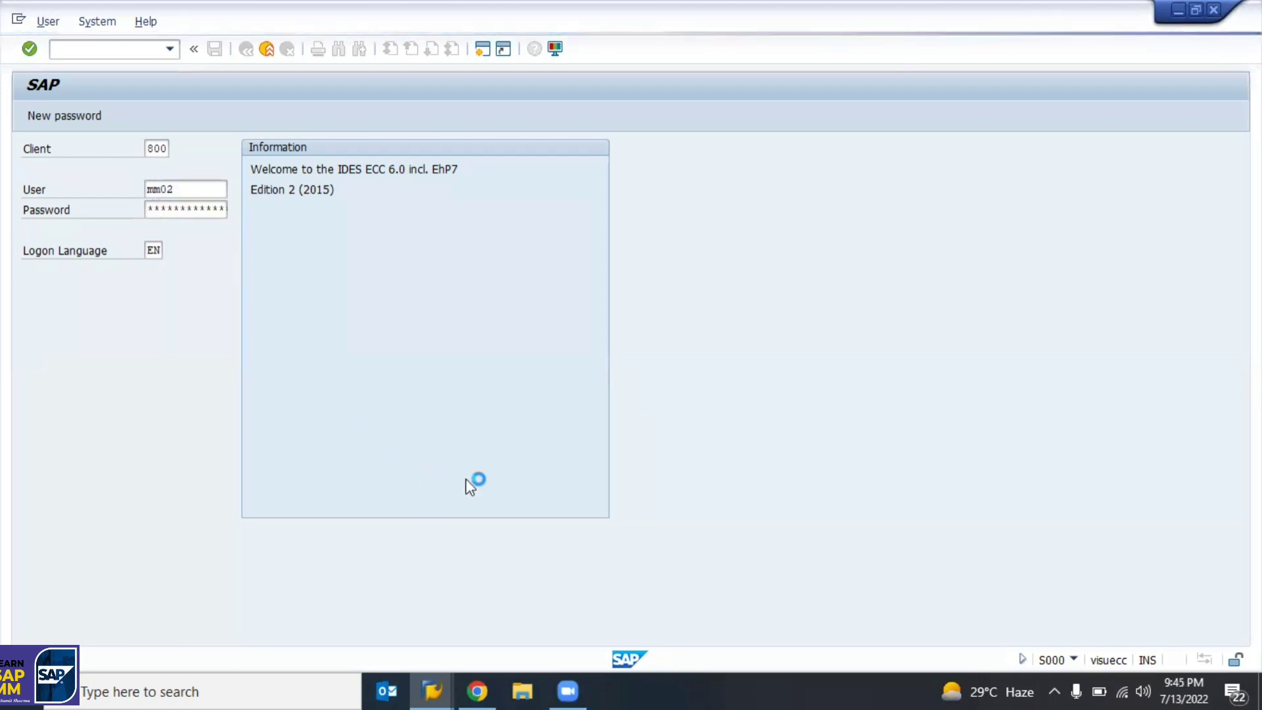
Switch to the SAP MM Training sheet in Chrome and review the Enterprise Structure and Master Data syllabus topics.
left_click(478, 689)
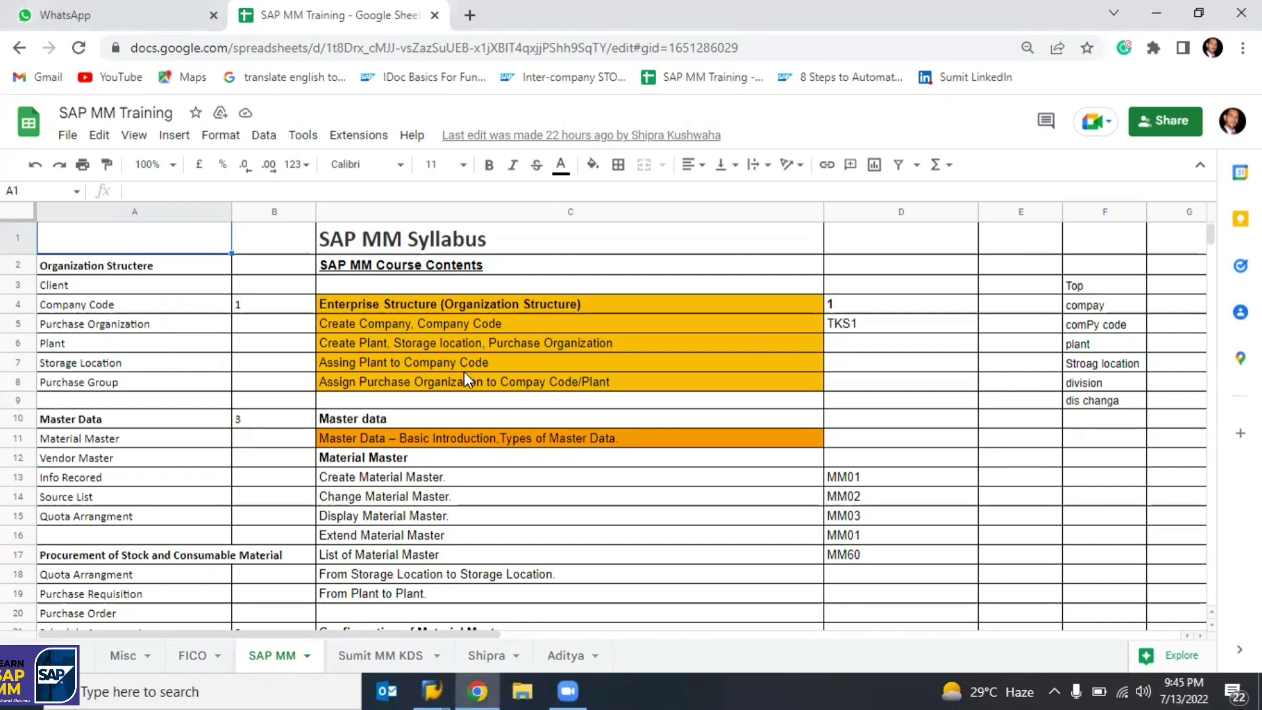
left_click_drag(460, 304, 487, 389)
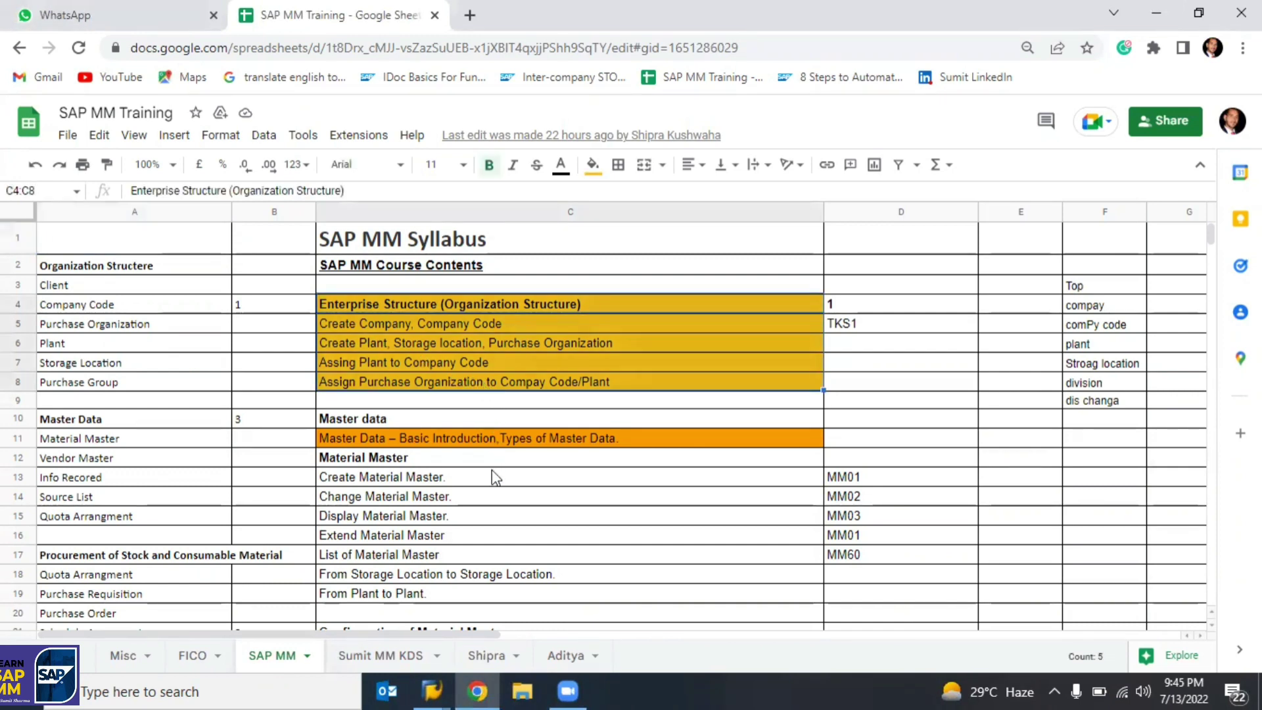
left_click(397, 439)
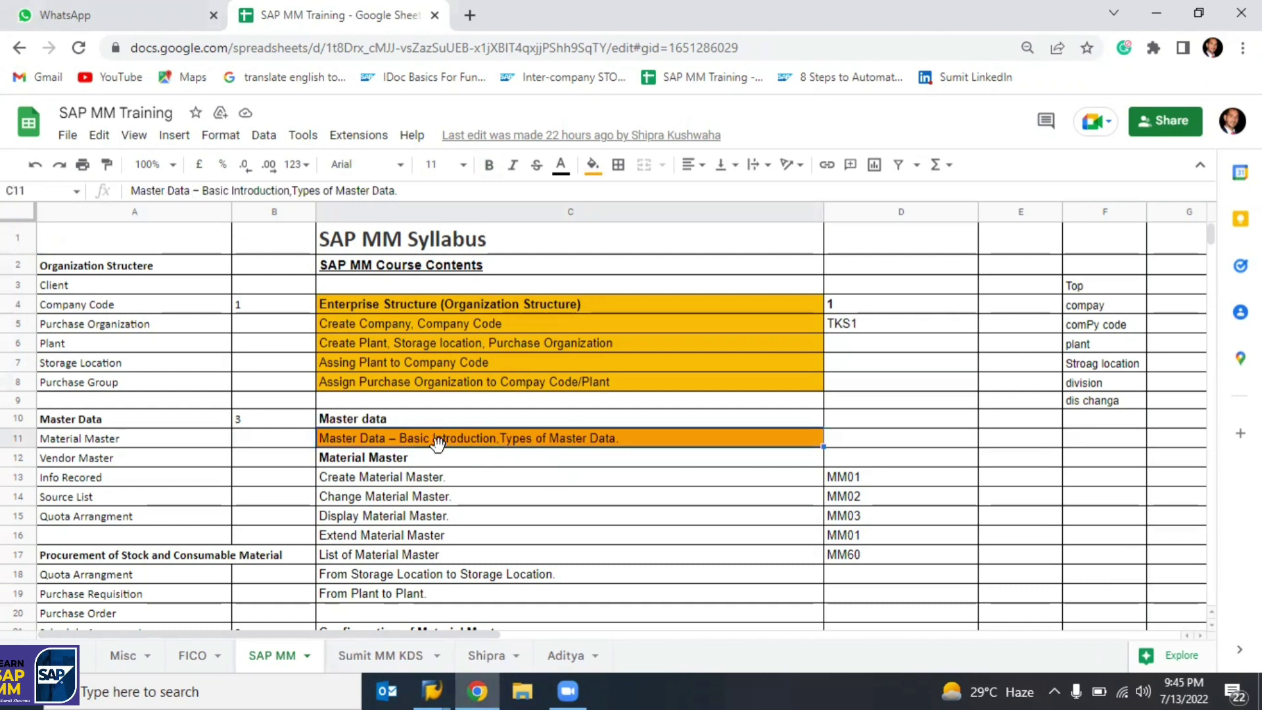
left_click(863, 447)
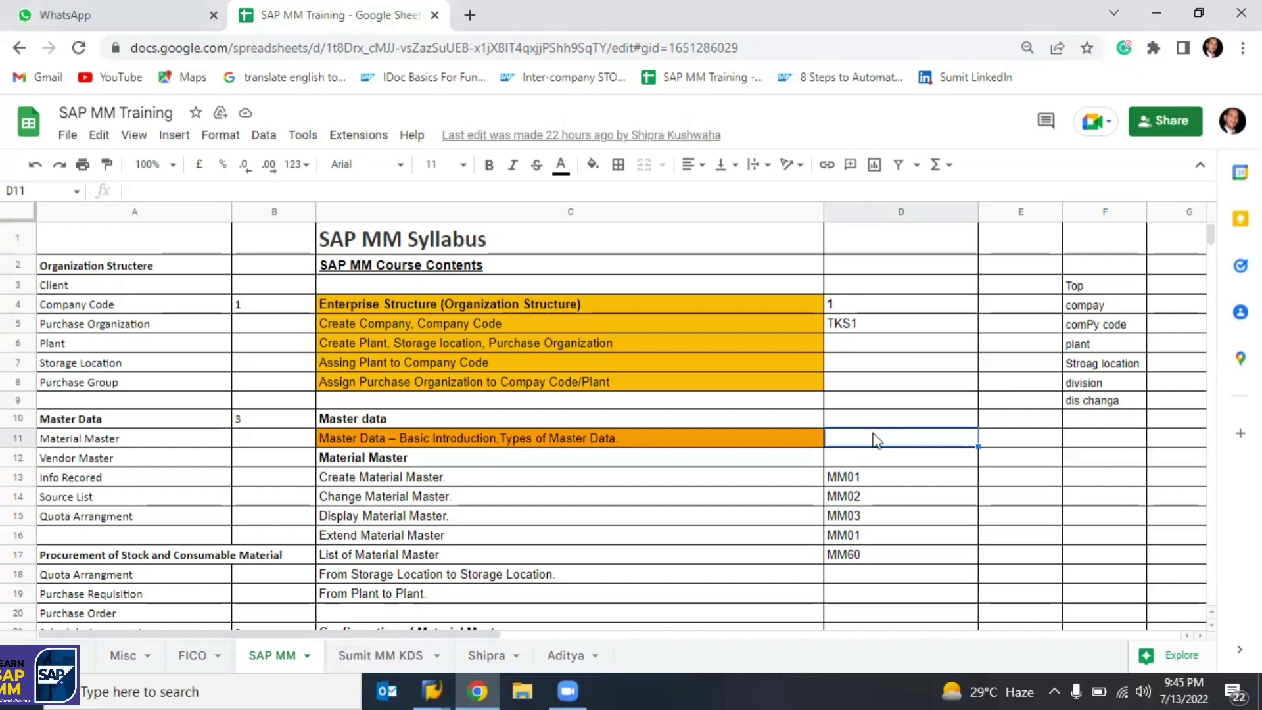
Return to the SAP logon window and acknowledge the license expiration notice.
key("alt+Tab")
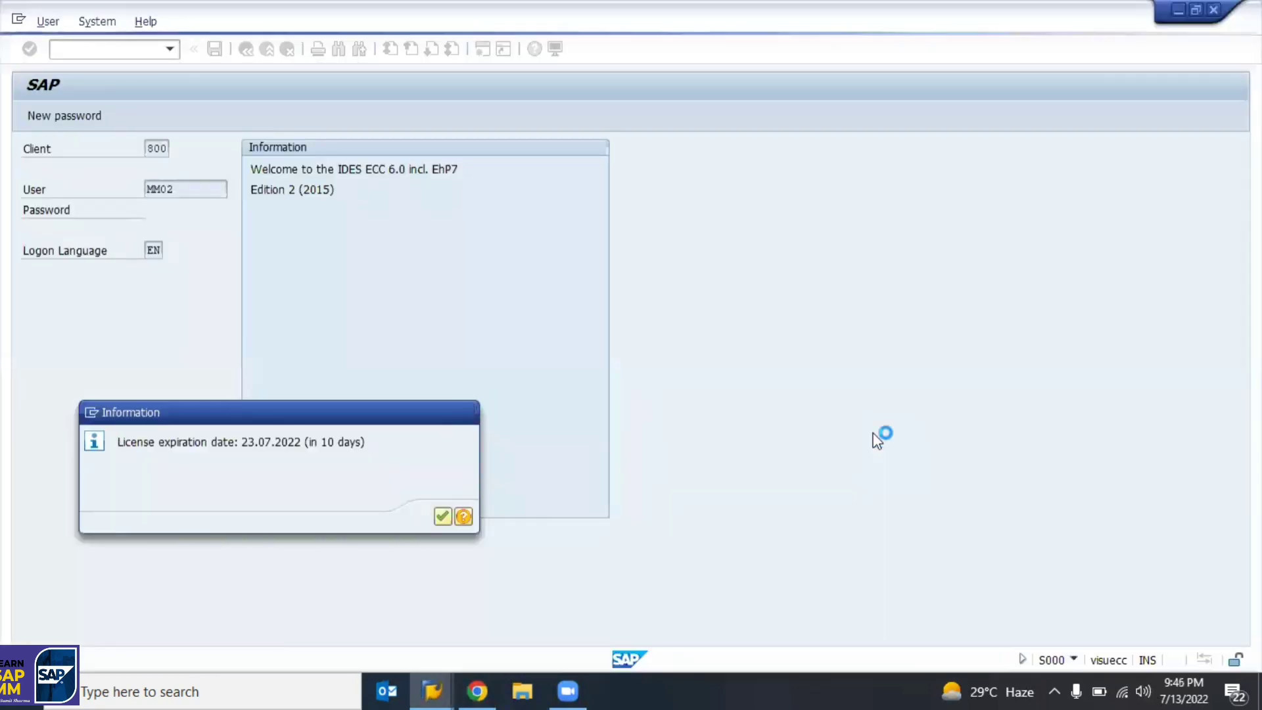
key("Return")
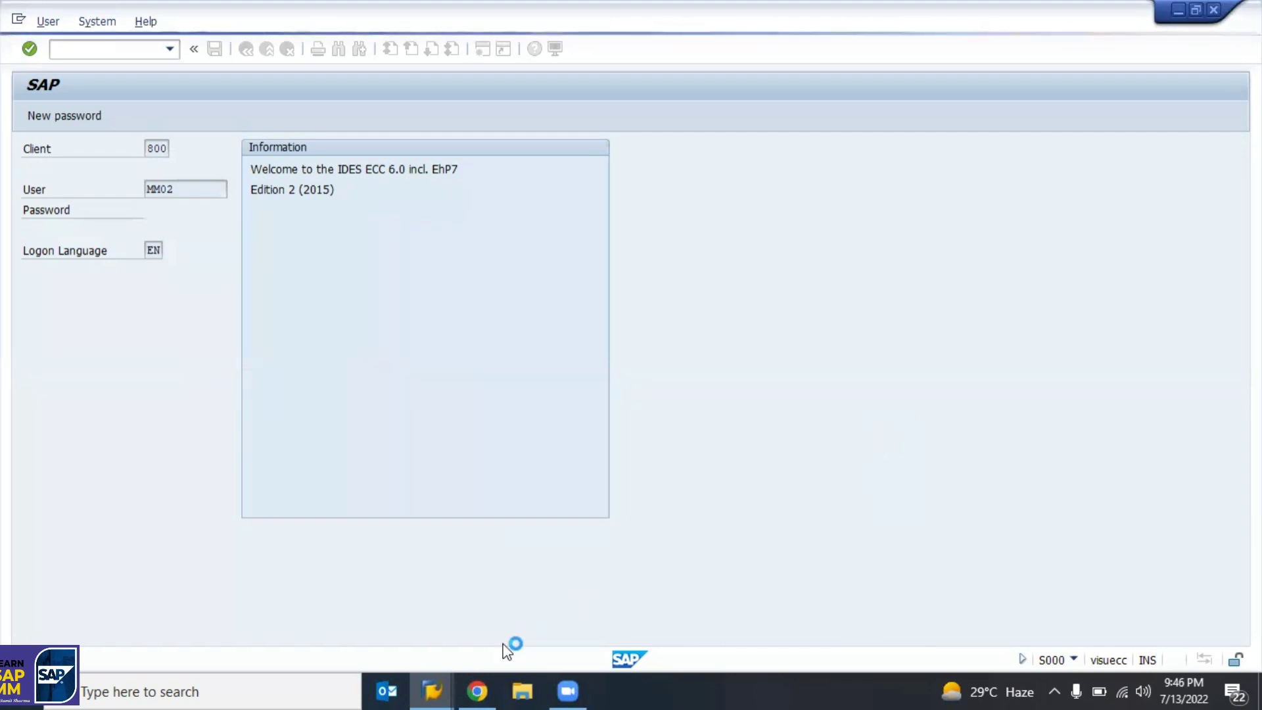
left_click(445, 680)
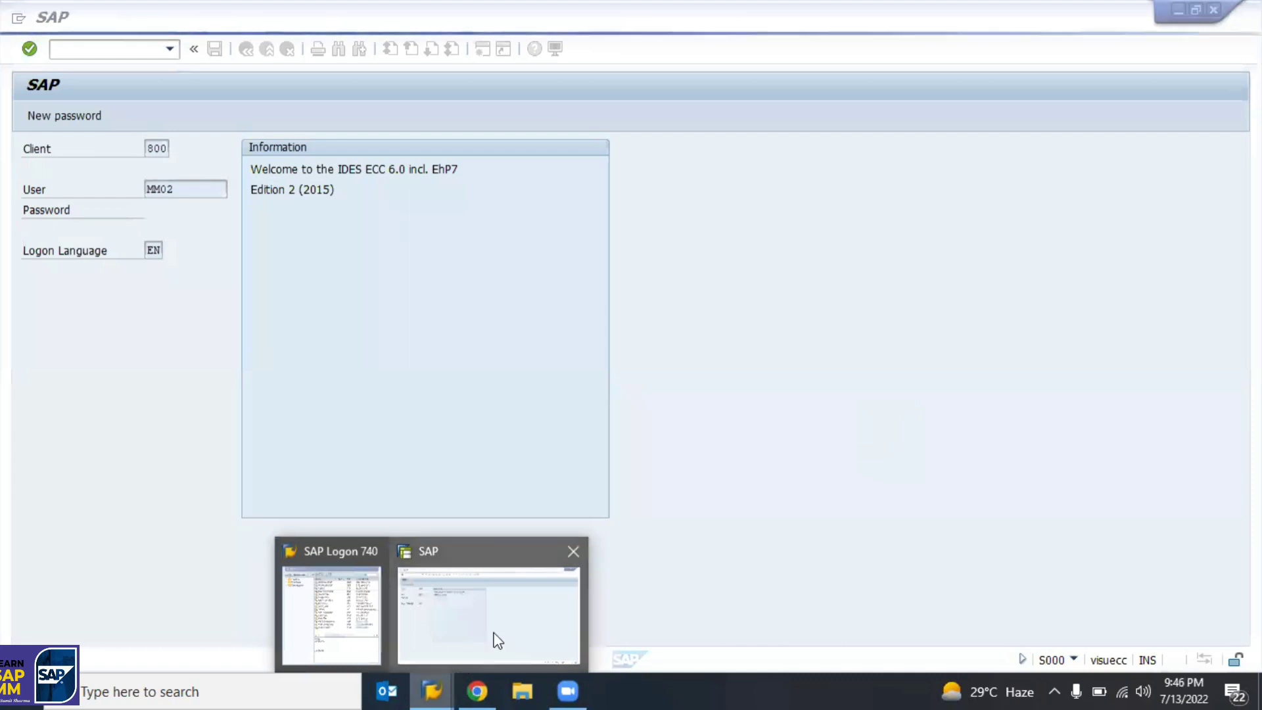
left_click(493, 633)
left_click(431, 684)
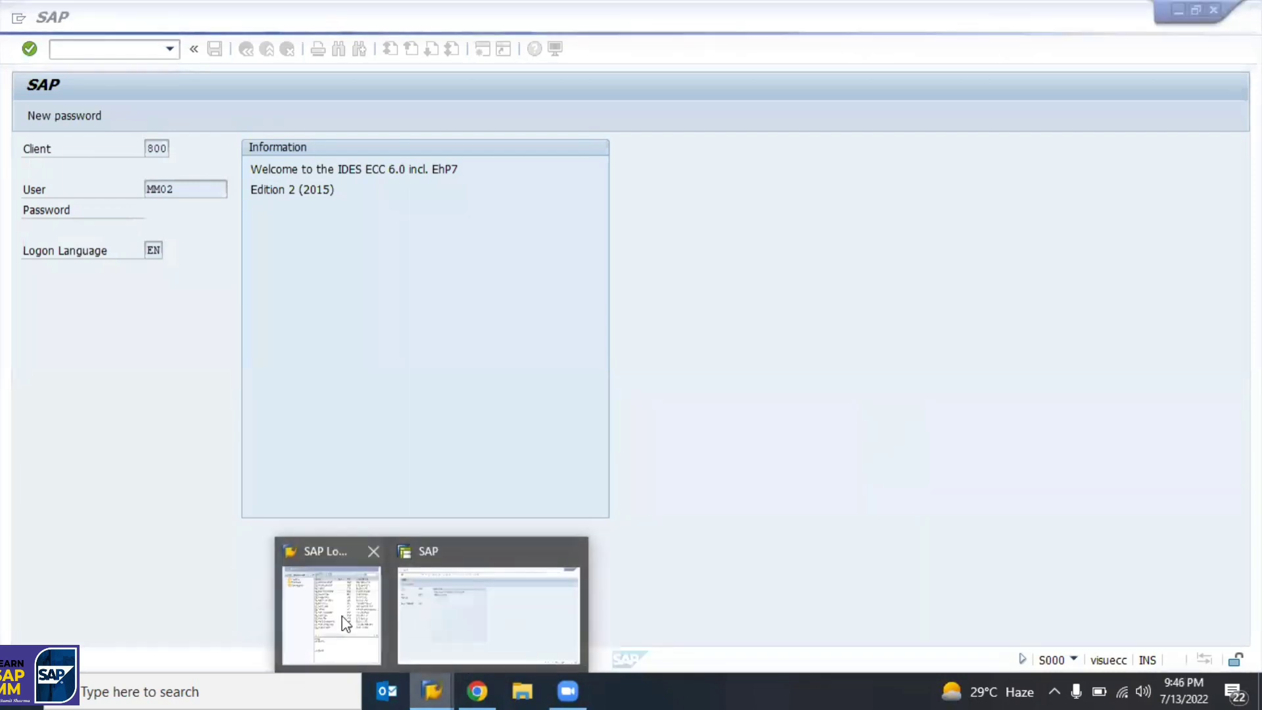
left_click(345, 623)
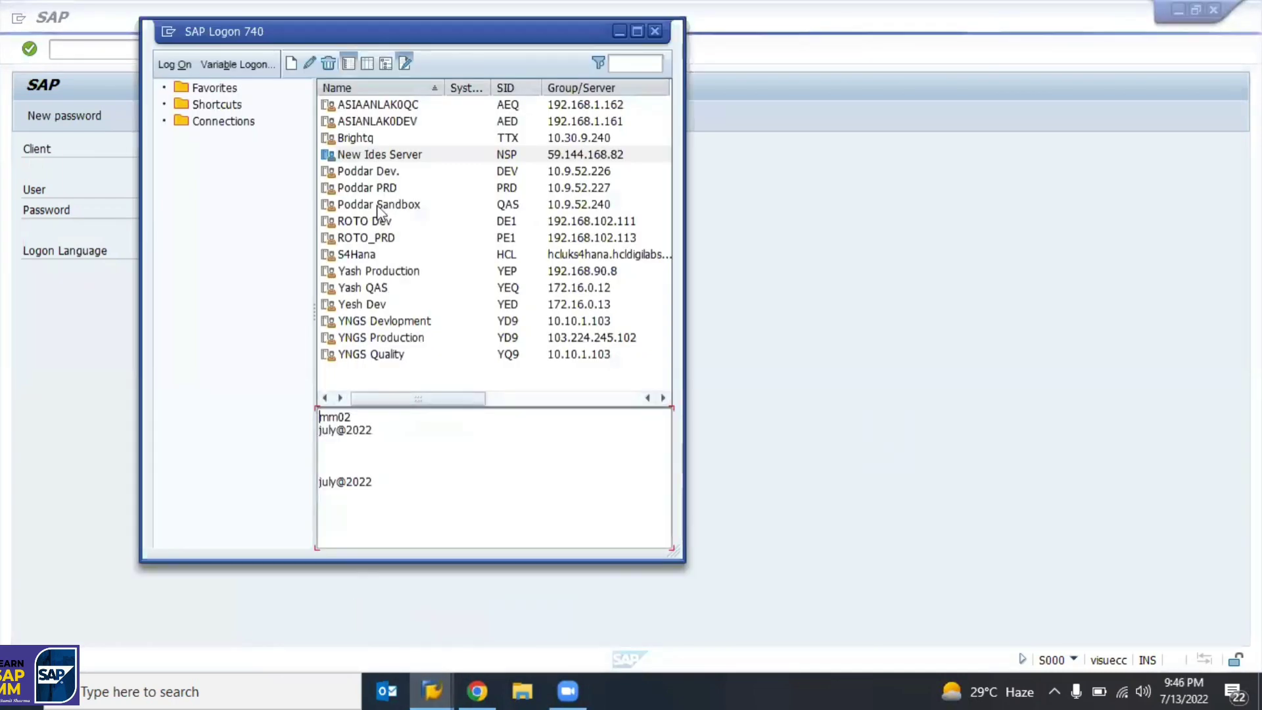
left_click(871, 163)
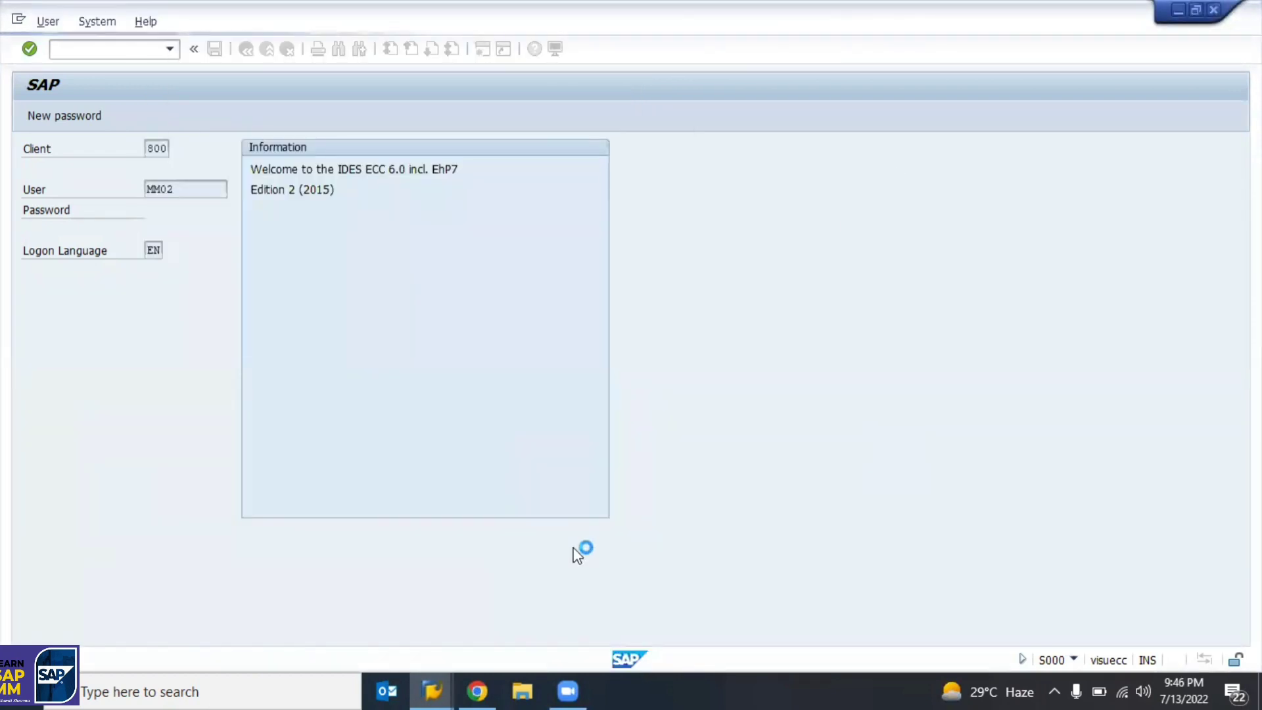
Switch to the SAP MM Training sheet in Chrome and enter April in cell G7.
left_click(490, 682)
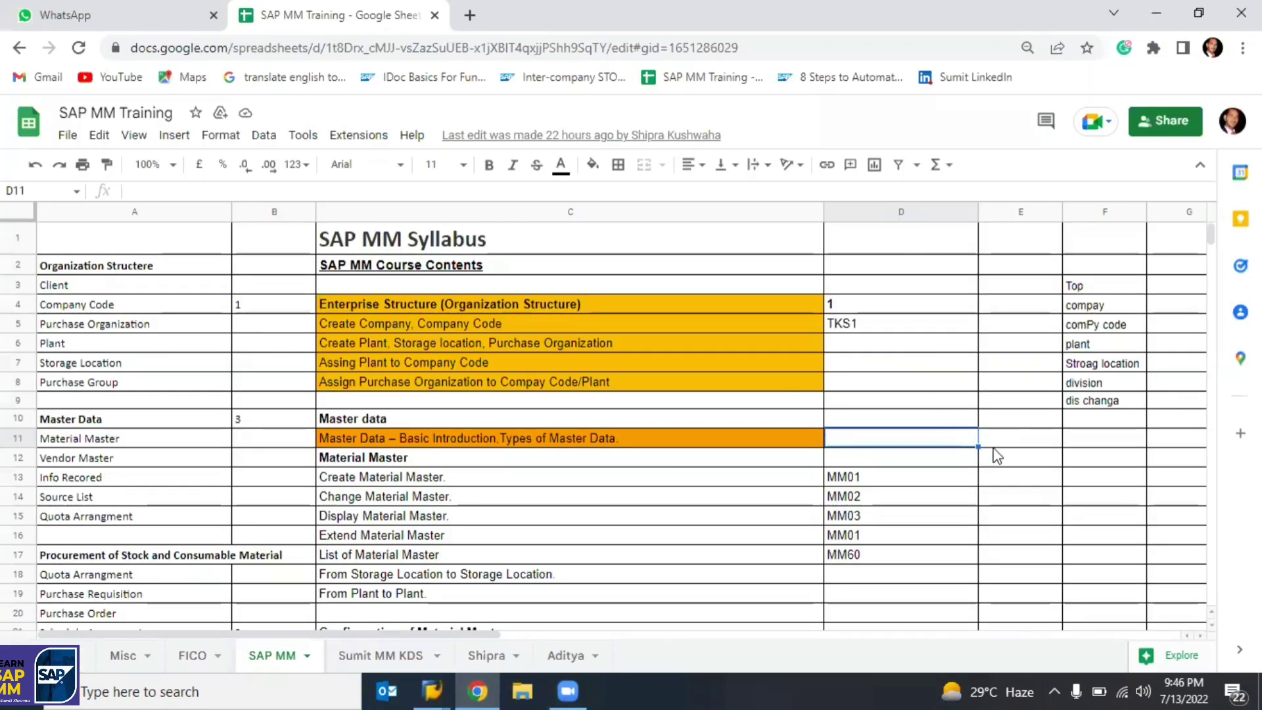
key("Right")
key("Right")
key("Right")
key("Right")
key("Up")
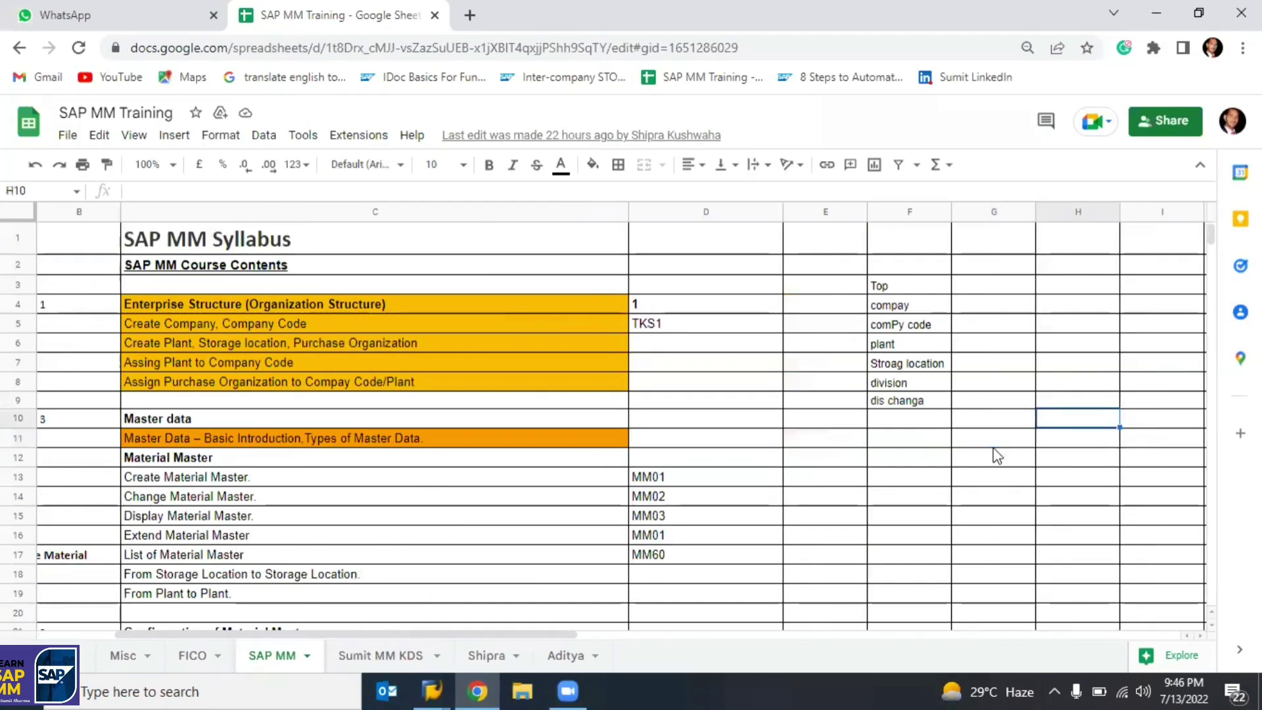
key("Up")
key("Up")
key("Up")
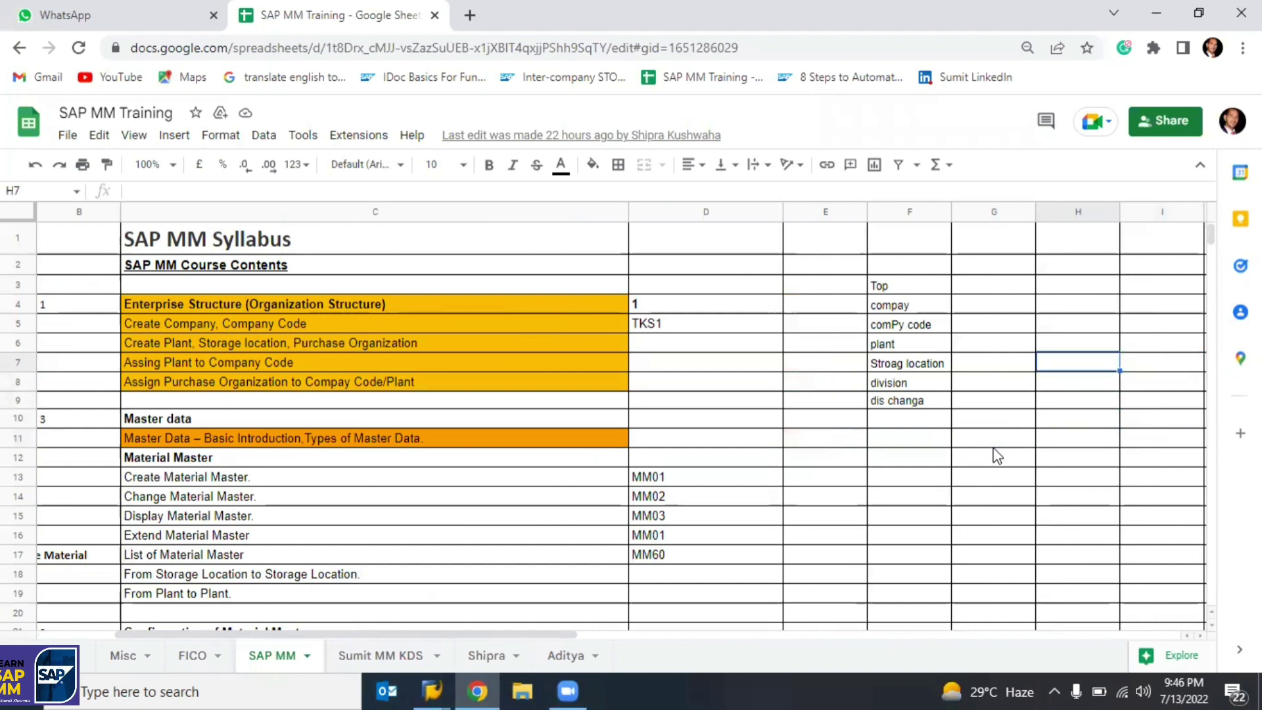
key("Left")
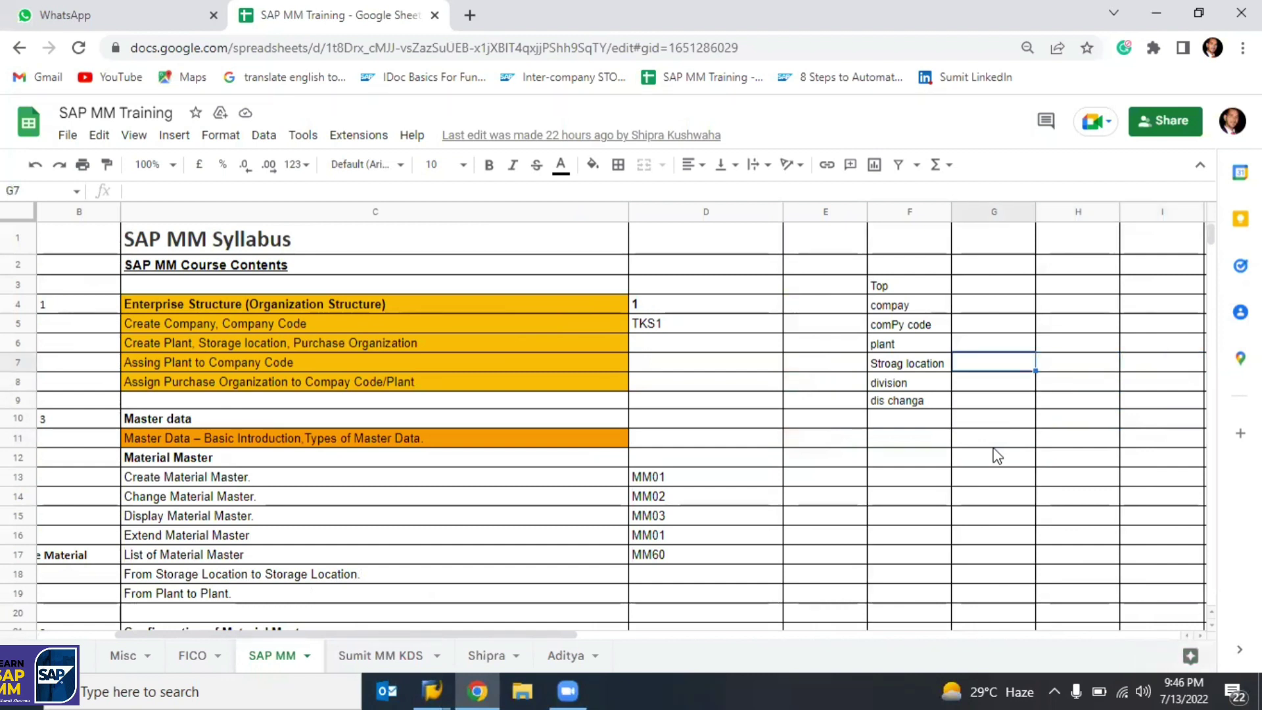
type("Ma")
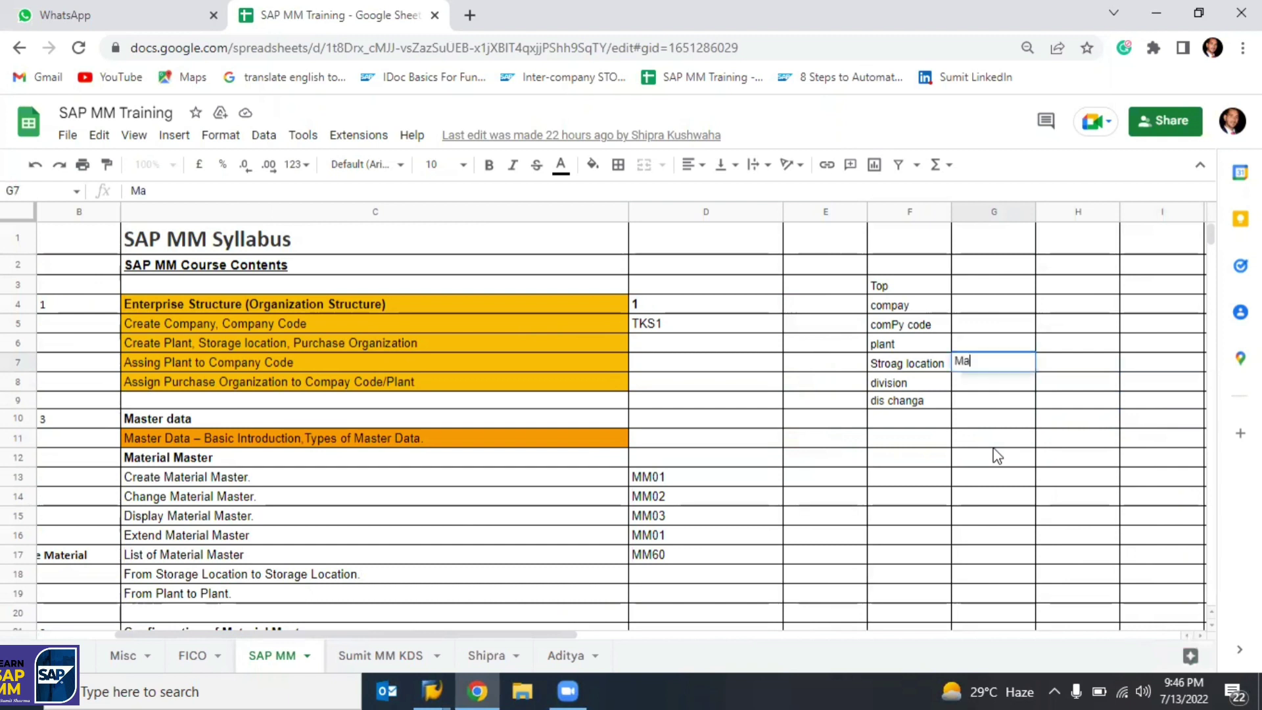
key("BackSpace")
key("BackSpace")
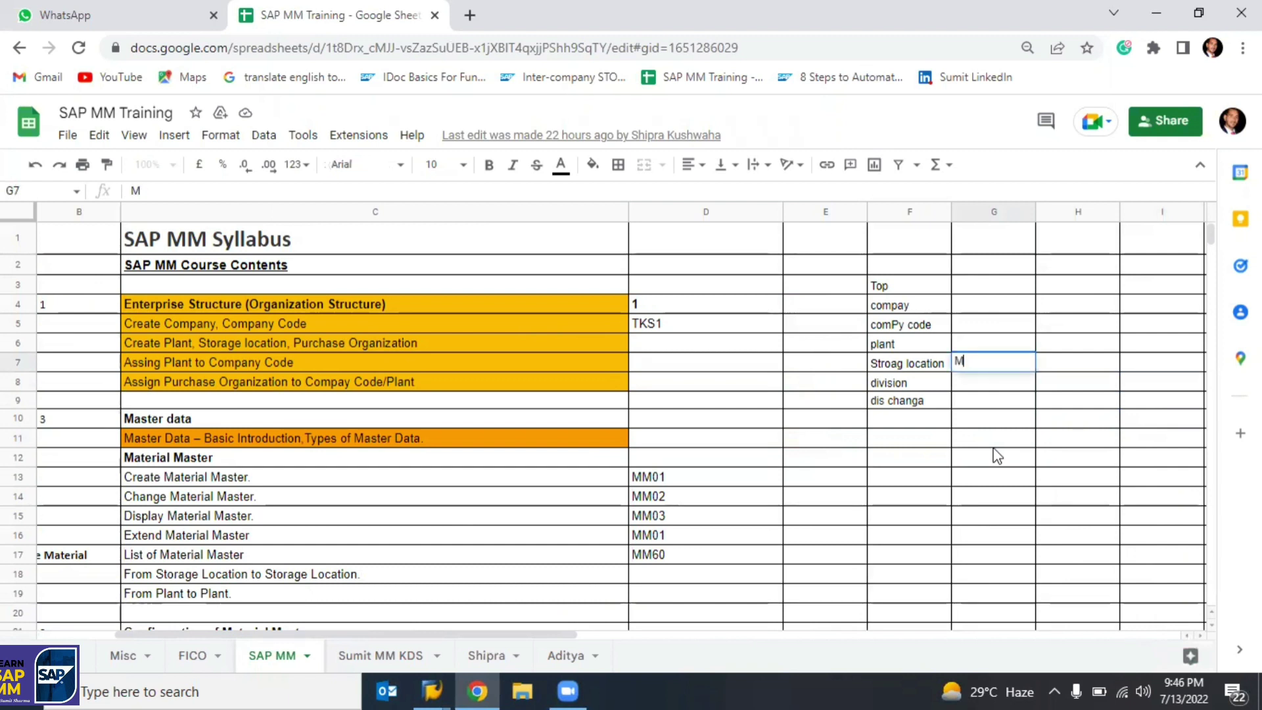
type("Ap")
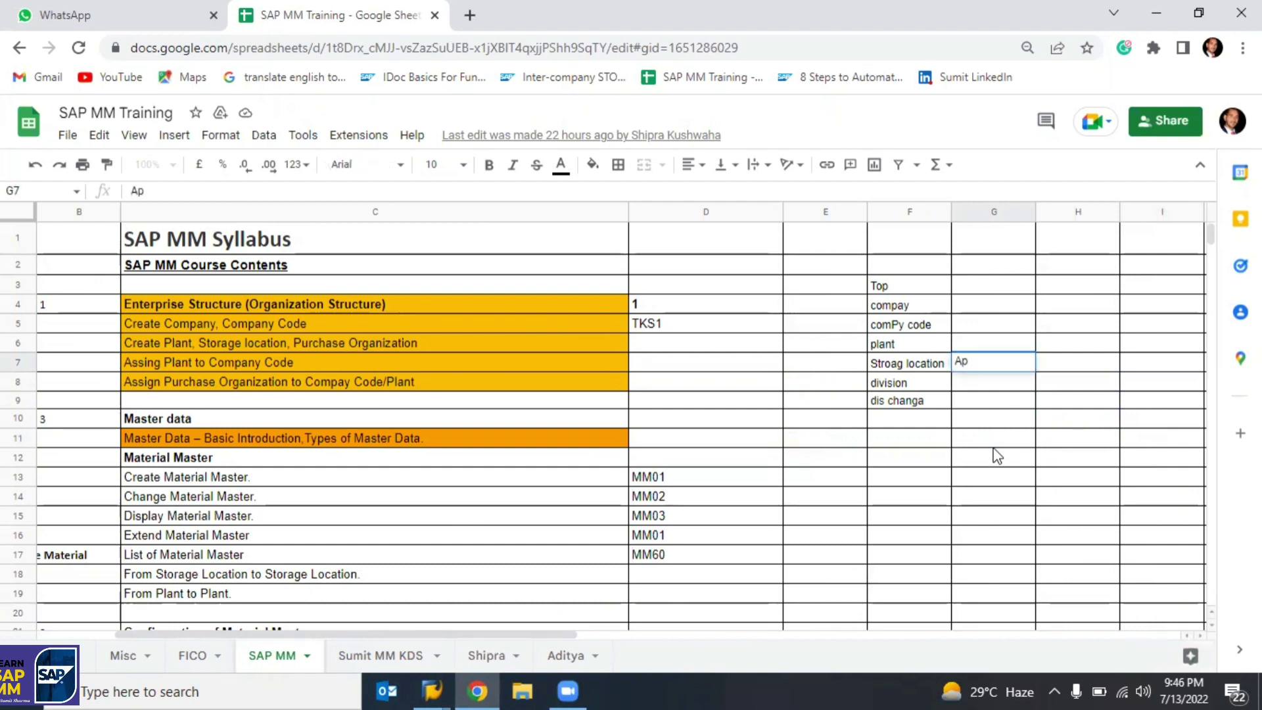
type("ril")
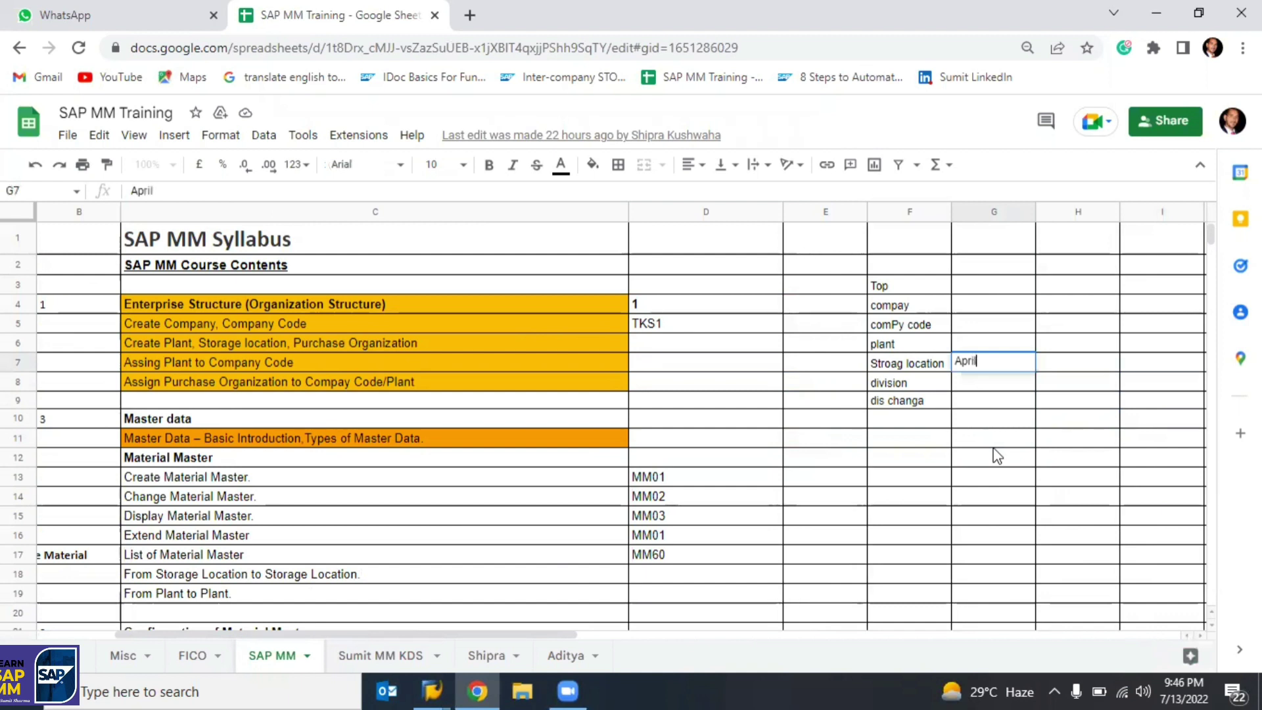
key("Return")
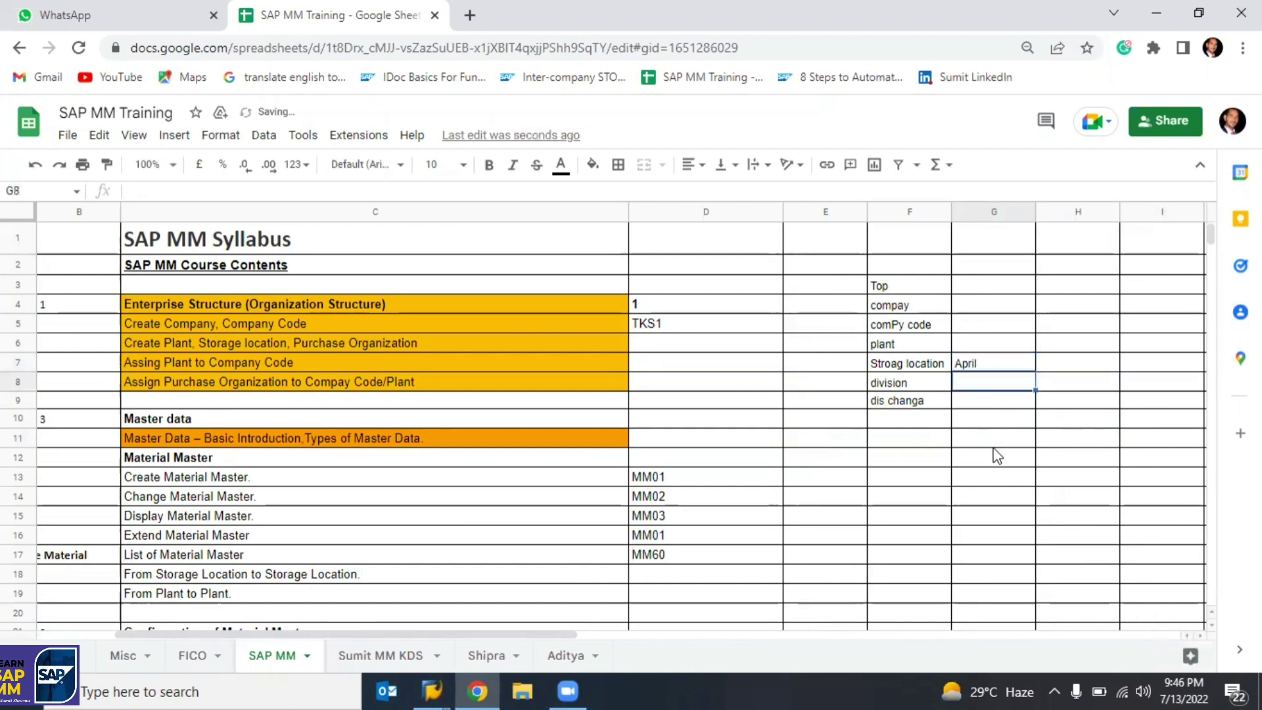
key("Up")
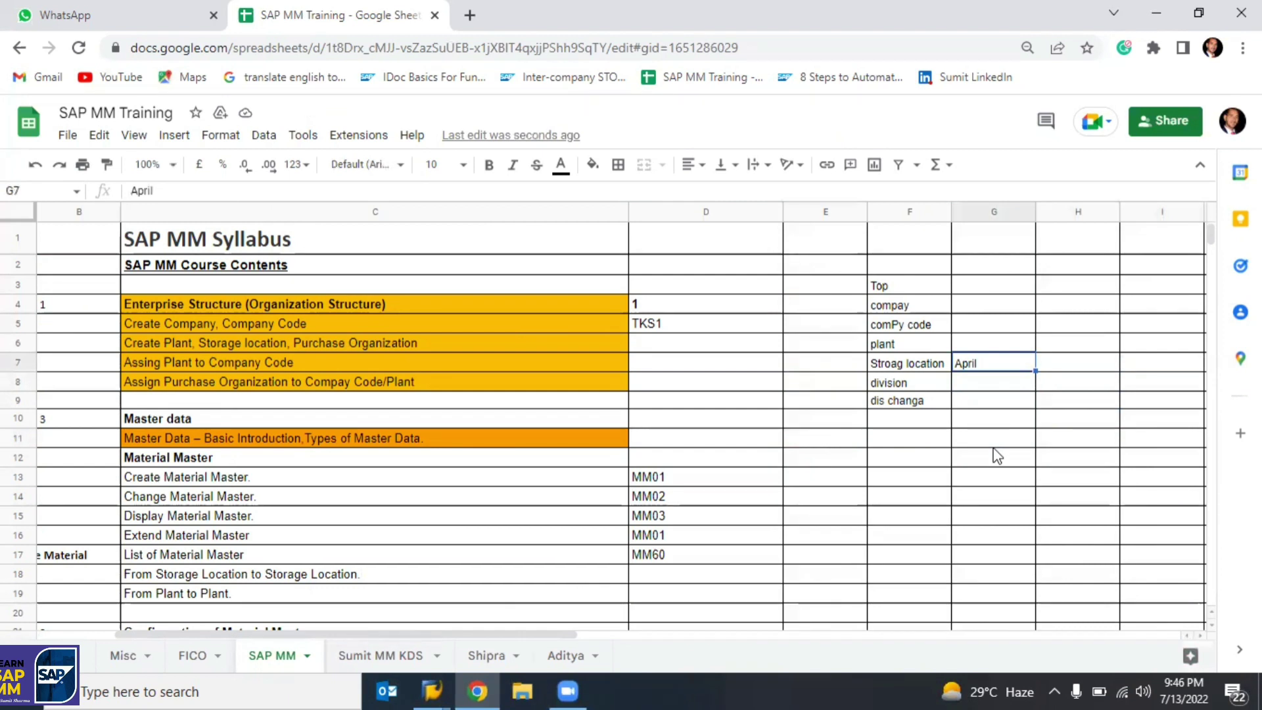
Switch to the SAP session and open the customizing project screen with transaction spro.
left_click(432, 691)
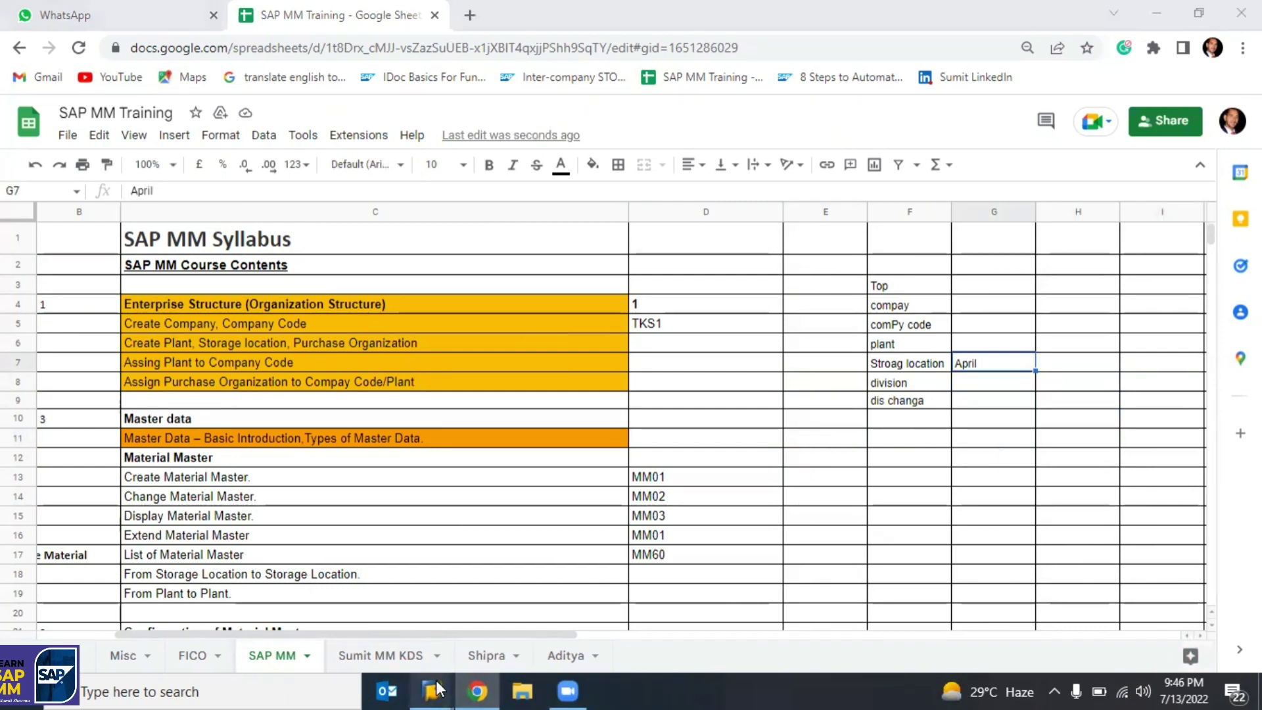
left_click(488, 641)
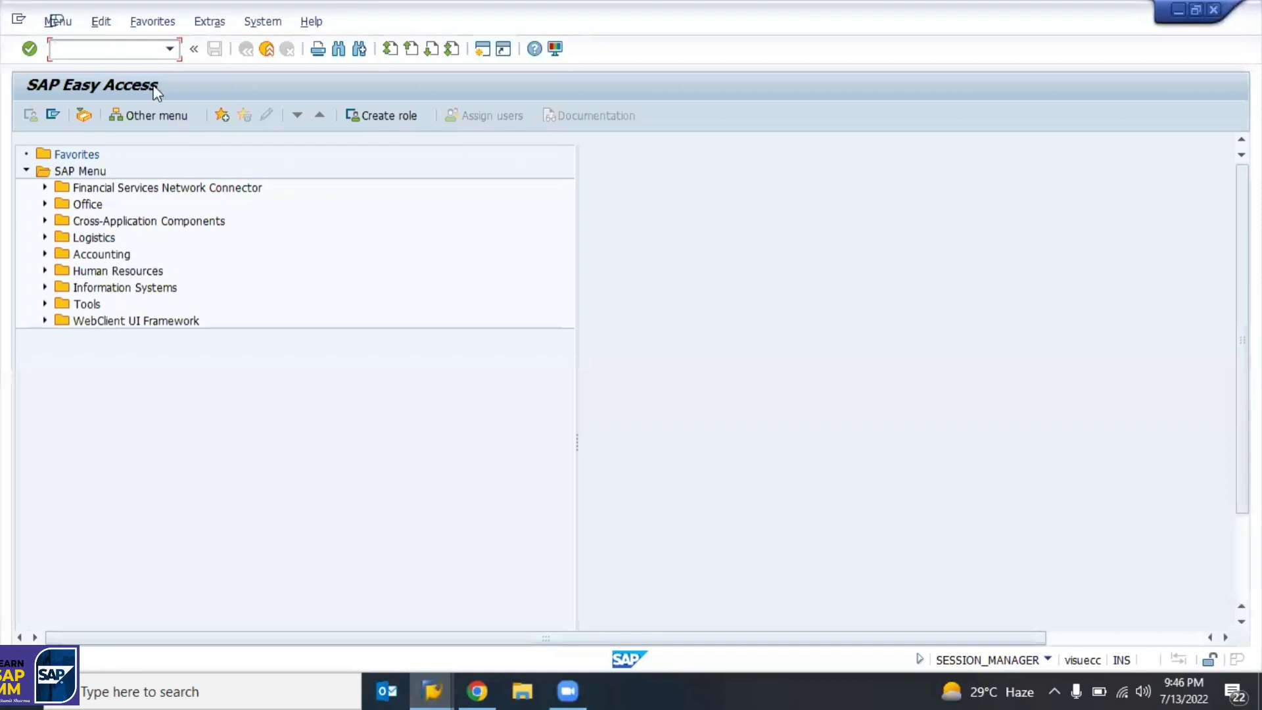
type("spro")
key("Return")
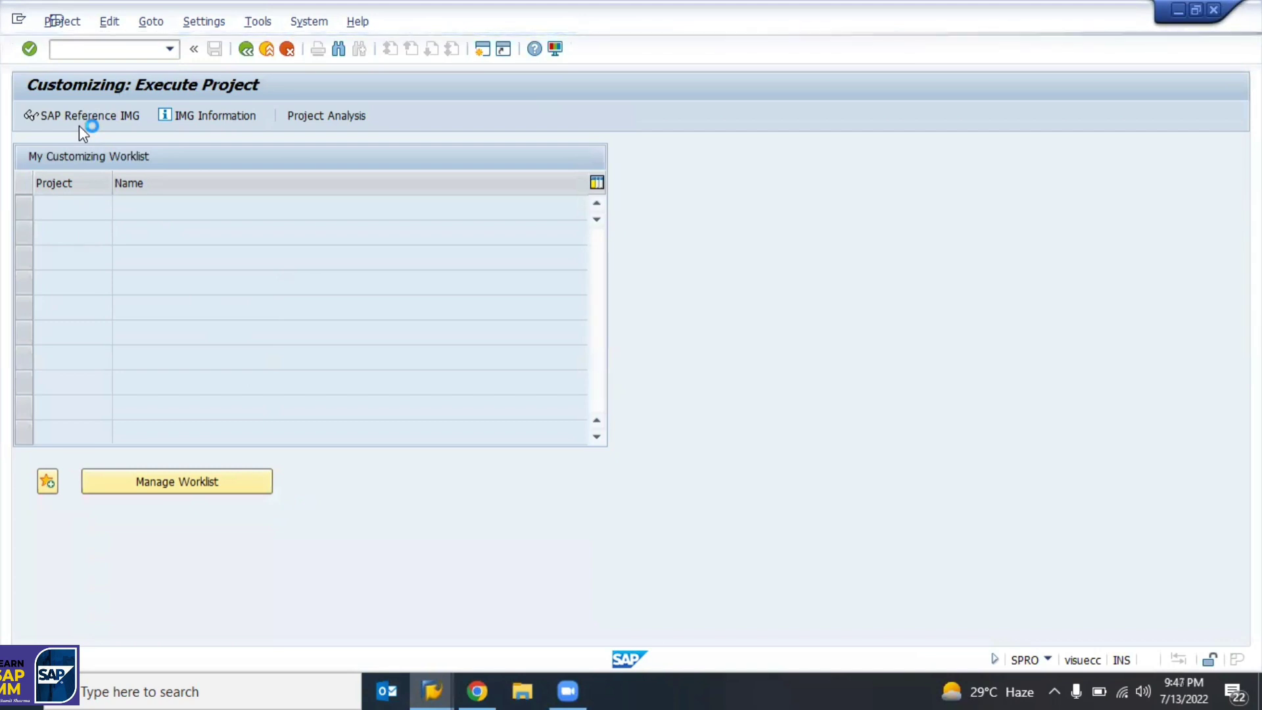
Switch back to the SAP MM Training sheet in Chrome and clear the contents of cells E2:G12.
left_click(474, 689)
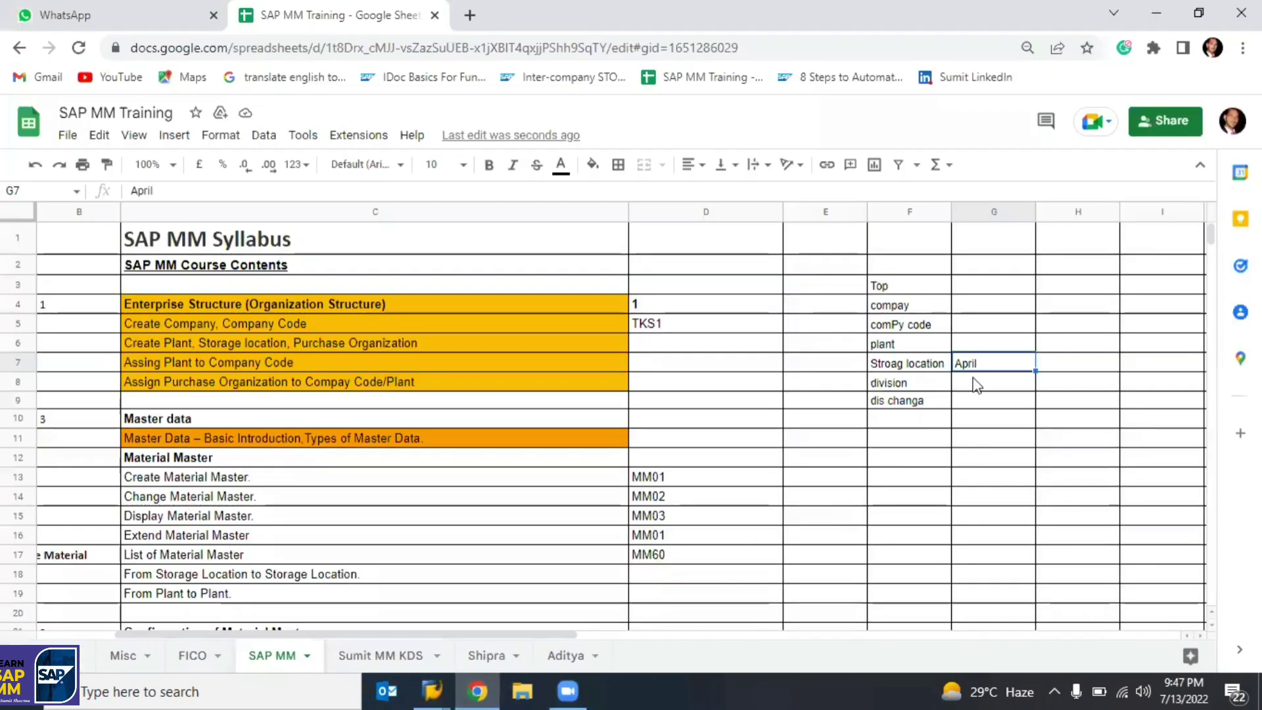
left_click_drag(825, 264, 976, 462)
key("Delete")
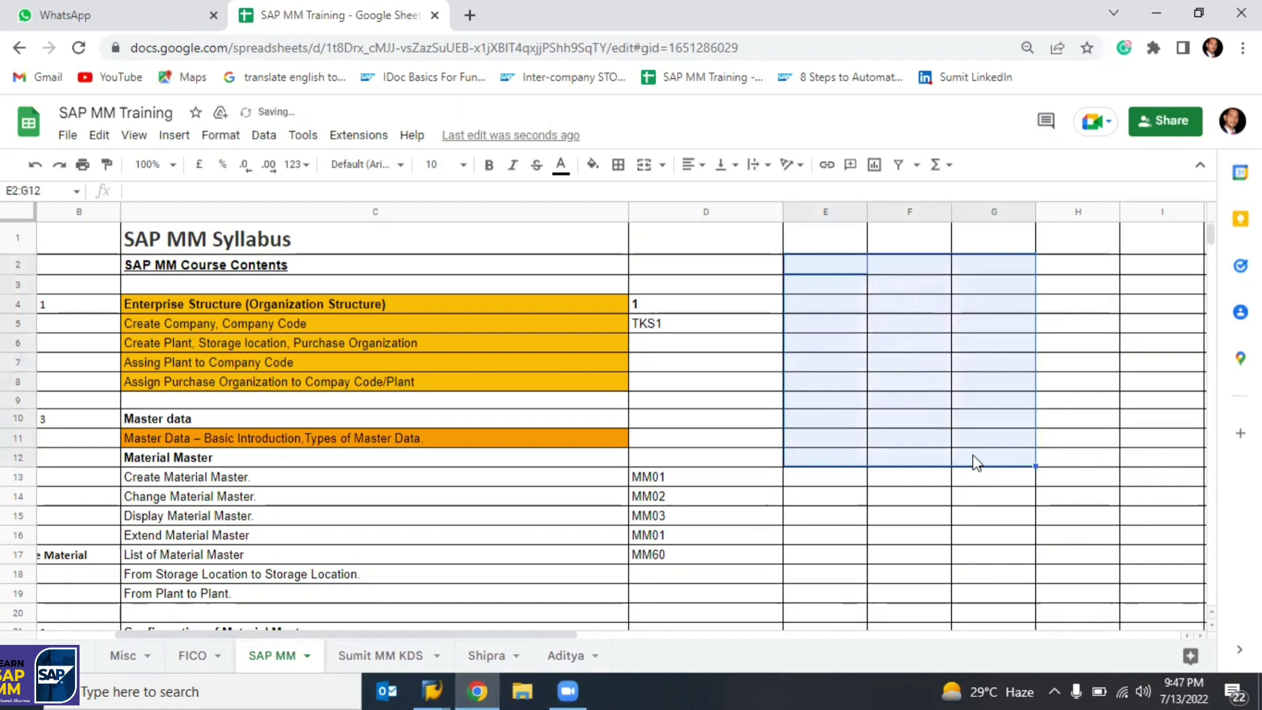
Enter the headings Material Year in cell E2 and Fical Year in cell F2.
type("M")
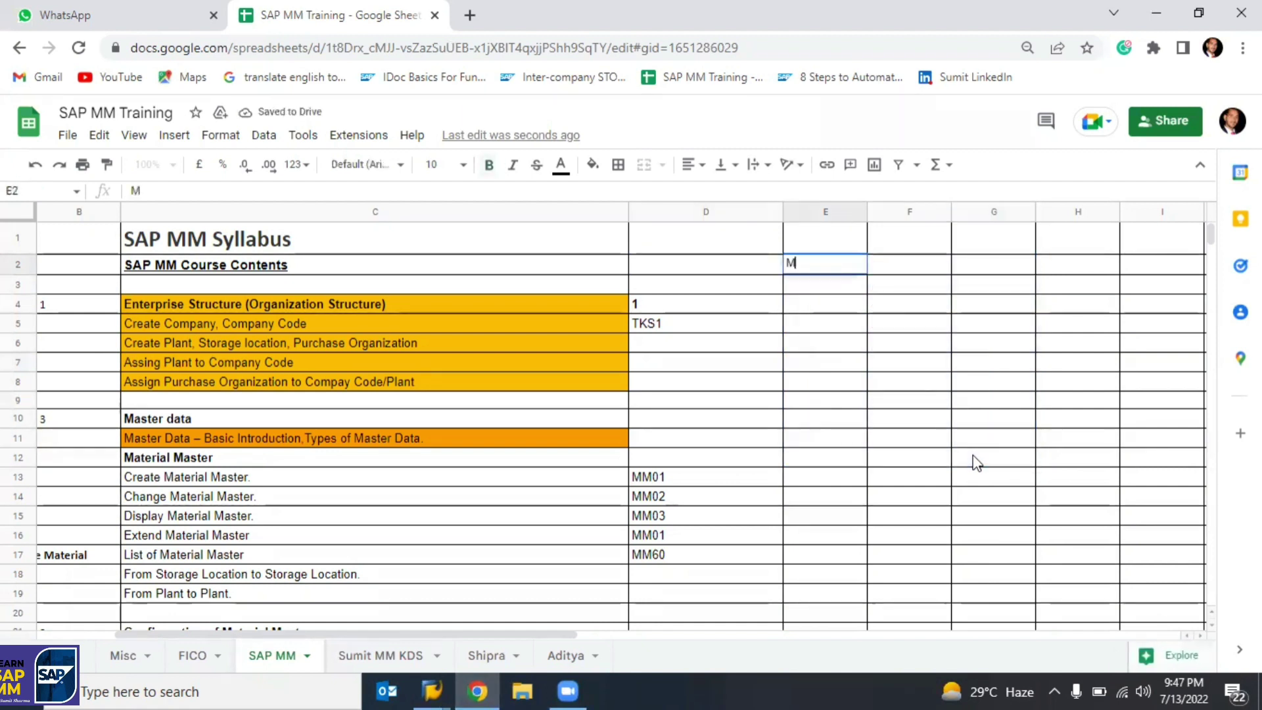
type("aterial")
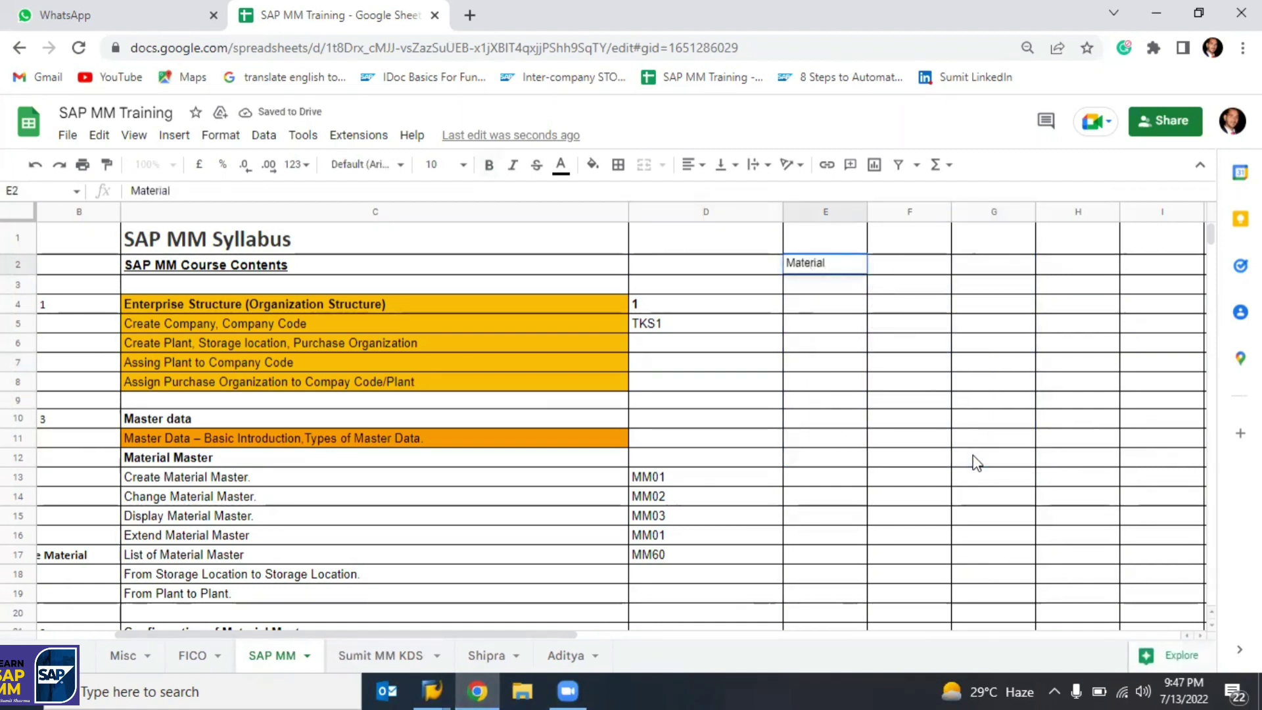
type(" Year")
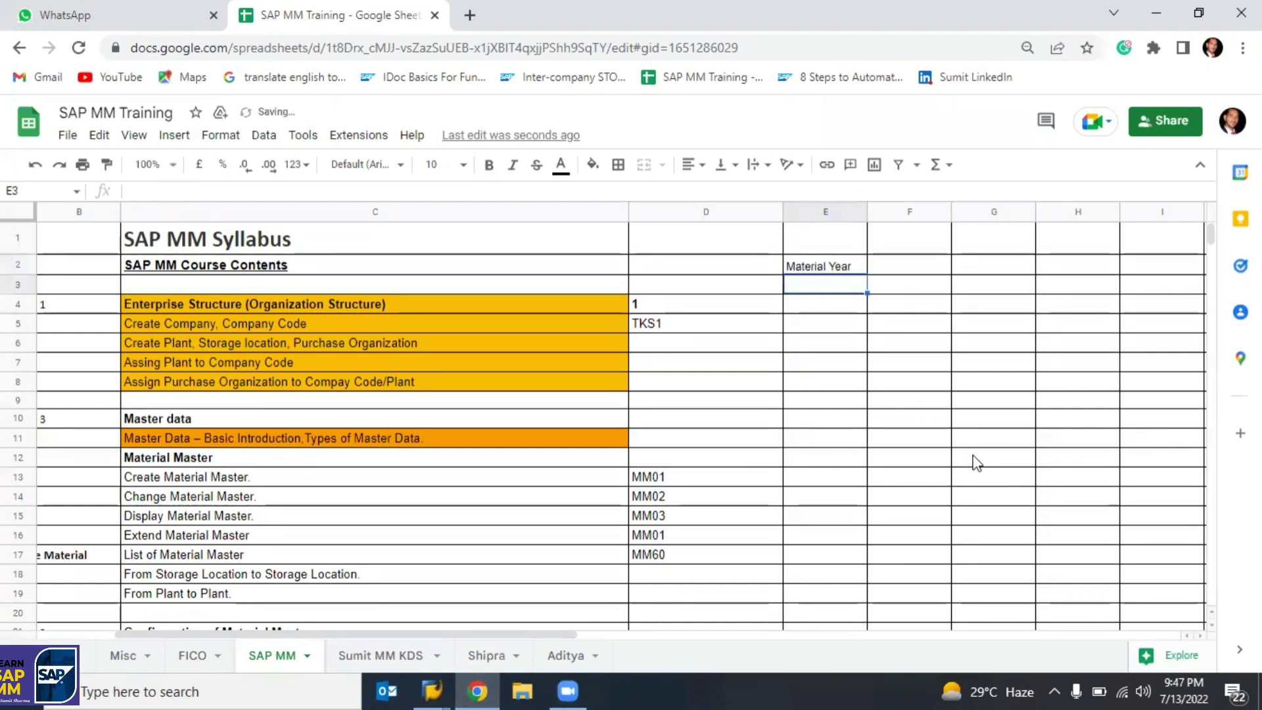
key("Tab")
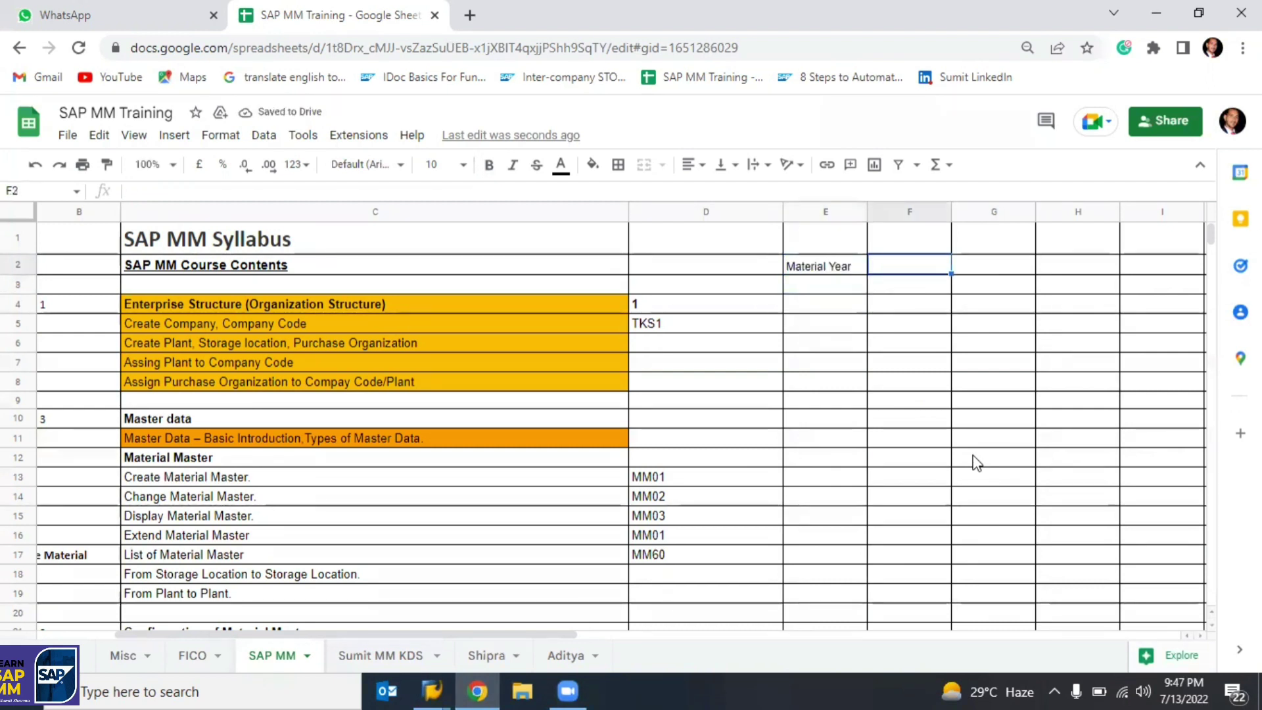
type("Fical Year")
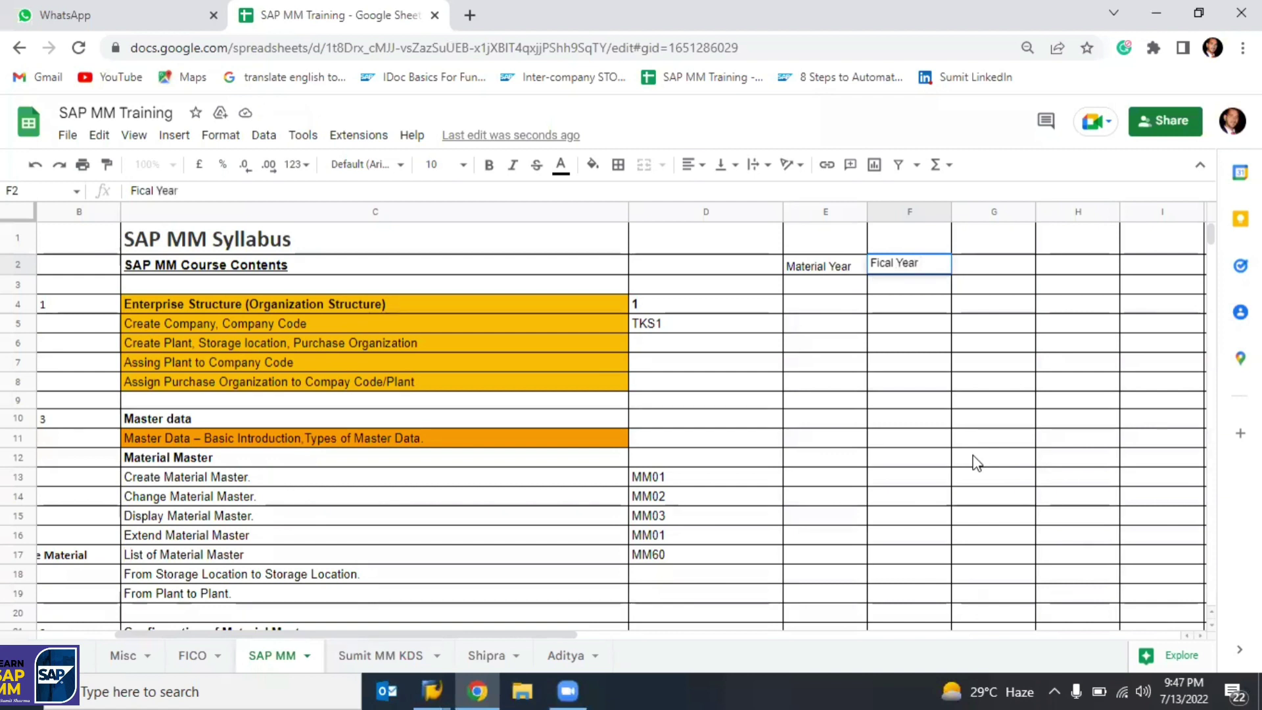
key("Return")
key("Up")
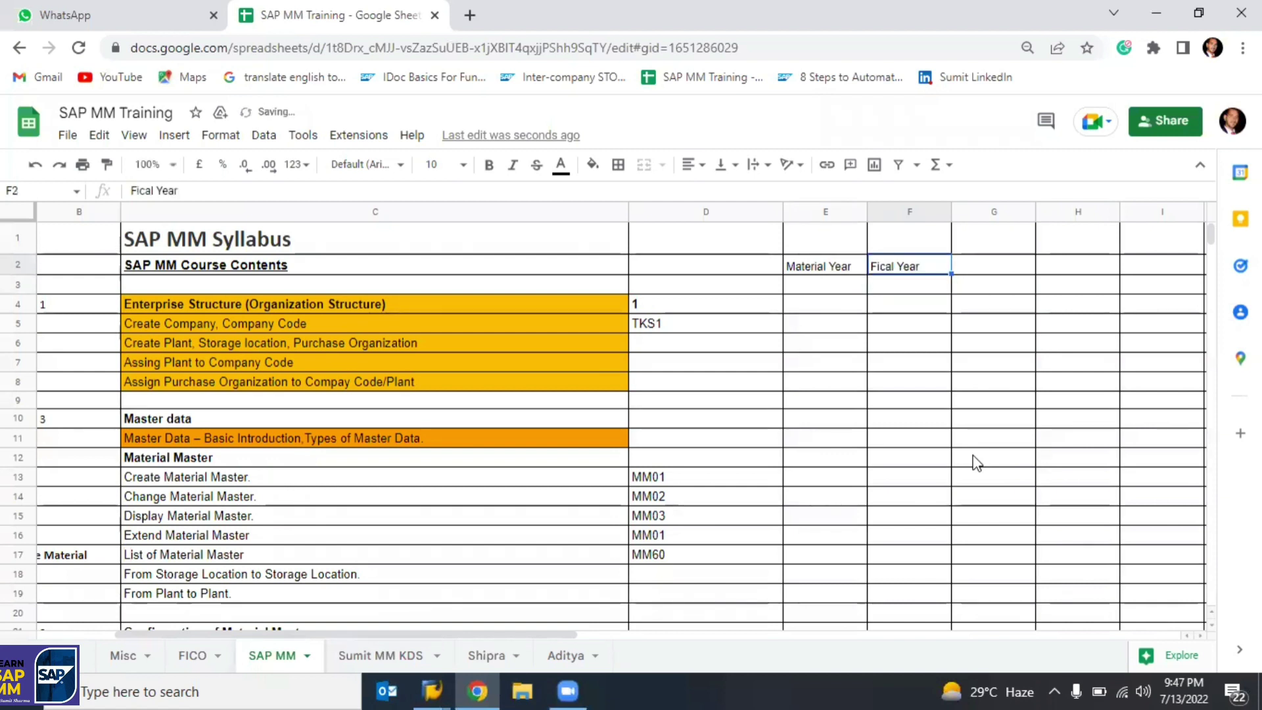
Enter April - march in cell F3 beneath the Fical Year heading.
key("Left")
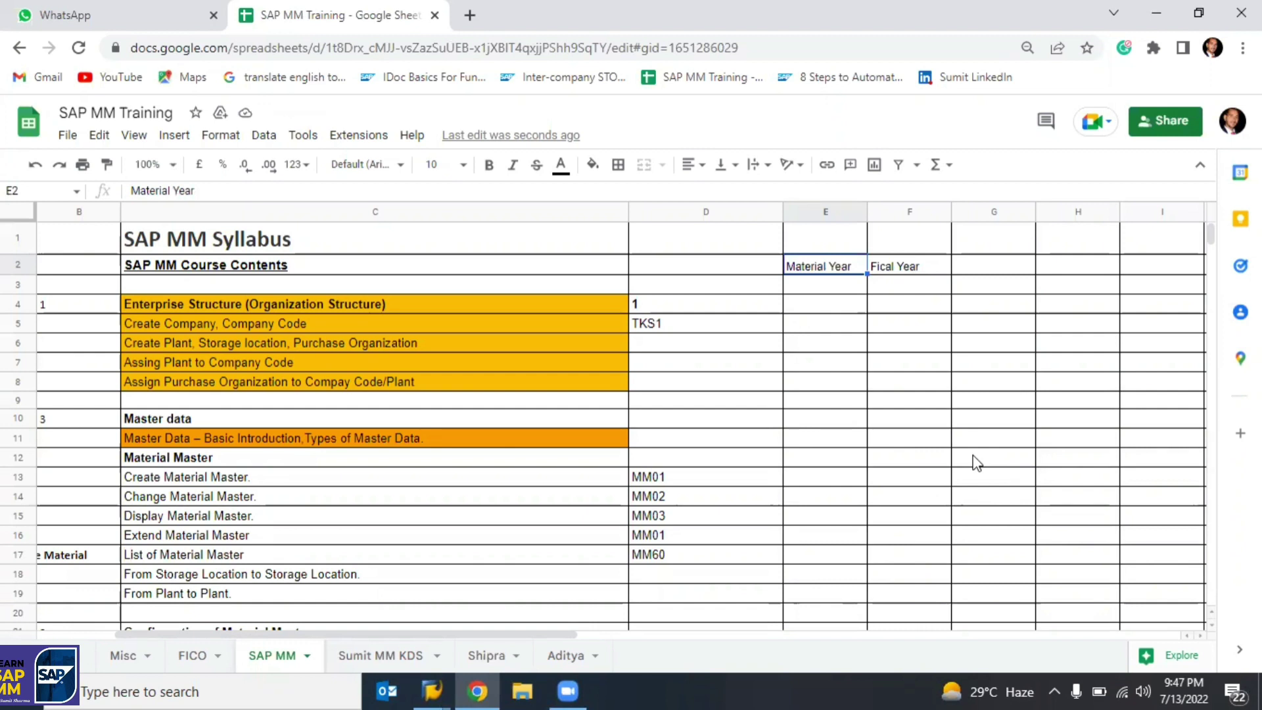
key("Down")
key("Up")
key("Right")
key("Left")
key("Right")
key("Down")
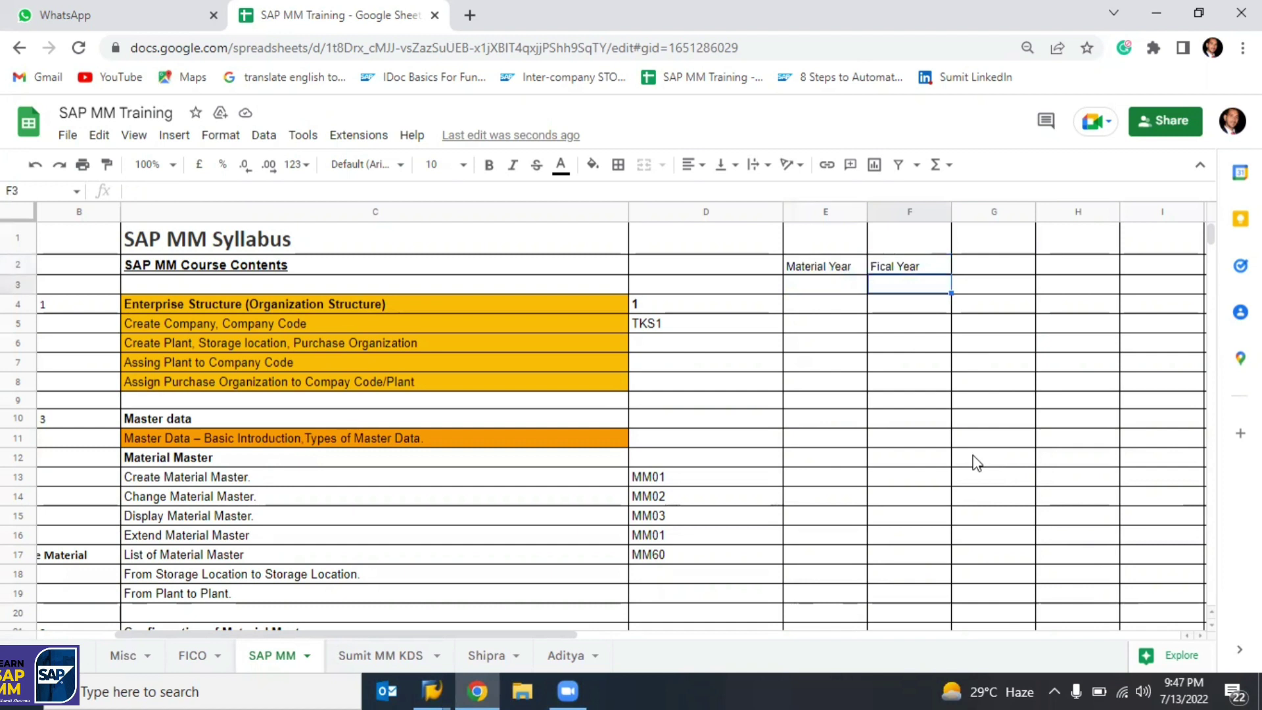
type("April")
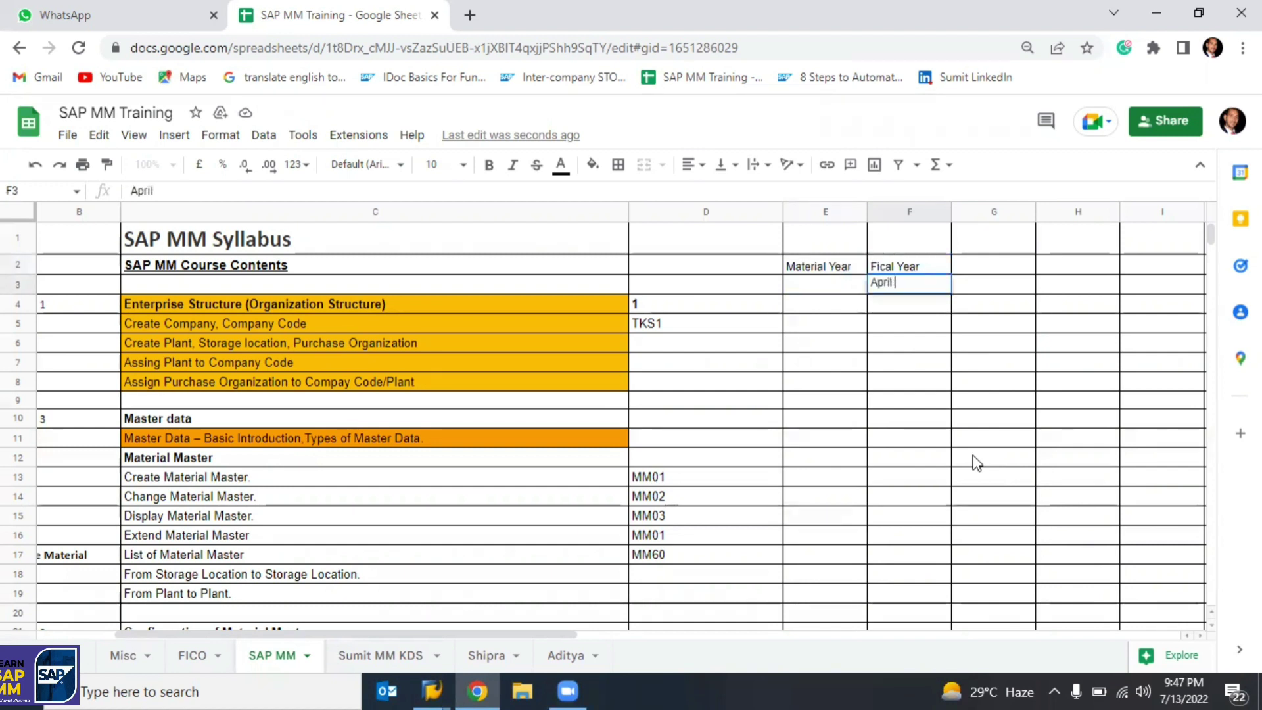
type(" - march")
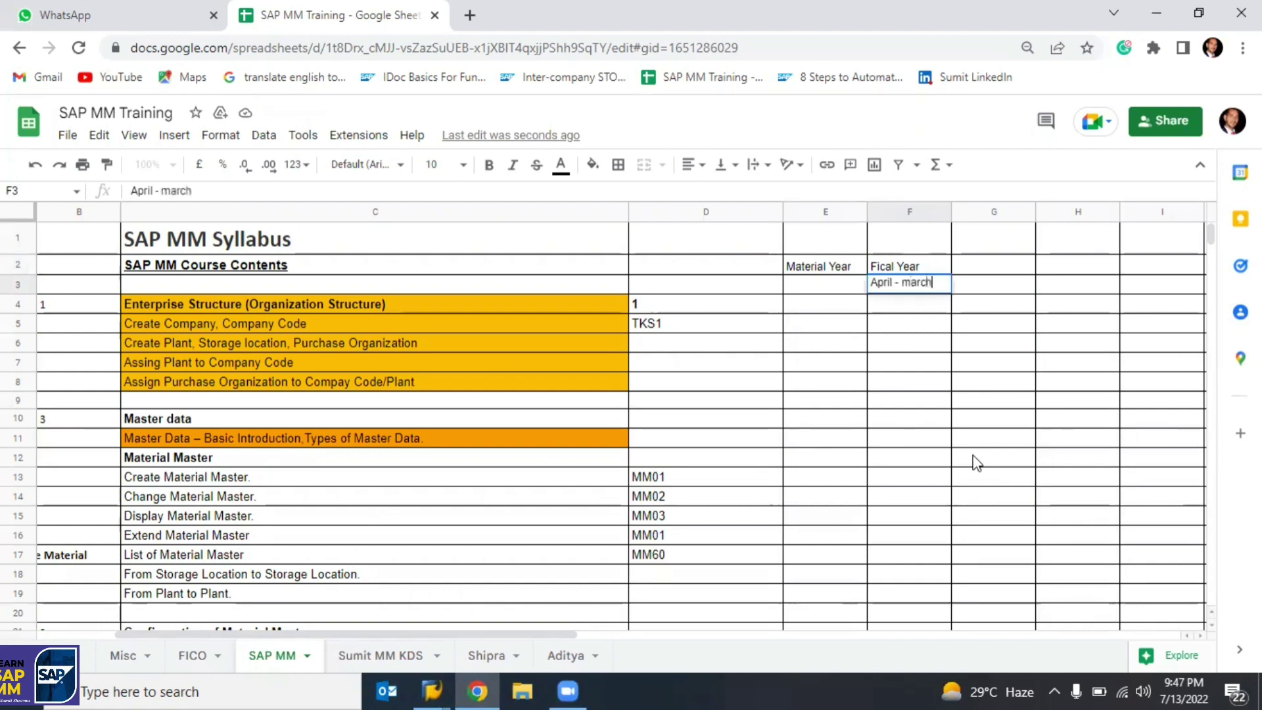
Enter Jan -Dec in cell E3 beneath the Material Year heading.
key("Left")
type("Ja")
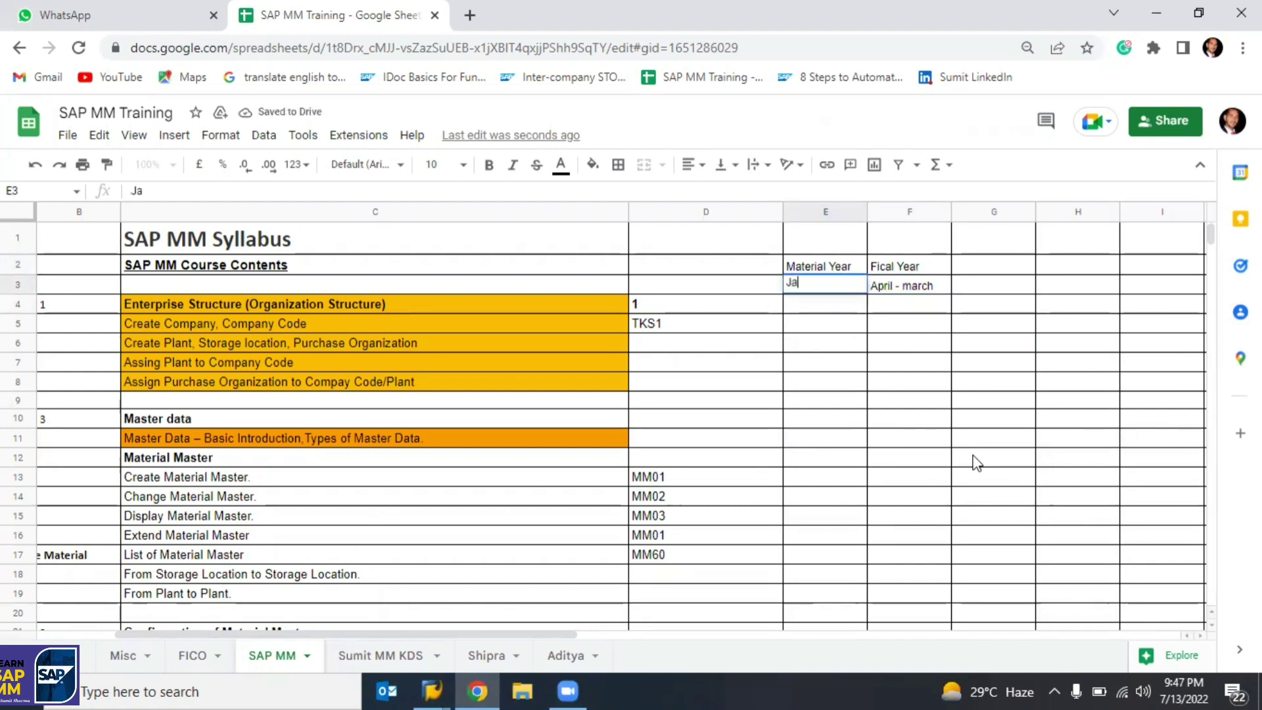
type("n -Dec")
key("Return")
key("Up")
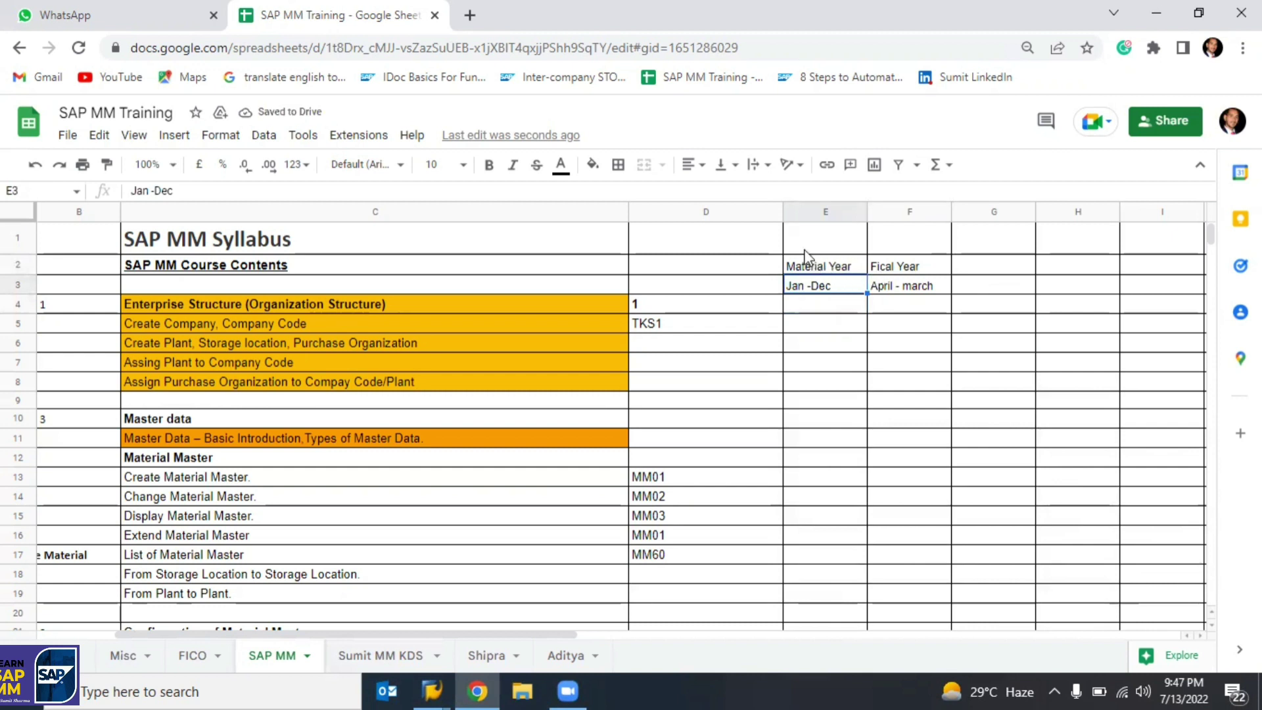
left_click_drag(818, 237, 826, 347)
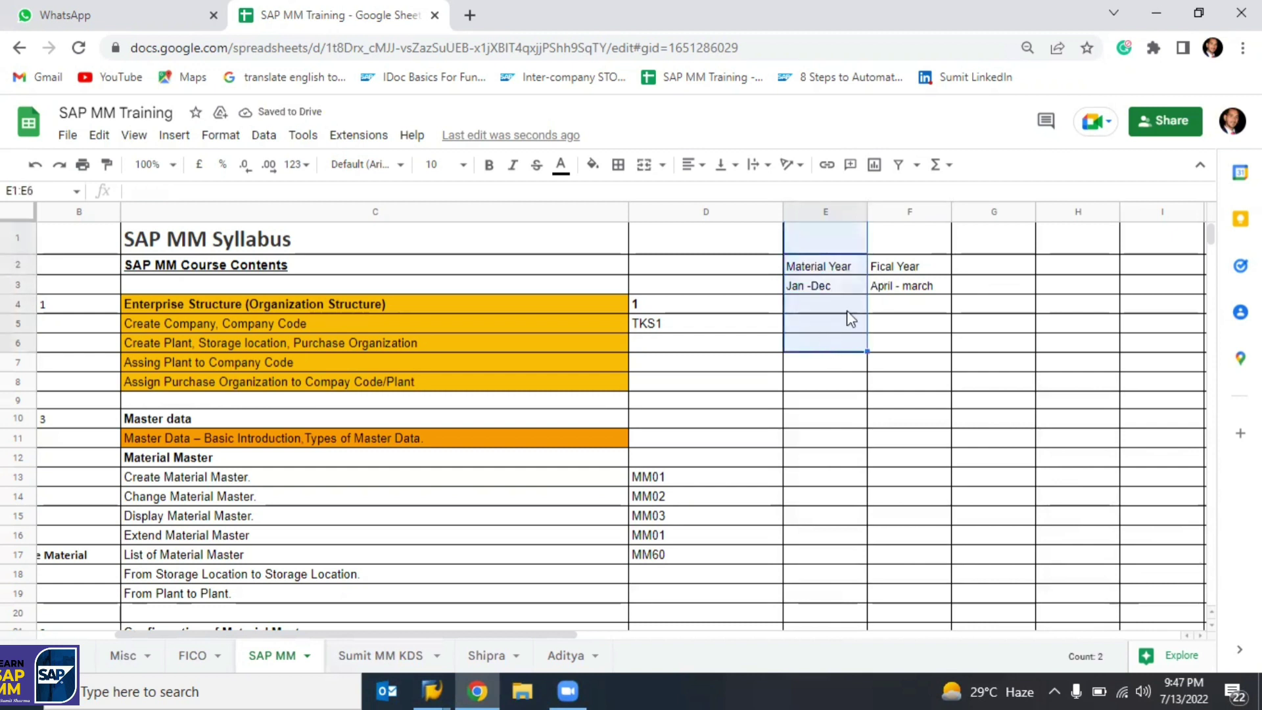
left_click_drag(909, 238, 910, 329)
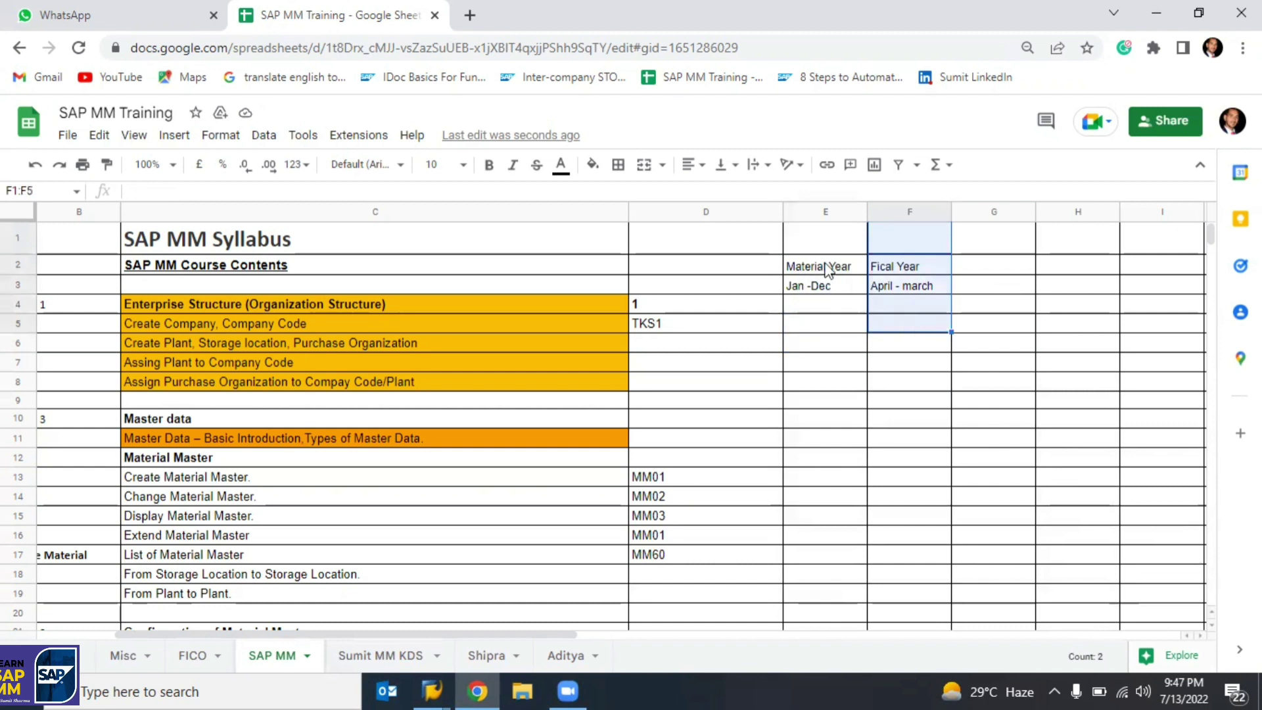
left_click_drag(797, 250, 816, 342)
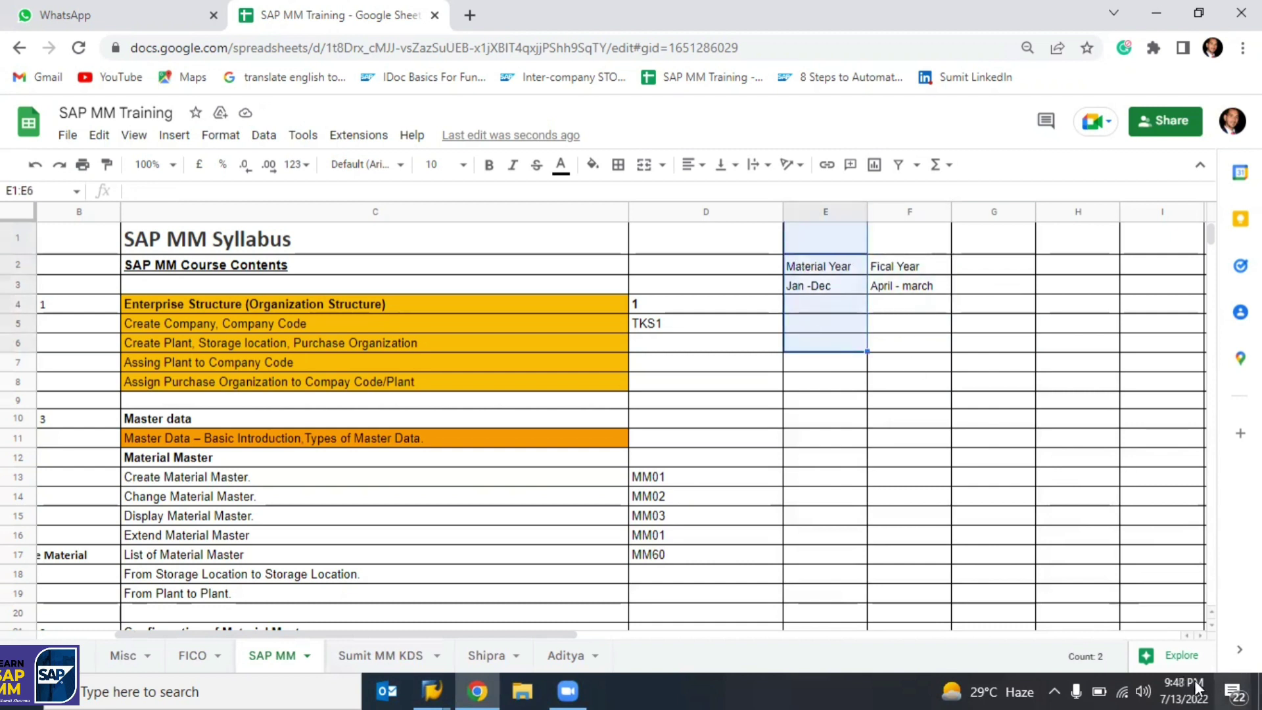
left_click(799, 307)
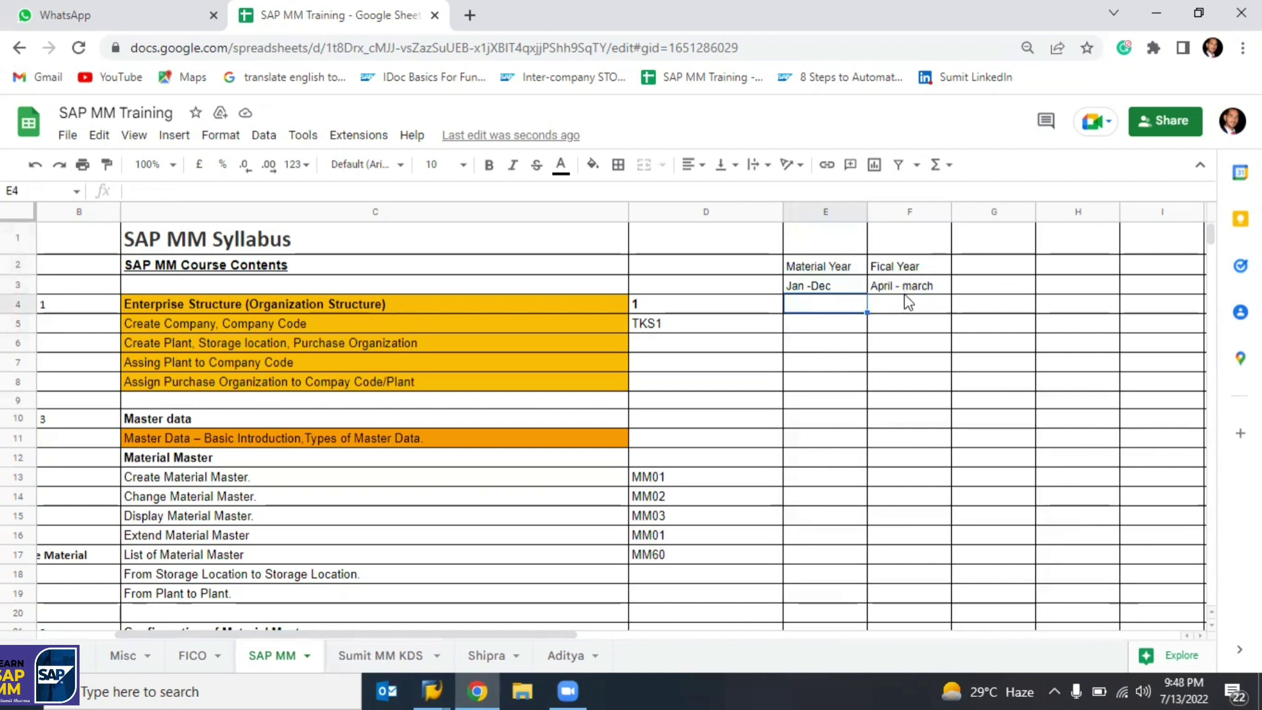
left_click(891, 310)
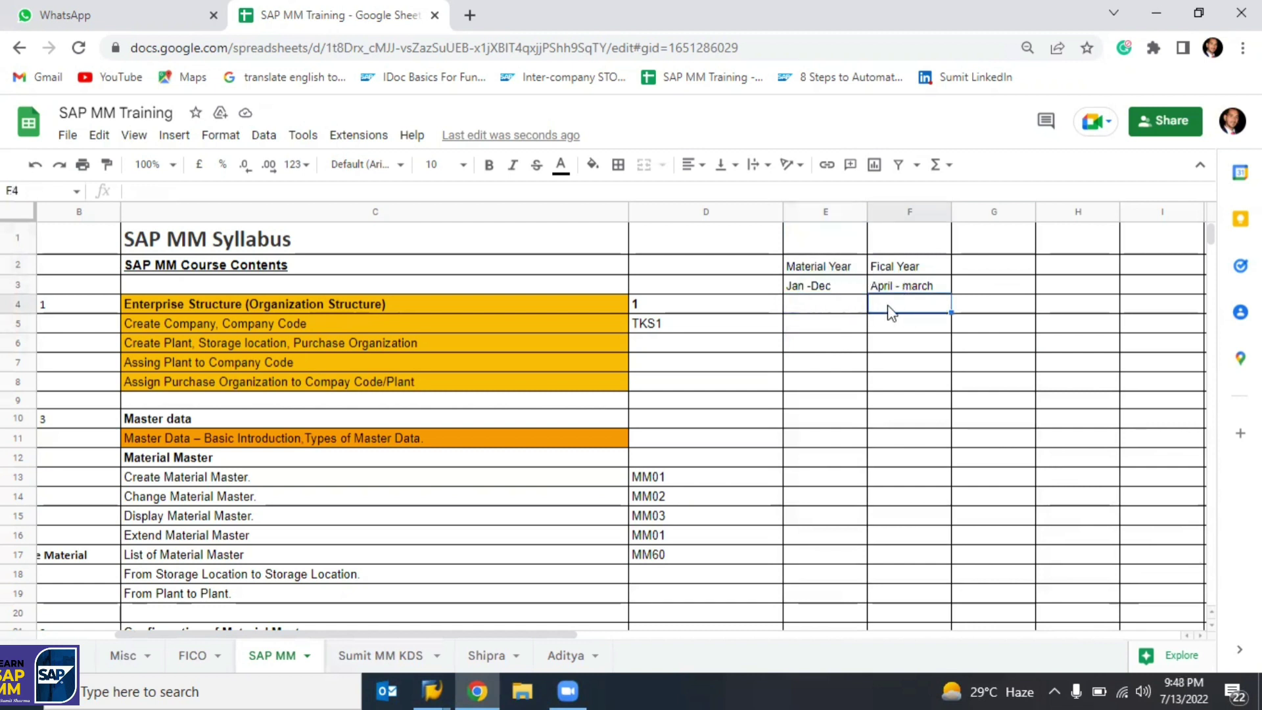
left_click_drag(888, 264, 898, 330)
left_click_drag(795, 258, 812, 329)
Enter MIGO in cell F4 below the April - march period.
left_click(896, 311)
type("MIGo")
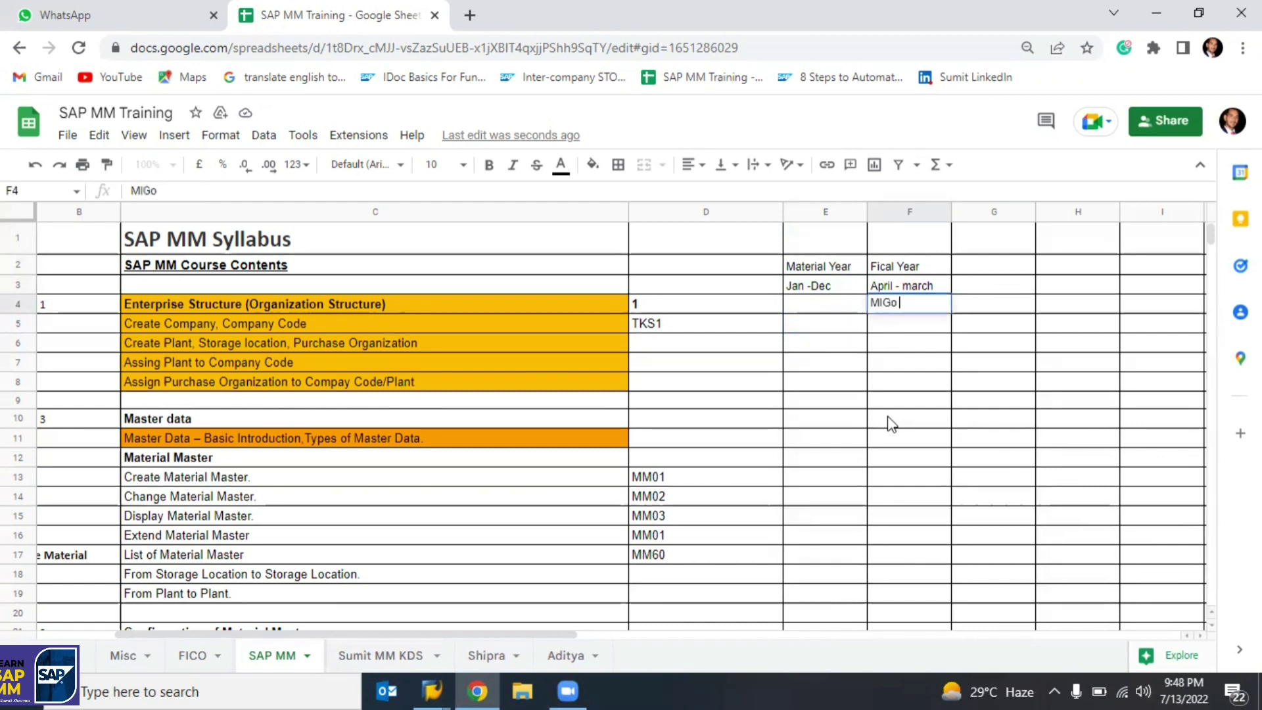
key("Return")
key("Up")
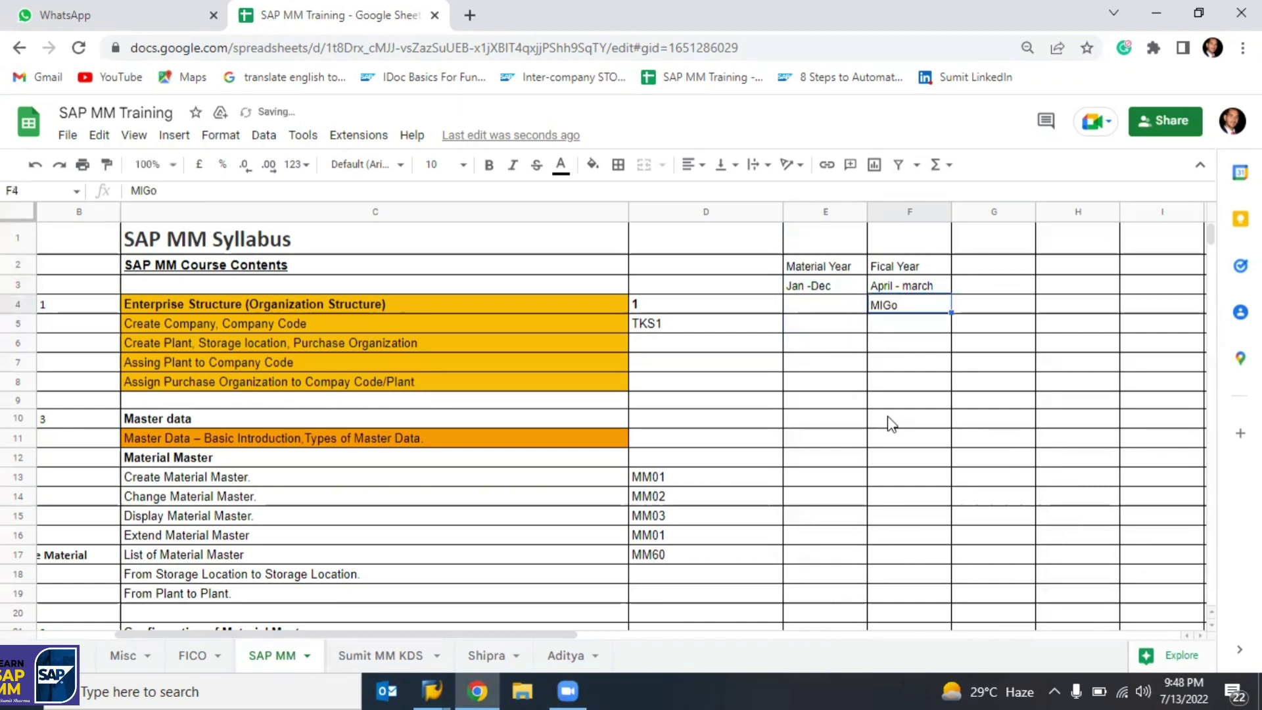
type("MI")
key("Return")
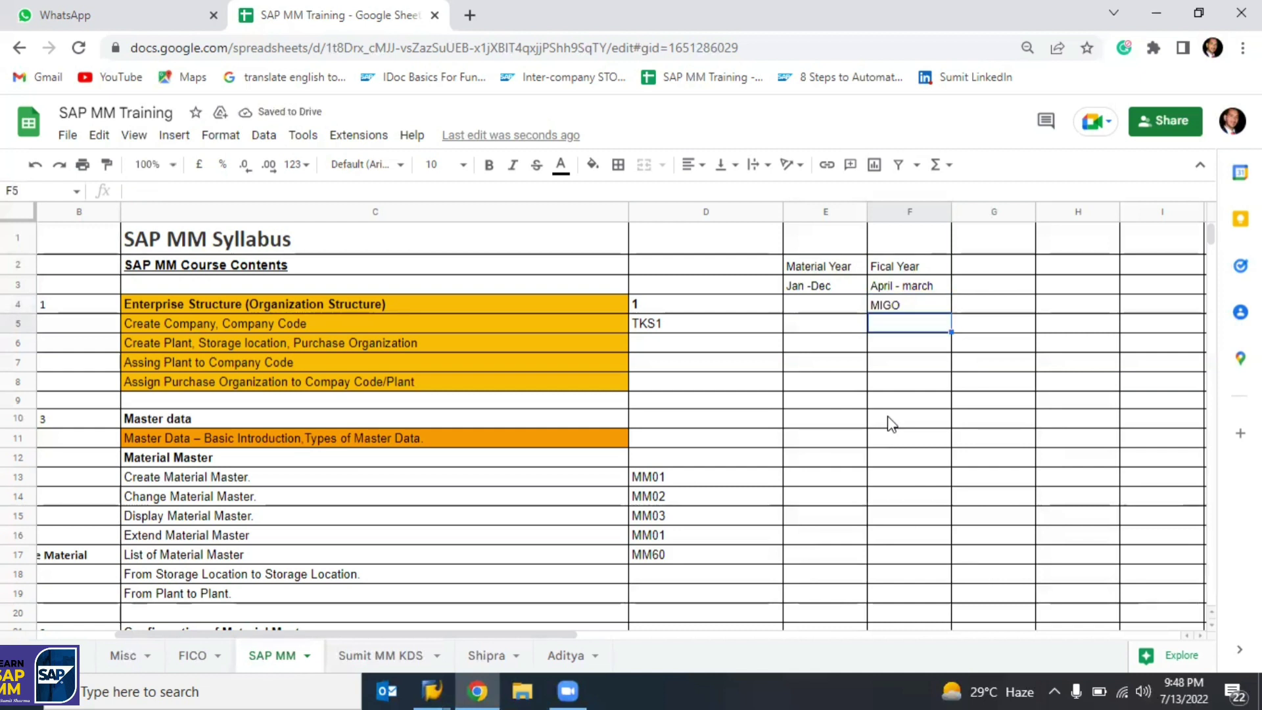
type("MA")
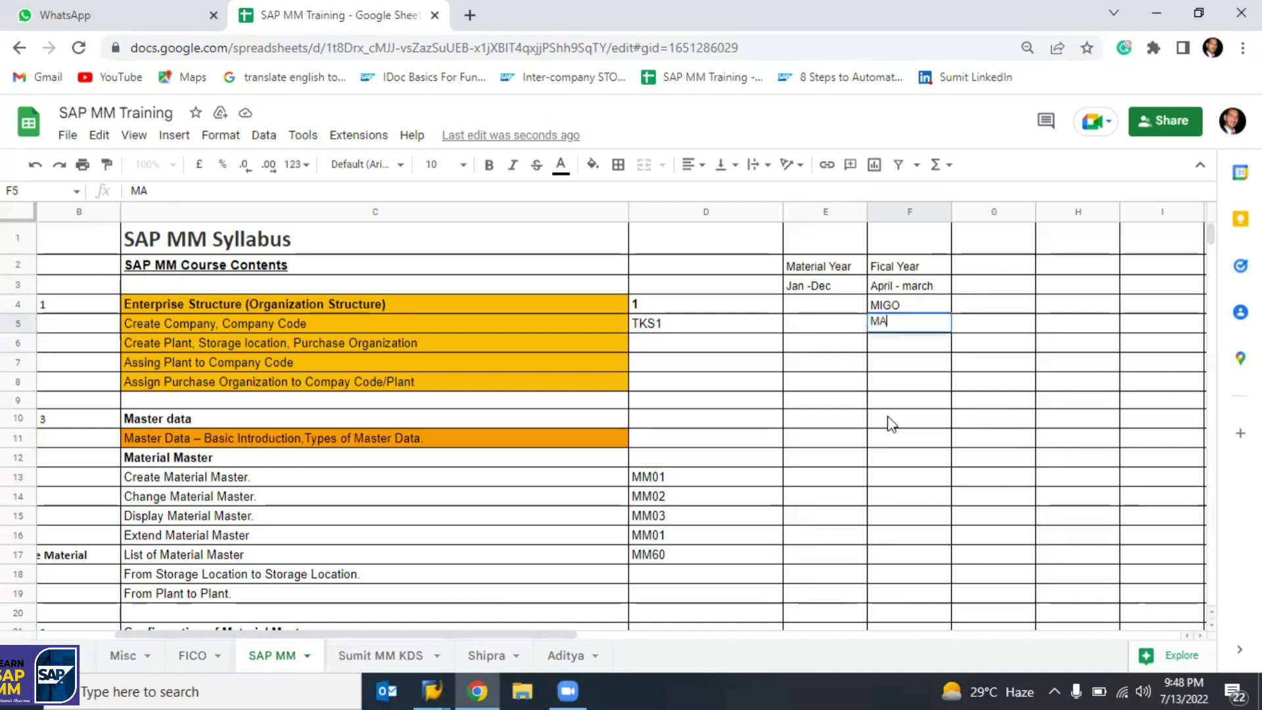
key("Up")
key("Right")
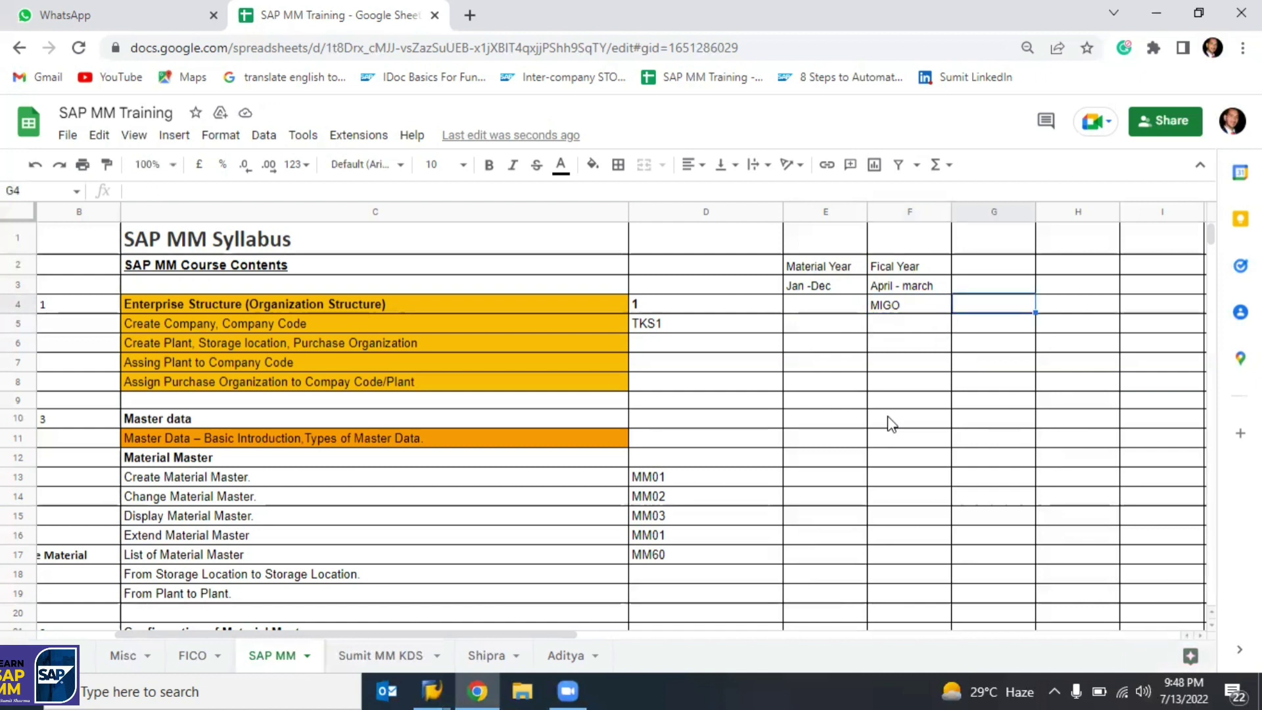
Make the Material Year heading in E2 and the Fical Year heading in F2 bold.
key("Left")
key("Left")
key("Up")
key("Up")
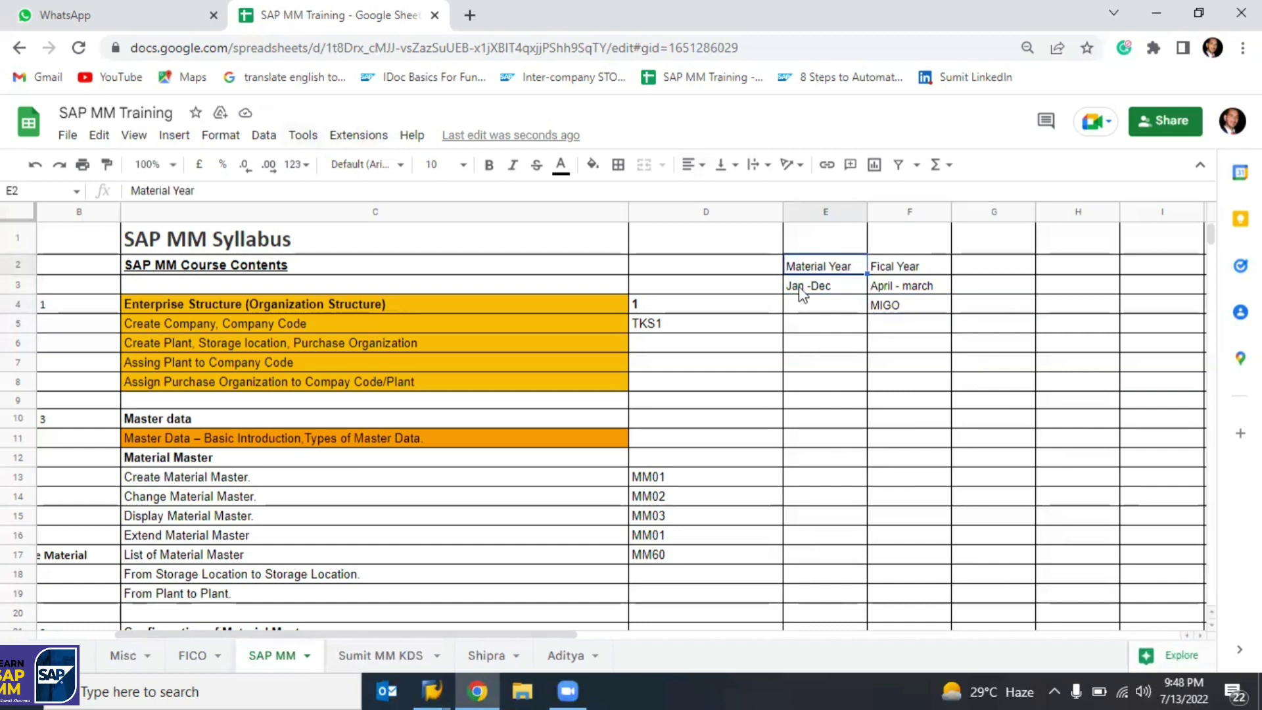
key("ctrl+b")
key("Down")
key("Up")
key("Right")
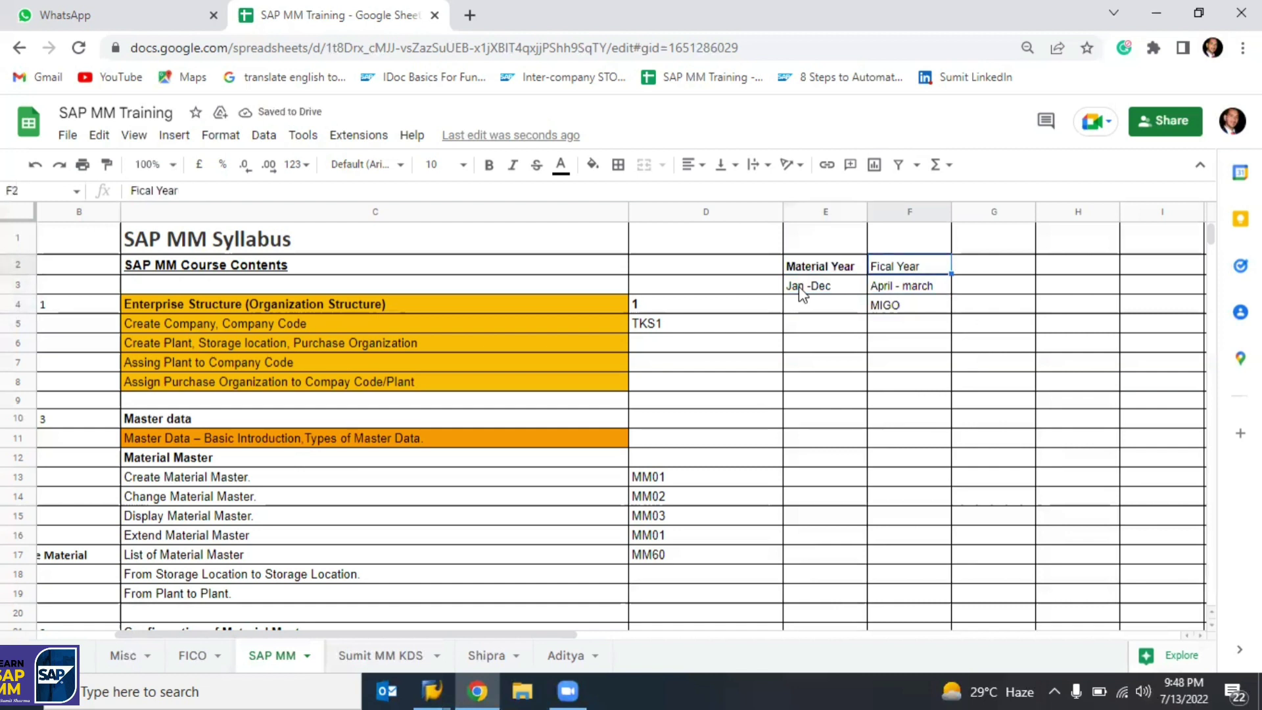
key("ctrl+b")
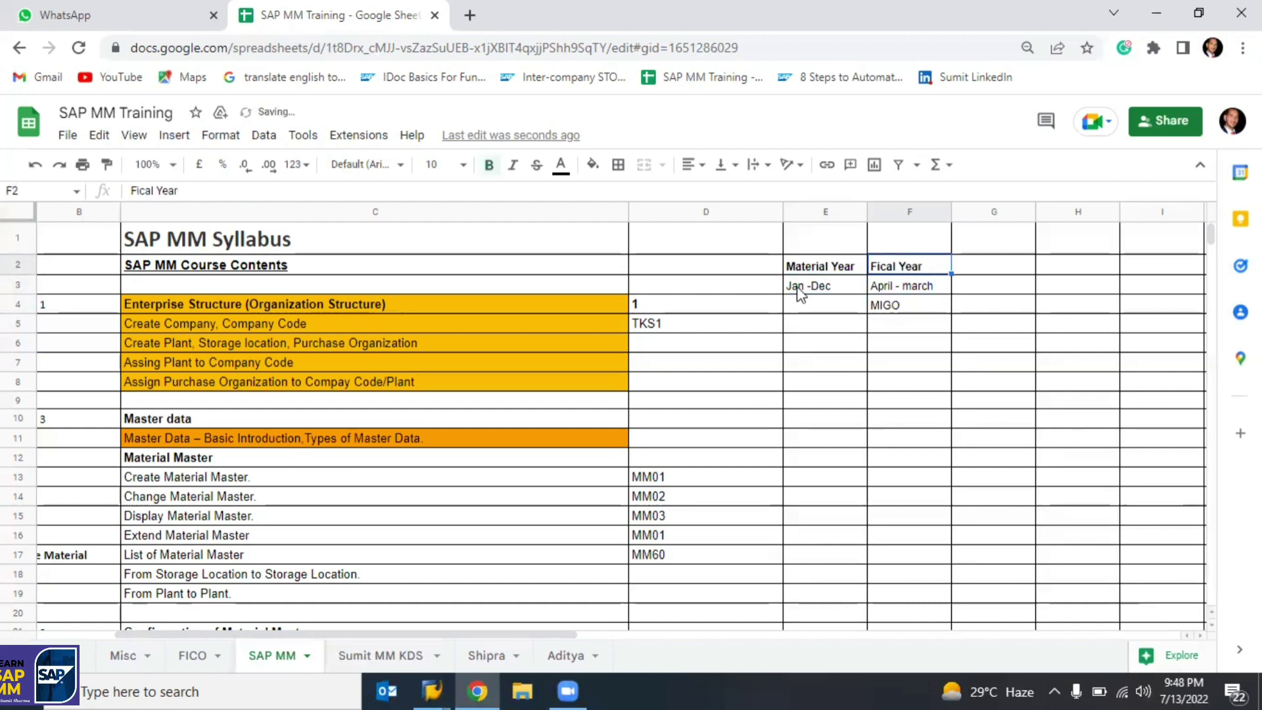
Enter PO in cell G2 beside the Fical Year heading.
key("Right")
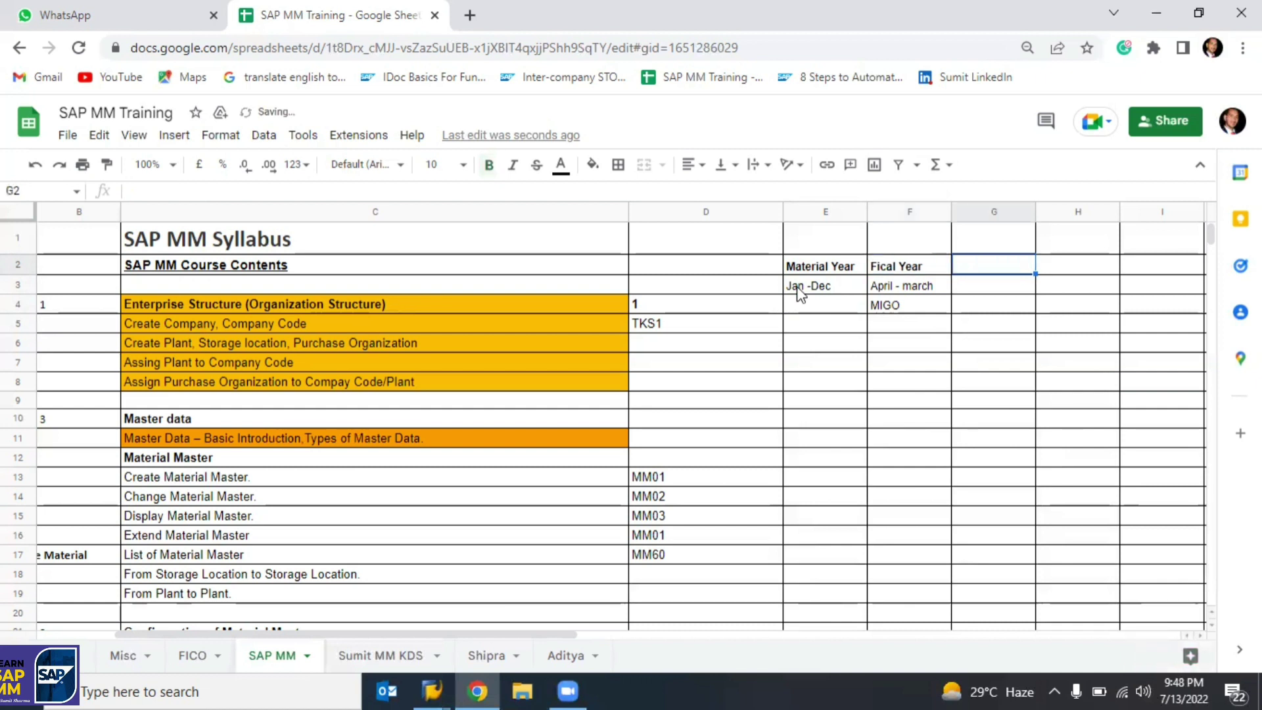
type("PO")
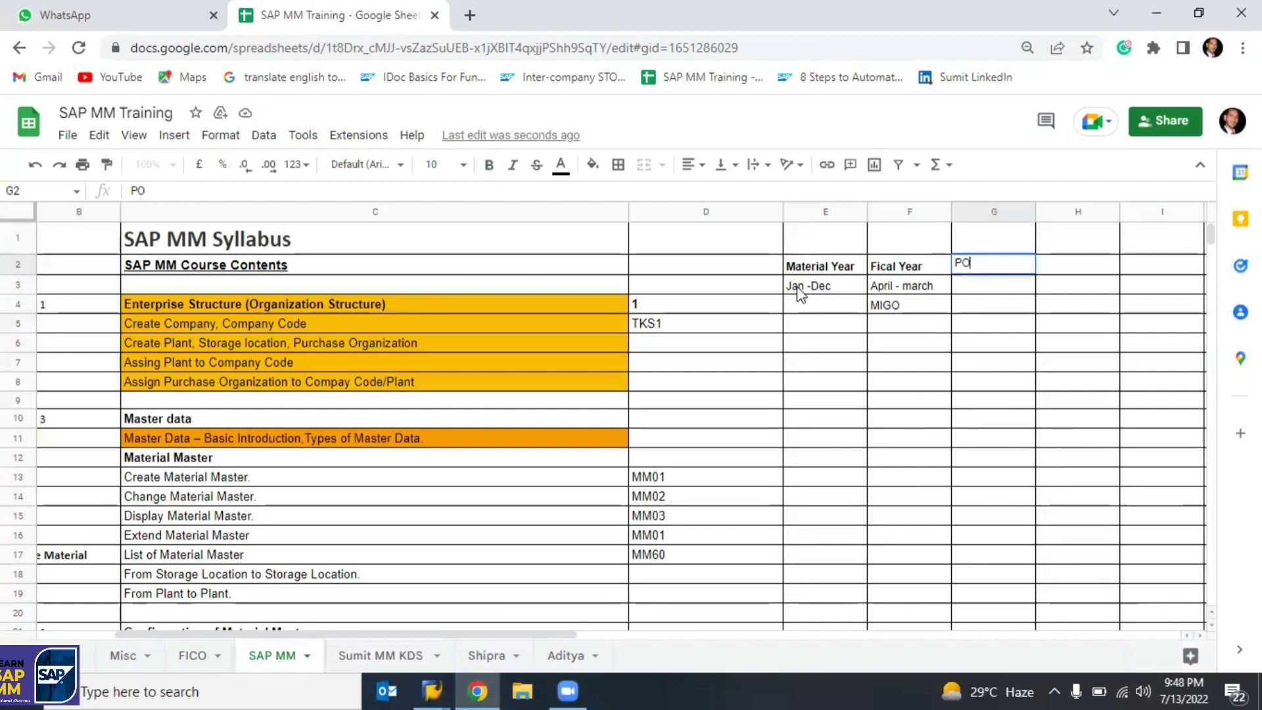
key("ctrl+Return")
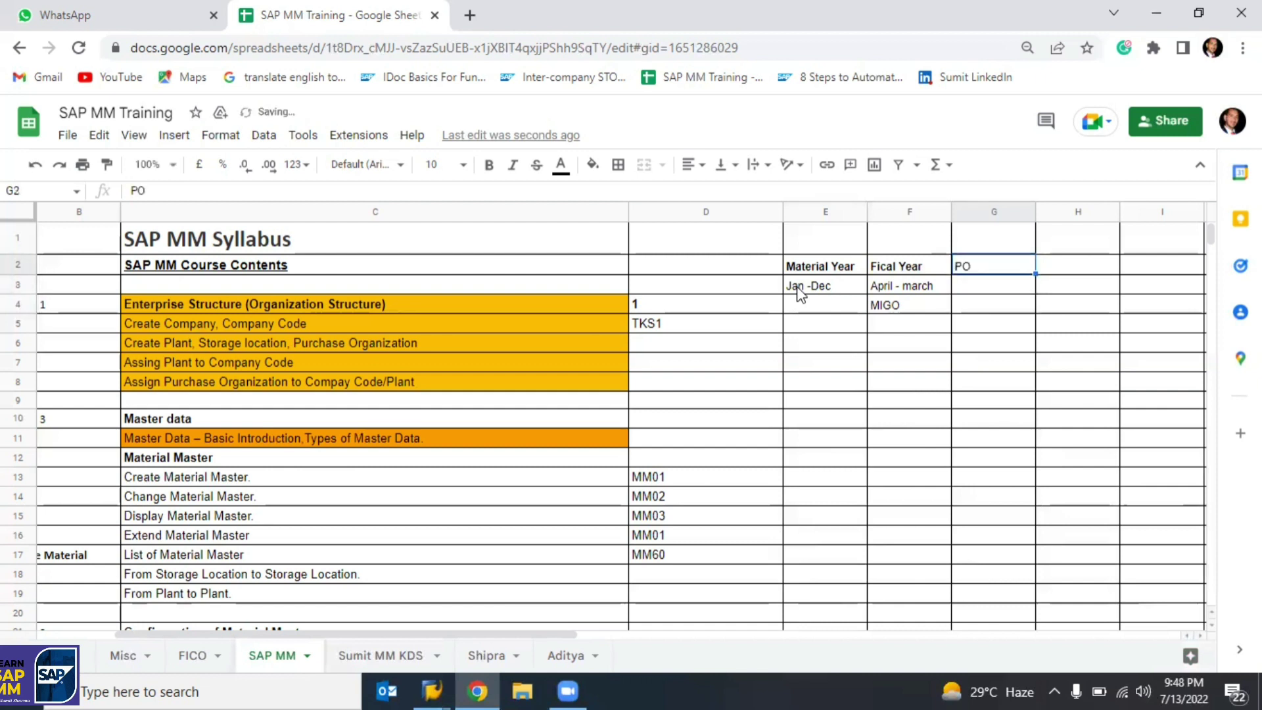
left_click(881, 287)
left_click(889, 303, "shift")
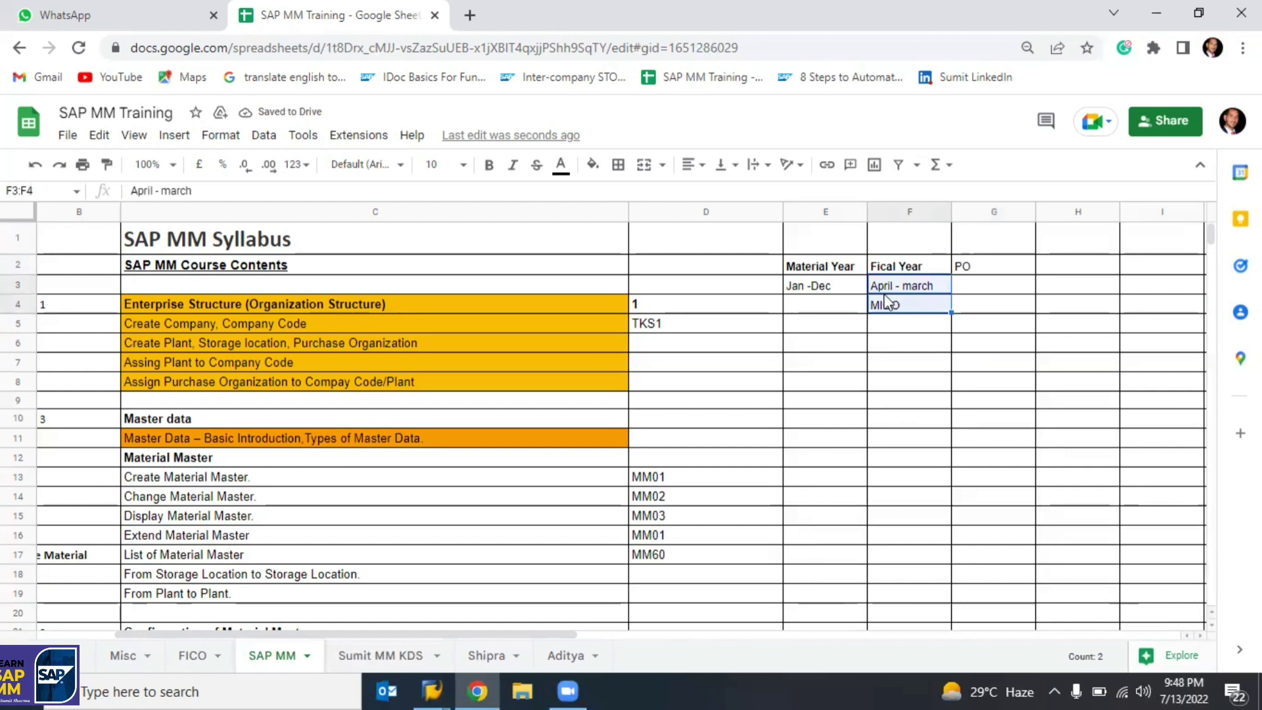
key("alt+Tab")
key("alt+Tab")
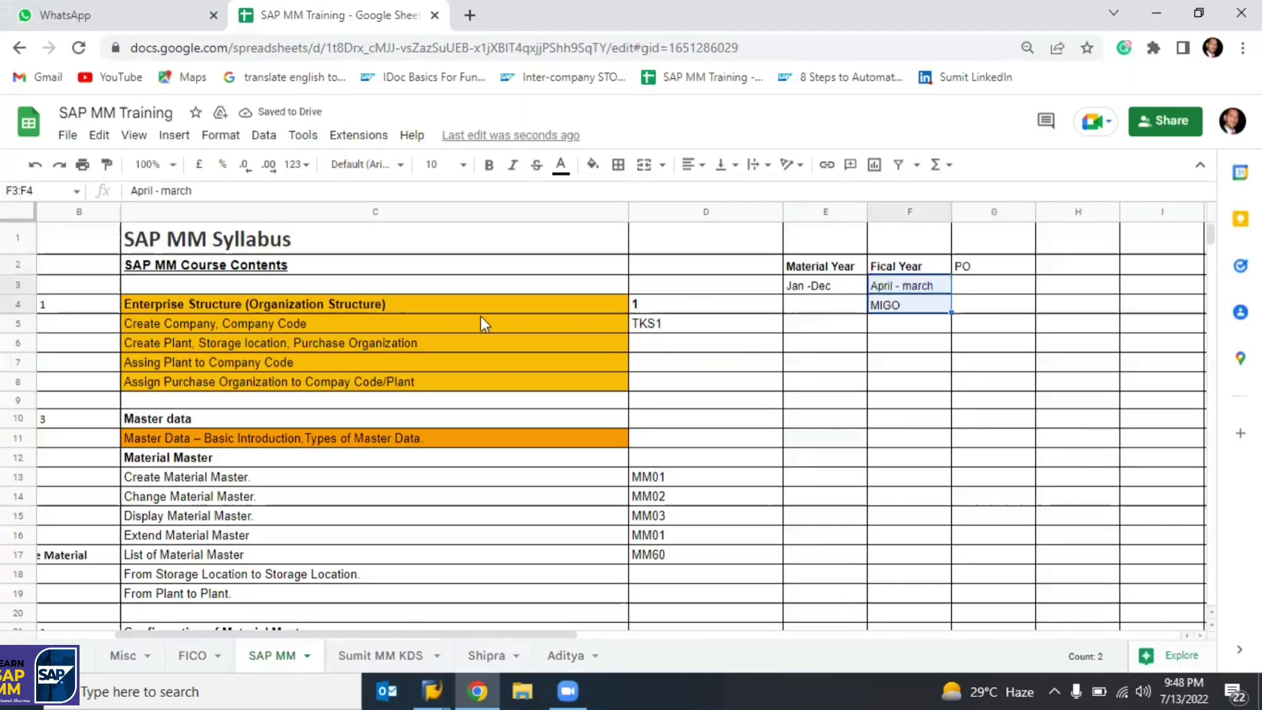
Switch to the SAP session and select the Logistics - General node in the Display IMG structure.
key("alt+Tab")
left_click(84, 337)
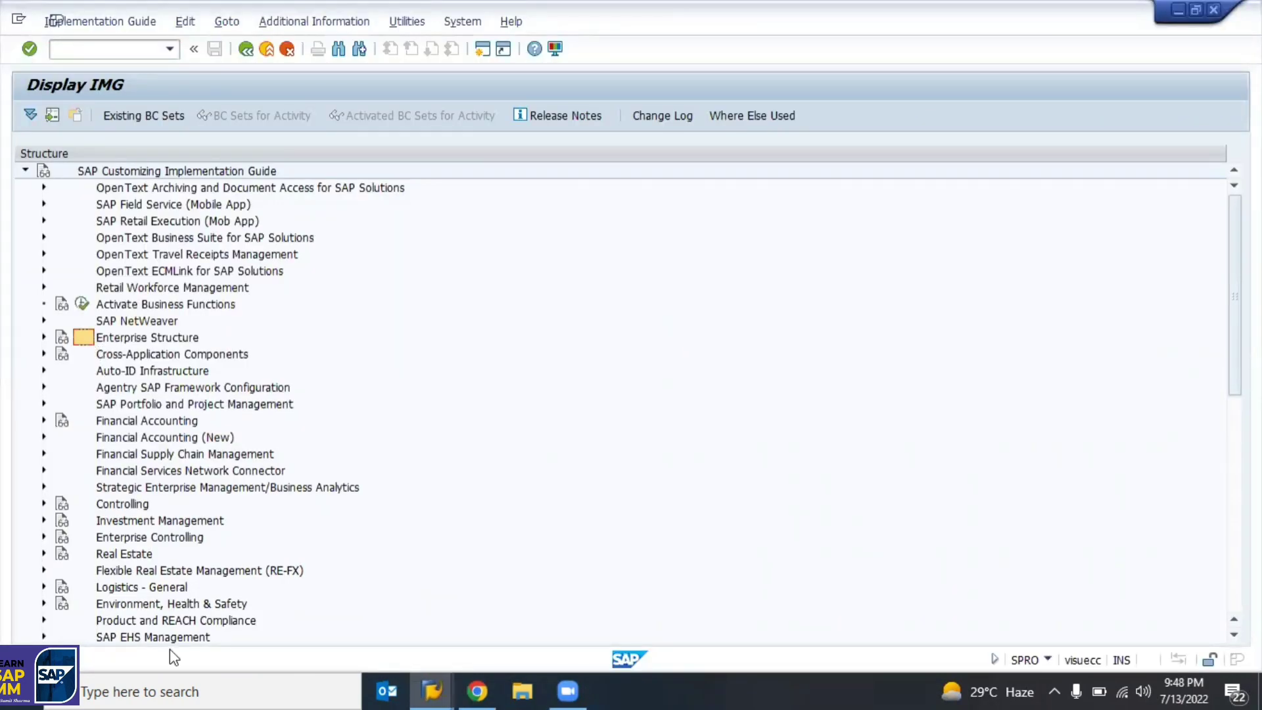
key("Down")
key("Down")
key("Down")
key("Down")
key("Down")
key("Down")
key("Down")
key("Down")
key("Down")
key("Down")
key("Down")
key("Up")
key("Down")
key("Down")
key("Down")
key("Down")
key("Down")
key("alt+Tab")
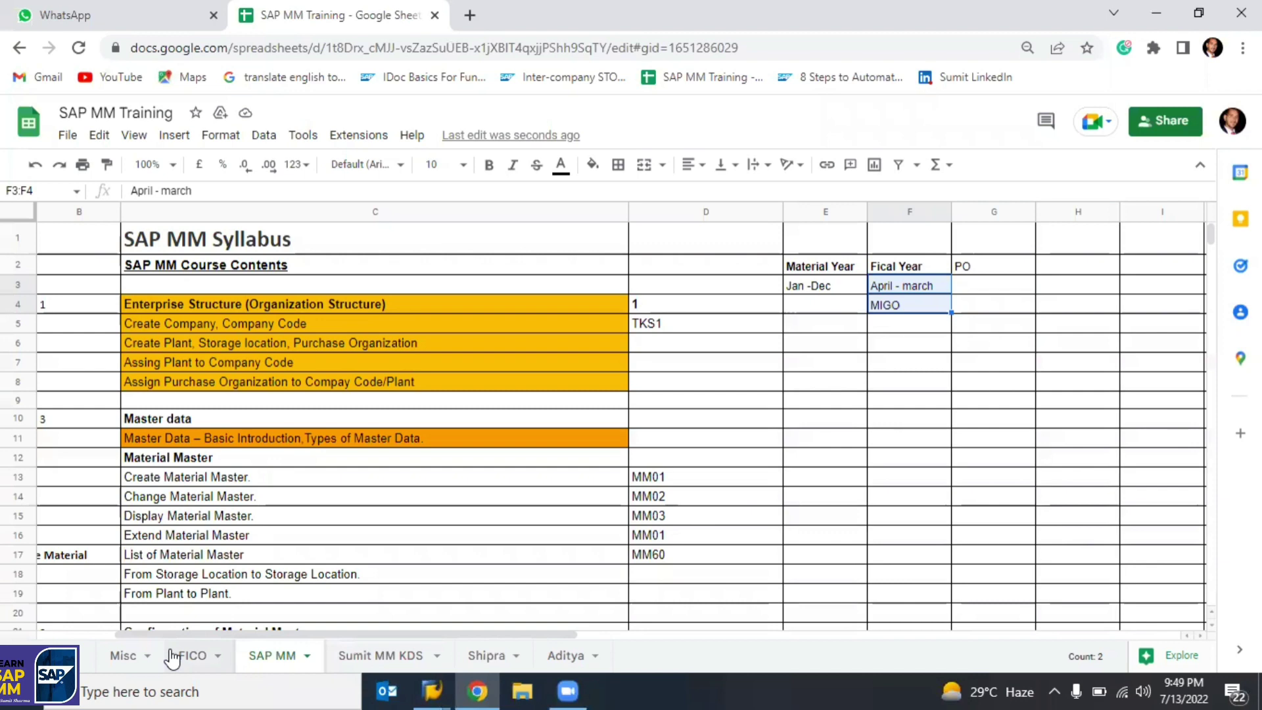
key("Left")
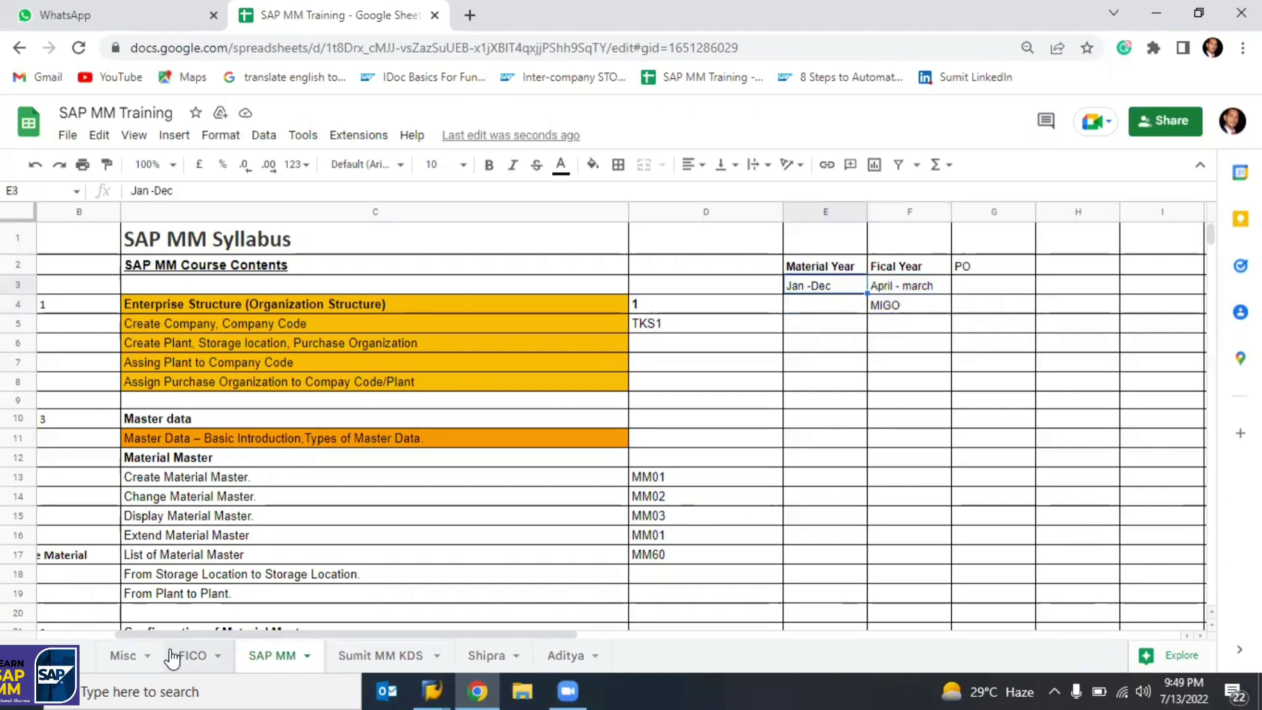
key("Down")
key("alt+Tab")
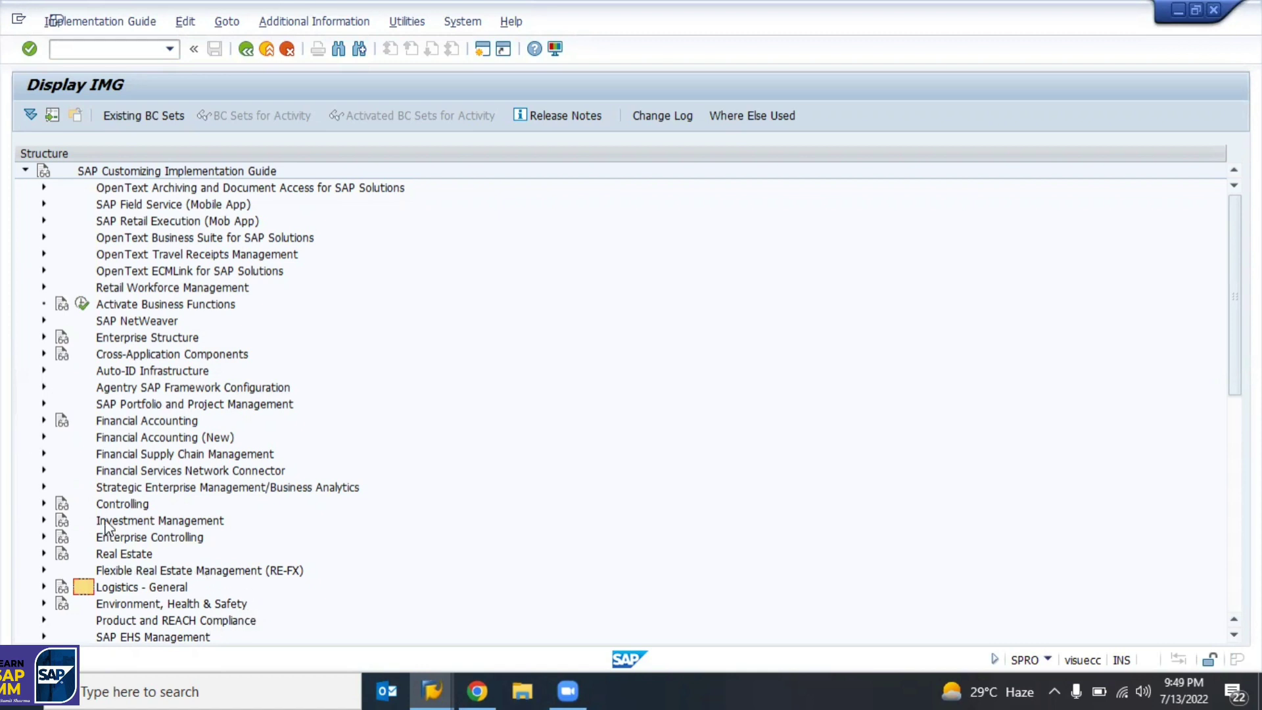
Expand the Logistics - General node in the SAP Customizing Implementation Guide.
double_click(78, 586)
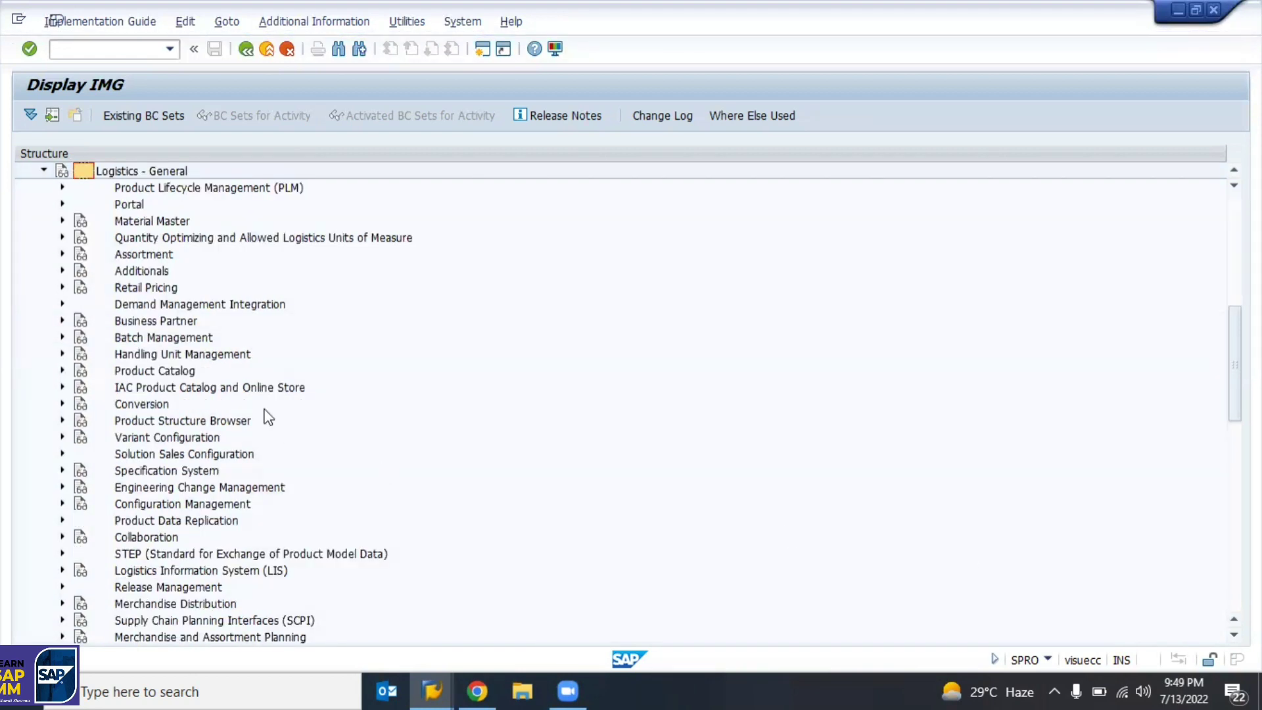
scroll(166, 240, "up", 7)
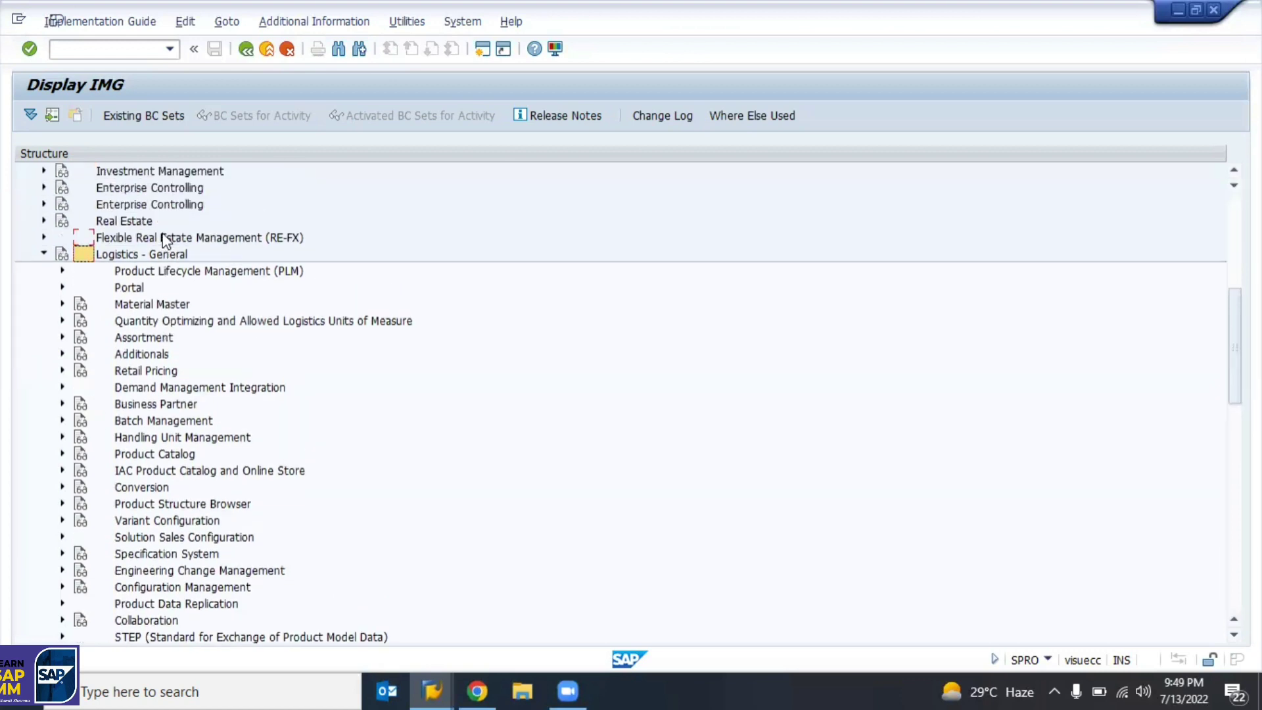
scroll(165, 241, "up", 1)
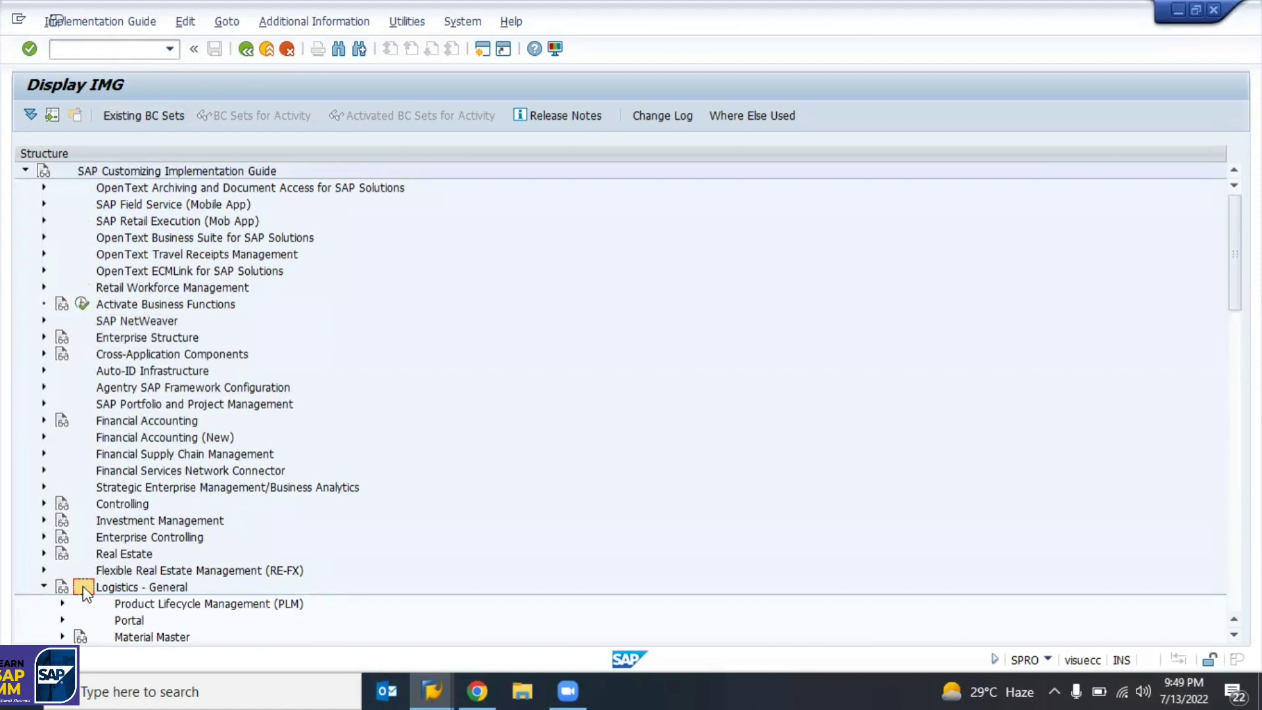
Expand Material Master under Logistics - General and its Basic Settings subnode.
scroll(186, 635, "down", 2)
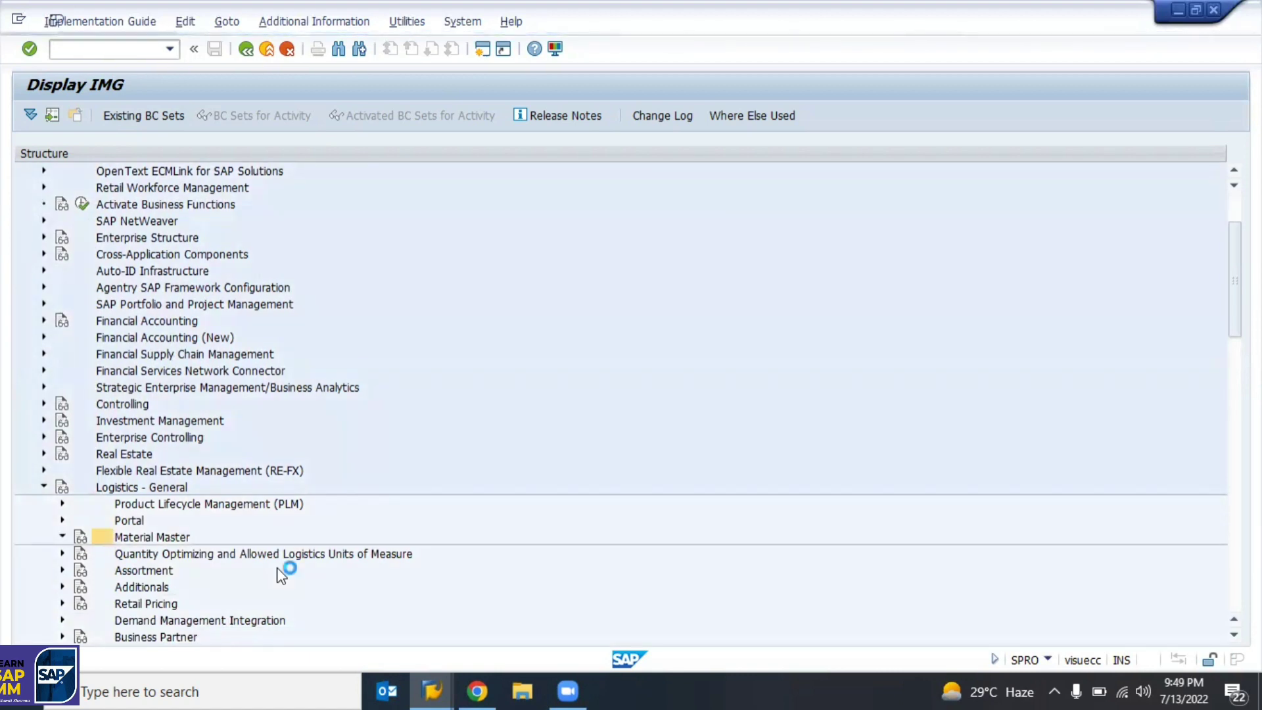
scroll(277, 566, "down", 2)
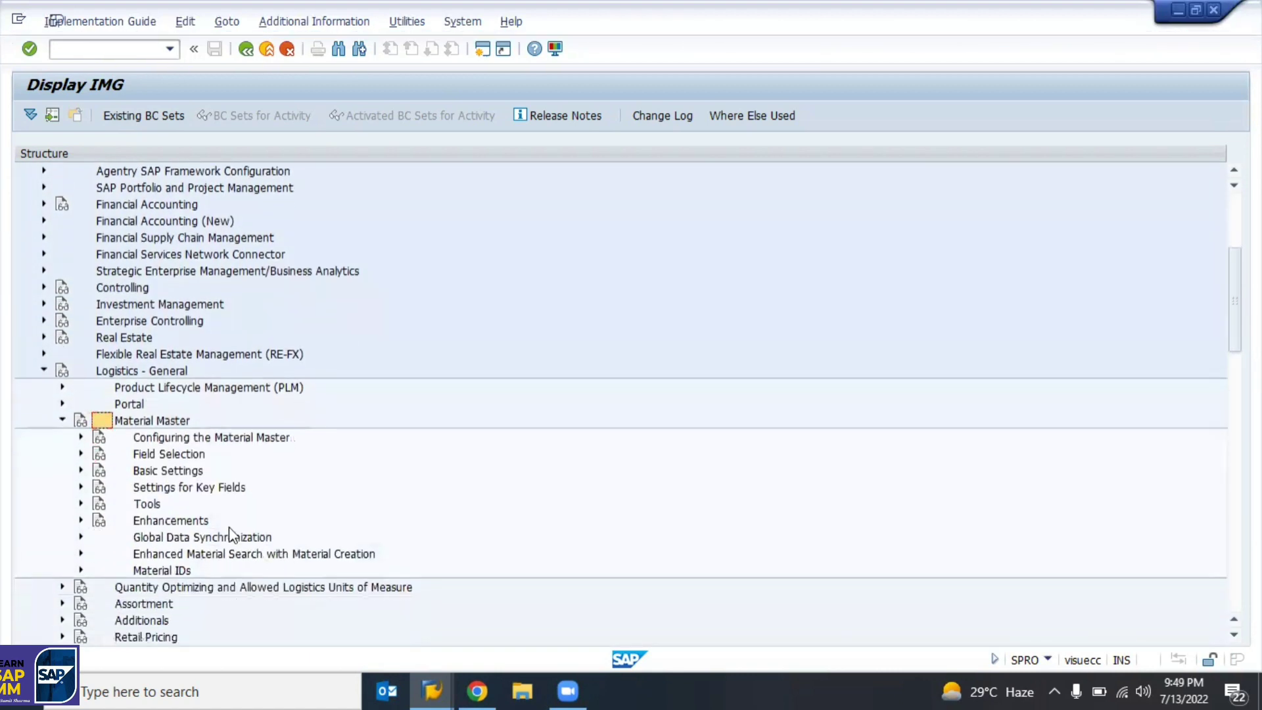
scroll(229, 529, "down", 1)
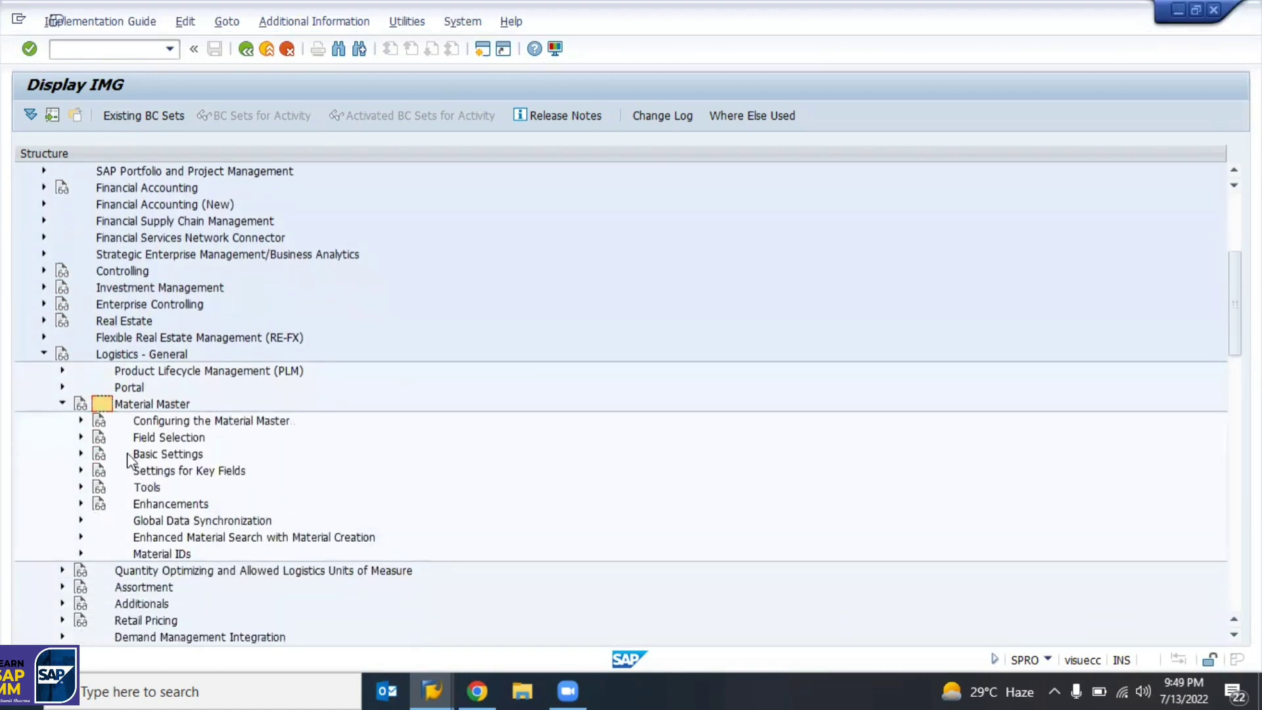
left_click(81, 454)
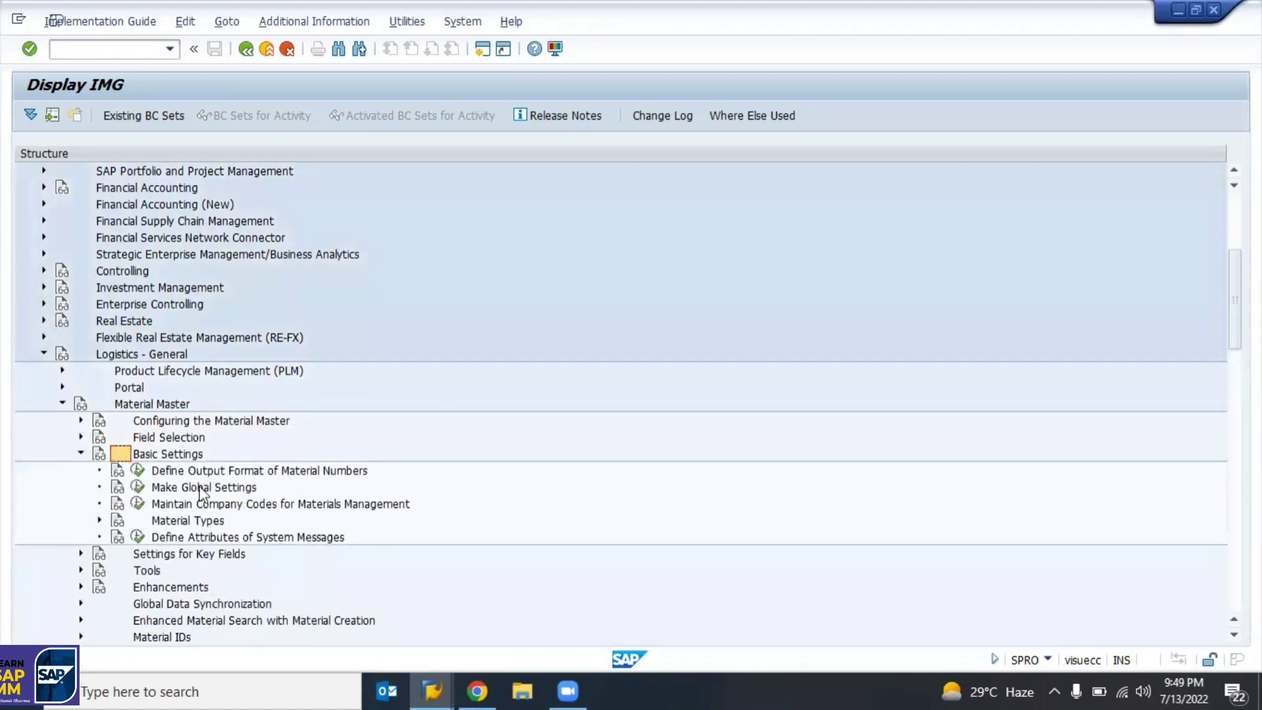
Open Maintain Company Codes for Materials Management and position the company code list at TKS1.
left_click(138, 504)
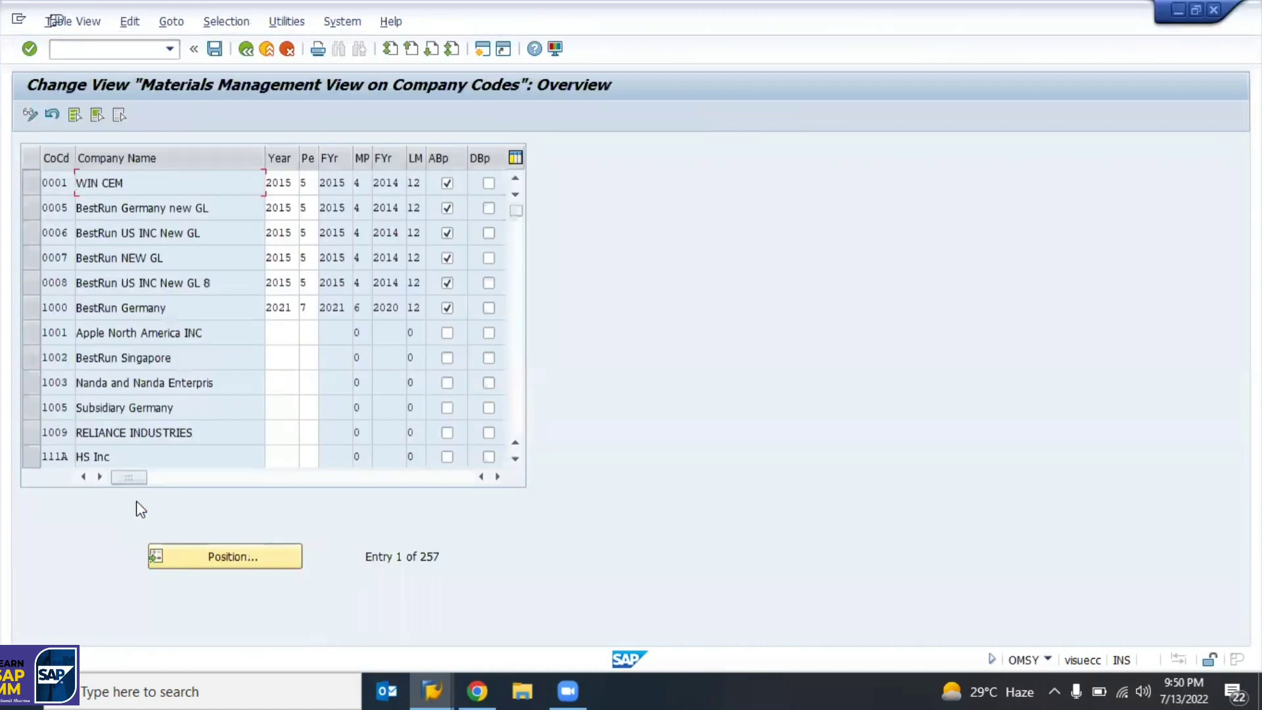
left_click(222, 555)
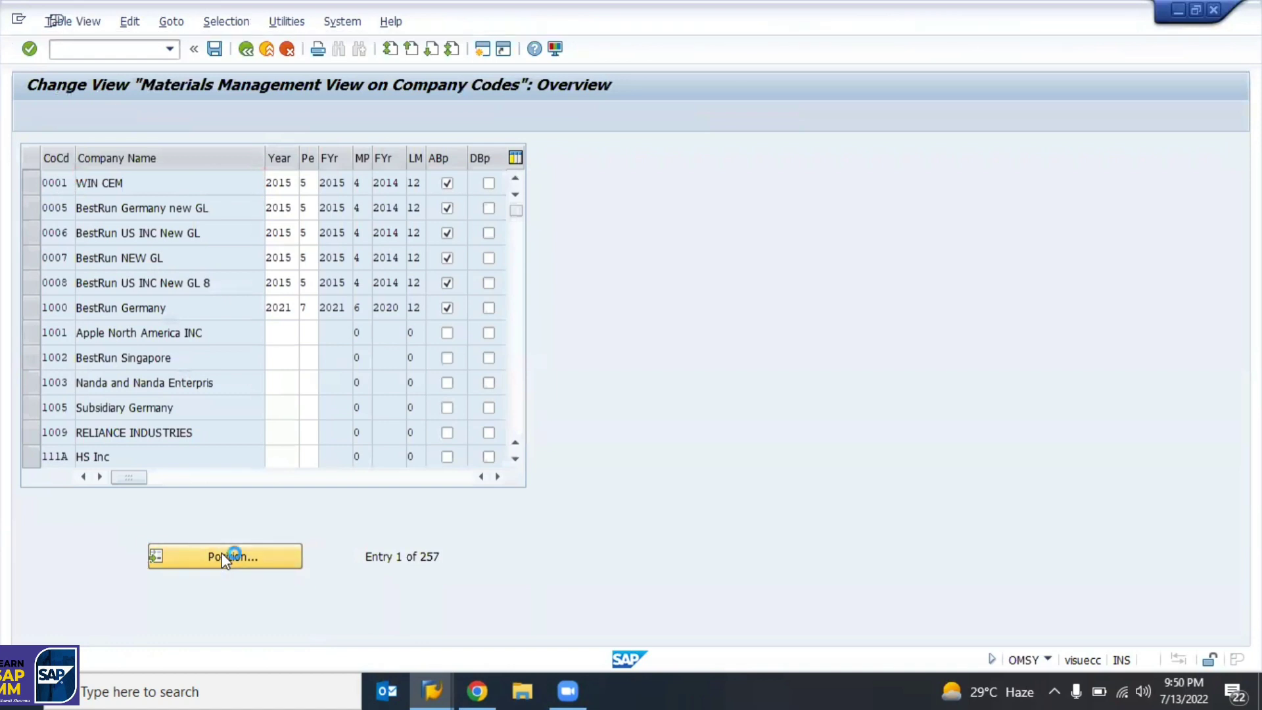
key("BackSpace")
key("Down")
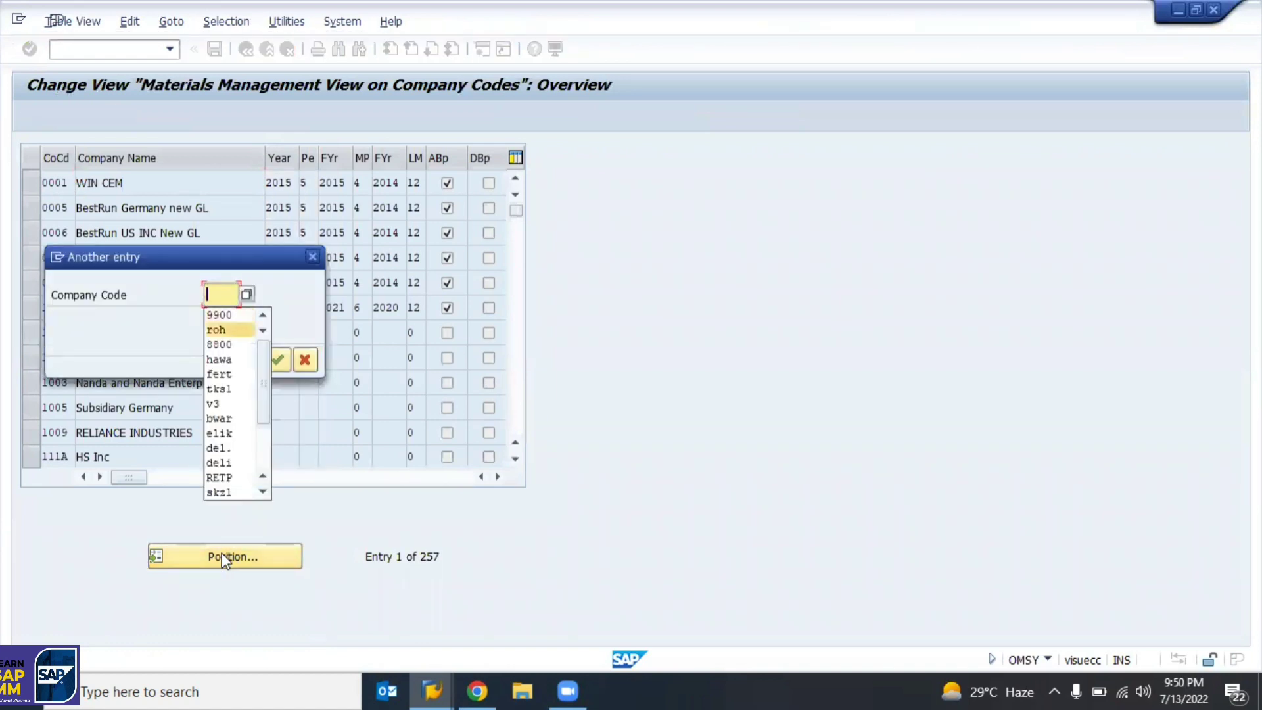
key("Down")
key("Down")
key("Down")
key("Down")
key("Return")
key("Return")
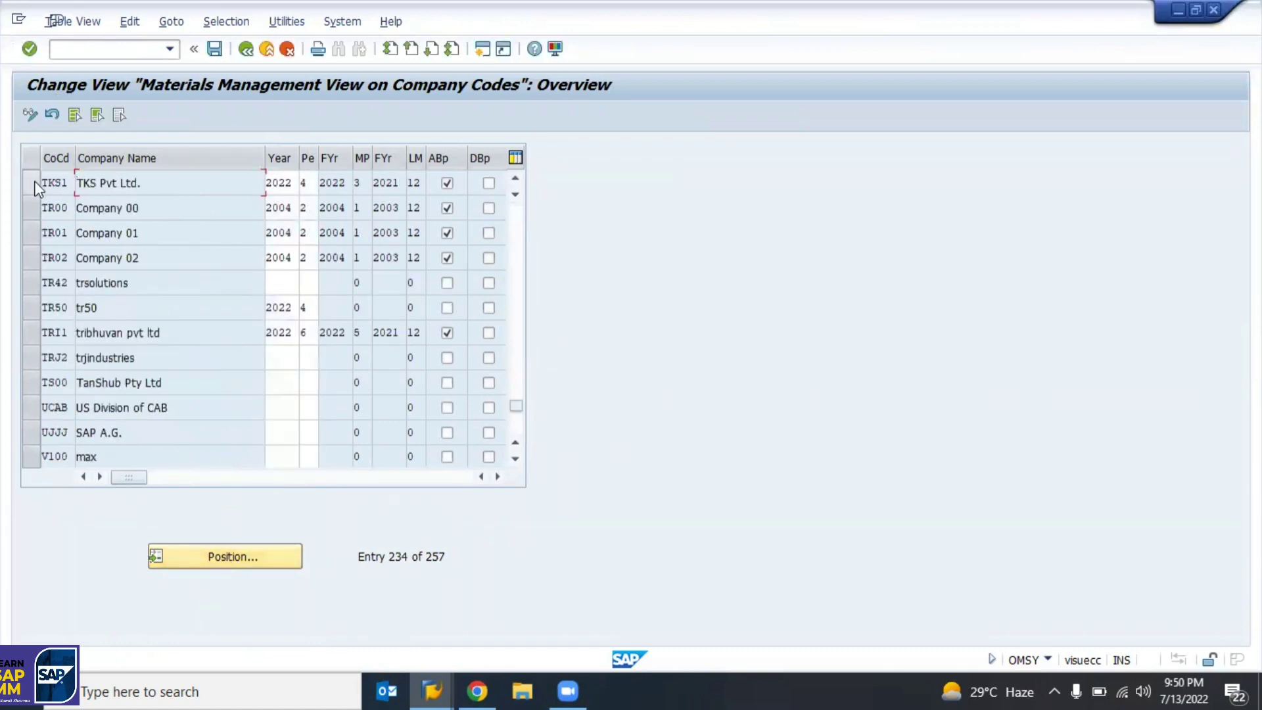
Examine the current year and period fields in the TKS1 company code row, and return to the Display IMG structure.
left_click(33, 183)
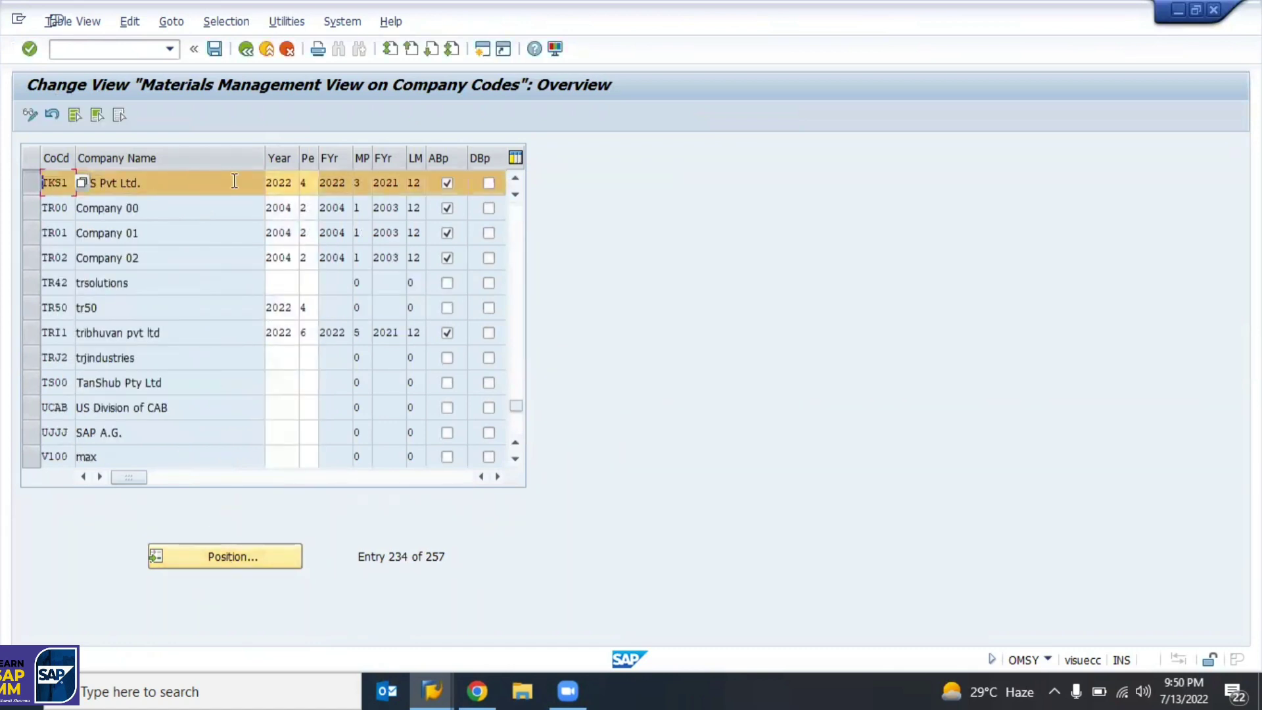
left_click(35, 179)
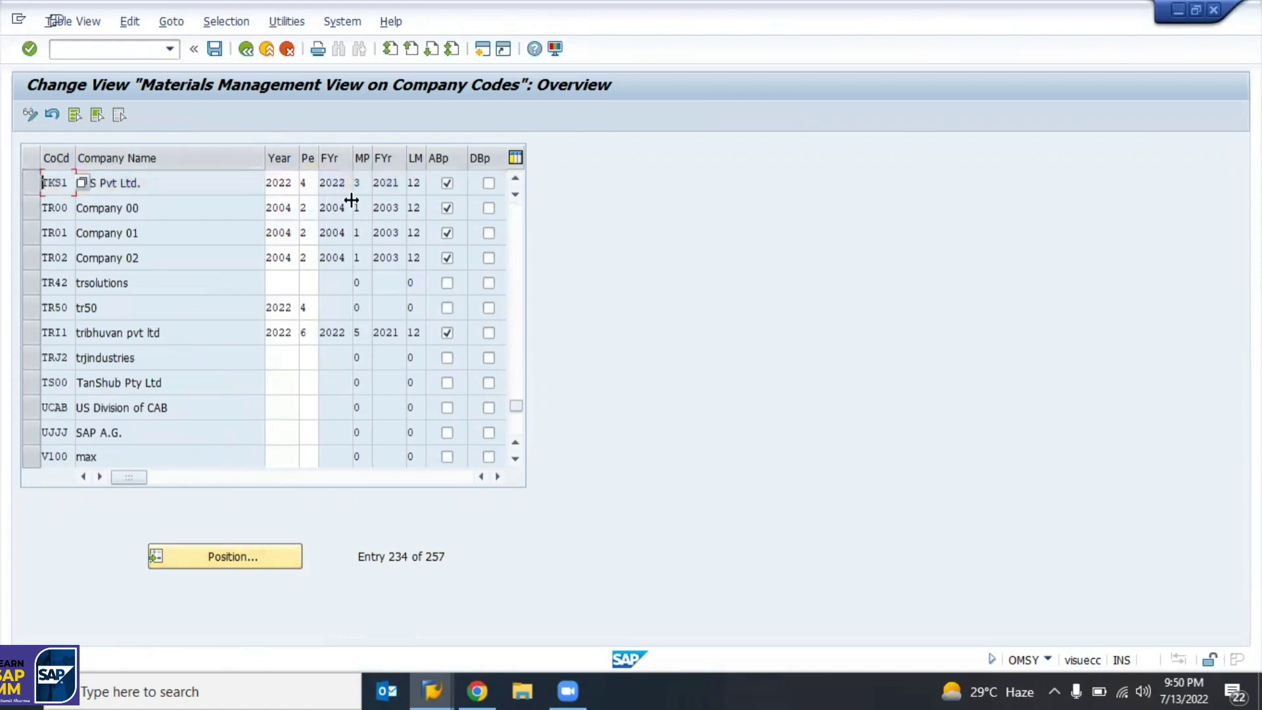
left_click(277, 182)
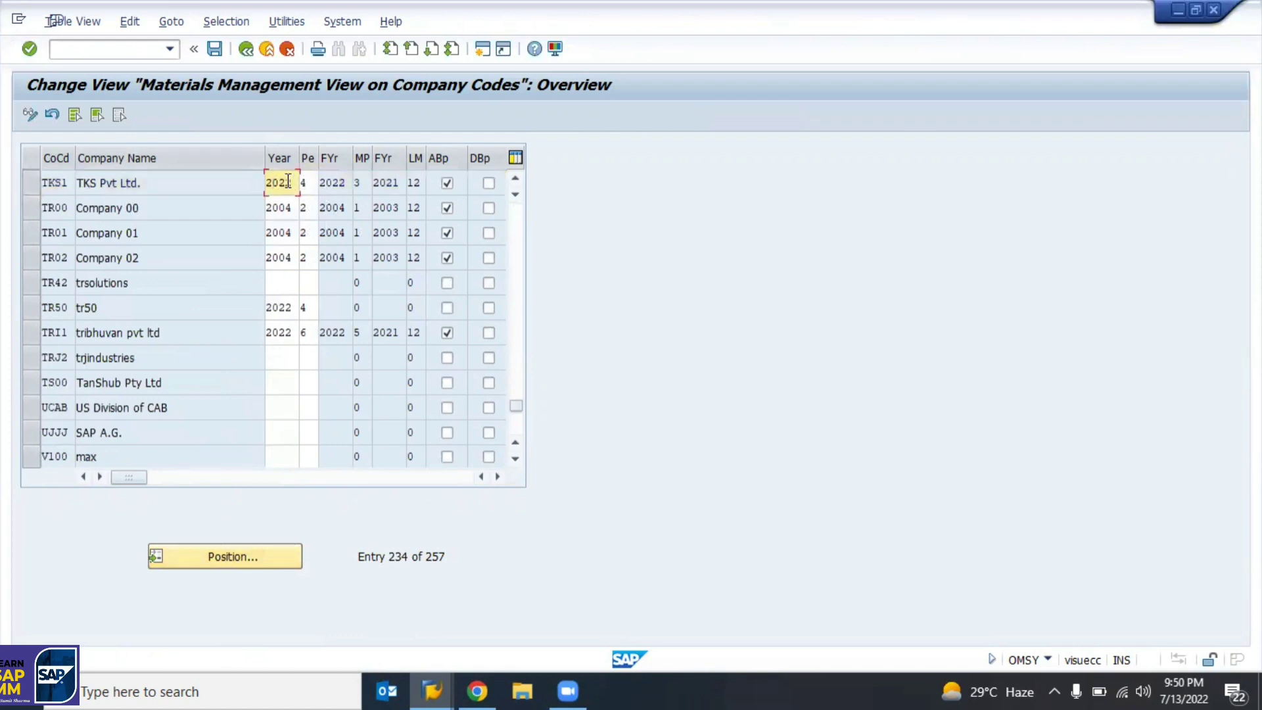
left_click(308, 182)
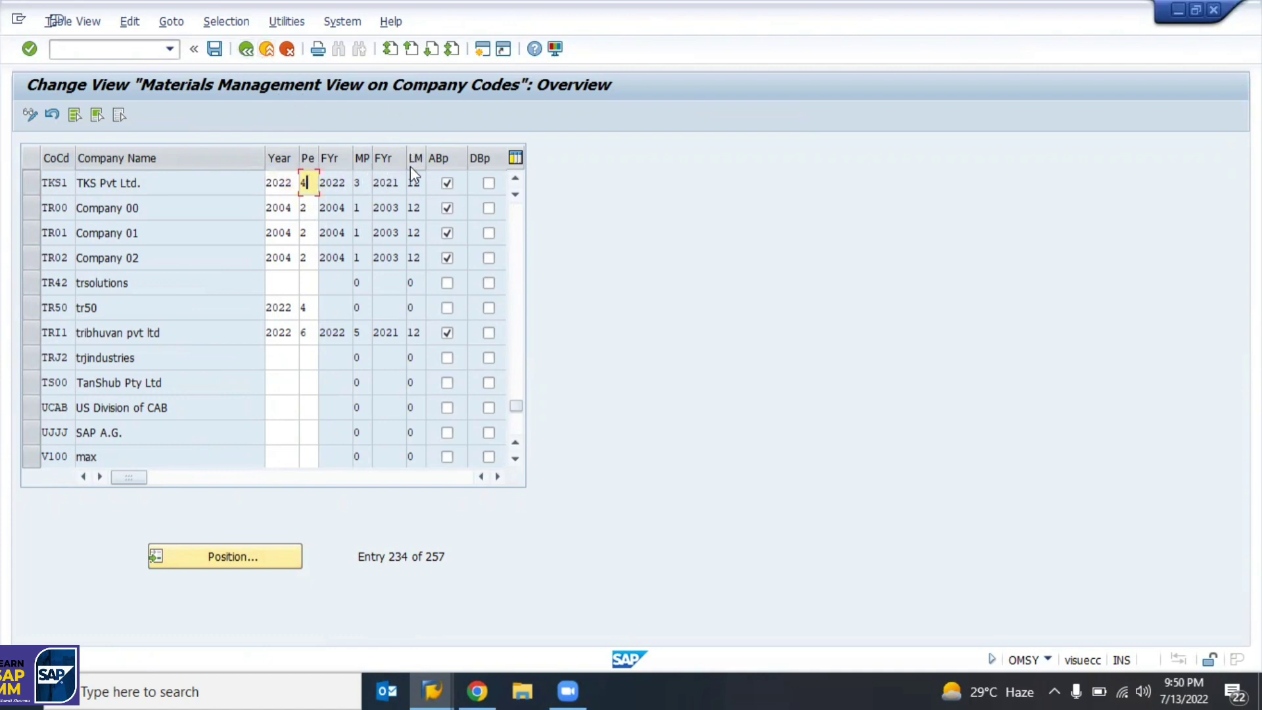
left_click(238, 50)
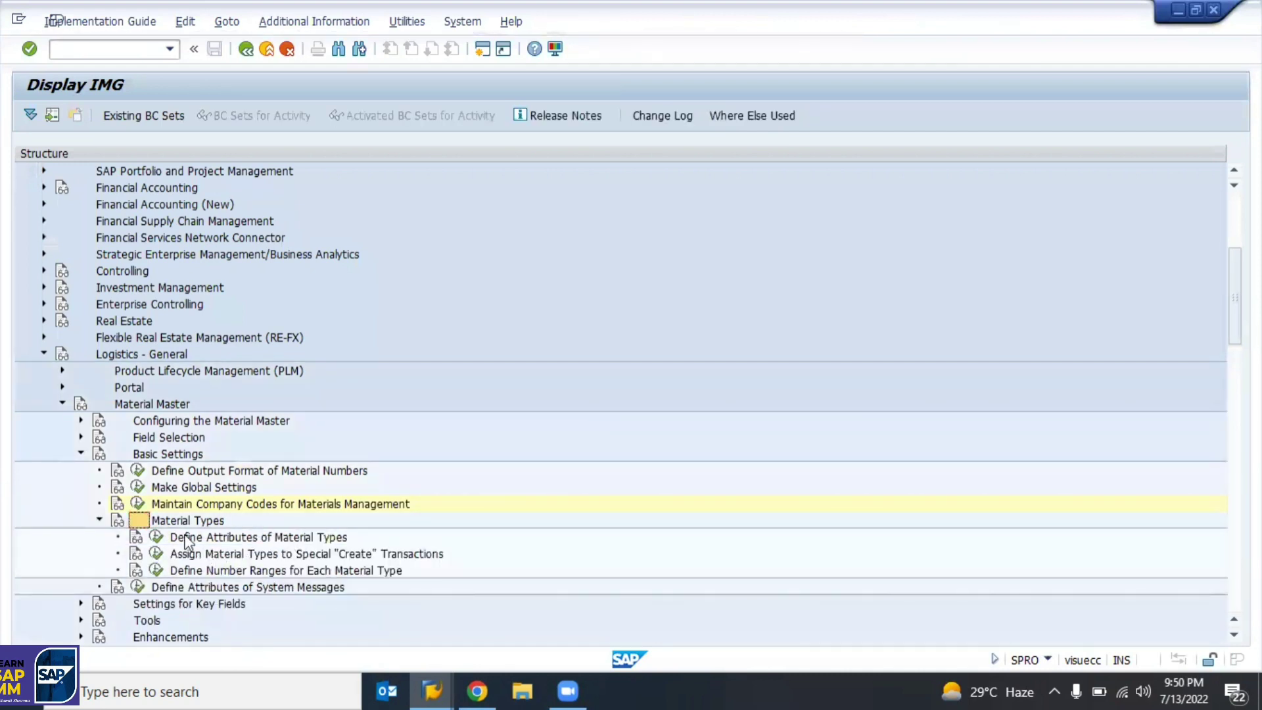
Review material types 1100, 2100 and 3100 in Define Attributes of Material Types under Material Types, and leave the view.
left_click(158, 538)
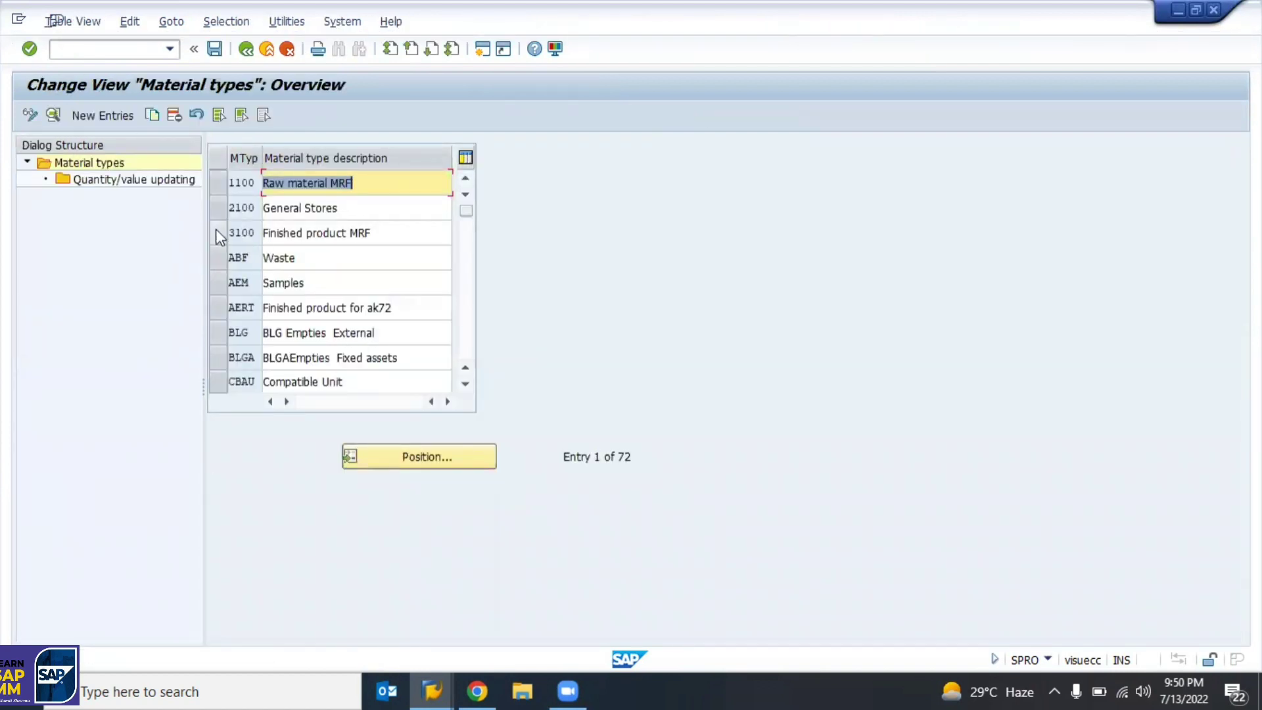
left_click(217, 232)
left_click(213, 208)
left_click(216, 183)
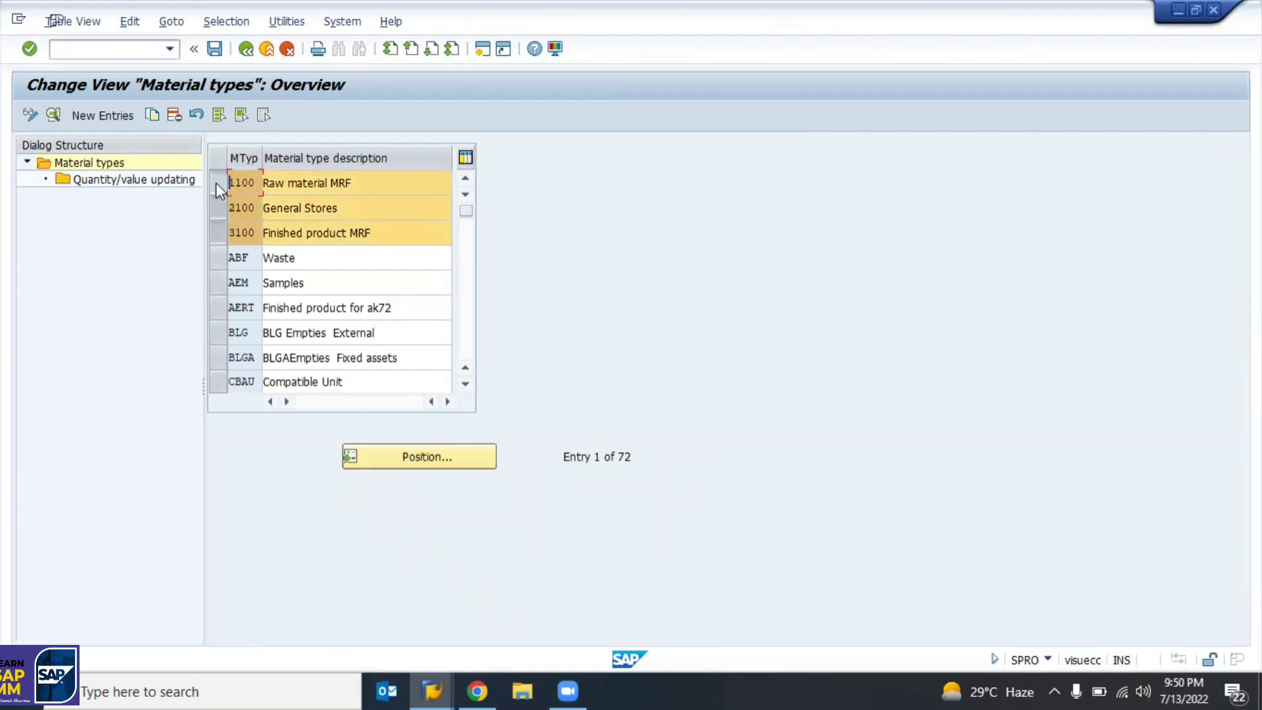
left_click(216, 183)
left_click(220, 208)
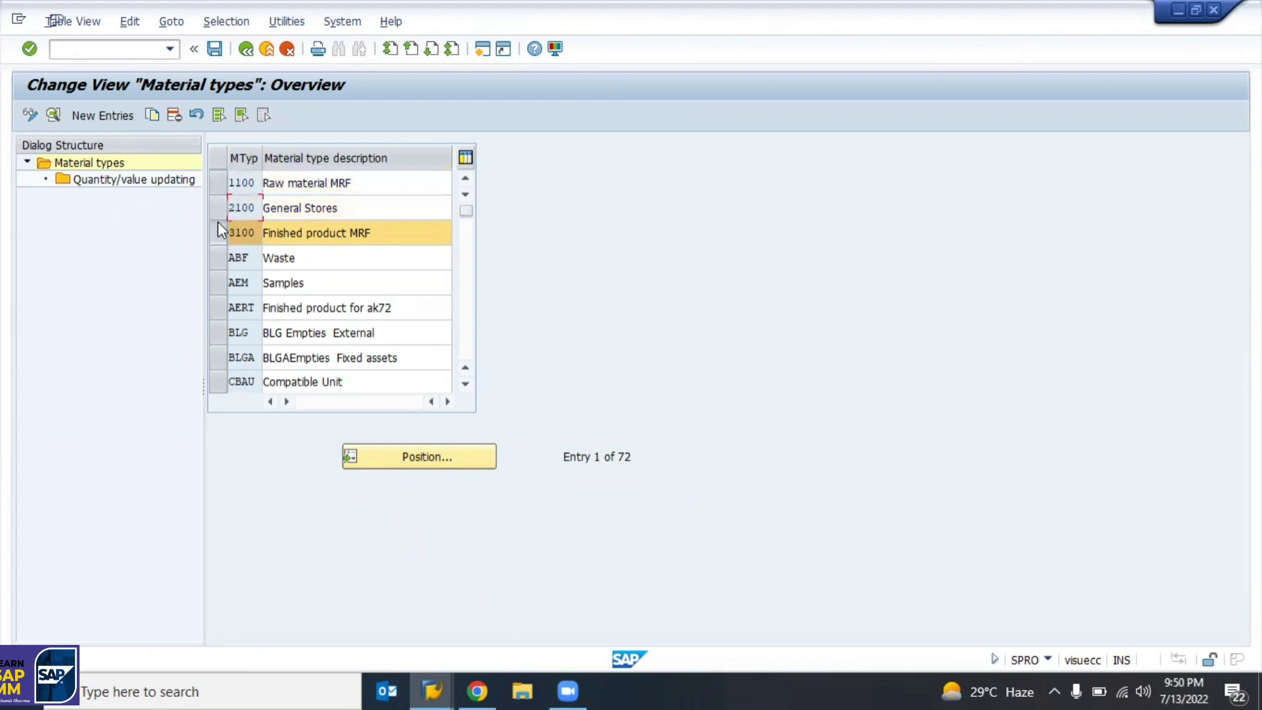
left_click(218, 224)
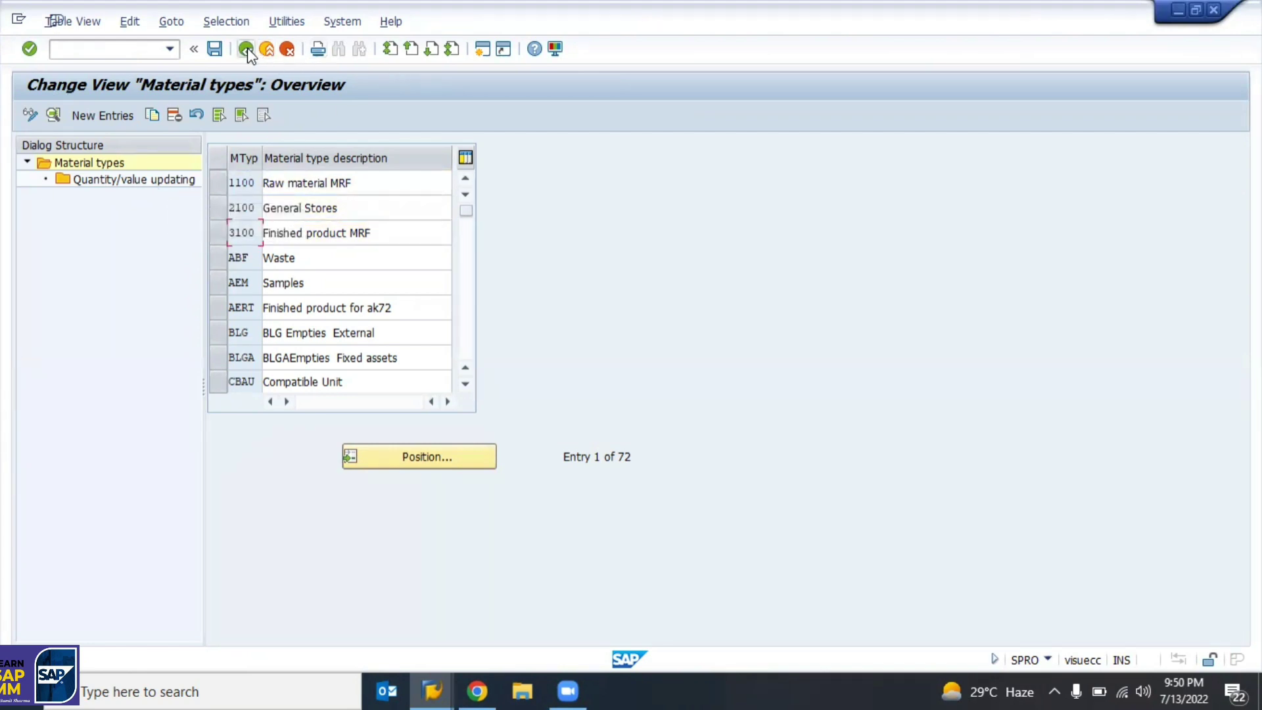
key("F3")
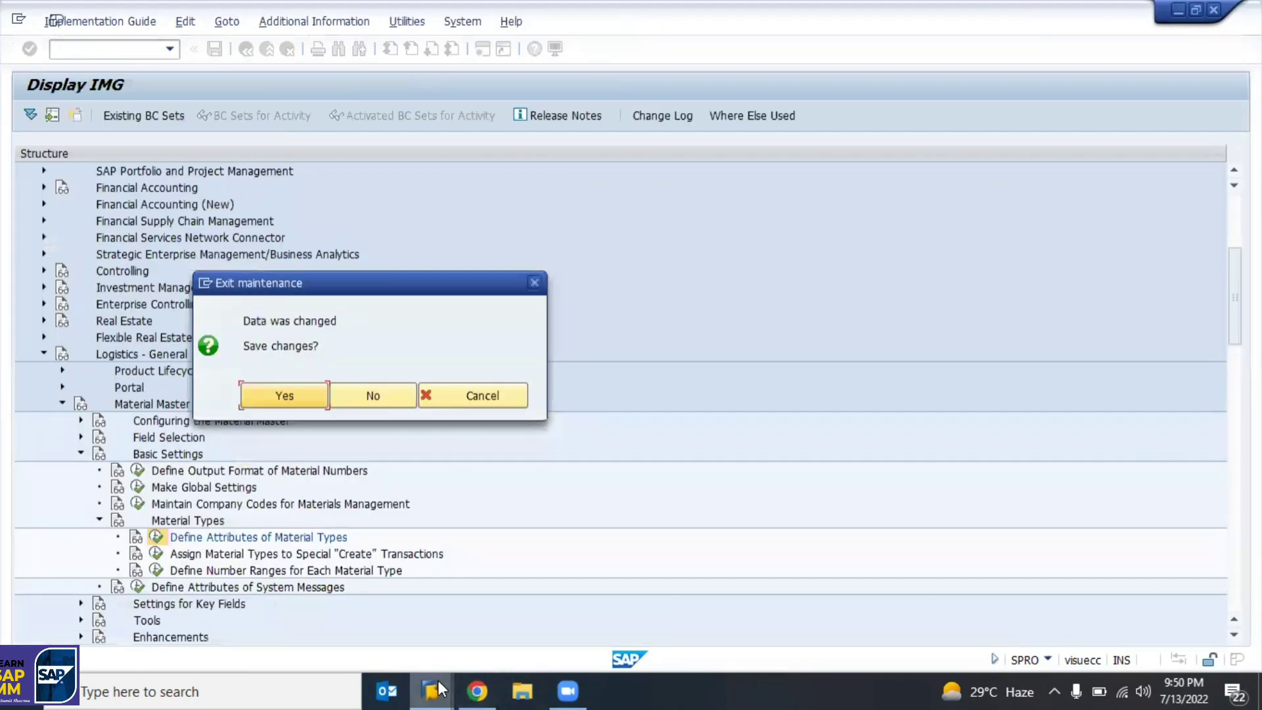
Switch to the SAP MM Training spreadsheet in Chrome and find the material type table starting at row 52 of the MM KDS sheet.
left_click(478, 689)
left_click(925, 426)
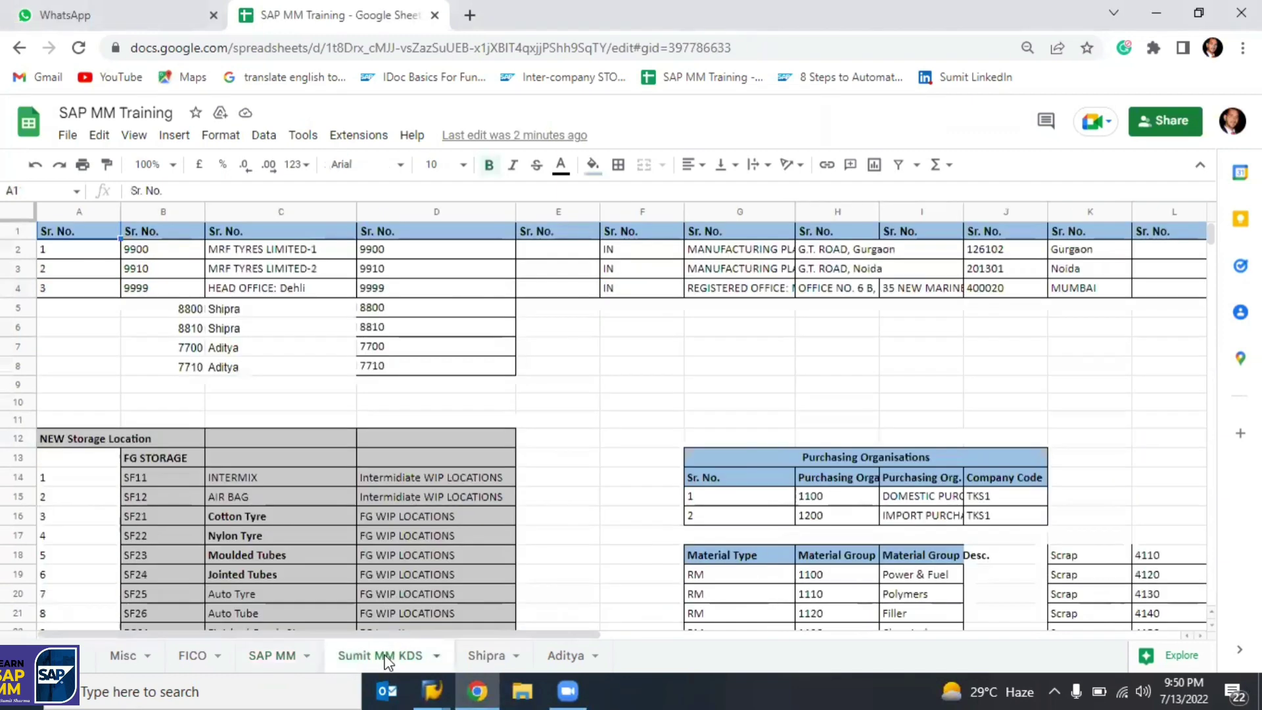
left_click(570, 576)
key("Down")
key("Down")
key("Down")
key("Down")
key("Down")
key("Down")
key("Down")
key("Down")
key("Down")
key("Down")
key("Down")
key("Down")
key("Down")
key("Down")
key("Down")
key("Down")
key("Down")
key("Down")
key("Down")
key("Down")
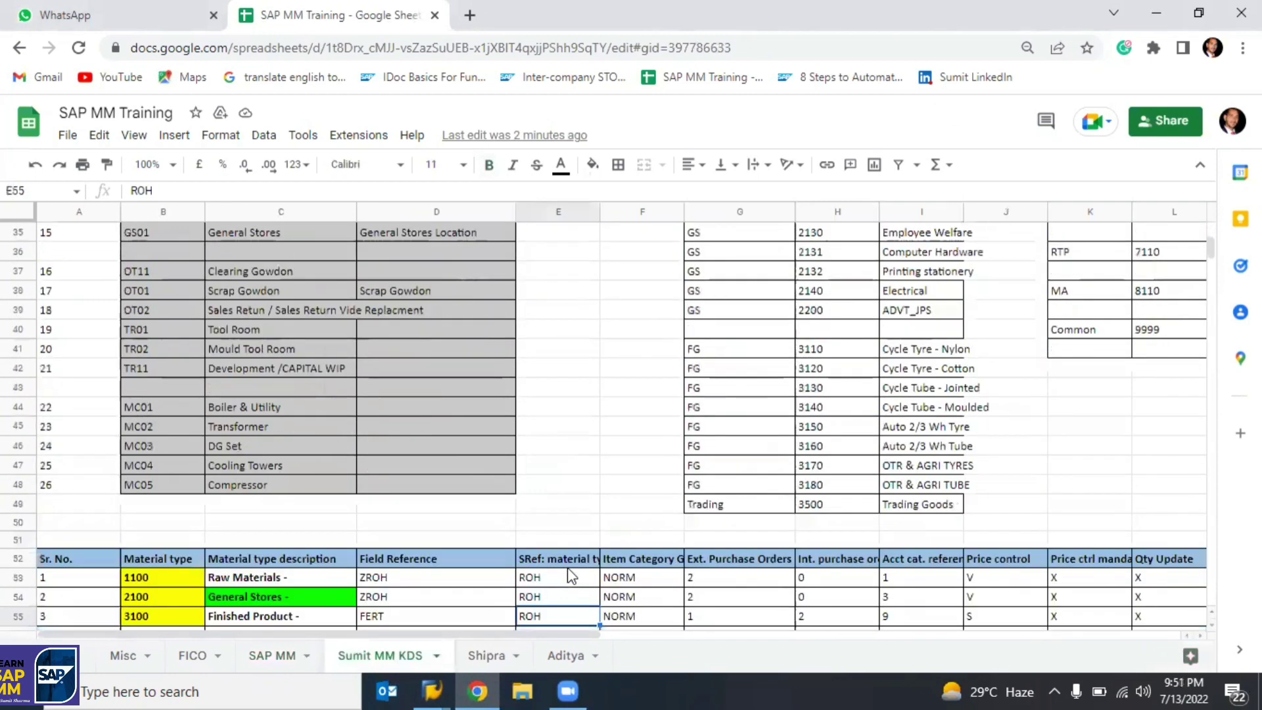
key("Down")
key("Down")
key("Down")
key("Down")
key("Down")
key("Down")
key("Down")
key("Down")
key("Down")
key("Down")
key("Down")
key("Down")
key("Up")
key("Up")
key("Up")
key("Up")
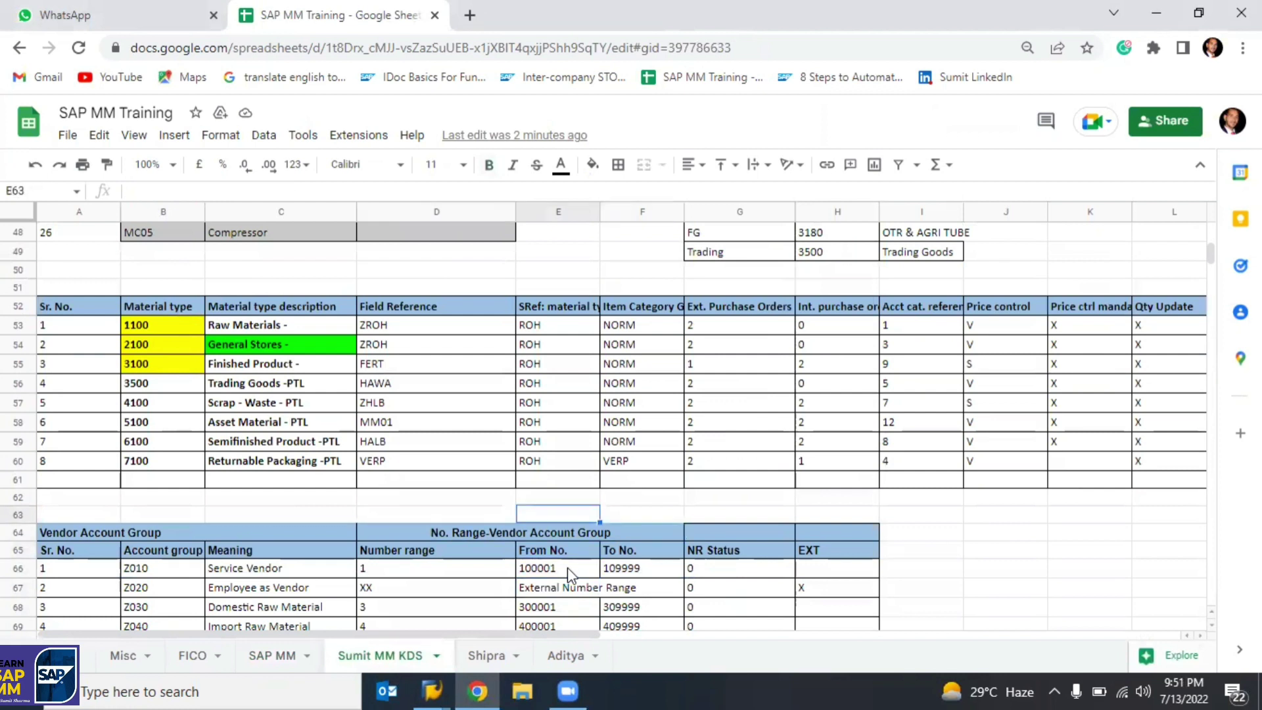
key("Up")
key("Up")
key("Up")
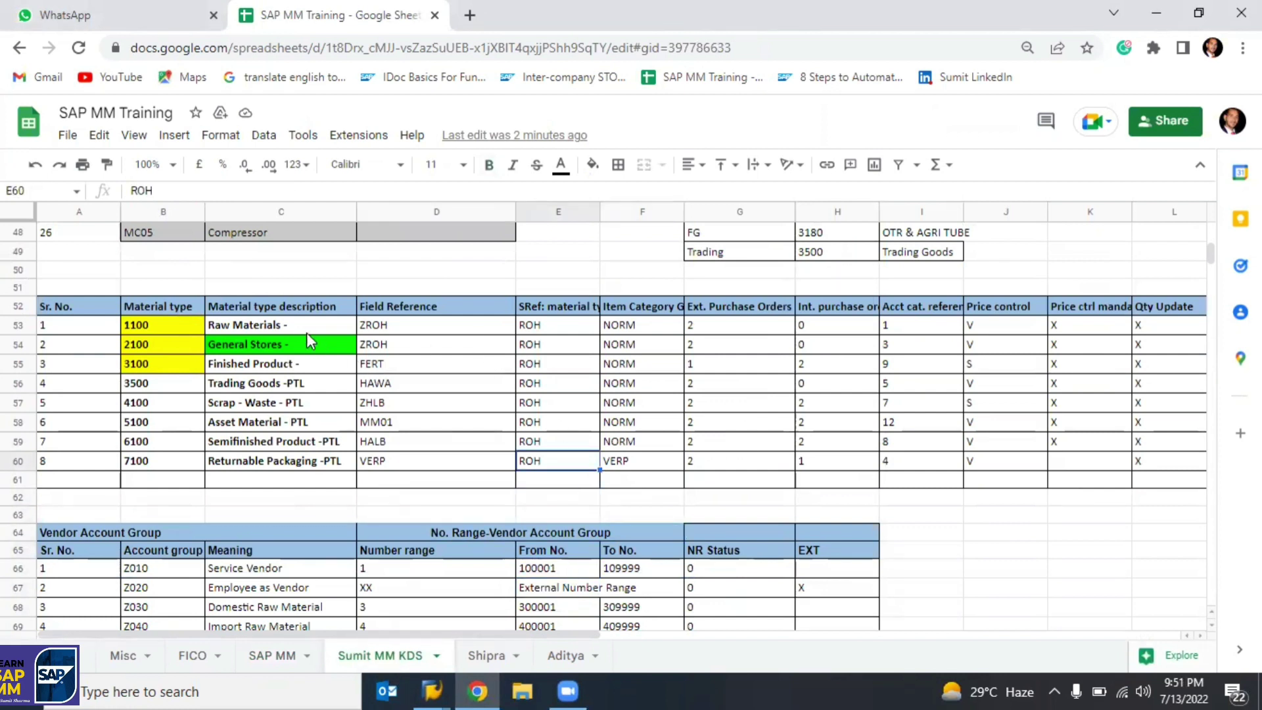
Examine the material type descriptions and their field references in columns C and D, from row 53 down.
left_click_drag(289, 329, 289, 427)
left_click(413, 328)
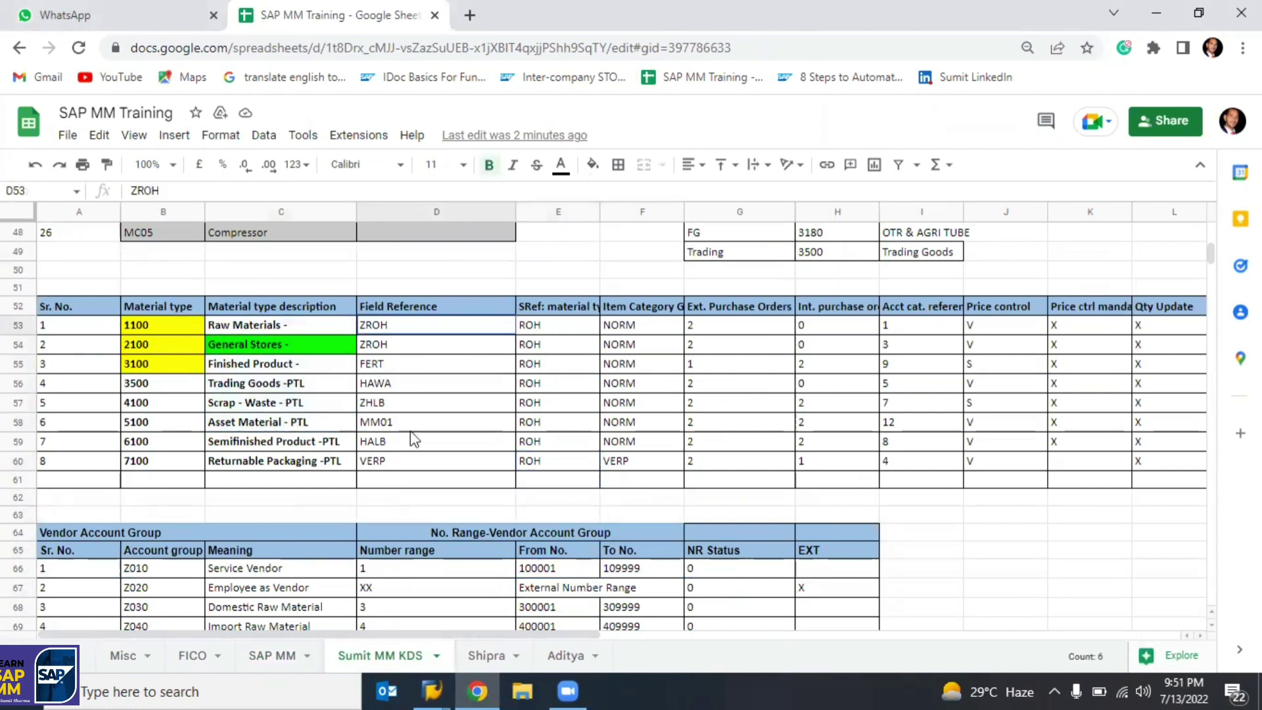
key("shift+Down")
key("shift+Down")
key("shift+Down")
key("shift+Down")
key("shift+Down")
key("shift+Down")
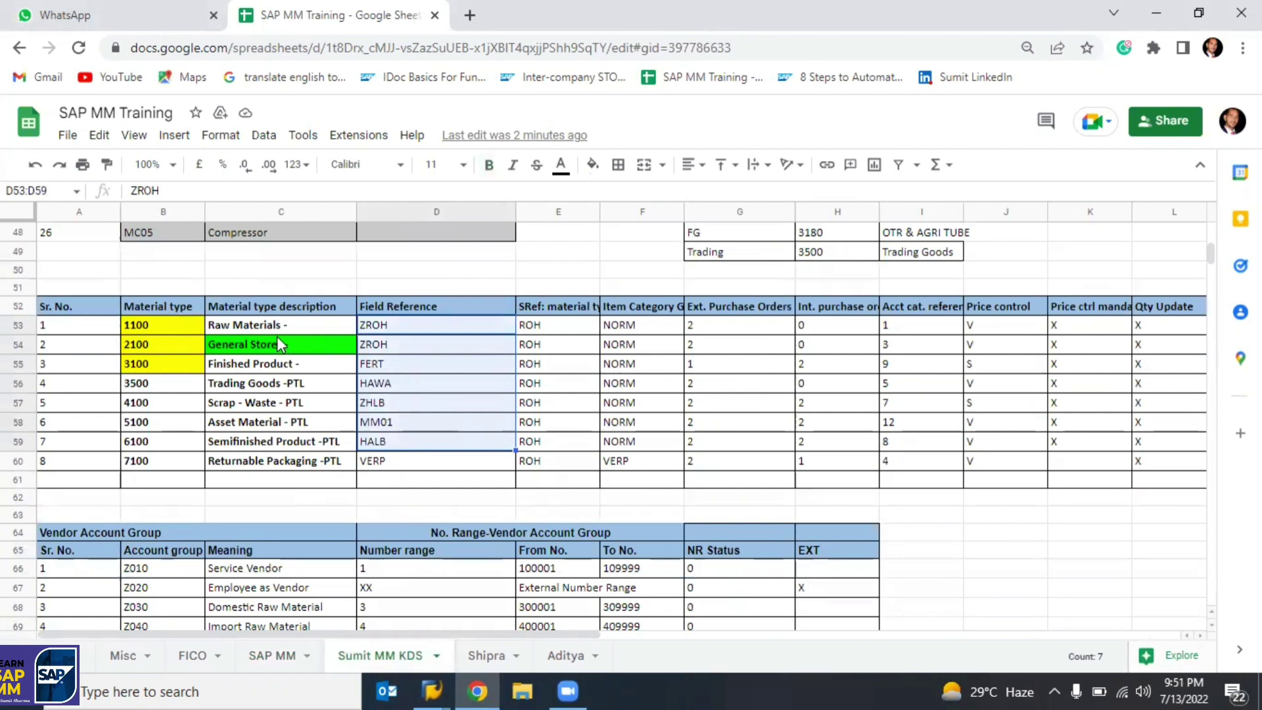
left_click(230, 331)
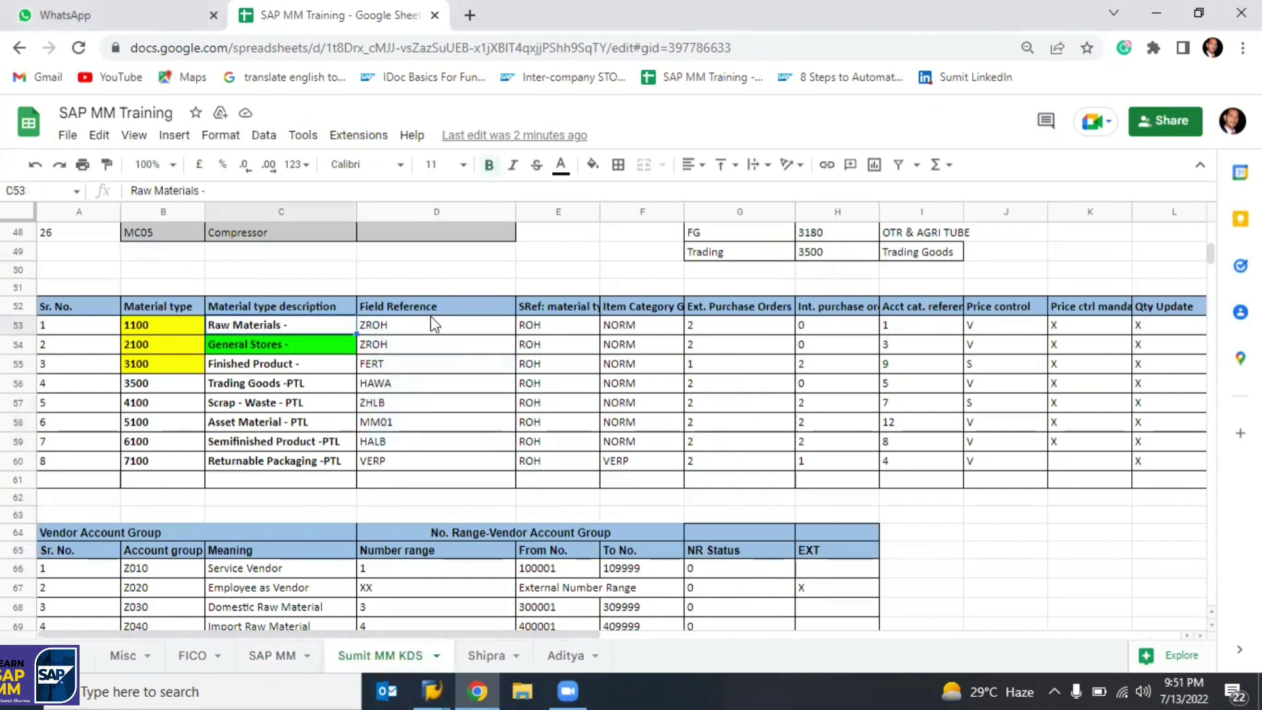
left_click(389, 327)
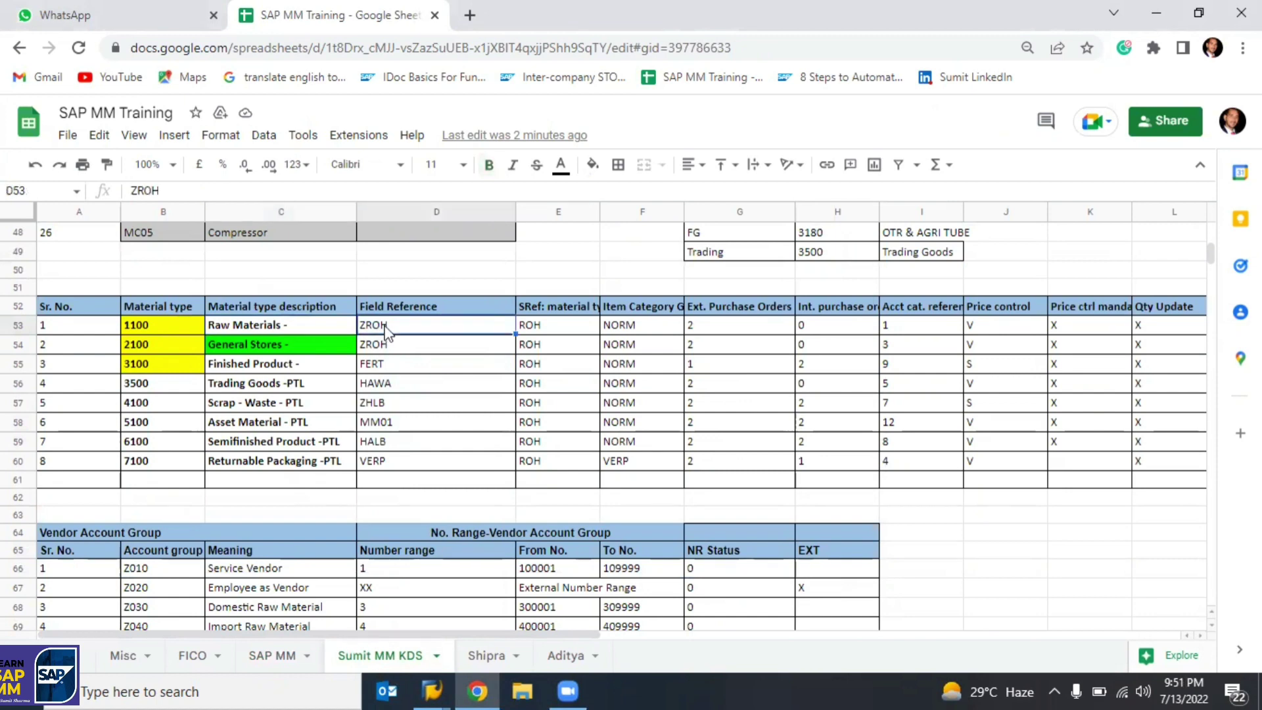
Examine the number ranges and their internal or external assignment in columns N and O for rows 53 to 55.
scroll(1058, 376, "right", 6)
left_click(1059, 375)
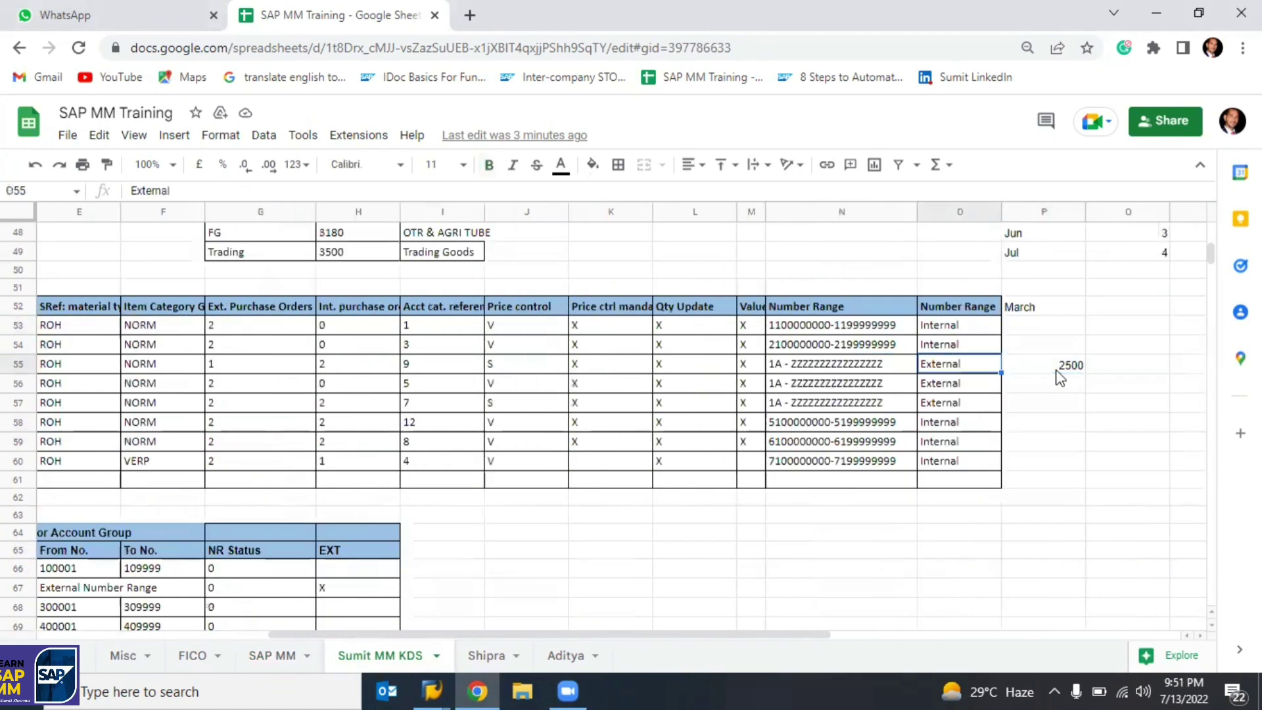
key("Left")
key("Up")
key("Up")
key("shift+Right")
key("shift+Down")
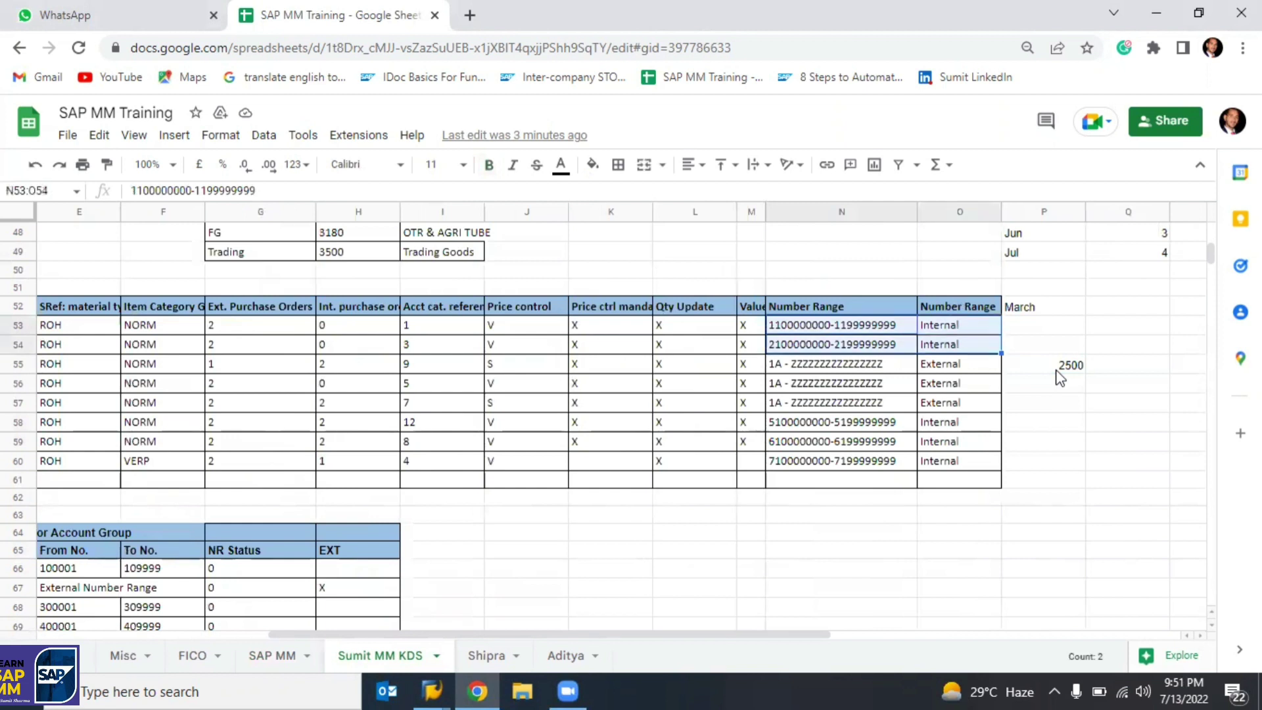
key("shift+Down")
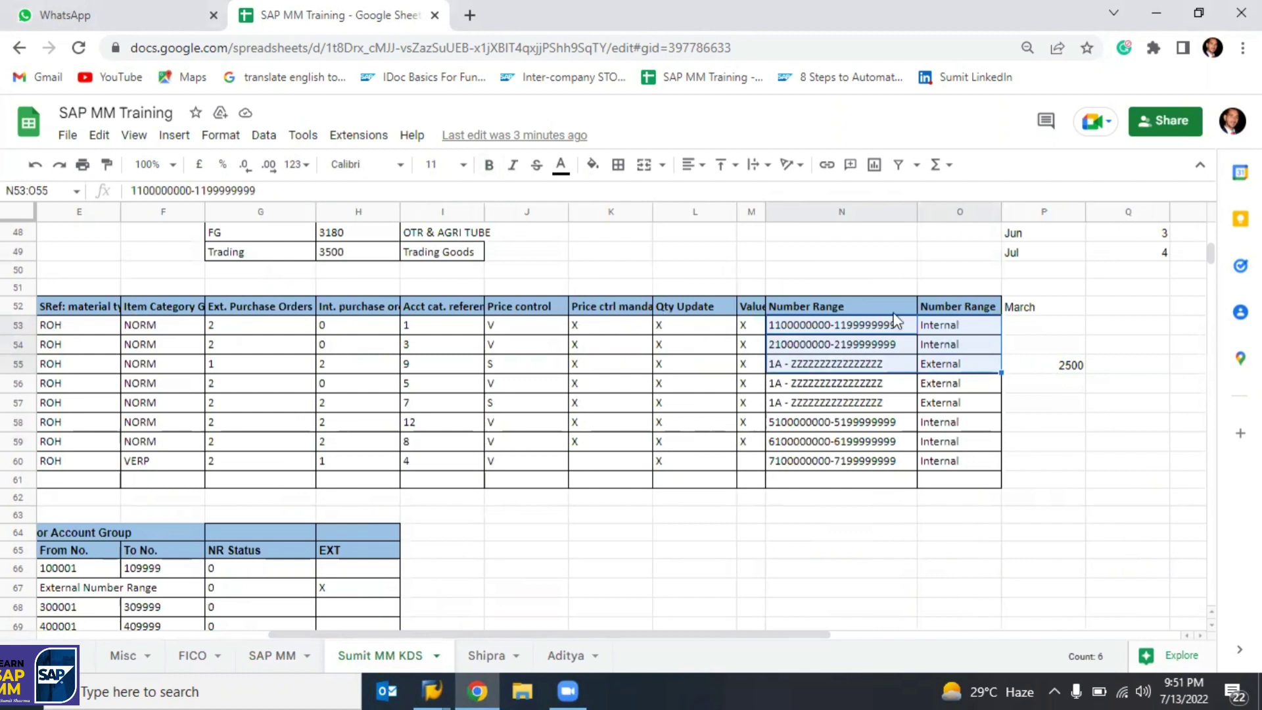
left_click(951, 362)
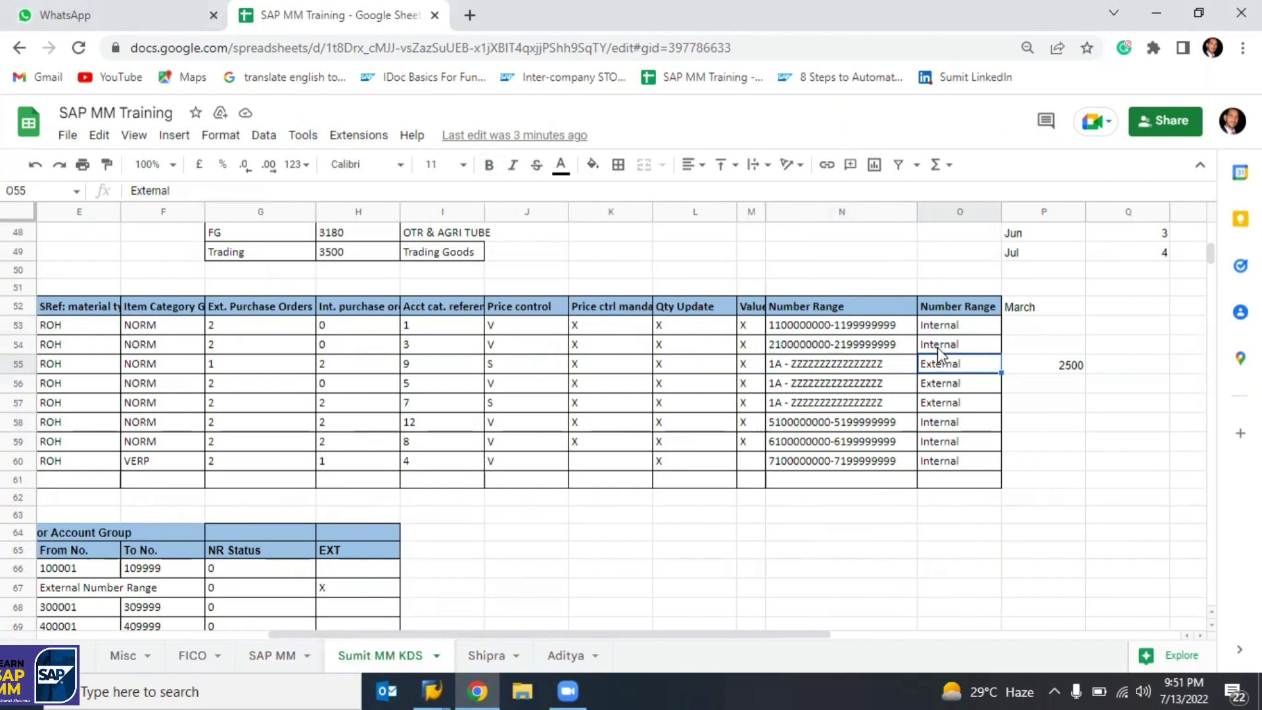
left_click(797, 324)
left_click_drag(863, 343, 873, 365)
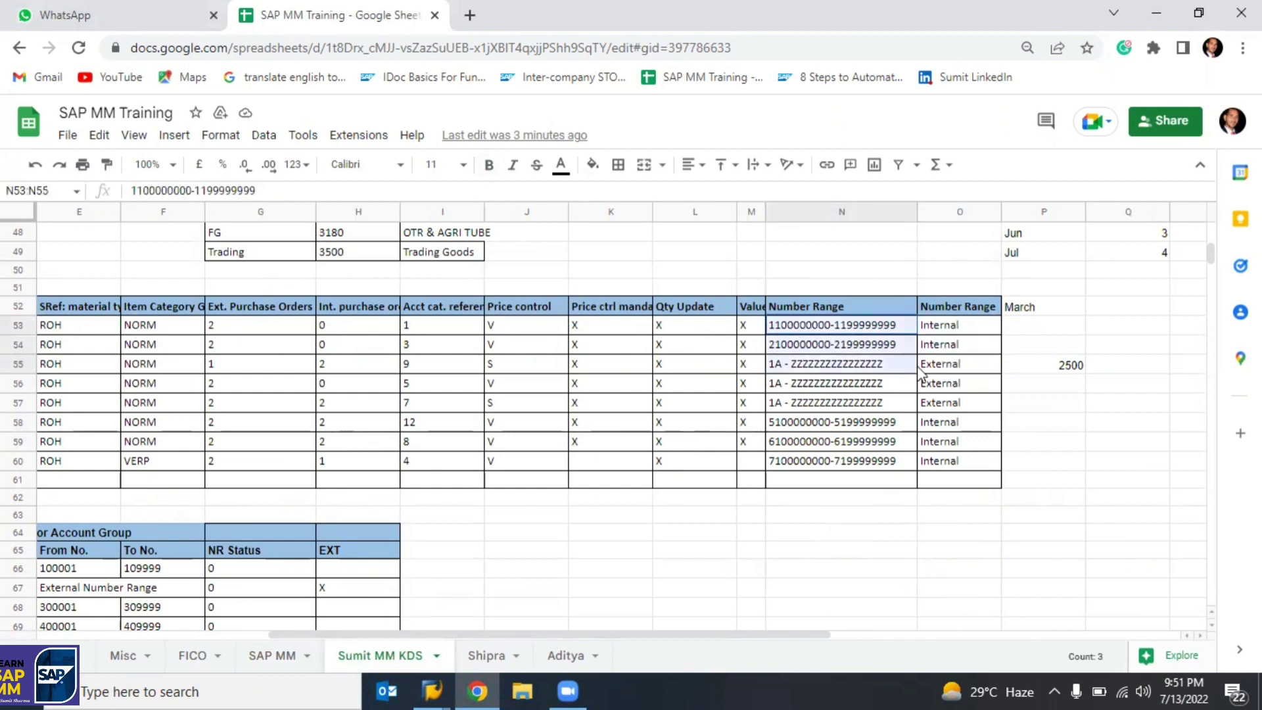
left_click(855, 370)
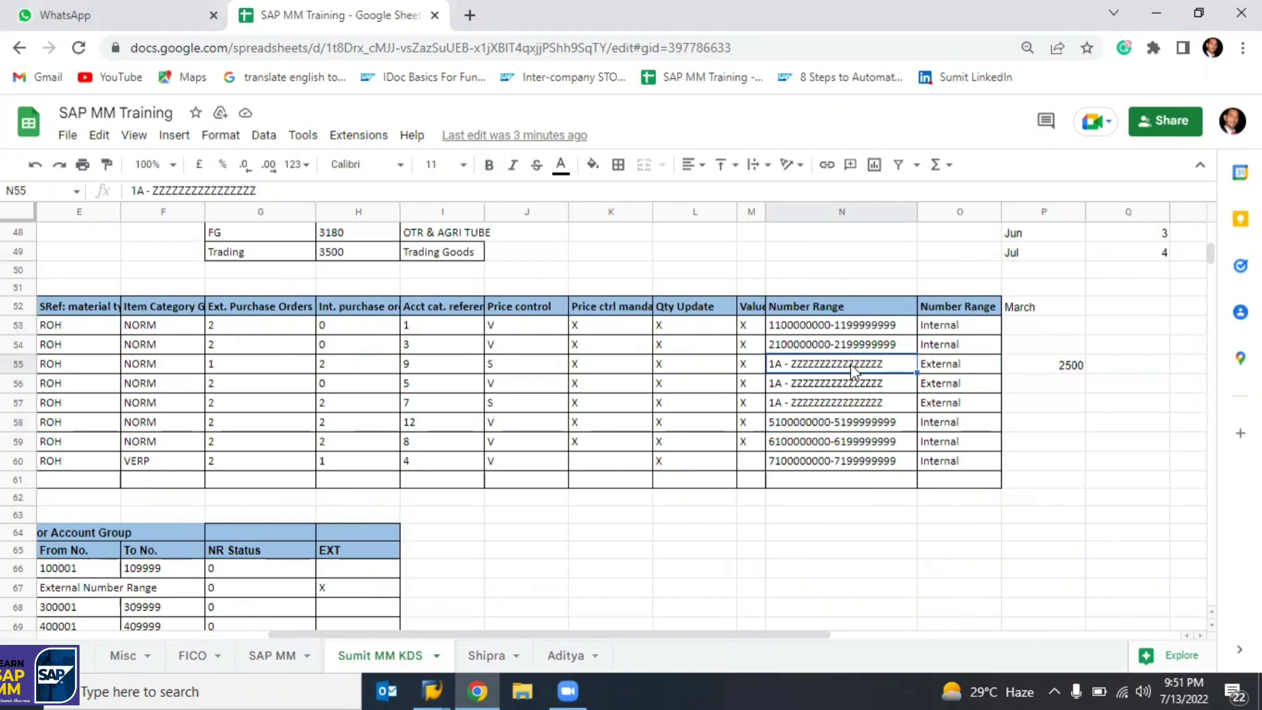
Switch back to SAP, exit material type maintenance without saving the changes, and select Define Attributes of Material Types.
key("alt+Tab")
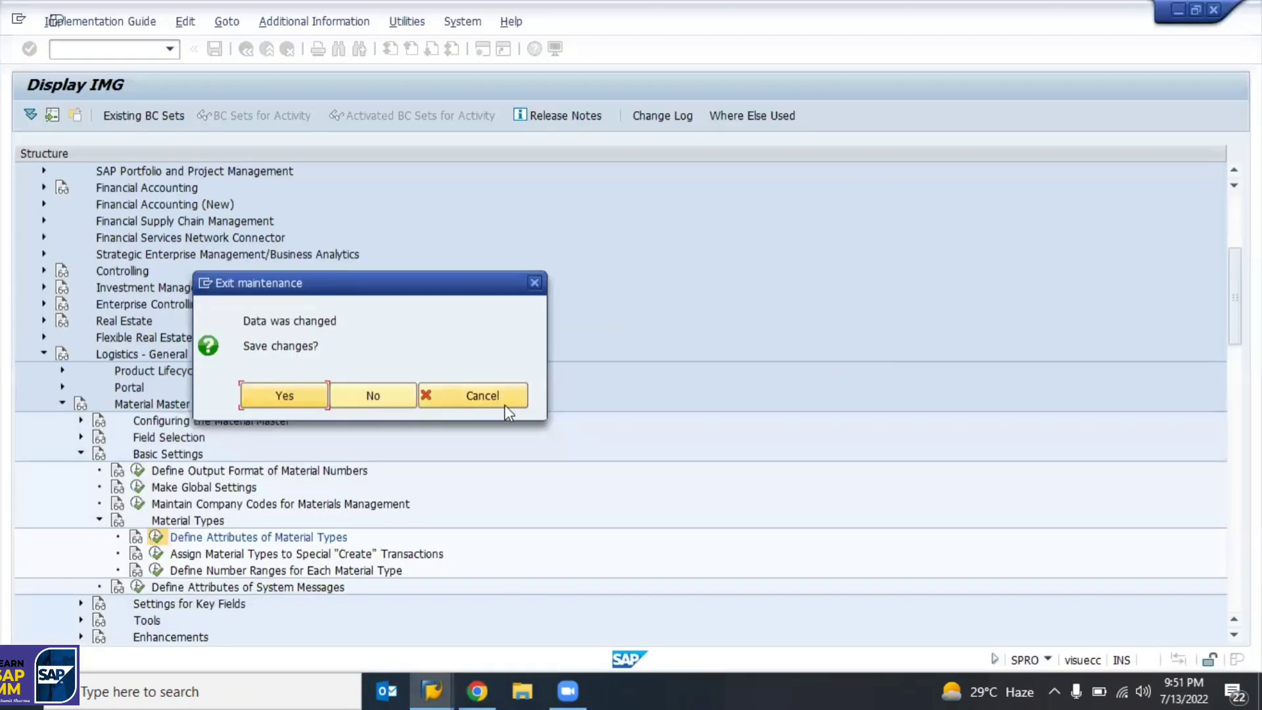
left_click(370, 396)
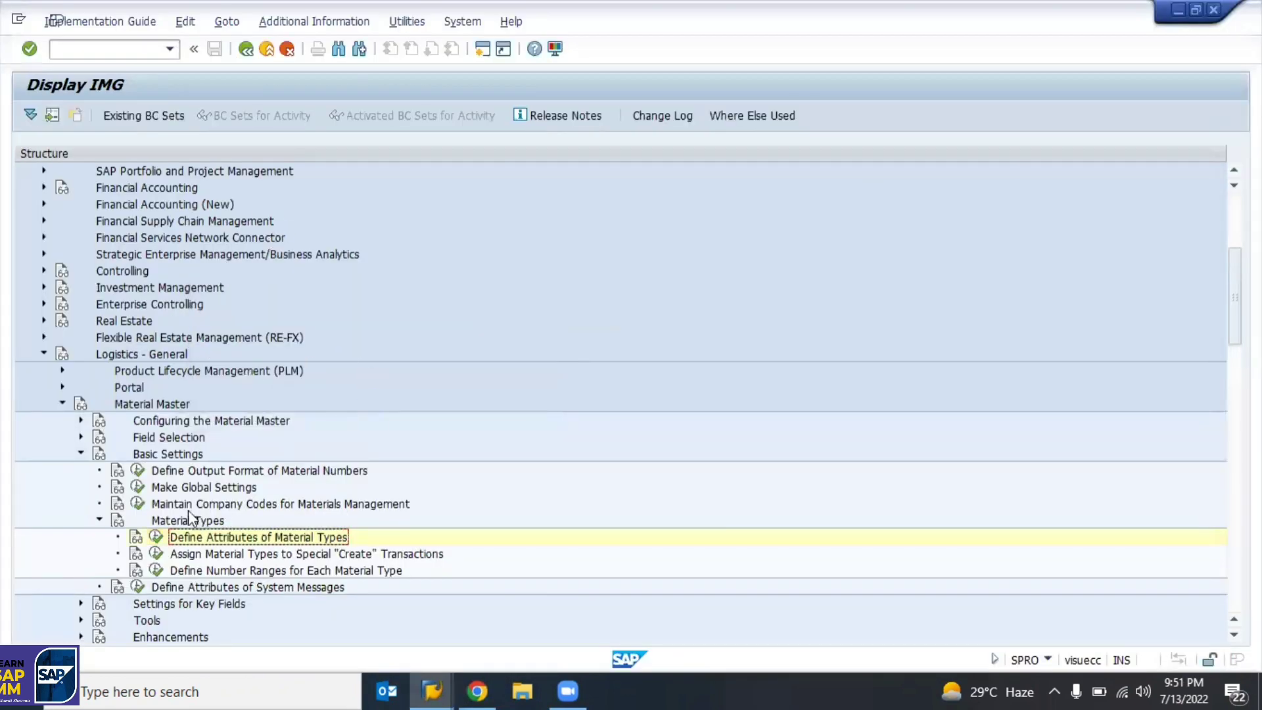
scroll(397, 506, "down", 2)
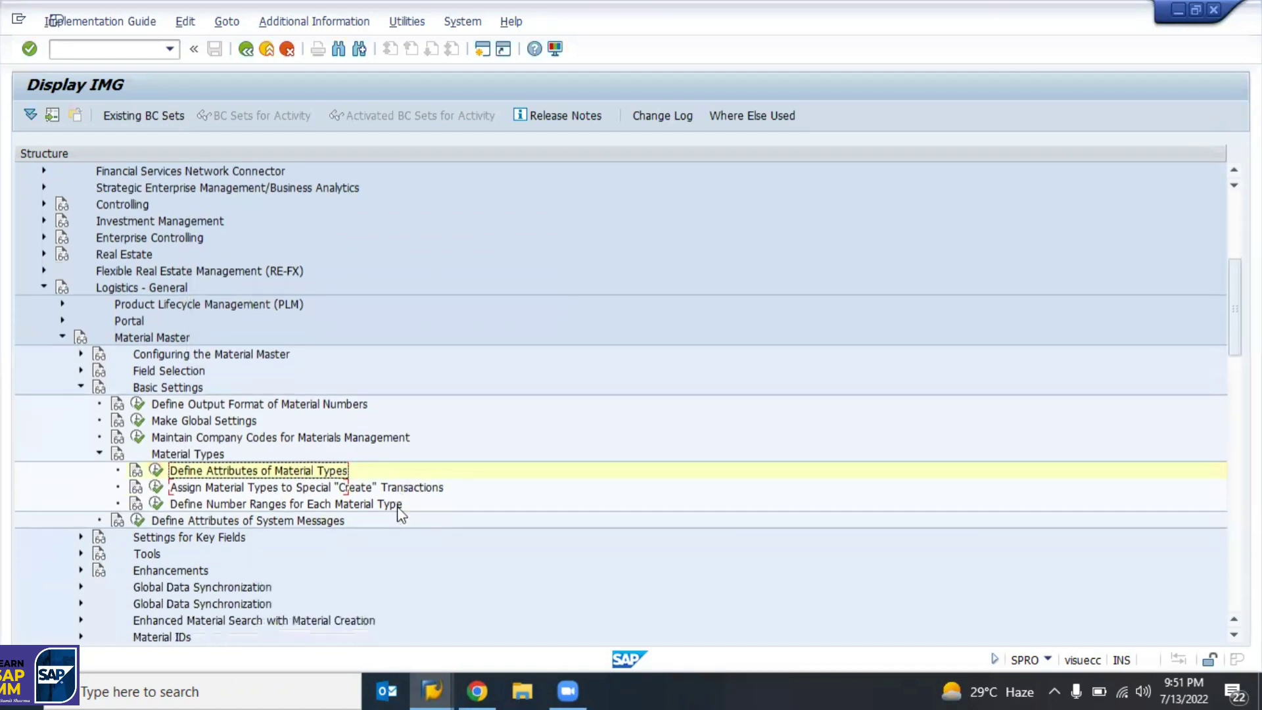
left_click(173, 454)
left_click(231, 470)
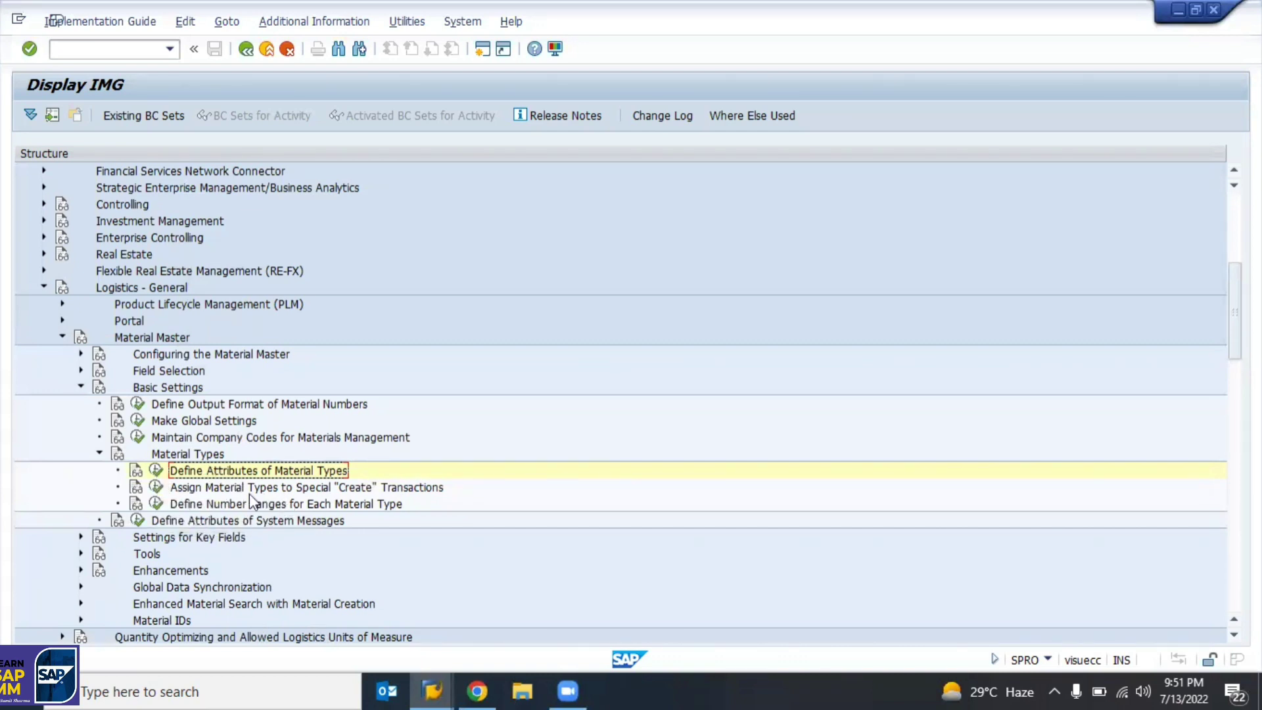
Collapse and re-expand the Material Types node, and move to Define Number Ranges for Each Material Type.
key("Left")
key("Left")
key("Down")
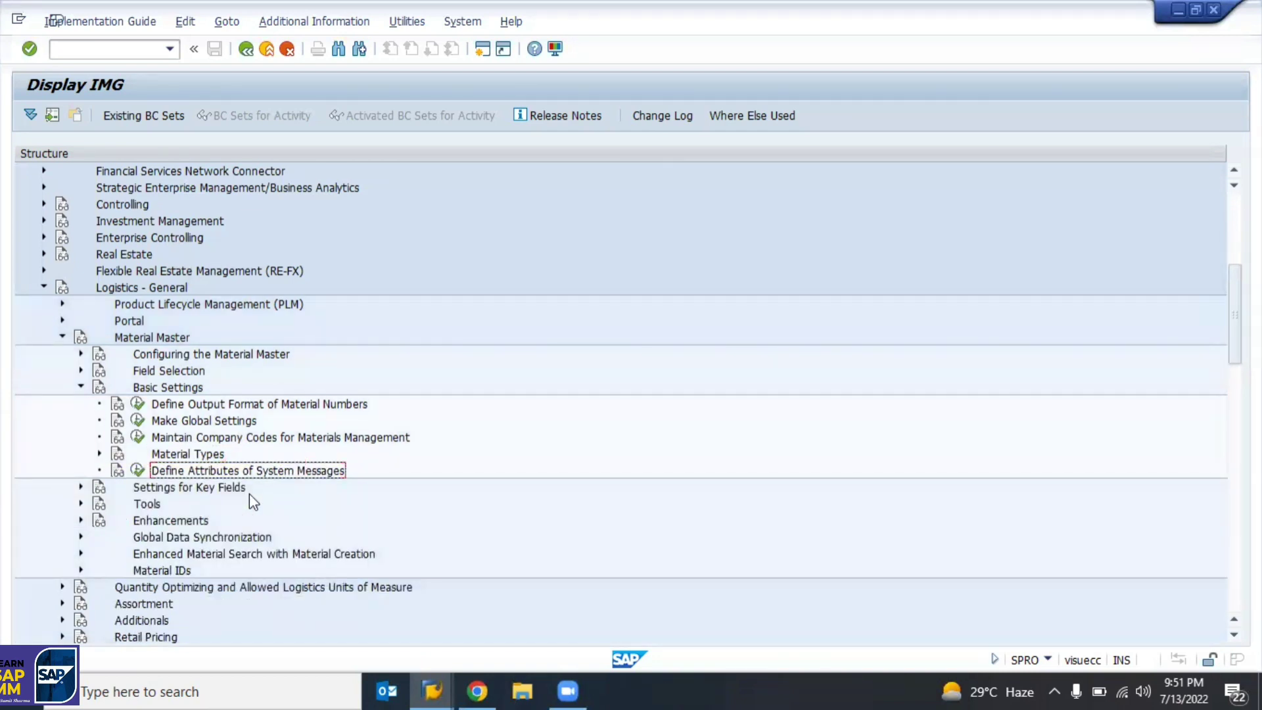
key("Up")
key("Right")
key("Down")
key("Down")
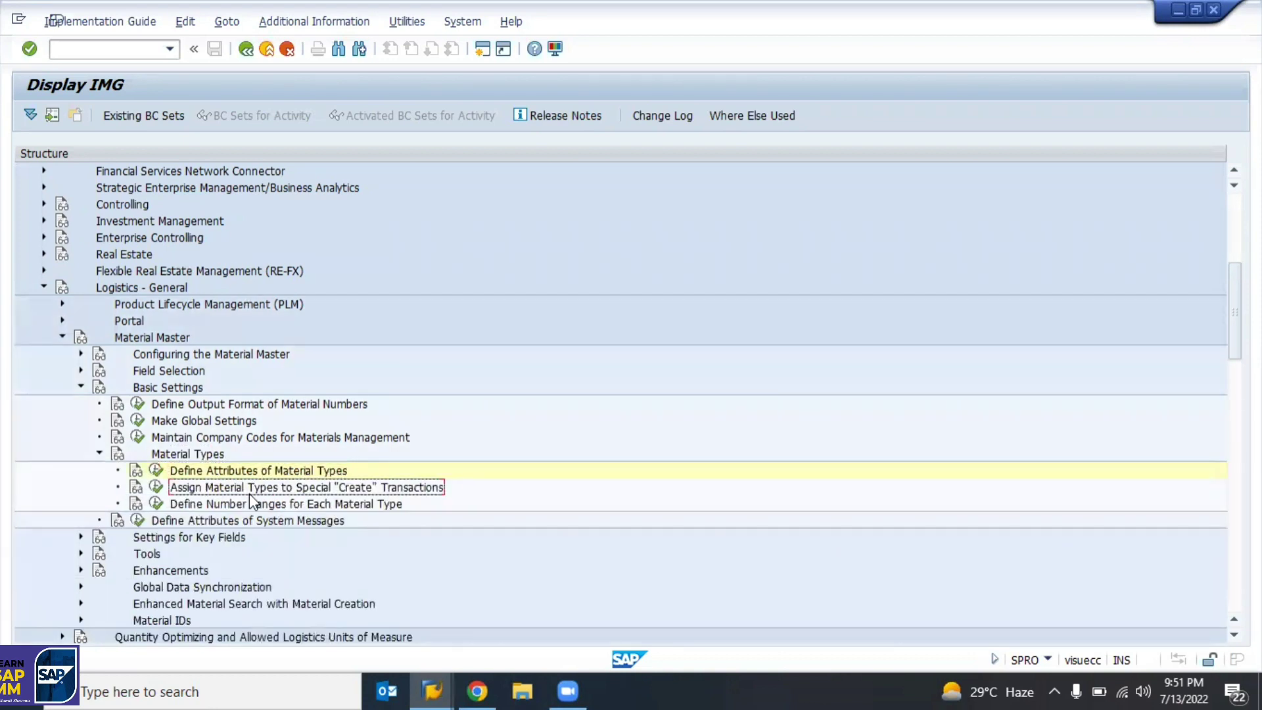
key("Left")
key("Down")
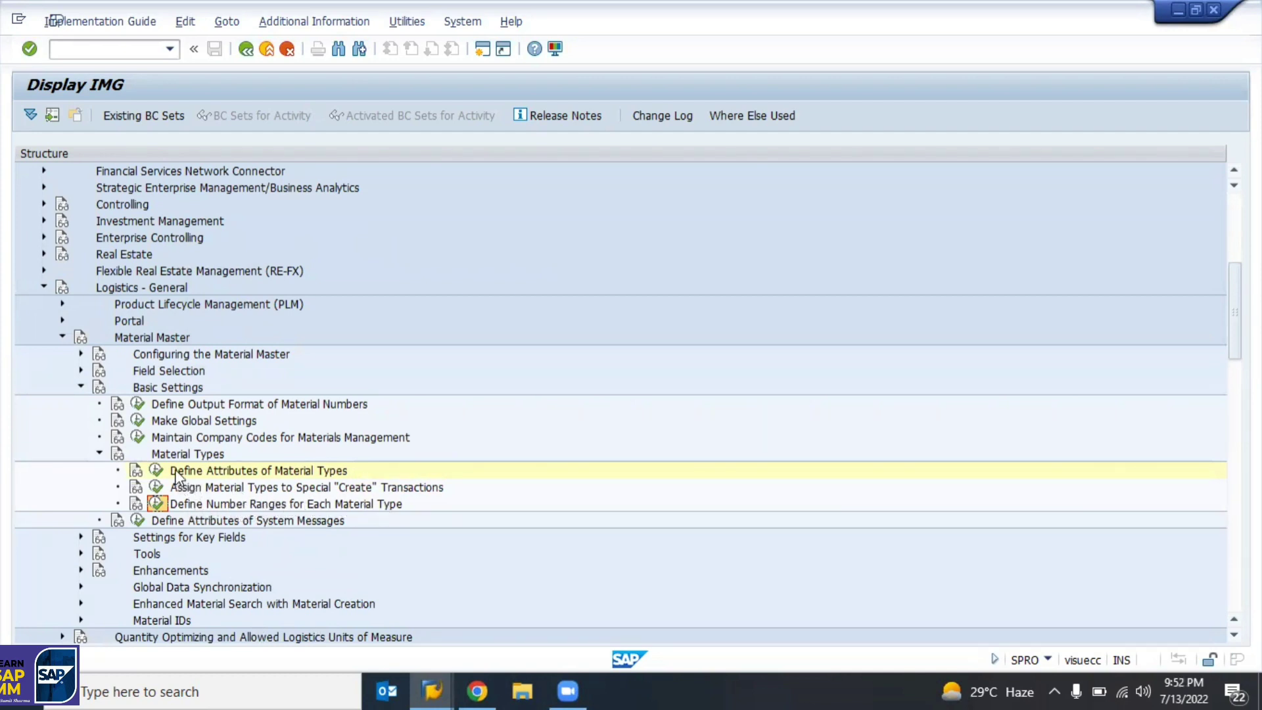
Open Define Number Ranges for Each Material Type and display the material master intervals.
left_click(267, 471)
left_click(200, 505)
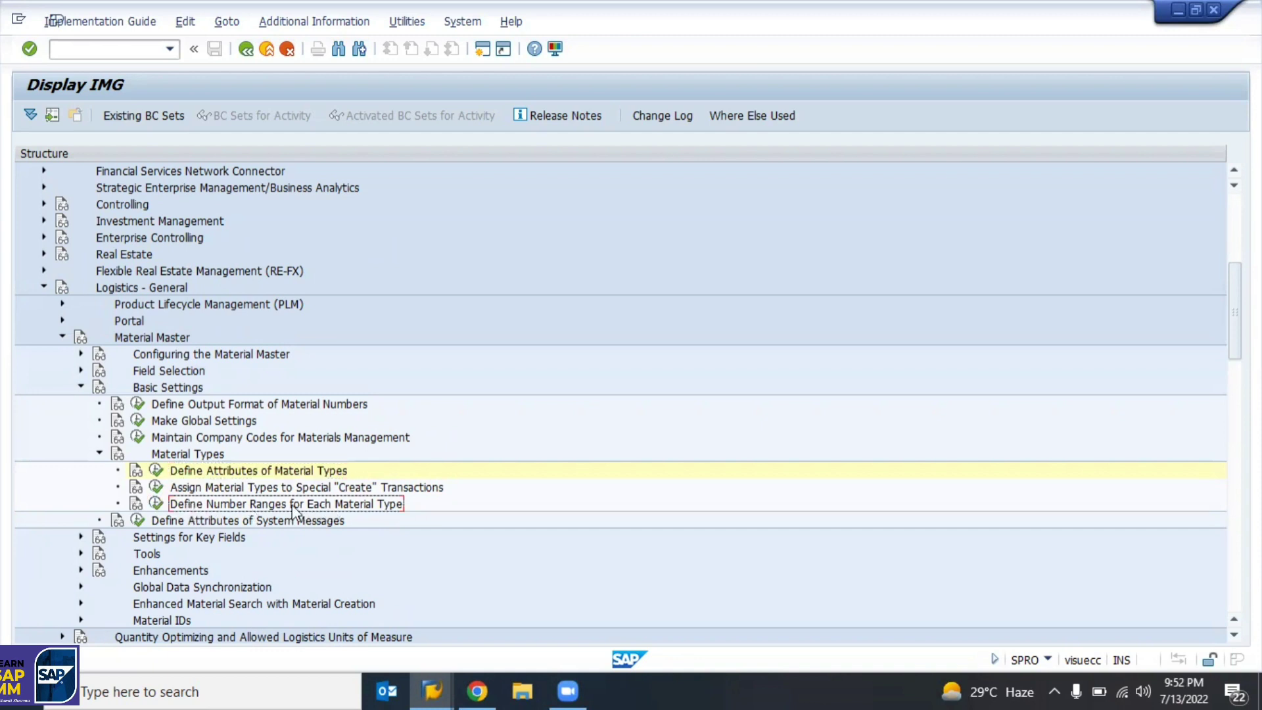
left_click(156, 503)
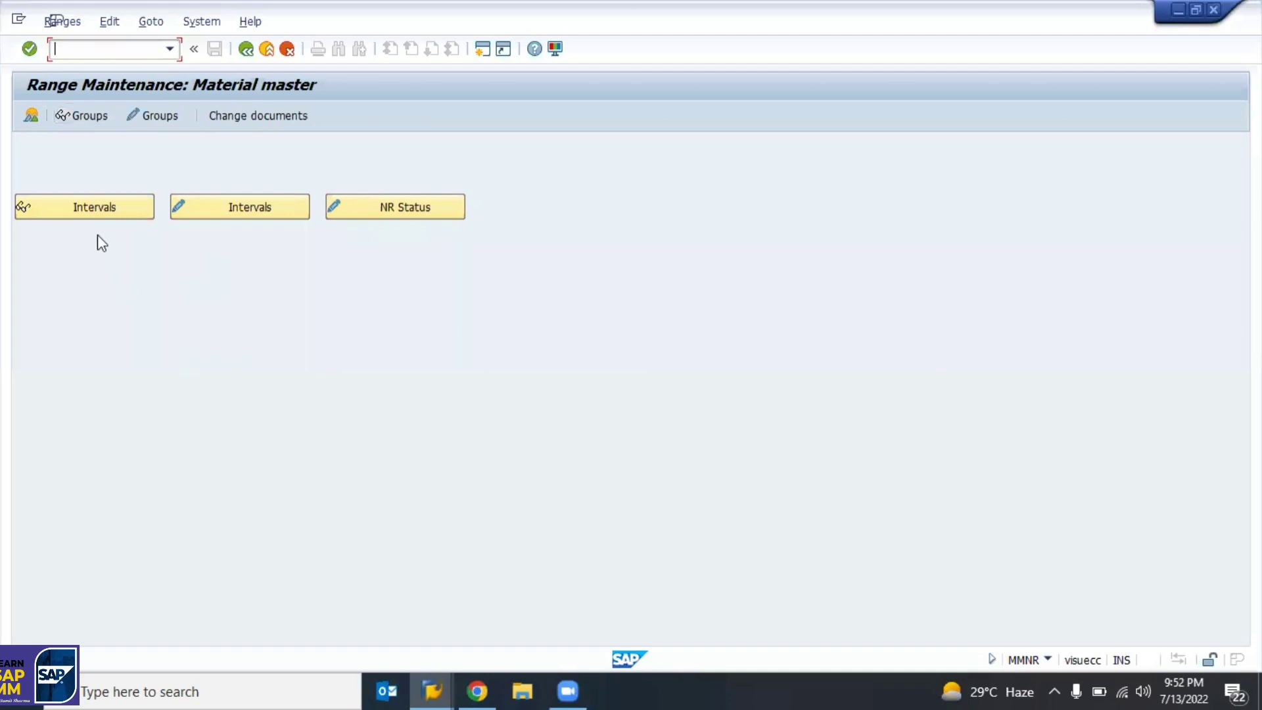
left_click(31, 207)
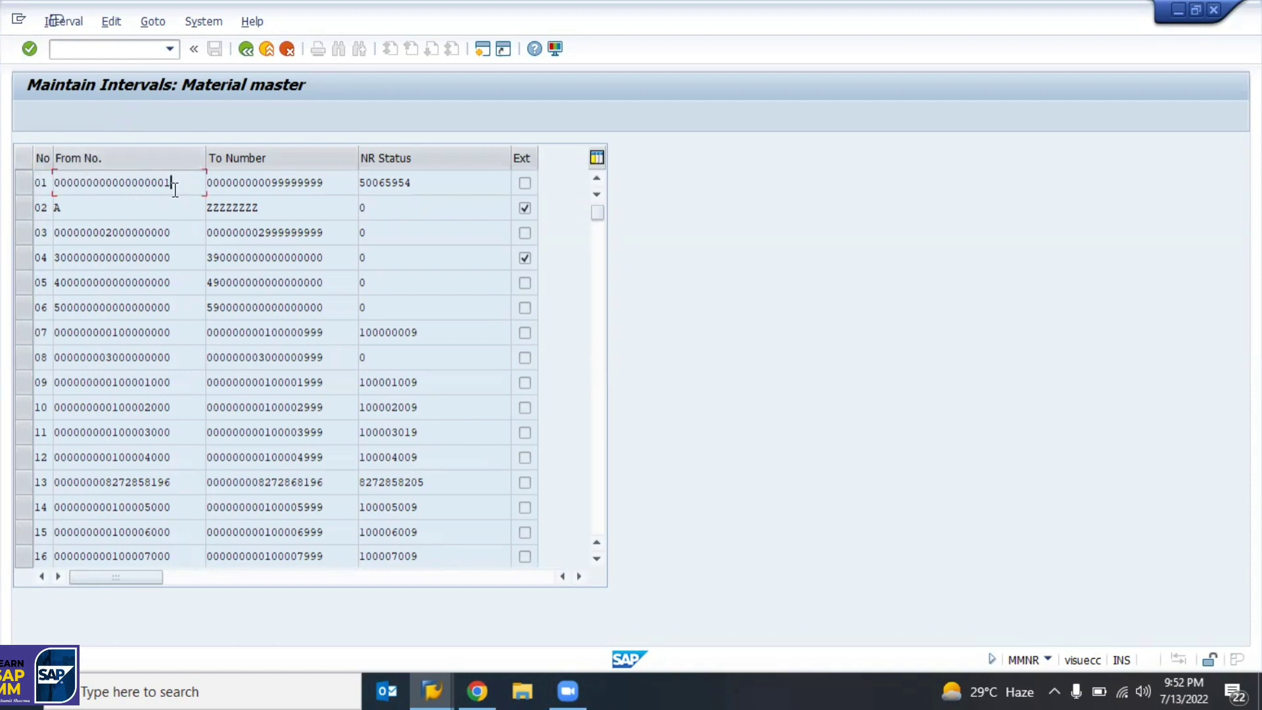
Examine the number limits of intervals 01 and 02 and the external flag of interval 02, and leave the display.
left_click(322, 183)
left_click(90, 208)
left_click(524, 207)
left_click(246, 50)
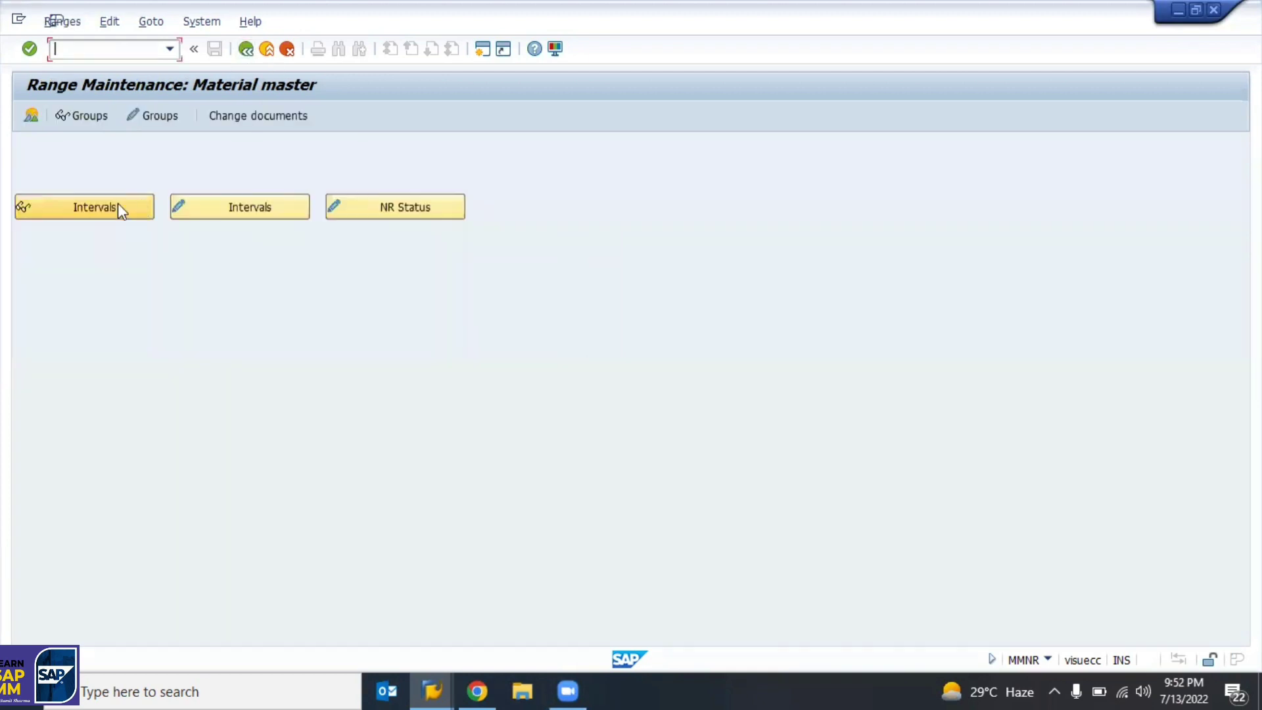
View the intervals in change mode and the number range status, and return to the interval display.
left_click(267, 205)
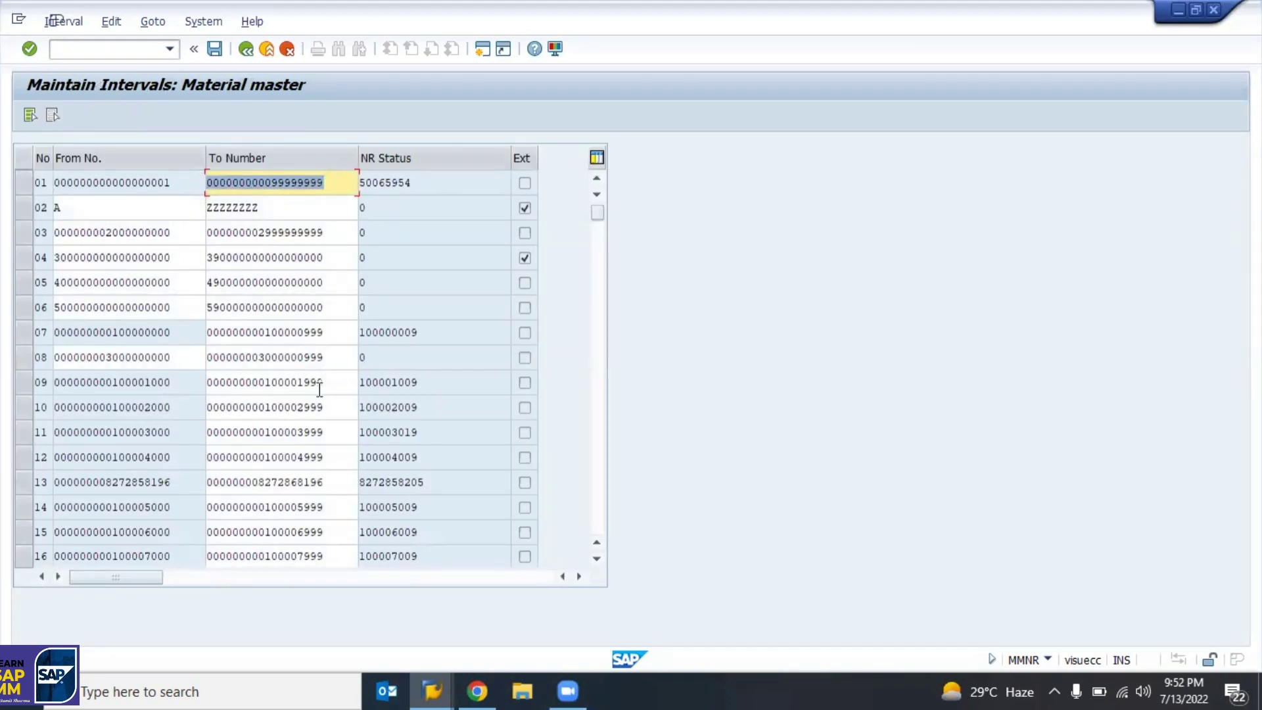
left_click(247, 50)
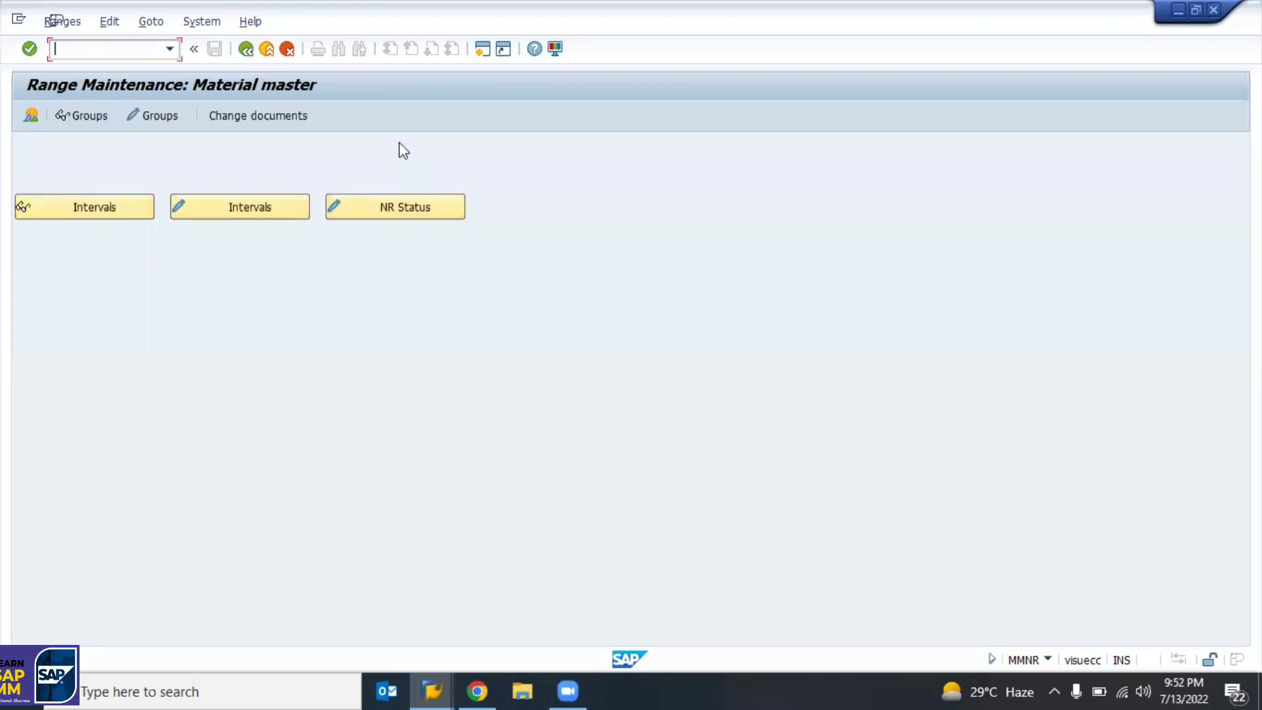
left_click(376, 216)
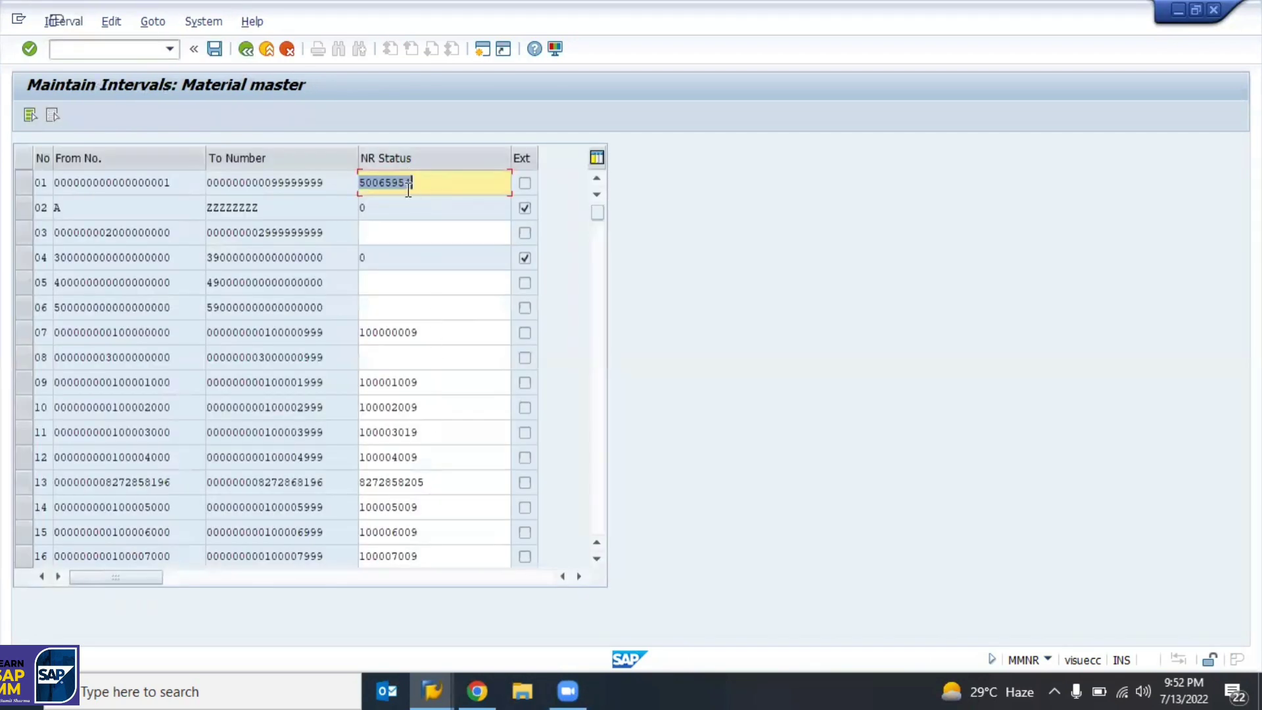
left_click(254, 51)
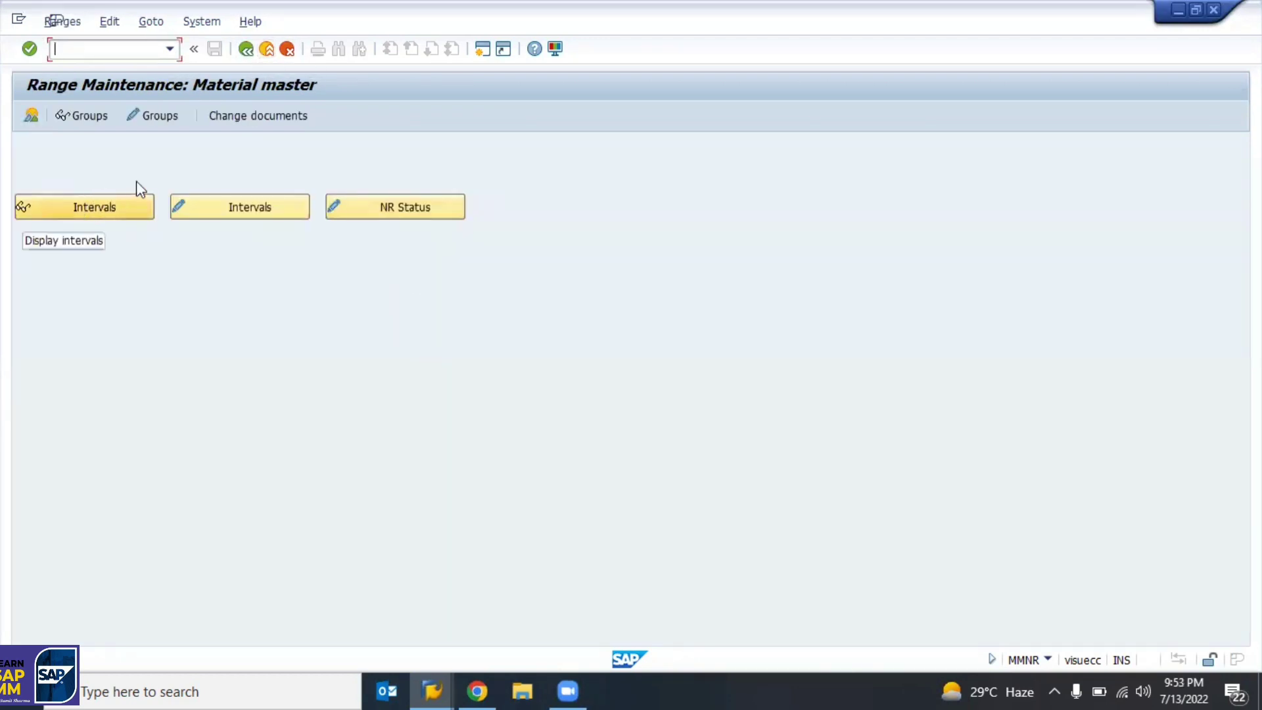
left_click(92, 199)
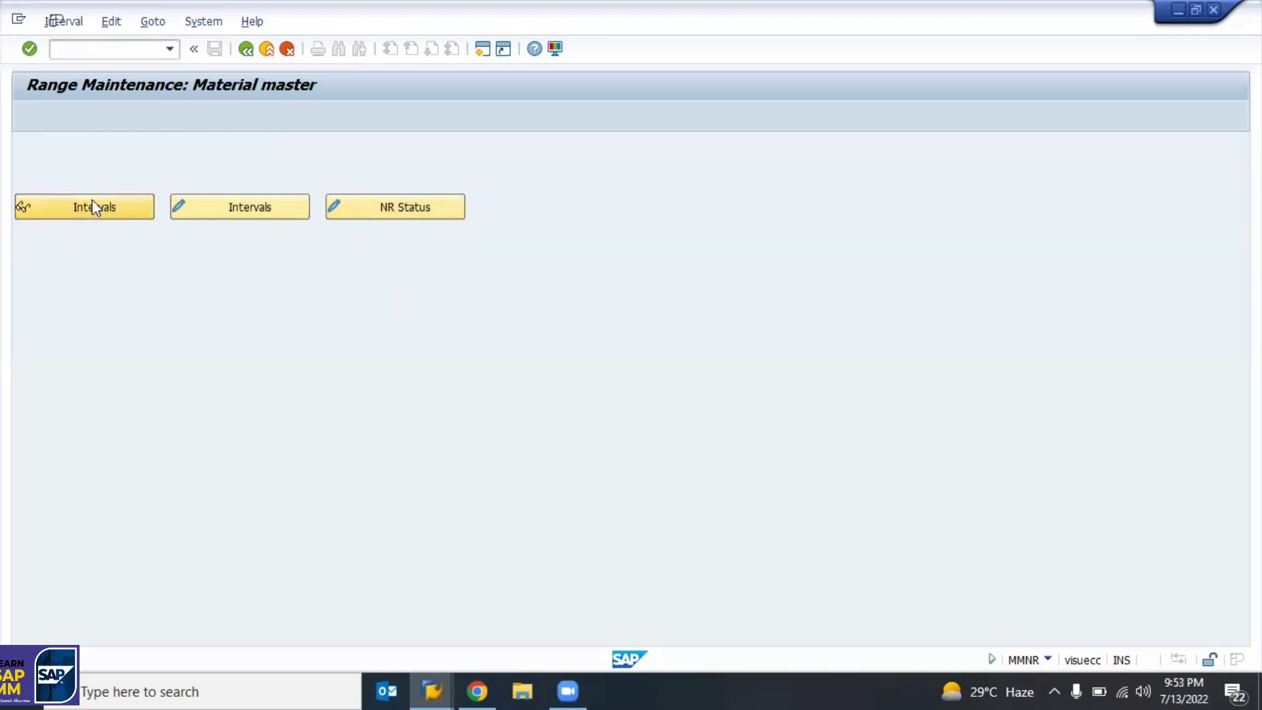
Switch to the SAP MM Training sheet and examine the number ranges and internal or external assignment in N53:O55.
left_click(497, 683)
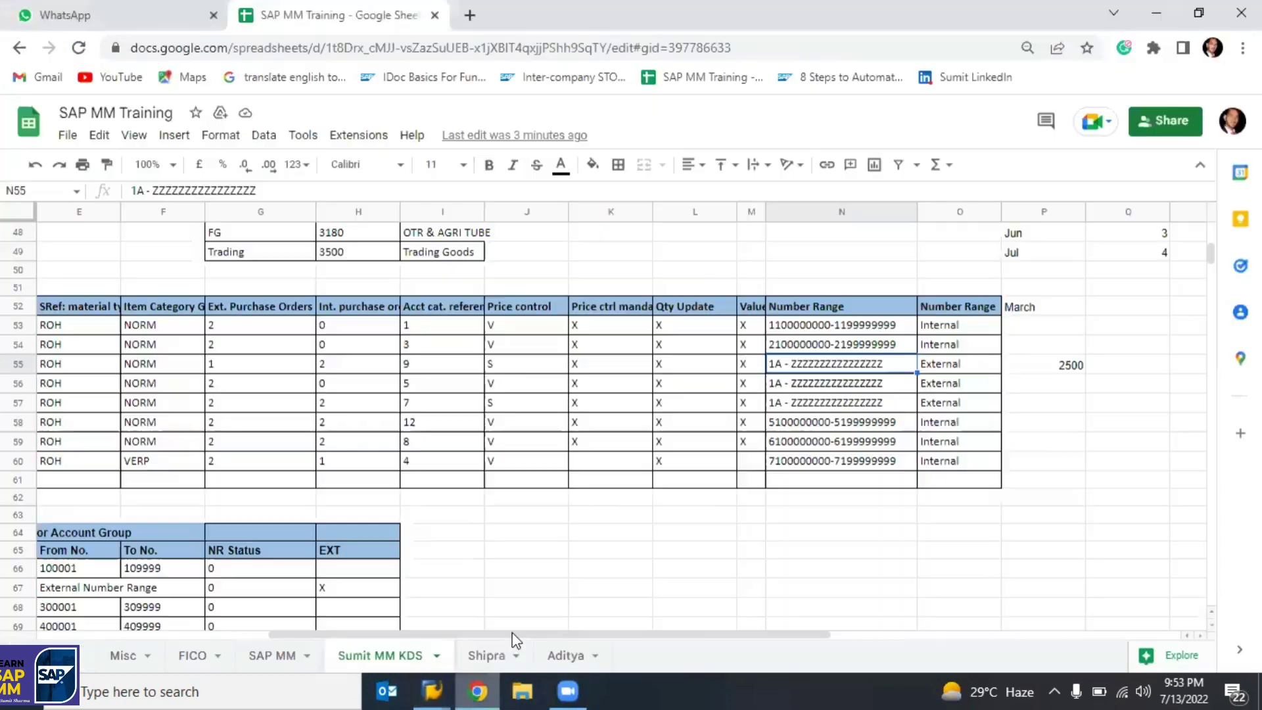
left_click(790, 326)
left_click_drag(835, 346, 939, 365)
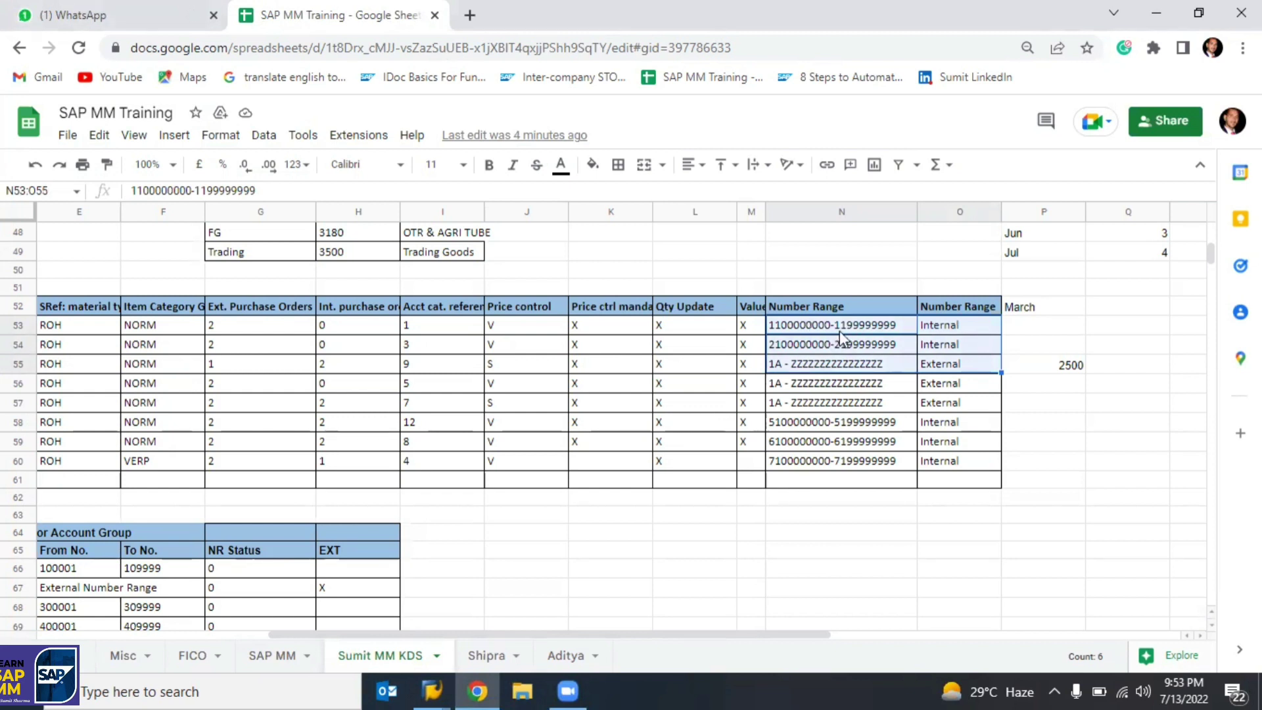
left_click(839, 330)
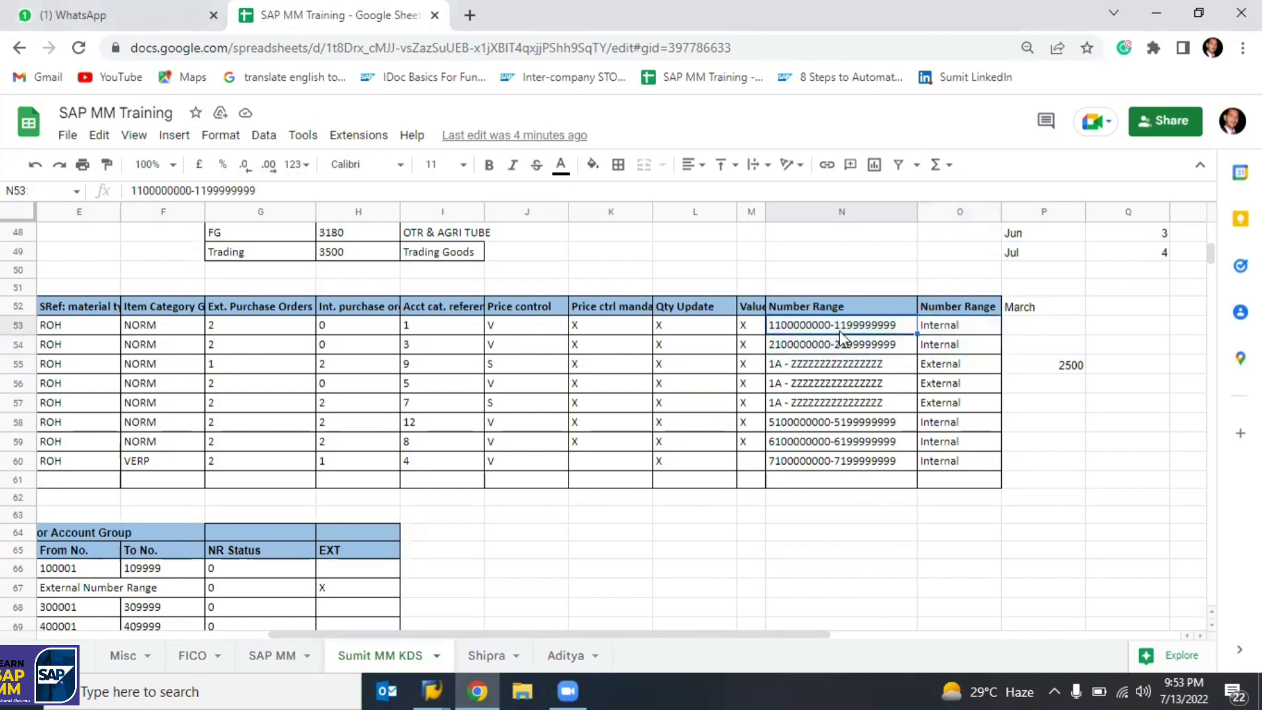
left_click(930, 331)
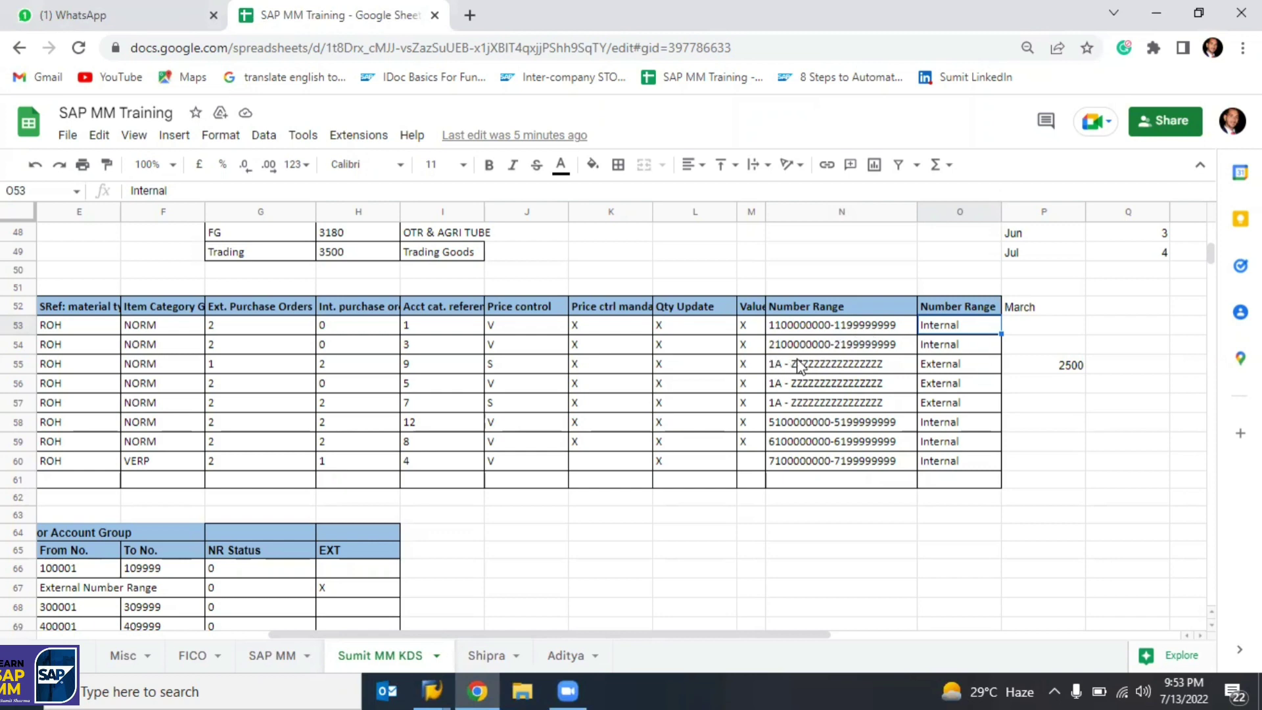
Switch back to SAP, reopen Define Number Ranges for Each Material Type, and open the groups for maintenance.
key("alt+Tab")
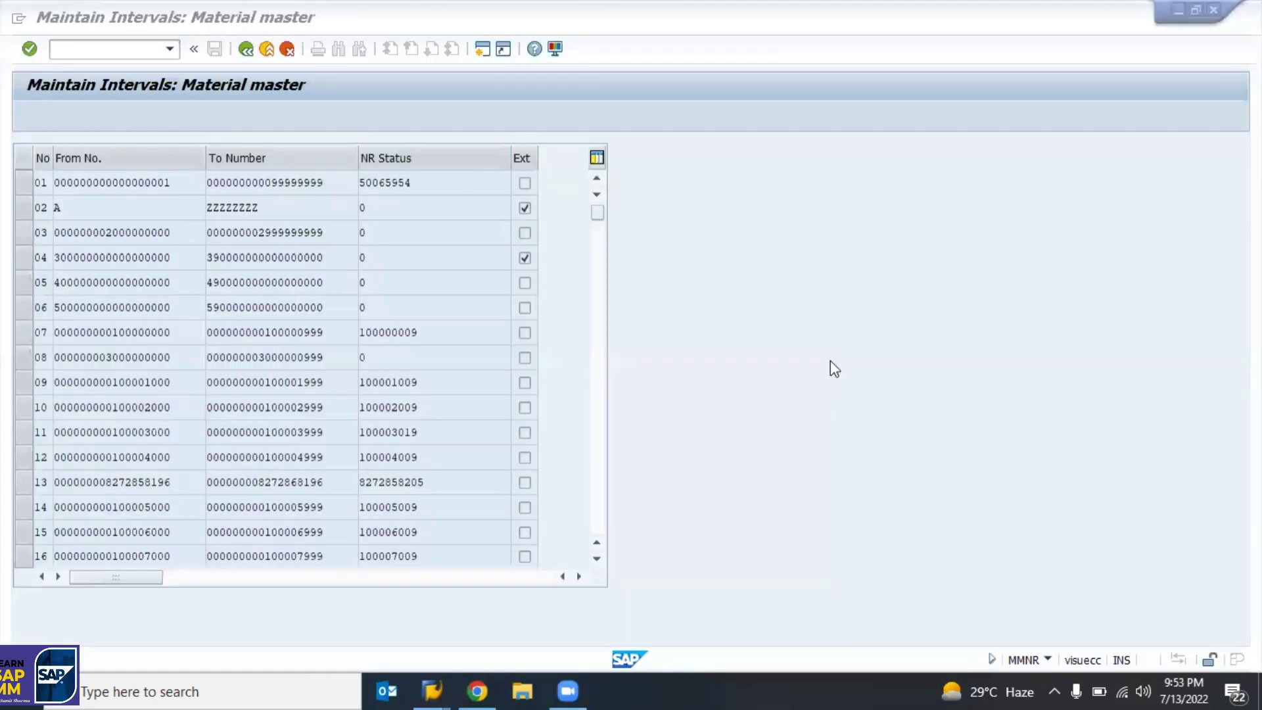
left_click(246, 49)
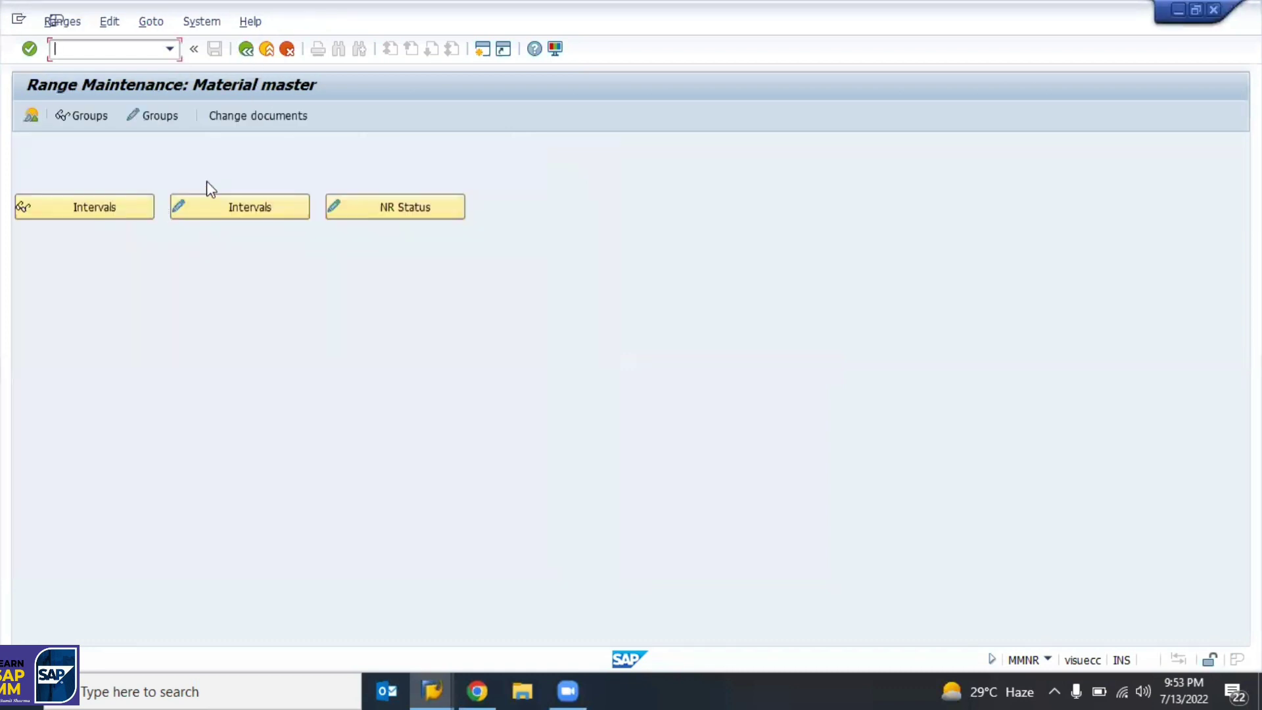
left_click(247, 51)
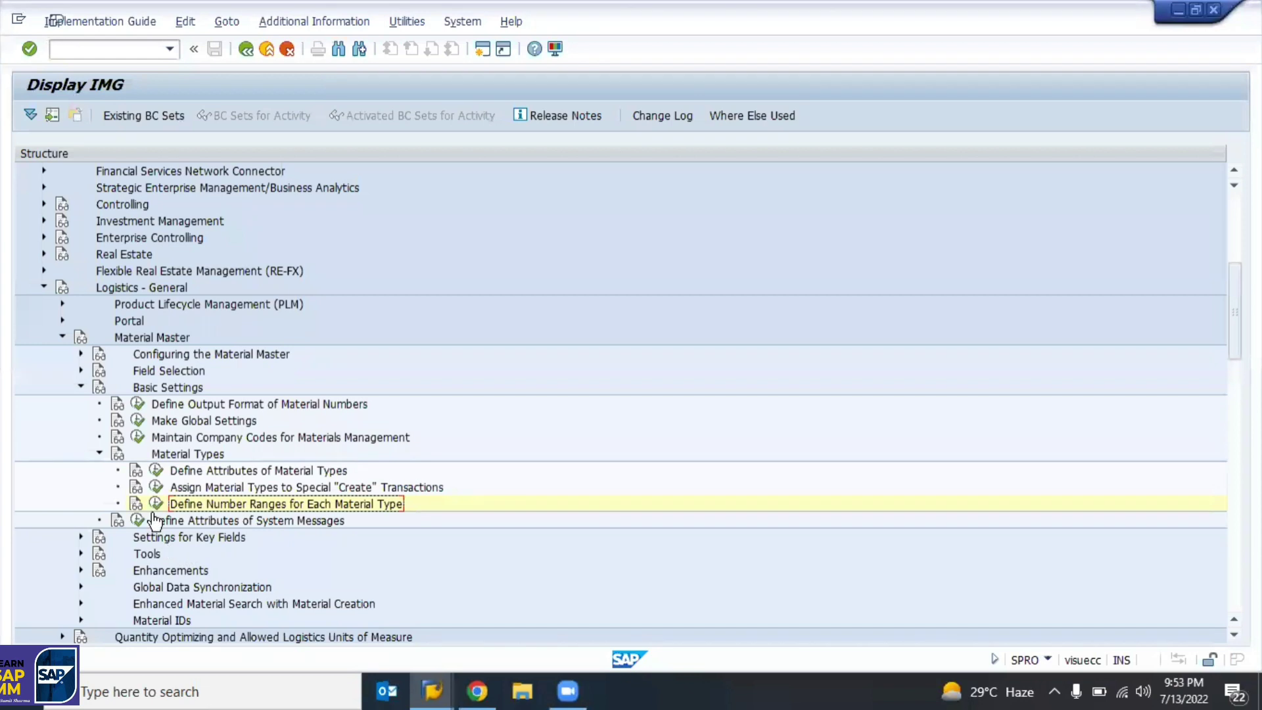
left_click(157, 505)
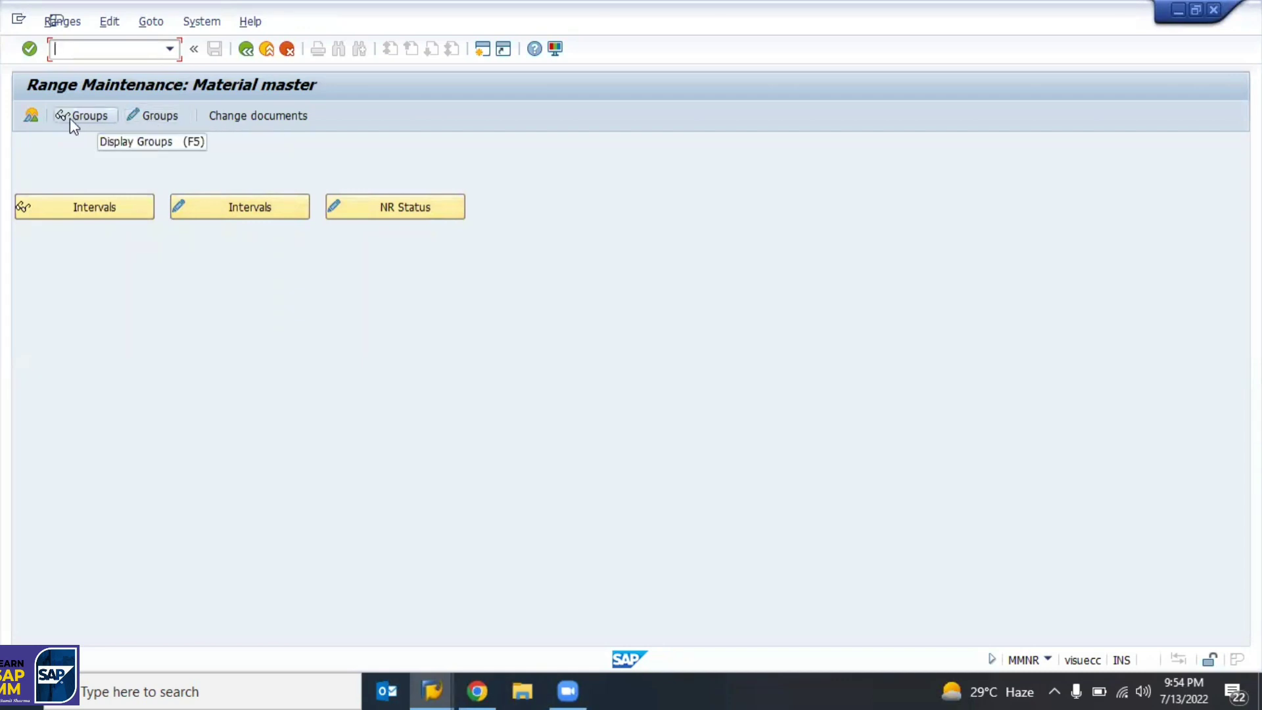
left_click(155, 117)
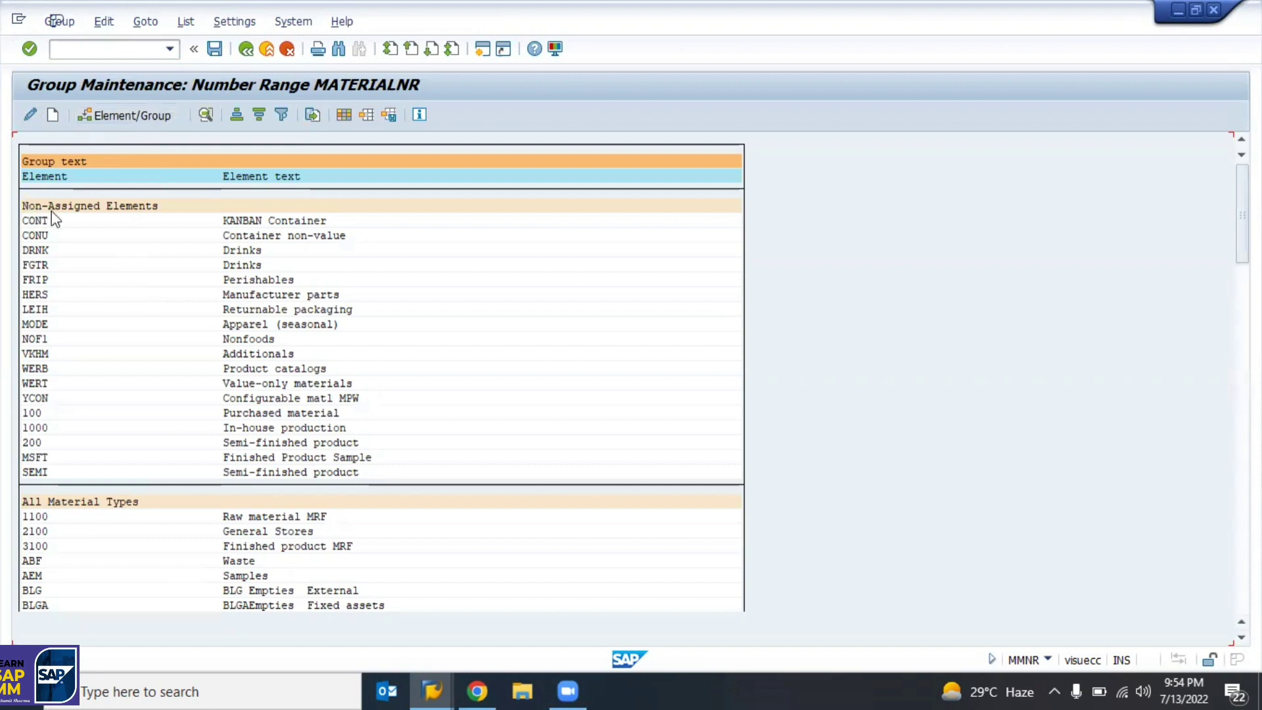
Examine the material types under Non-Assigned Elements and those in the All Material Types group.
left_click(129, 207)
left_click(122, 207)
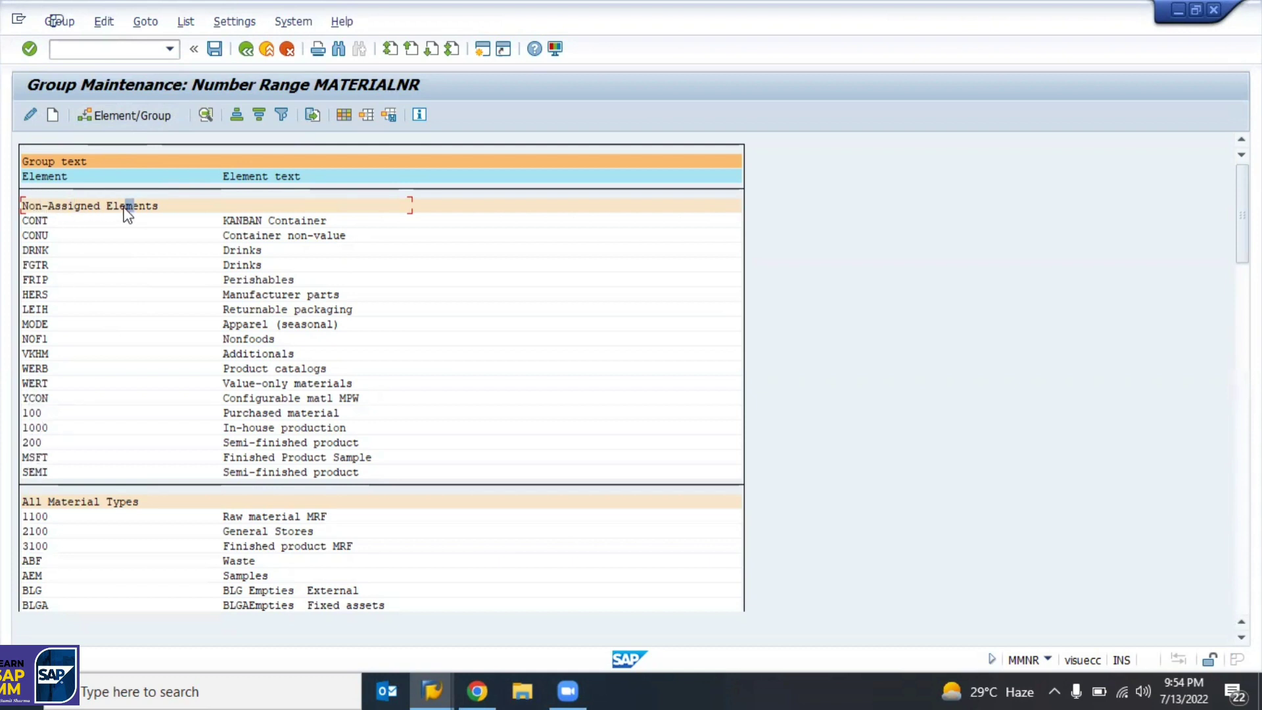
left_click(31, 414)
left_click(38, 517)
left_click(38, 560)
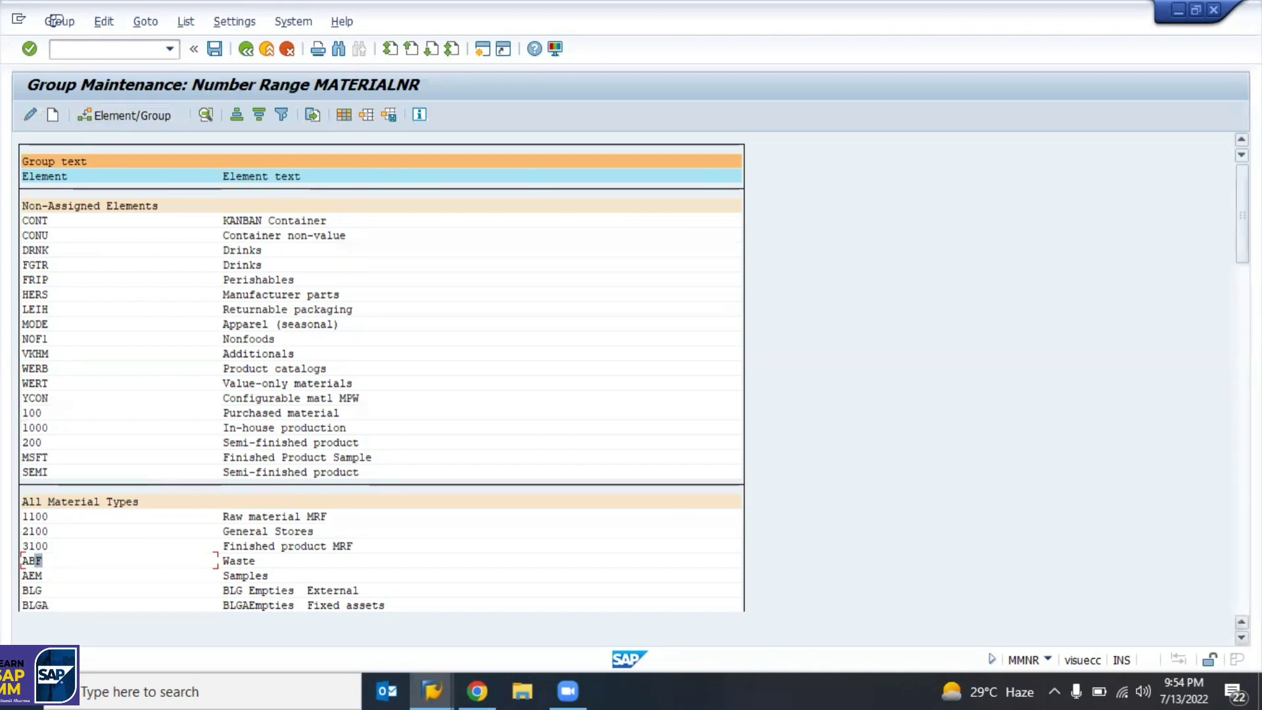
left_click_drag(1242, 211, 1242, 274)
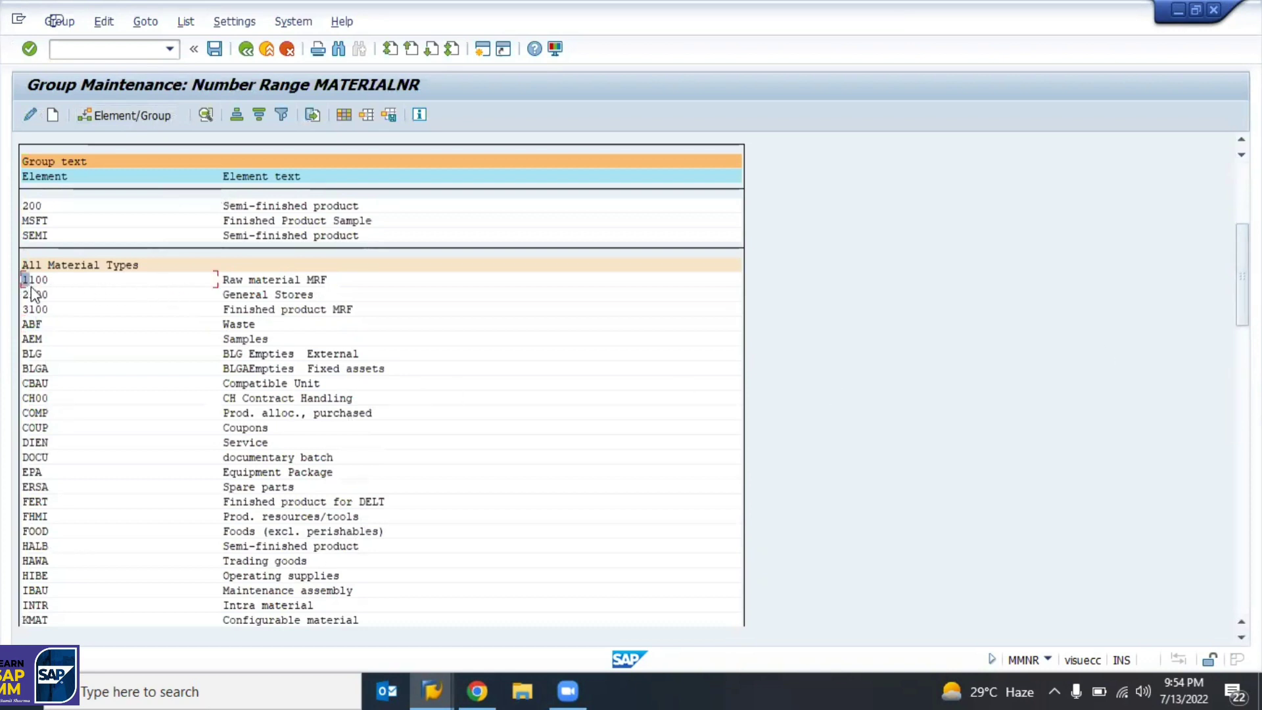
left_click(40, 309)
Leave group maintenance, display the intervals, and examine the from and to numbers of interval 01.
left_click(247, 49)
left_click(84, 207)
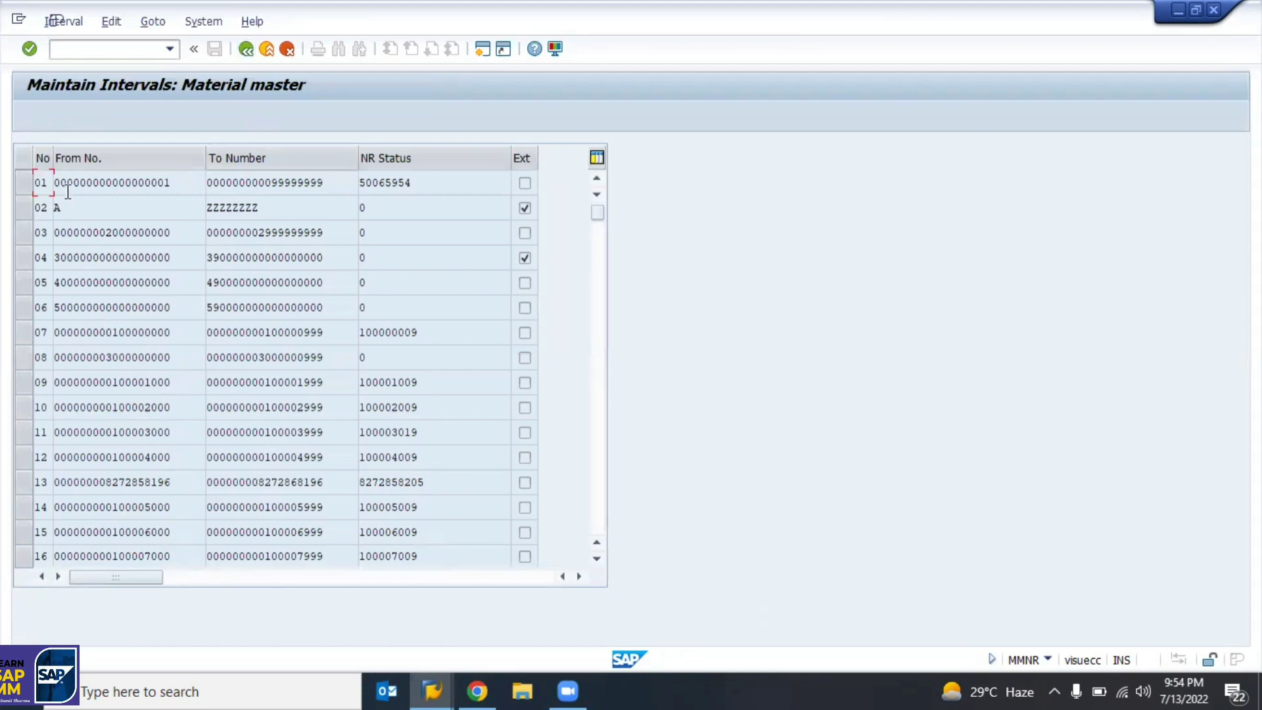
left_click_drag(63, 187, 186, 182)
left_click(282, 183)
left_click(335, 182)
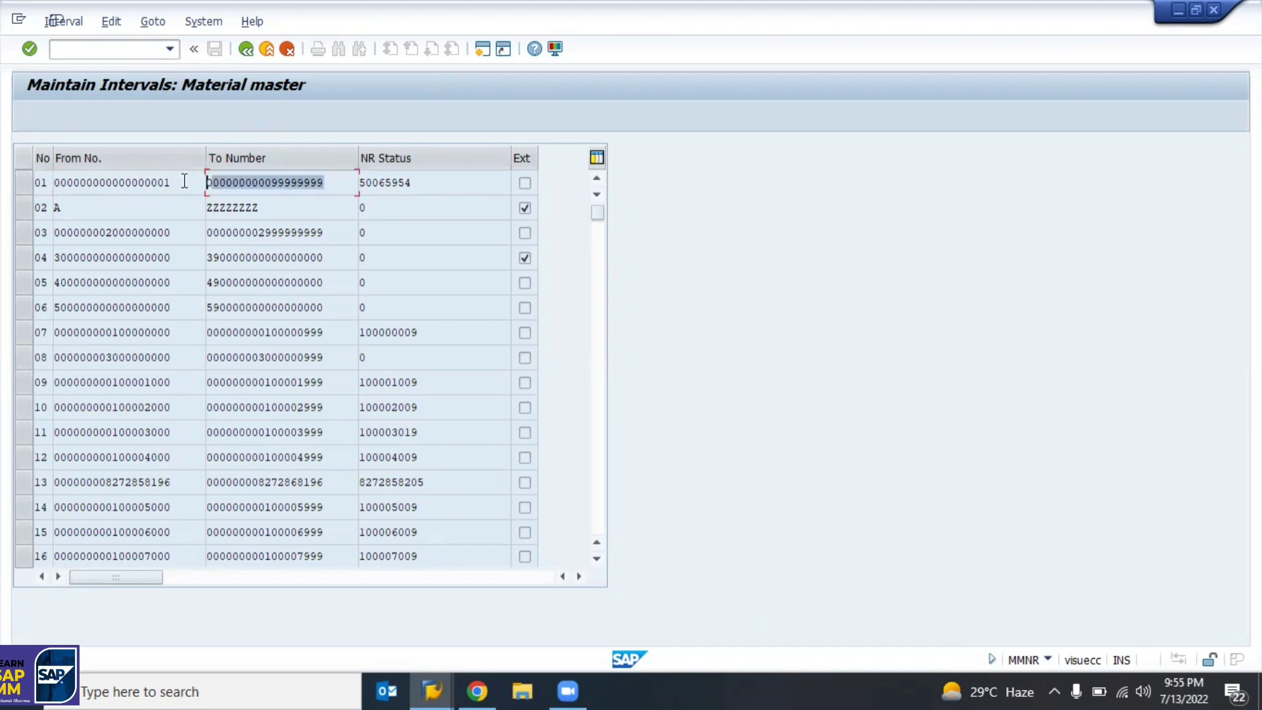
left_click(209, 182)
Compare the from and to numbers of interval 03 with intervals 01 and 05, and leave the interval display.
left_click_drag(92, 233, 231, 236)
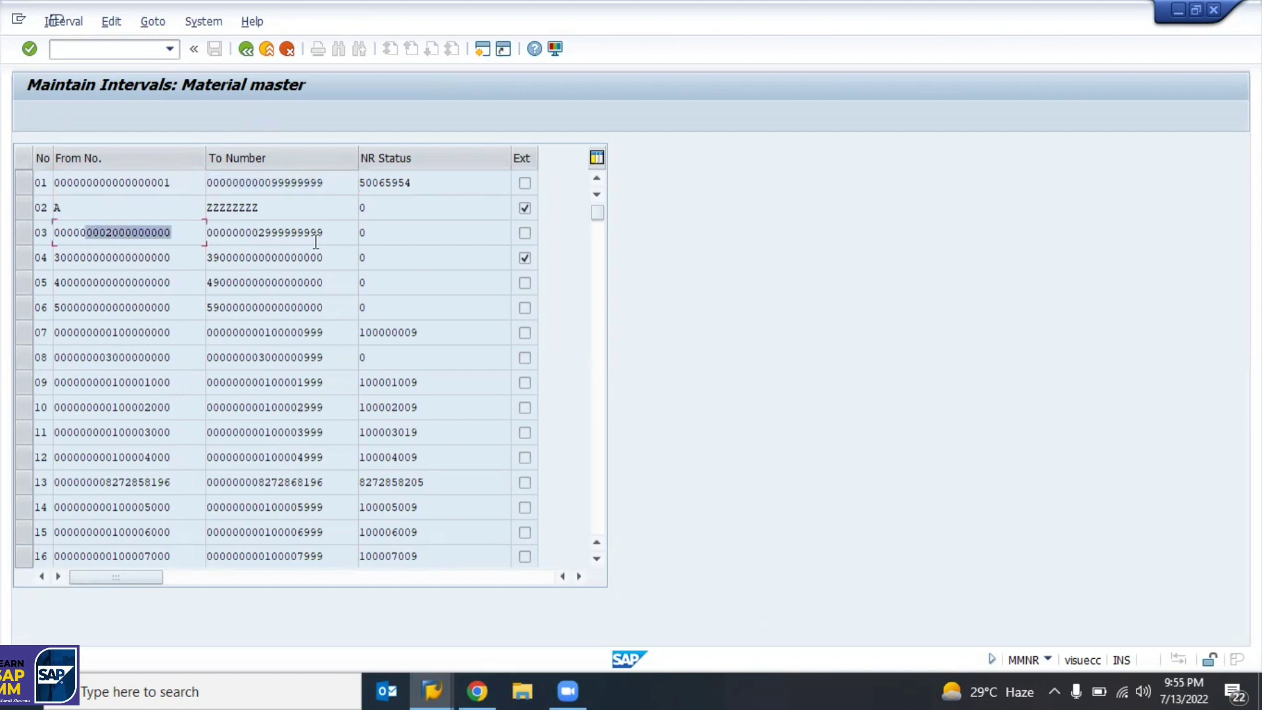
left_click(198, 236)
left_click(139, 181)
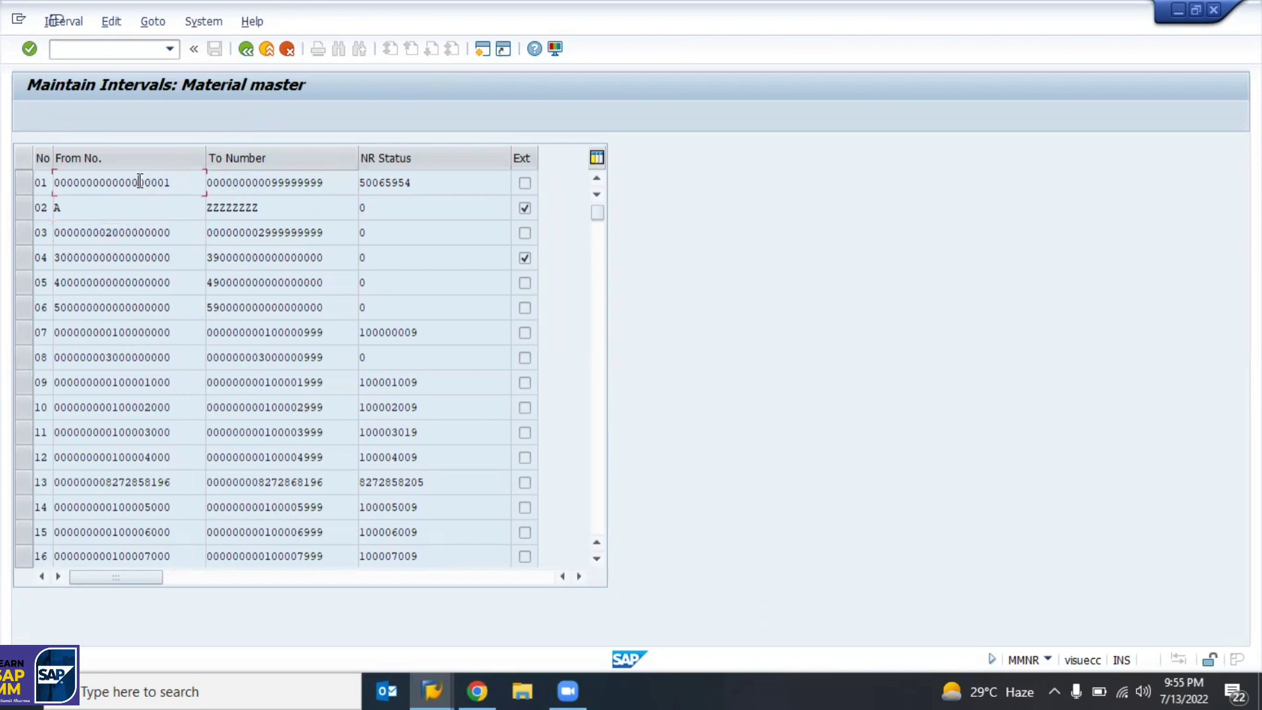
left_click_drag(107, 235, 183, 232)
left_click(188, 231)
left_click_drag(260, 230, 333, 235)
left_click(334, 235)
left_click(264, 282)
left_click(240, 52)
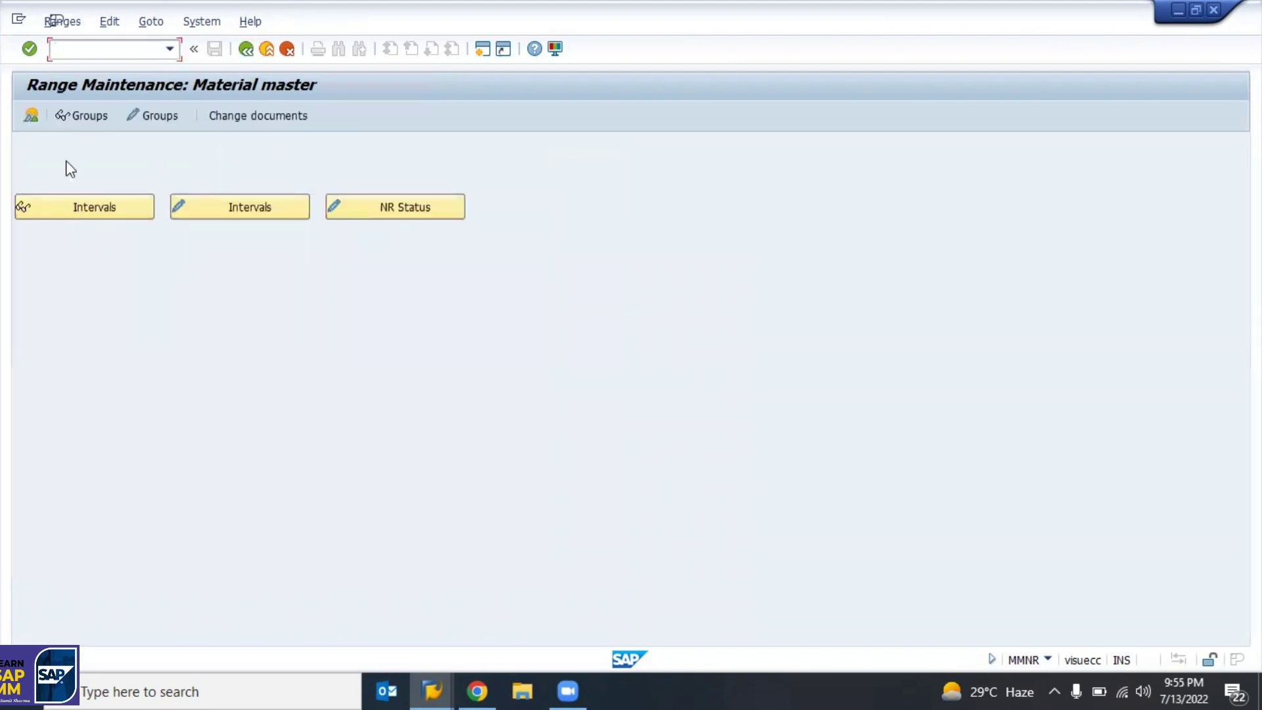
Open group maintenance, view the group selection for material type 1100, and close it without assigning a group.
left_click(152, 117)
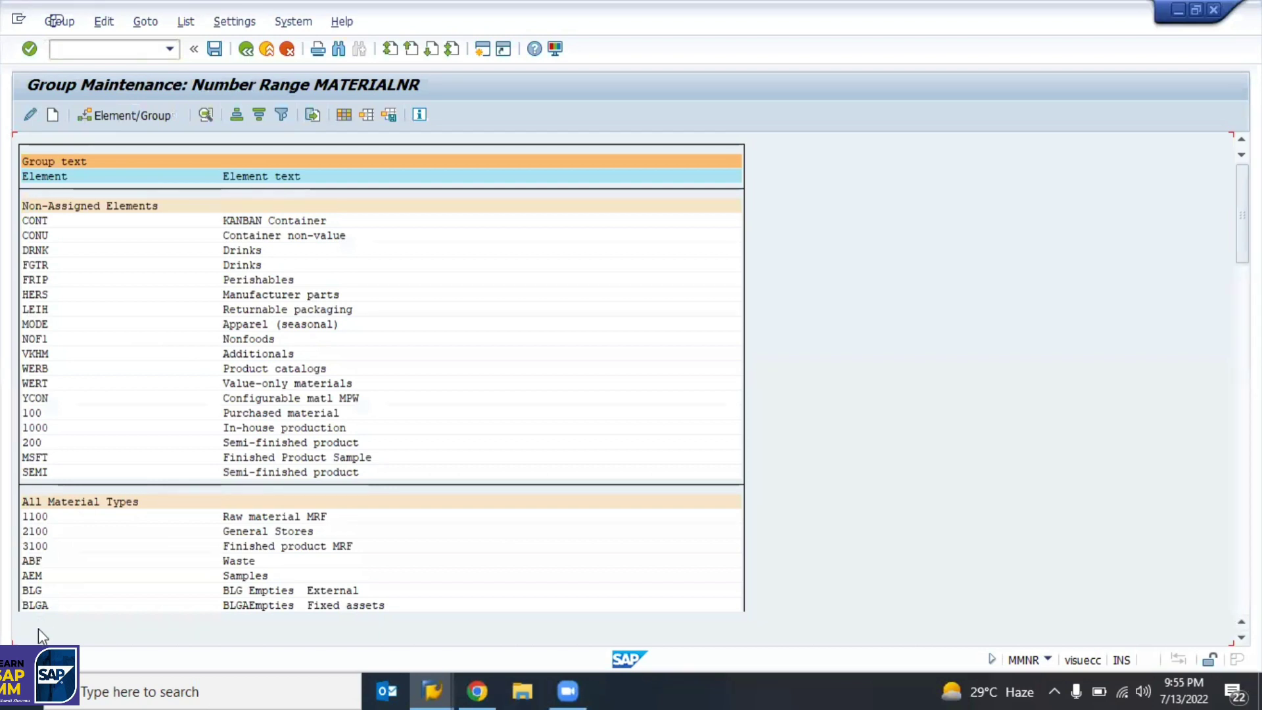
left_click(37, 516)
left_click(111, 116)
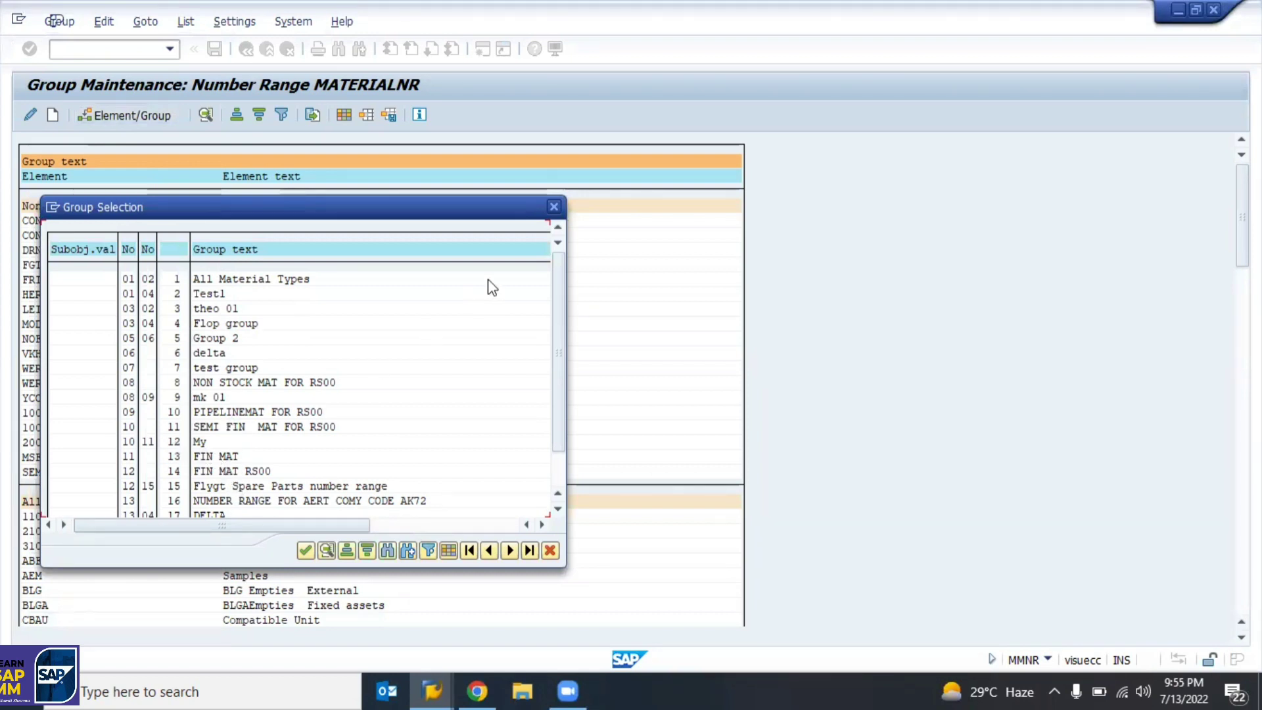
left_click(559, 208)
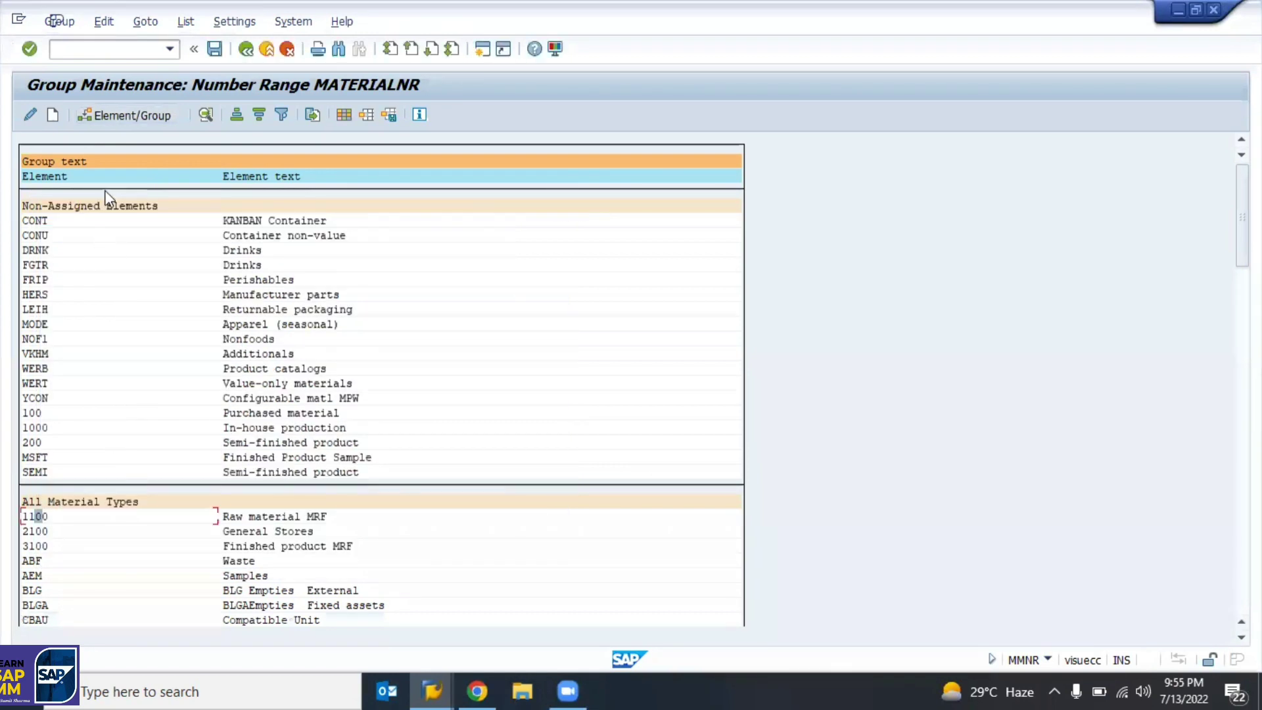
Create a new number range group named RoW Material Number Range MRF.
left_click(53, 115)
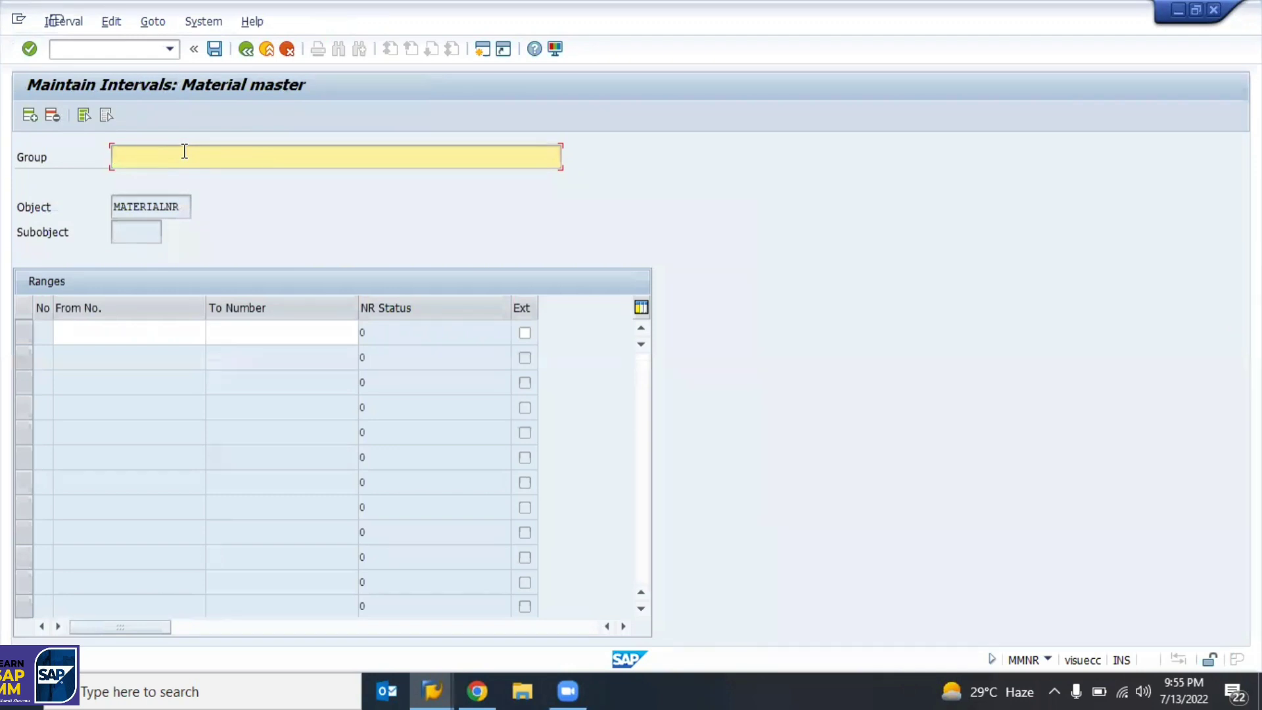
type("Row ")
type("W")
type(" Material Number ")
type("Range MRF")
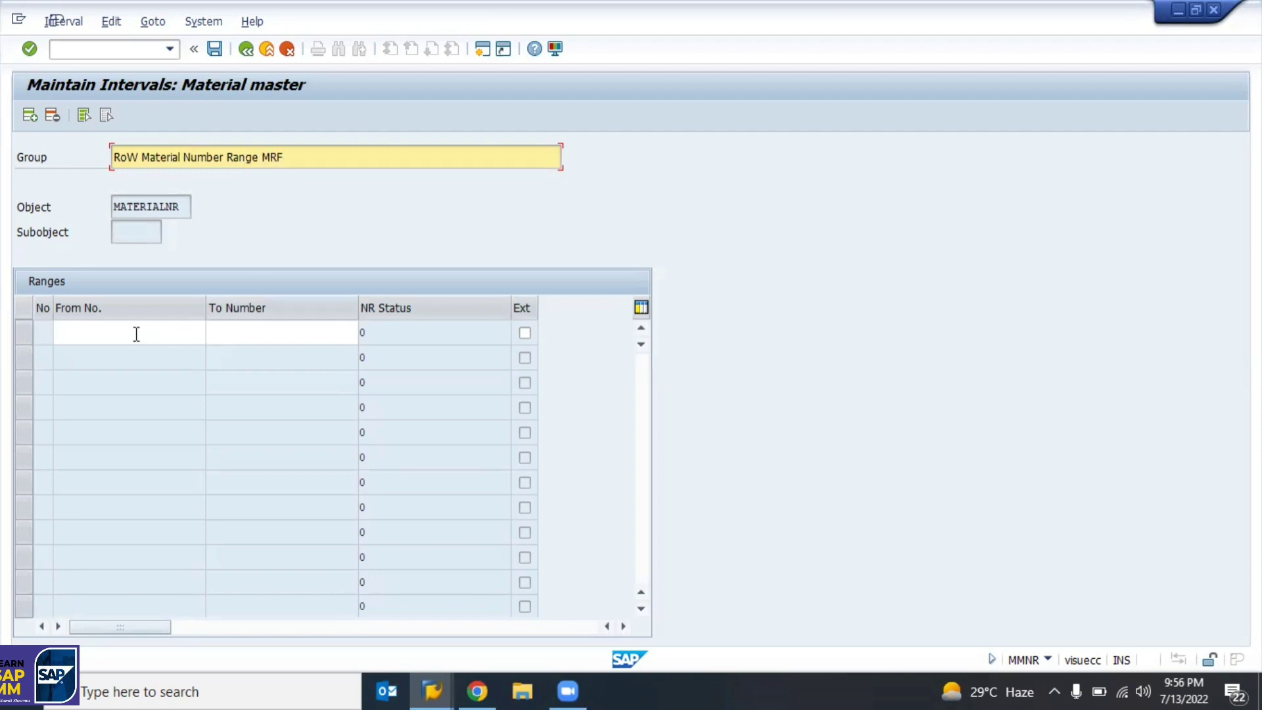
left_click(105, 332)
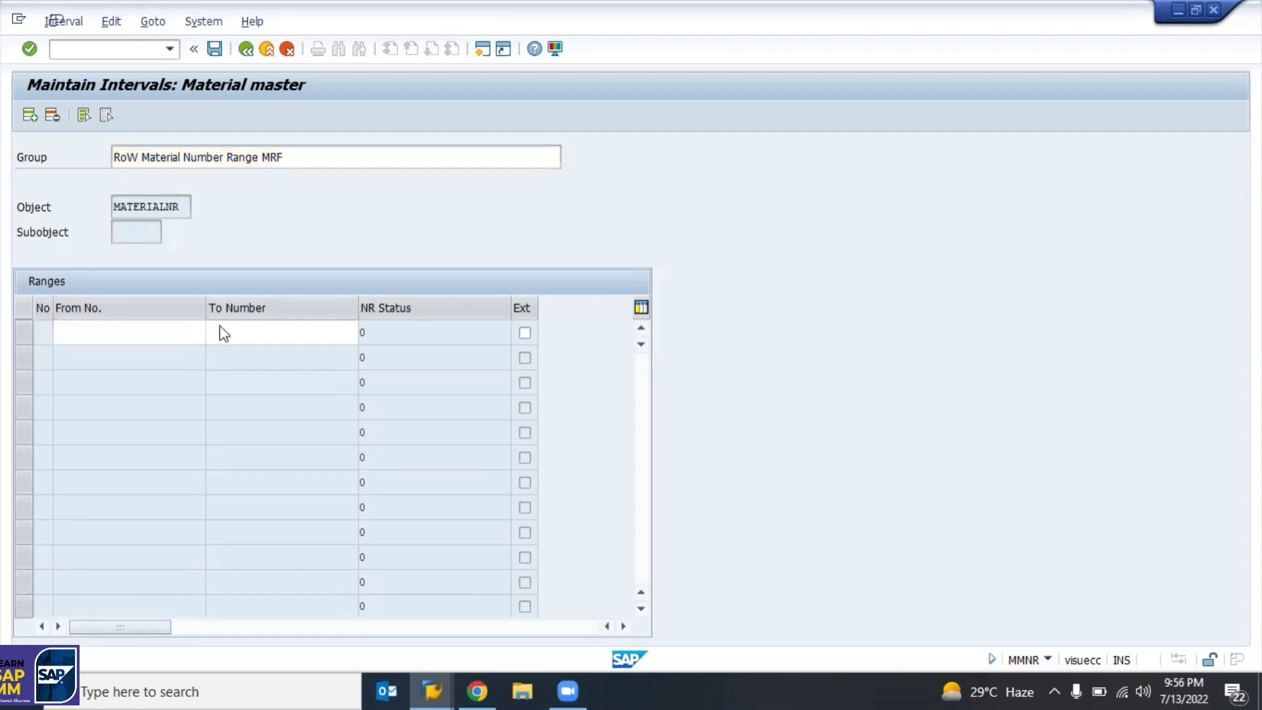
left_click(82, 332)
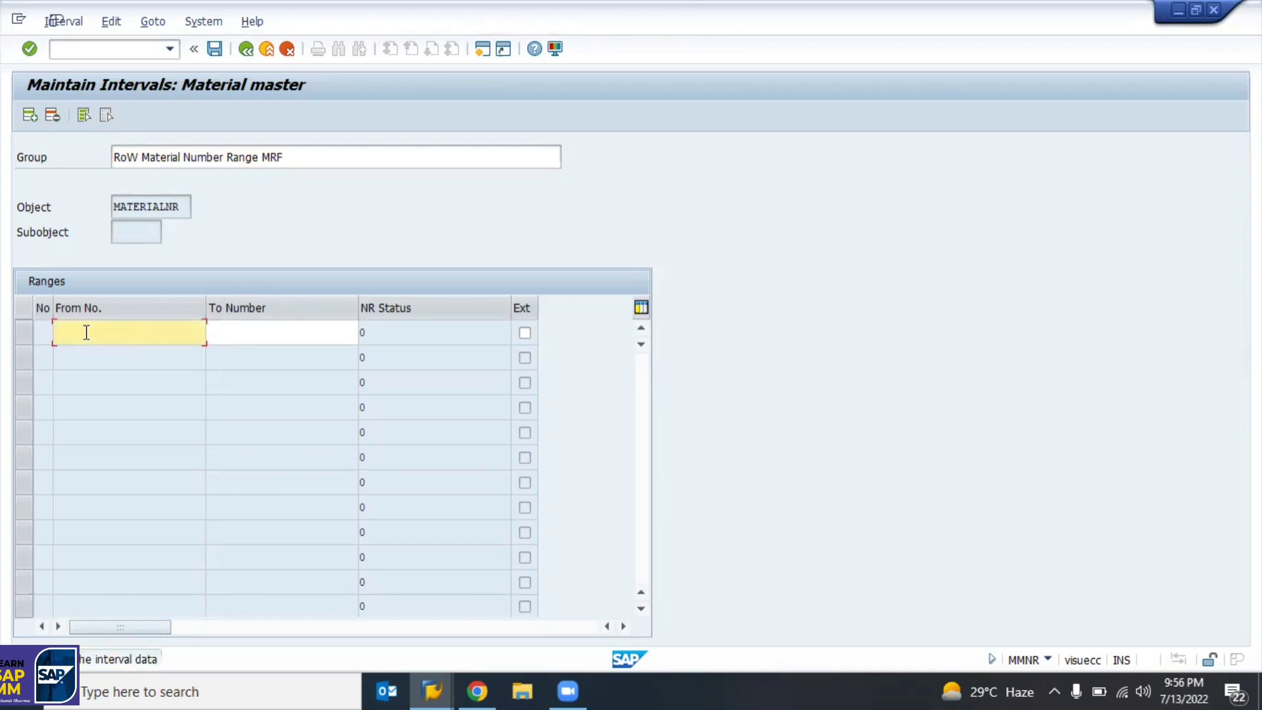
type("990000000")
key("Tab")
type("990000000")
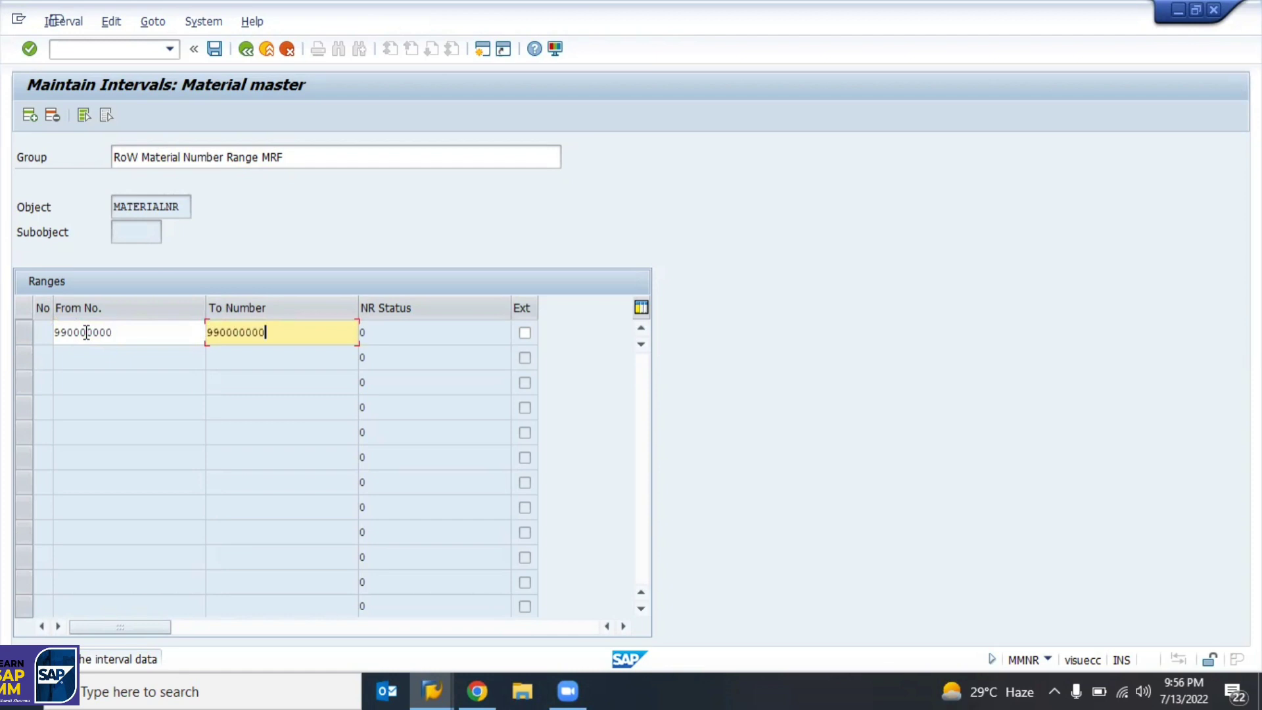
key("BackSpace")
key("BackSpace")
key("BackSpace")
type("99")
key("Return")
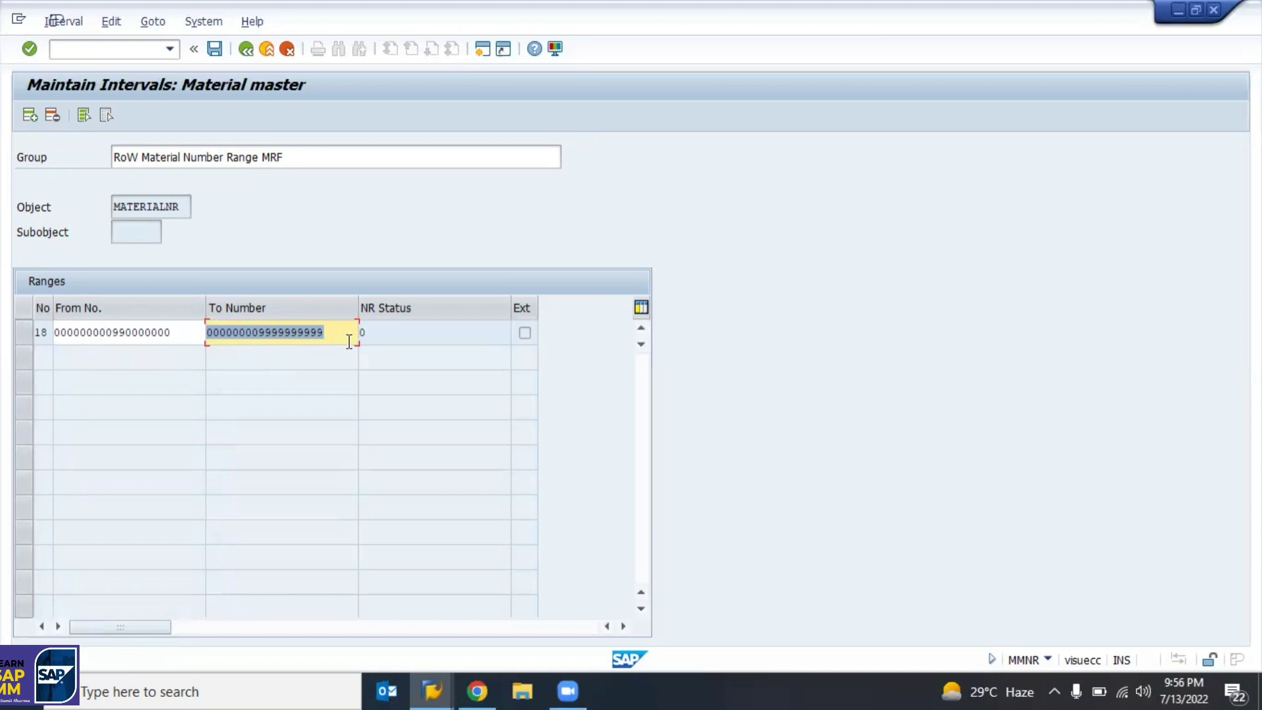
Try to save the new group's interval, and change its From number to 880000000.
left_click(215, 48)
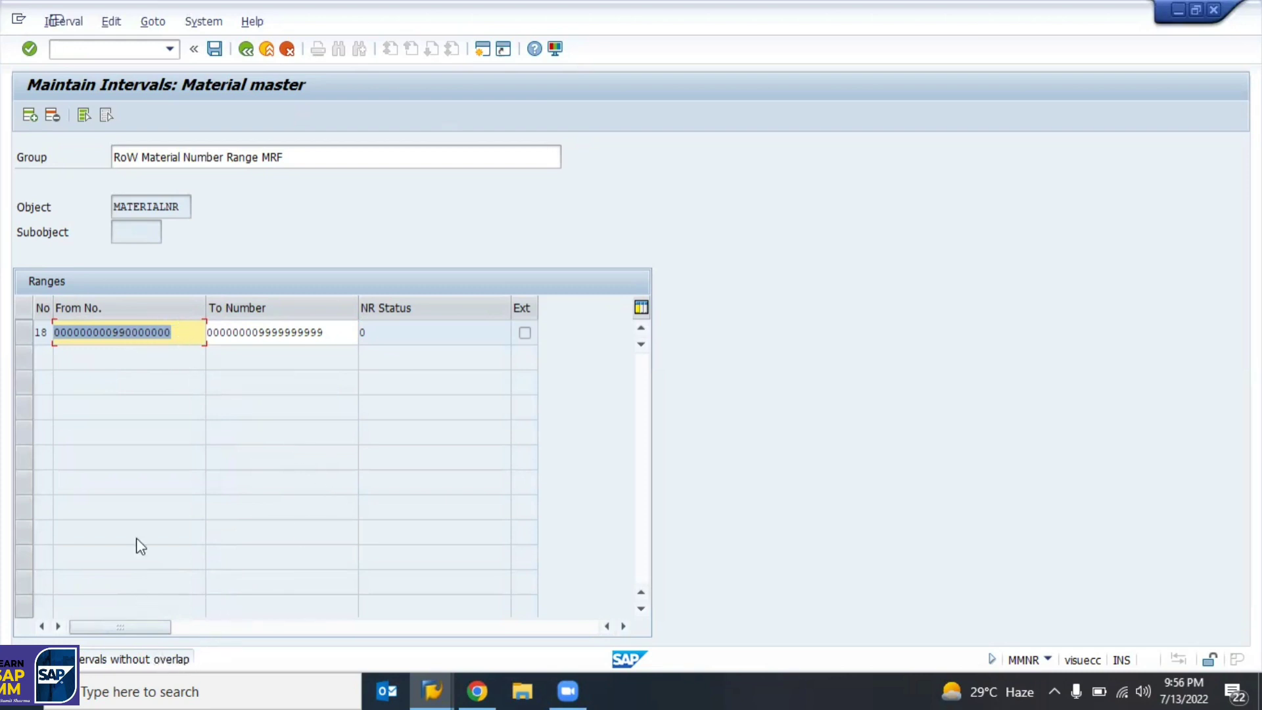
left_click(127, 332)
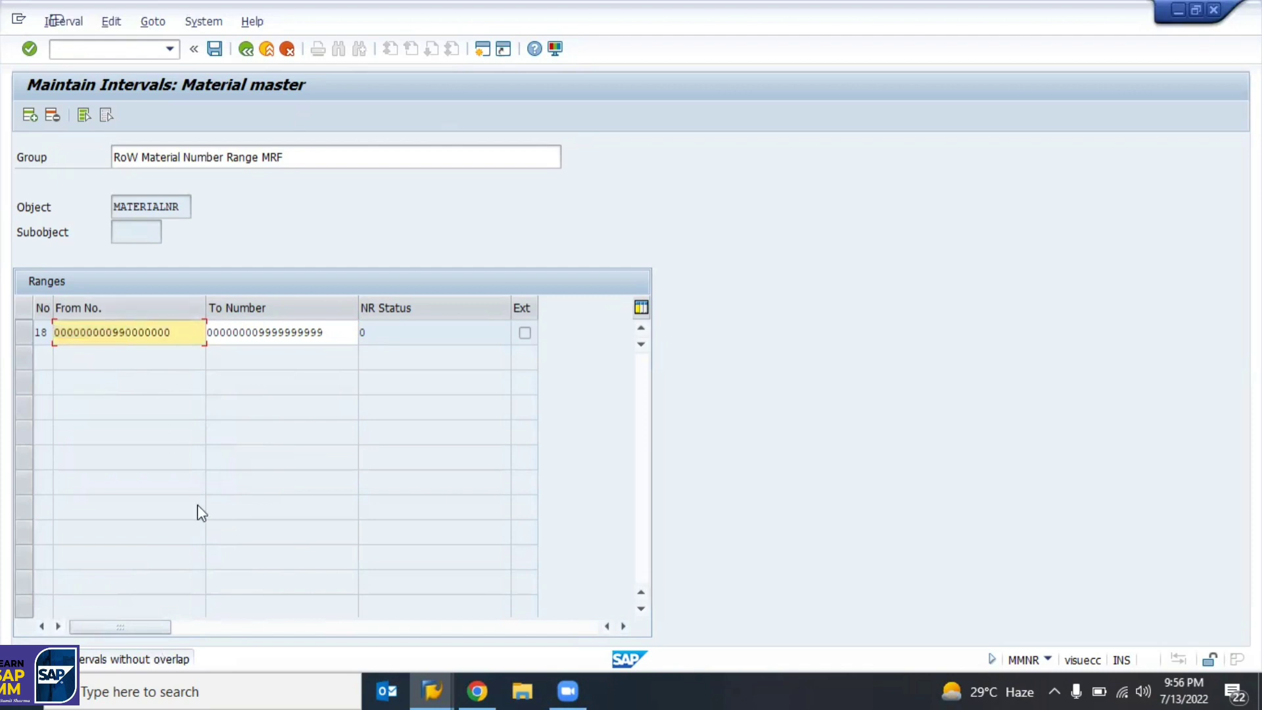
key("BackSpace")
key("BackSpace")
type("88")
key("Tab")
key("End")
key("Left")
key("Left")
key("Left")
key("Left")
key("Left")
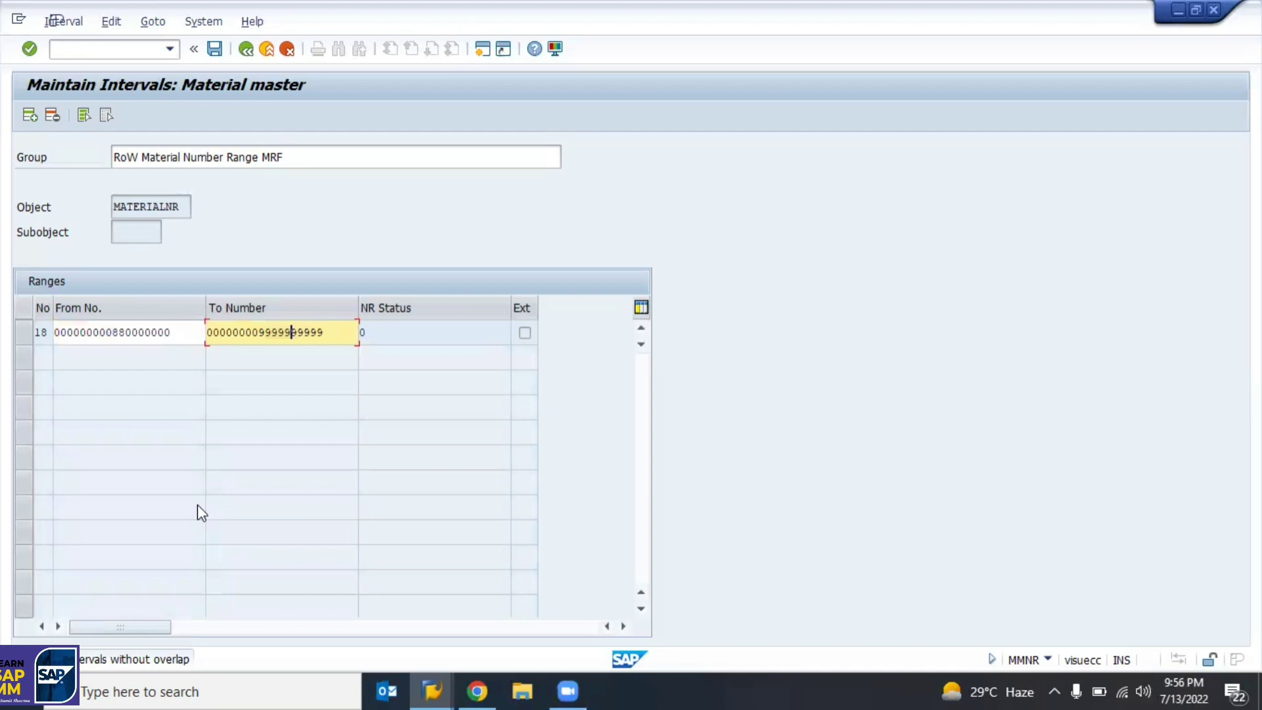
key("Left")
key("Left")
key("Left")
key("BackSpace")
key("BackSpace")
type("88")
key("Return")
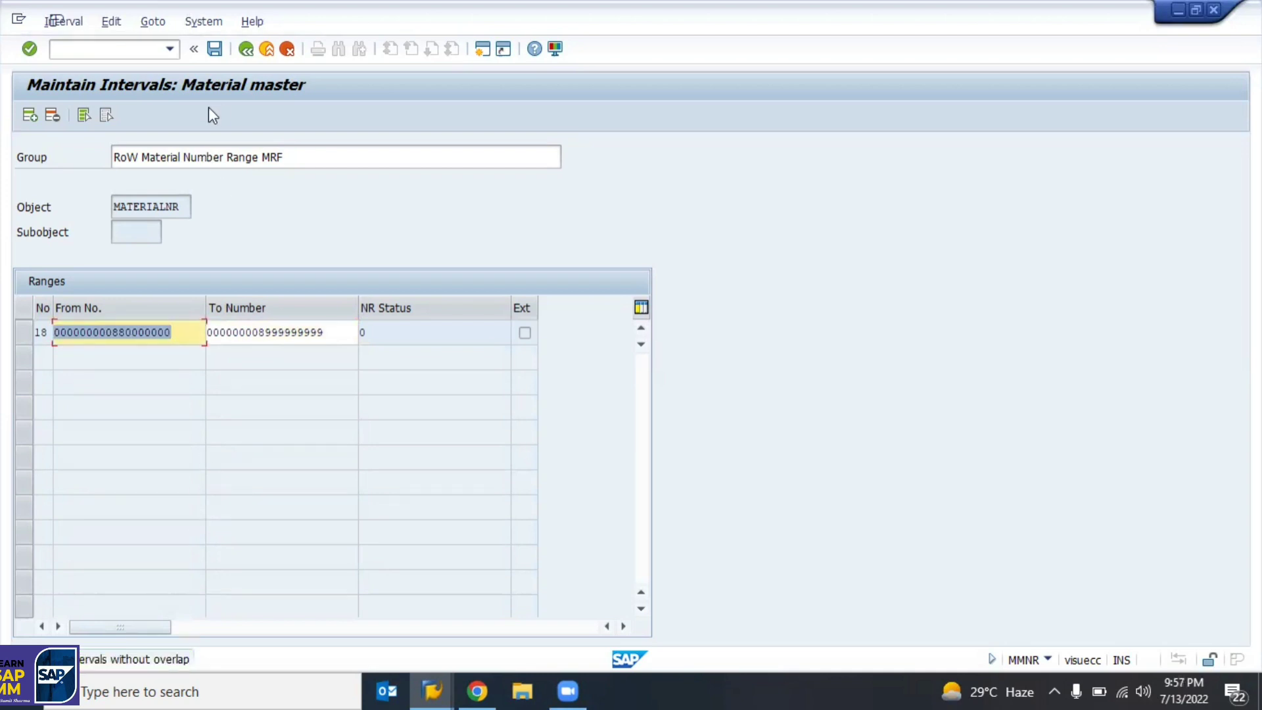
Leave interval editing without keeping the new group, and return to the range maintenance overview.
left_click(245, 49)
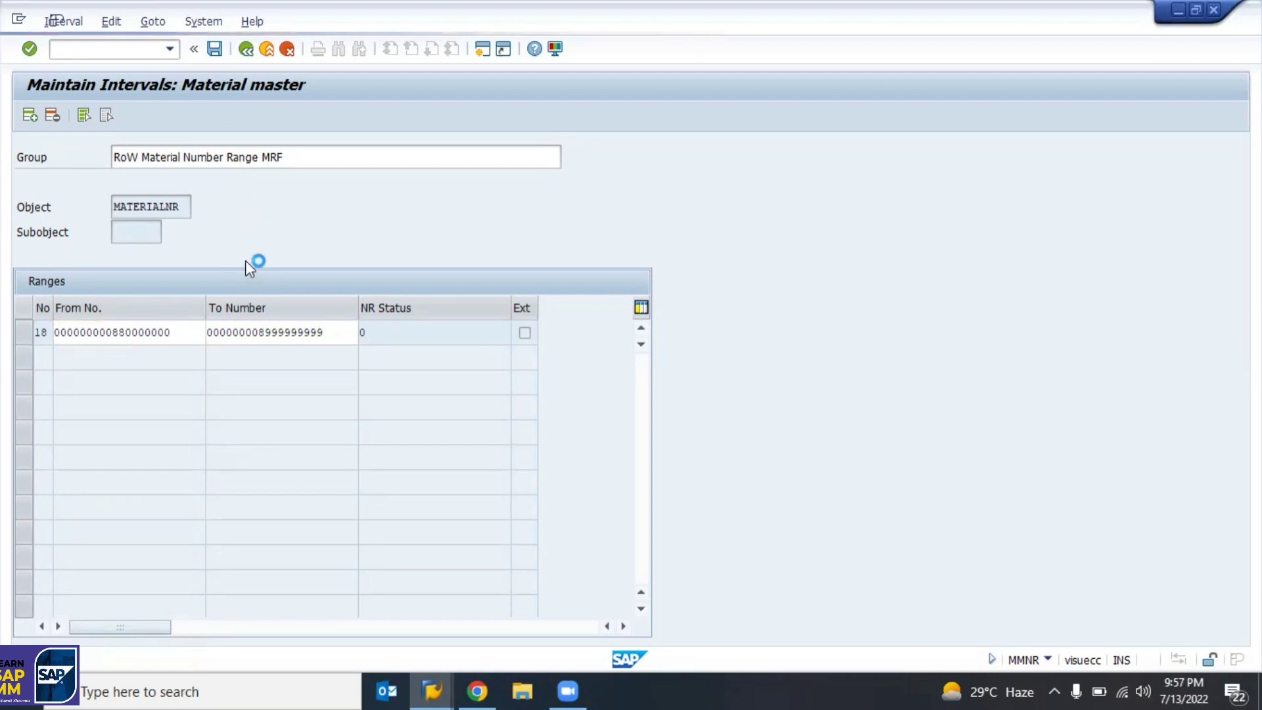
left_click(247, 50)
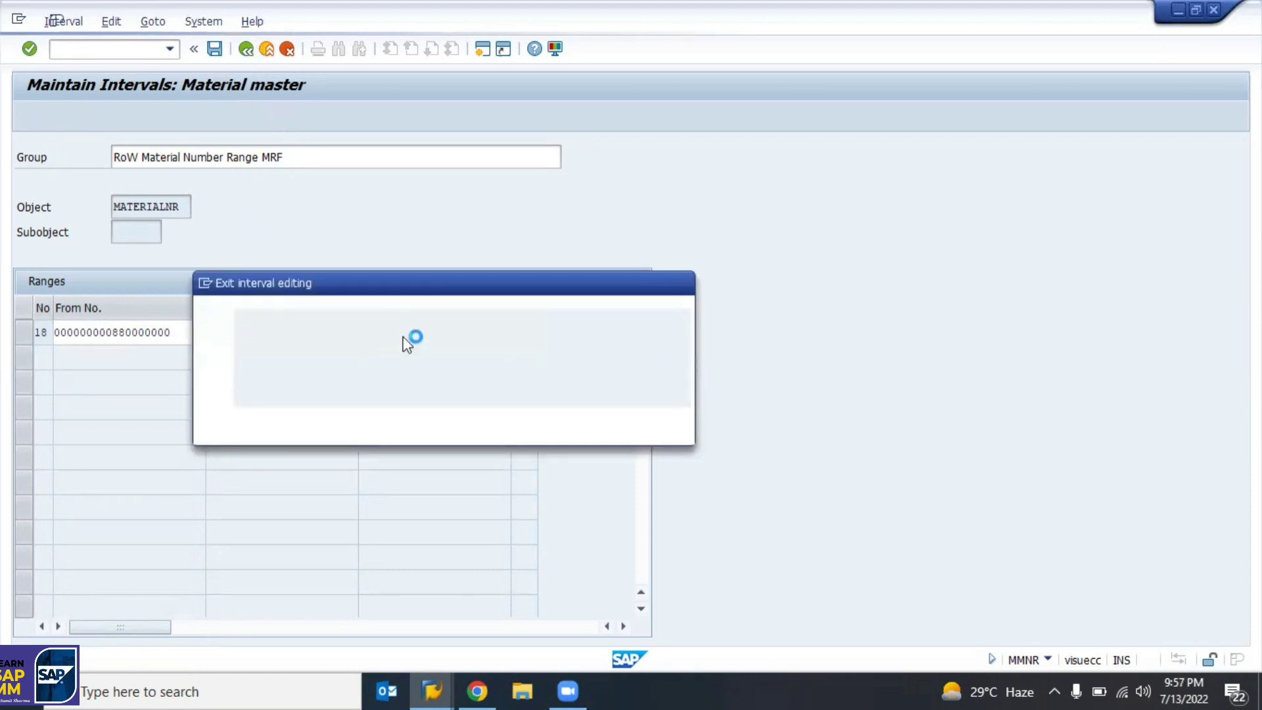
left_click(289, 422)
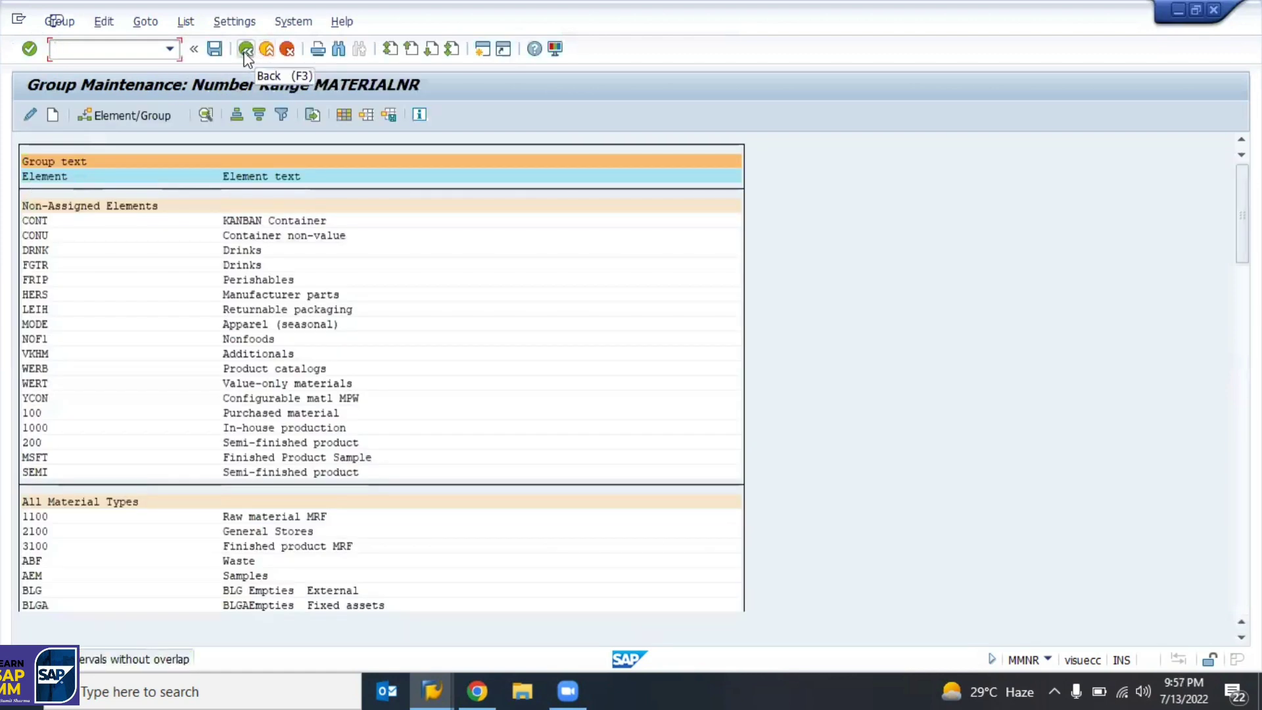
left_click(247, 221)
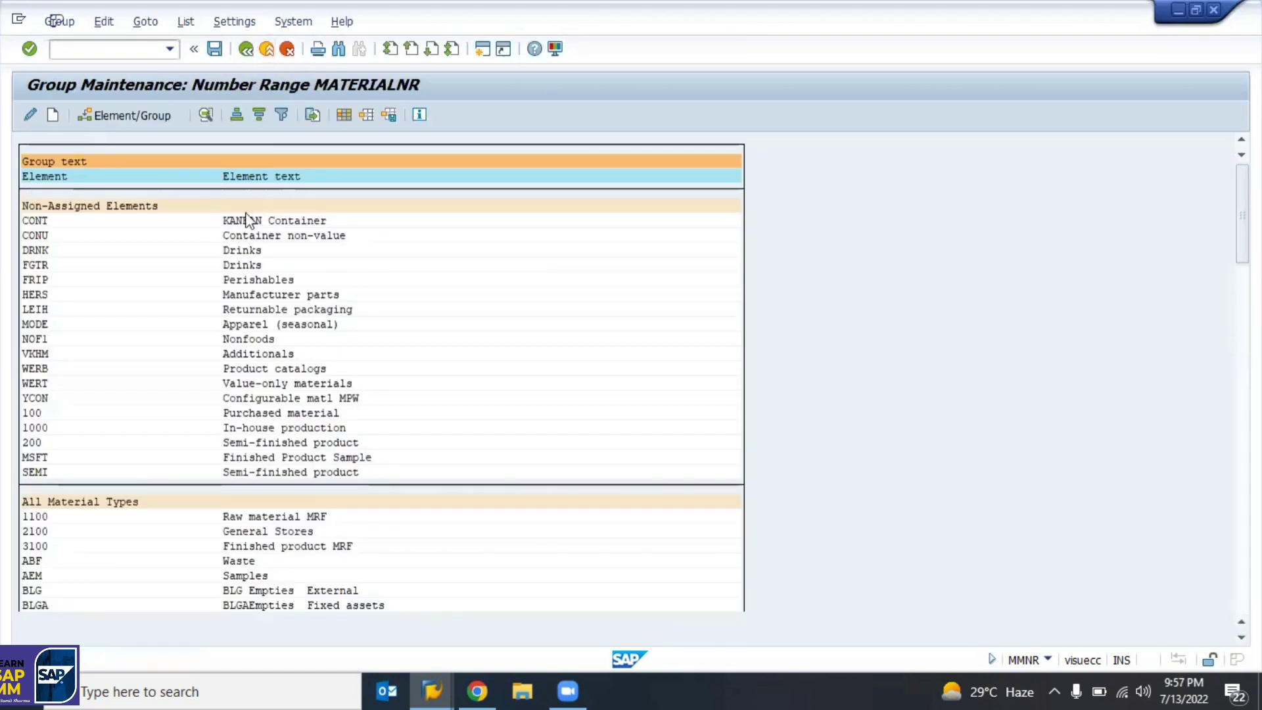
Display all material master intervals, examine interval 01's To number and number status, and leave the display.
left_click(44, 215)
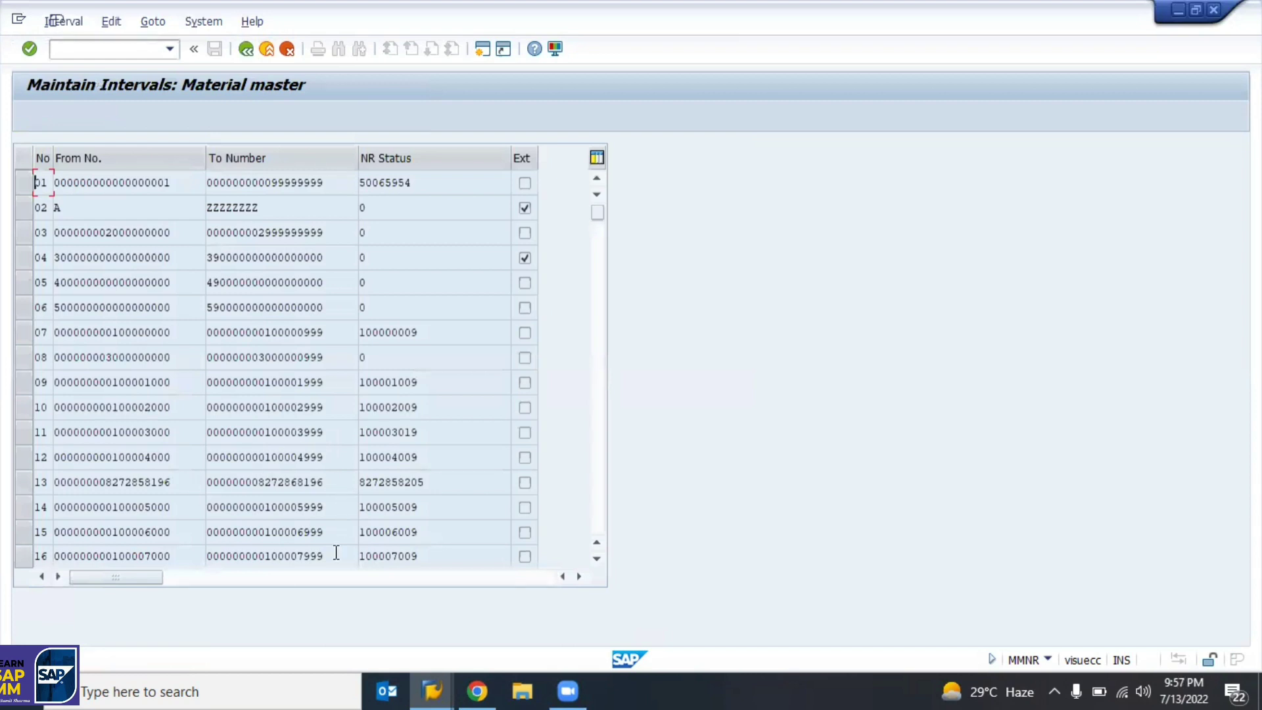
scroll(339, 559, "down", 5)
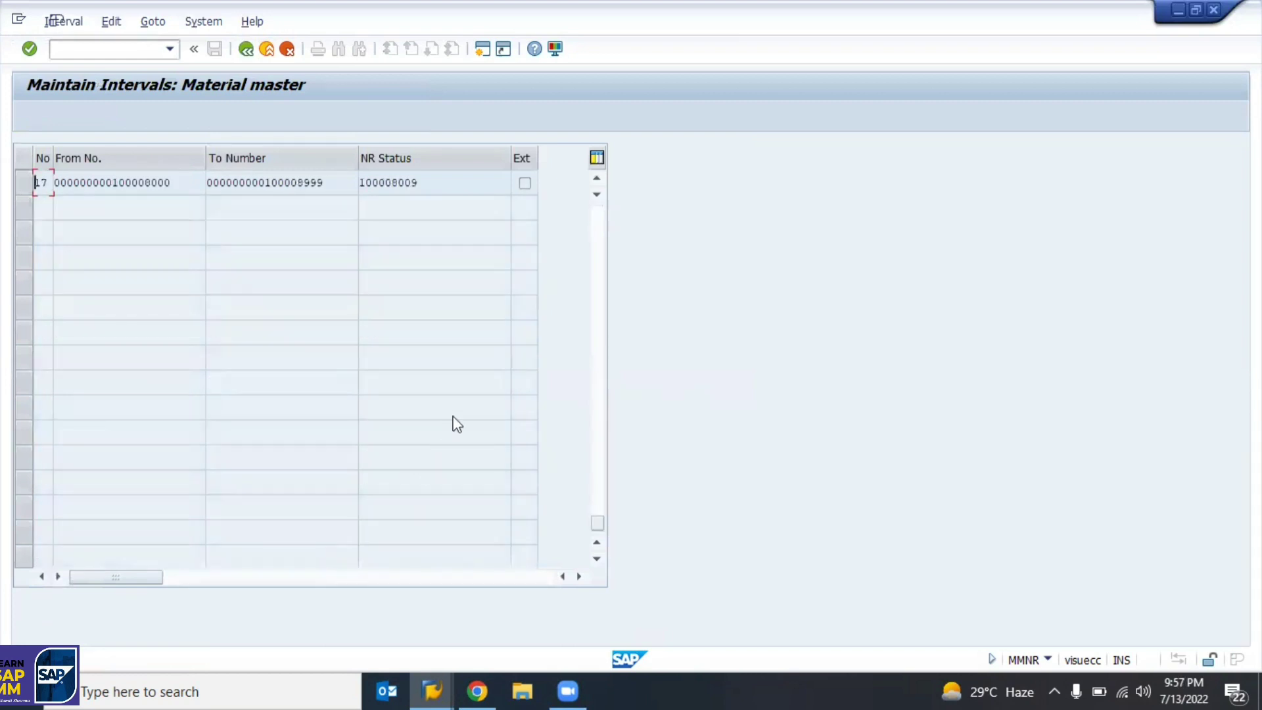
scroll(455, 421, "up", 5)
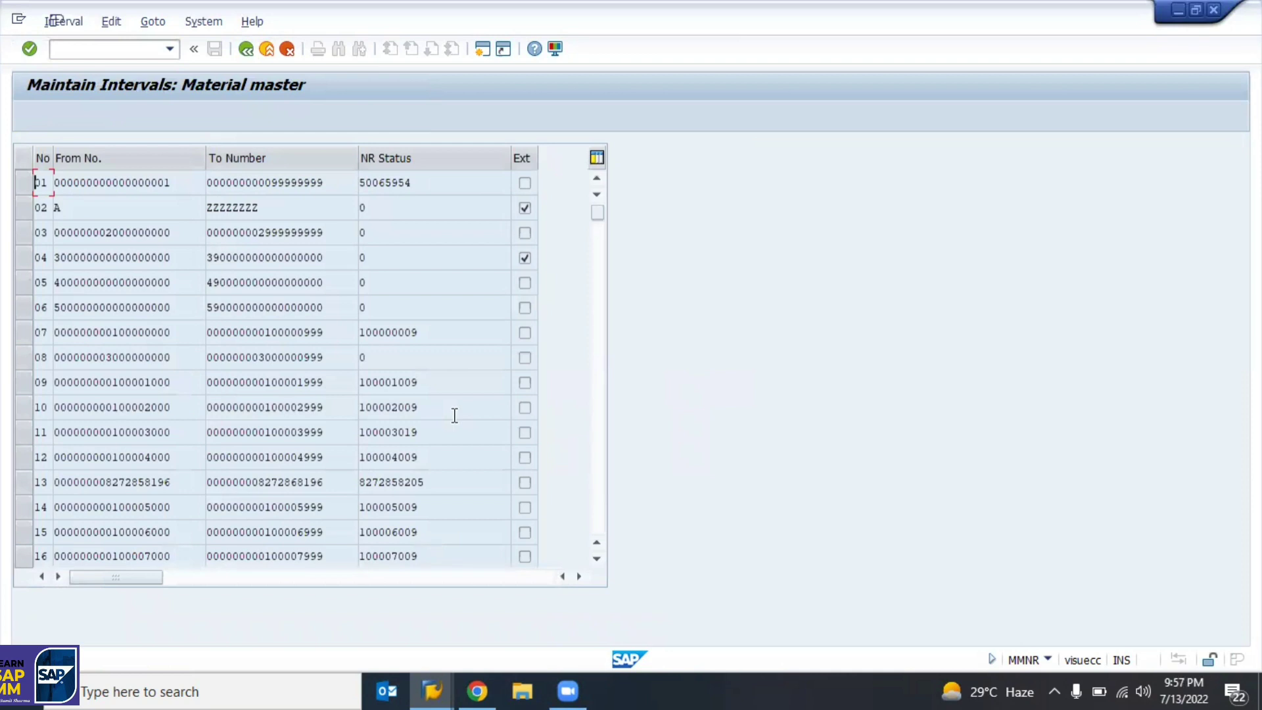
left_click(284, 182)
left_click(424, 182)
left_click(247, 50)
Clear the number range status of interval 01, save the change, and return to range maintenance.
left_click(305, 201)
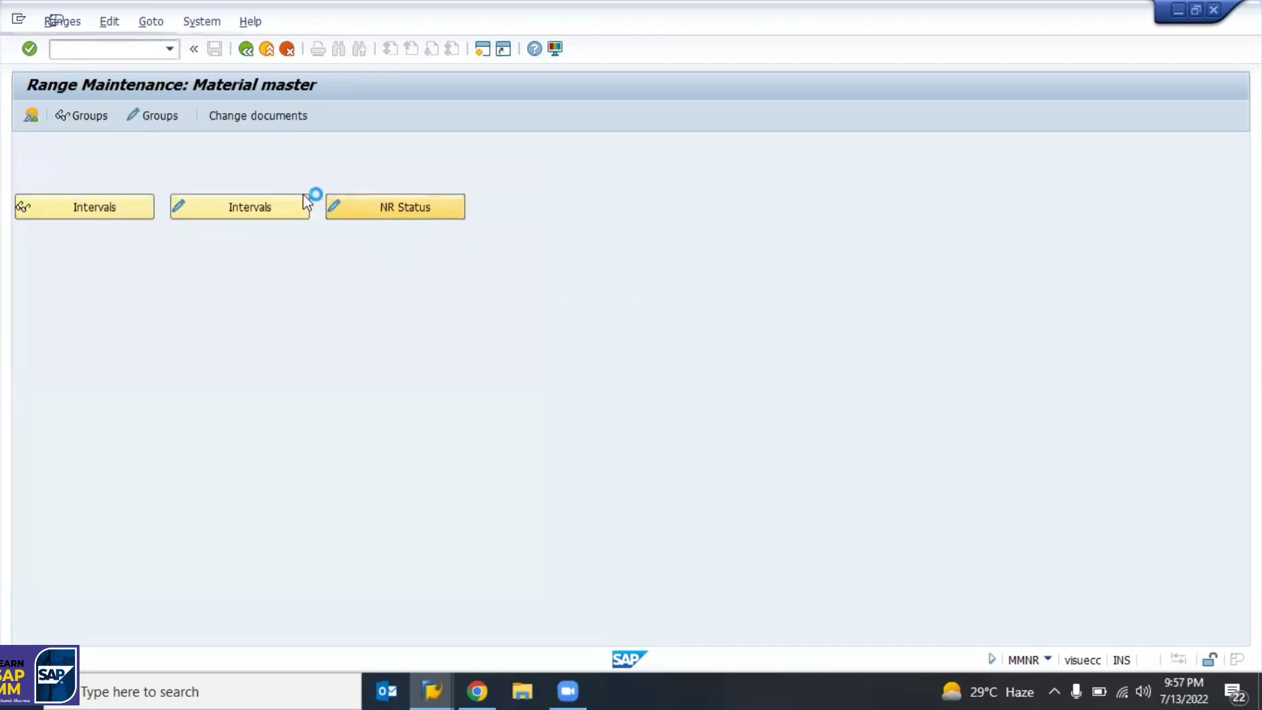
key("Delete")
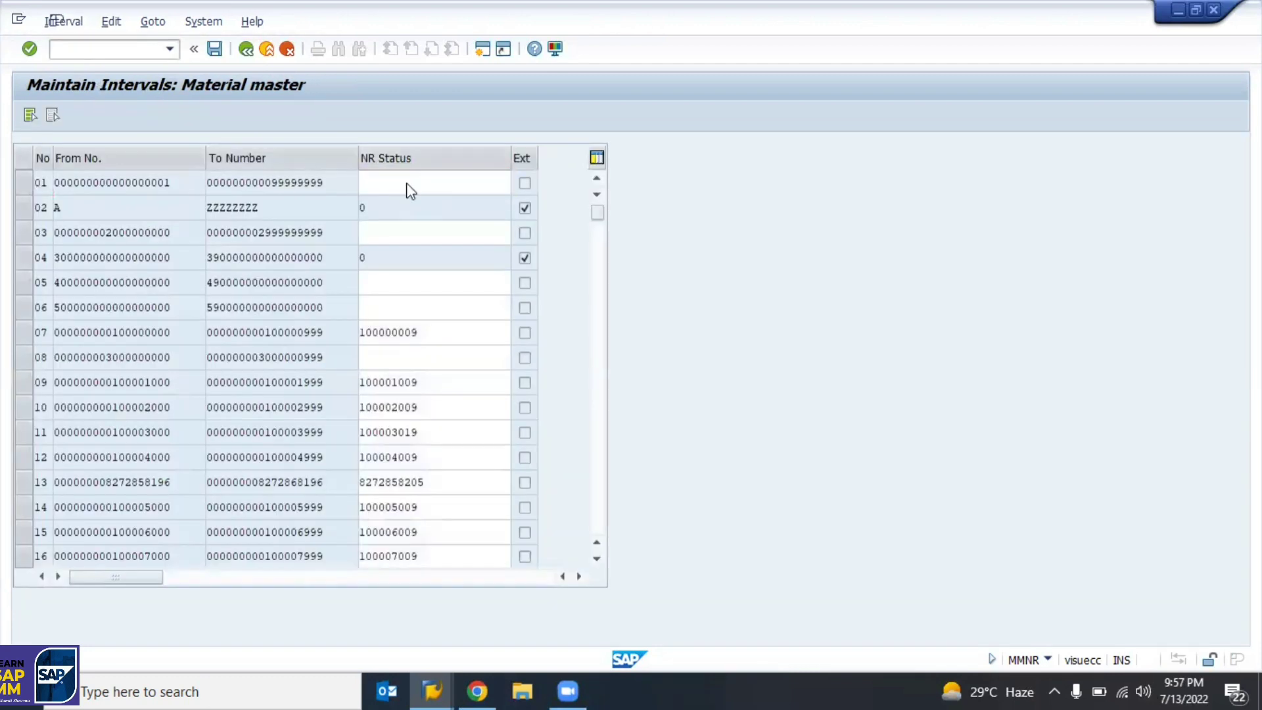
key("Return")
key("Return")
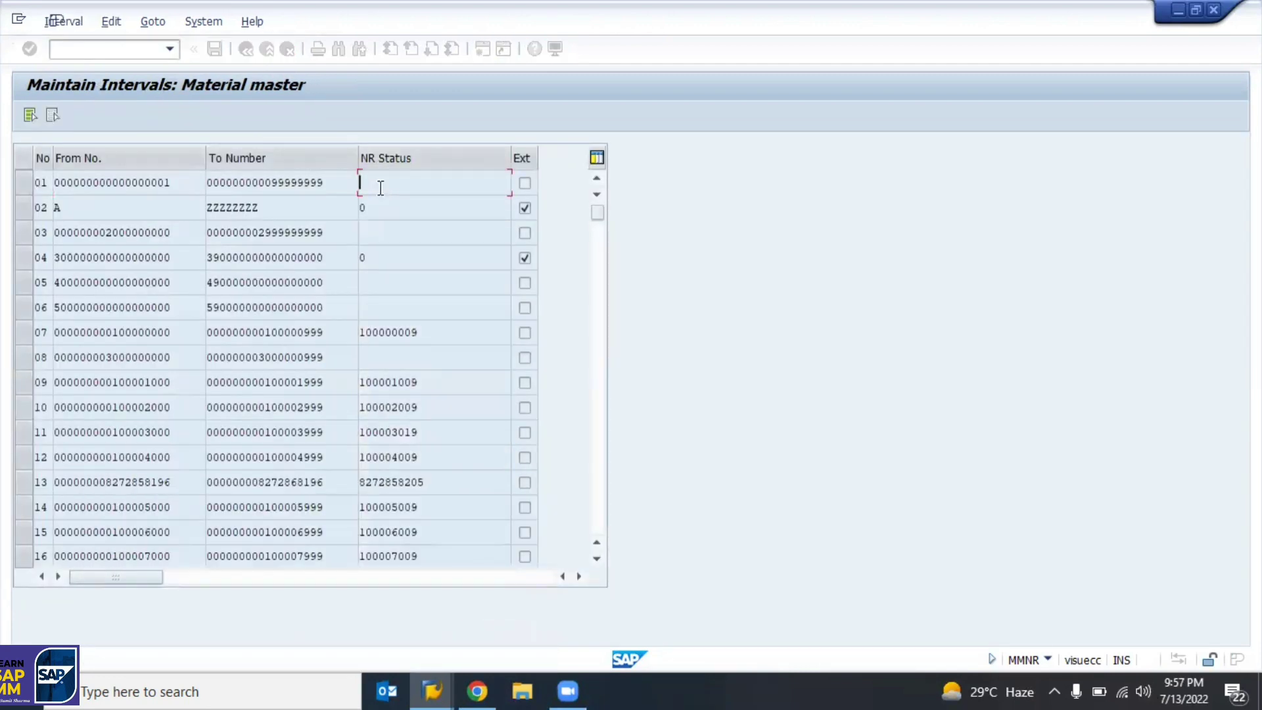
key("Return")
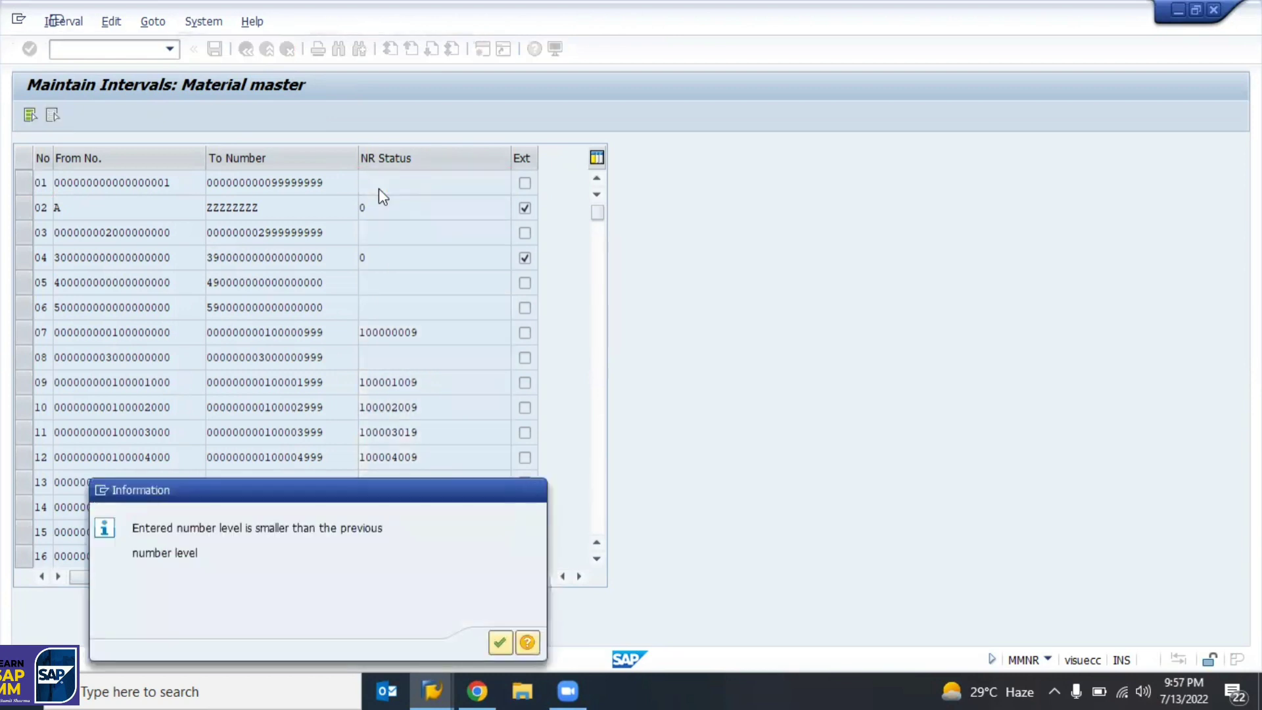
key("Return")
key("F3")
key("Return")
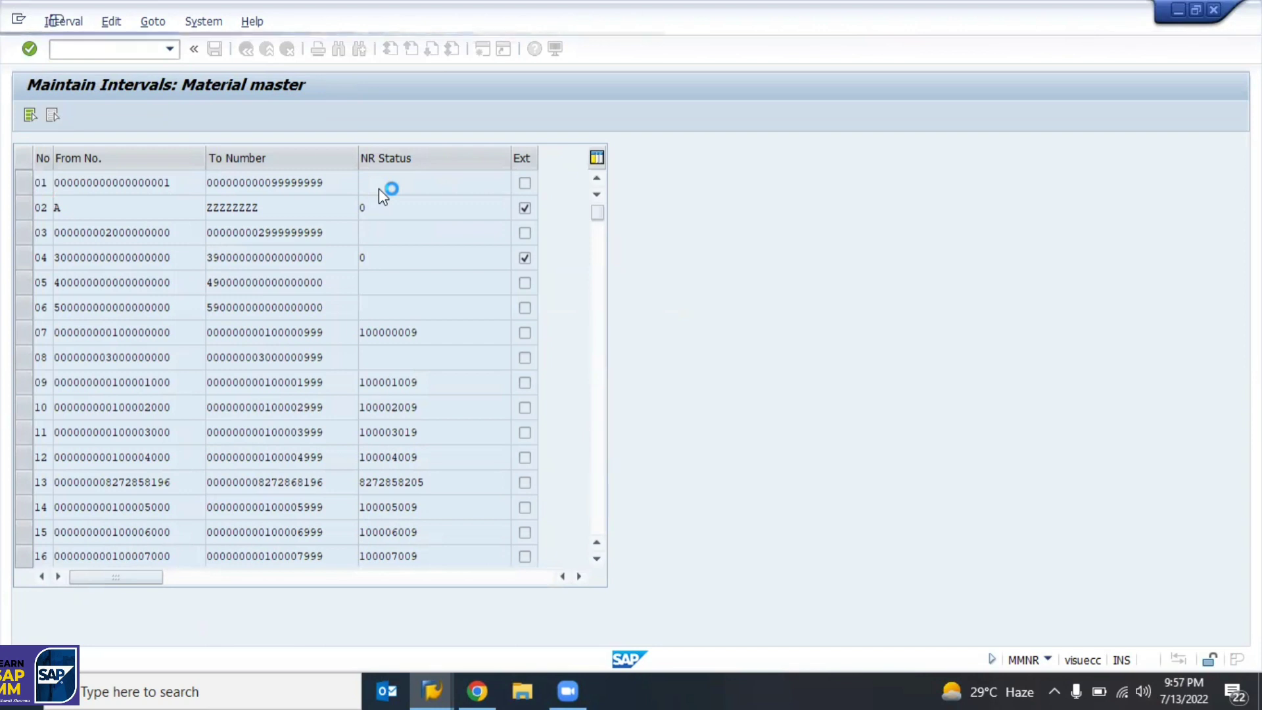
key("Return")
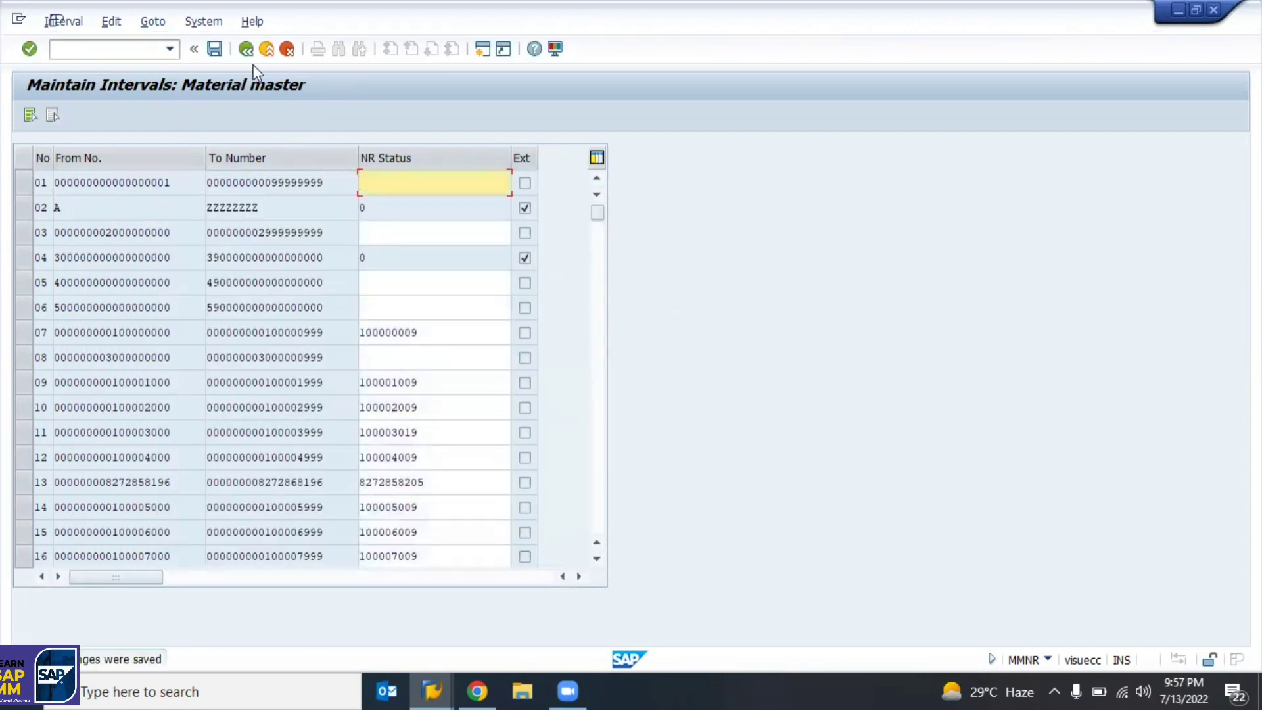
left_click(254, 58)
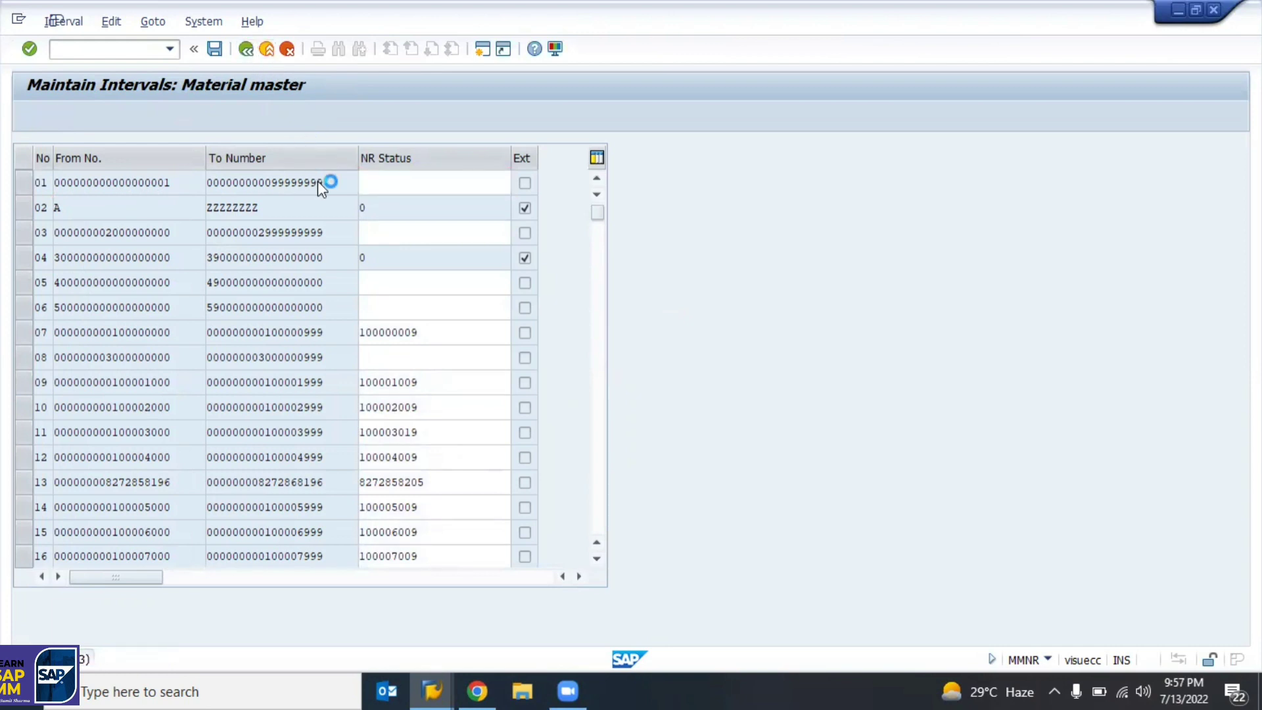
key("Return")
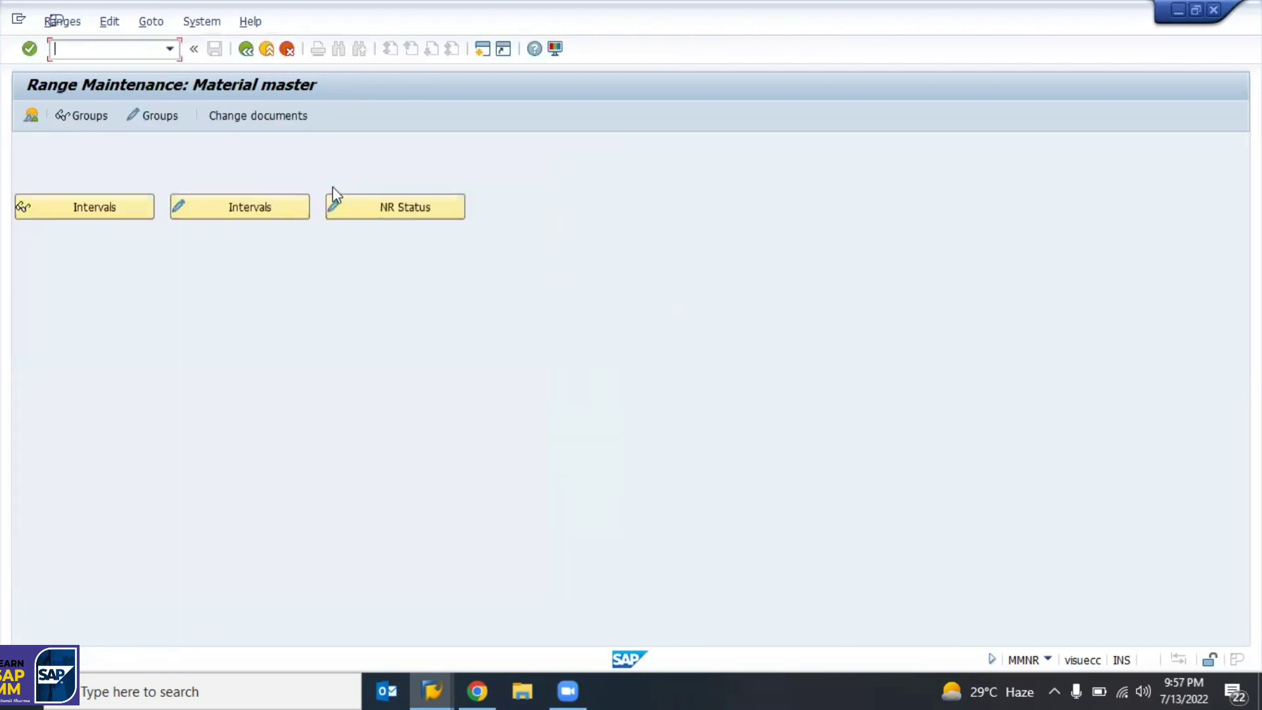
Open the intervals for editing and try to set interval 01's To number to 1.
left_click(239, 208)
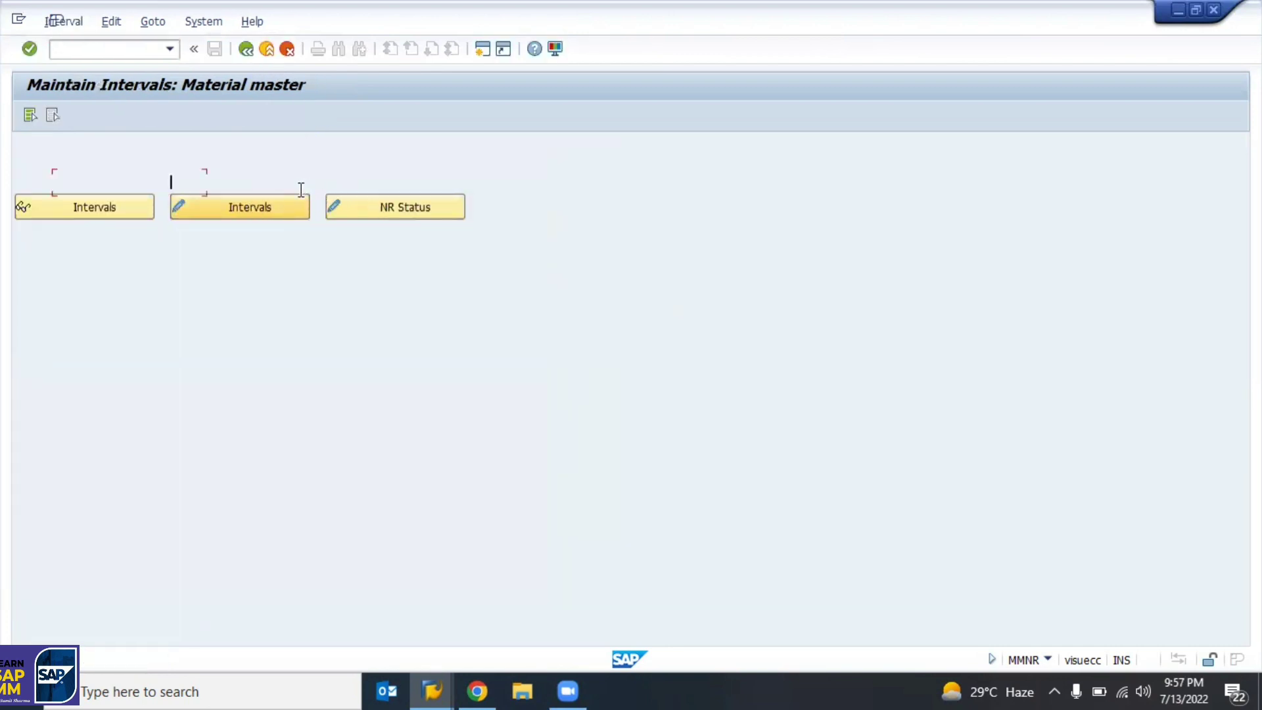
left_click(334, 183)
key("shift+Home")
key("Delete")
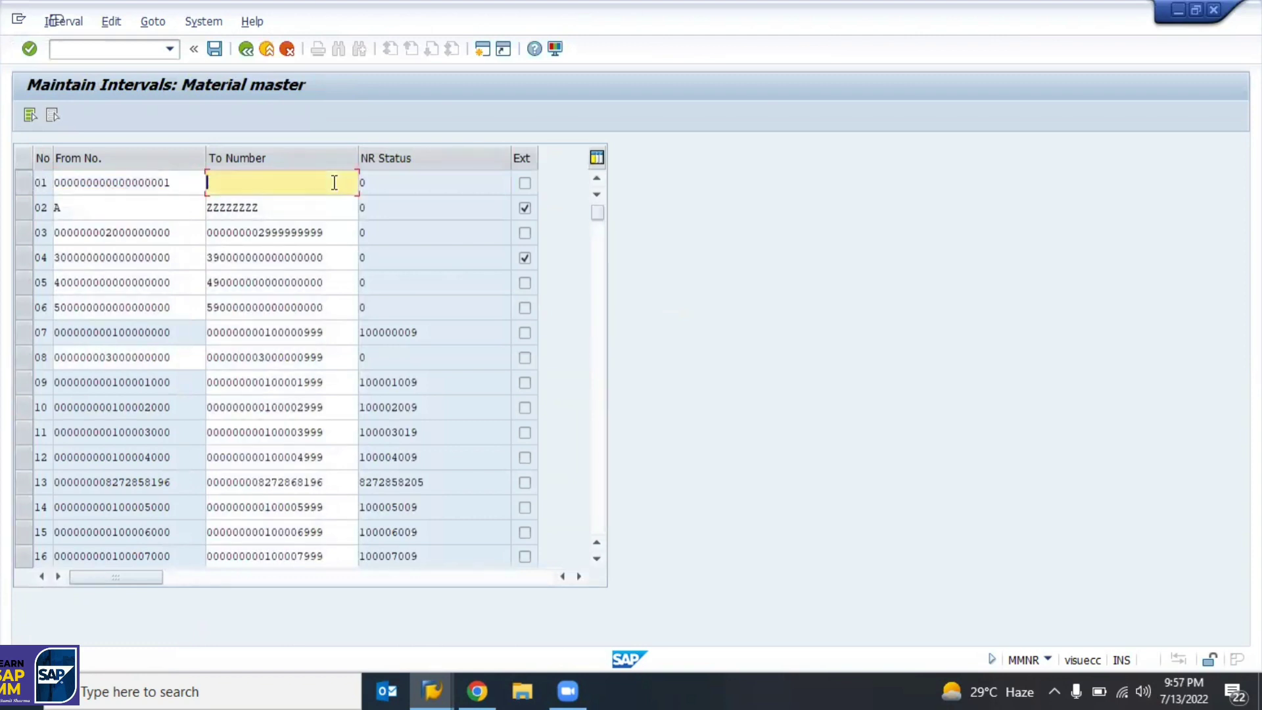
key("Return")
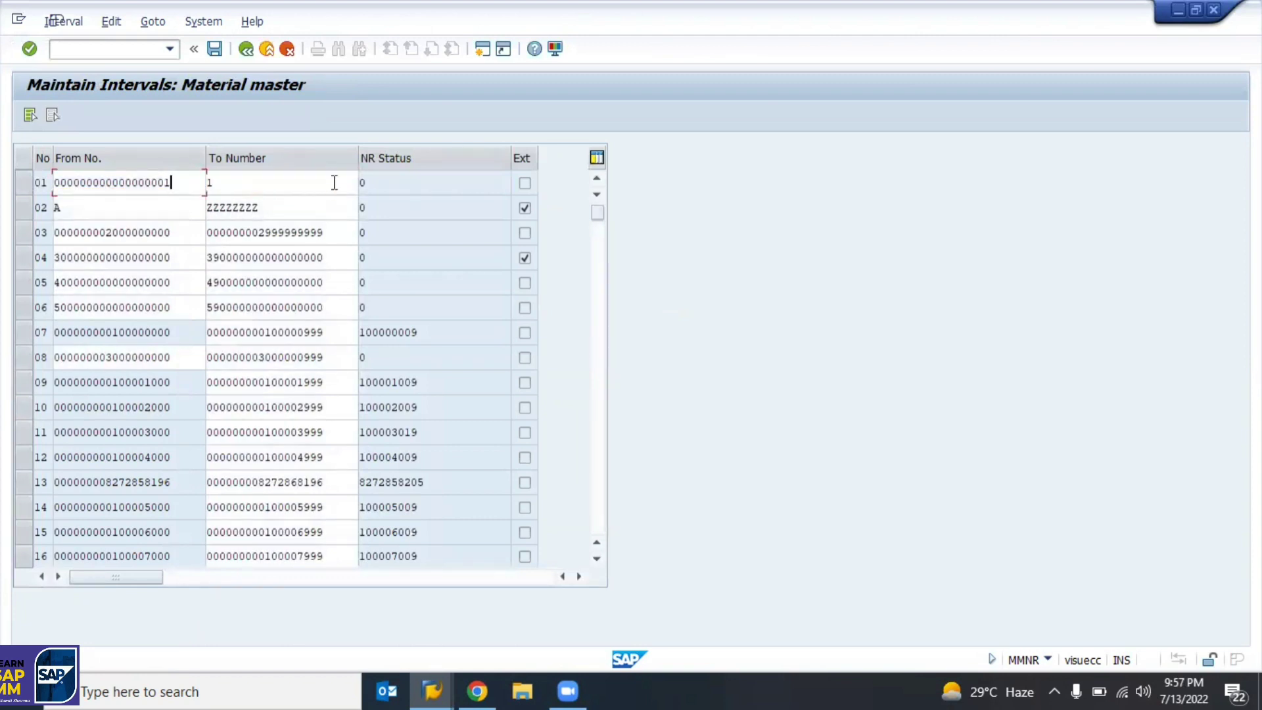
Set the To number of interval 01 to 2 and save the intervals.
left_click(334, 182)
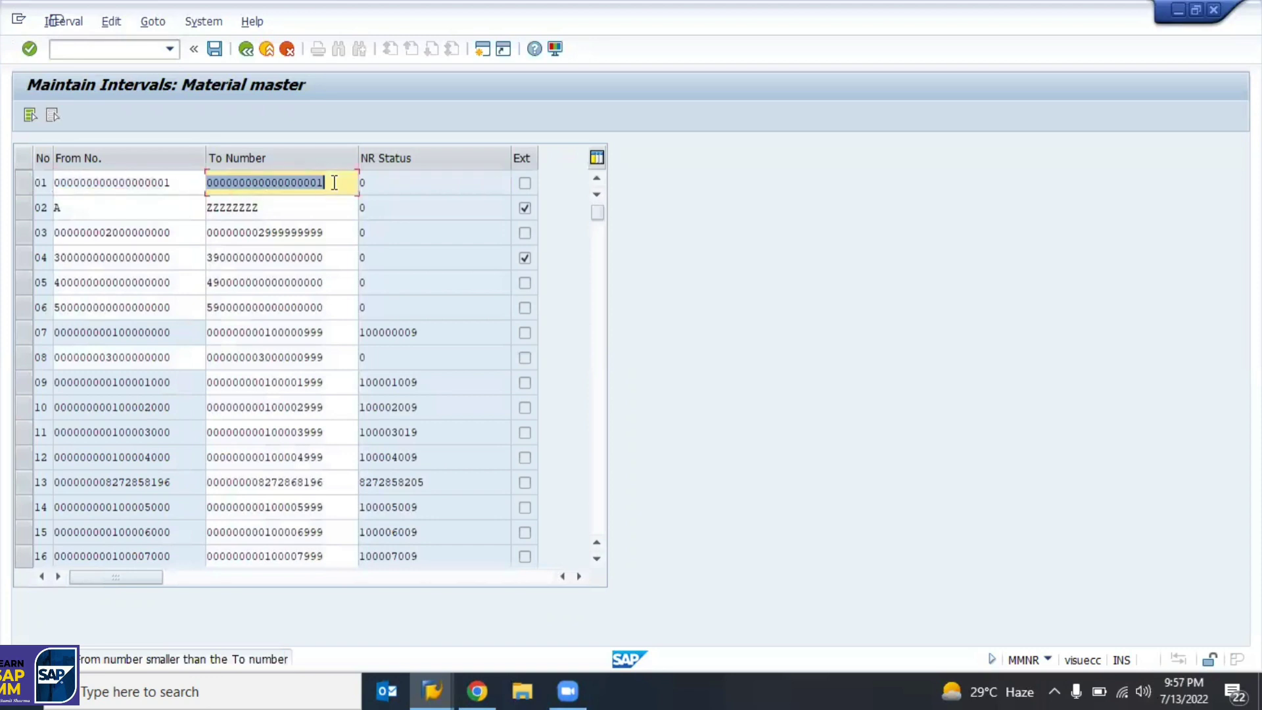
key("BackSpace")
type("2")
key("Return")
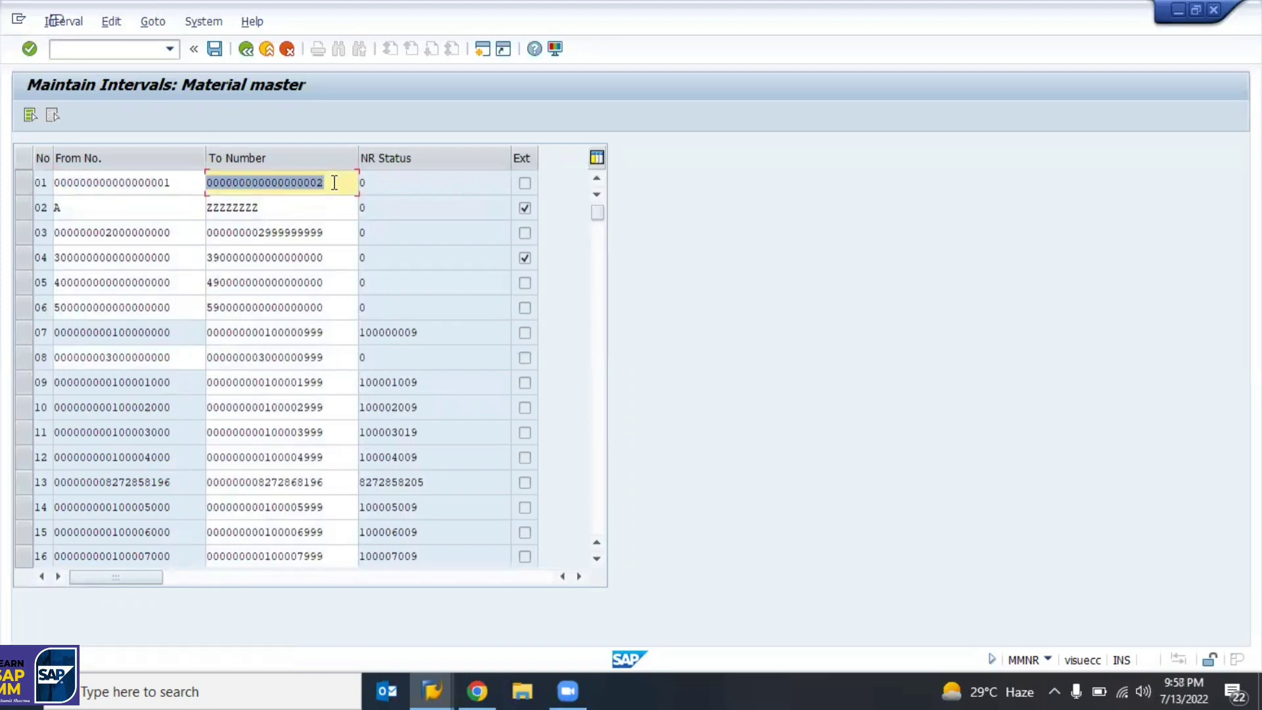
key("ctrl+s")
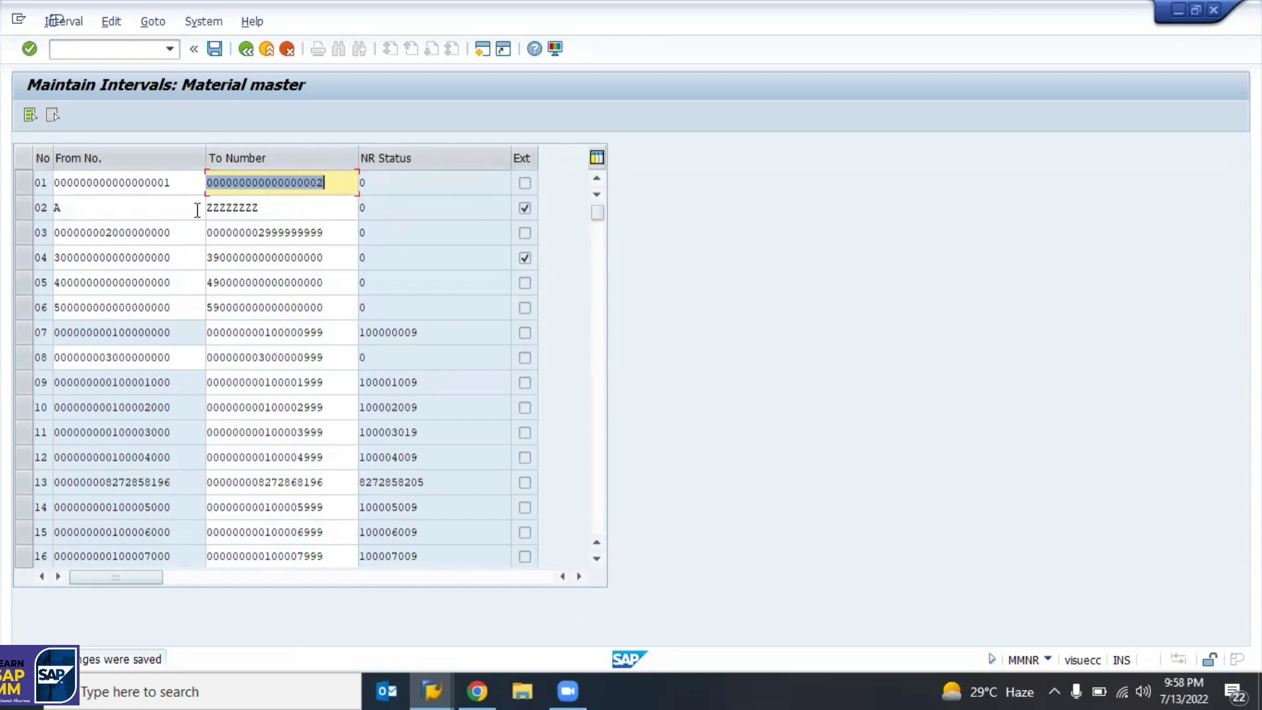
Examine interval 02 and its external numbering setting, and leave interval editing.
left_click(25, 209)
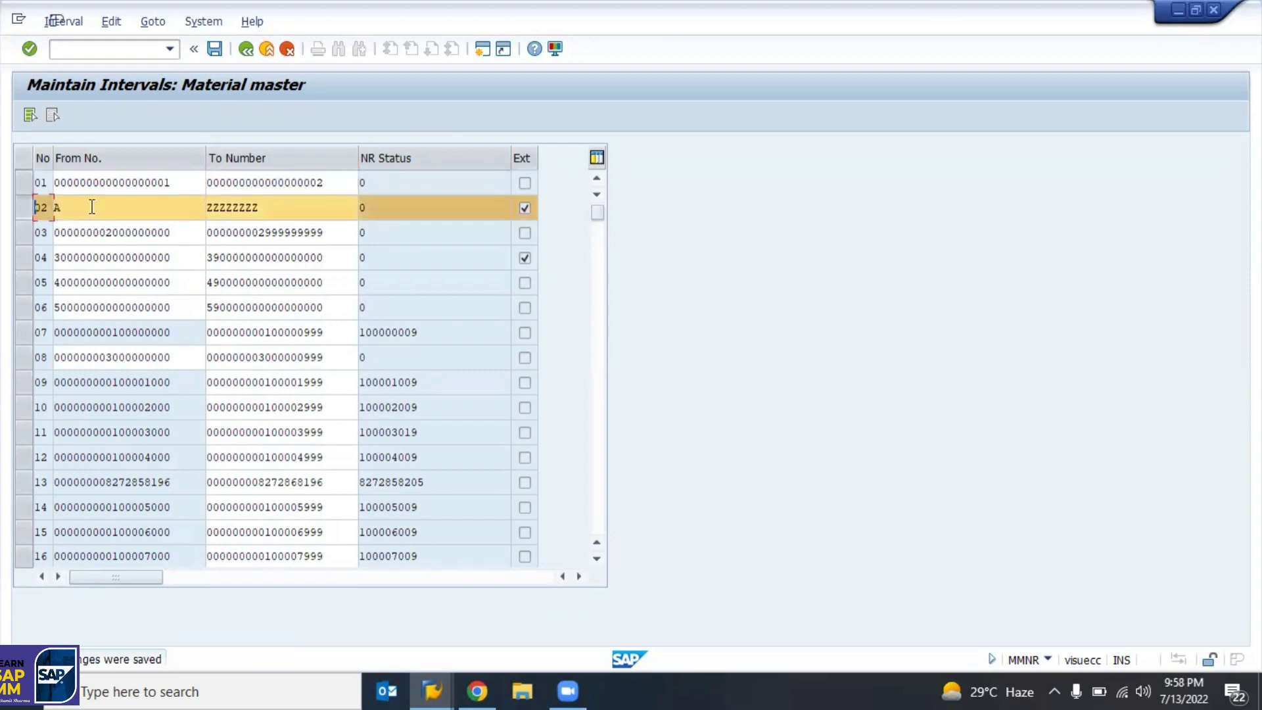
left_click(524, 208)
left_click(27, 207)
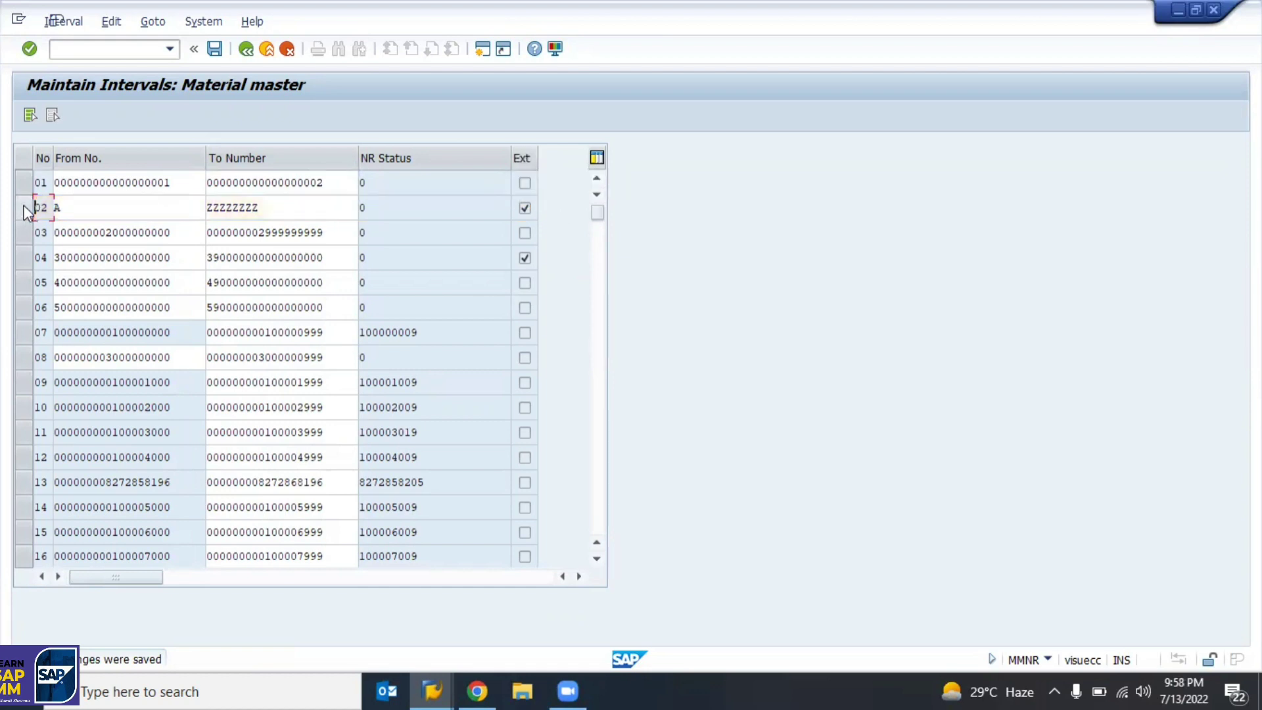
left_click(181, 182)
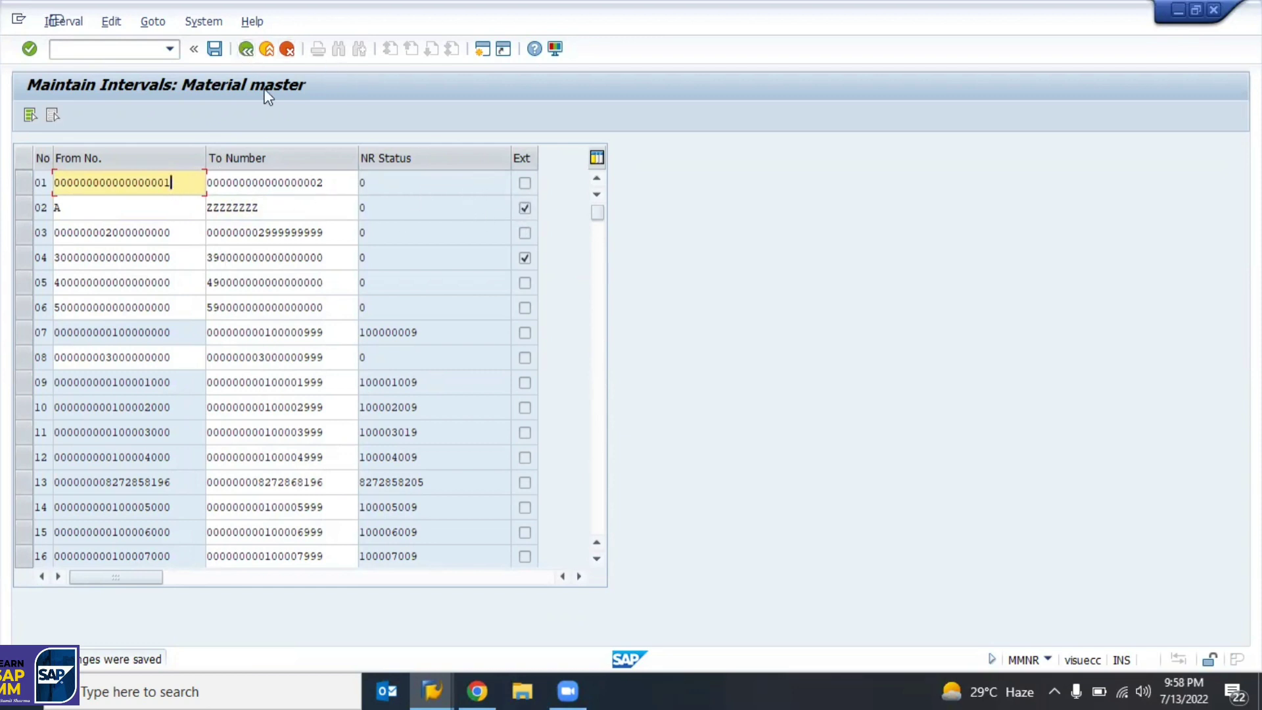
left_click(246, 53)
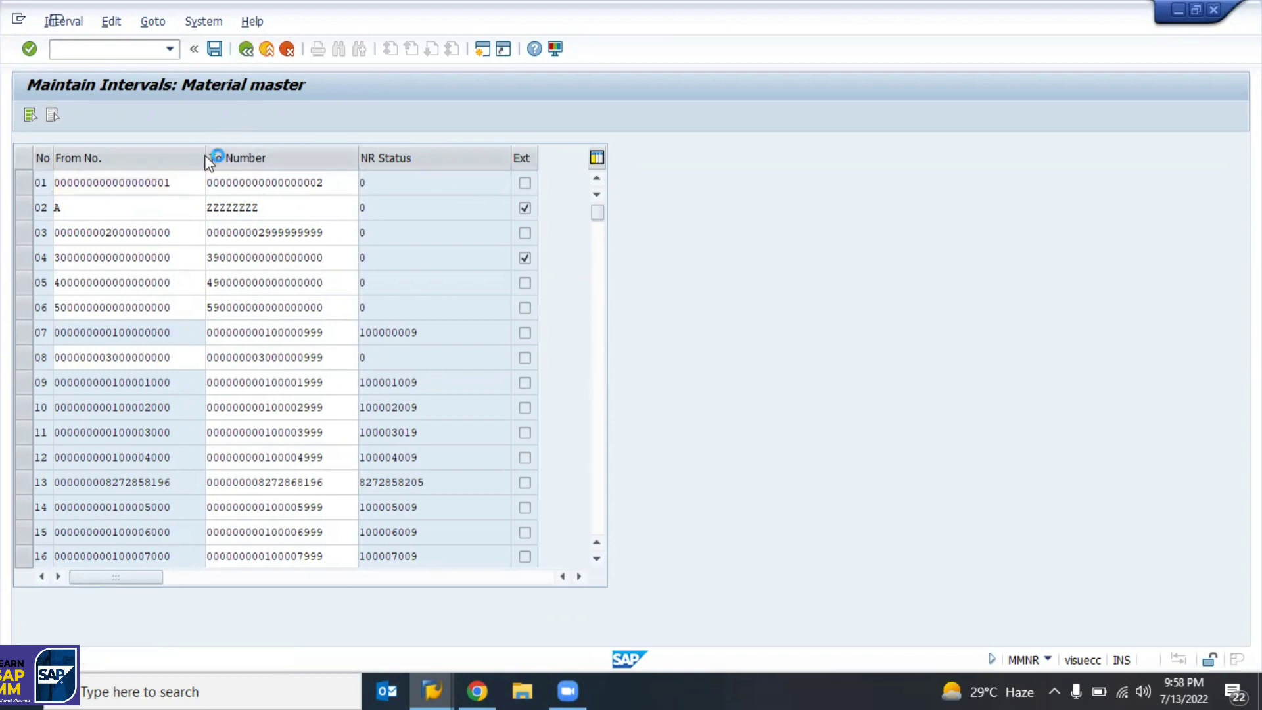
left_click(293, 421)
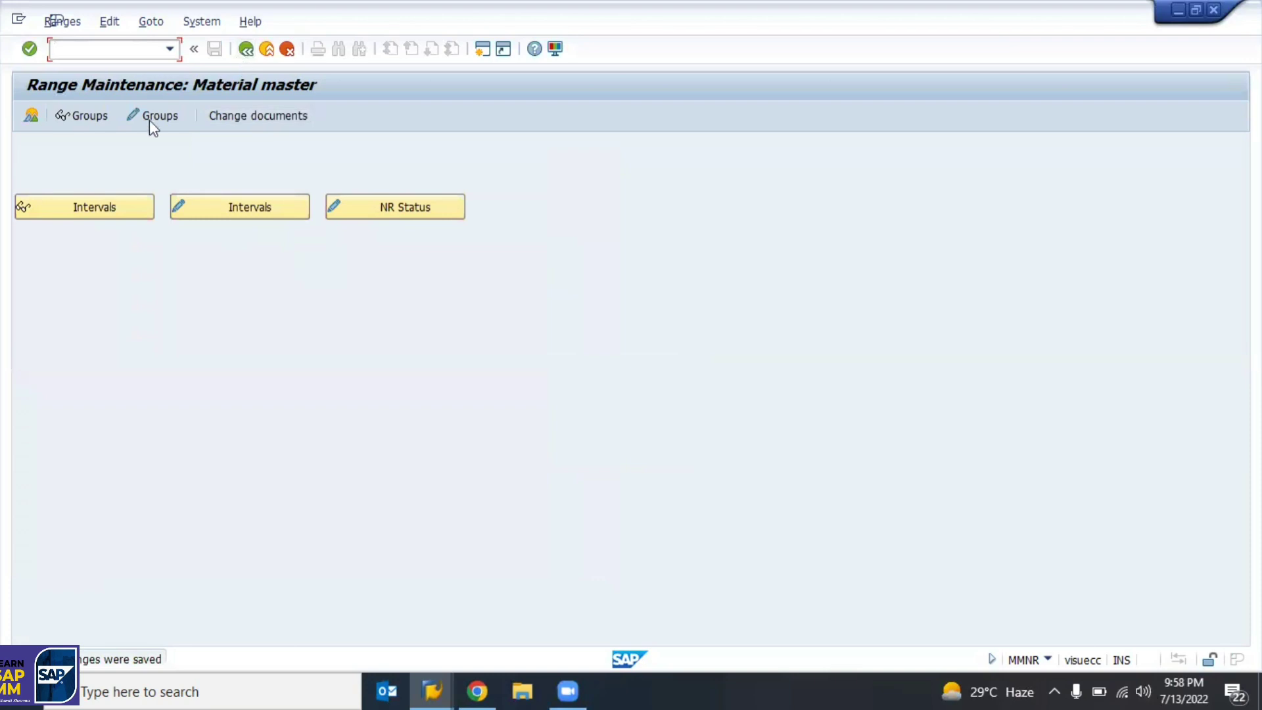
Open group maintenance and create a new number range group named Raw material.
left_click(132, 119)
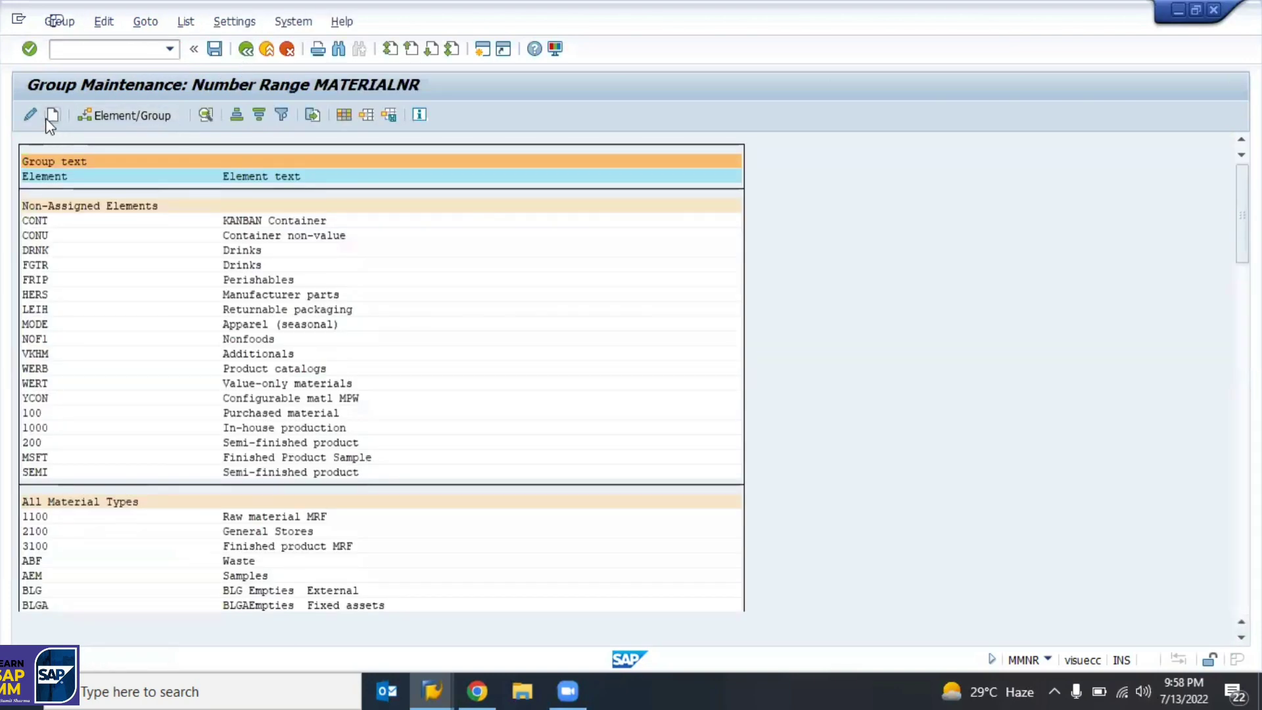
left_click(92, 128)
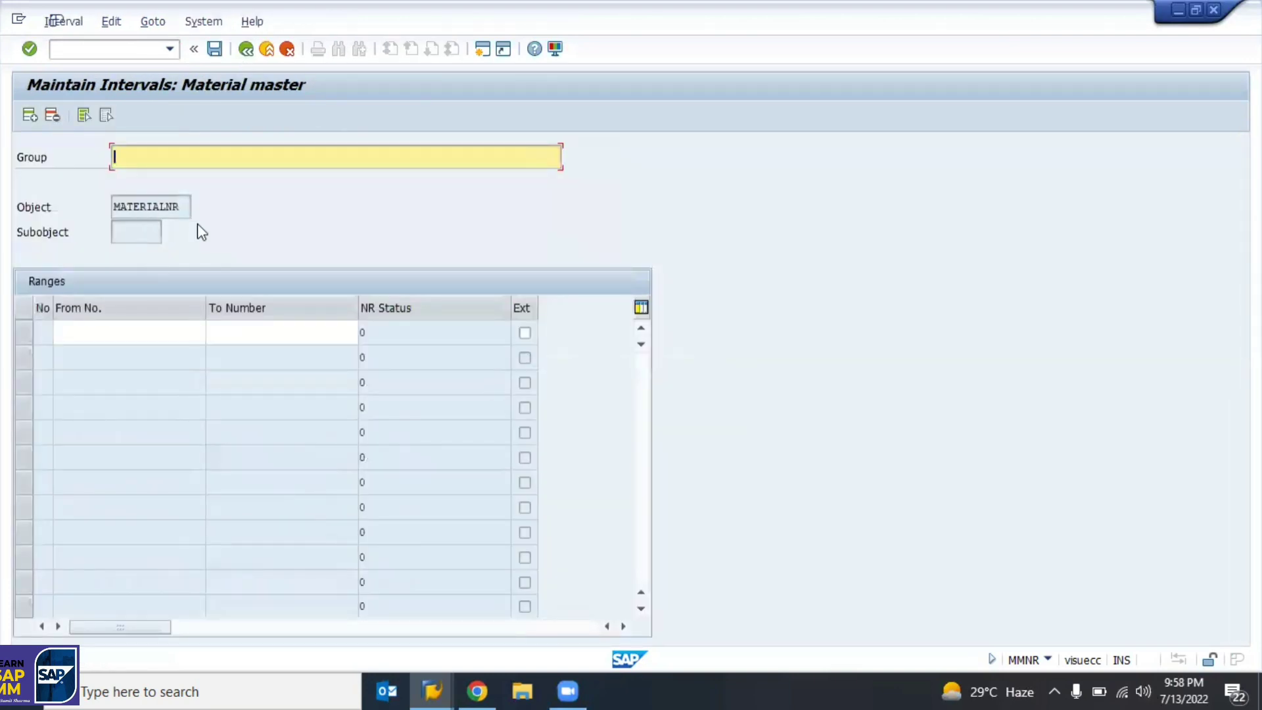
type("Raw material")
left_click(117, 334)
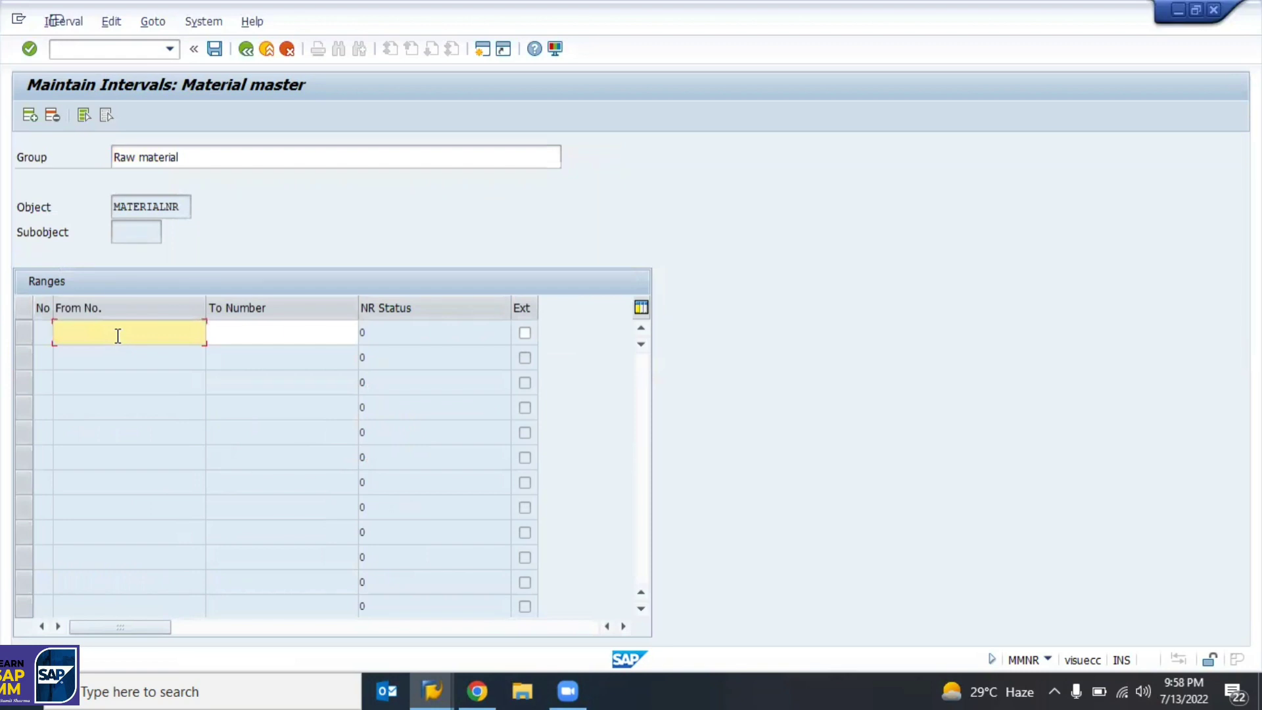
type("1100")
double_click(117, 336)
left_click(118, 336)
key("BackSpace")
key("BackSpace")
key("BackSpace")
key("BackSpace")
key("BackSpace")
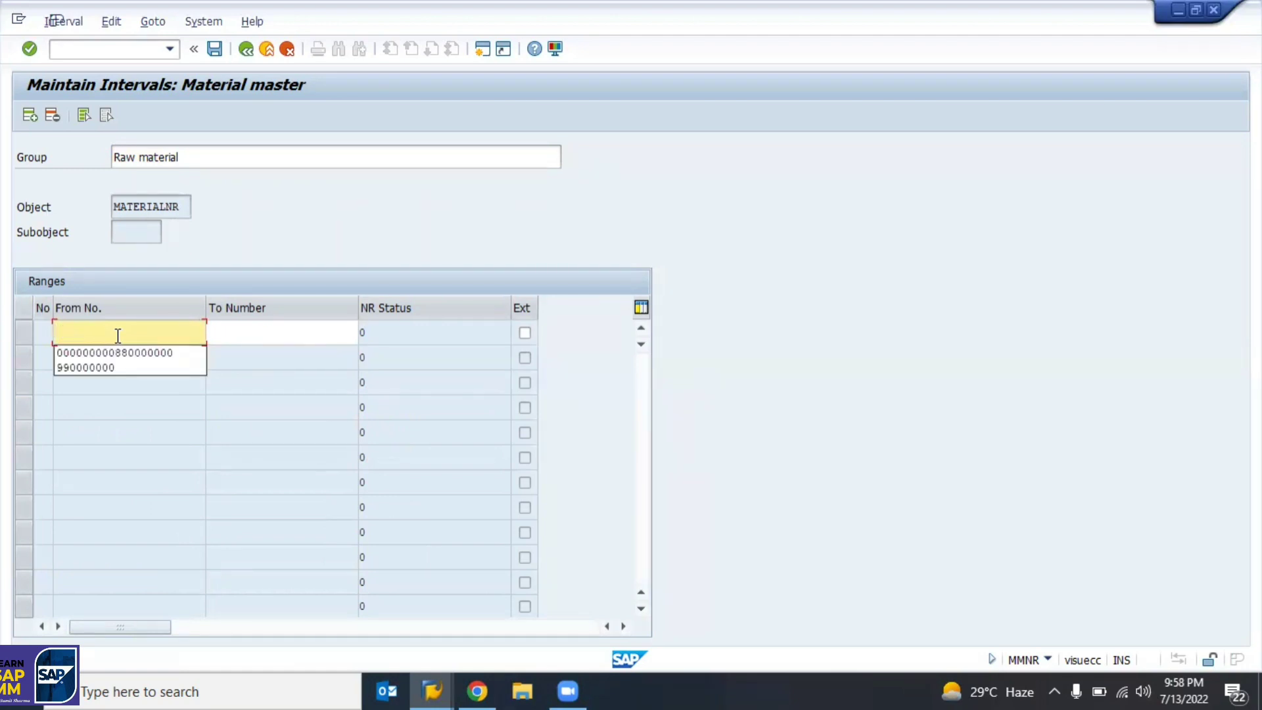
Give the Raw material group an interval from 10000 to 19999, save it and return to group maintenance.
type("10000")
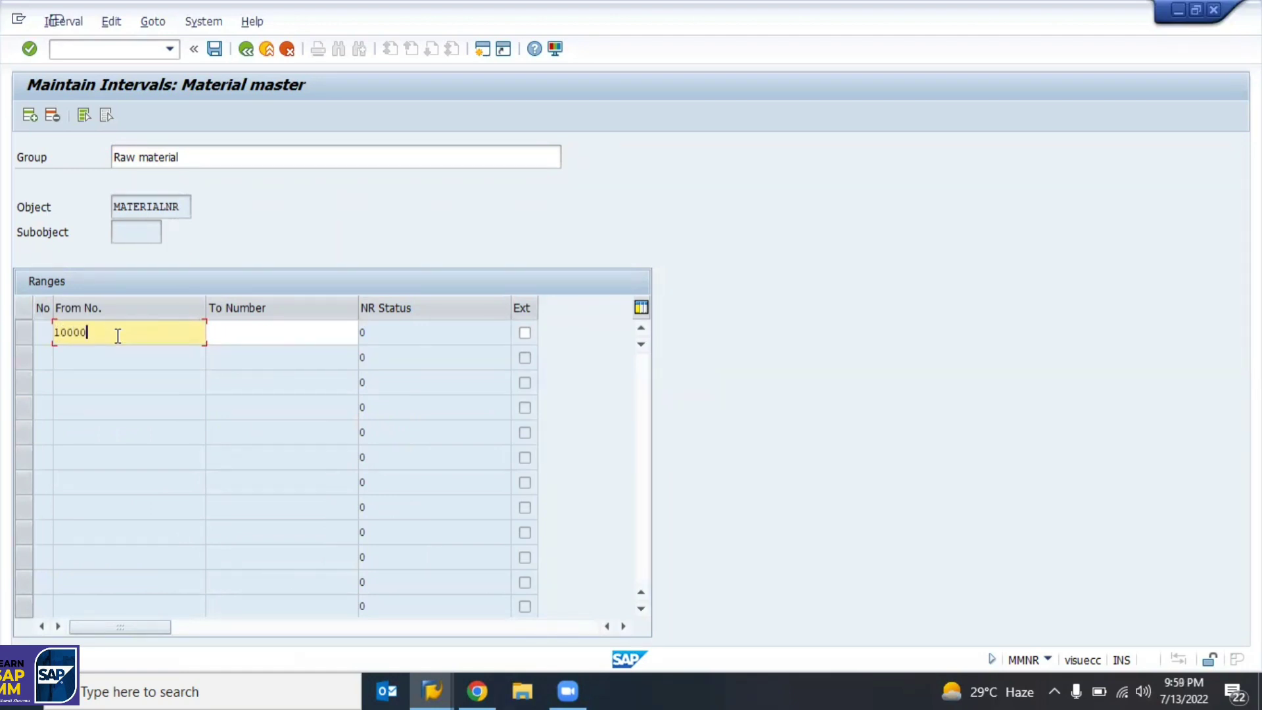
key("Tab")
type("10000")
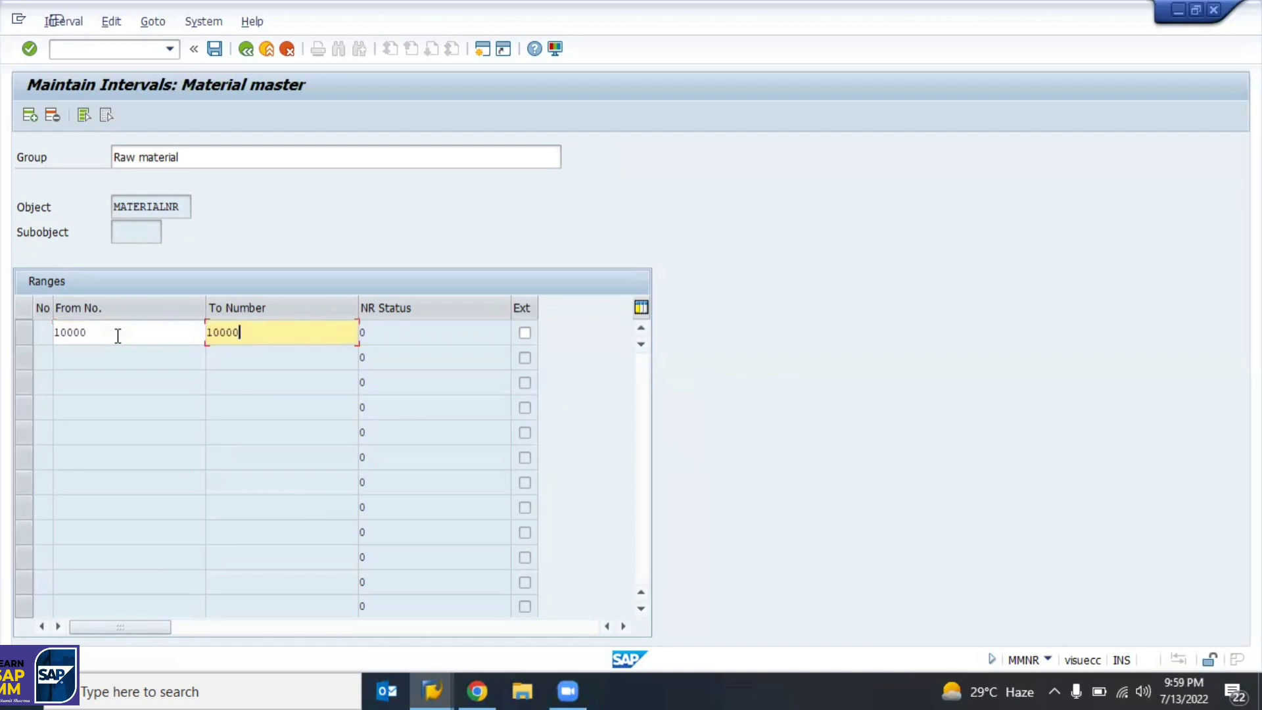
key("BackSpace")
key("BackSpace")
key("BackSpace")
key("Return")
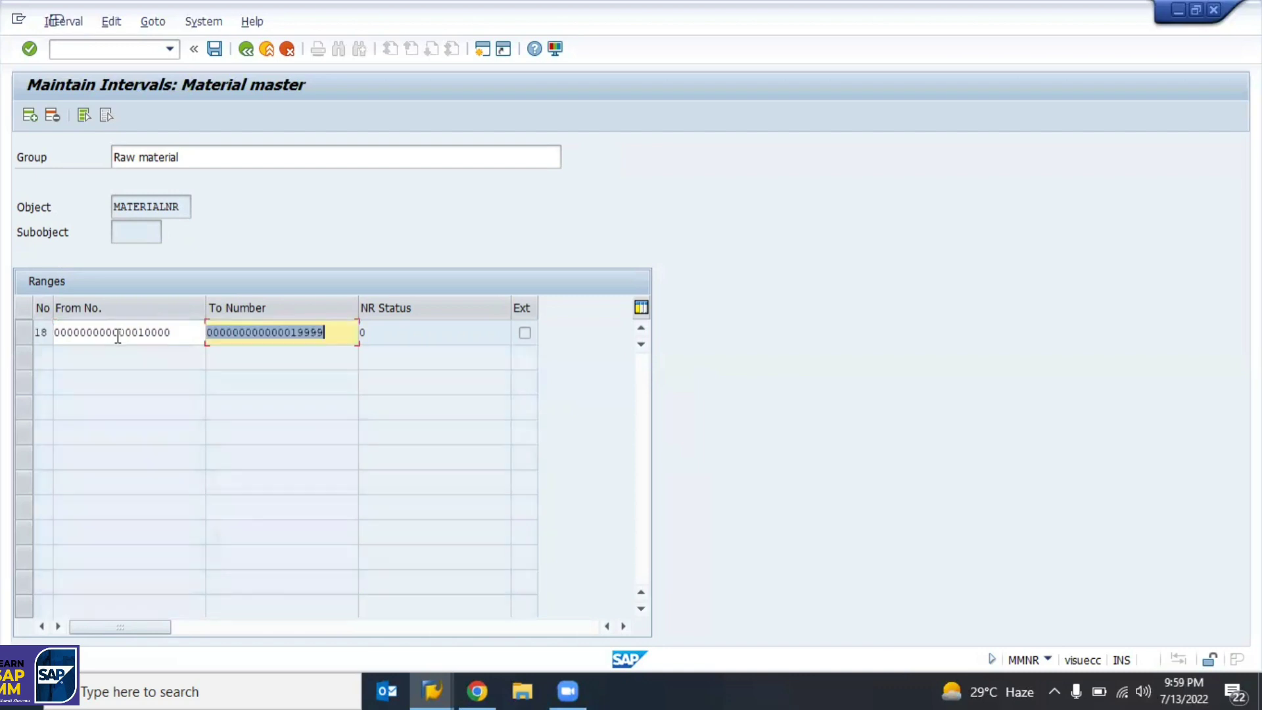
left_click(214, 49)
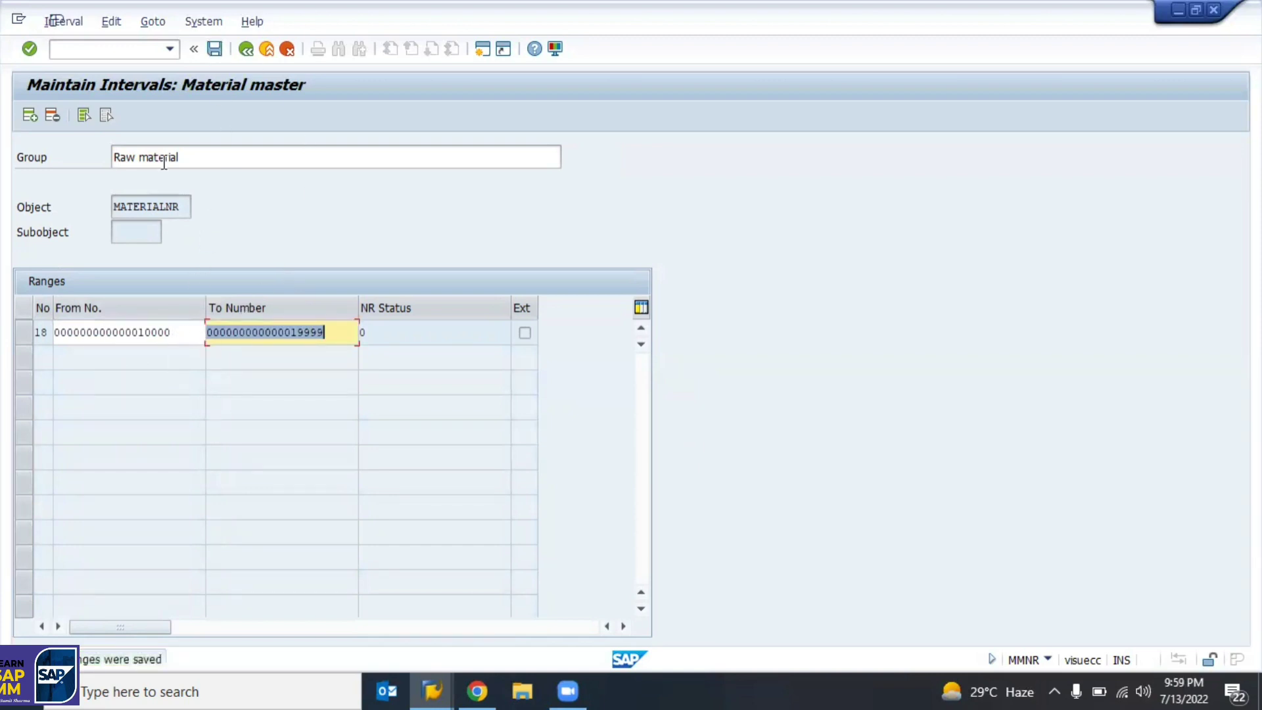
left_click(246, 50)
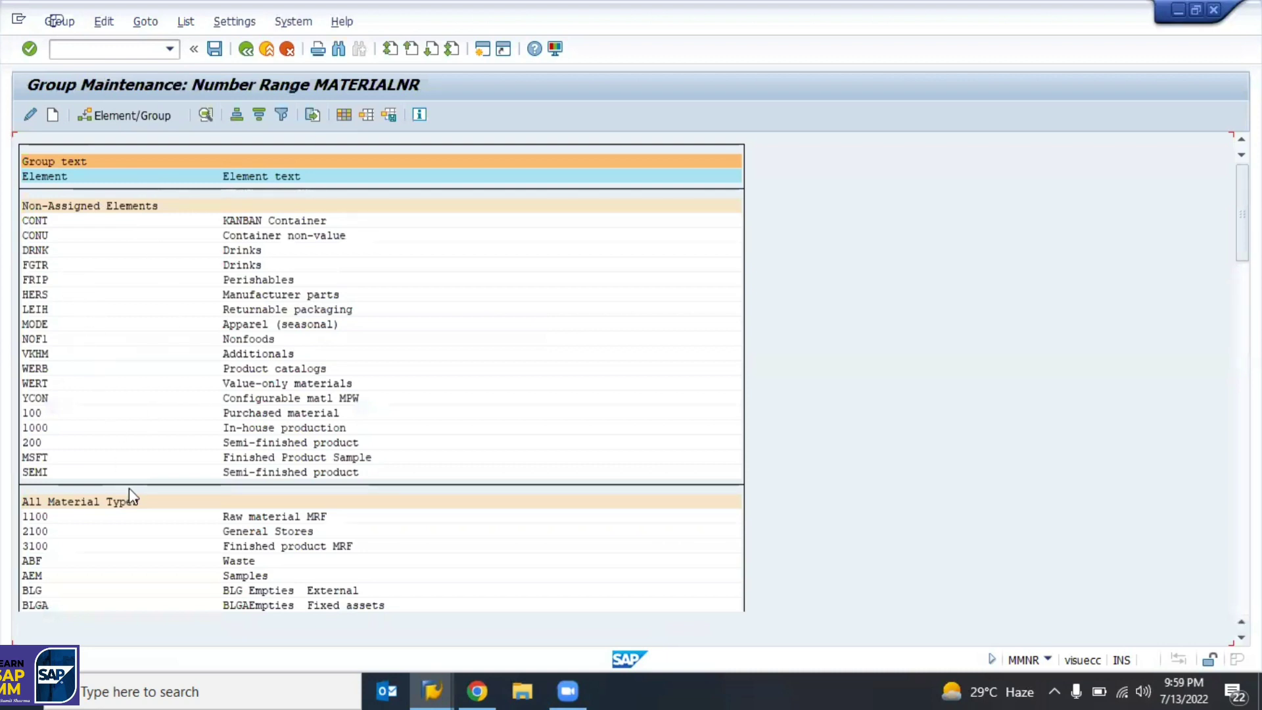
Assign element 1100, Raw material MRF, to the Raw material number range group and review the group list.
left_click(264, 517)
left_click(38, 518)
left_click(113, 118)
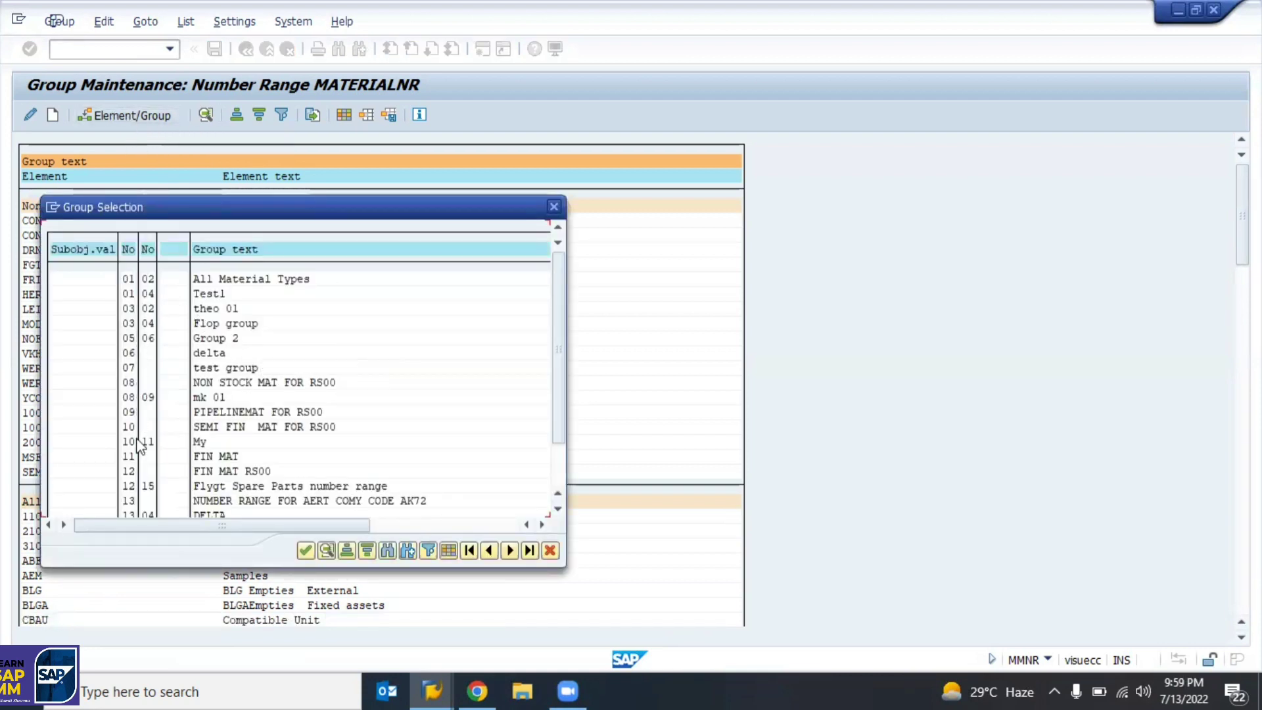
scroll(140, 473, "down", 5)
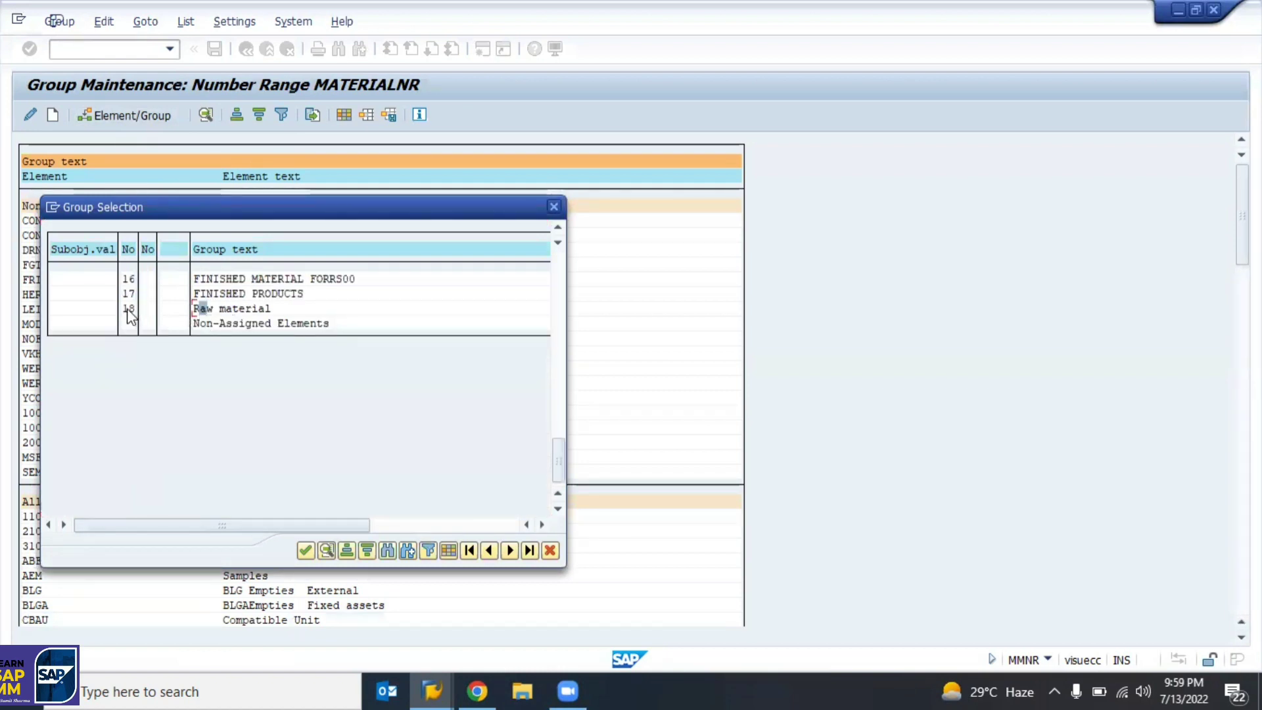
left_click(195, 313)
left_click(306, 551)
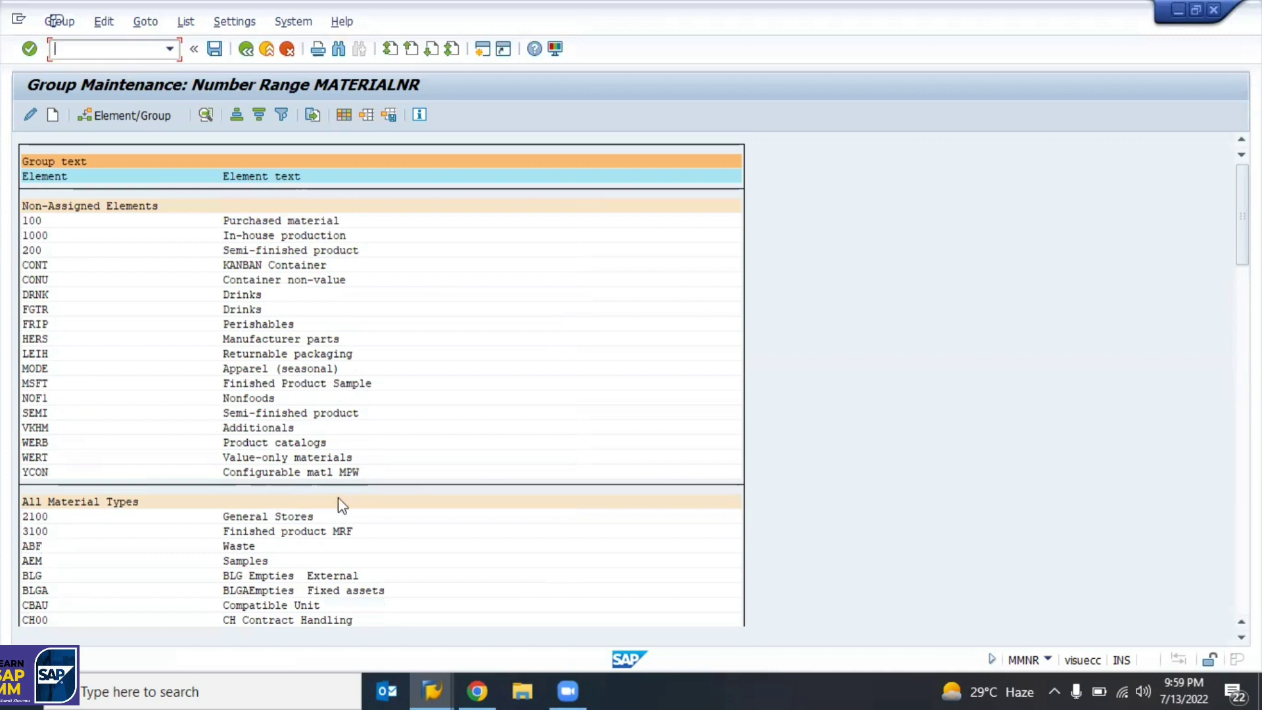
scroll(355, 507, "down", 10)
scroll(356, 507, "down", 20)
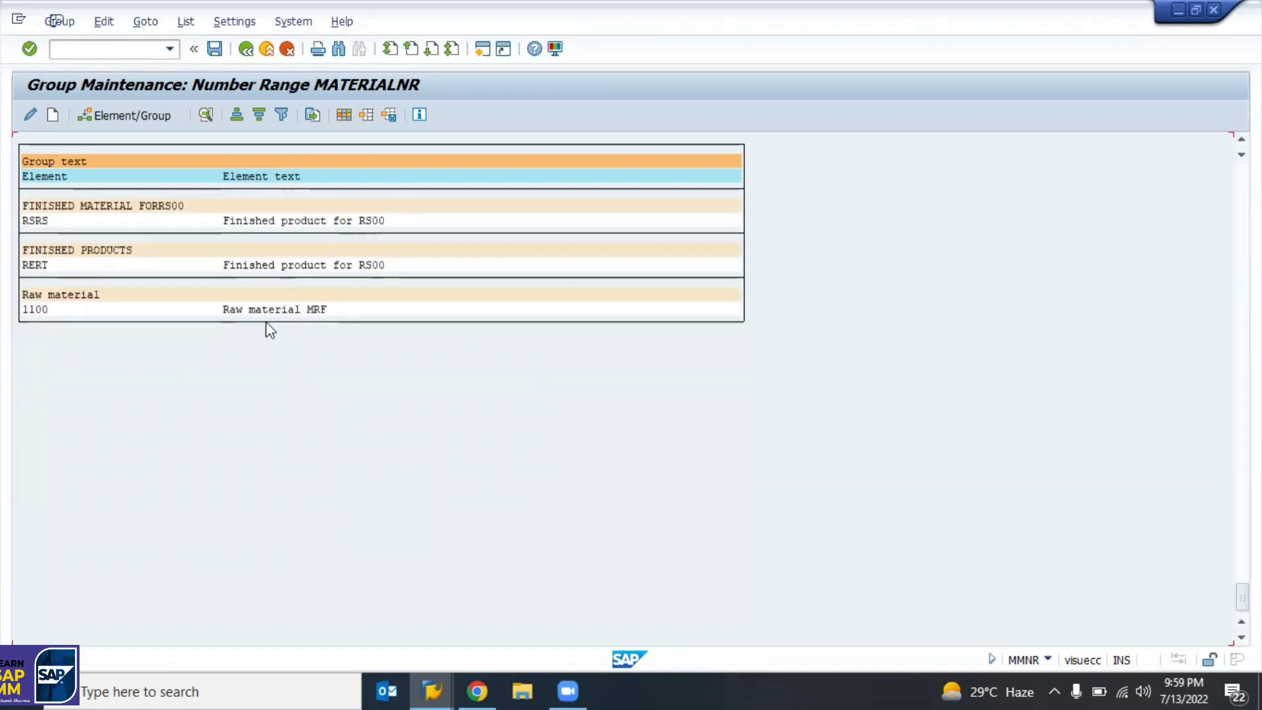
scroll(102, 309, "up", 1)
scroll(102, 306, "up", 3)
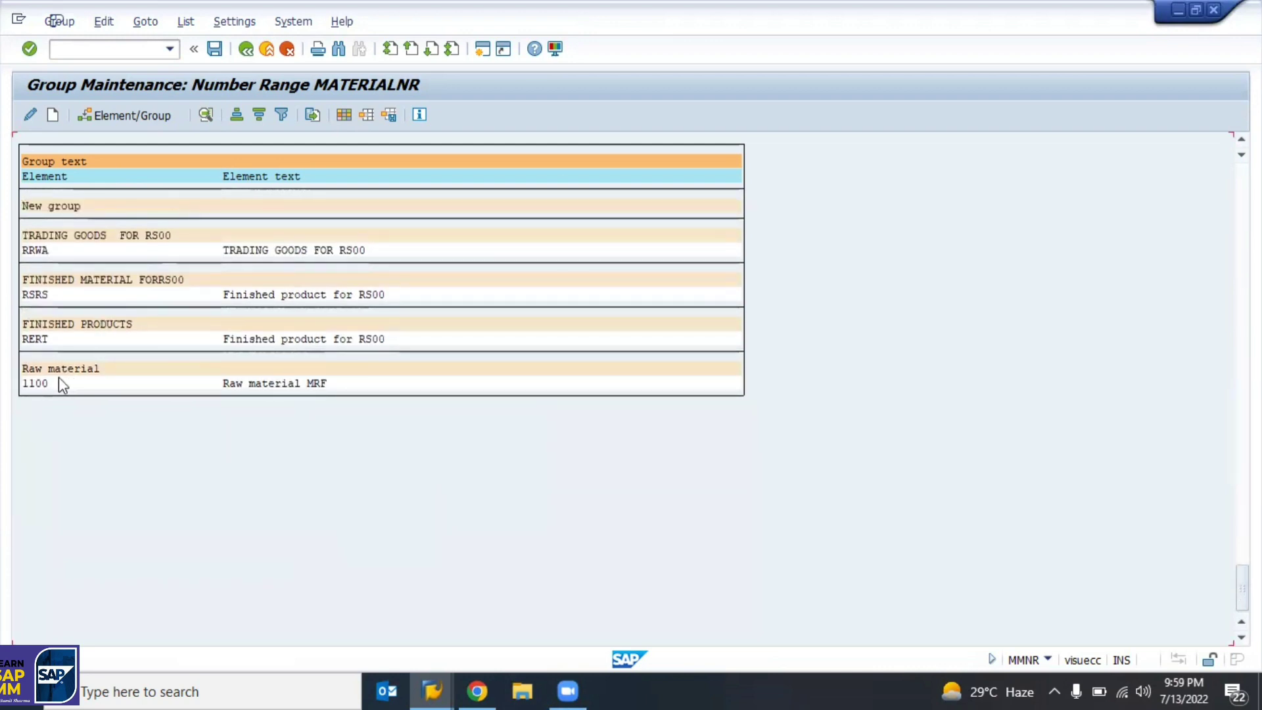
scroll(59, 381, "up", 20)
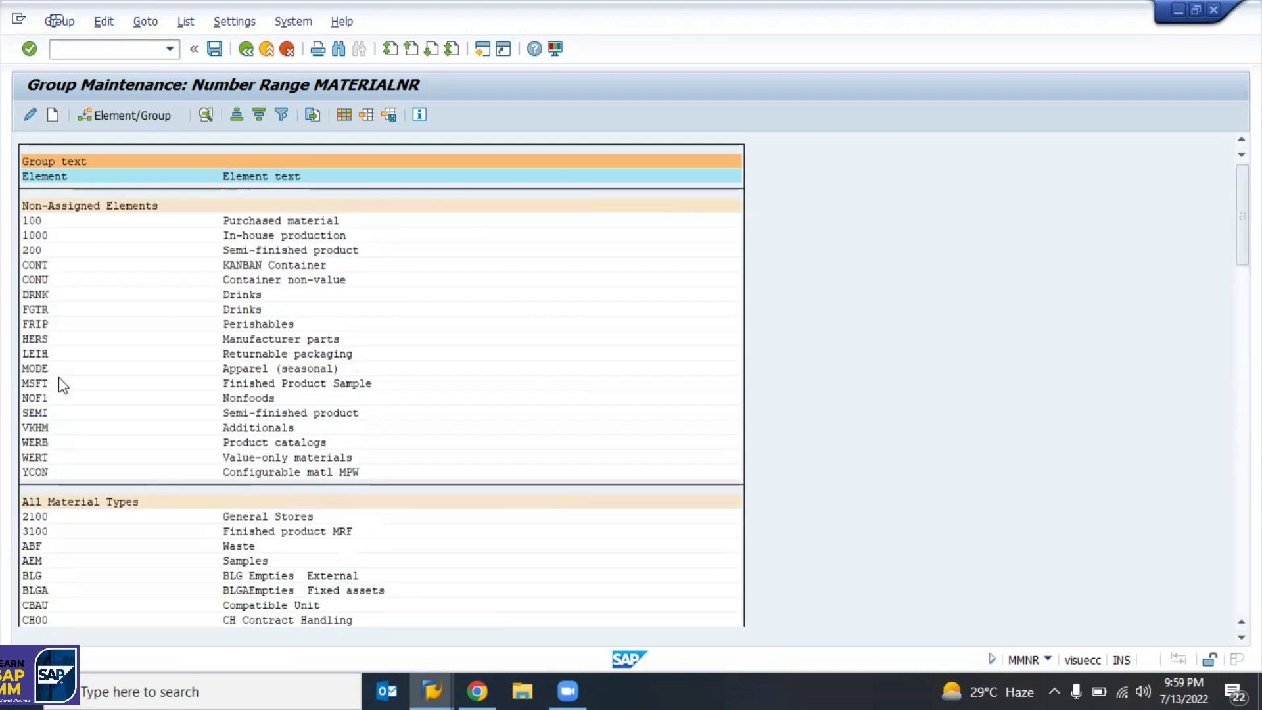
Save the group assignment and start a new number range group named Finished Goods.
left_click(53, 115)
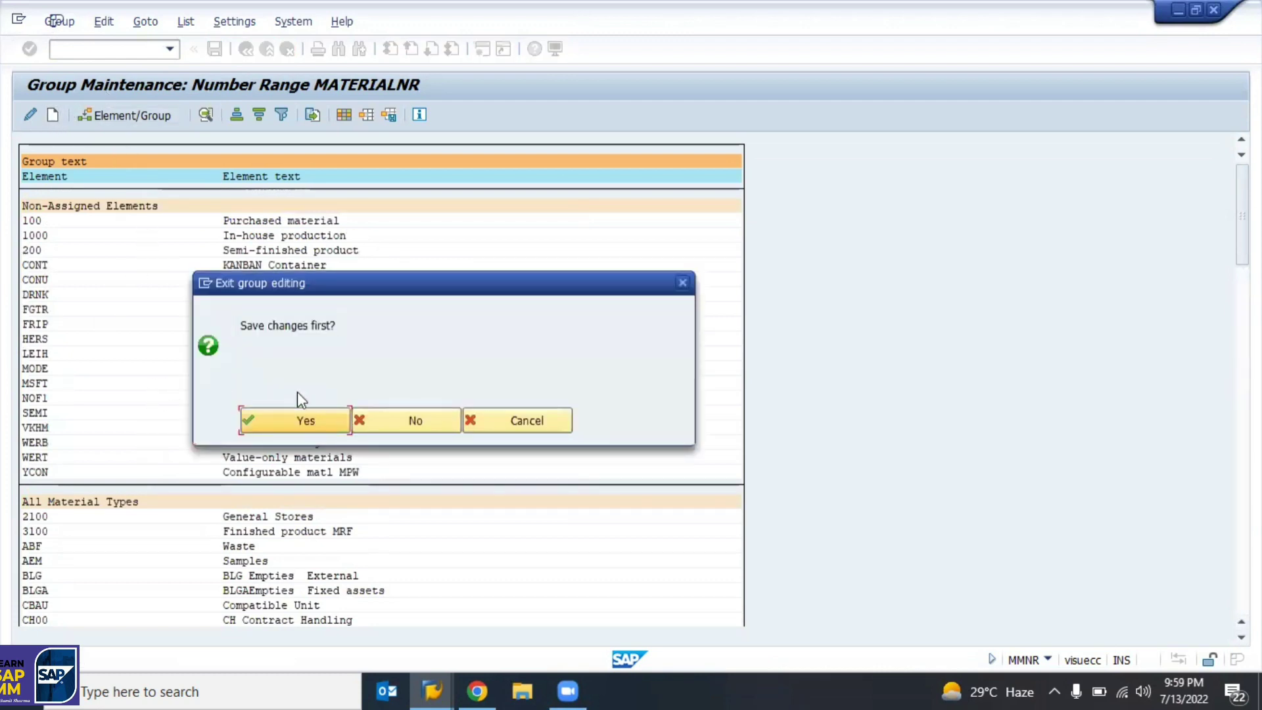
left_click(297, 420)
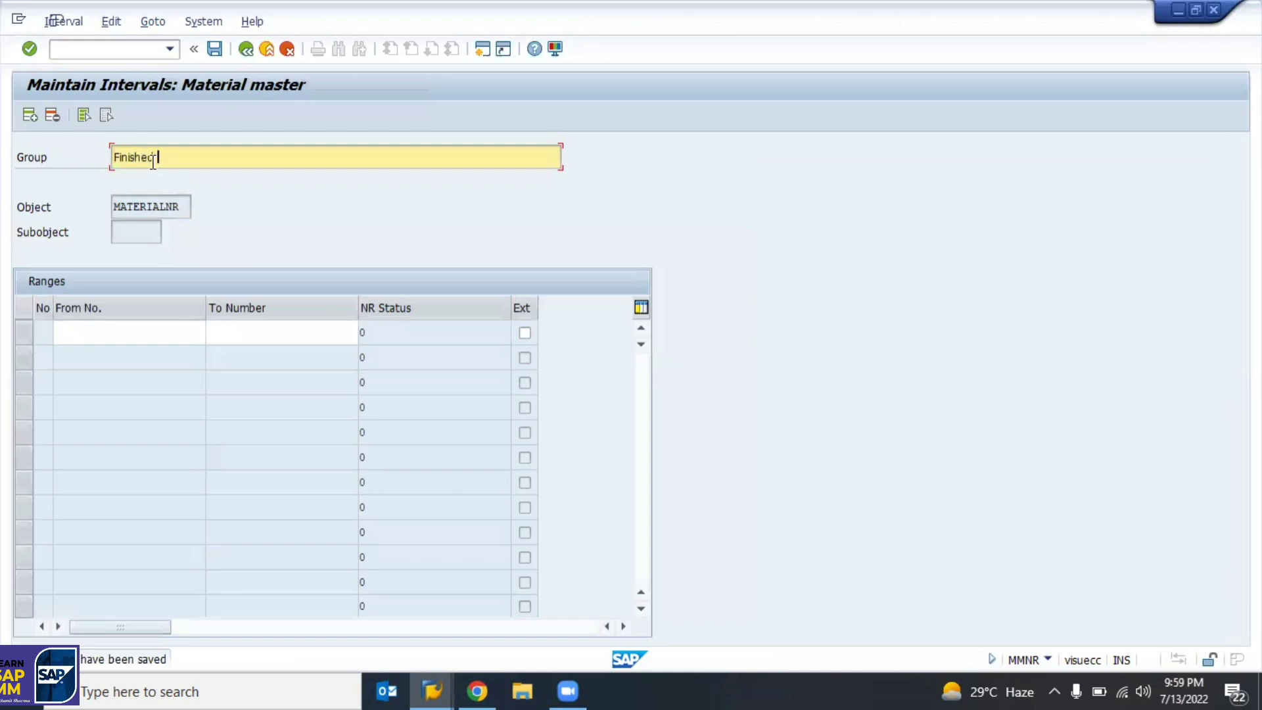
type("Finished Goods")
key("Tab")
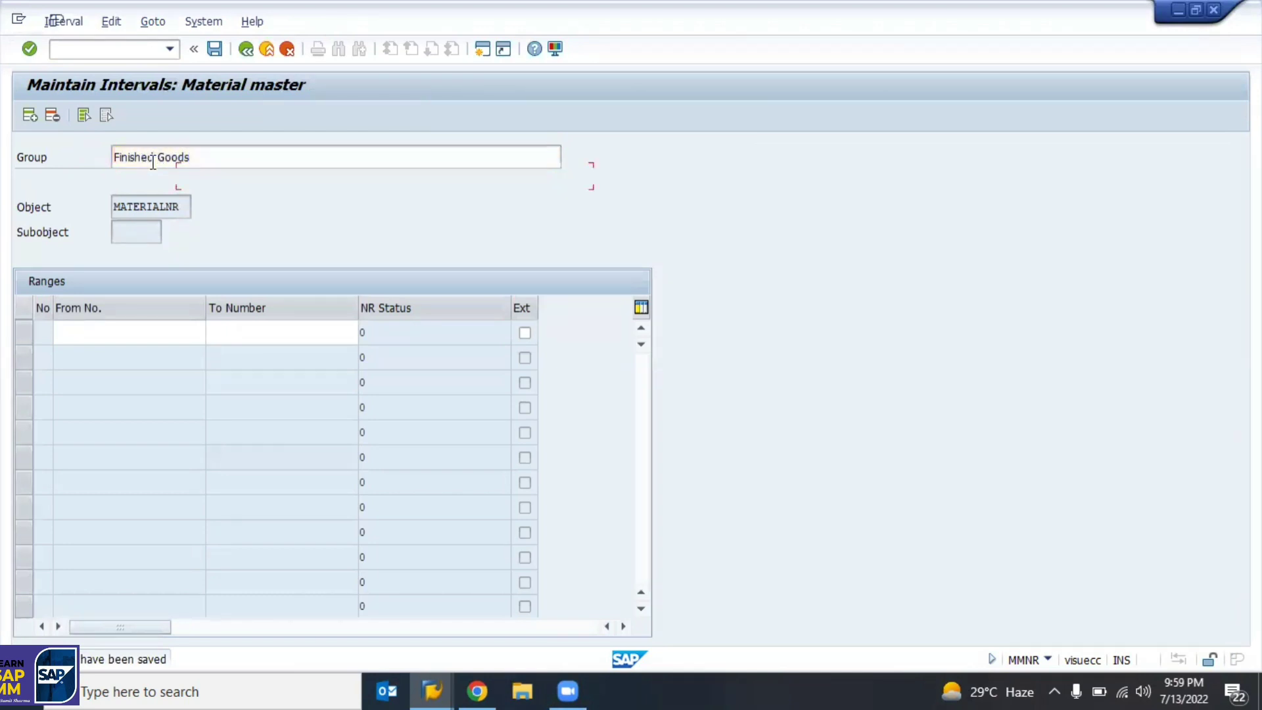
Enter an interval from 10000 to 19999 for the Finished Goods group.
left_click(101, 331)
type("10000")
key("Tab")
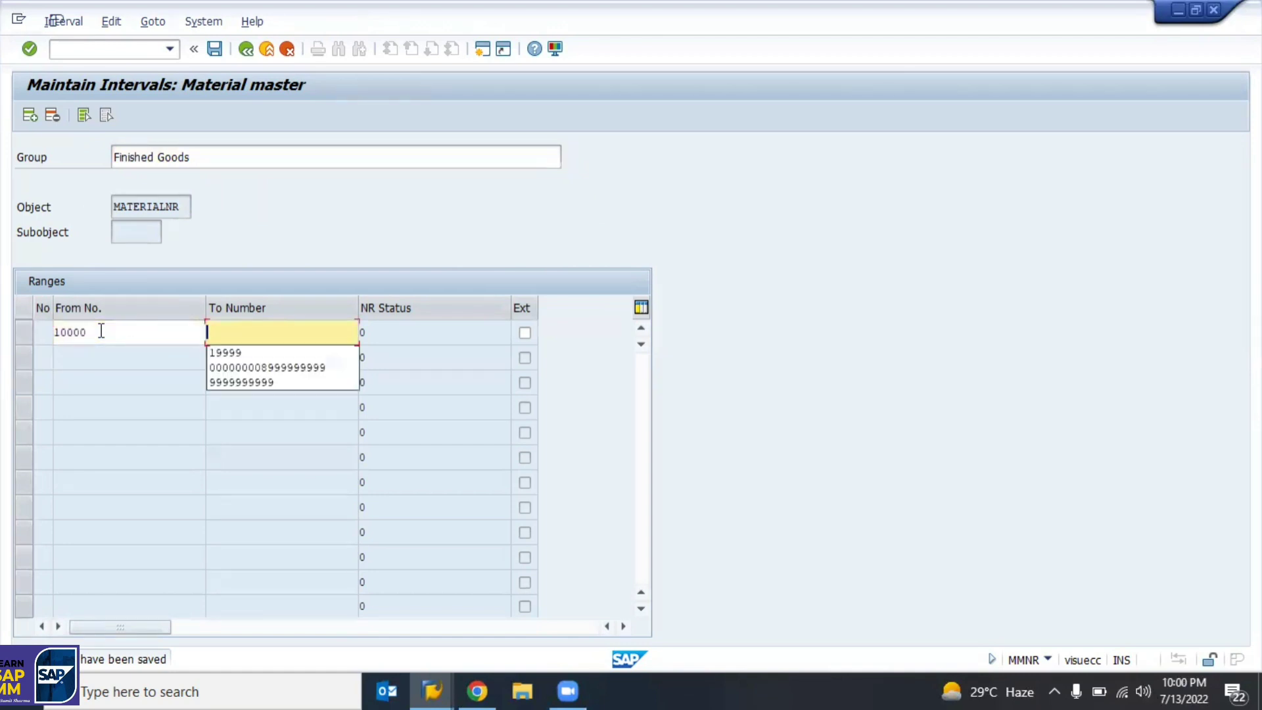
type("19999")
key("shift+Tab")
left_click(102, 331)
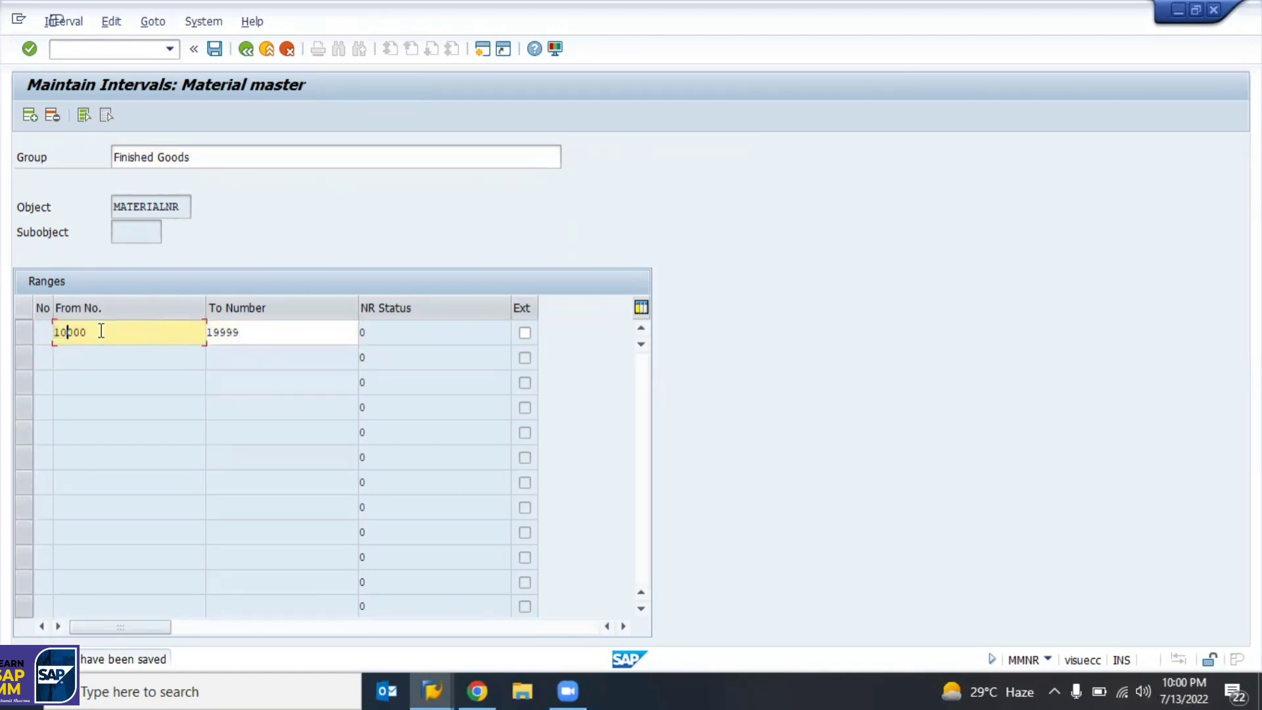
key("Left")
key("BackSpace")
type("2")
double_click(101, 330)
key("BackSpace")
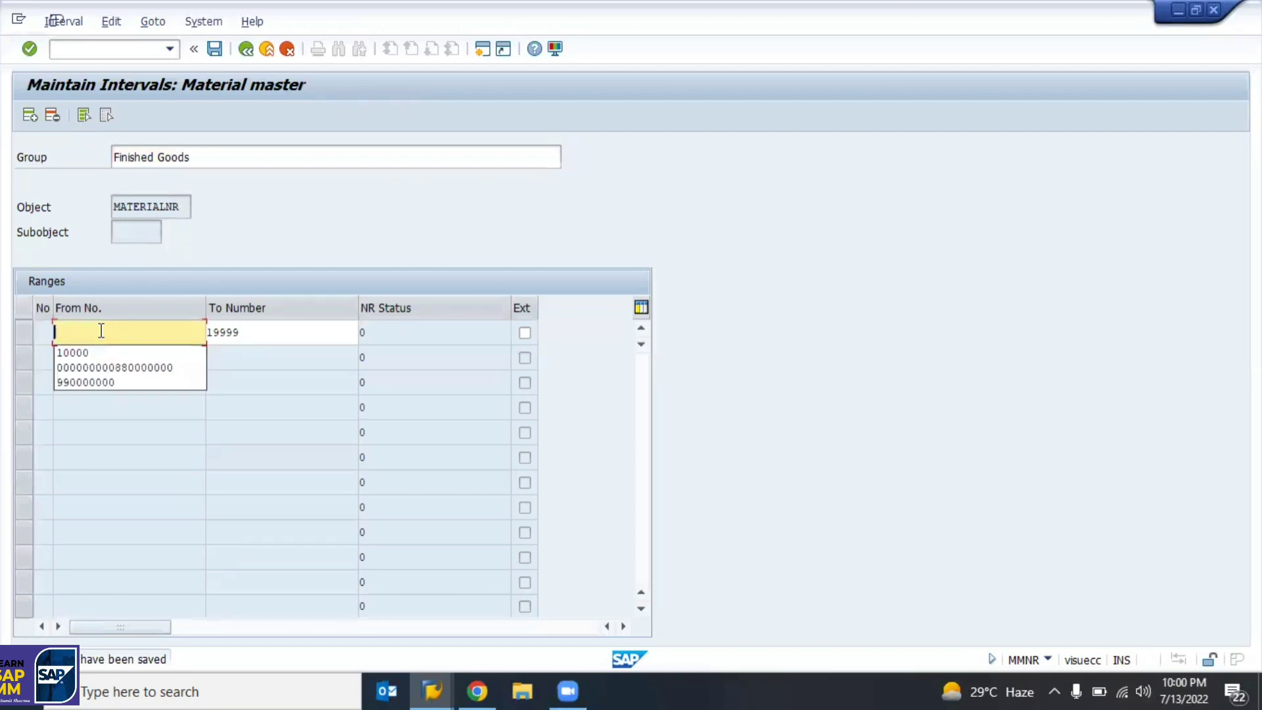
type("10000")
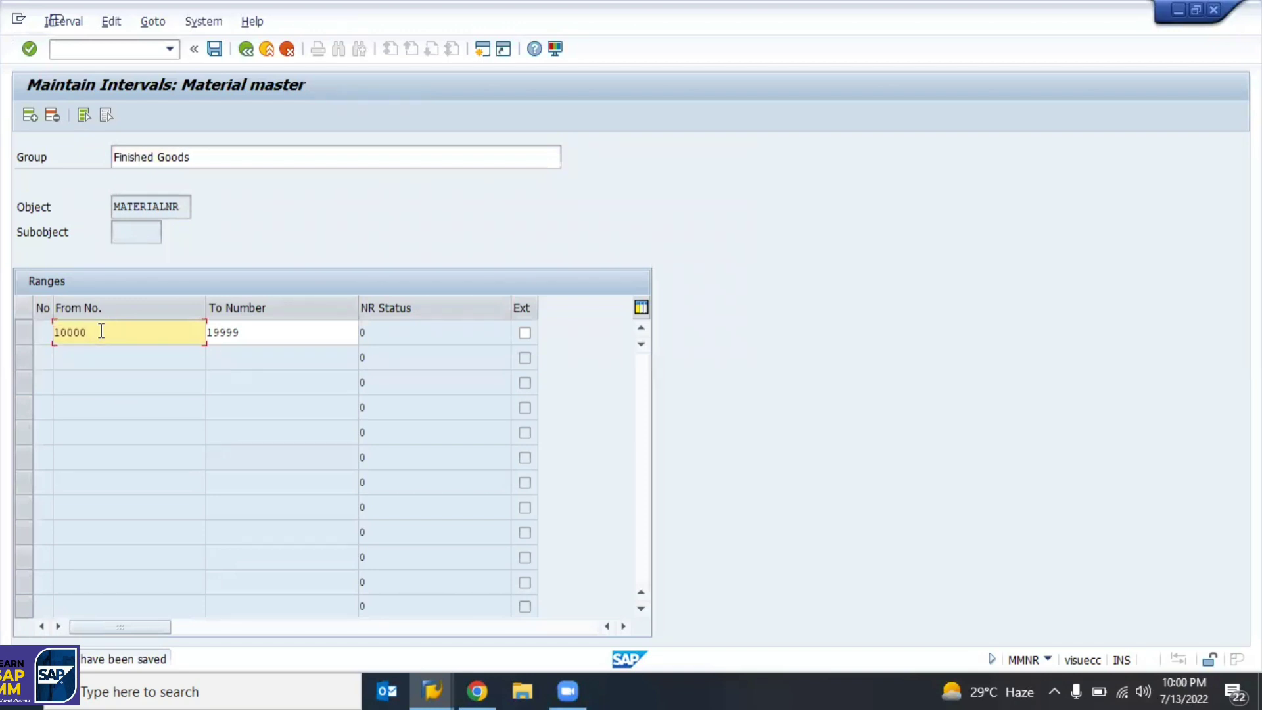
Change the new group's interval to run from 20000 to 29999.
key("BackSpace")
type("2")
left_click(213, 334)
key("BackSpace")
type("2")
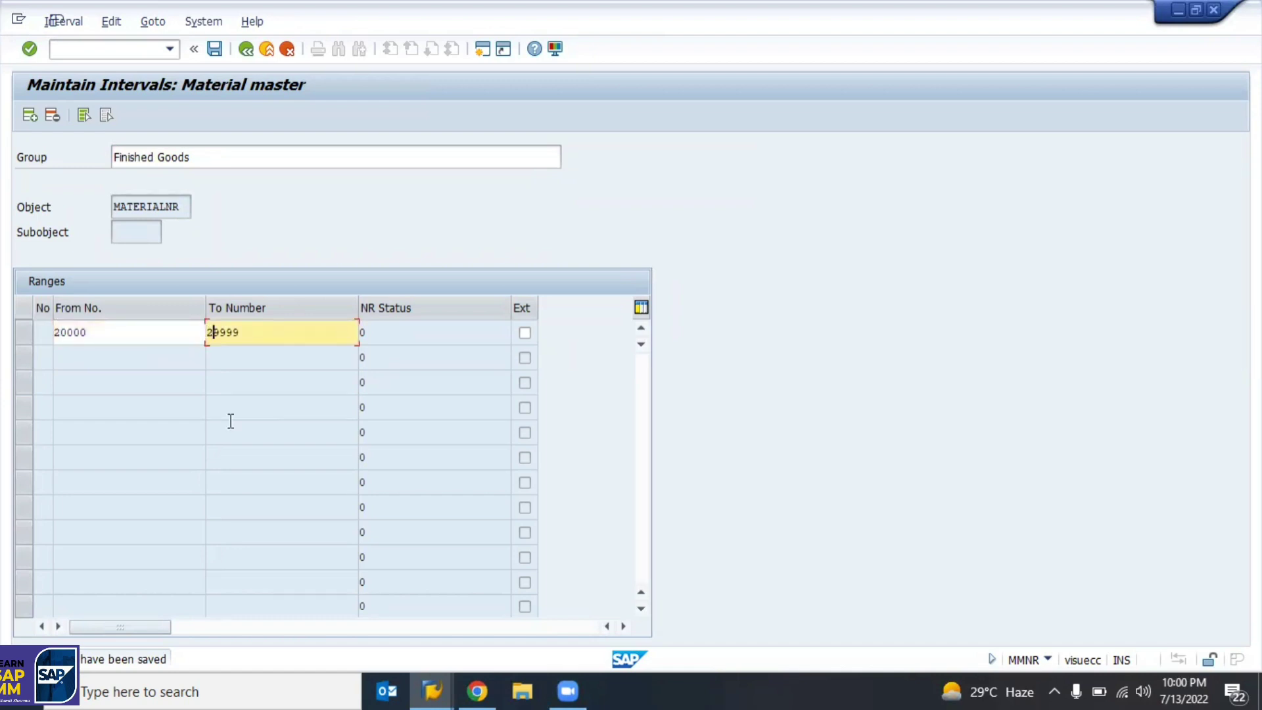
Rename the new group to Ger Goods, save its interval and return to group maintenance.
left_click(155, 156)
key("BackSpace")
key("BackSpace")
key("BackSpace")
key("BackSpace")
key("BackSpace")
key("BackSpace")
key("BackSpace")
key("BackSpace")
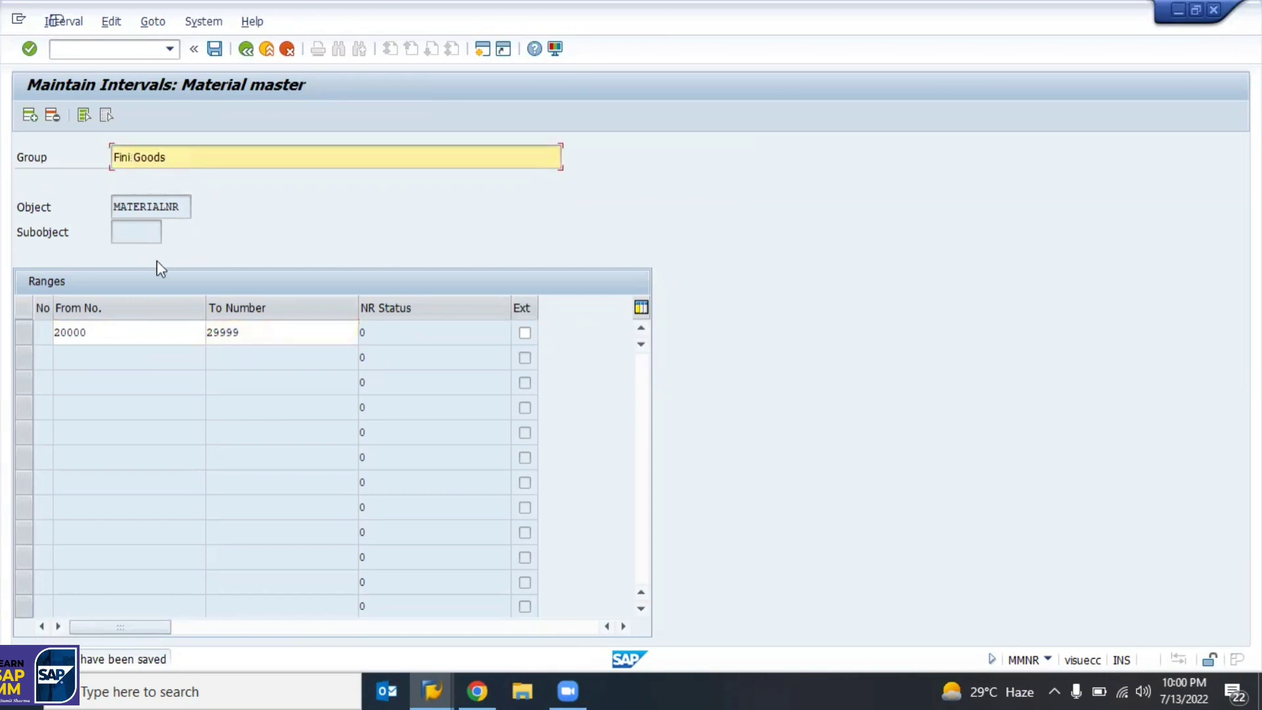
type("Ger.")
key("BackSpace")
key("Return")
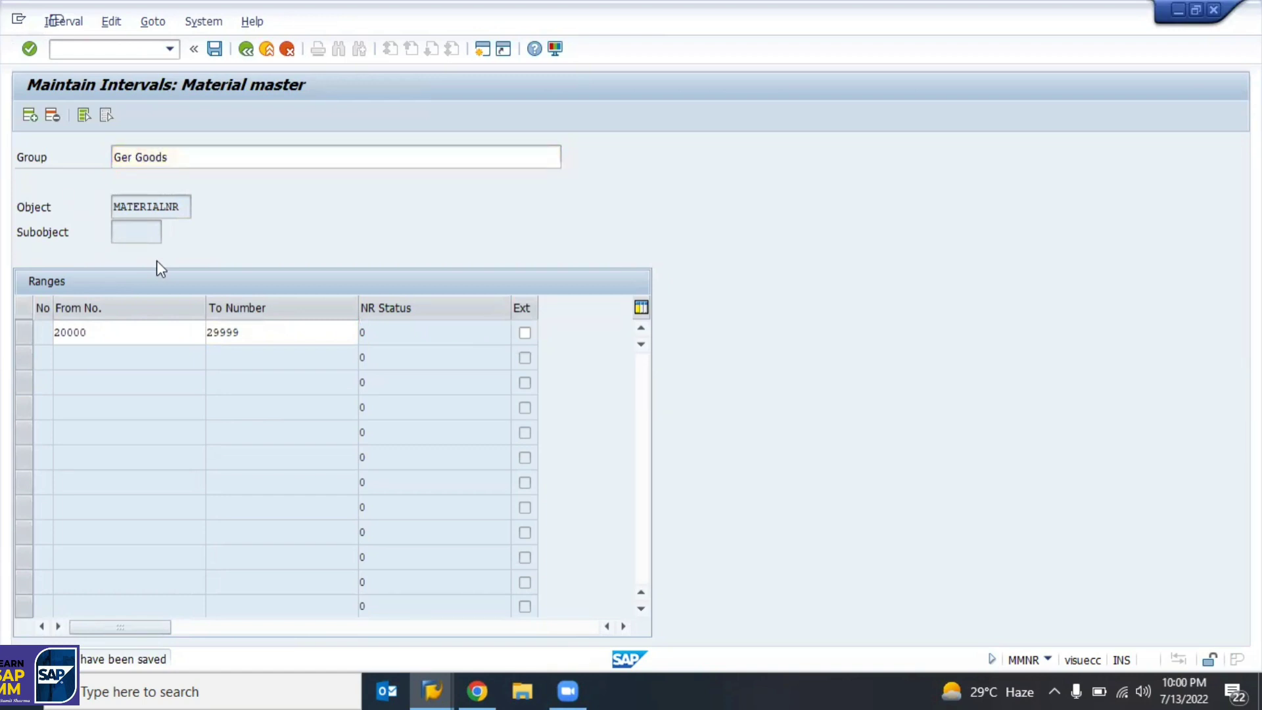
left_click(217, 51)
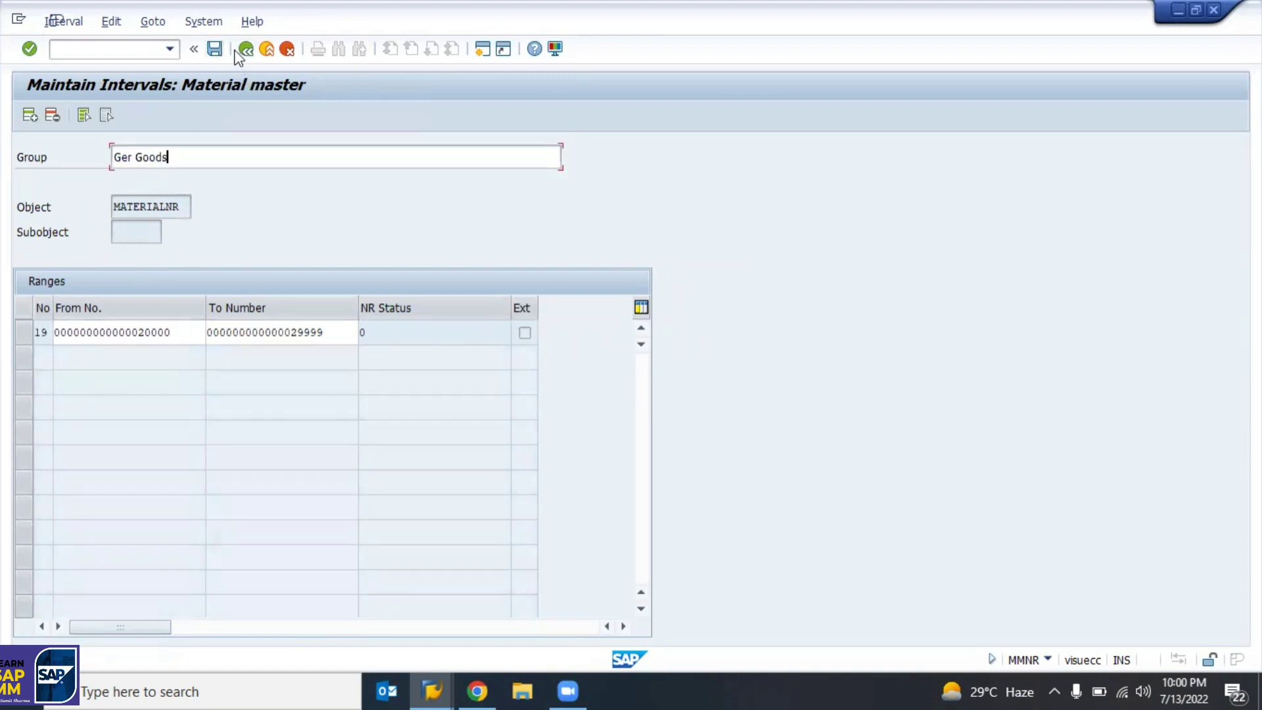
key("F3")
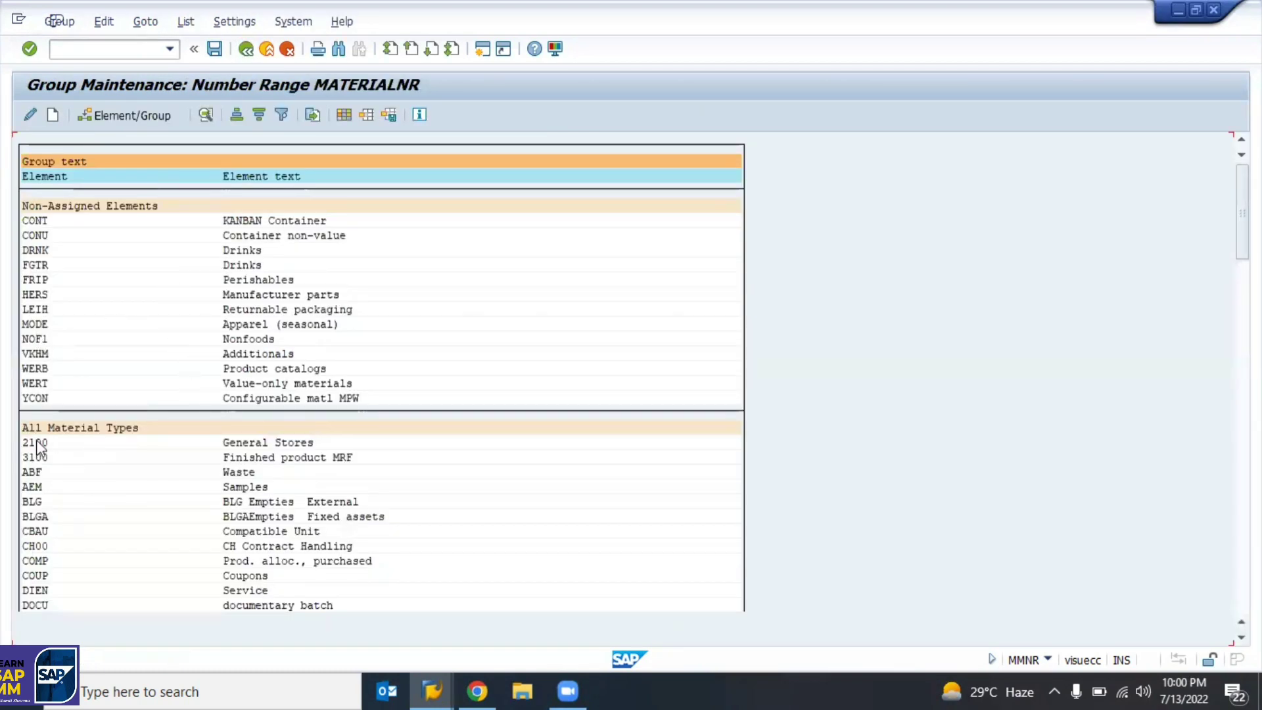
Assign element 2100, General Stores, to the Ger Goods group and save the changes.
left_click(131, 111)
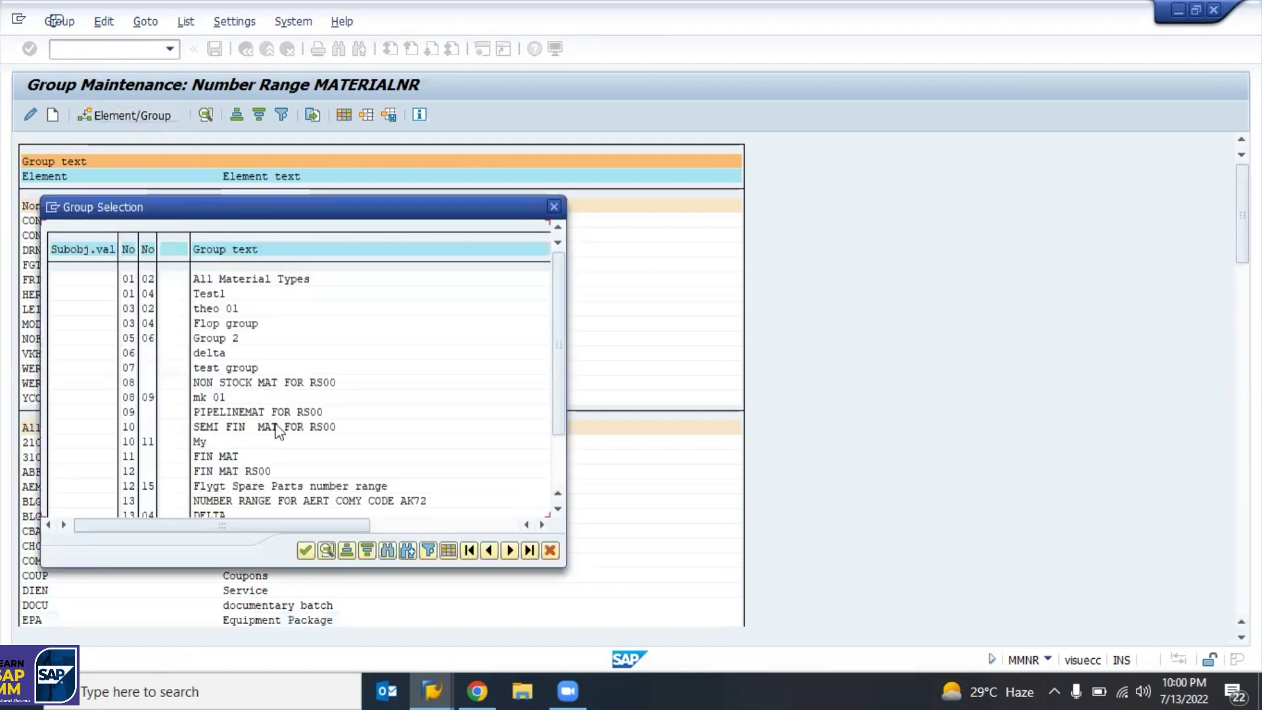
scroll(276, 431, "down", 5)
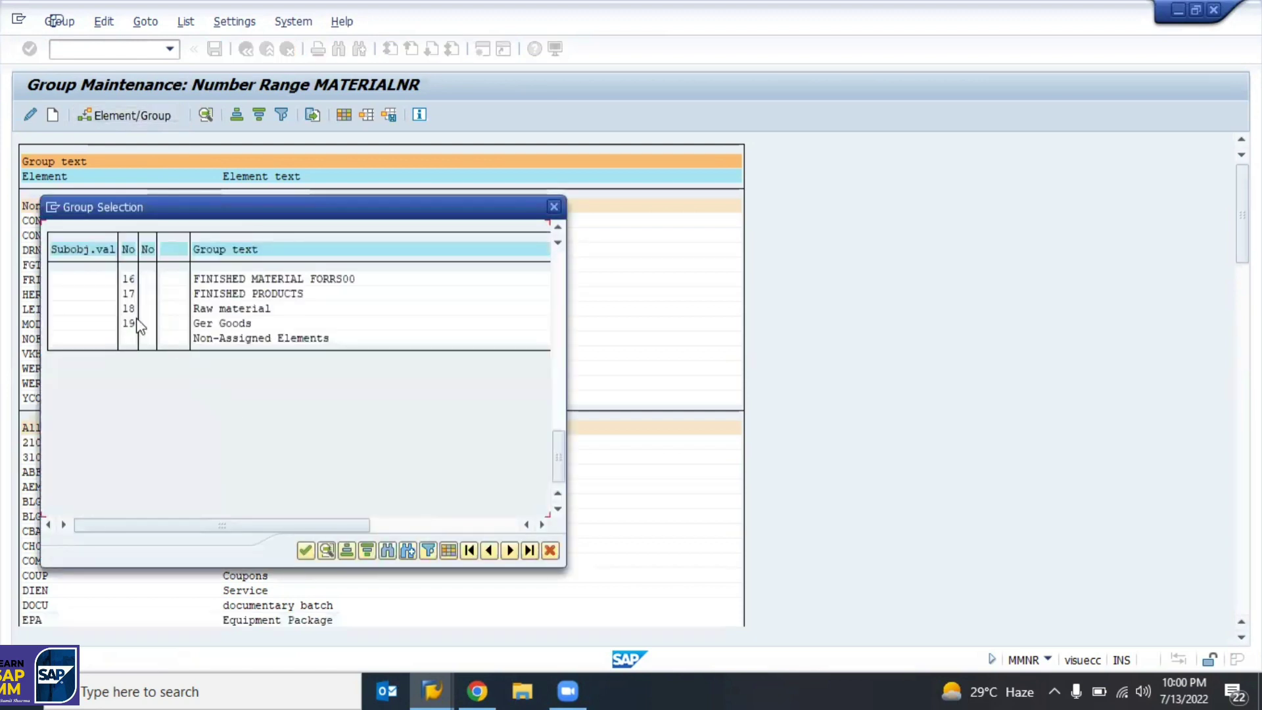
double_click(208, 322)
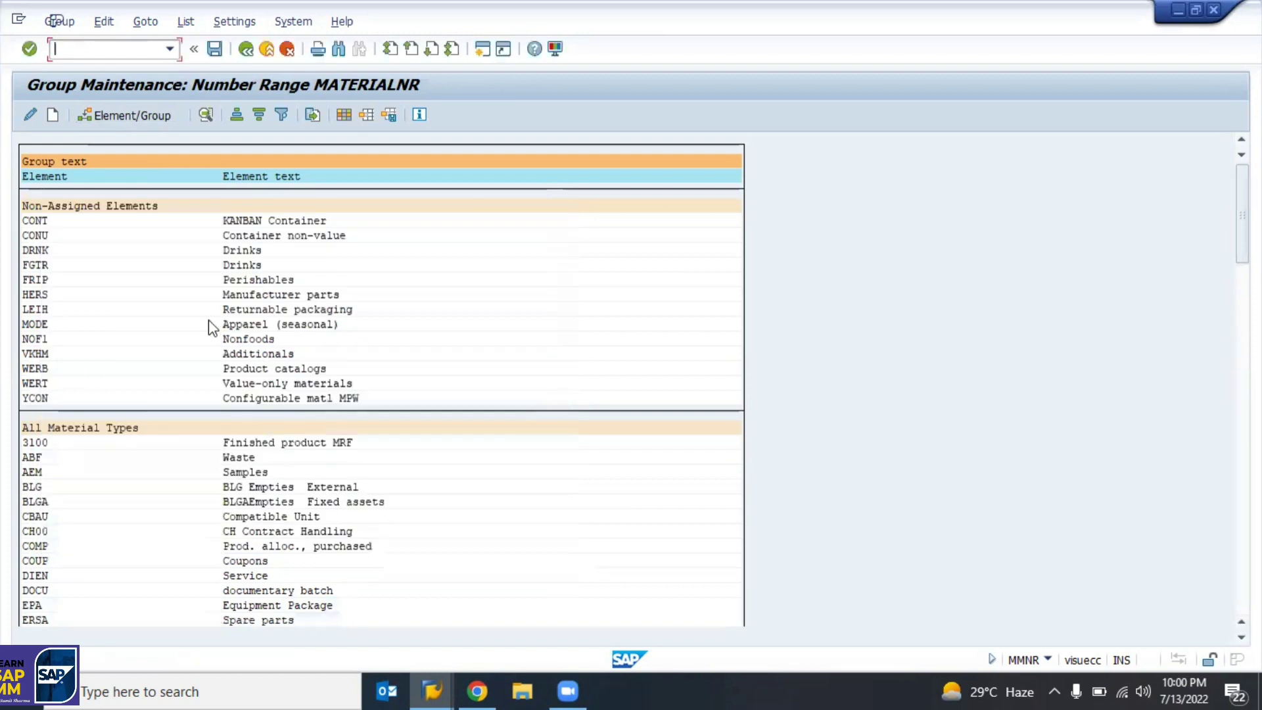
left_click(181, 401)
key("ctrl+s")
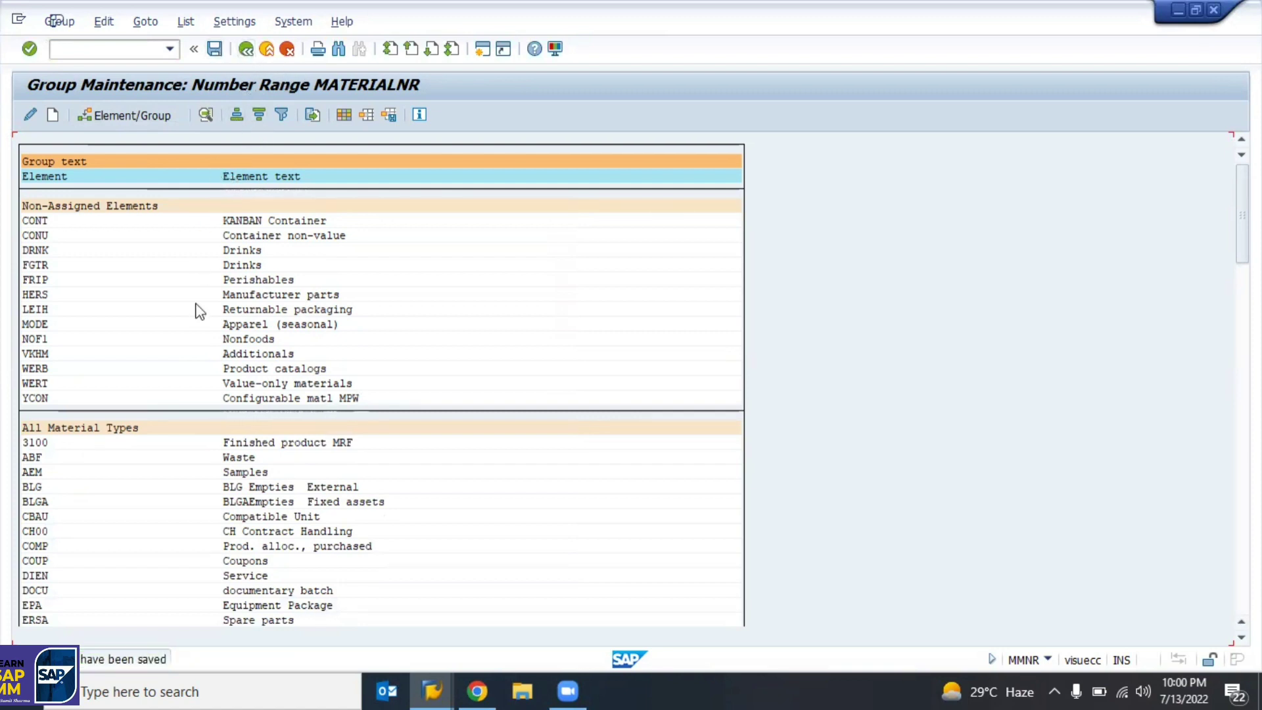
left_click(29, 442)
left_click(106, 117)
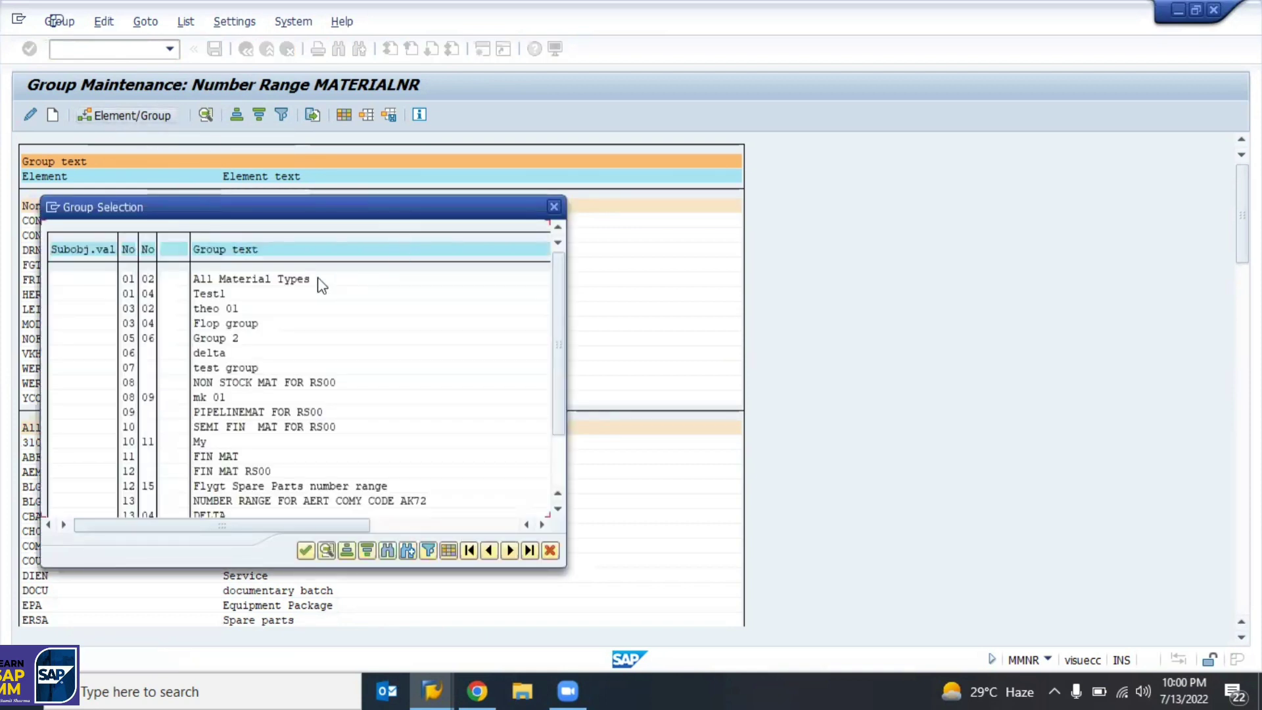
key("Escape")
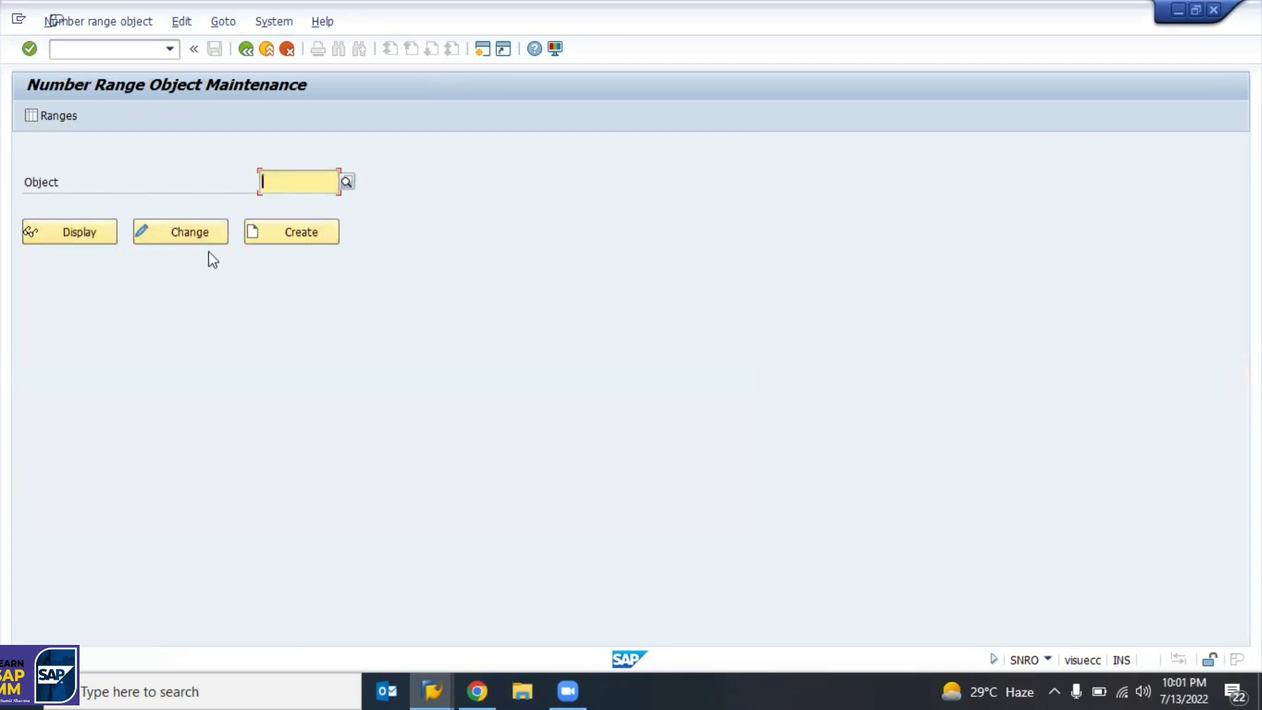
Leave number range maintenance and open the SAP Reference IMG through transaction spro.
key("F3")
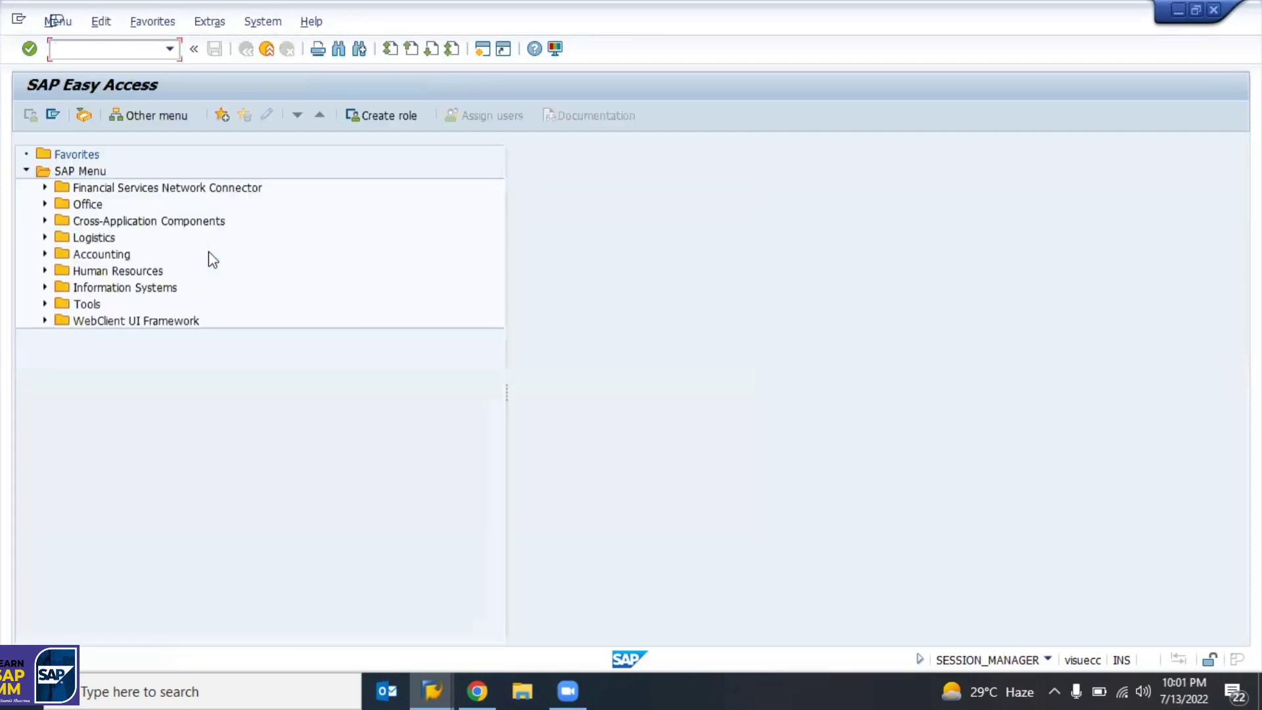
type("spro")
key("Return")
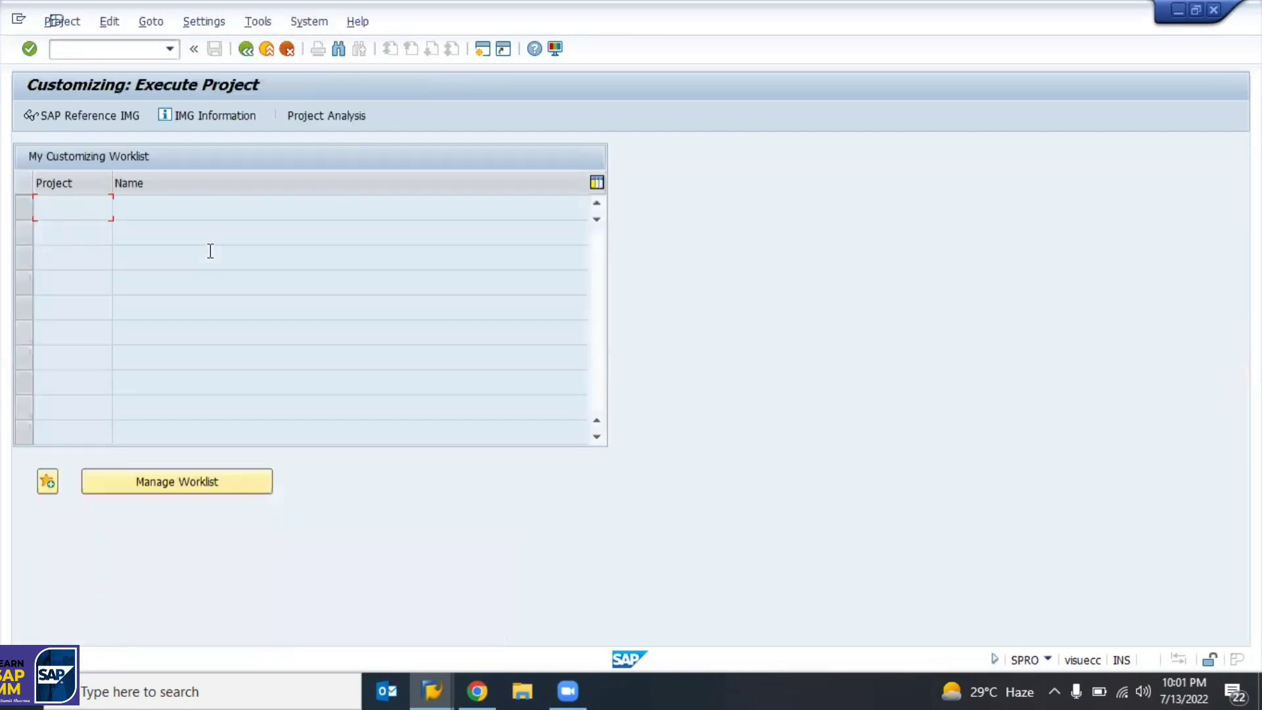
left_click(99, 117)
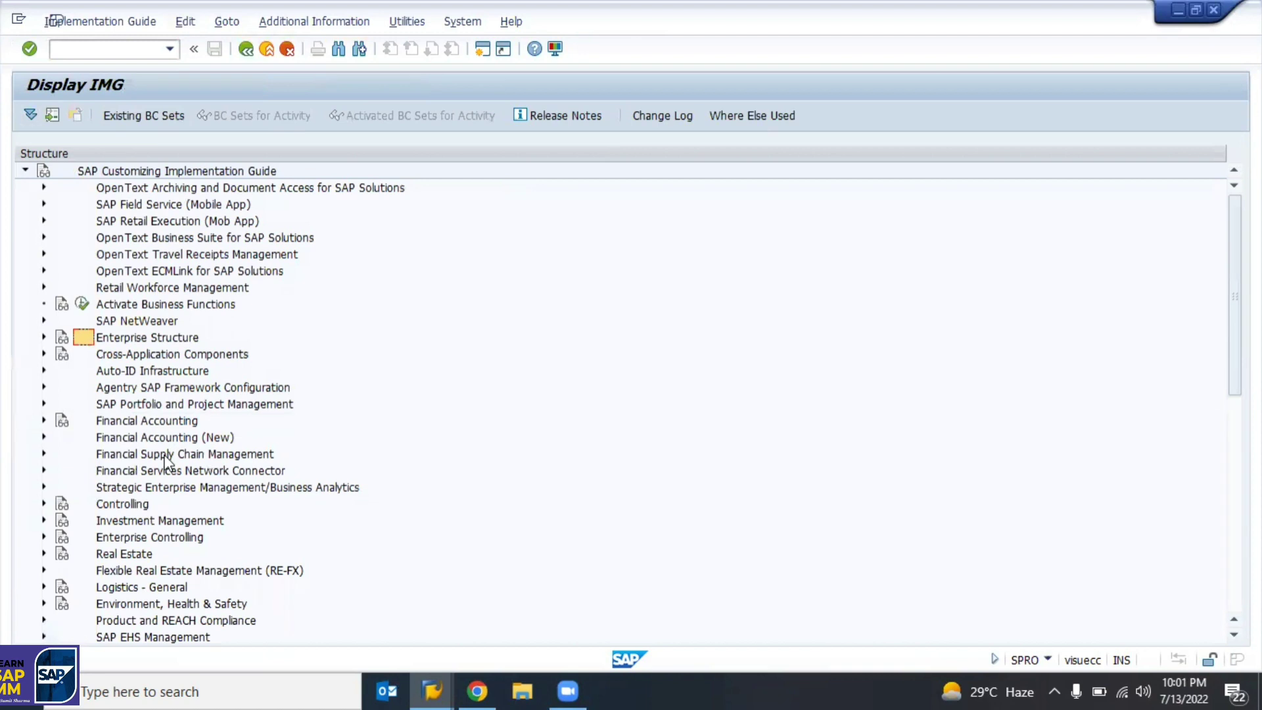
Expand the Logistics - General node in the implementation guide.
key("Down")
key("Down")
key("Down")
key("Down")
key("Down")
key("Down")
key("Down")
key("Down")
key("Down")
key("Down")
key("Down")
key("Down")
key("Down")
key("Up")
key("Up")
key("Up")
key("Up")
key("Up")
key("Up")
key("Up")
key("Up")
key("Up")
key("Up")
key("Down")
key("Down")
key("Down")
key("Down")
key("Down")
key("Down")
key("Down")
key("Down")
key("Down")
key("Down")
key("Down")
key("Down")
key("Right")
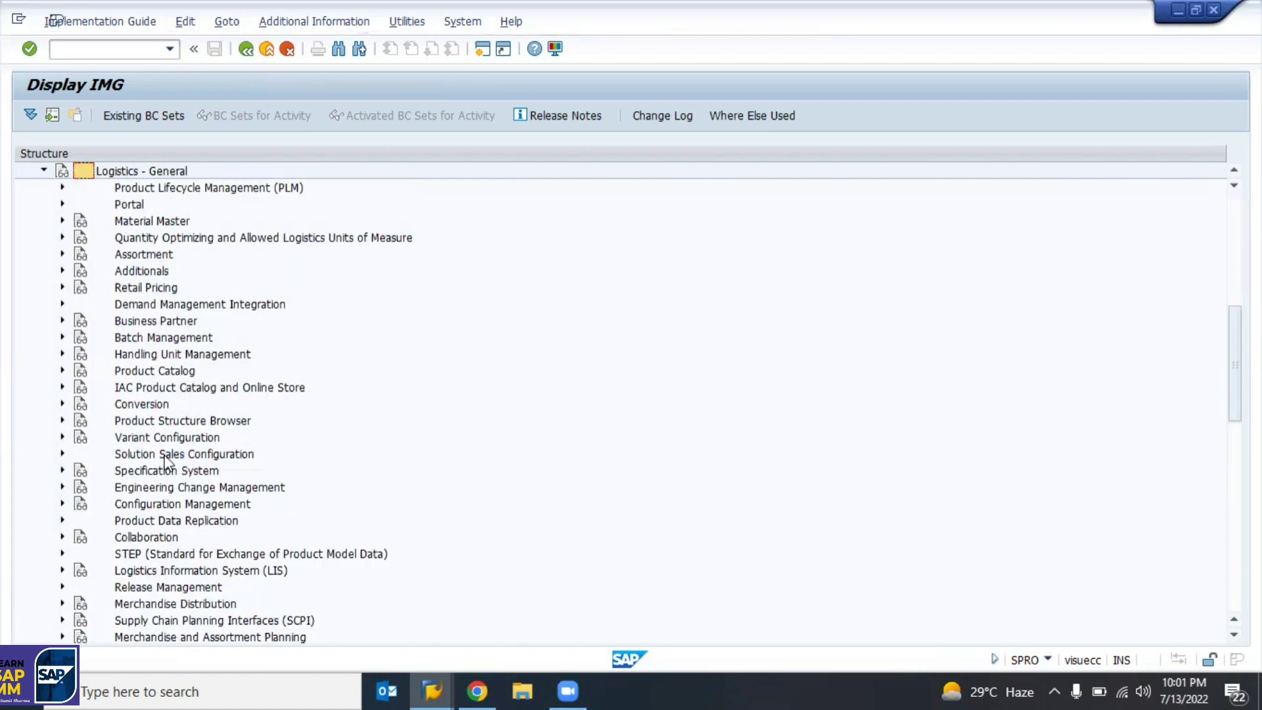
Expand the Material Master node under Logistics - General and go to Basic Settings.
key("Down")
key("Down")
key("Down")
key("Down")
key("Down")
key("Up")
key("Up")
key("Right")
key("Down")
key("Down")
key("Down")
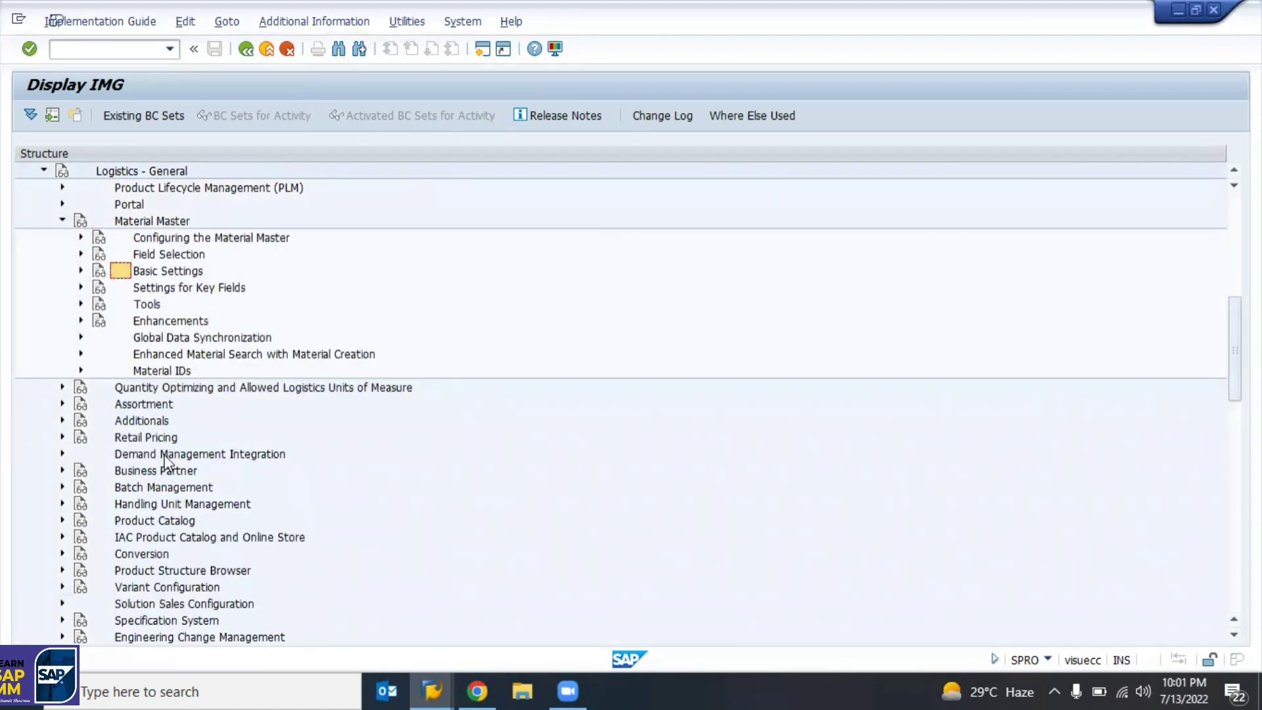
Expand Basic Settings under Material Master in the implementation guide.
key("Right")
key("Left")
key("Right")
key("Down")
key("Down")
key("Down")
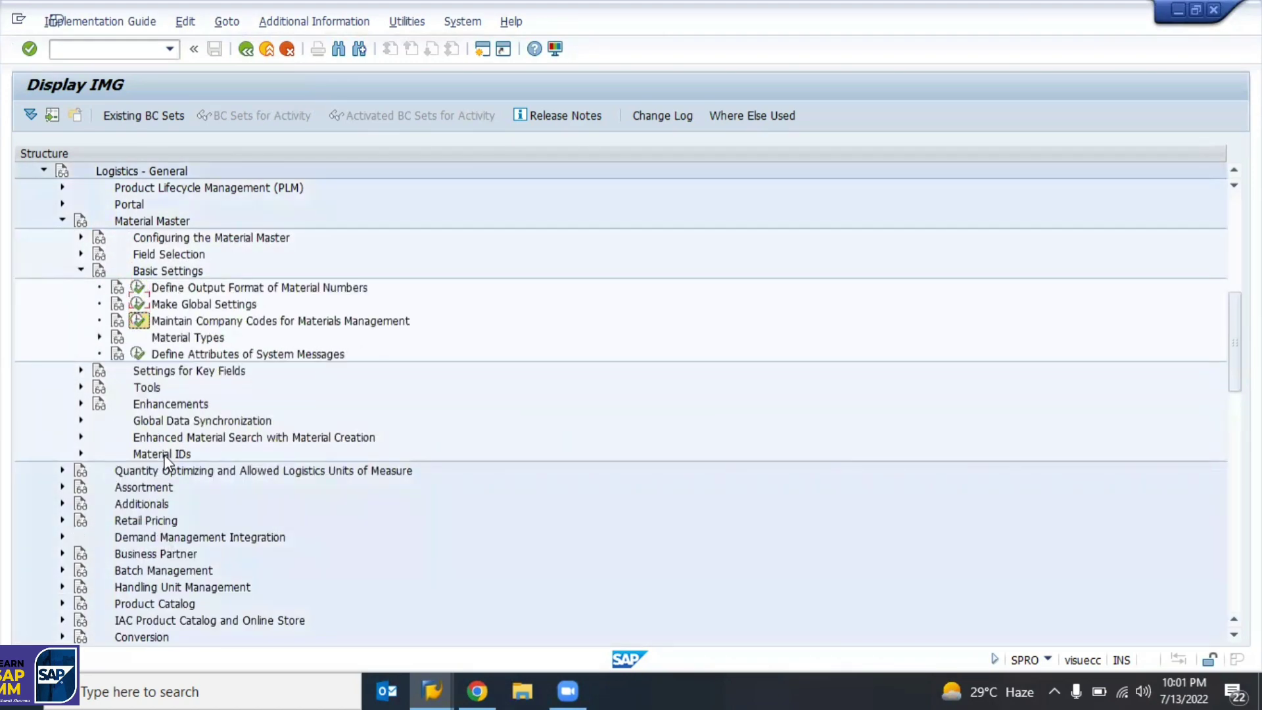
Expand Material Types under Basic Settings and open the Define Number Ranges for Each Material Type activity.
key("Down")
key("Right")
key("Down")
key("Down")
key("Down")
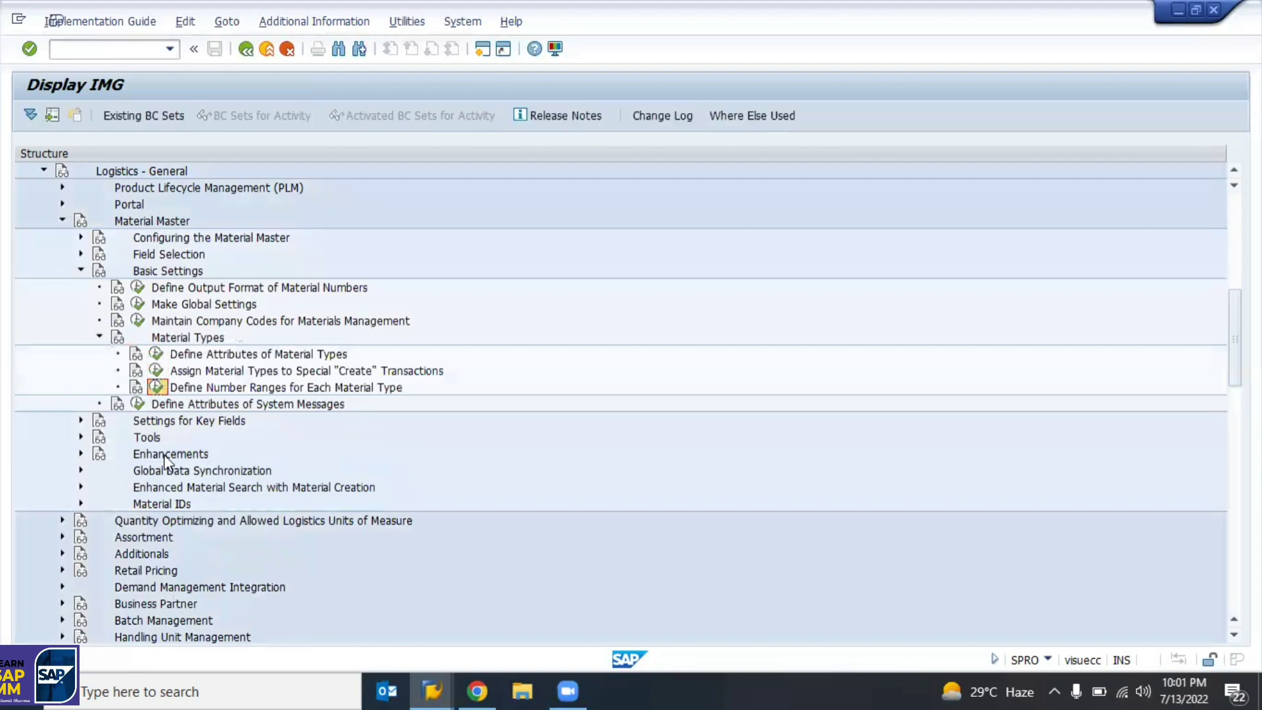
key("Return")
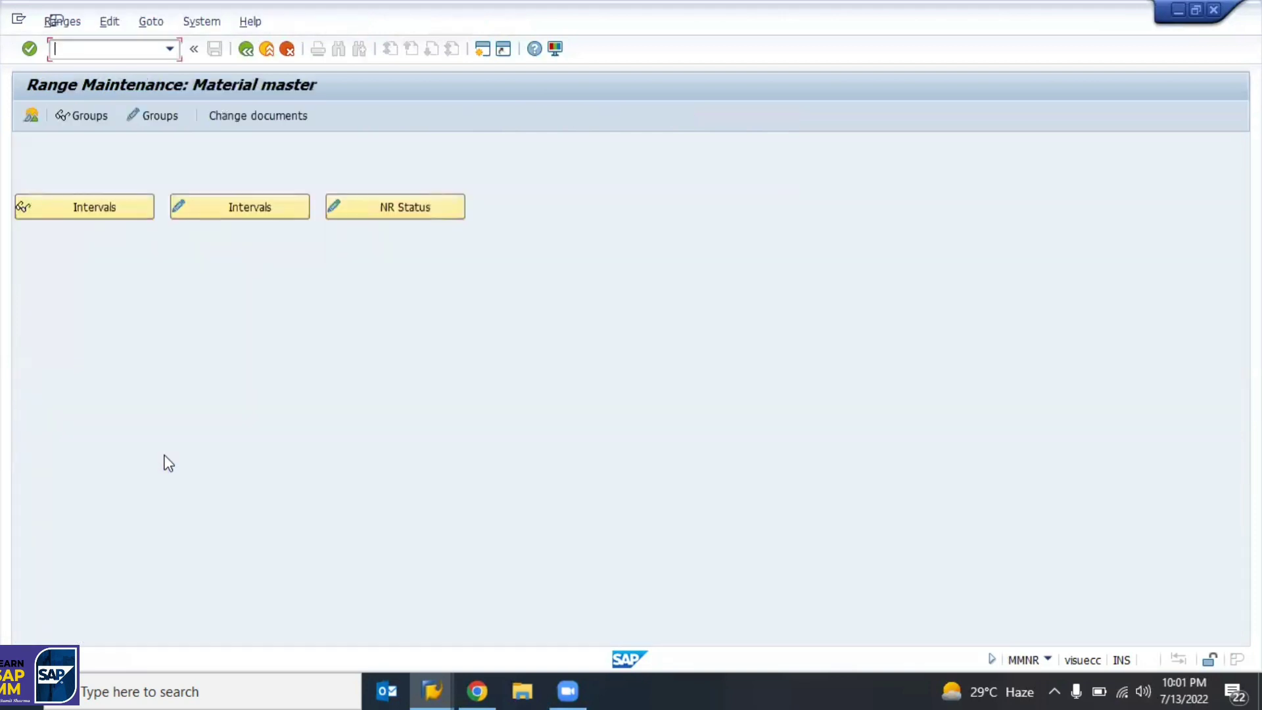
Examine the material master number range intervals 01 and 02 in display mode, and return to range maintenance.
left_click(79, 210)
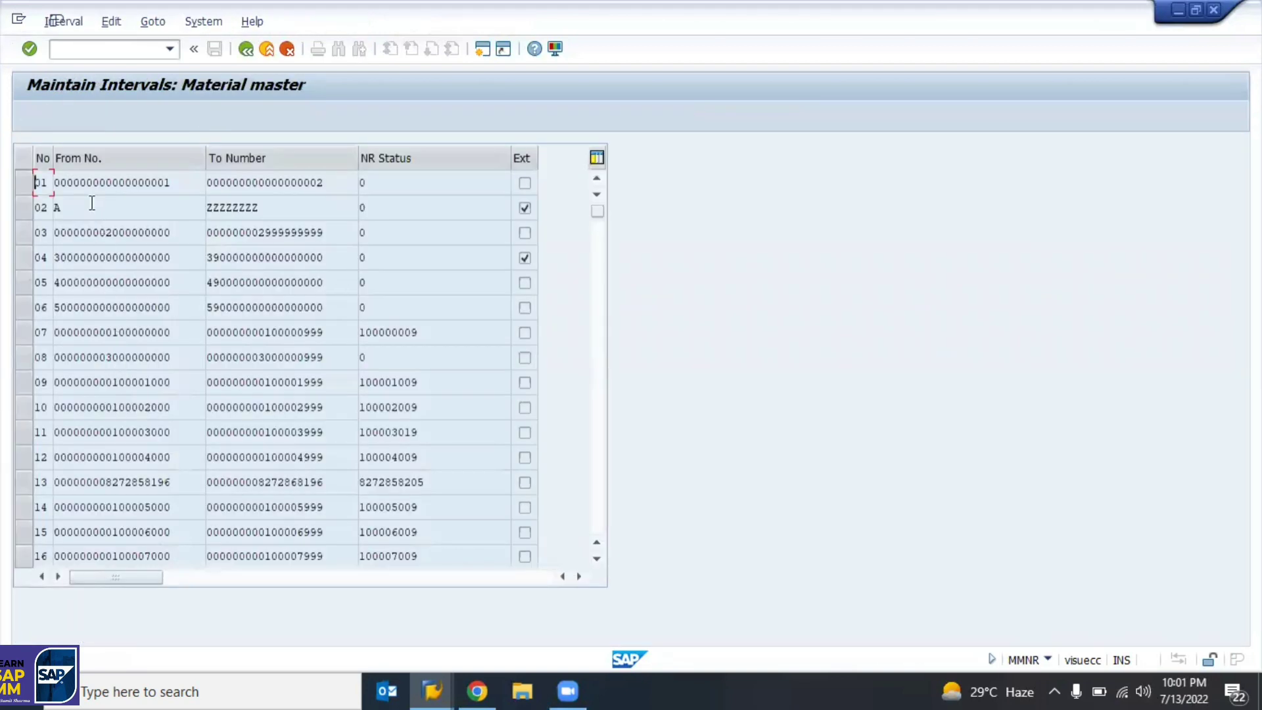
left_click(170, 186)
left_click(297, 207)
left_click(71, 207)
left_click(246, 49)
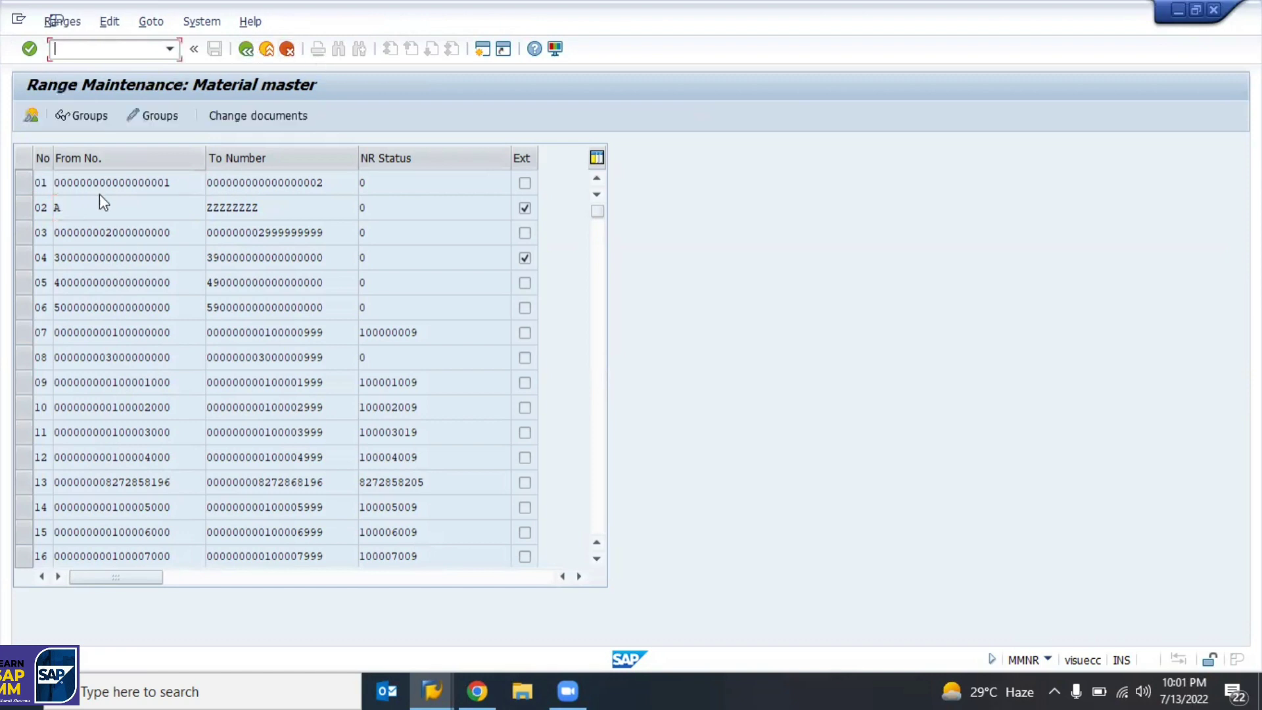
Change the From number of external interval 02 to A1, save the intervals with the transport notice accepted, and return to the implementation guide.
left_click(275, 210)
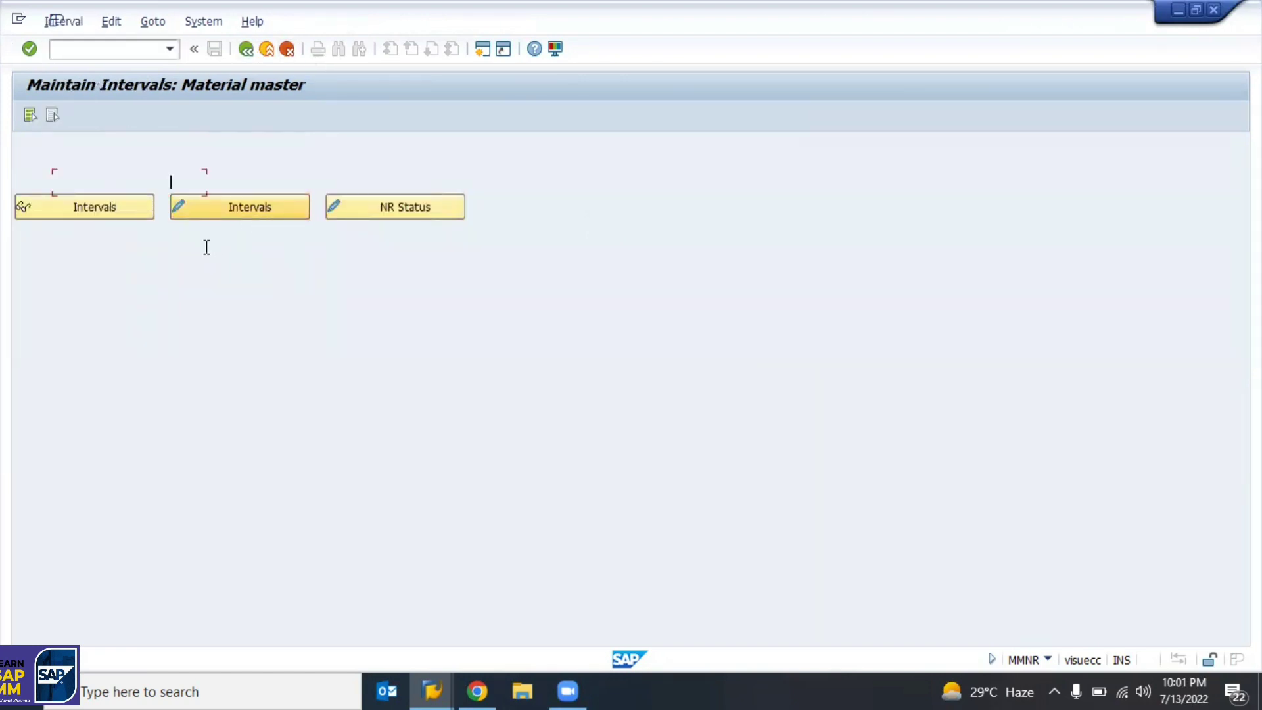
left_click(102, 209)
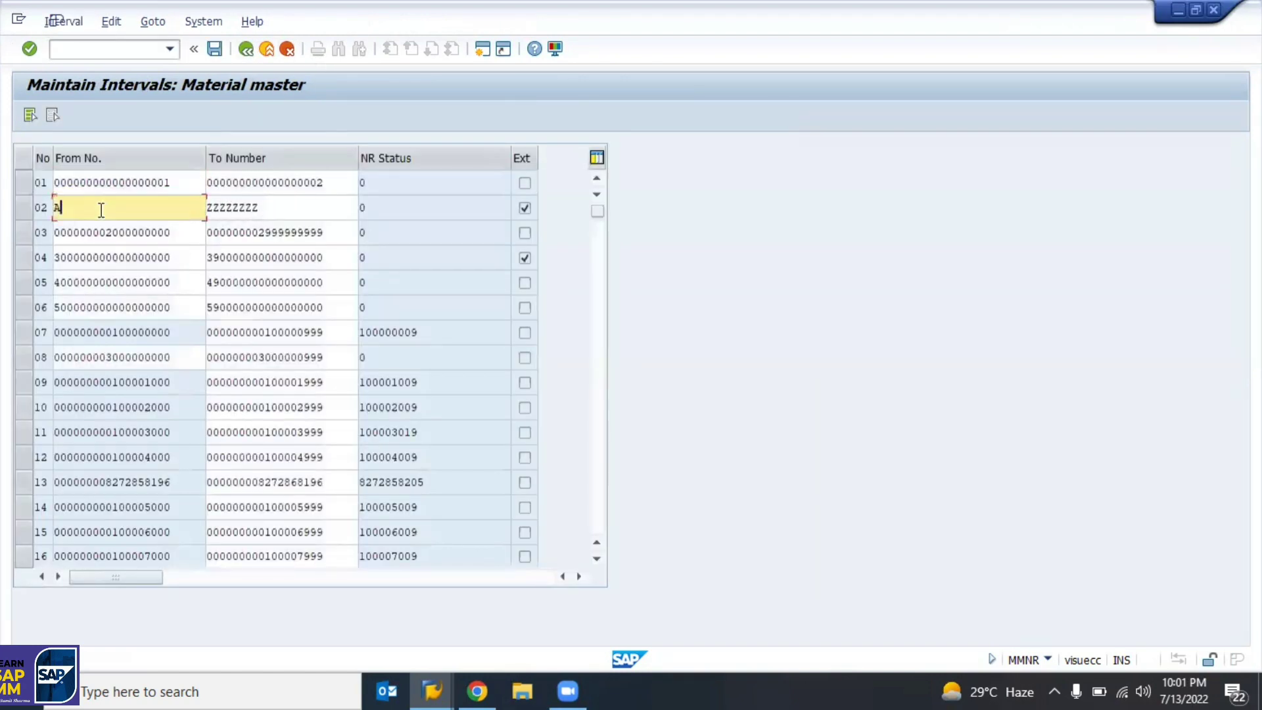
type("1")
key("ctrl+s")
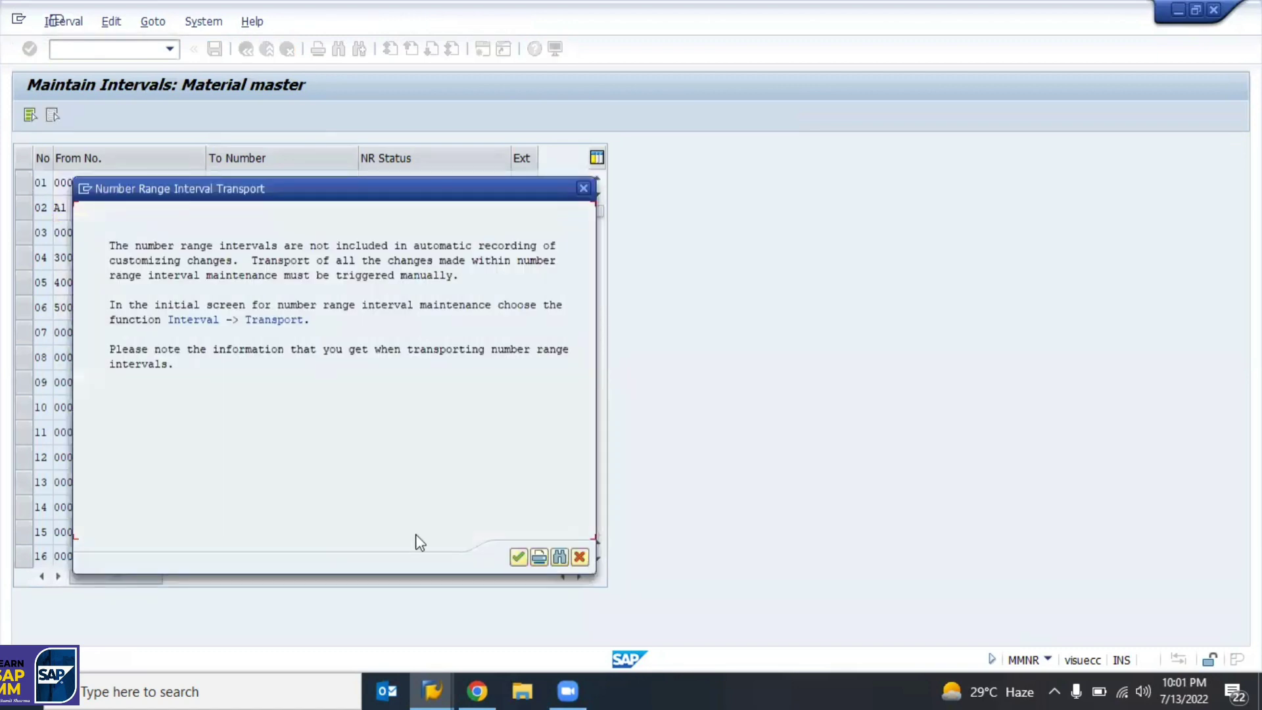
left_click(522, 560)
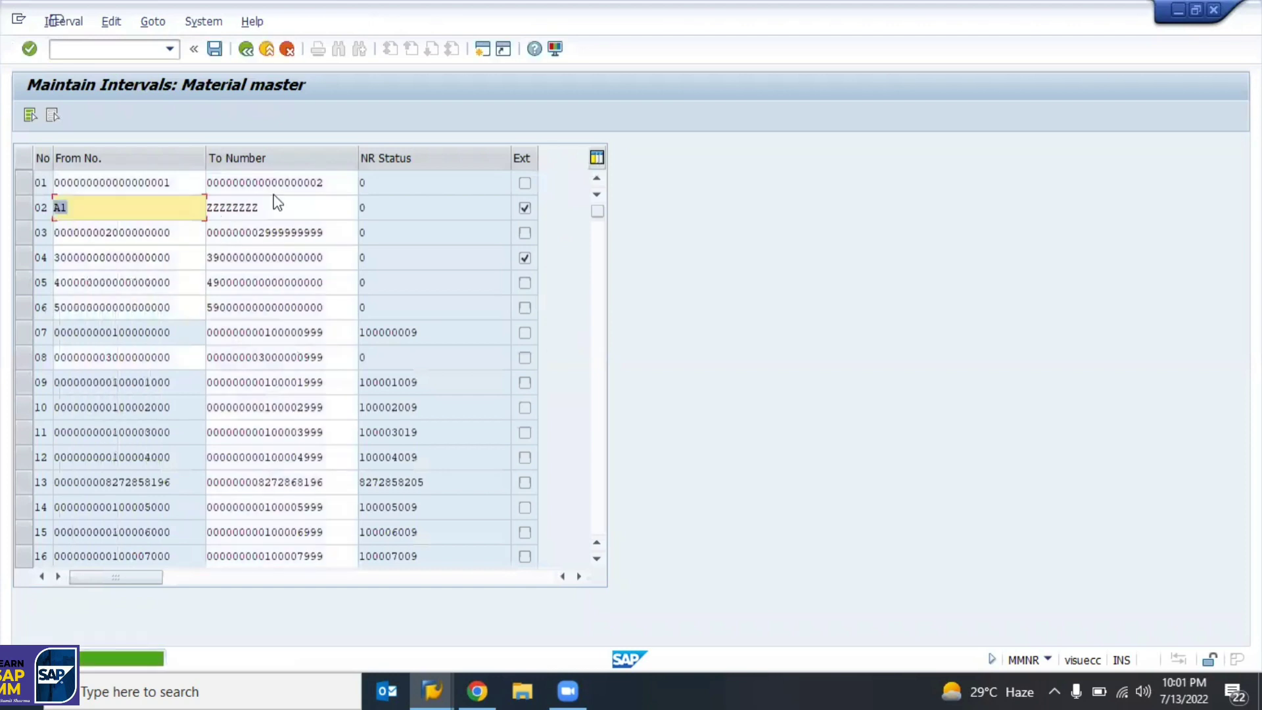
left_click(31, 207)
left_click(30, 207)
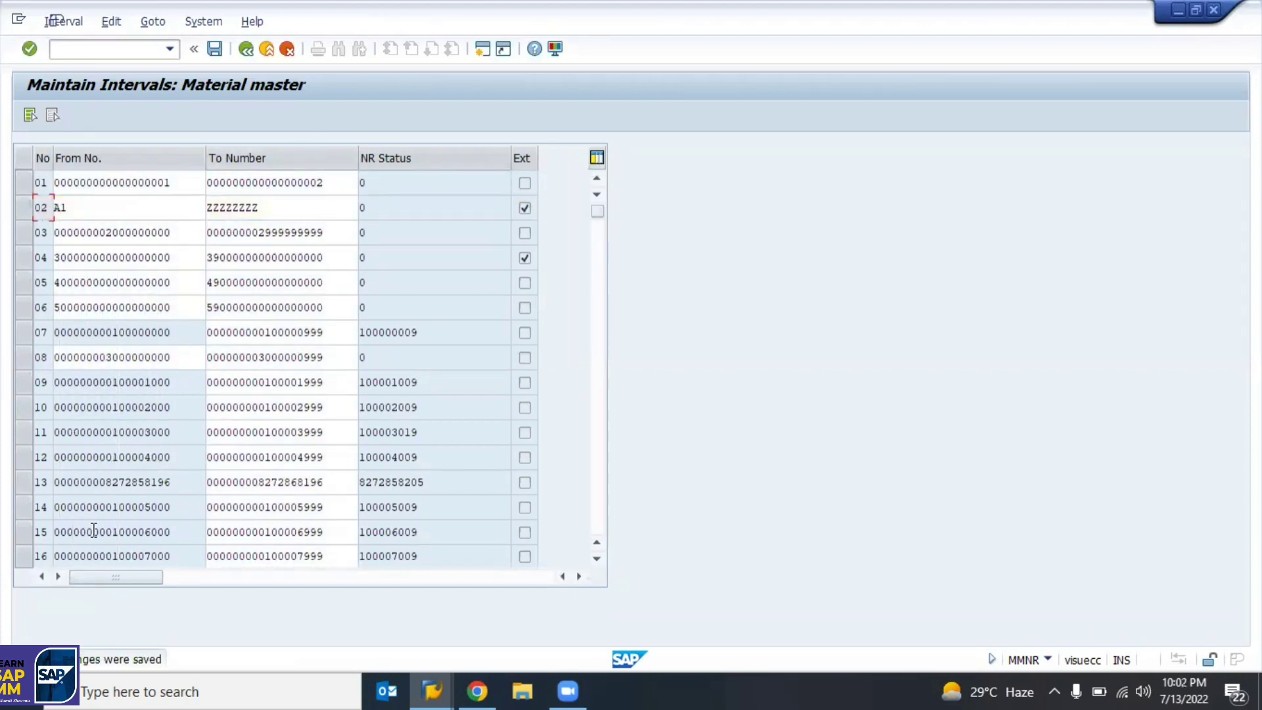
left_click(246, 50)
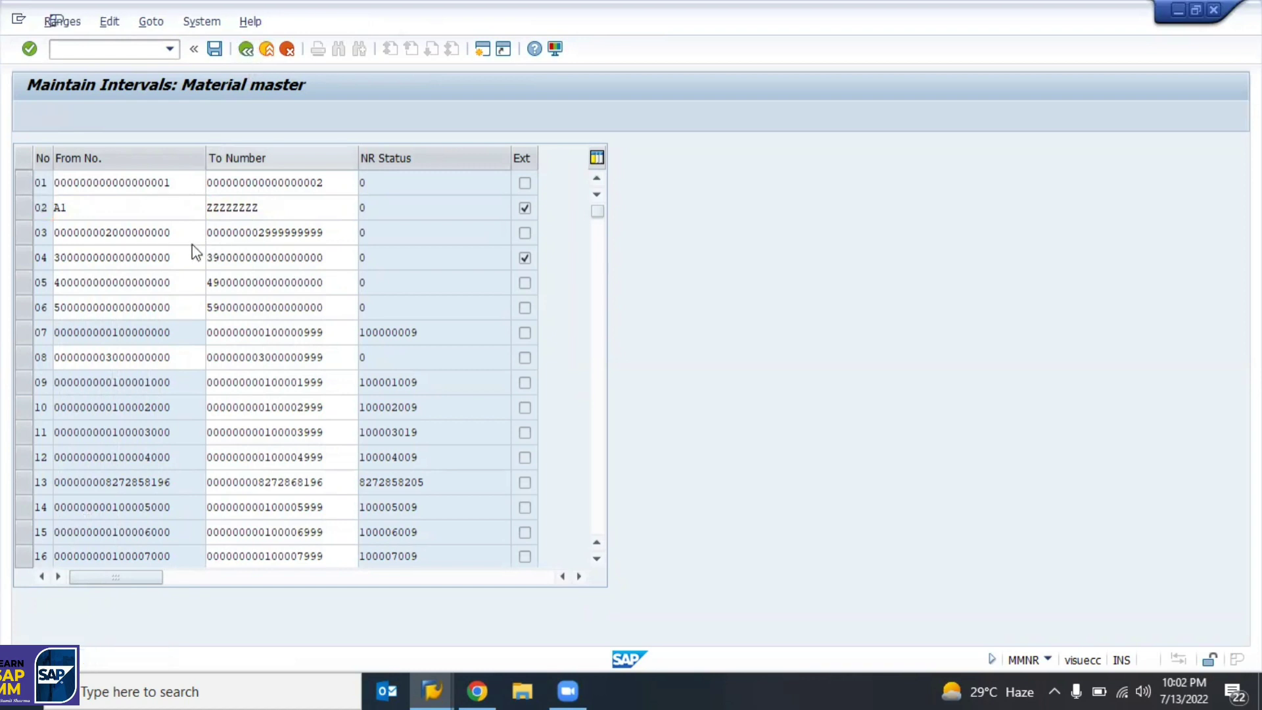
left_click(244, 52)
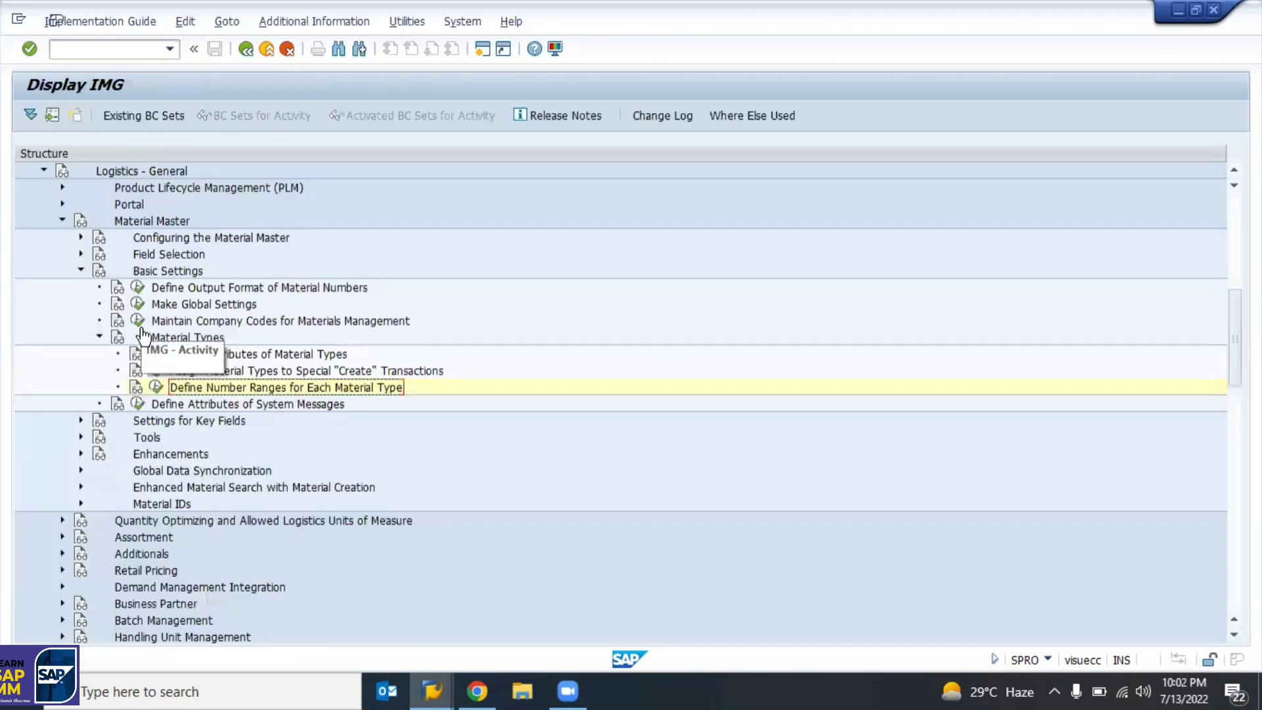
Assign element 3100, Finished product MRF, to the All Material Types group in number range group maintenance, save, and return to the implementation guide.
left_click(155, 386)
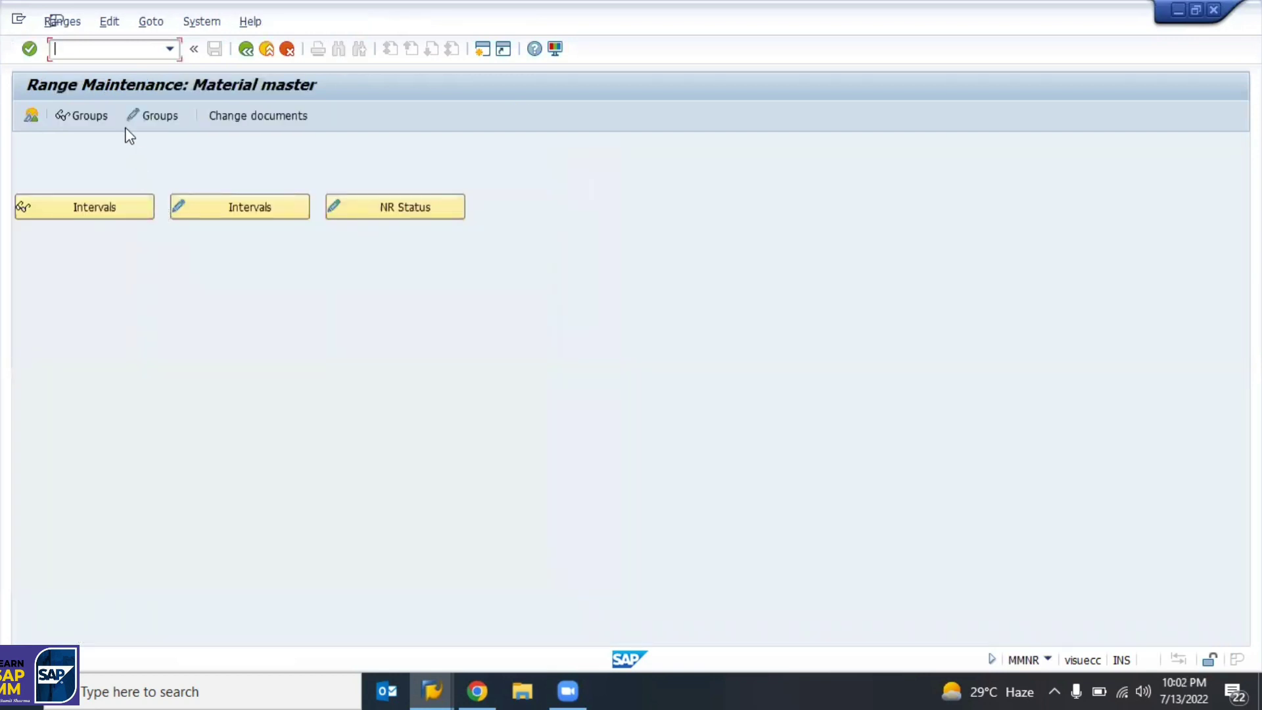
left_click(160, 116)
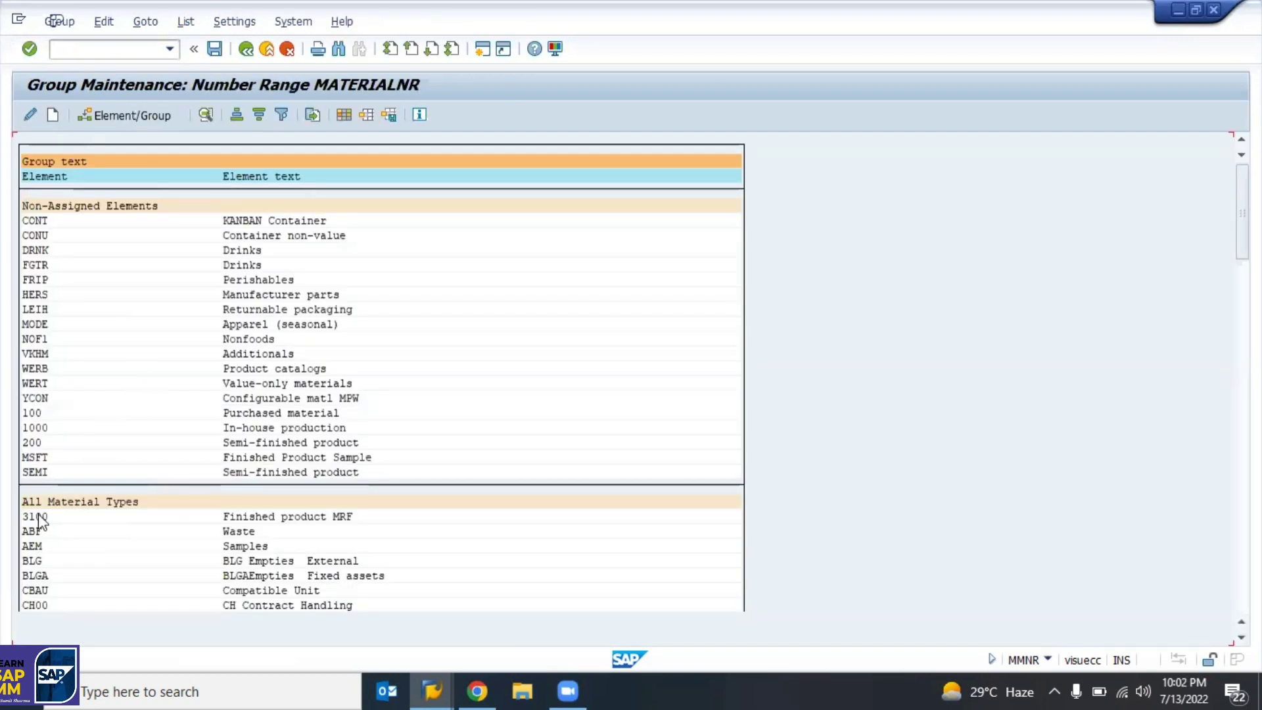
left_click(118, 116)
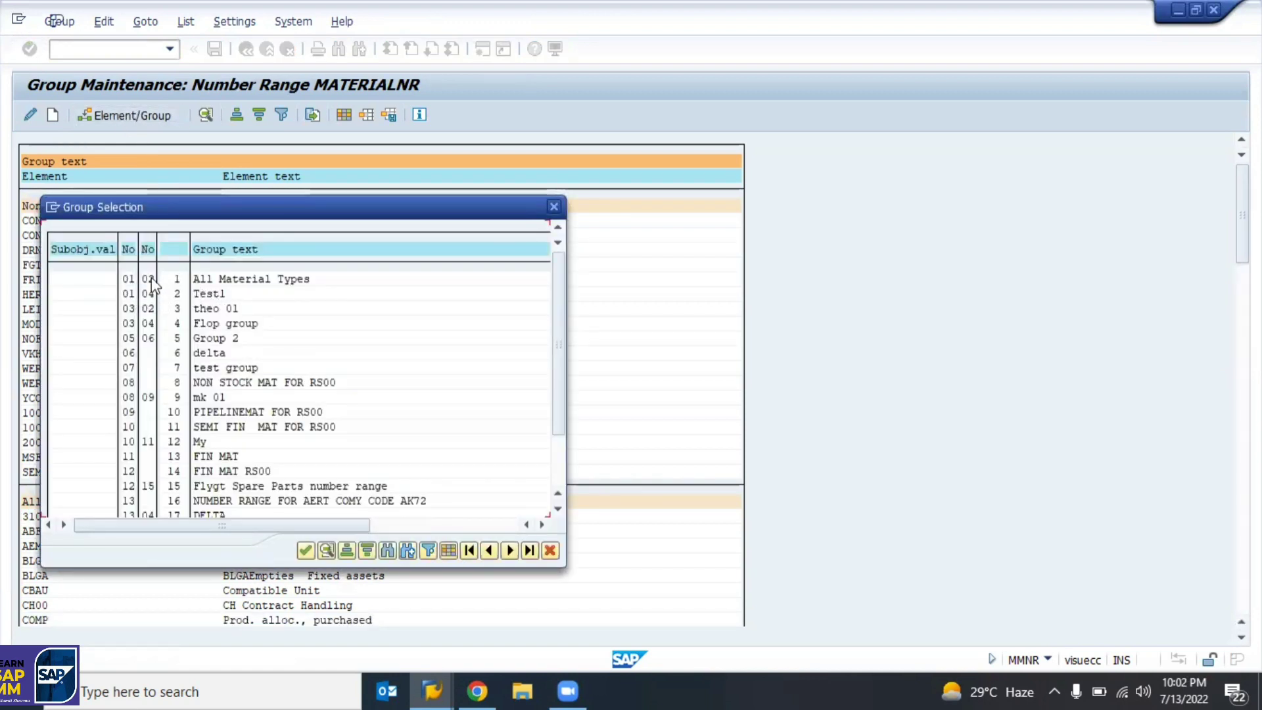
double_click(152, 283)
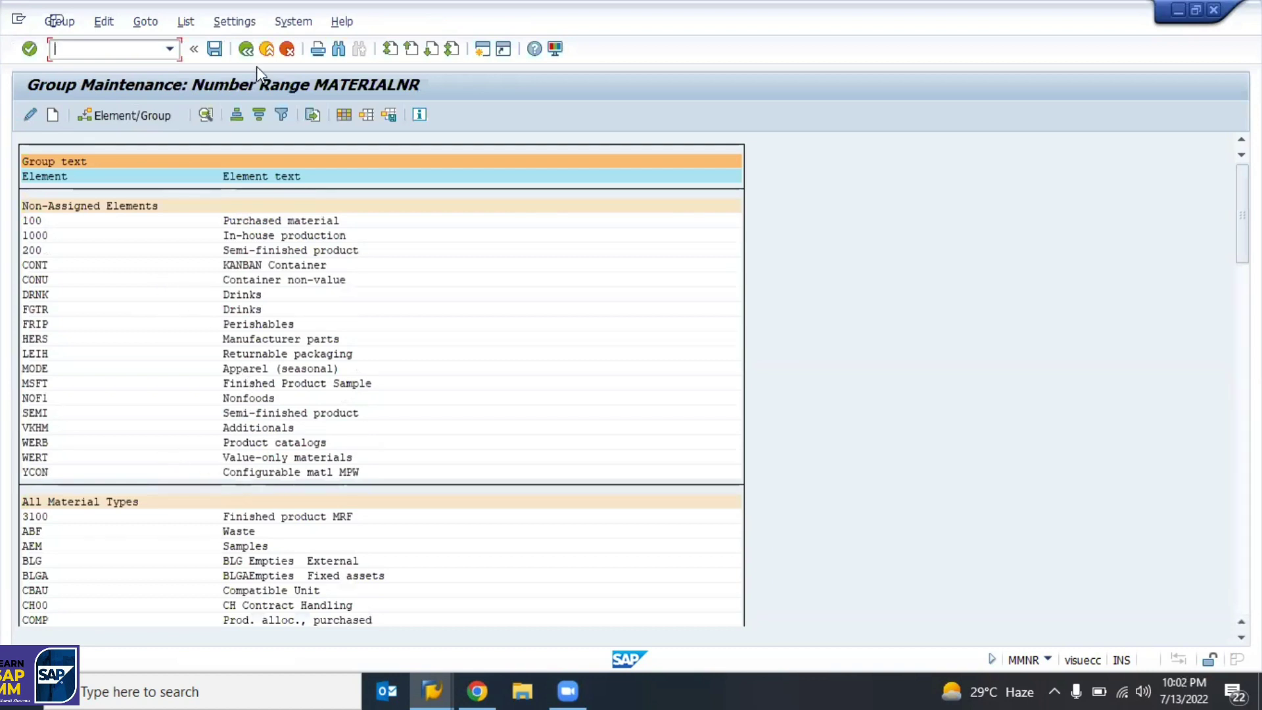
left_click(214, 49)
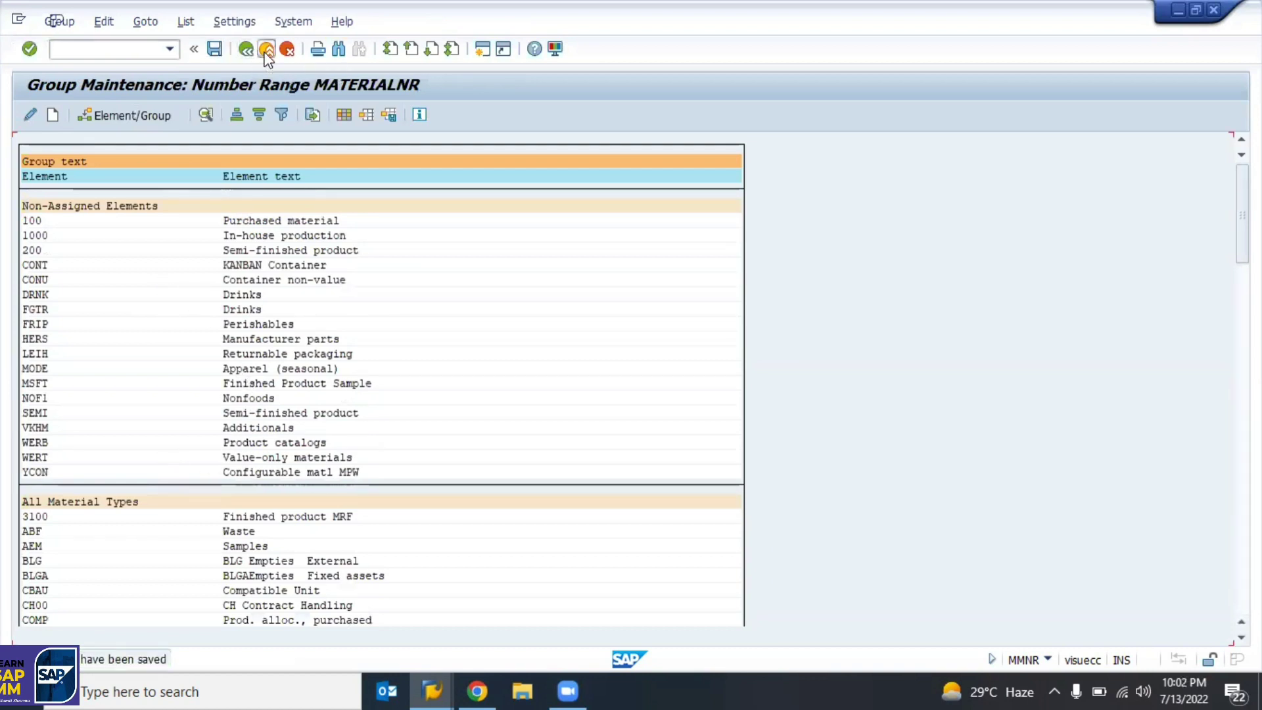
left_click(266, 50)
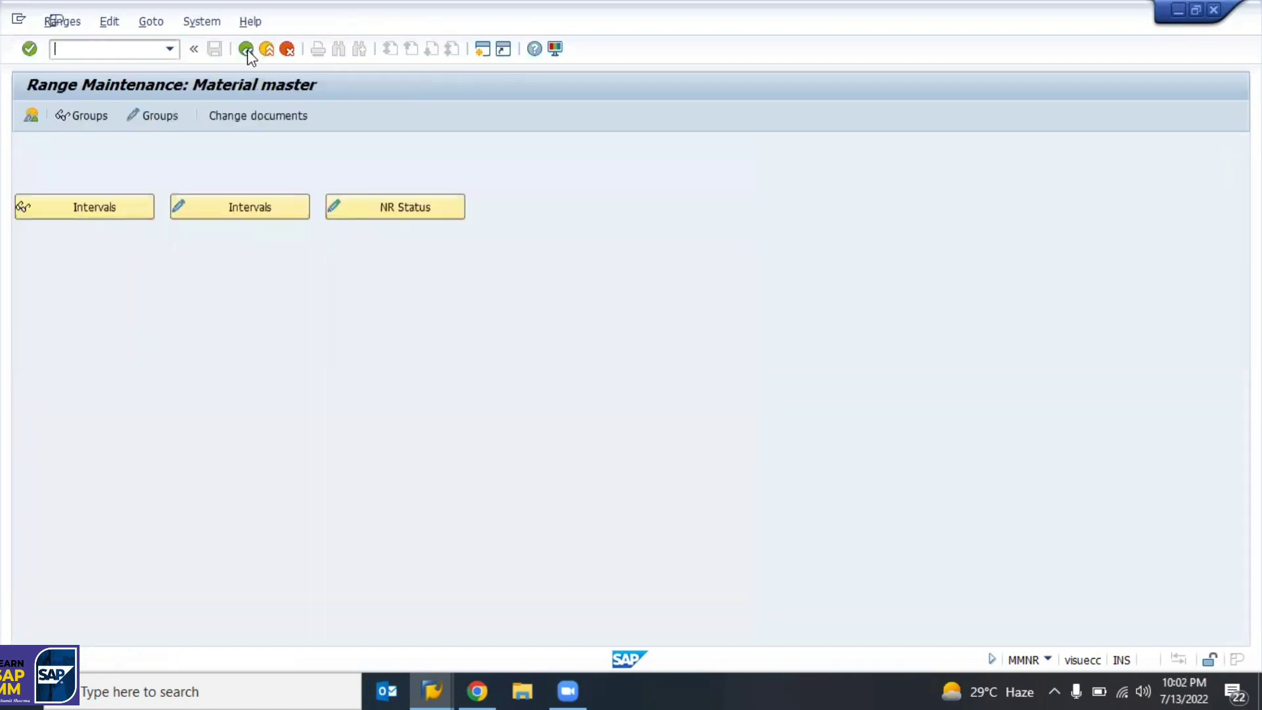
left_click(247, 50)
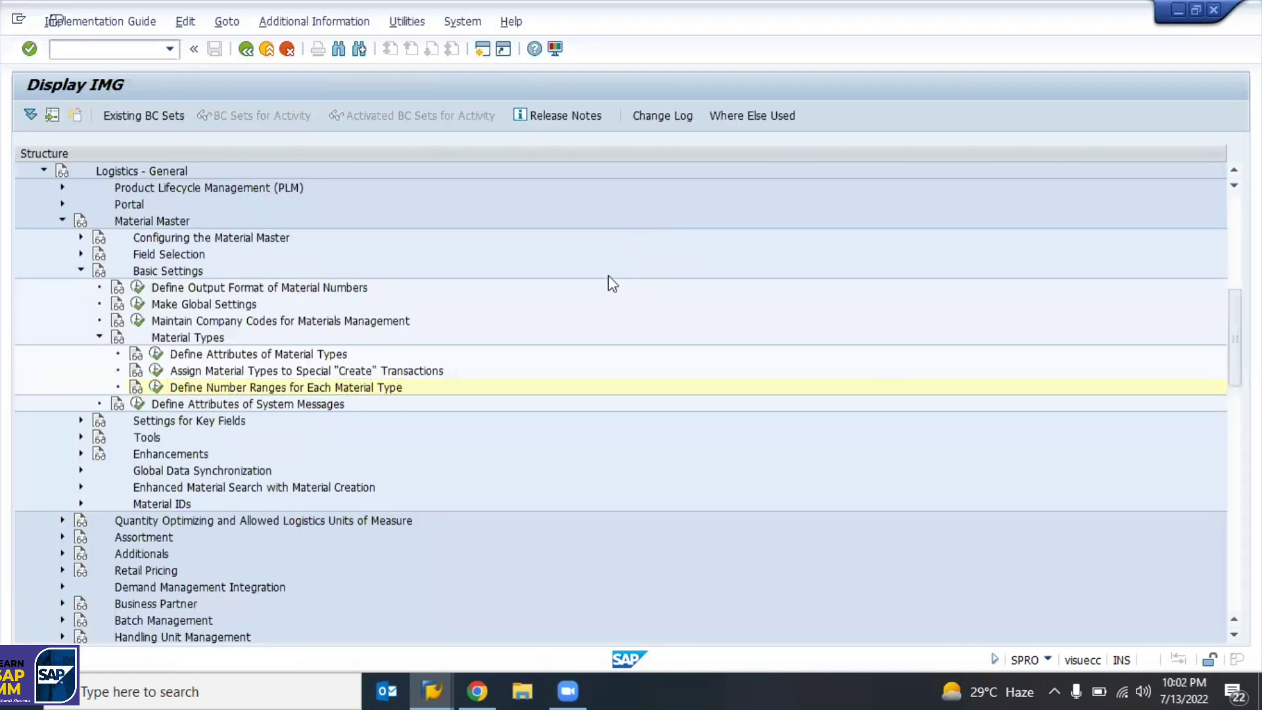
Leave the implementation guide, start material creation with transaction mm01, and look through the available industry sectors.
key("F3")
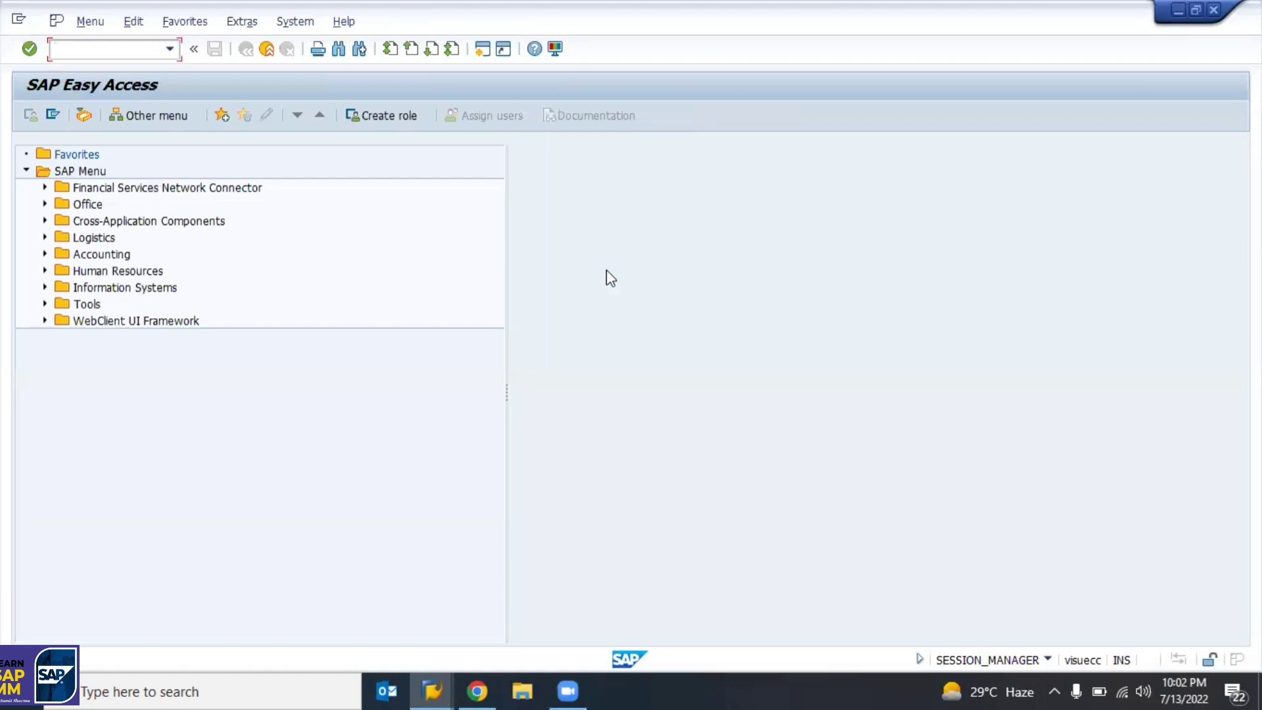
type("mm01")
key("Return")
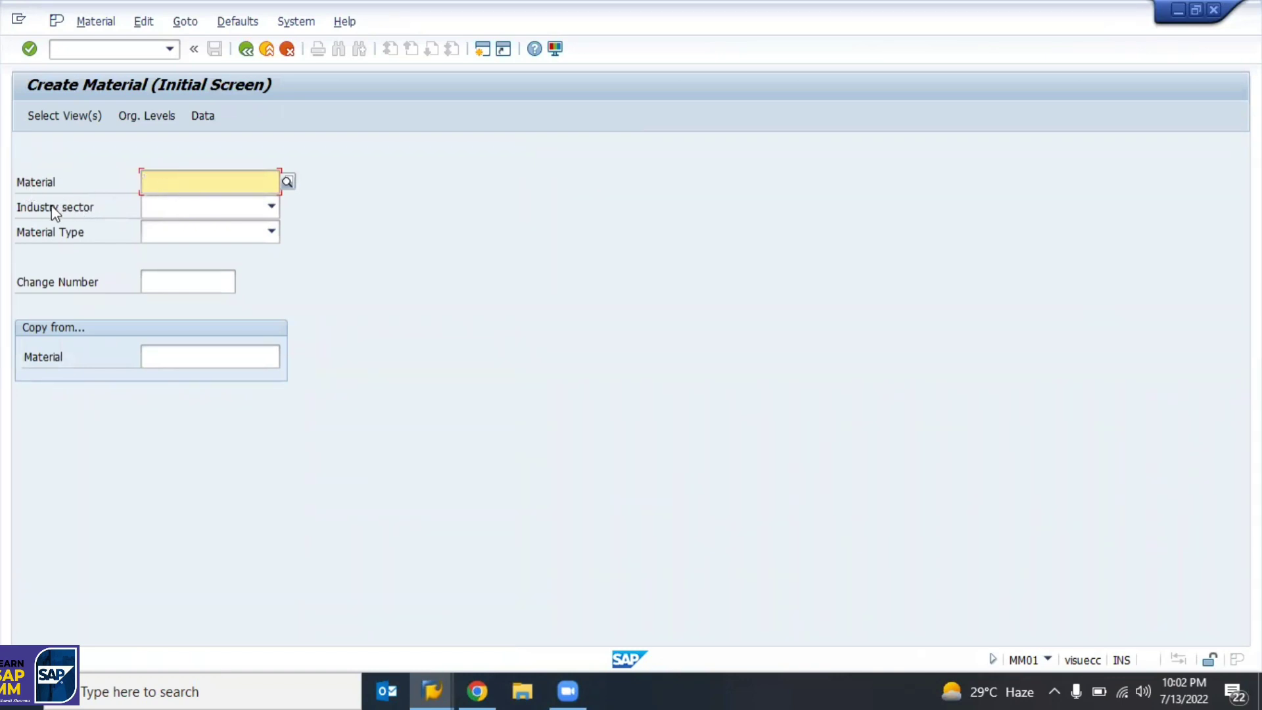
left_click(195, 211)
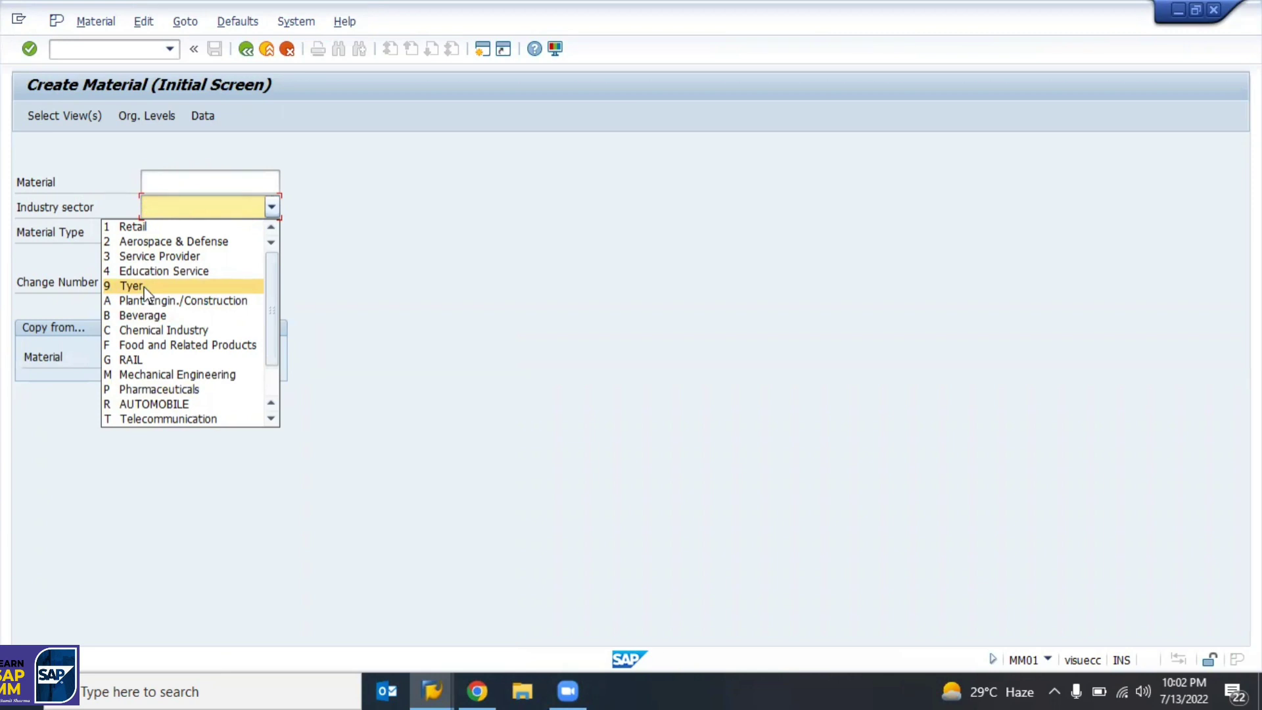
left_click(317, 301)
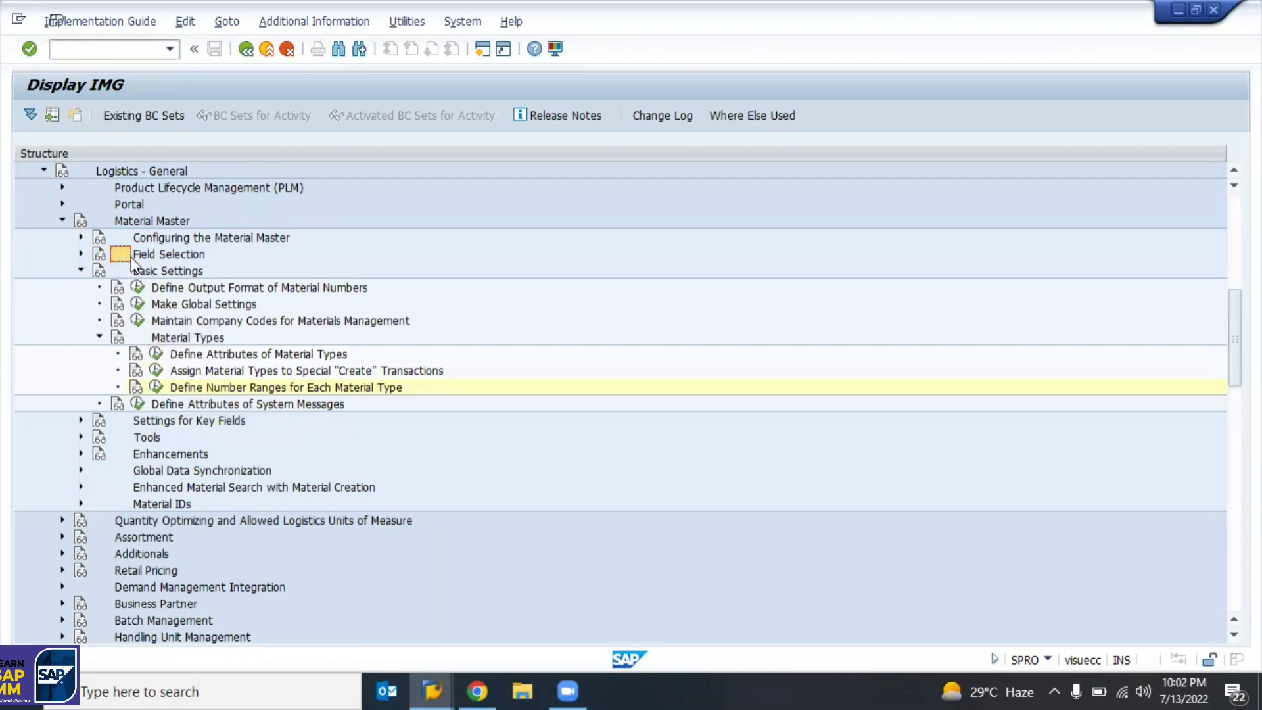
Expand Field Selection in the implementation guide and examine industry sector 9, Tyer, in Define Industry Sectors and Industry-Sector-Specific Field Selection.
double_click(169, 254)
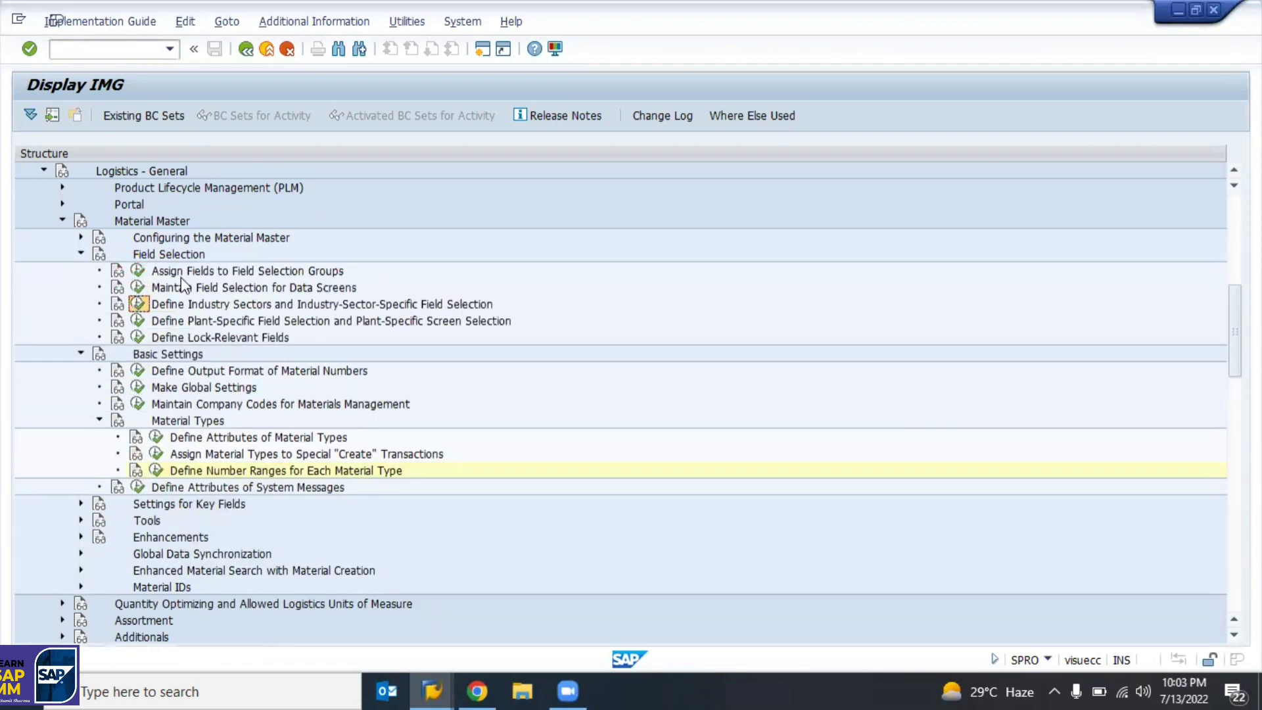
left_click(138, 303)
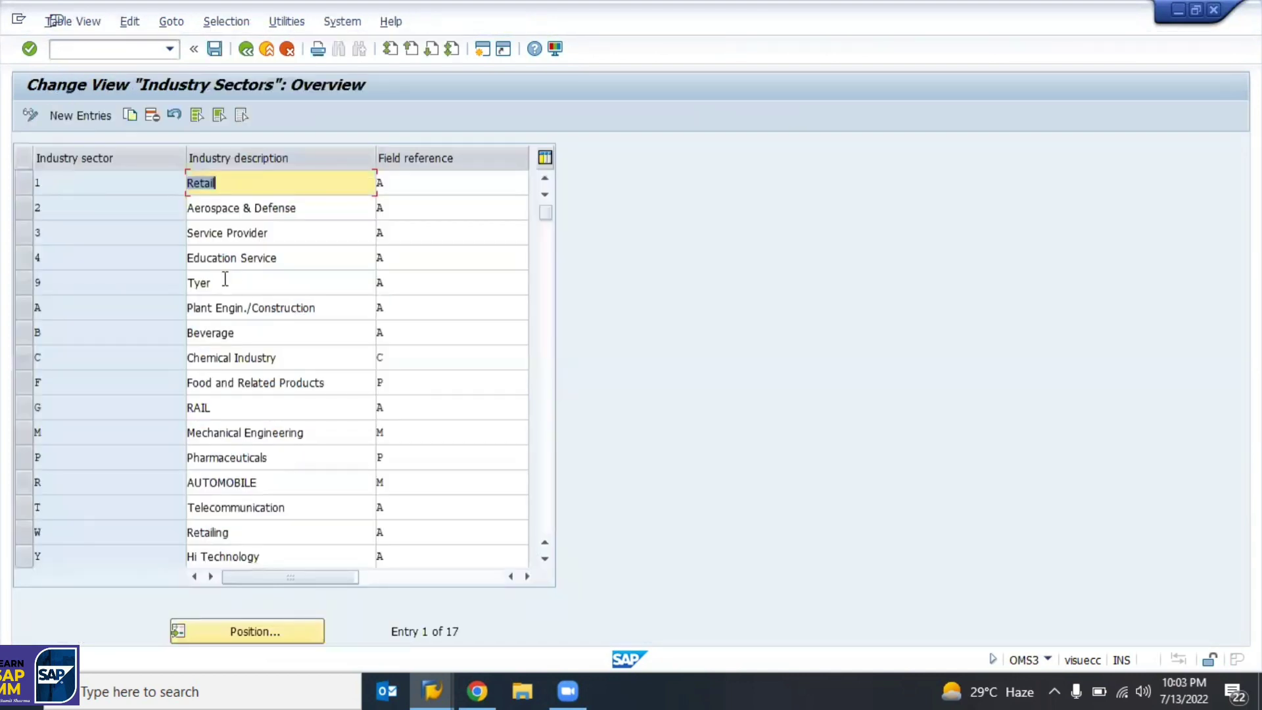
left_click(245, 291)
left_click(24, 287)
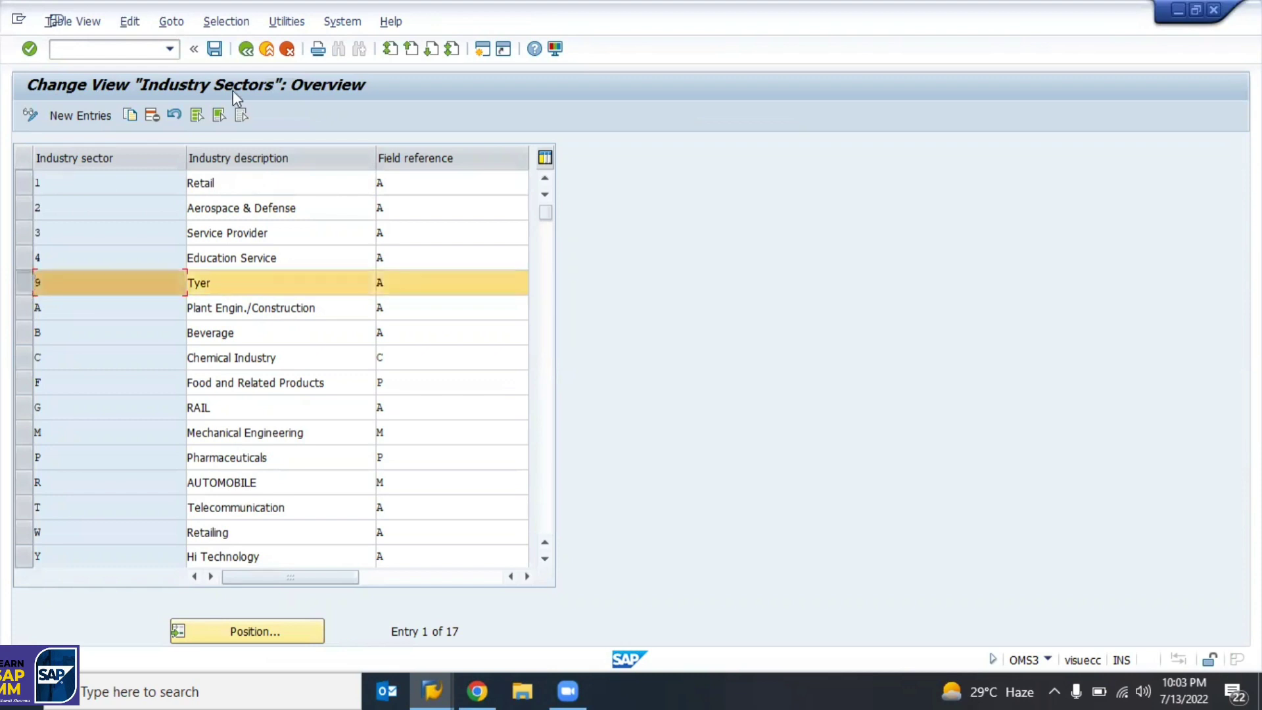
left_click(247, 55)
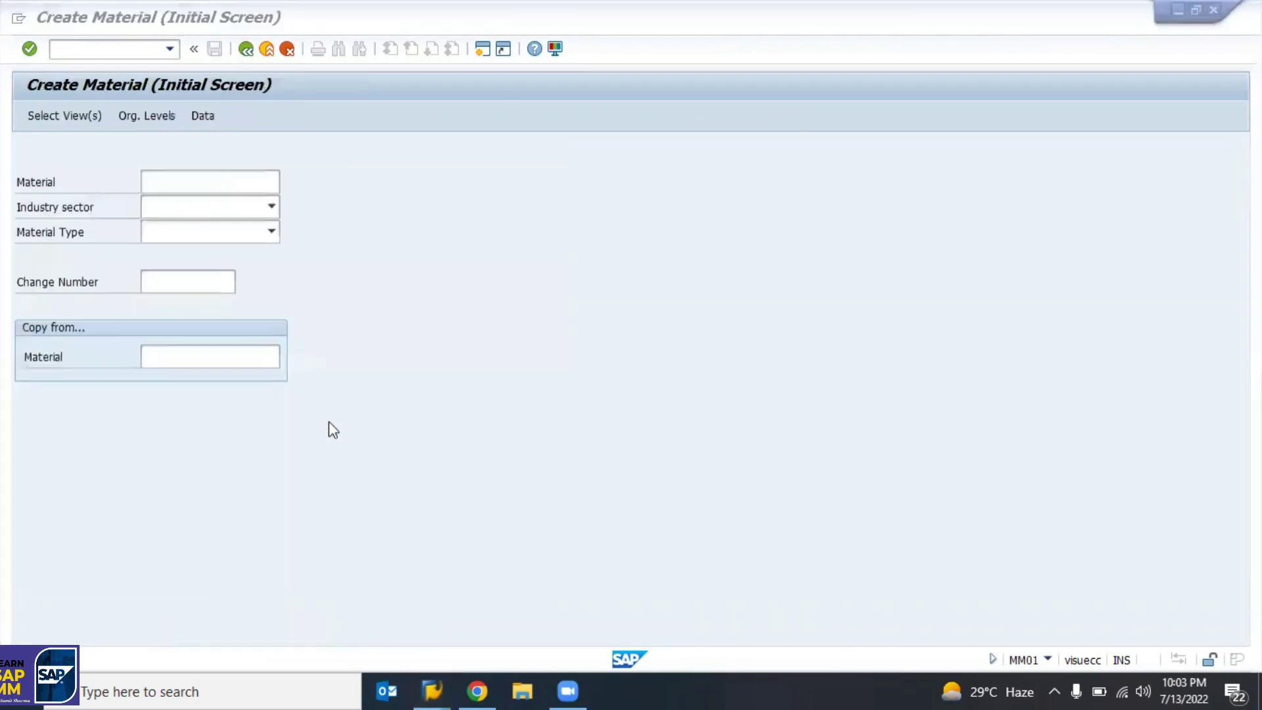
Set the new material's industry sector to 9 Tyer and its material type to 1100 Raw material MRF.
left_click(183, 207)
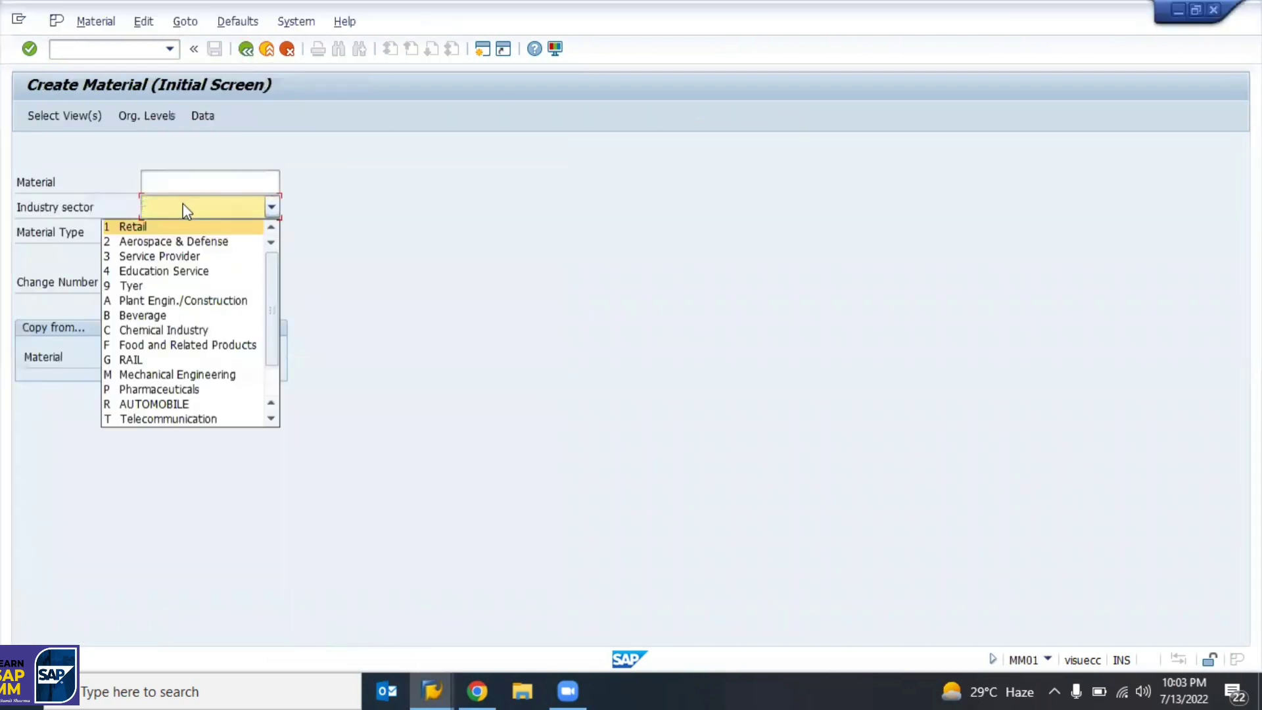
key("9")
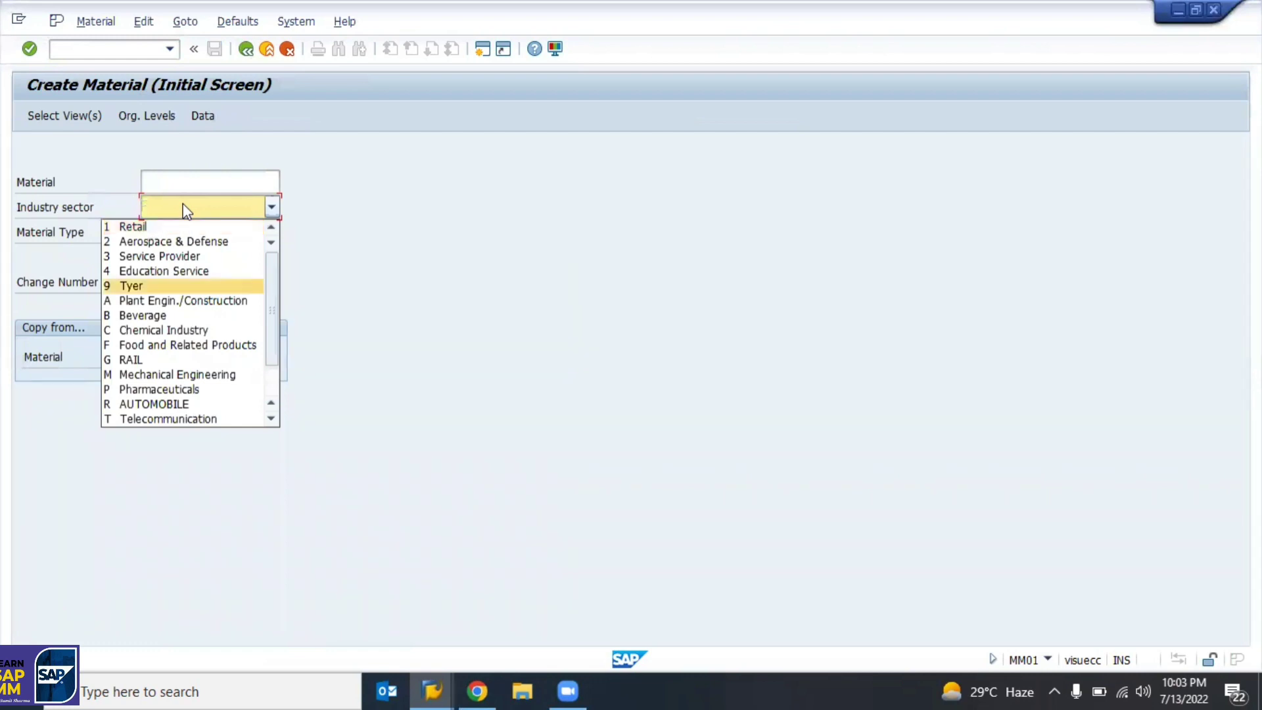
key("Return")
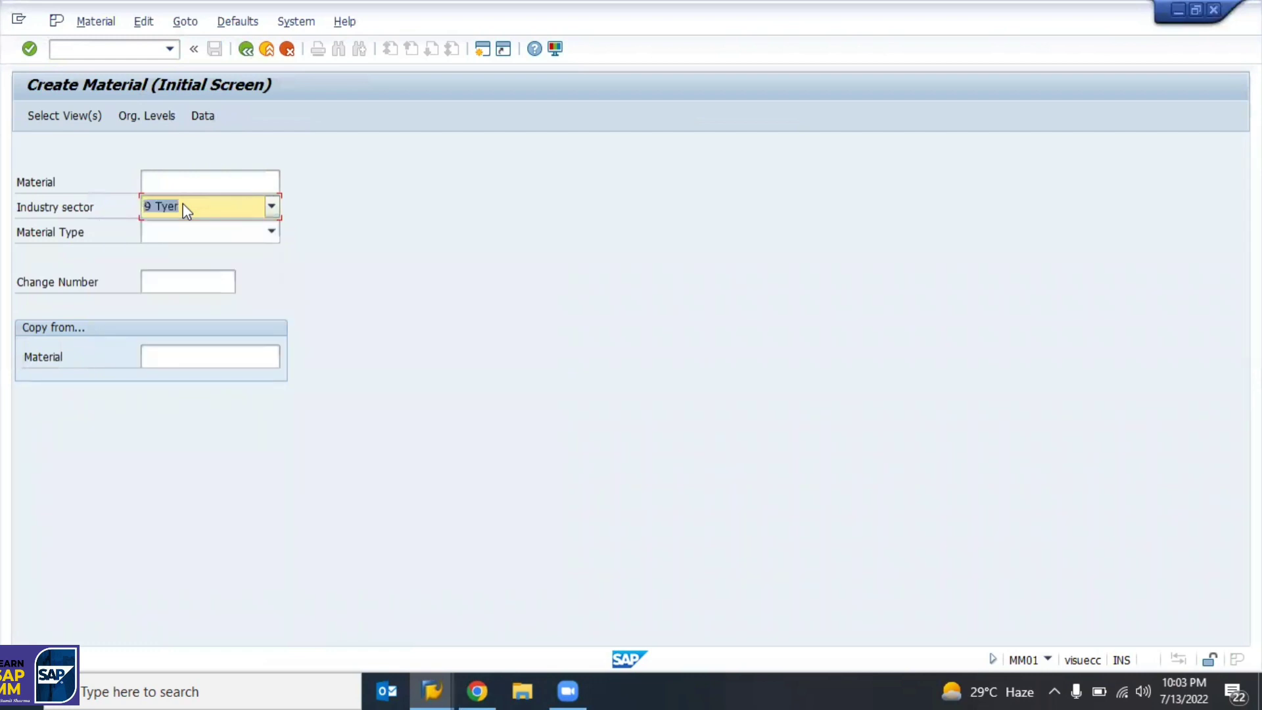
left_click(224, 236)
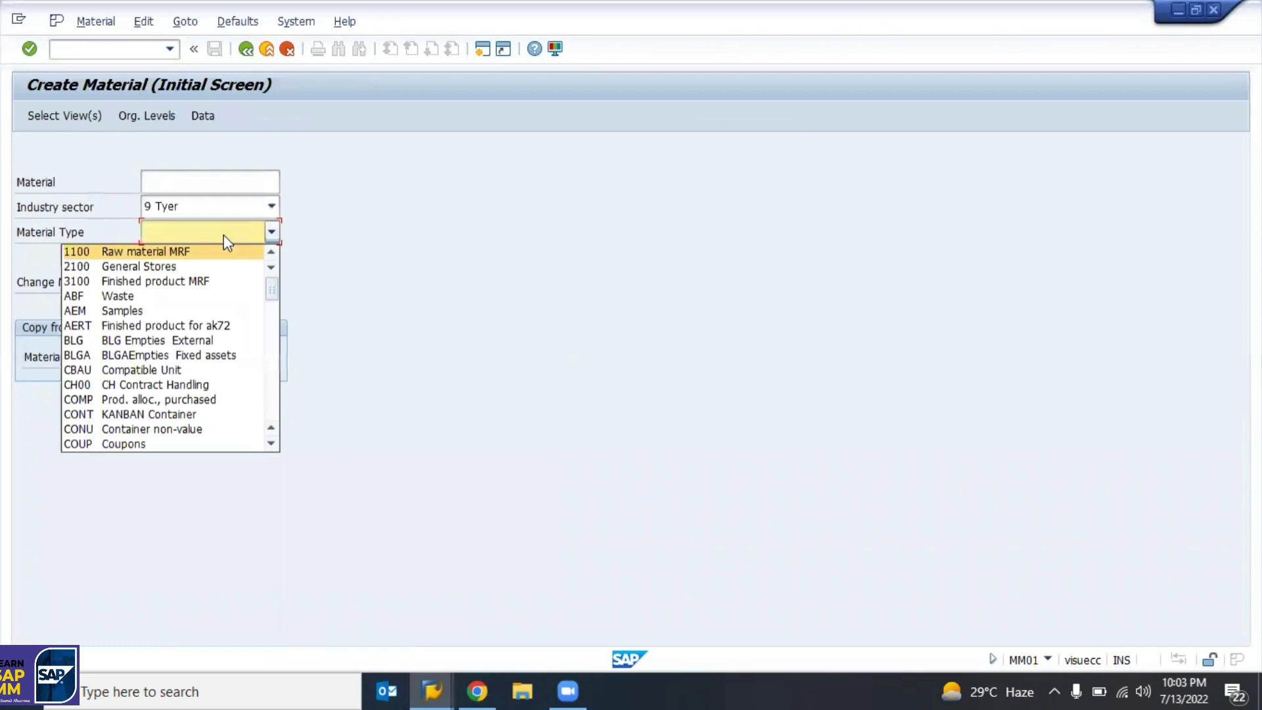
left_click(133, 252)
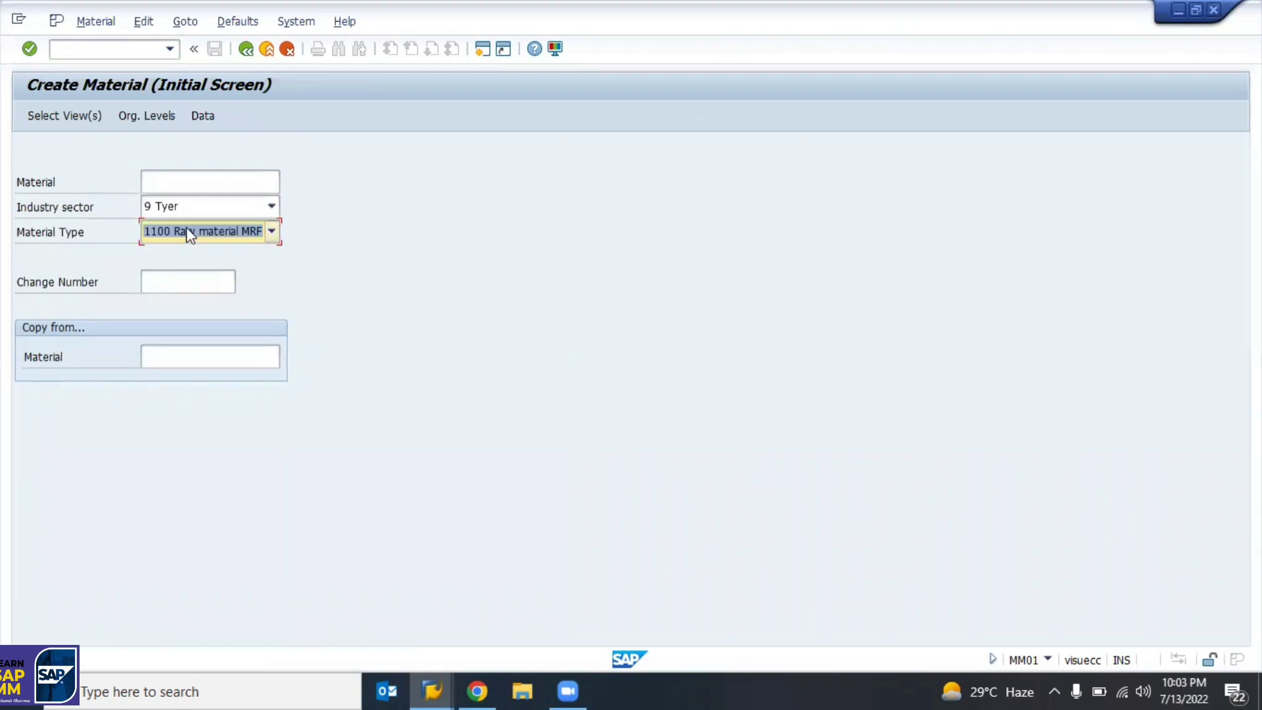
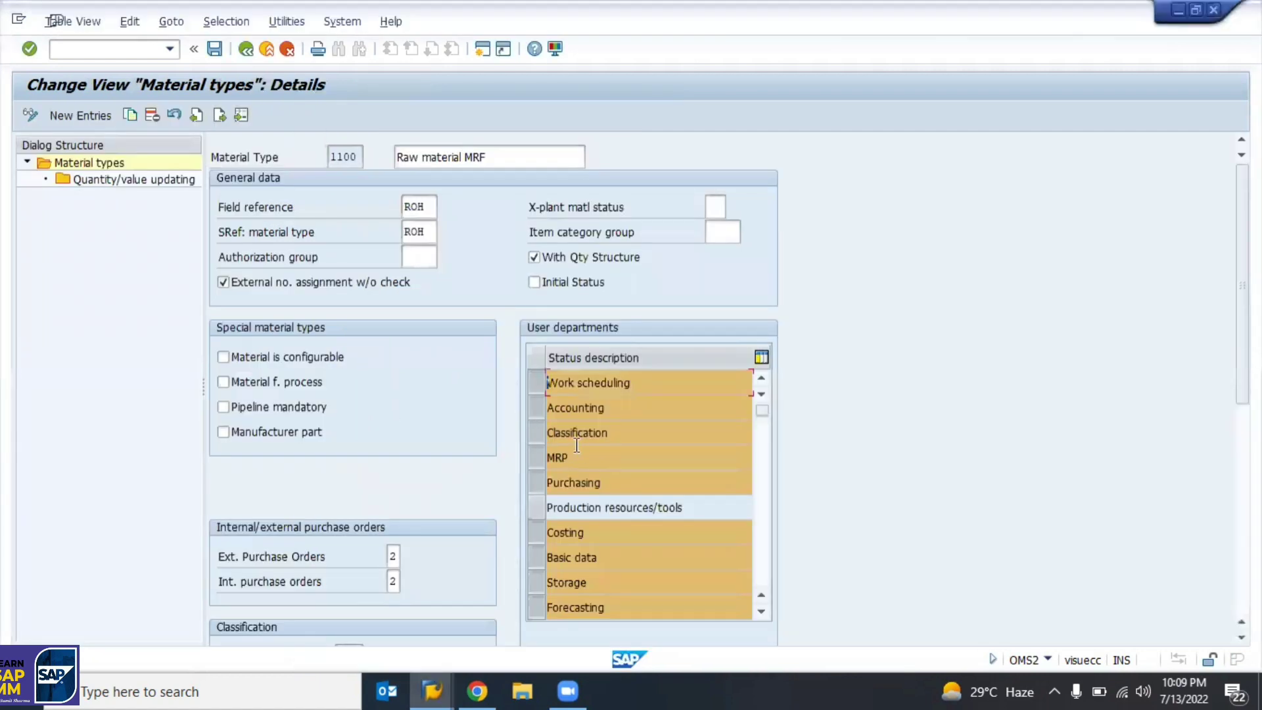
Save the customizing of material type 1100, Raw material MRF, under the proposed customizing request.
left_click(215, 48)
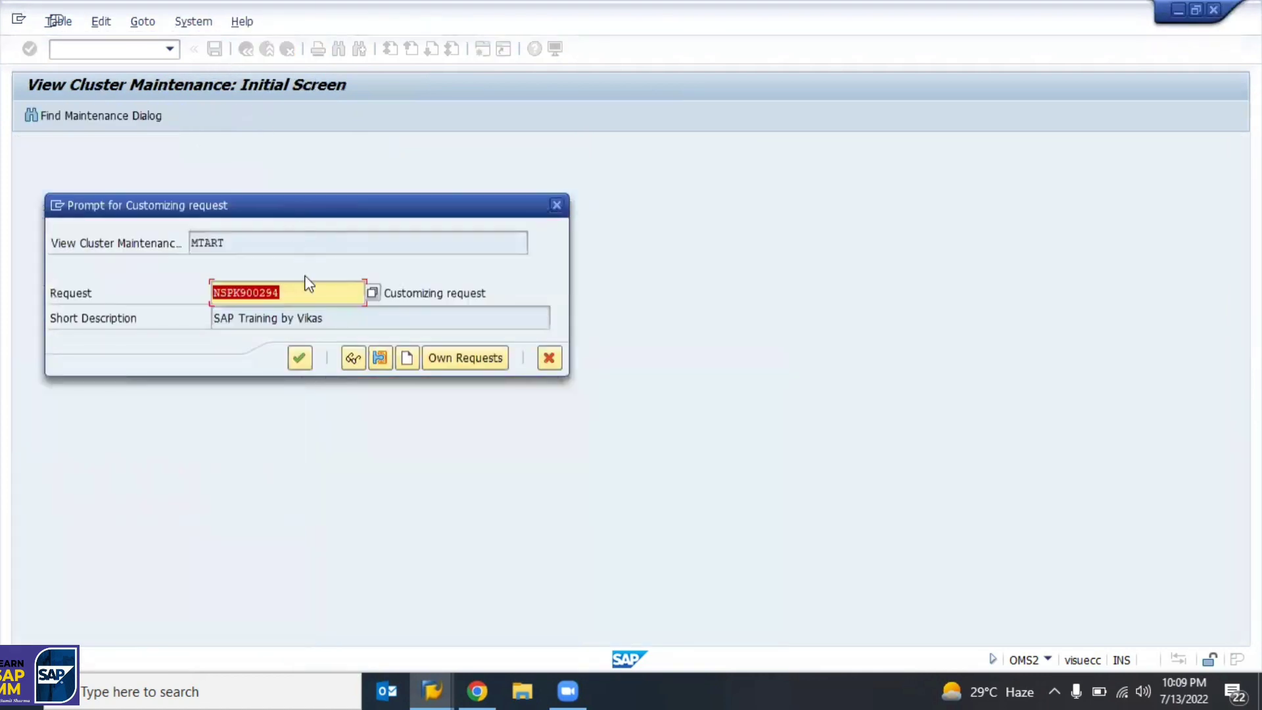
left_click(299, 359)
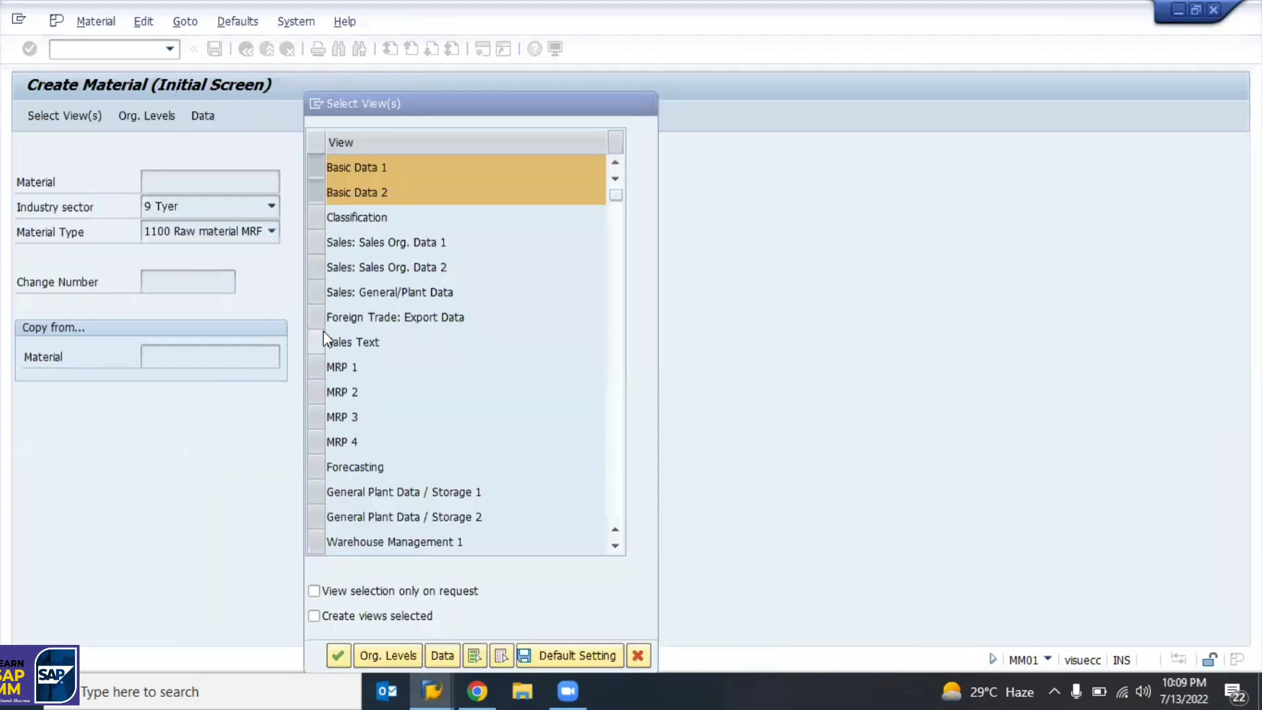
Leave the view selection, restart material creation with transaction mm01, and open the view selection for sector 9 Tyer and type 1100 Raw material MRF.
key("F12")
key("F3")
type("mm01")
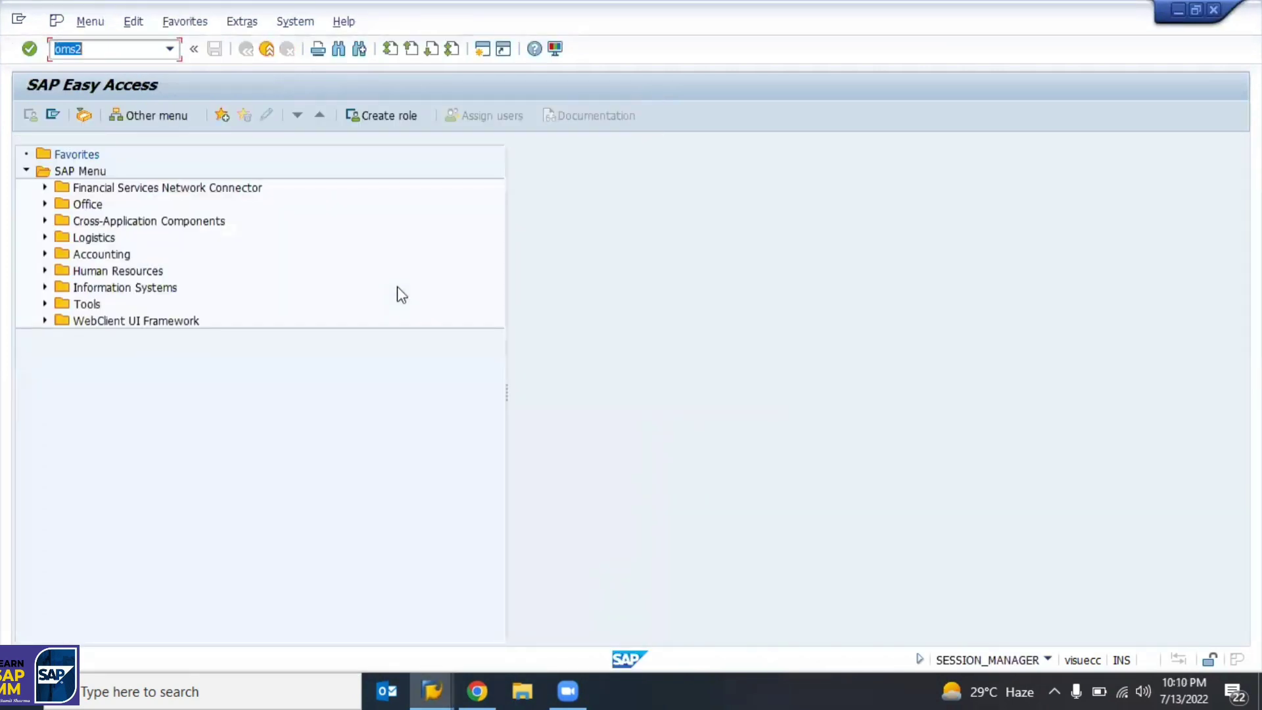
key("Return")
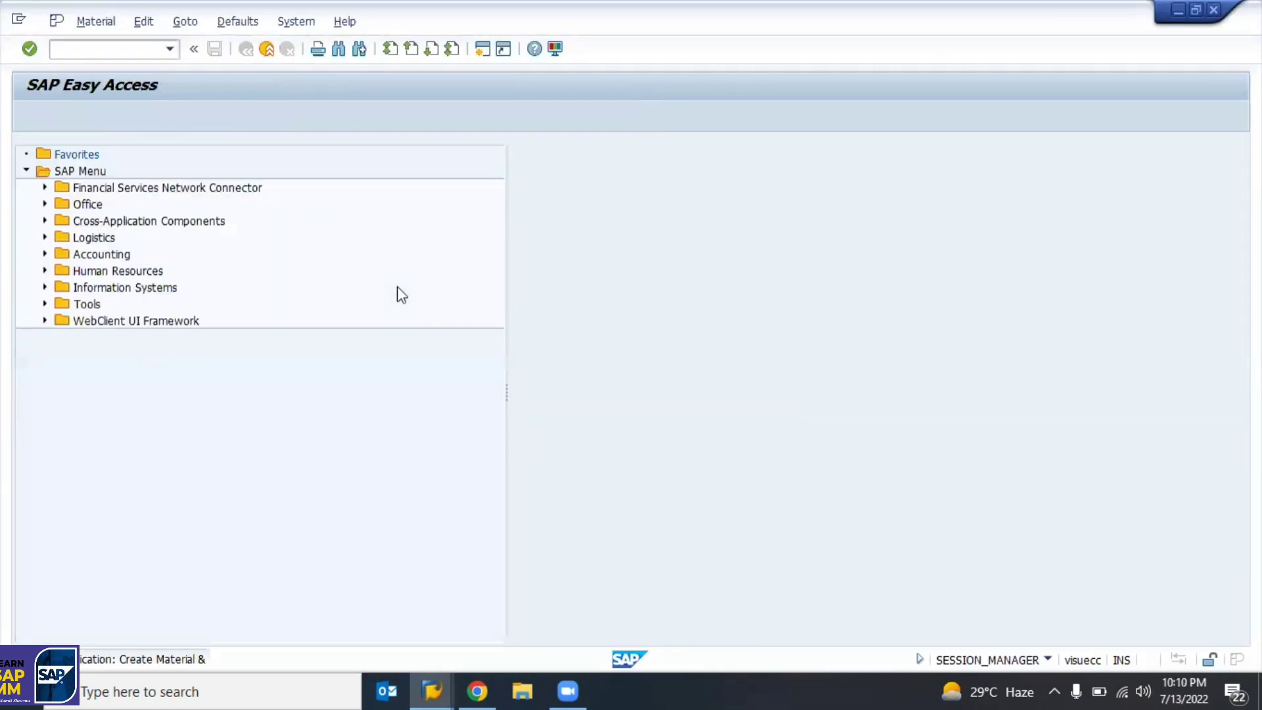
key("Return")
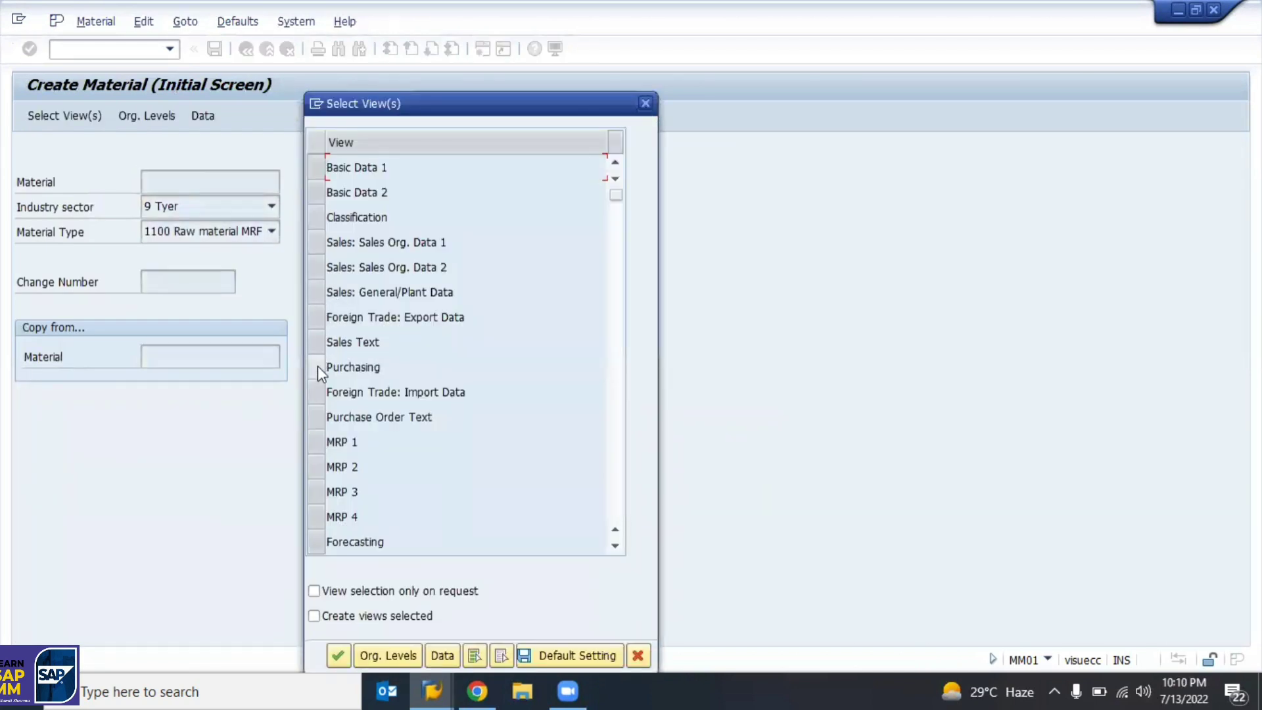
Select the views Basic Data 1, Basic Data 2, Purchasing and Foreign Trade: Import Data for the new material, leaving MRP 1 unselected.
left_click(319, 372)
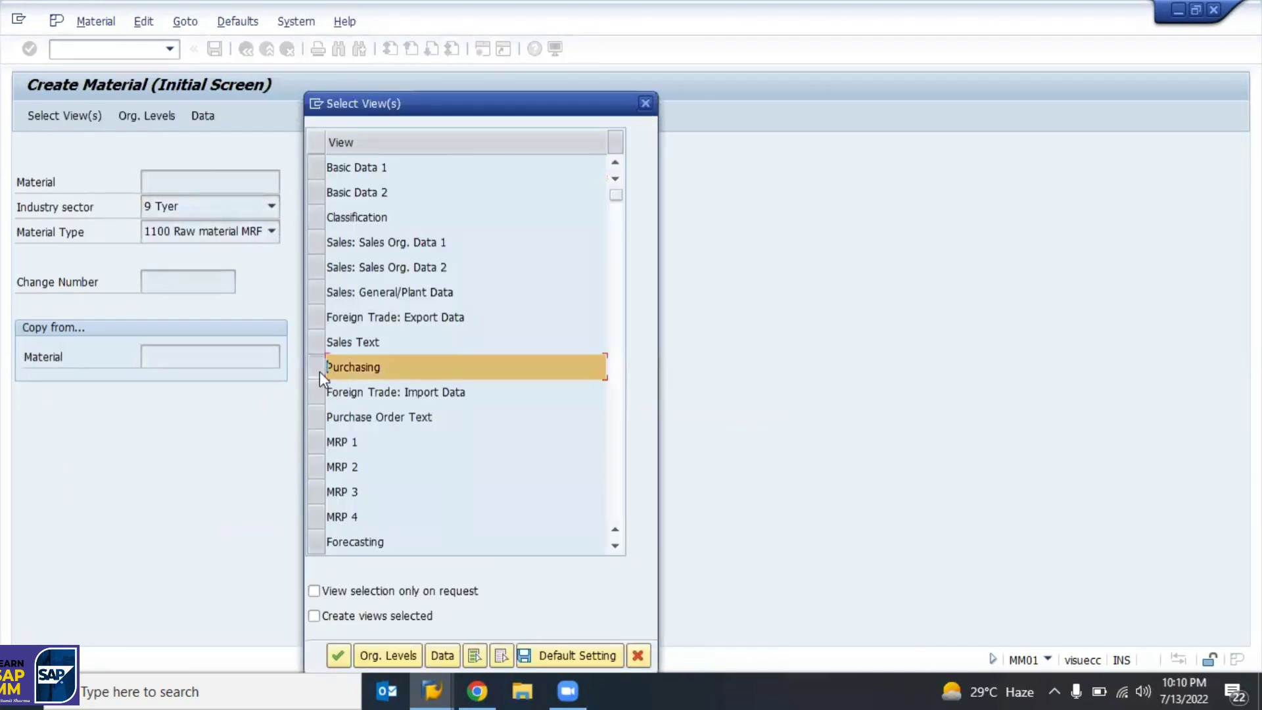
left_click(317, 167)
left_click(318, 192)
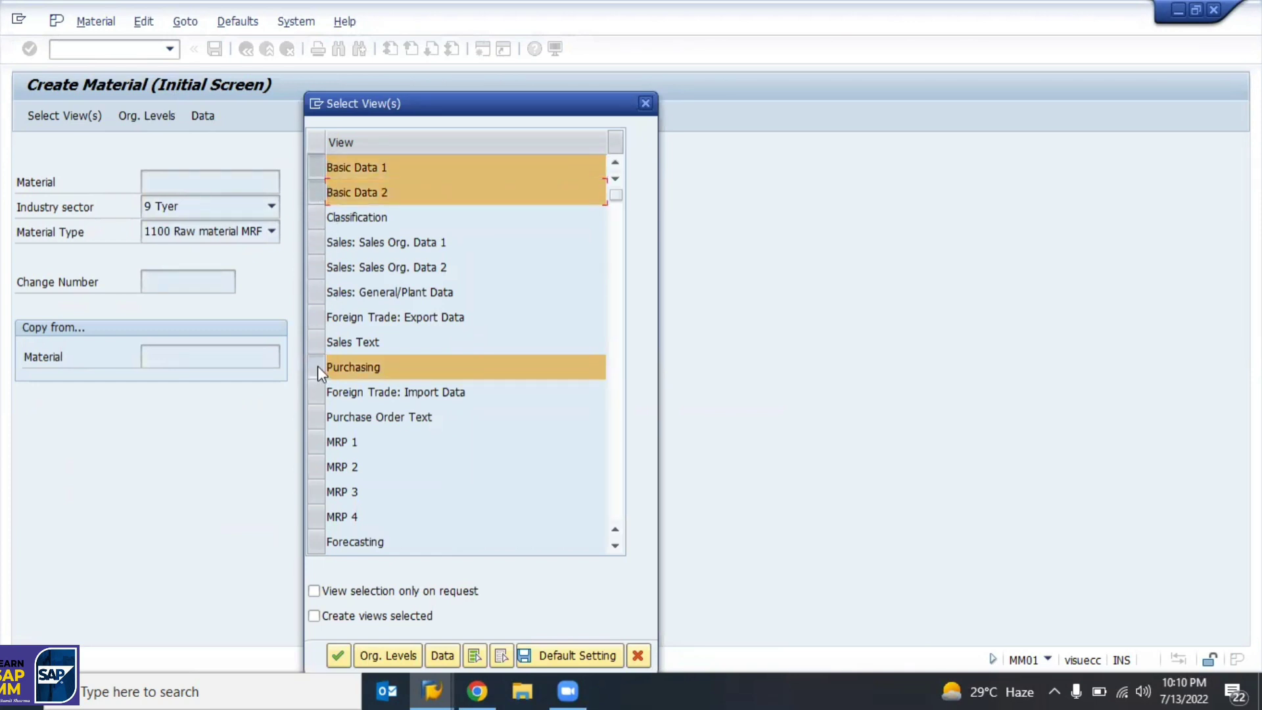
left_click(316, 393)
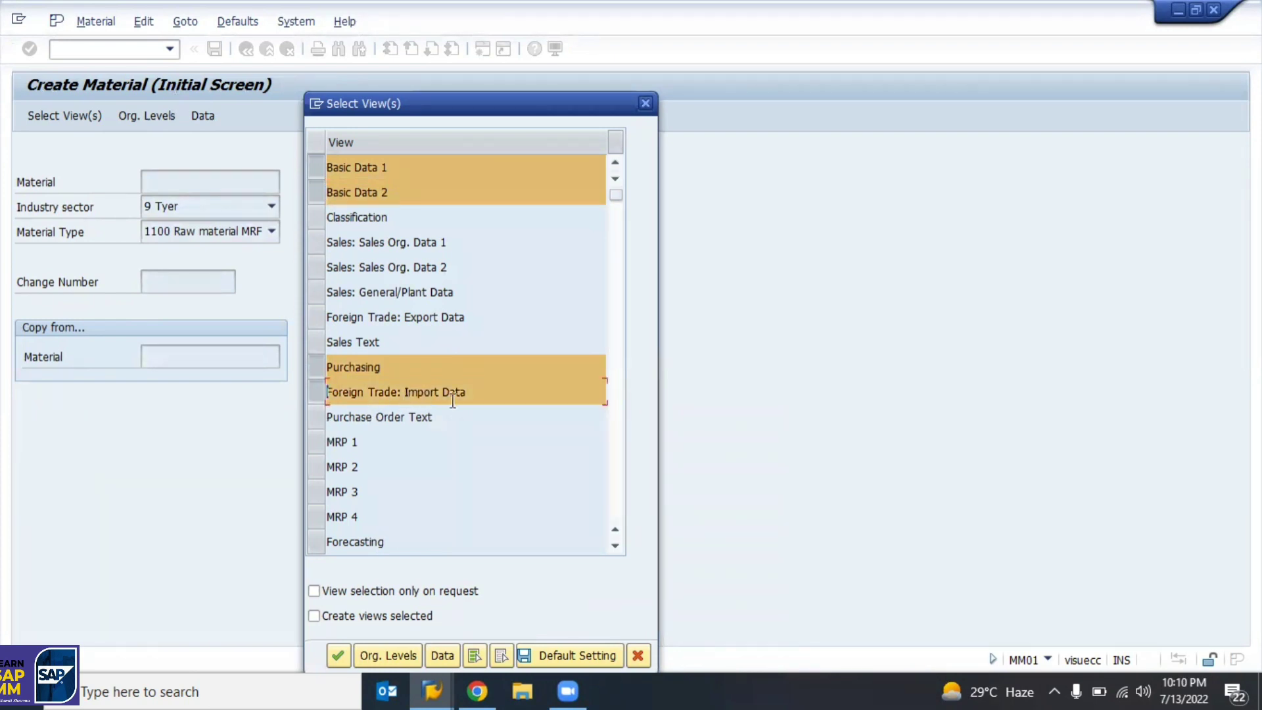
left_click(322, 444)
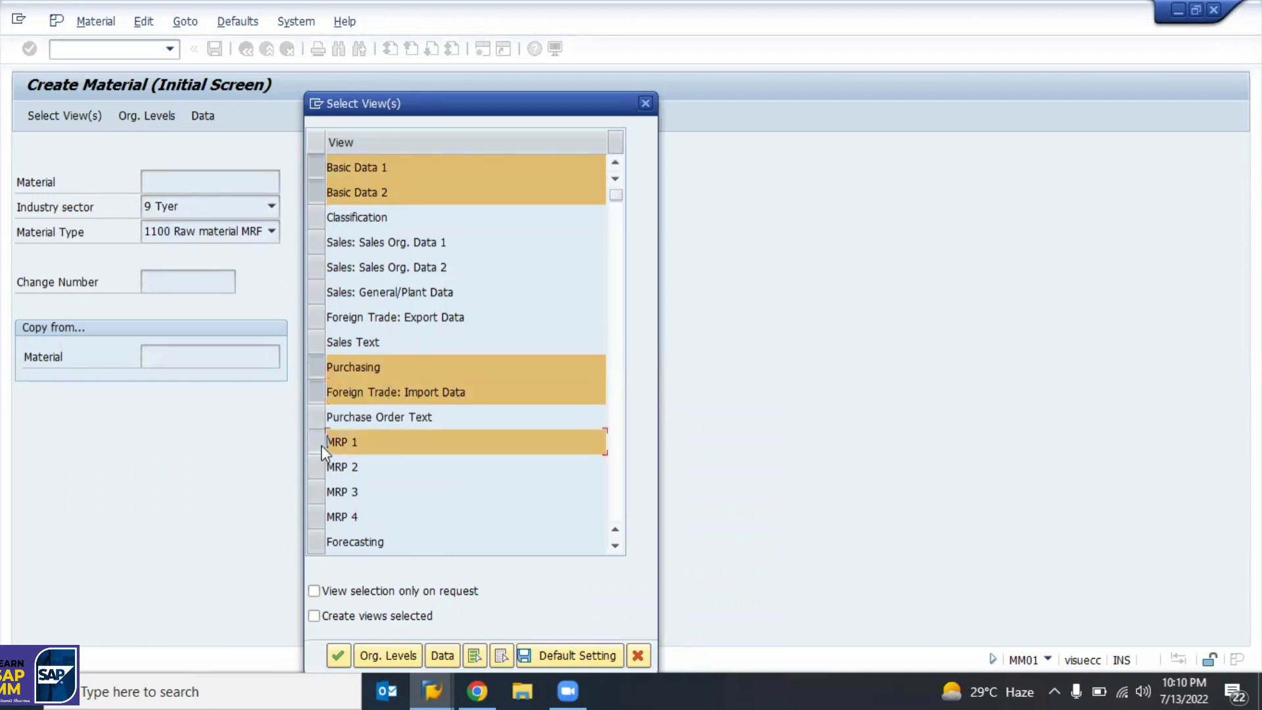
left_click(321, 445)
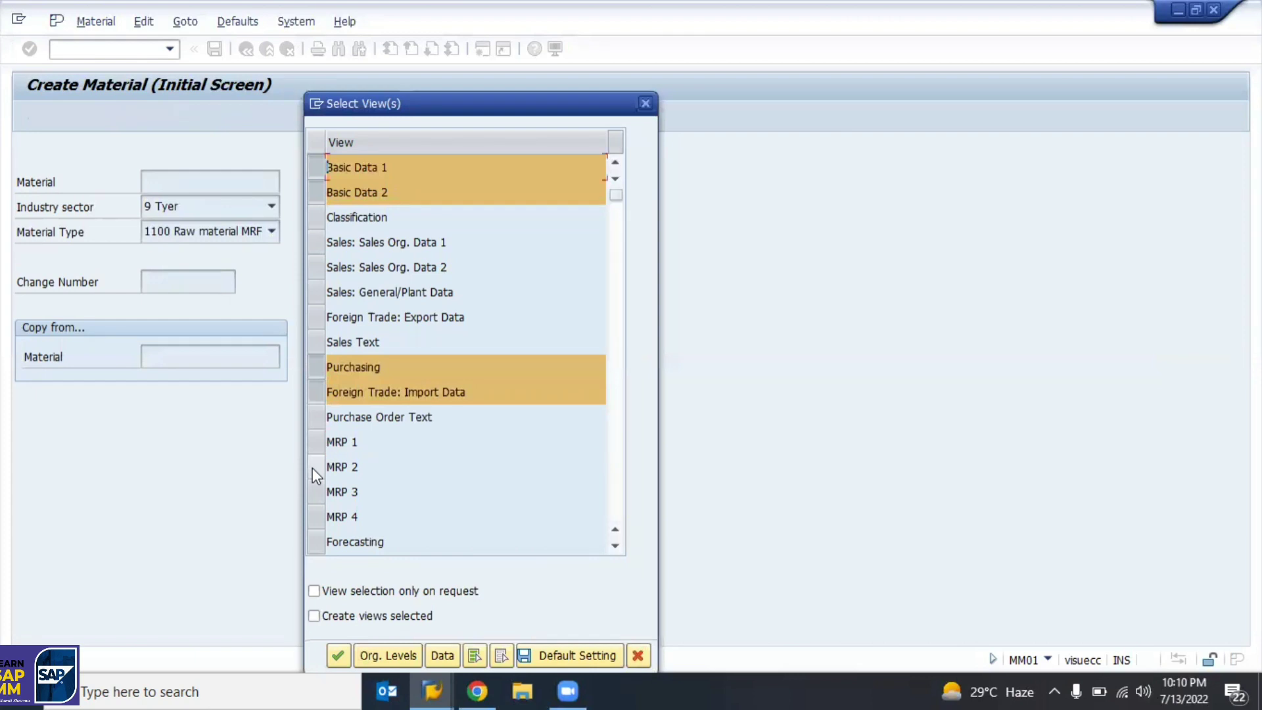
scroll(313, 467, "down", 3)
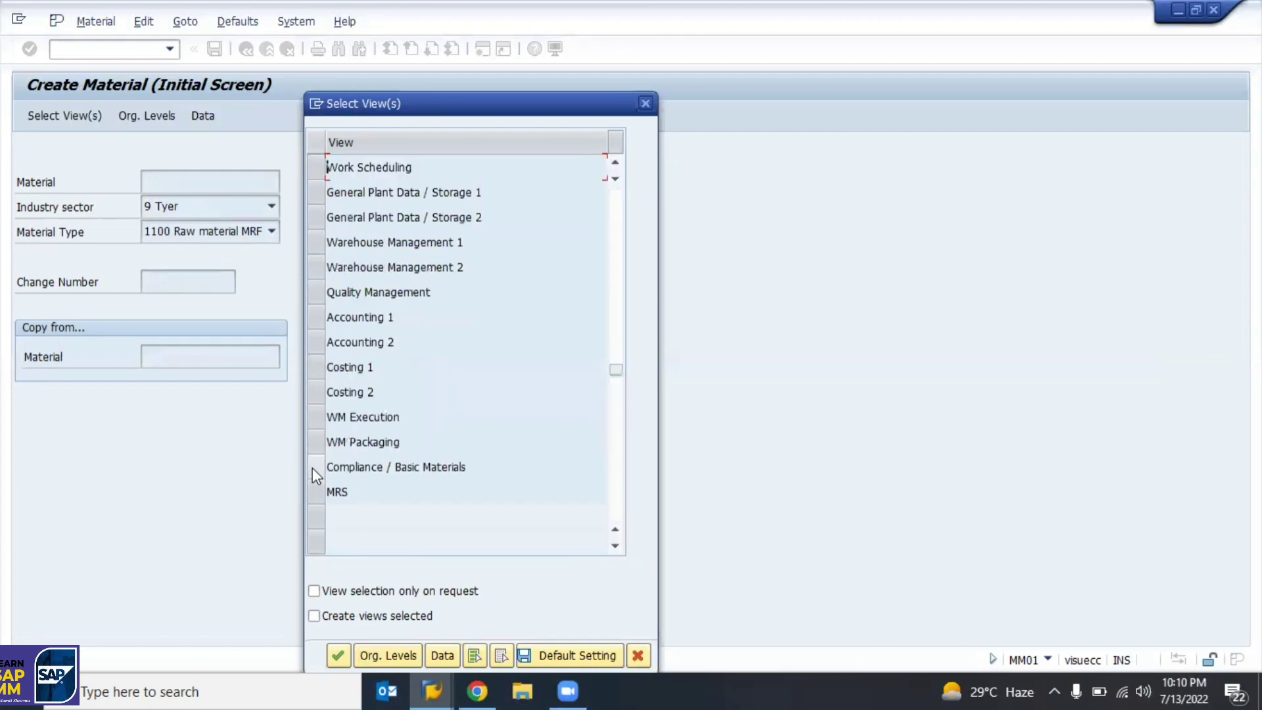
scroll(411, 389, "up", 1)
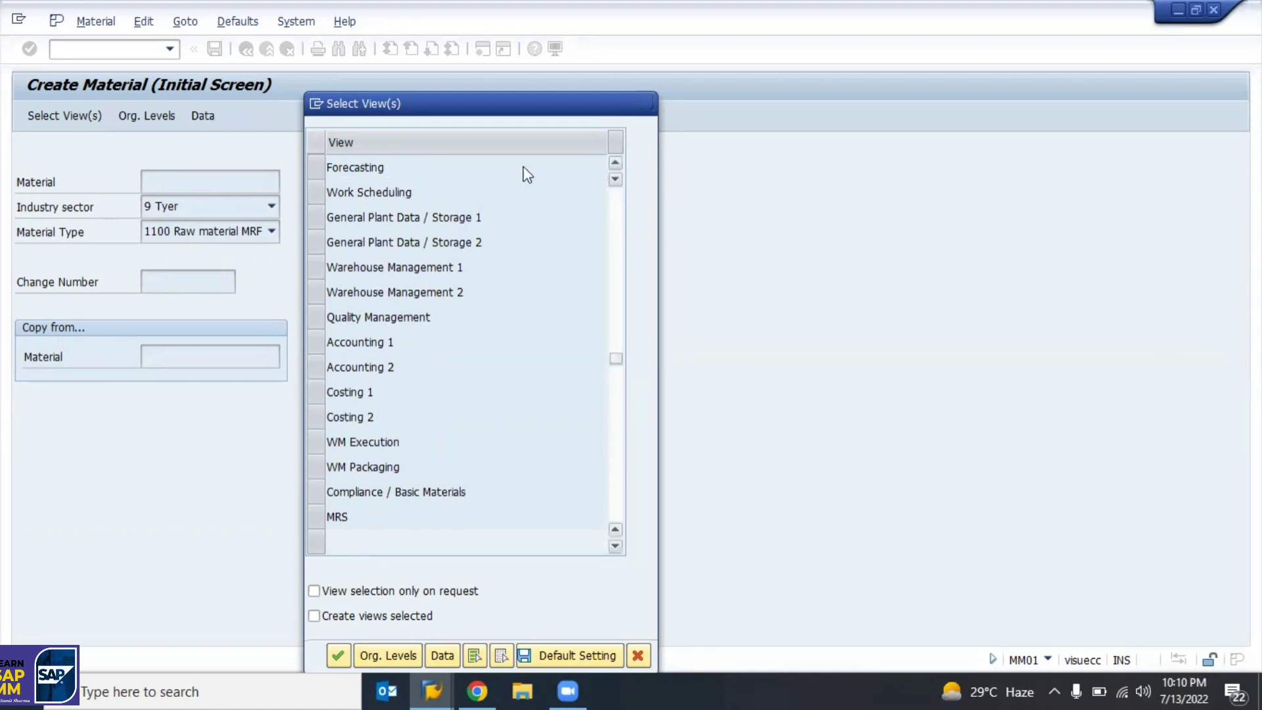
Select the General Plant Data / Storage 1 and 2, Quality Management, Accounting 1 and 2, and Costing 1 and 2 views.
scroll(316, 175, "up", 1)
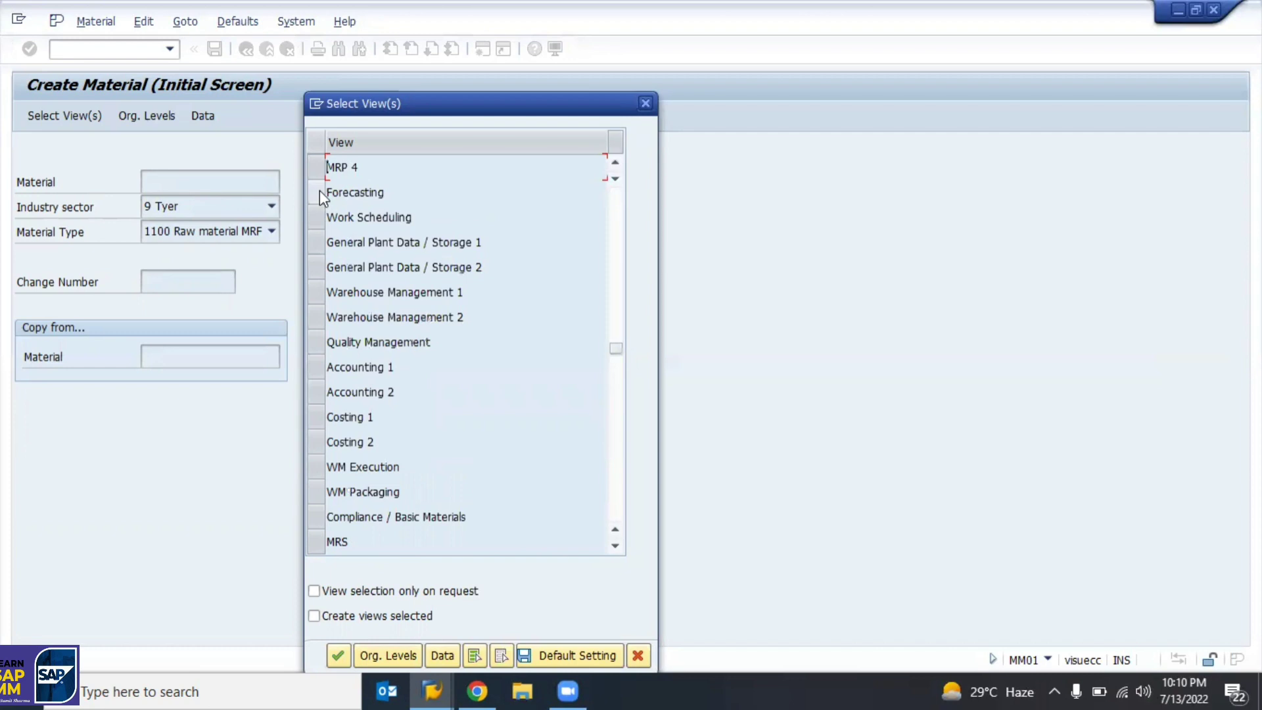
left_click(320, 243)
left_click(323, 265)
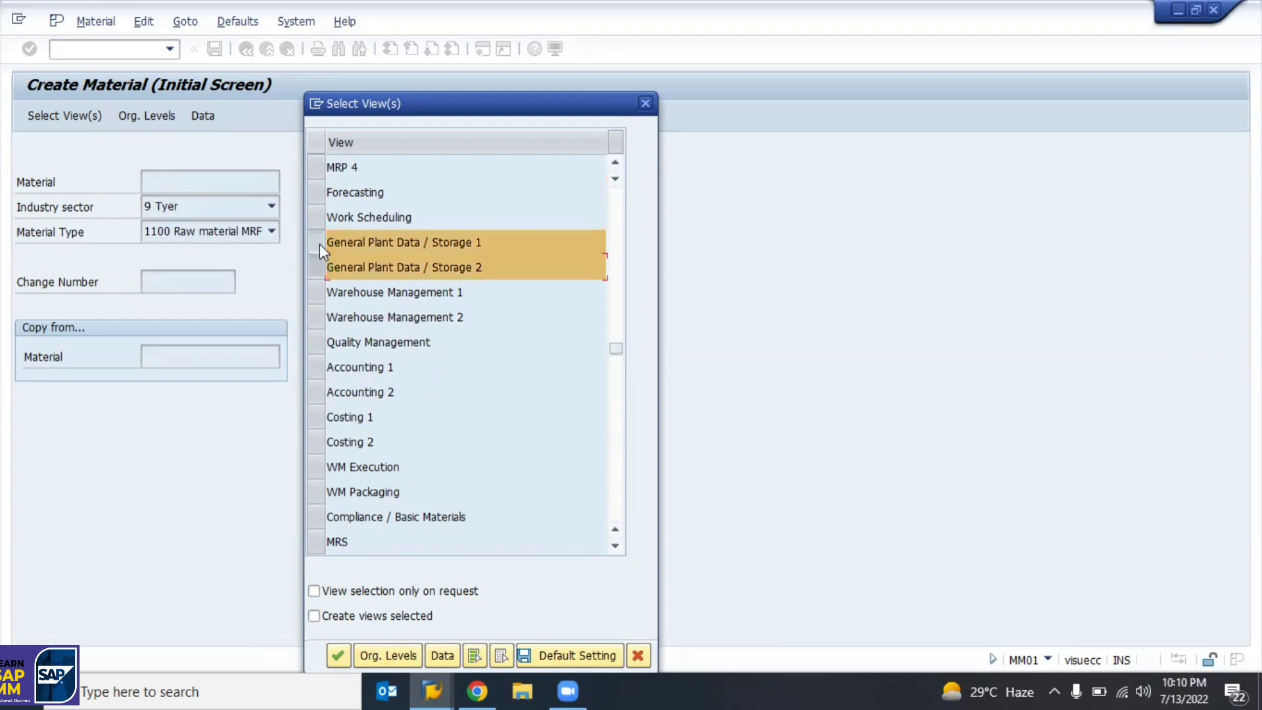
left_click(325, 345)
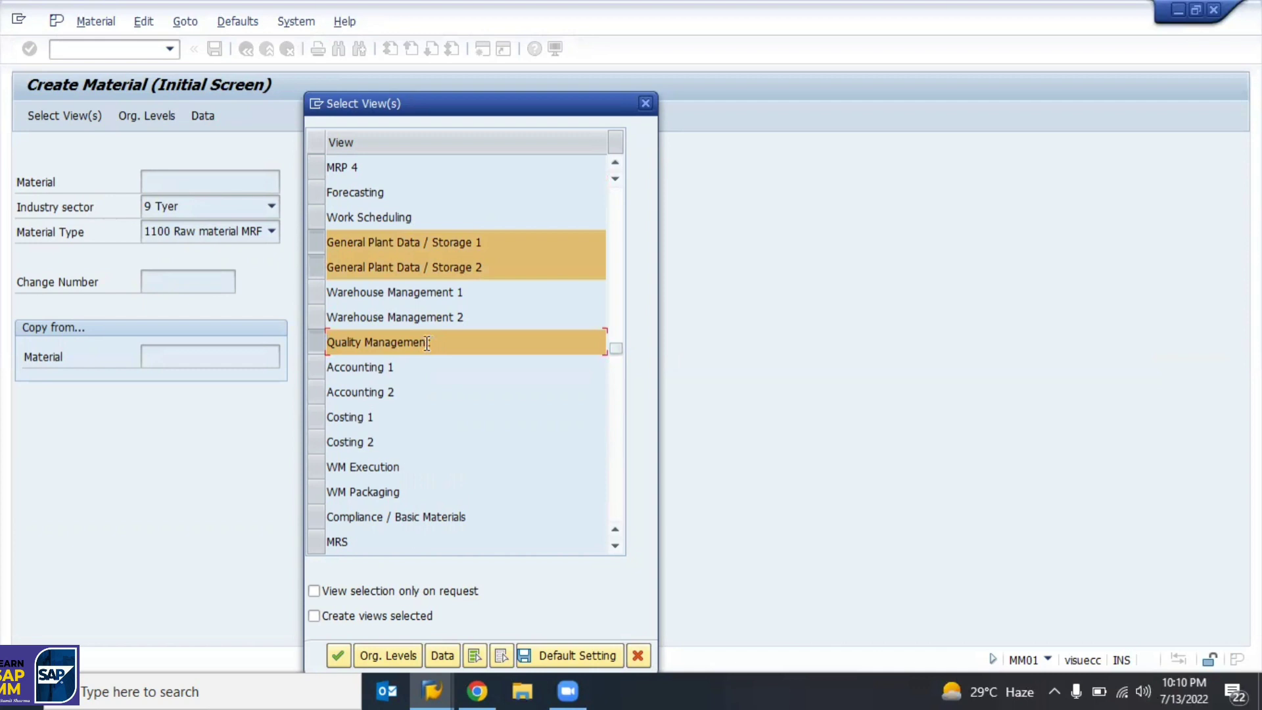
left_click(319, 368)
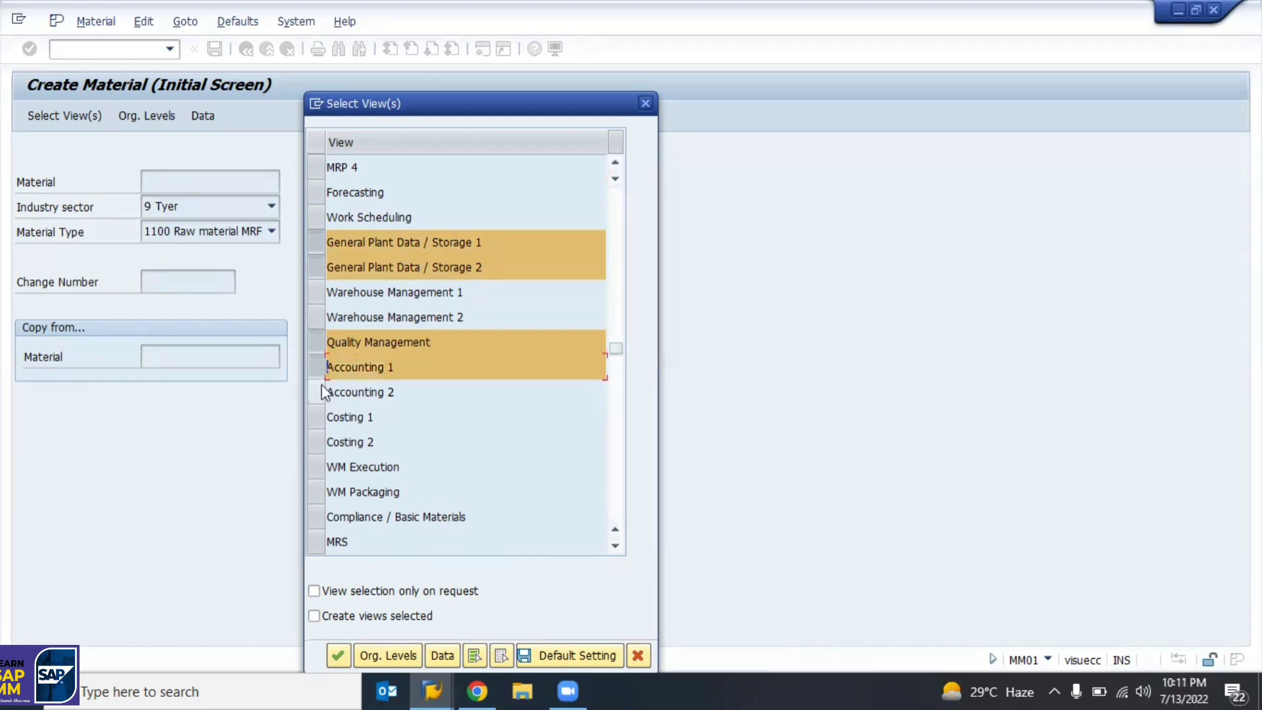
left_click(320, 393)
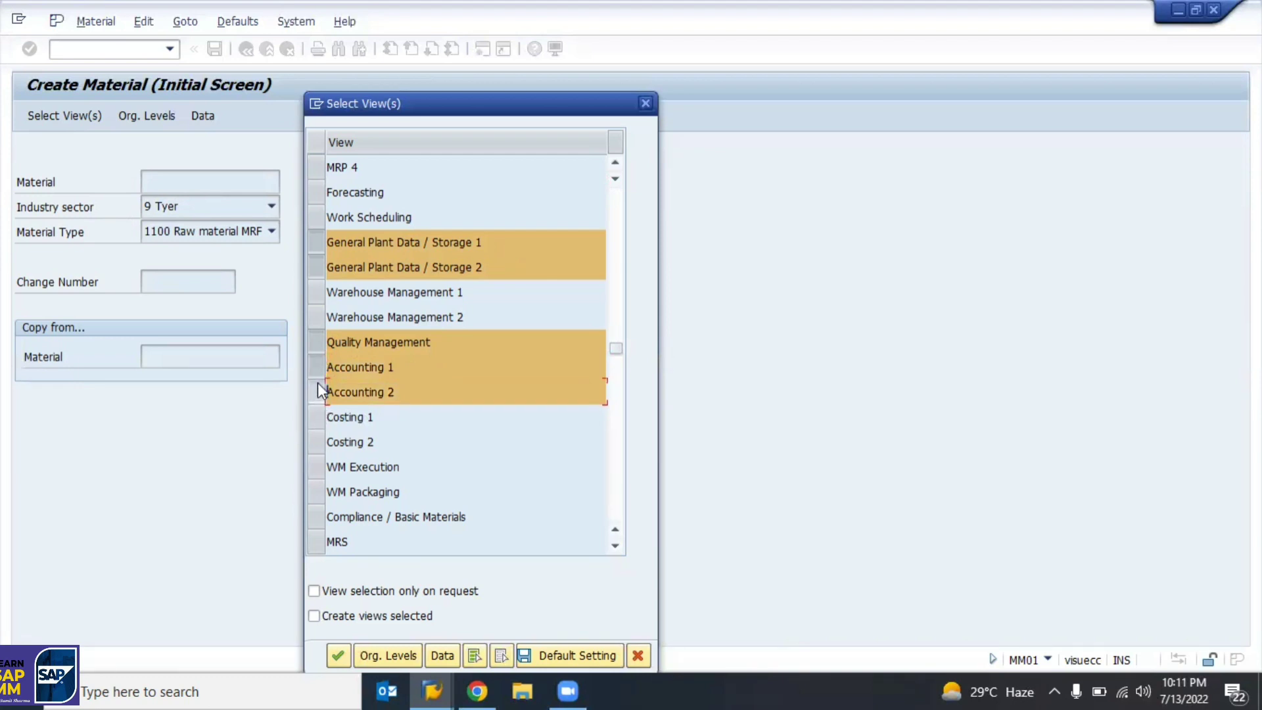
left_click(320, 421)
left_click(320, 431)
left_click(319, 424)
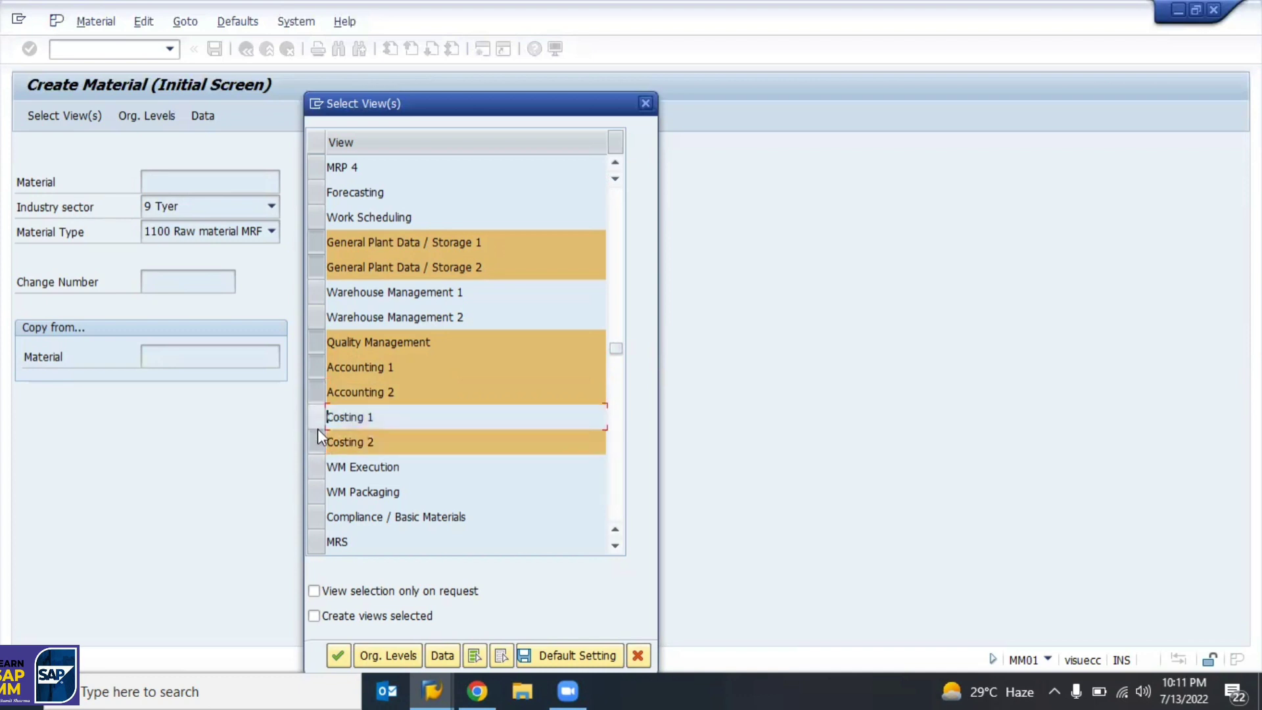
left_click(318, 431)
left_click(319, 421)
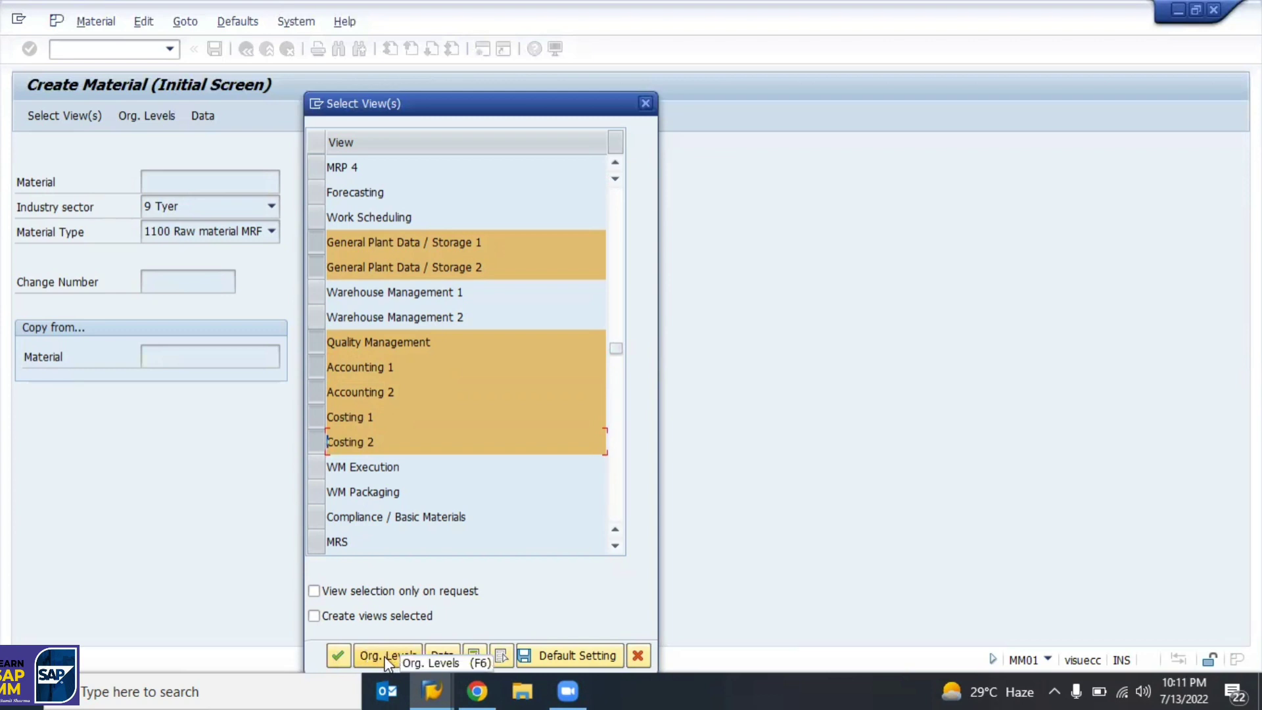
Open the organizational levels for the selected views and enter plant 9900.
left_click(385, 656)
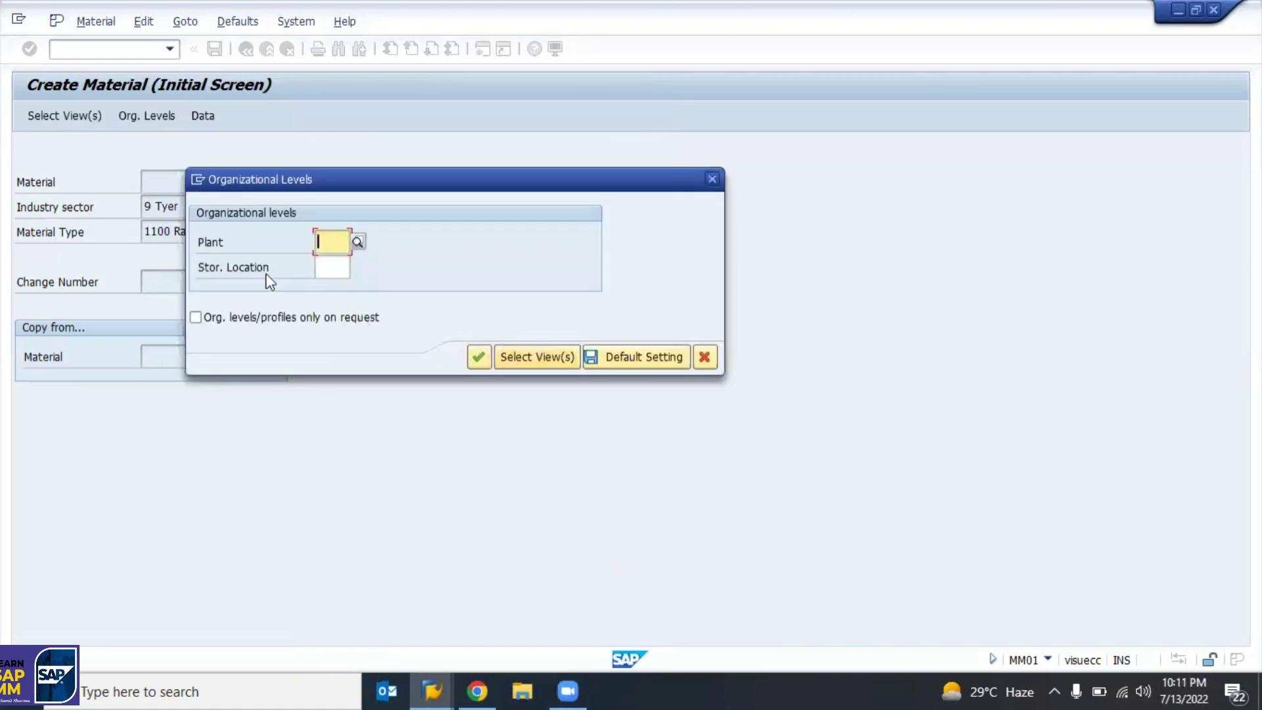
left_click(206, 243)
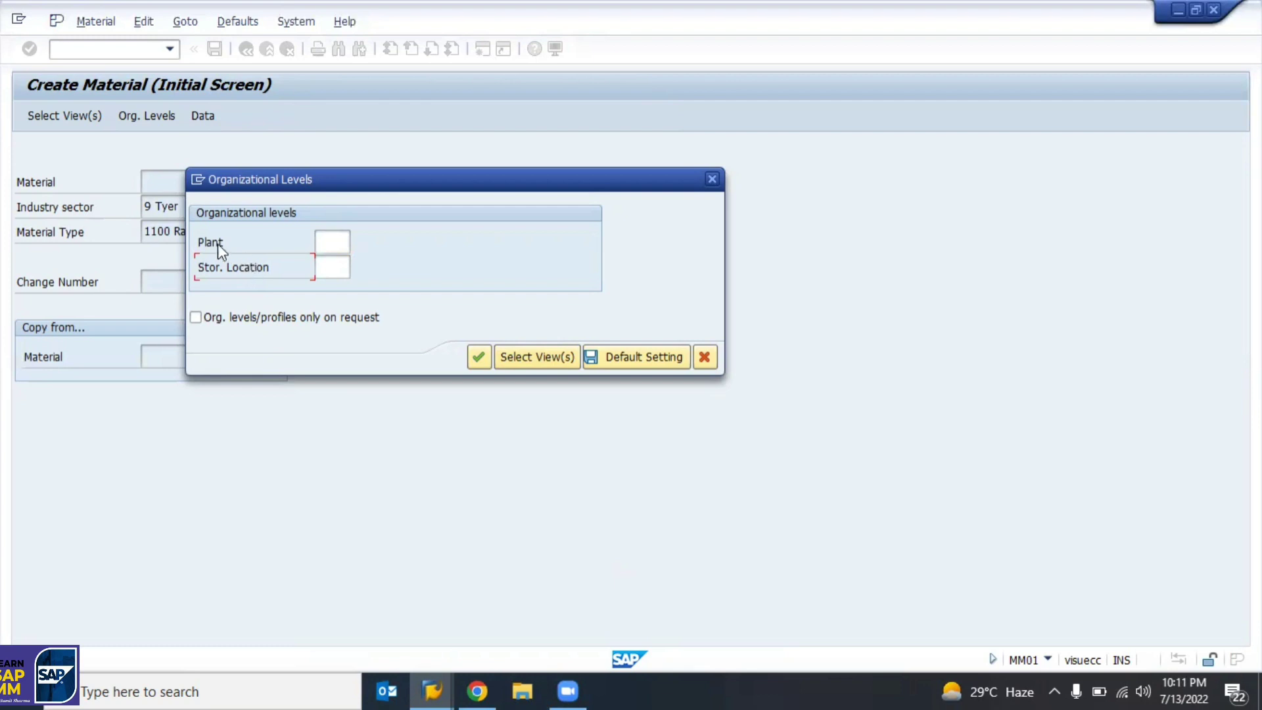
left_click(341, 242)
type("99")
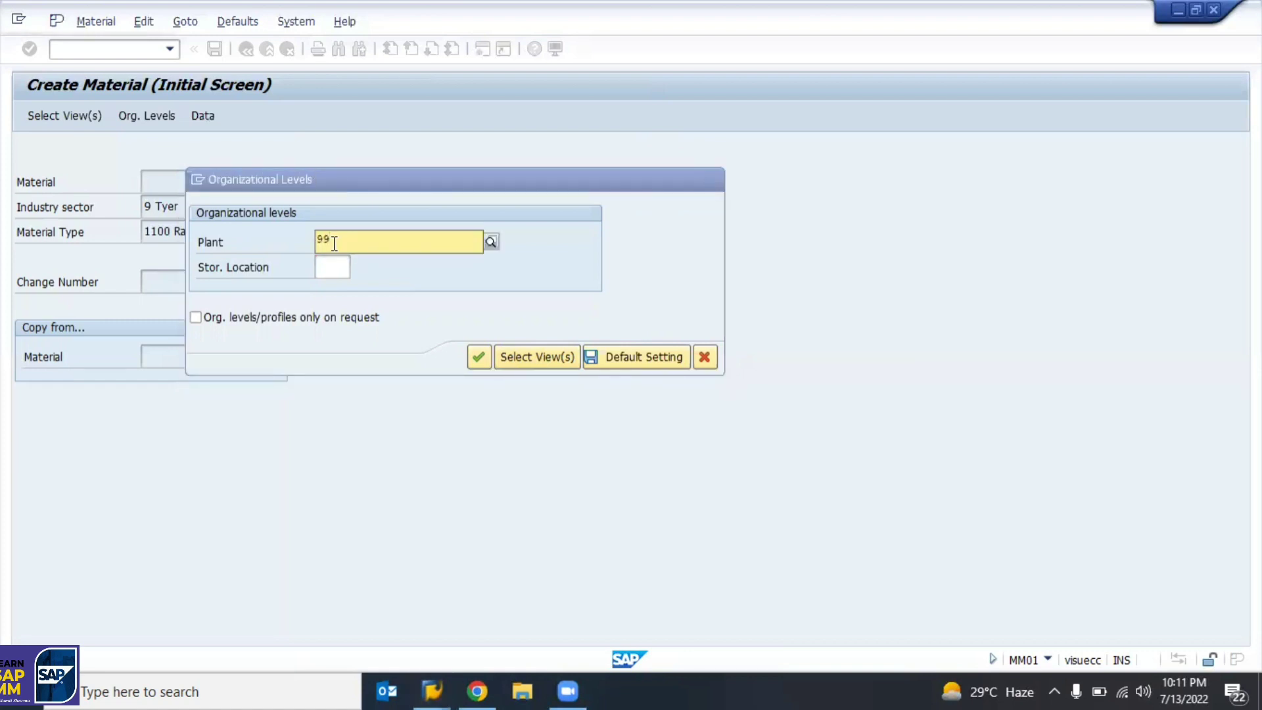
type("00")
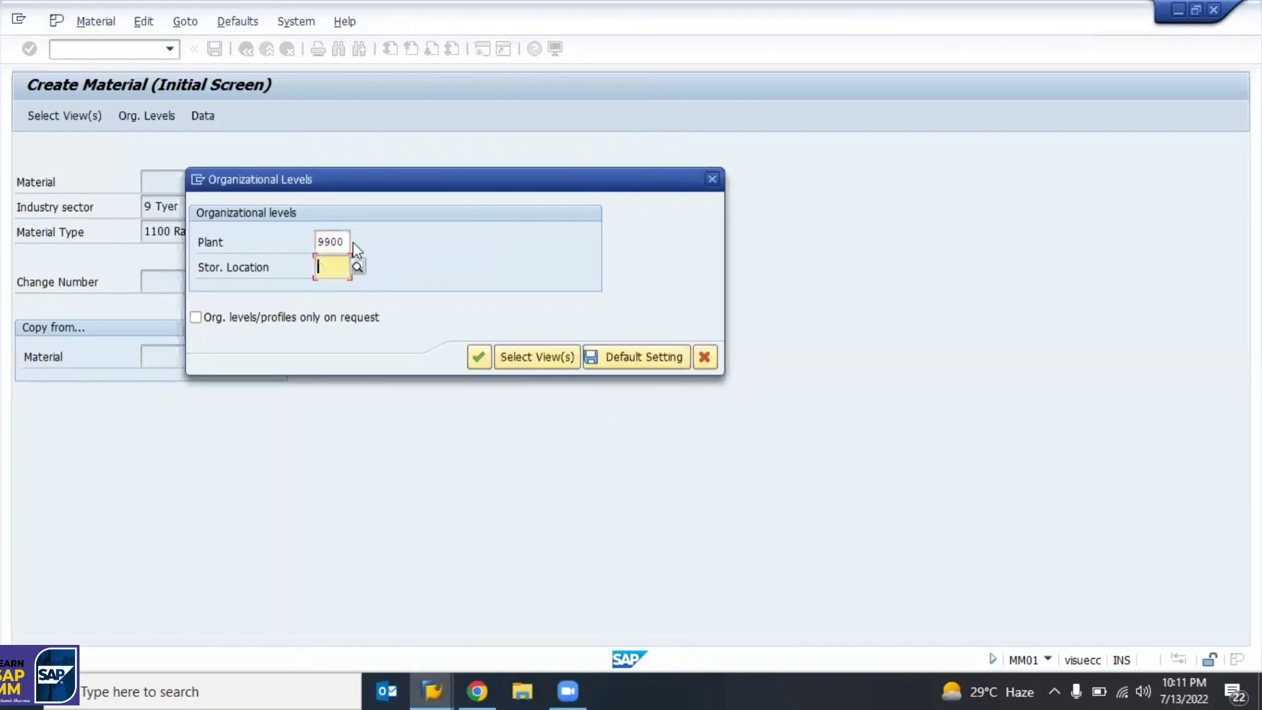
Look through the possible entries for the plant, then close the list without choosing one.
left_click(338, 240)
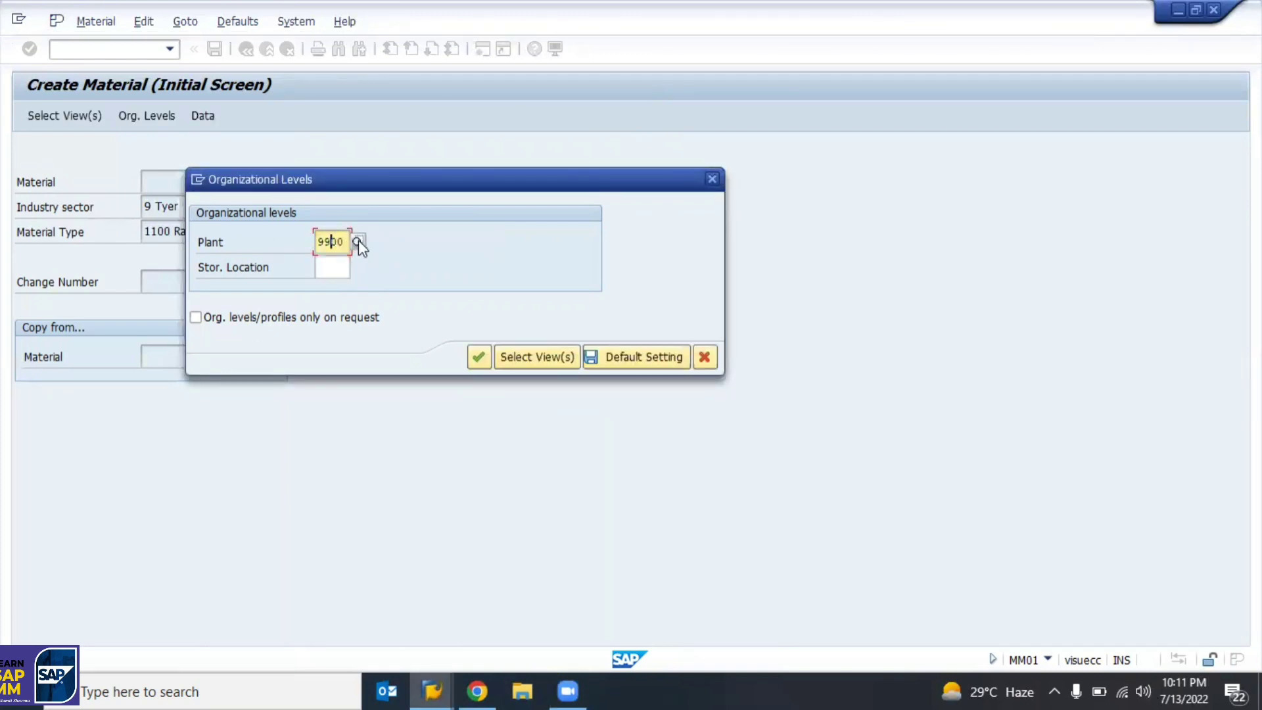
left_click(357, 242)
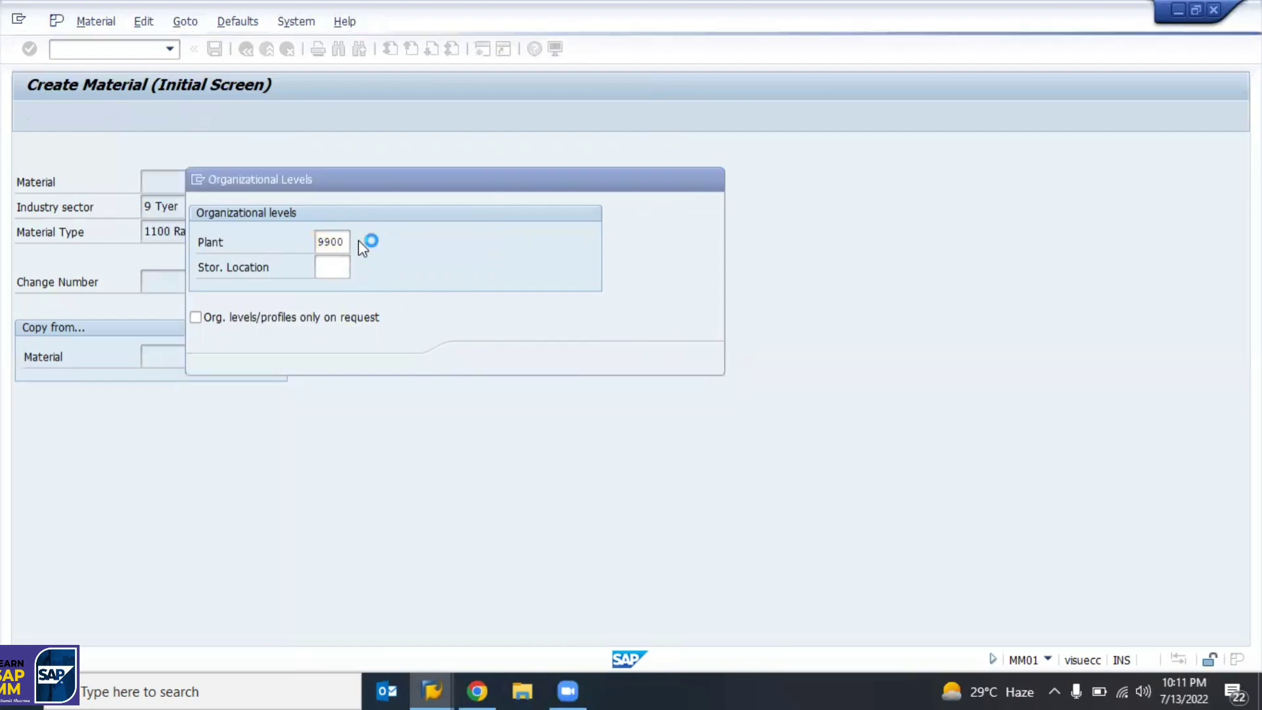
scroll(329, 458, "down", 20)
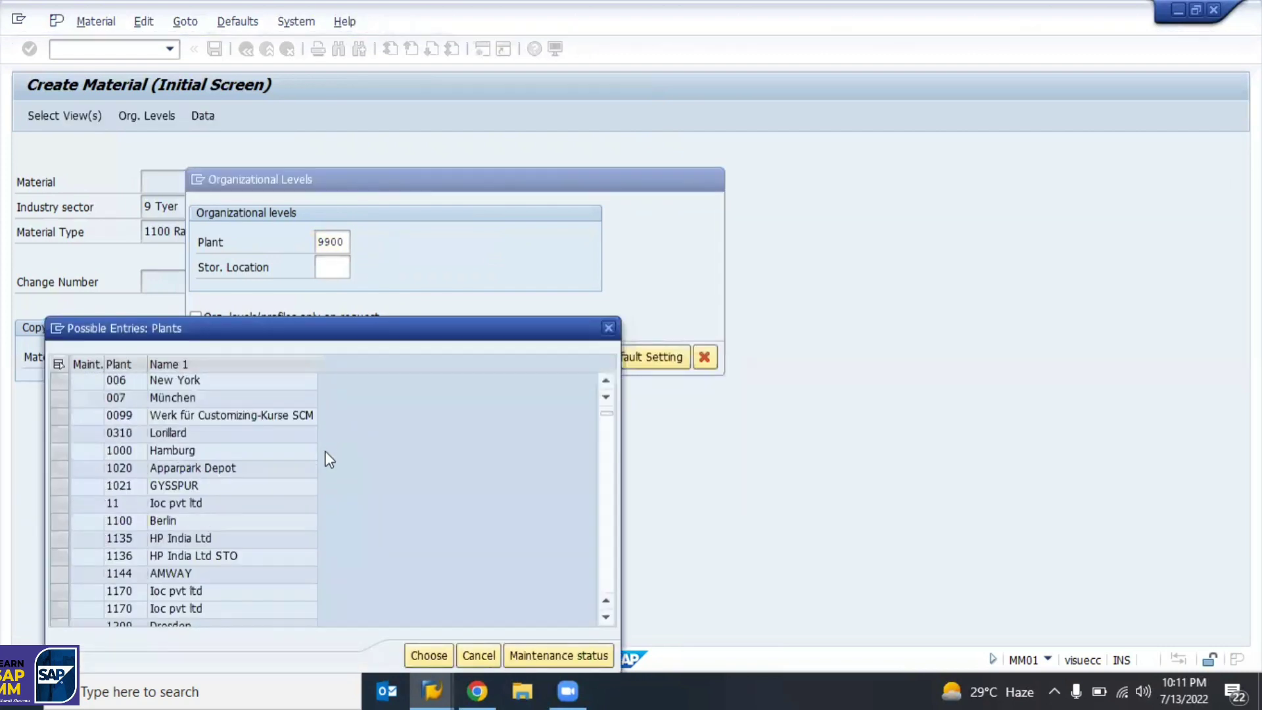
scroll(144, 573, "down", 20)
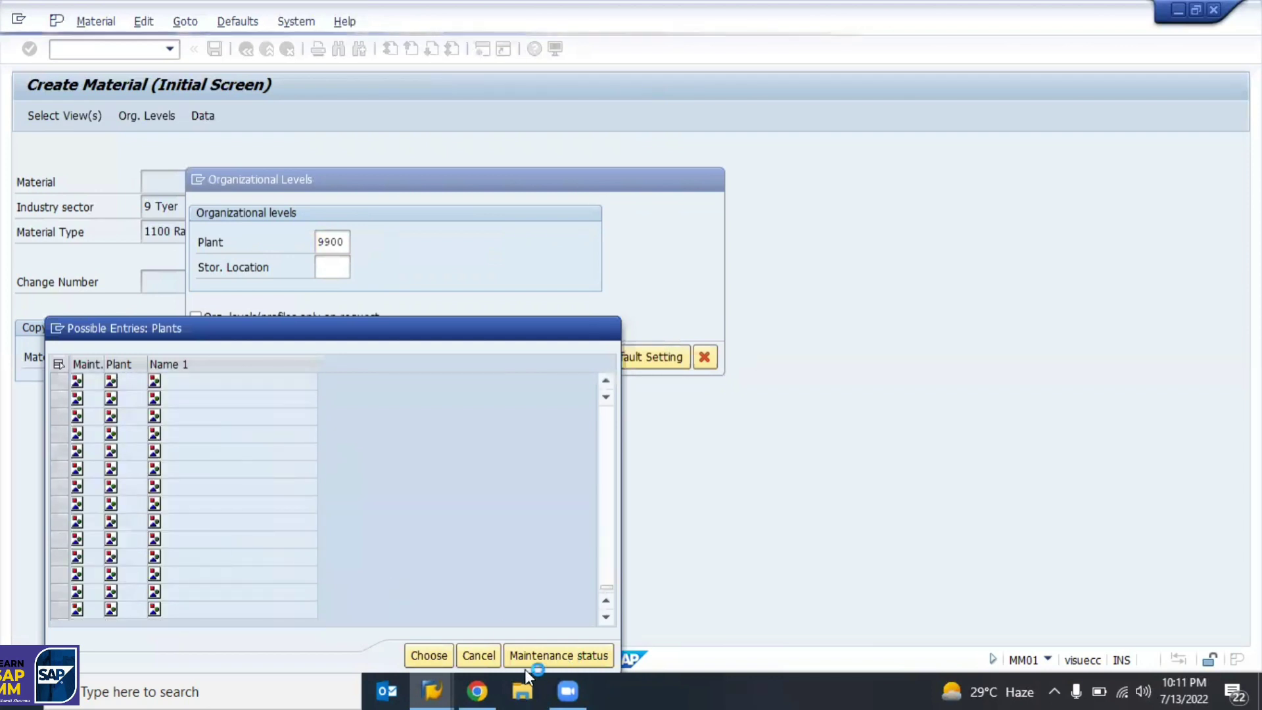
left_click(478, 655)
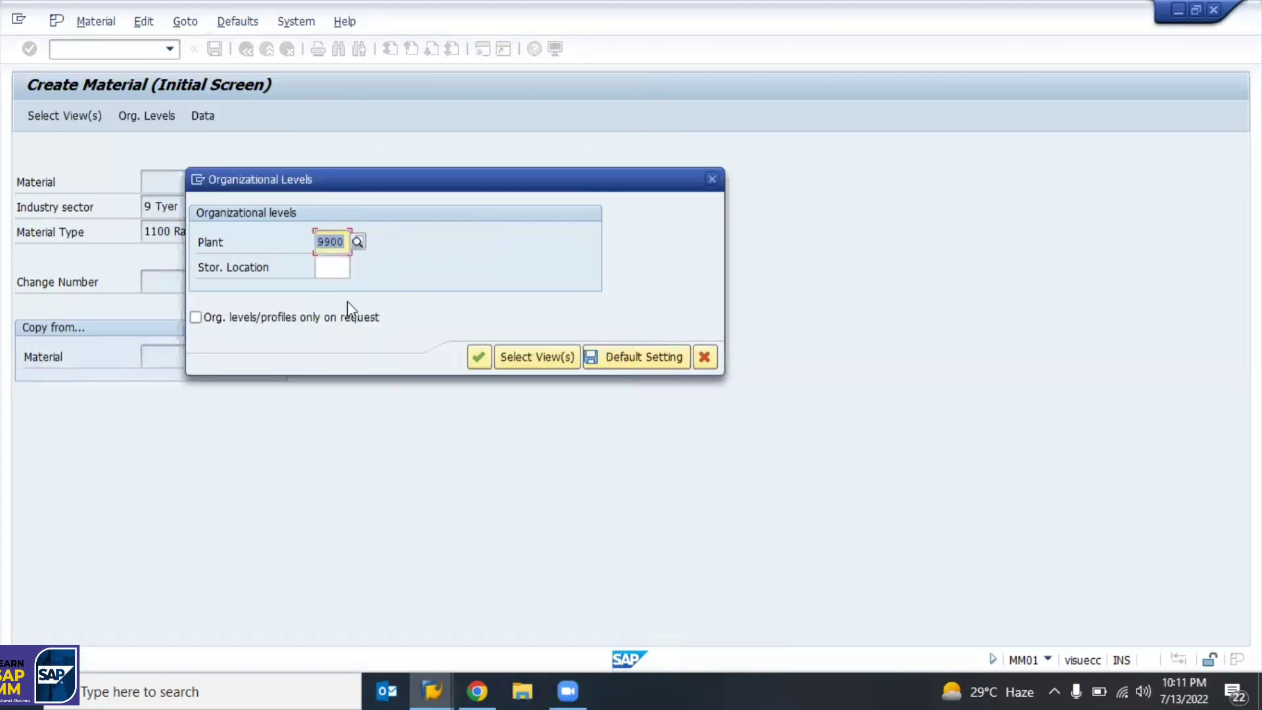
Open the possible entries for the storage location and look through the list for those belonging to plant 9900.
left_click(330, 267)
left_click(358, 266)
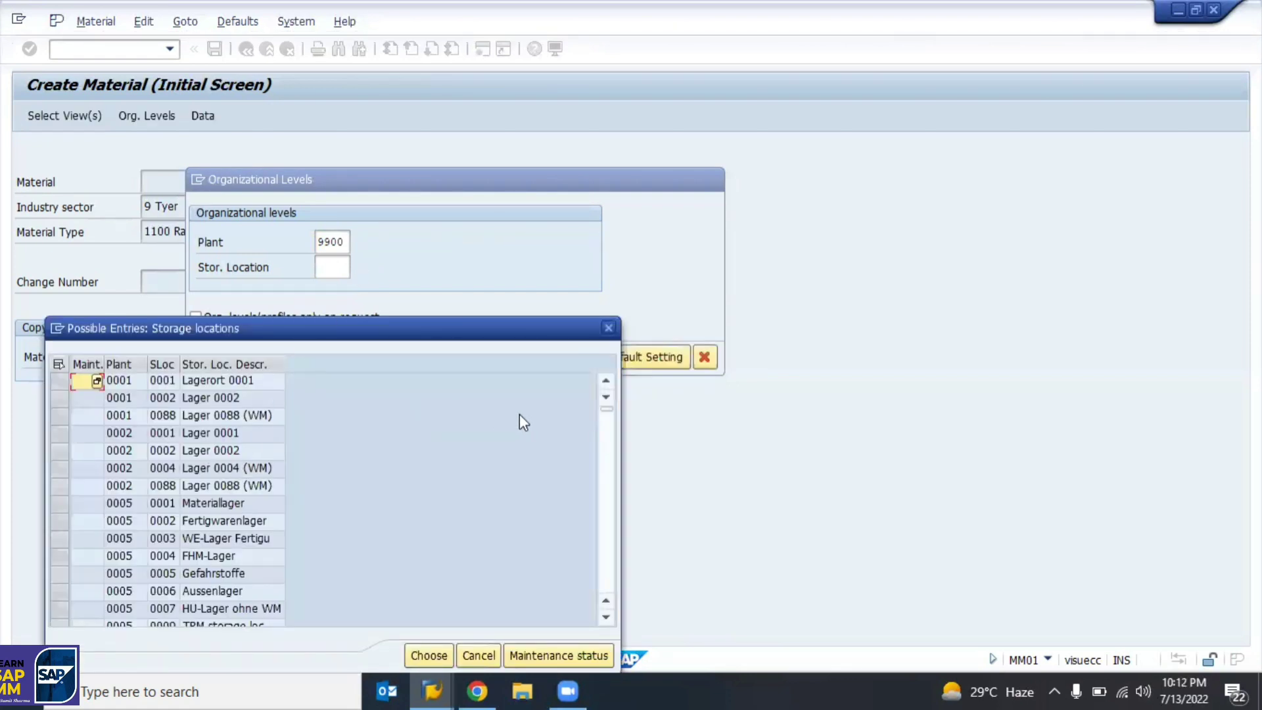
left_click_drag(610, 424, 605, 432)
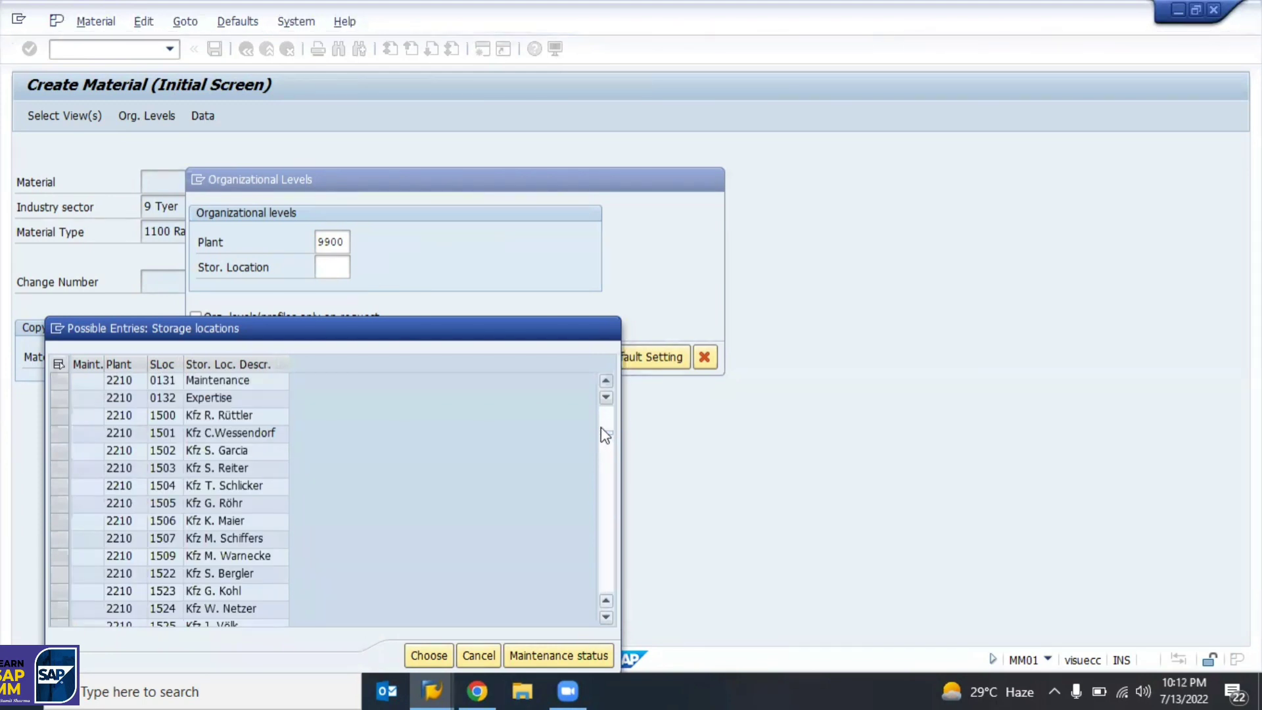
left_click(608, 444)
left_click(606, 445)
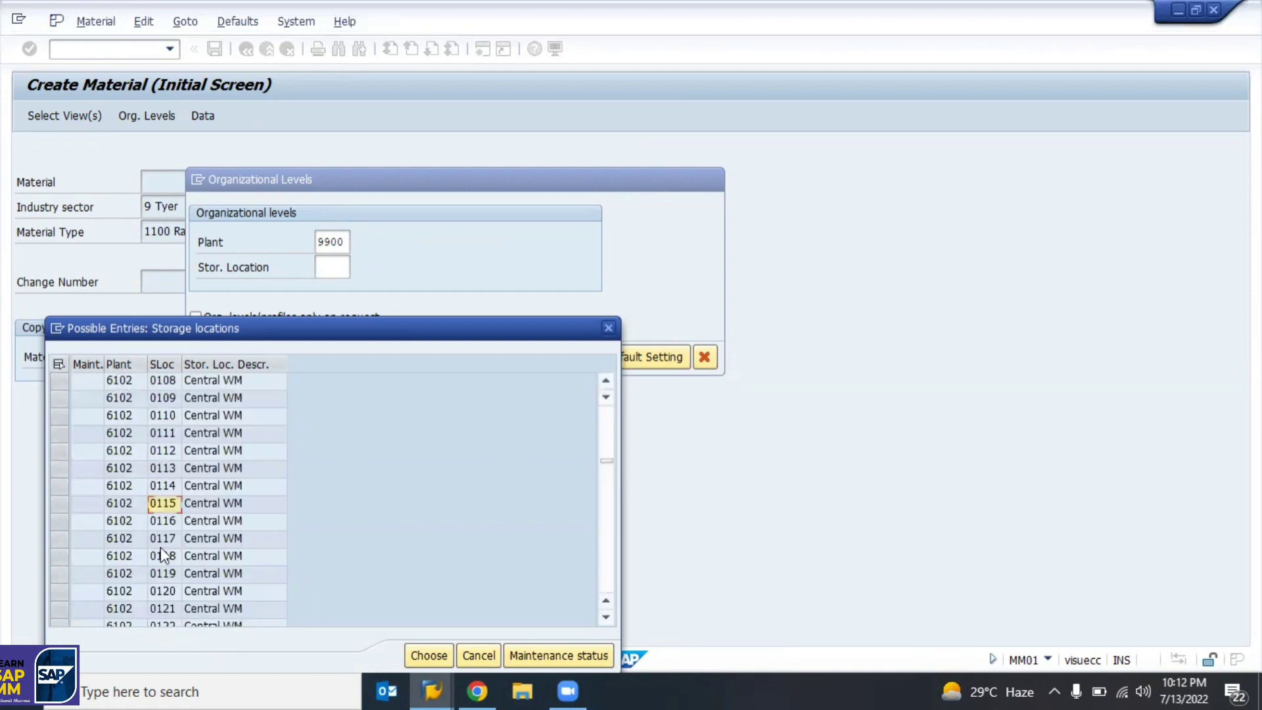
key("Down")
key("Down")
key("Down")
key("Down")
key("Down")
key("Down")
key("Down")
key("Down")
key("Down")
key("Down")
key("Down")
key("Down")
key("Down")
key("Down")
key("Down")
key("Down")
key("Down")
key("Down")
key("Down")
key("Down")
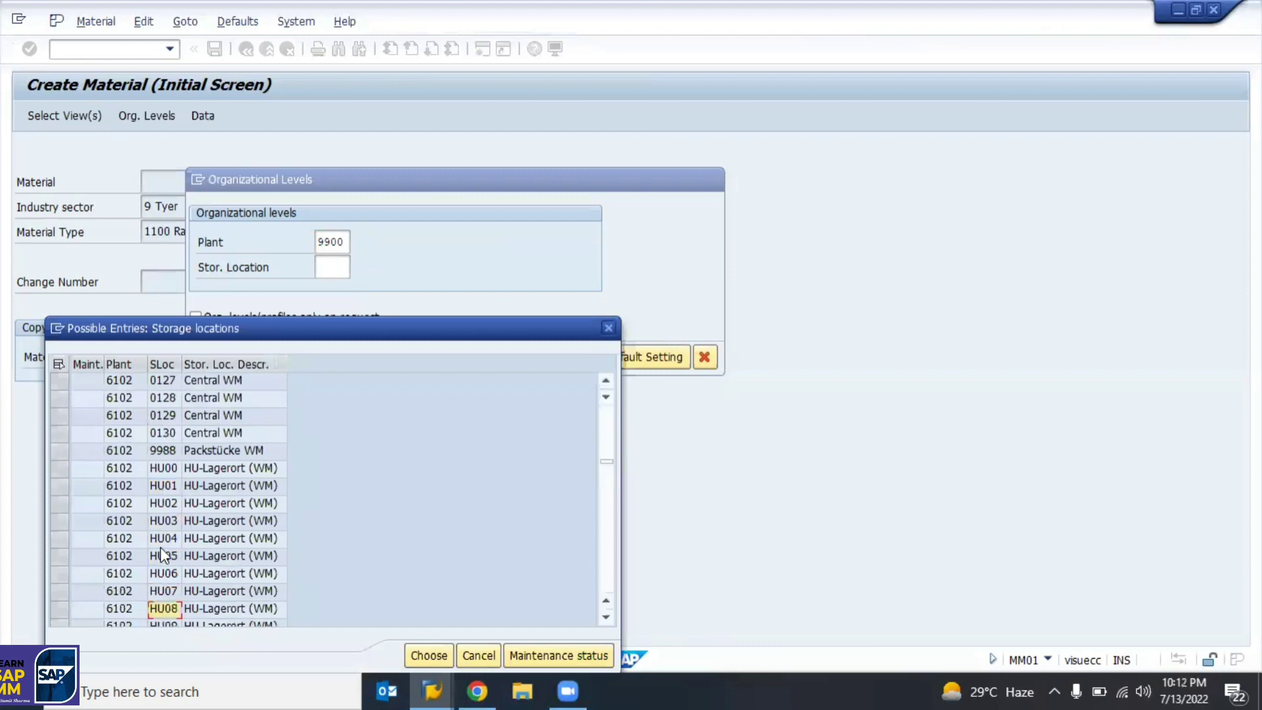
key("Down")
key("Down")
key("Down")
key("Down")
key("Down")
key("Down")
key("Down")
key("Down")
key("Down")
key("Down")
key("Down")
key("Down")
key("Down")
key("Down")
key("Down")
key("Down")
key("Down")
key("Down")
key("Down")
key("Down")
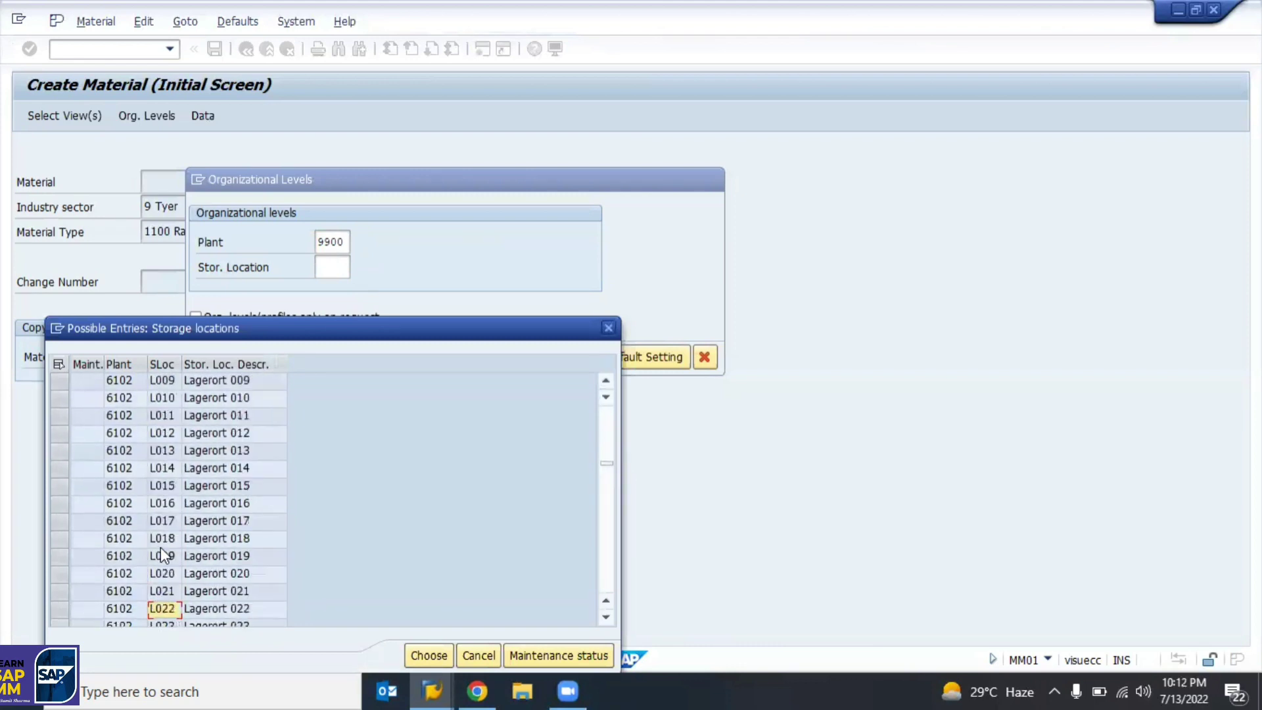
key("Down")
key("Down")
key("Down")
key("Down")
key("Down")
key("Down")
key("Down")
key("Down")
key("Down")
key("Down")
key("Down")
key("Down")
key("Down")
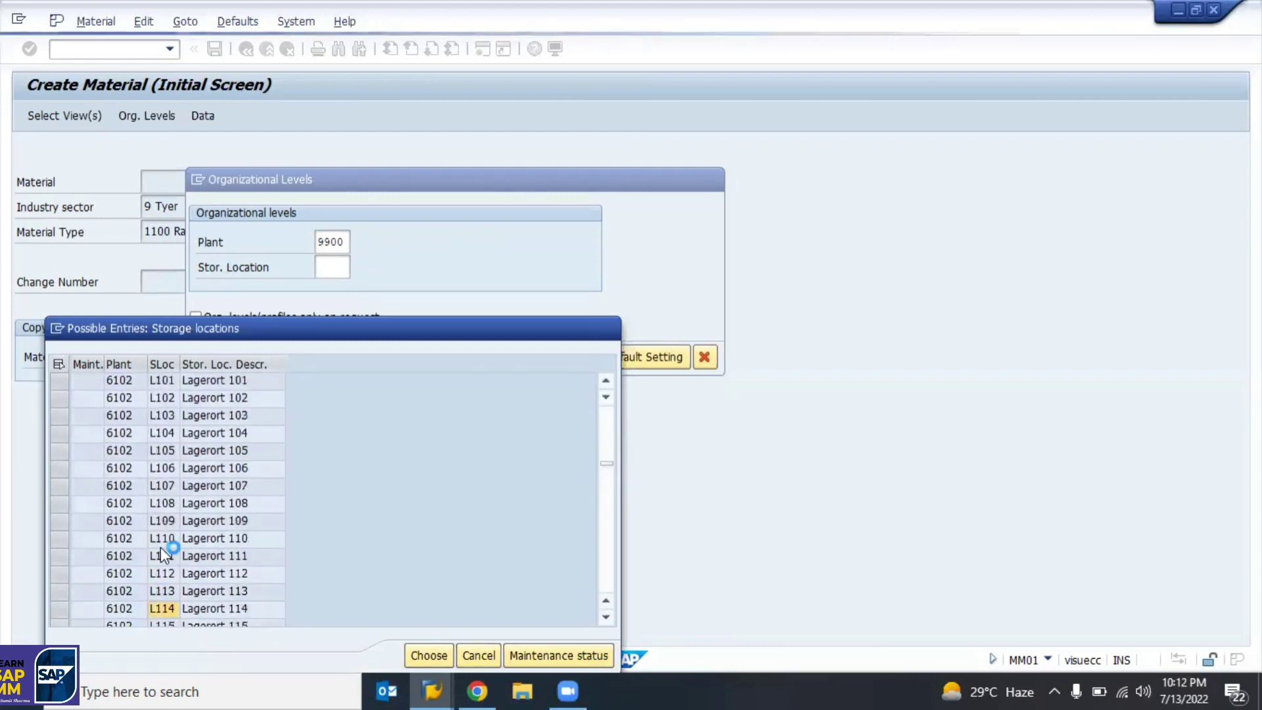
key("Down")
key("Down")
key("Down")
key("Down")
key("Down")
key("Down")
key("Down")
key("Down")
key("Down")
key("Down")
key("Down")
key("Down")
key("Down")
key("Down")
key("Down")
key("Down")
key("Down")
key("Down")
key("Down")
key("Down")
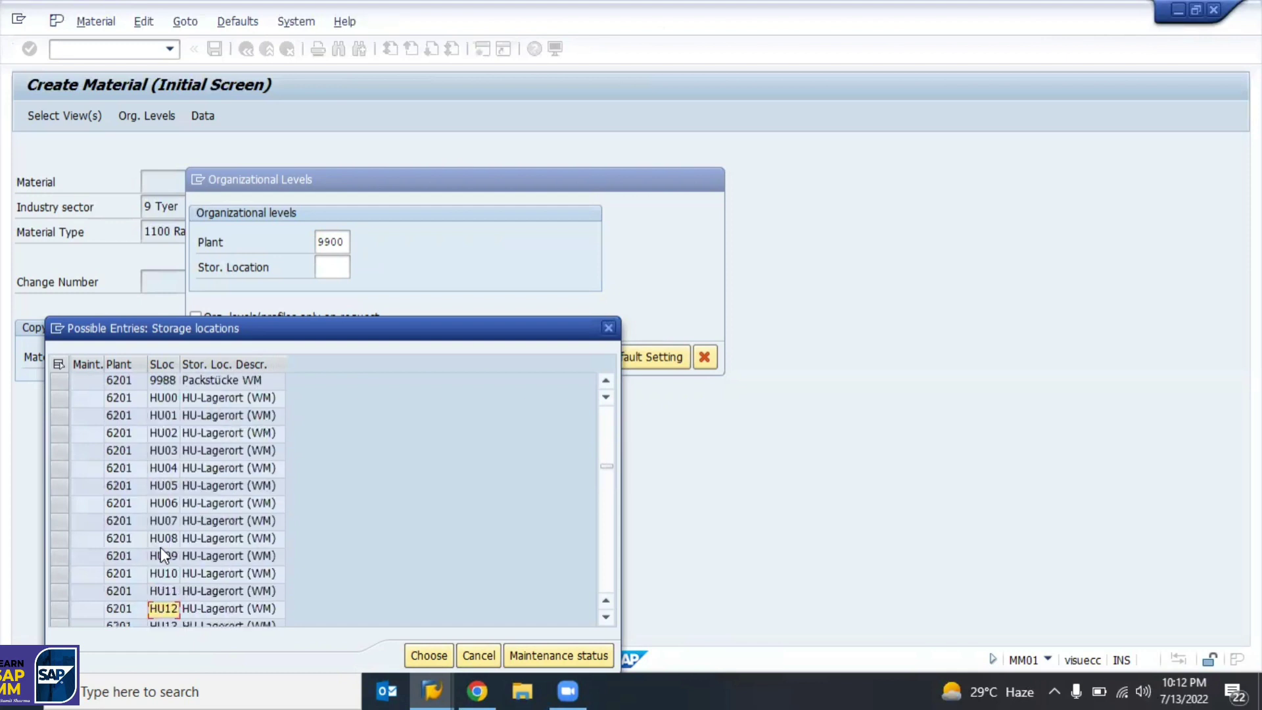
key("Down")
key("Down")
key("Down")
key("Down")
key("Down")
key("Down")
key("Down")
key("Down")
key("Down")
key("Down")
key("Down")
key("Down")
key("Down")
key("Down")
key("Down")
key("Down")
key("Down")
key("Down")
key("Down")
key("Down")
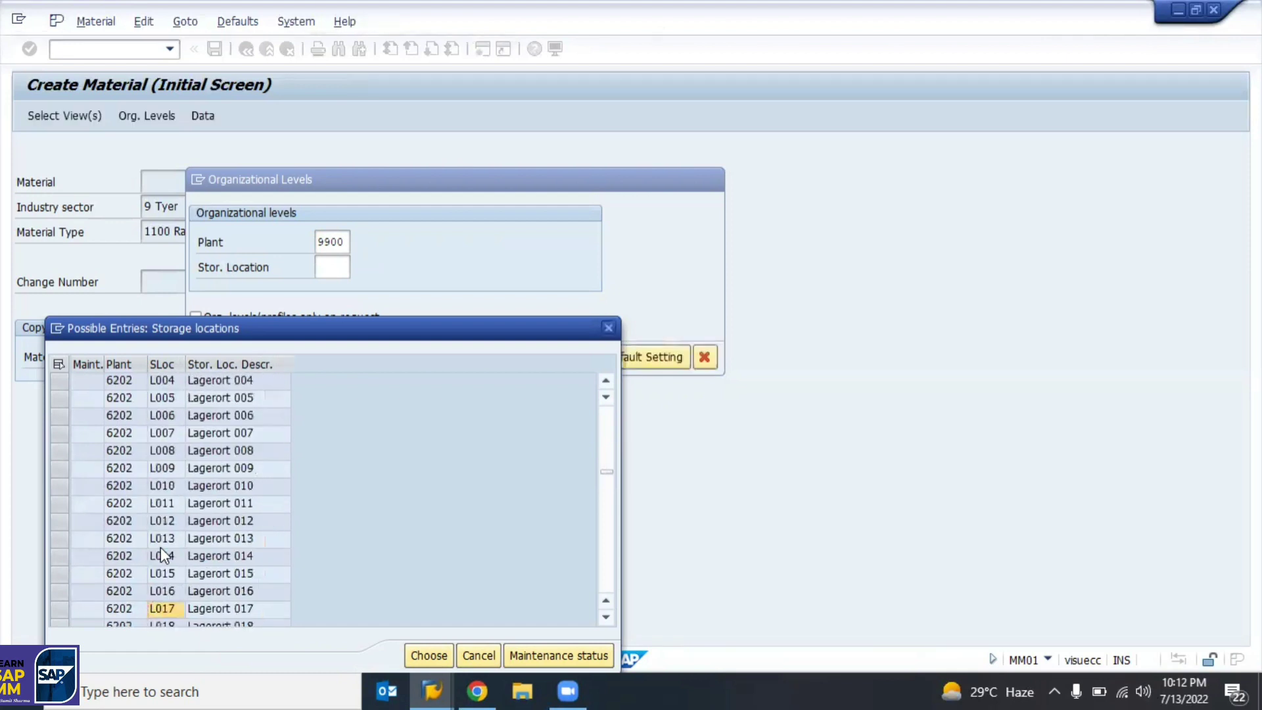
key("Down")
key("Down")
key("Down")
key("Down")
key("Down")
key("Down")
key("Down")
key("Down")
key("Down")
key("Down")
key("Down")
key("Down")
key("Down")
key("Down")
key("Down")
key("Down")
key("Down")
key("Down")
key("Down")
key("Down")
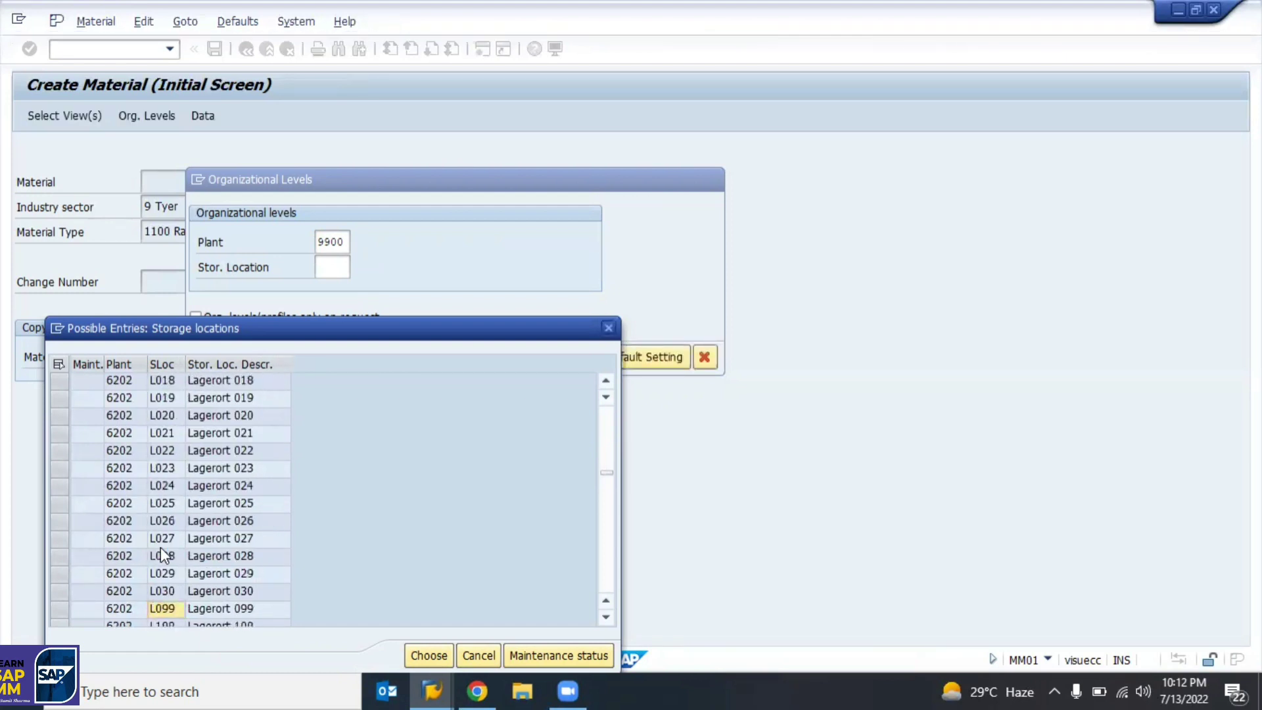
key("Down")
key("Down")
key("Down")
key("Down")
key("Down")
key("Down")
key("Down")
key("Down")
key("Down")
key("Down")
key("Down")
key("Down")
key("Down")
key("Down")
key("Down")
key("Down")
key("Down")
key("Down")
key("Down")
key("Down")
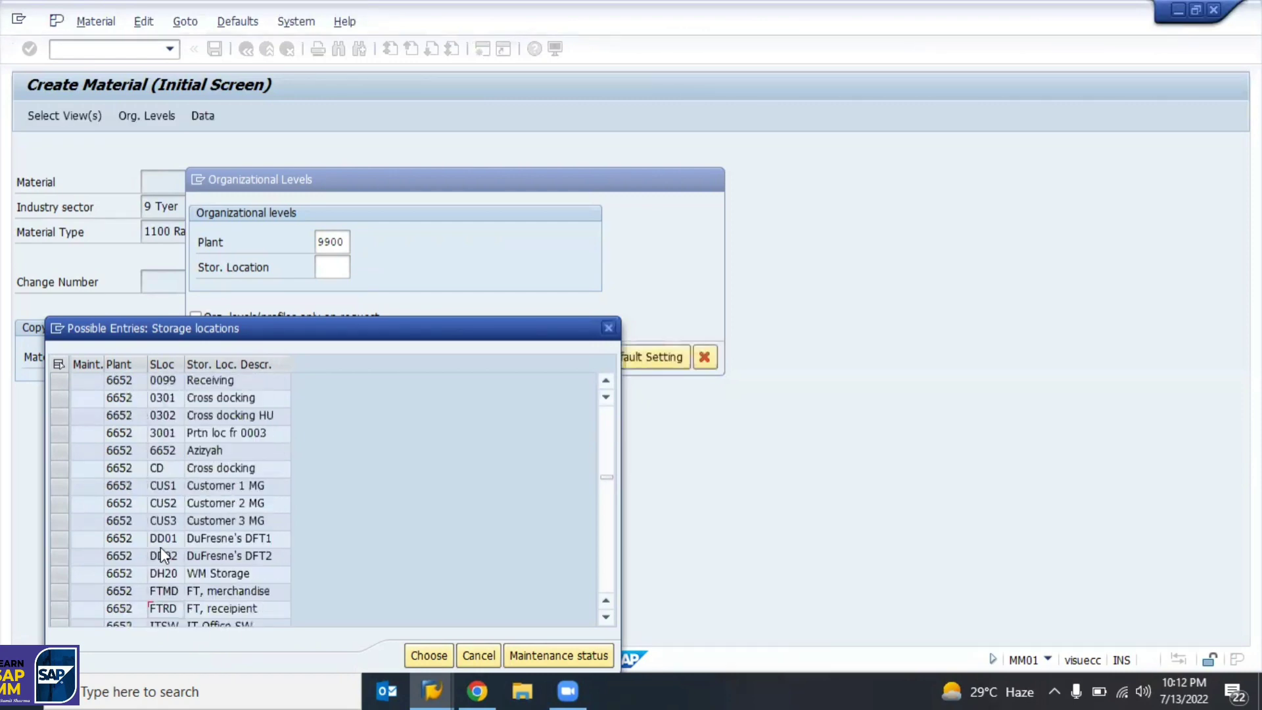
key("Down")
key("Down")
key("Down")
key("Down")
key("Down")
key("Down")
key("Down")
key("Down")
key("Down")
key("Down")
key("Down")
key("Down")
key("Down")
key("Down")
key("Down")
key("Down")
key("Down")
key("Down")
key("Down")
key("Down")
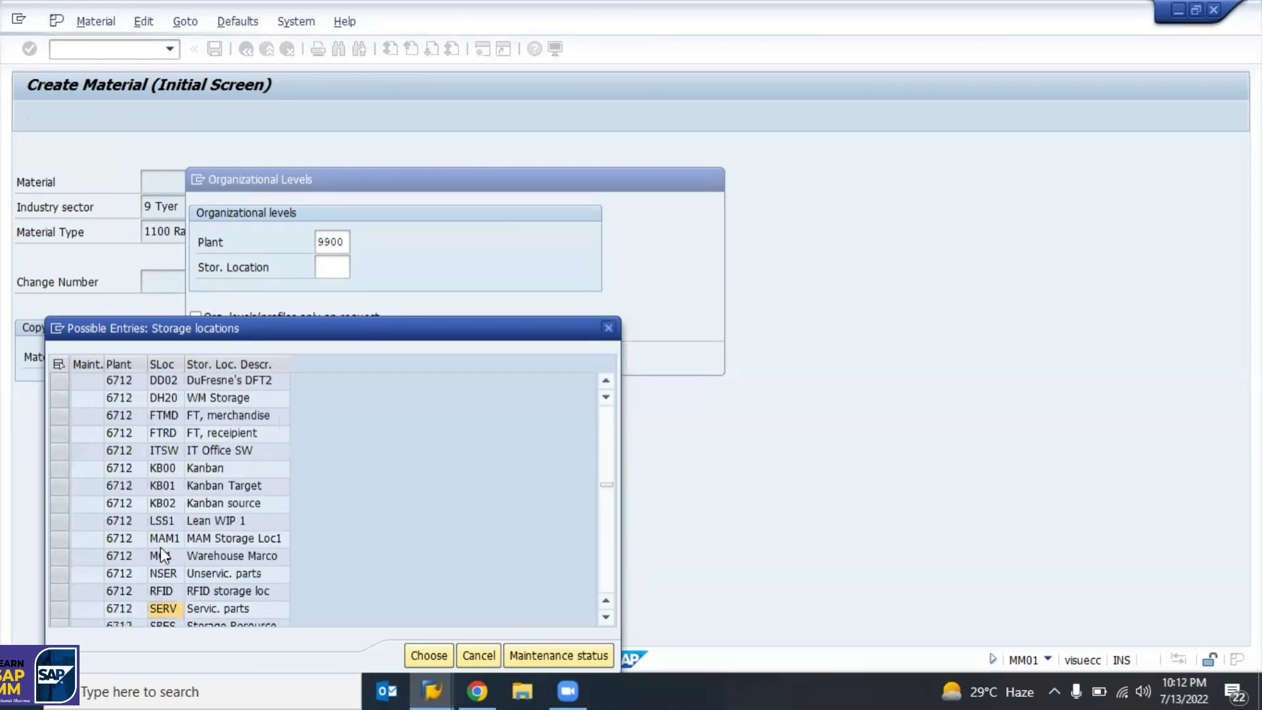
Choose the Raw Material storage location RM01 of plant 9910 from the possible entries.
key("Down")
key("Down")
key("Down")
key("Down")
key("Down")
key("Down")
key("Down")
key("Down")
key("Down")
key("Down")
key("Down")
key("Down")
key("Down")
key("Down")
key("Down")
key("Down")
key("Down")
key("Down")
key("Down")
key("Down")
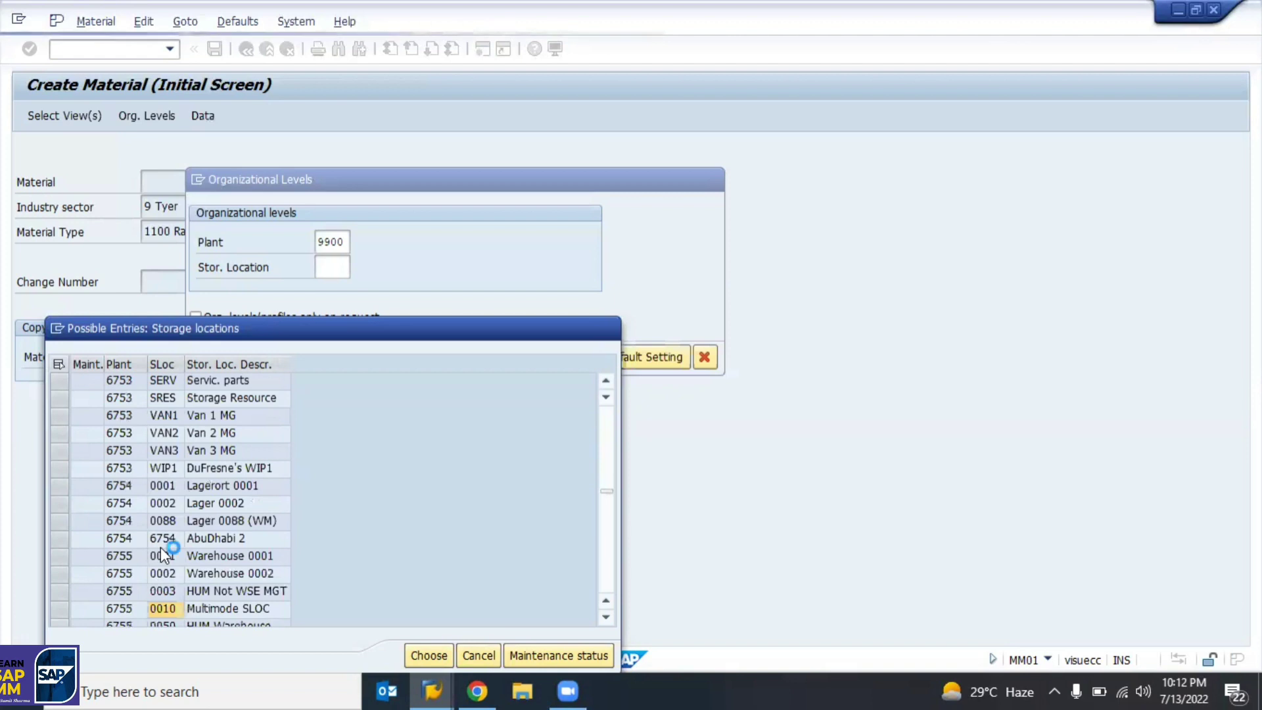
key("Down")
key("Down")
key("Down")
key("Down")
key("Down")
key("Down")
key("Down")
key("Down")
key("Down")
key("Down")
key("Down")
key("Down")
key("Down")
key("Down")
key("Down")
key("Down")
key("Down")
key("Down")
key("Down")
key("Down")
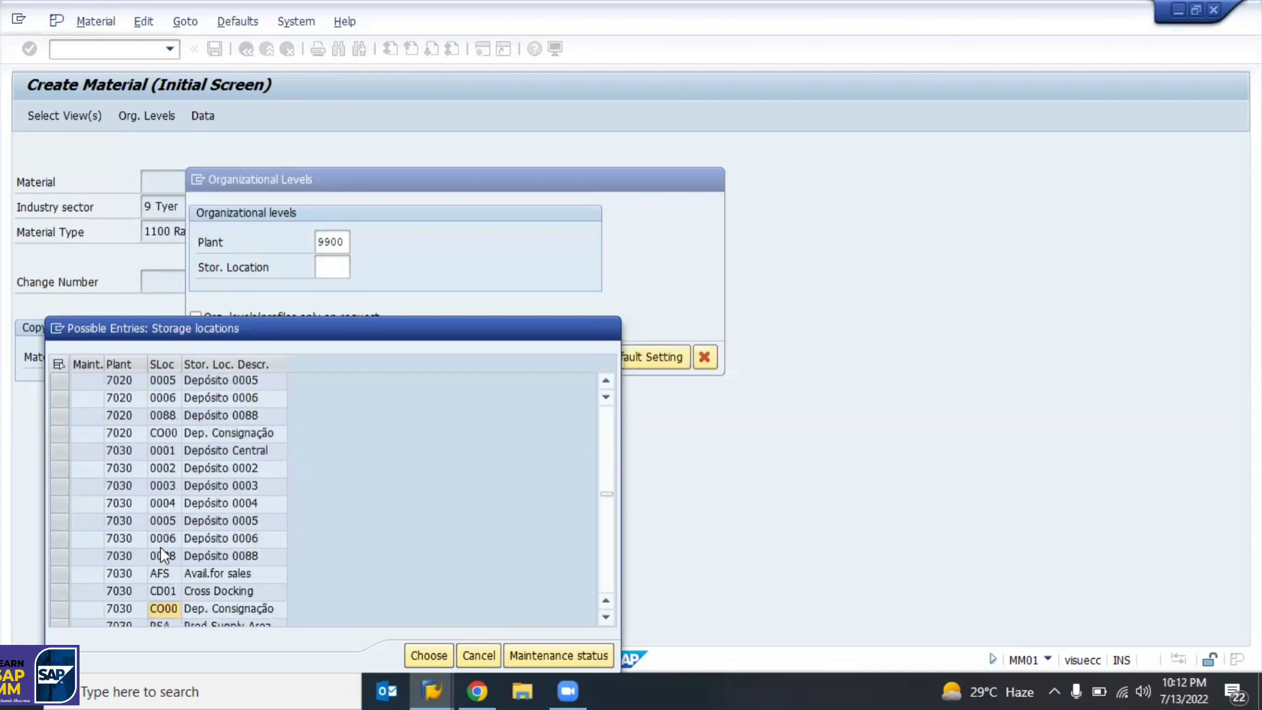
key("Down")
key("Down")
key("Down")
key("Down")
key("Down")
key("Down")
key("Down")
key("Down")
key("Down")
key("Down")
key("Down")
key("Down")
key("Down")
key("Down")
key("Down")
key("Down")
key("Down")
key("Down")
key("Down")
key("Down")
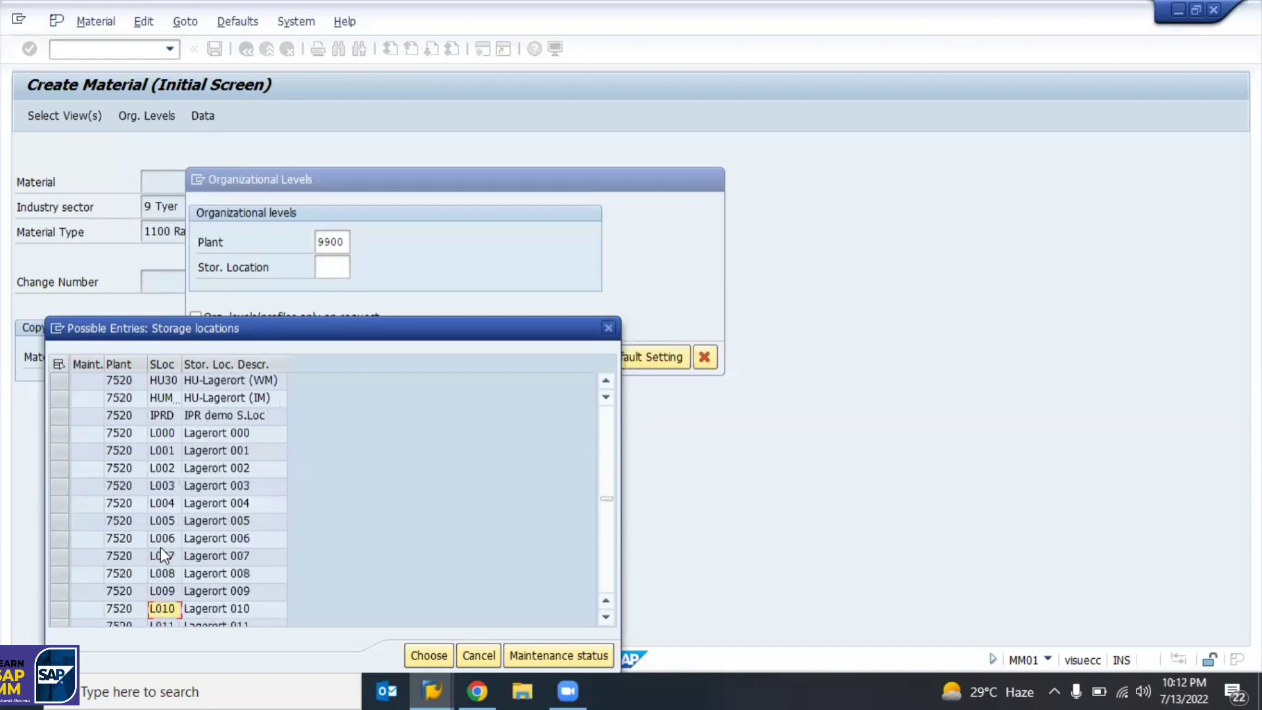
key("Down")
key("Down")
key("Down")
key("Down")
key("Down")
key("Down")
key("Down")
key("Down")
key("Down")
key("Down")
key("Down")
key("Down")
key("Down")
key("Down")
key("Down")
key("Down")
key("Down")
key("Down")
key("Down")
key("Down")
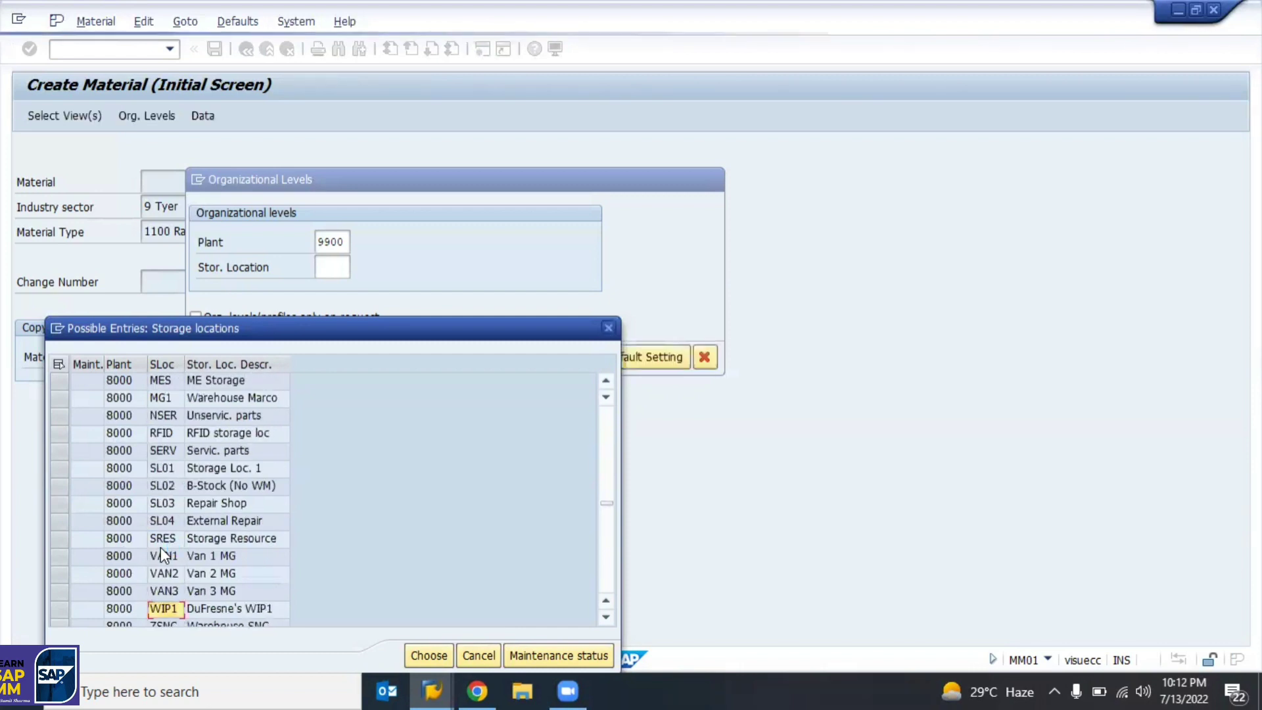
key("Down")
key("Down")
key("Down")
key("Down")
key("Down")
key("Down")
key("Down")
key("Down")
key("Down")
key("Down")
key("Down")
key("Down")
key("Down")
key("Down")
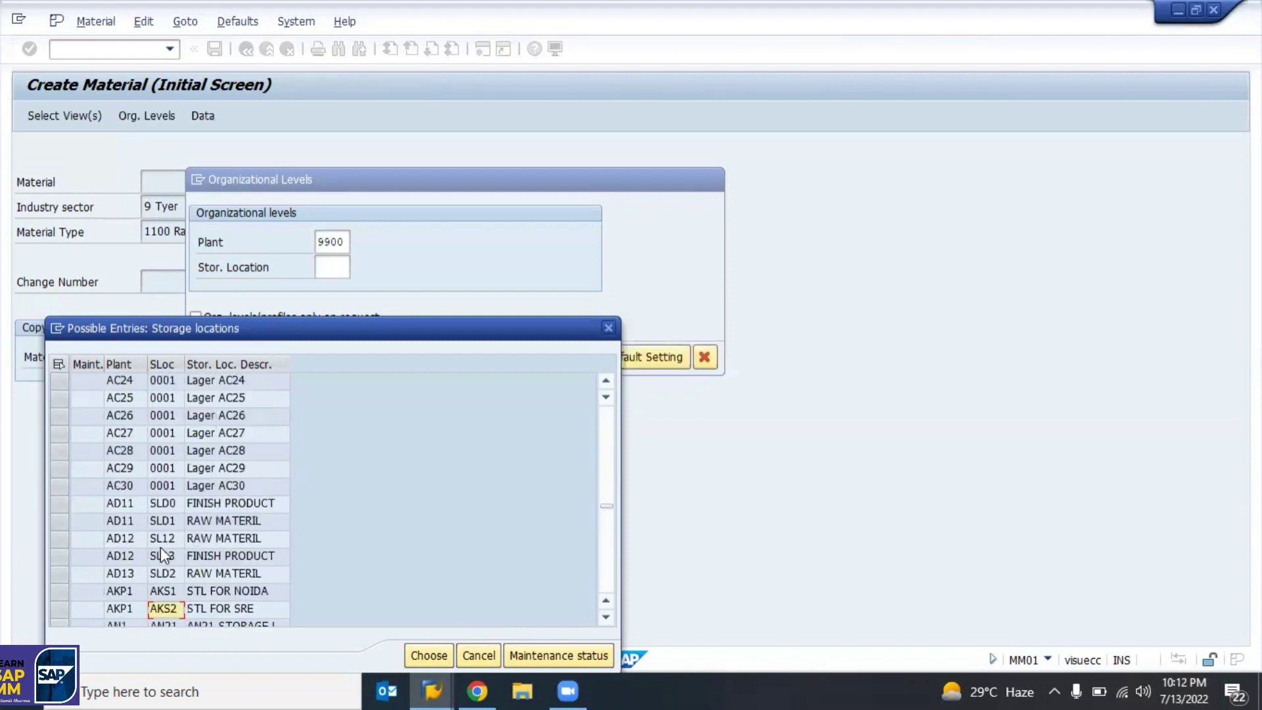
key("Page_Up")
key("Page_Up")
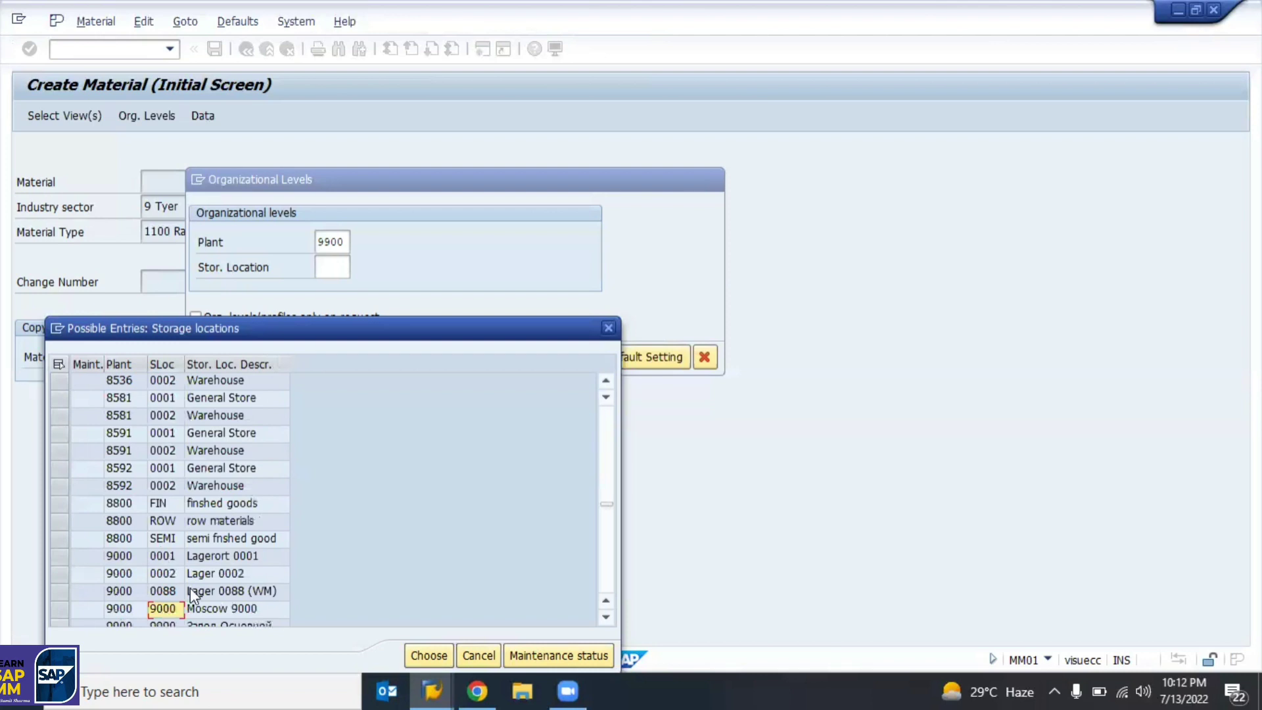
key("Page_Down")
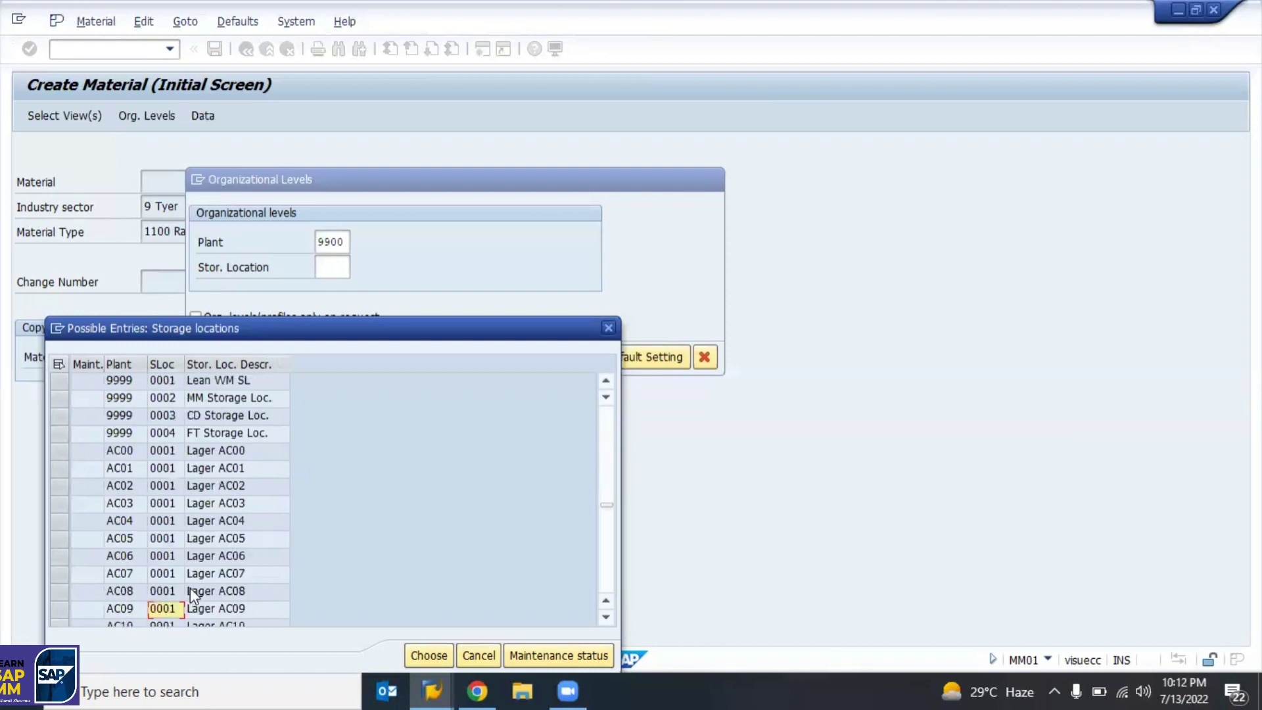
key("Up")
key("Up")
key("Up")
key("Up")
key("Up")
key("Up")
key("Up")
key("Up")
key("Up")
key("Up")
key("Up")
key("Up")
key("Up")
key("Up")
key("Up")
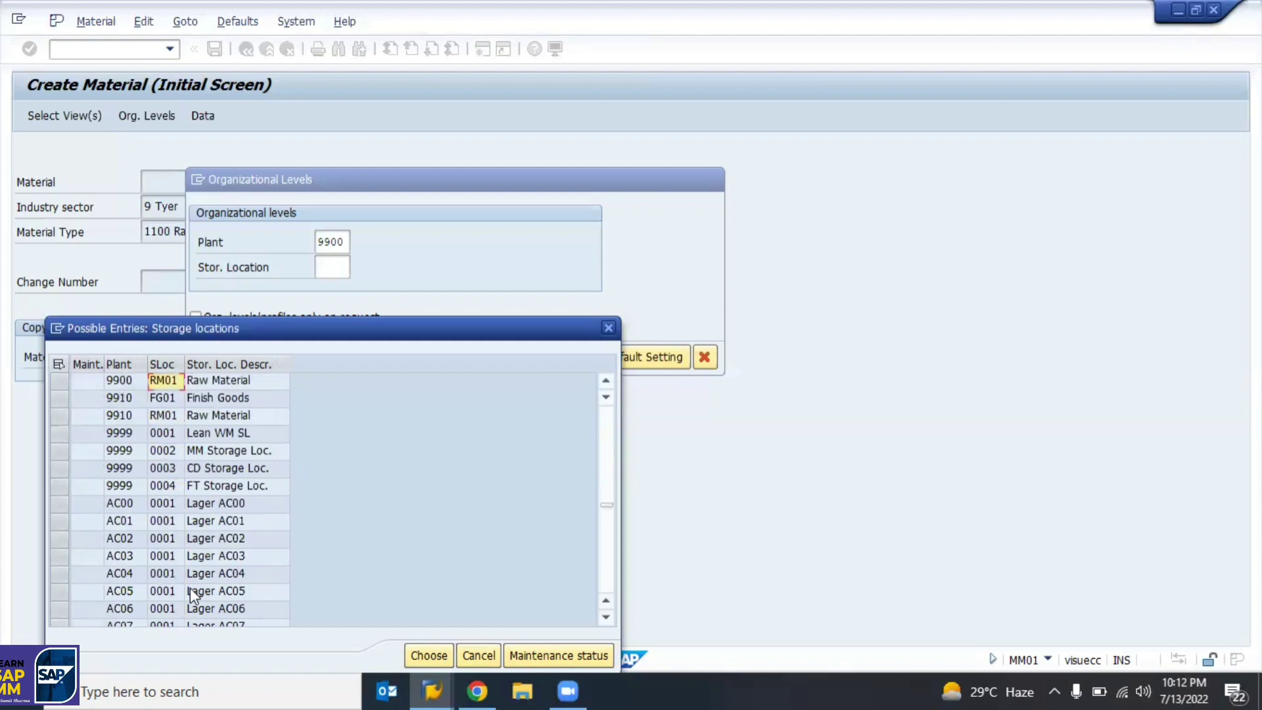
key("Down")
double_click(163, 415)
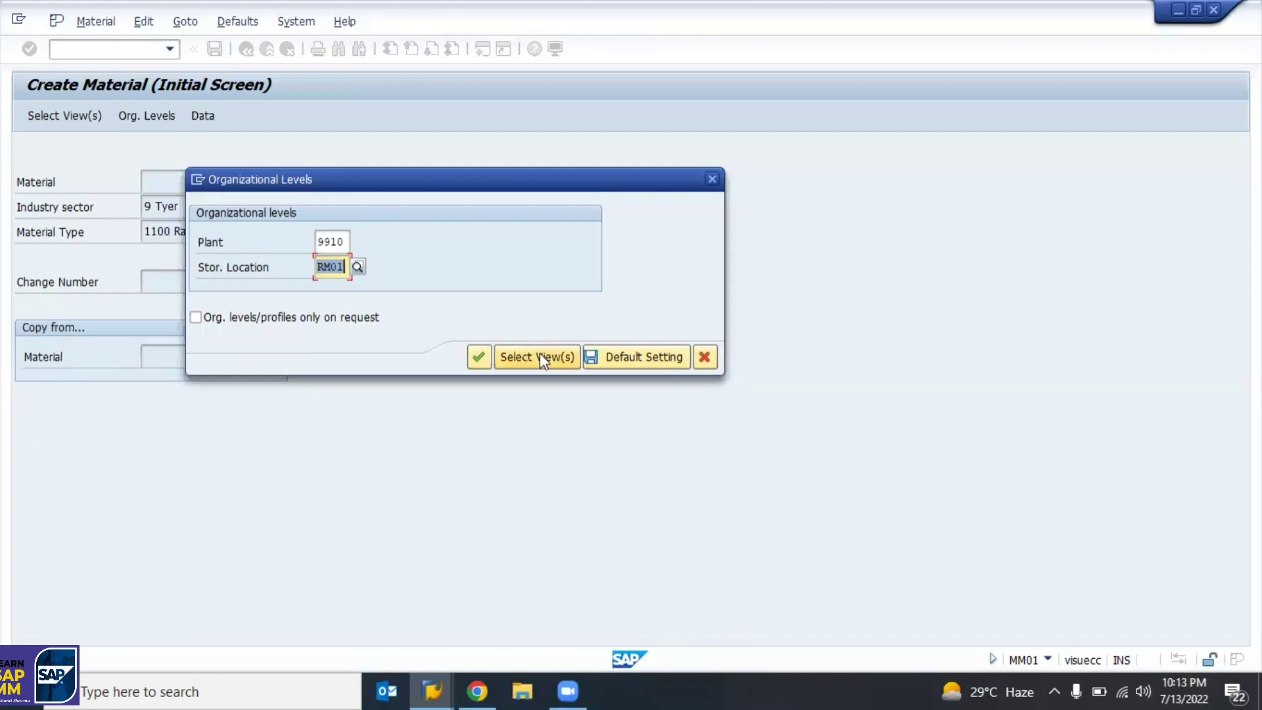
Save the plant and storage location as the default setting and continue to the material's basic data.
left_click(635, 357)
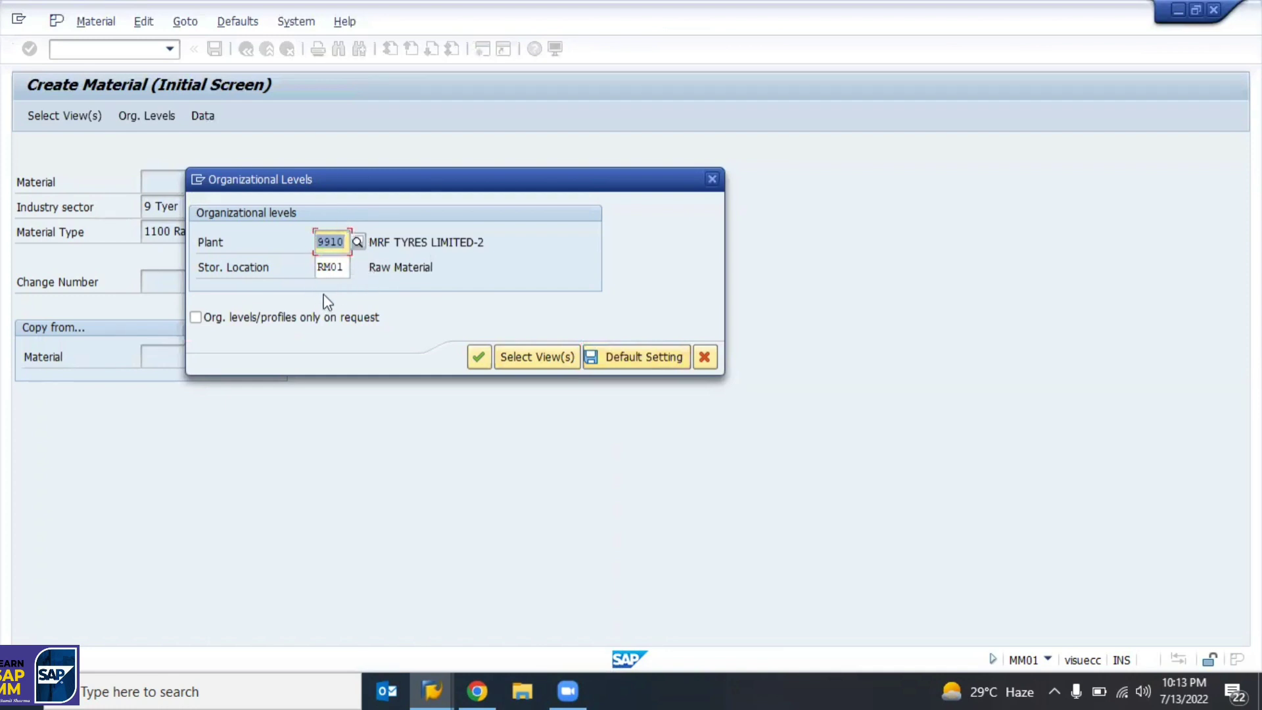
left_click(478, 364)
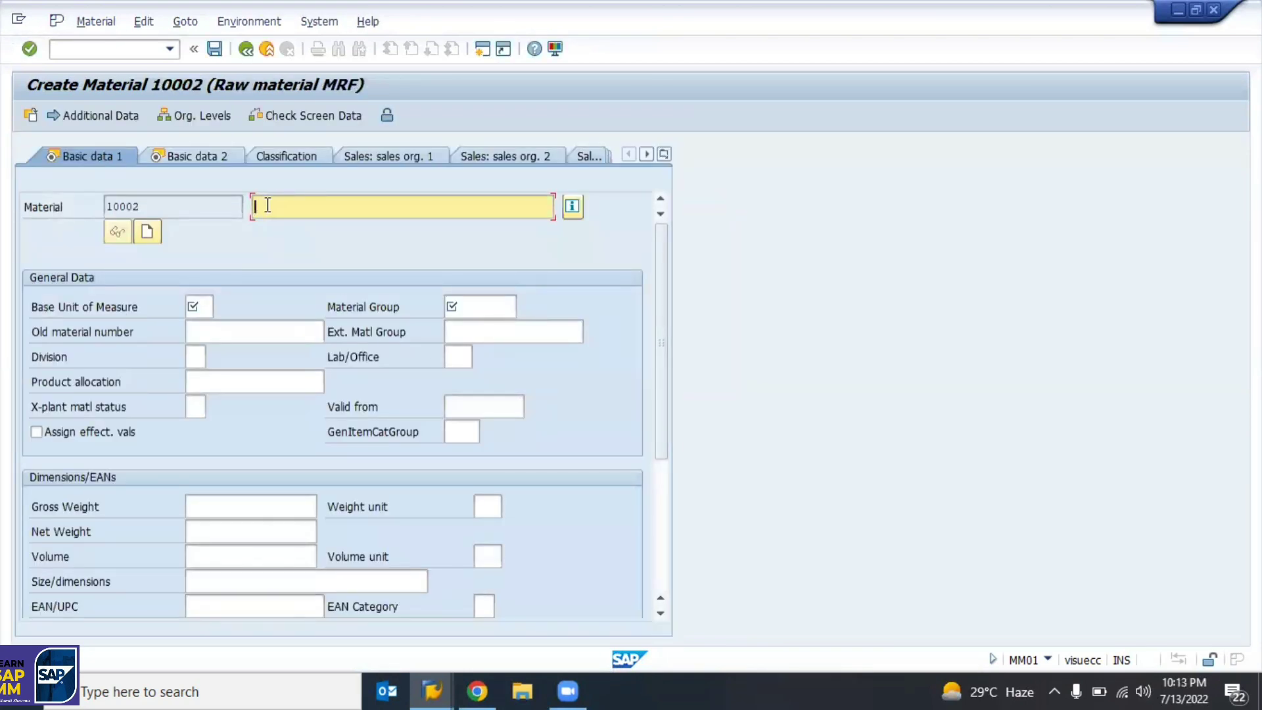
Enter Black Rubber as the material description.
left_click(246, 206)
left_click(305, 210)
type("Rubber")
key("BackSpace")
type("Blanc")
key("BackSpace")
key("BackSpace")
key("BackSpace")
type("ck")
Set the base unit of measure to KG, looking through the list of measurement units.
left_click(209, 305)
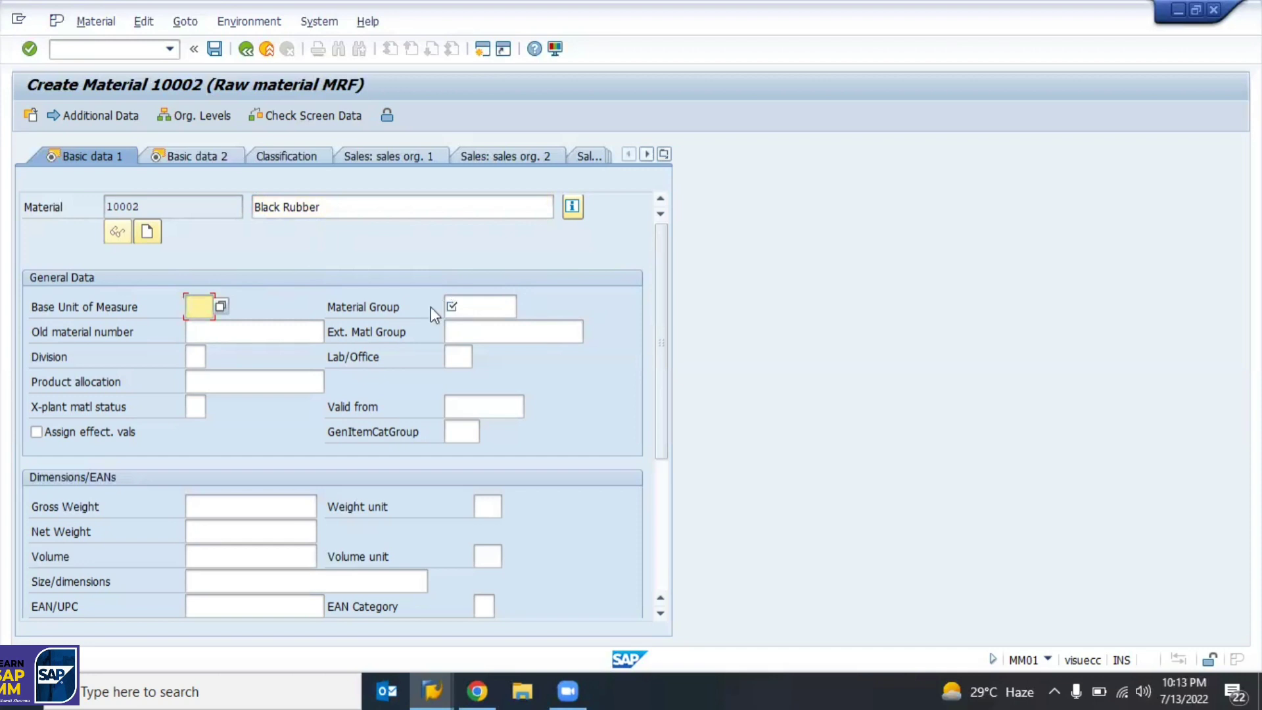
left_click(451, 308)
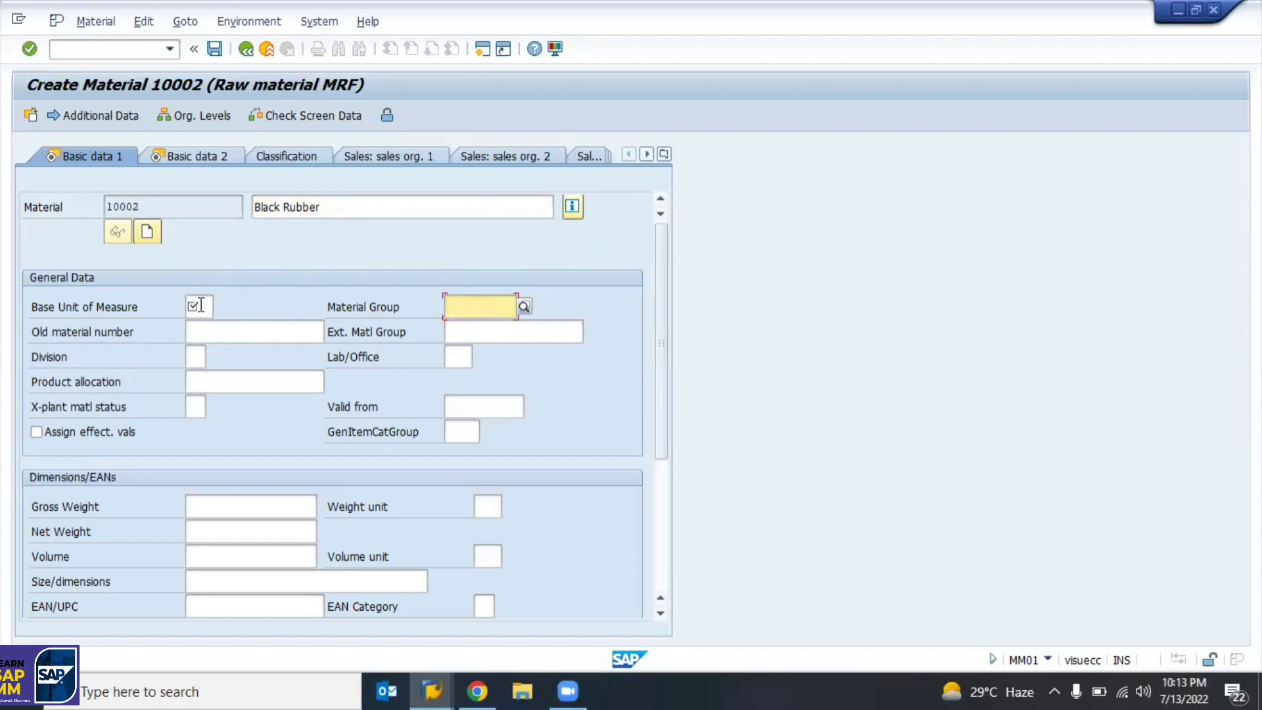
left_click(129, 307)
left_click(206, 305)
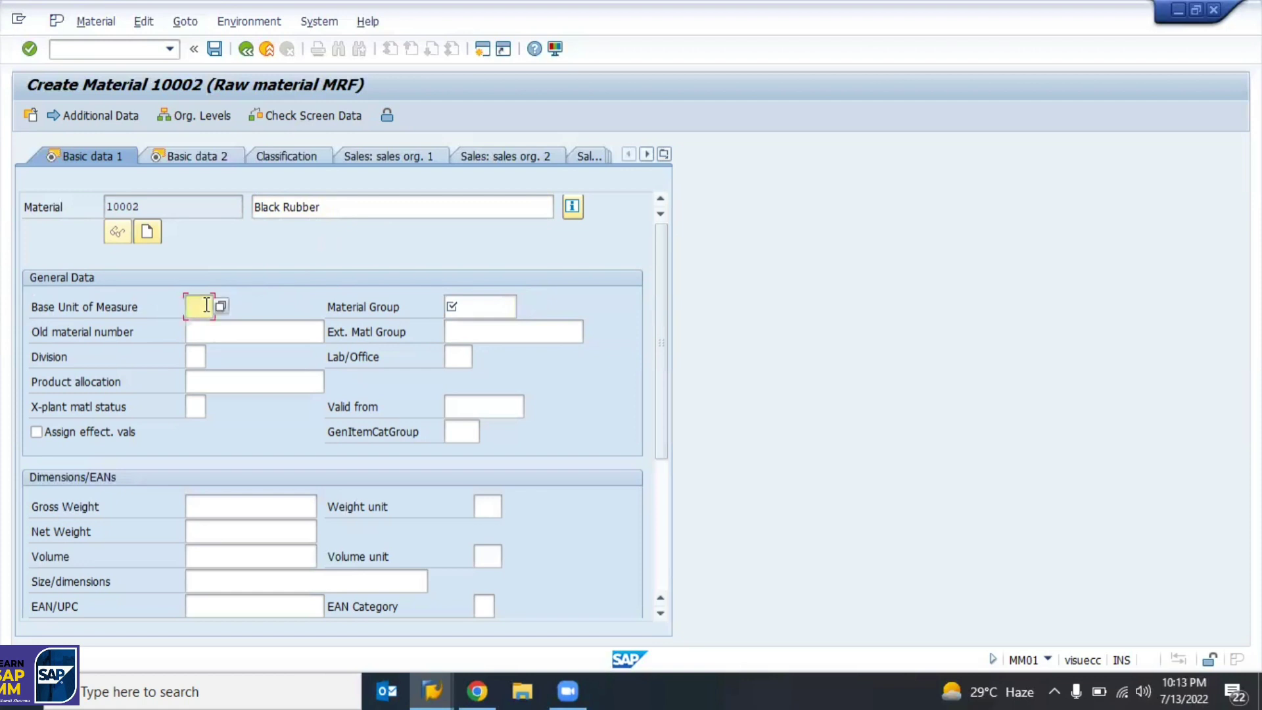
left_click(221, 305)
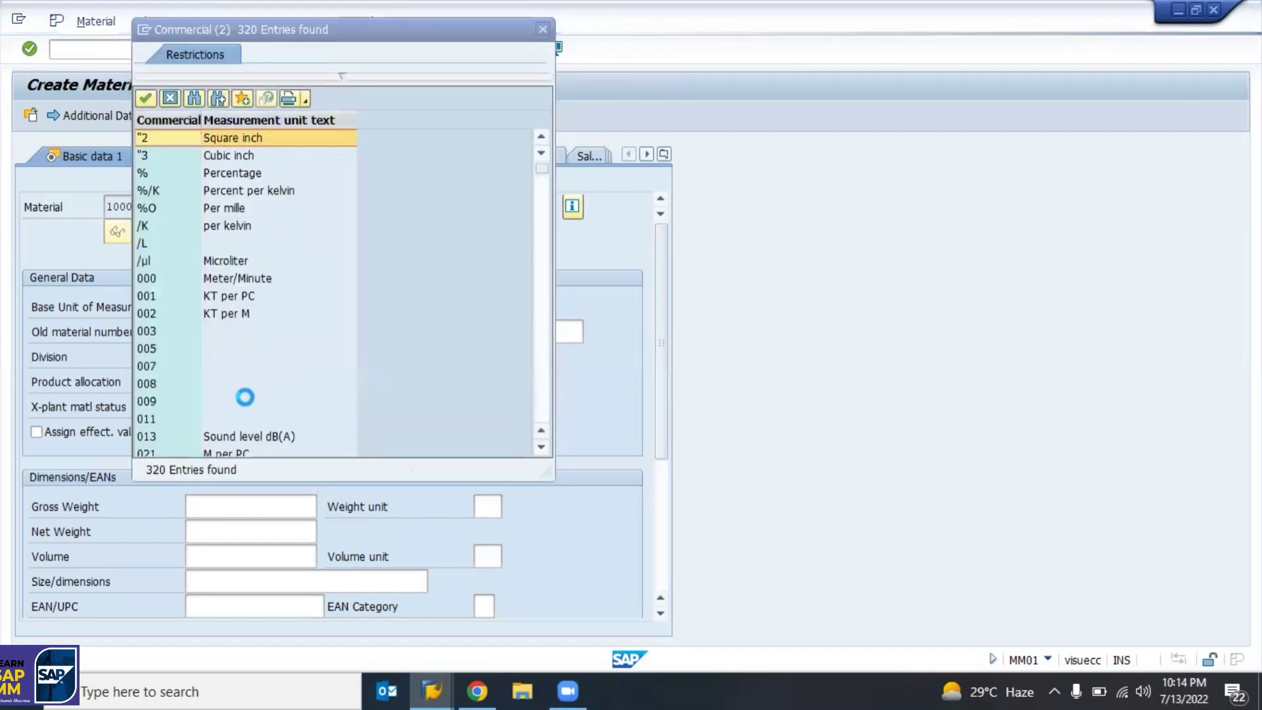
scroll(246, 397, "down", 20)
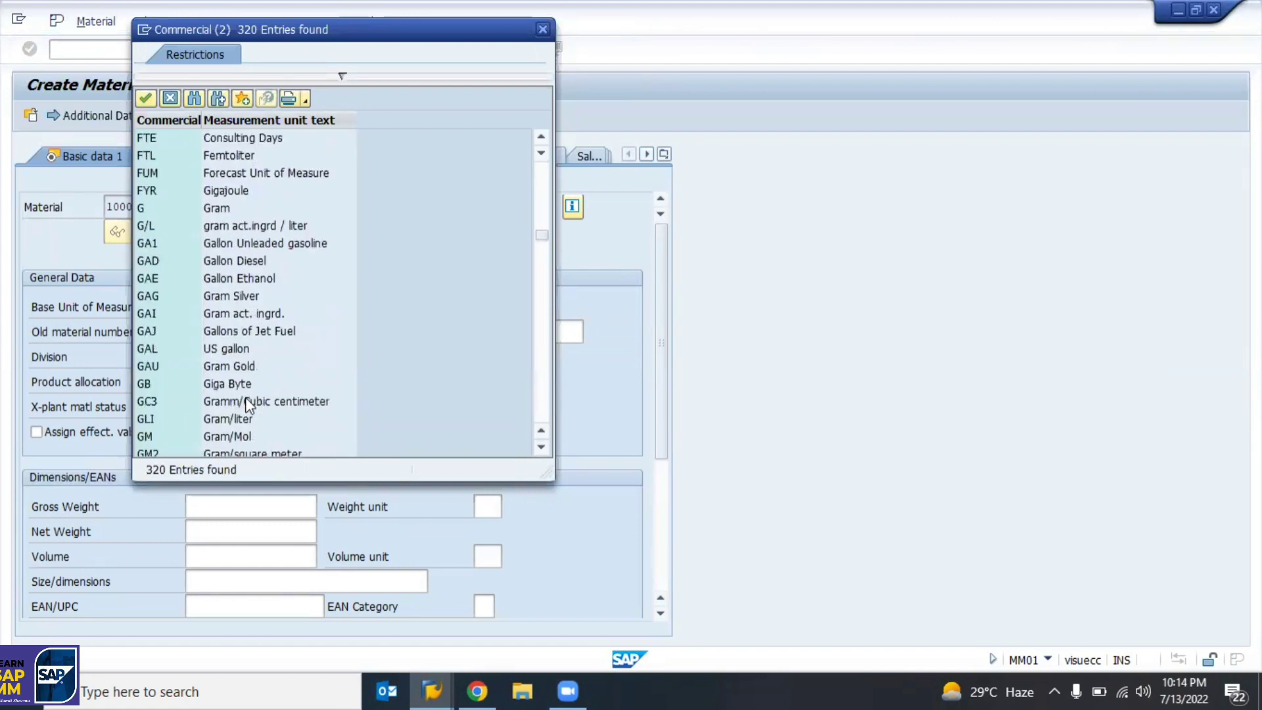
scroll(247, 403, "down", 3)
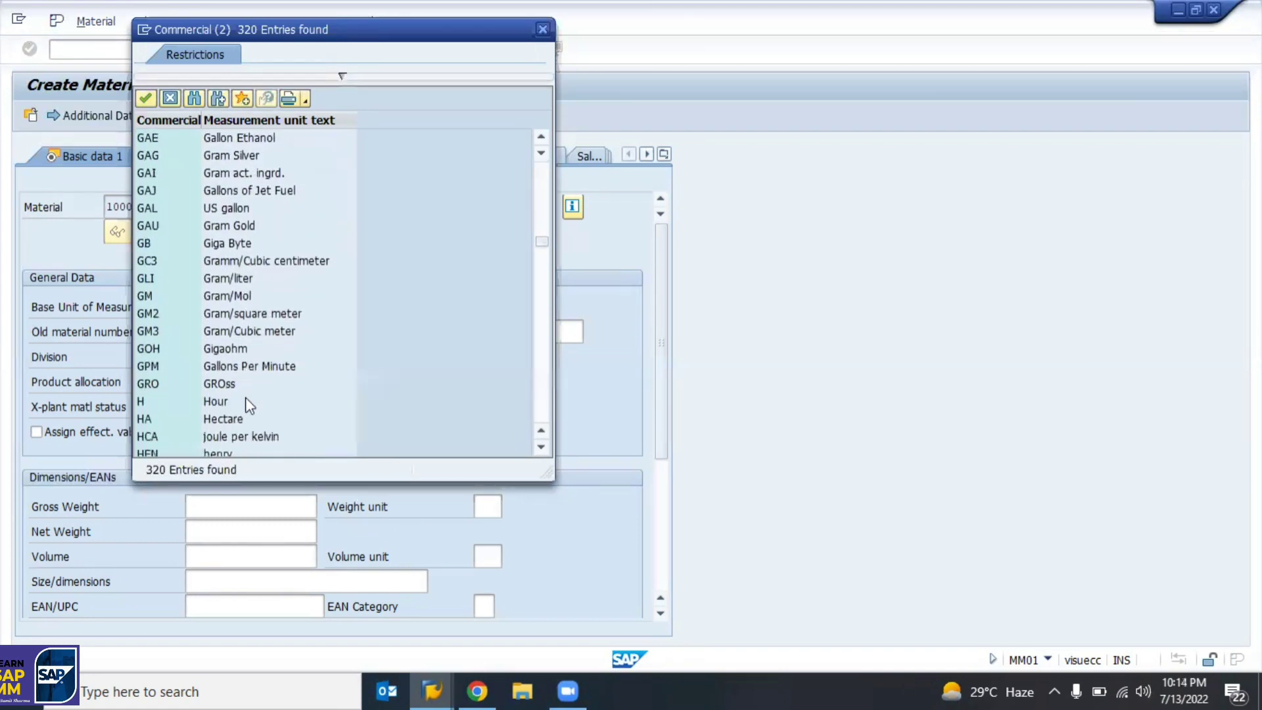
scroll(248, 405, "down", 5)
scroll(247, 402, "down", 5)
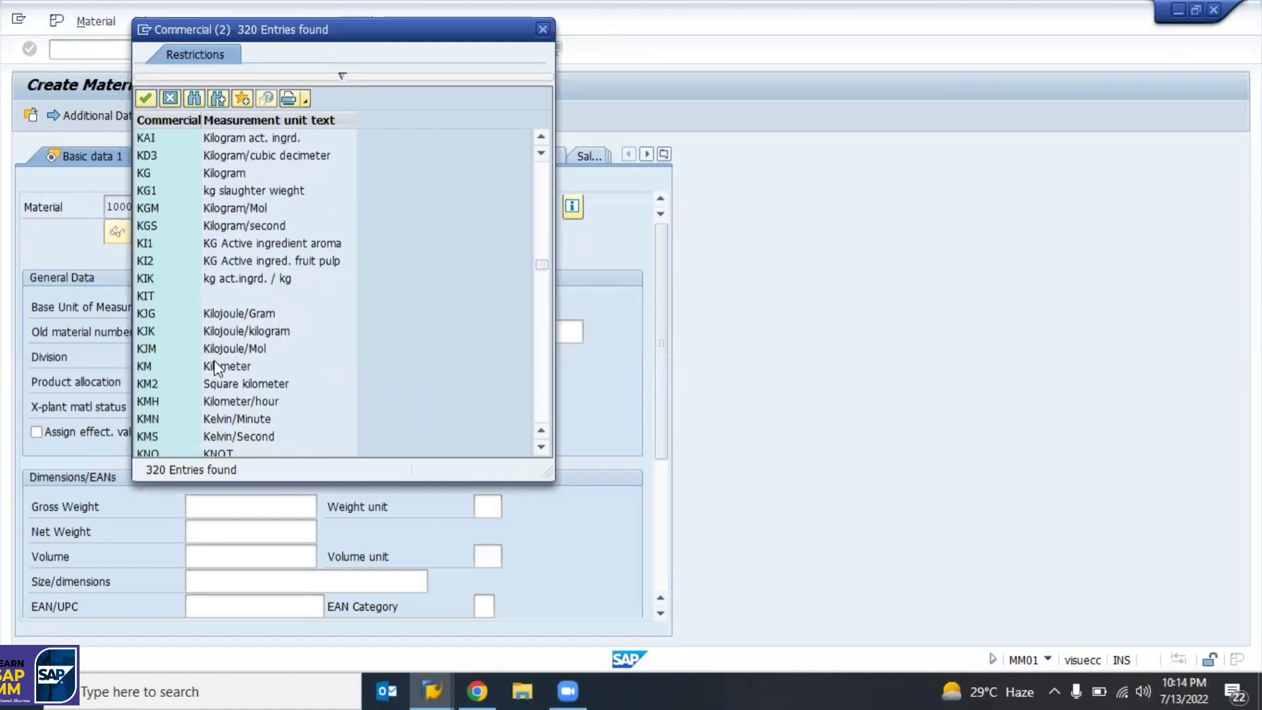
double_click(307, 381)
left_click(195, 311)
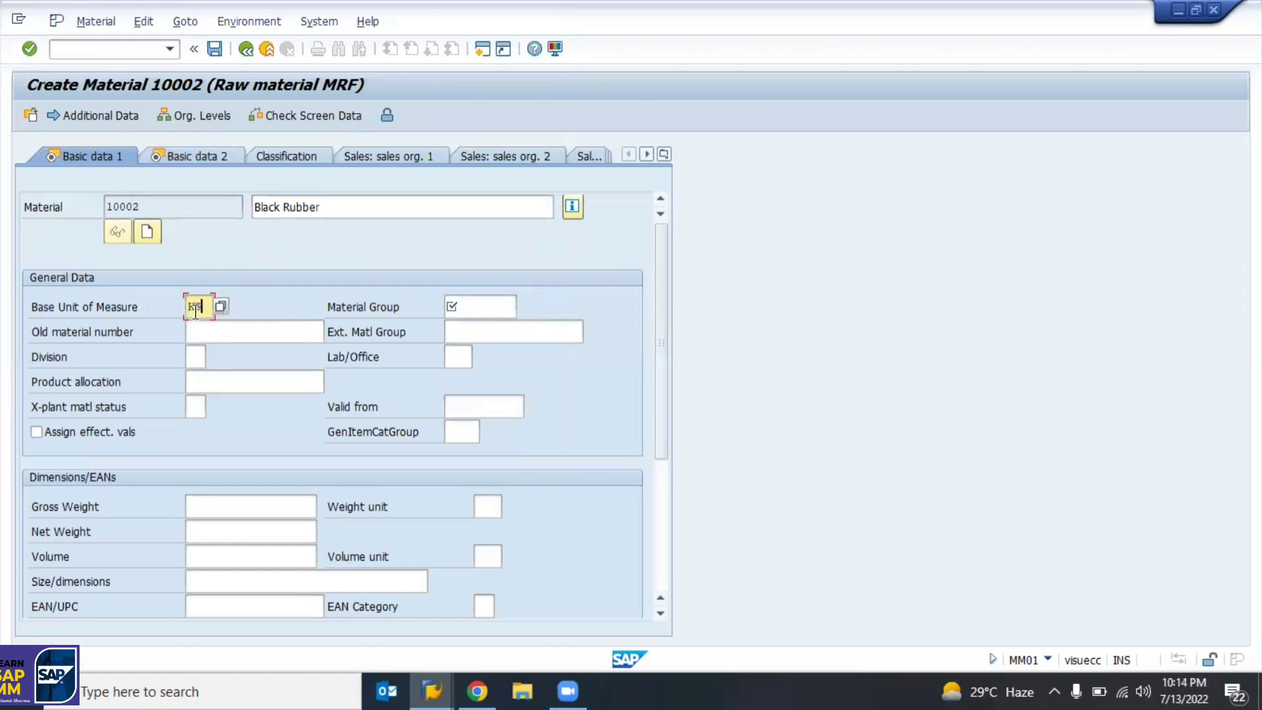
key("Tab")
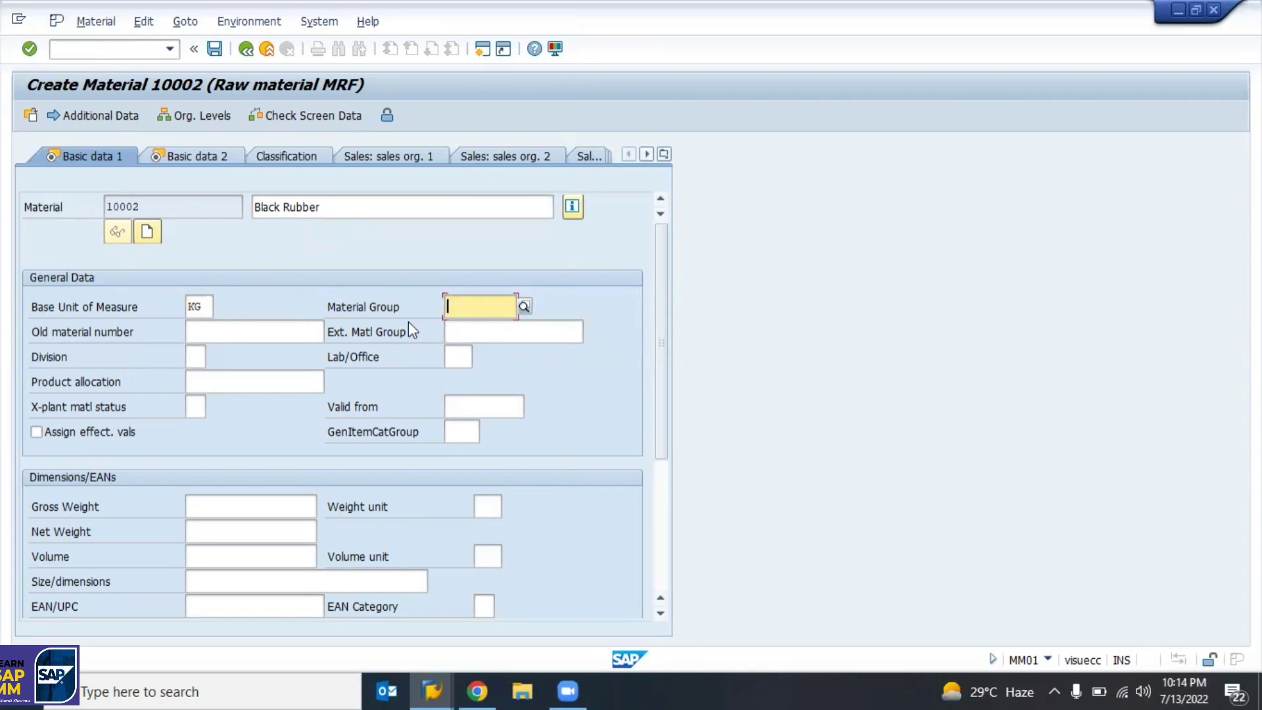
Choose material group 00101 (Steels) from the list of material groups.
left_click(327, 308)
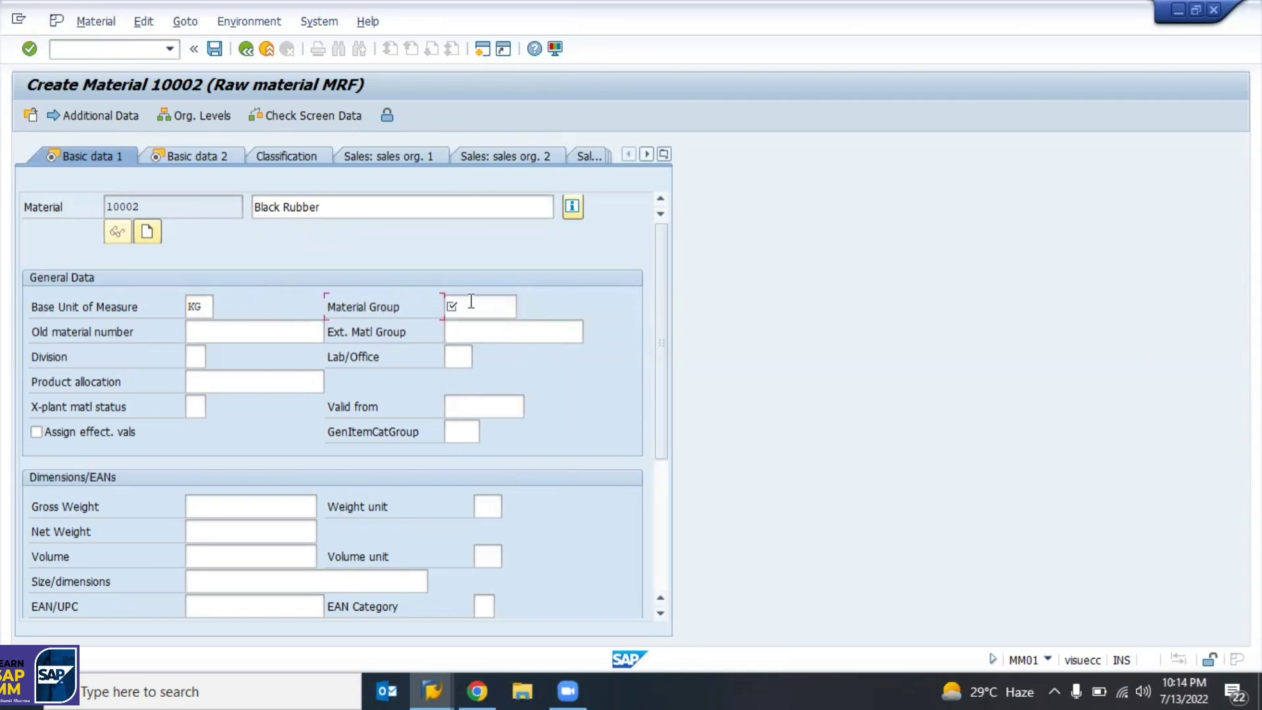
left_click(495, 304)
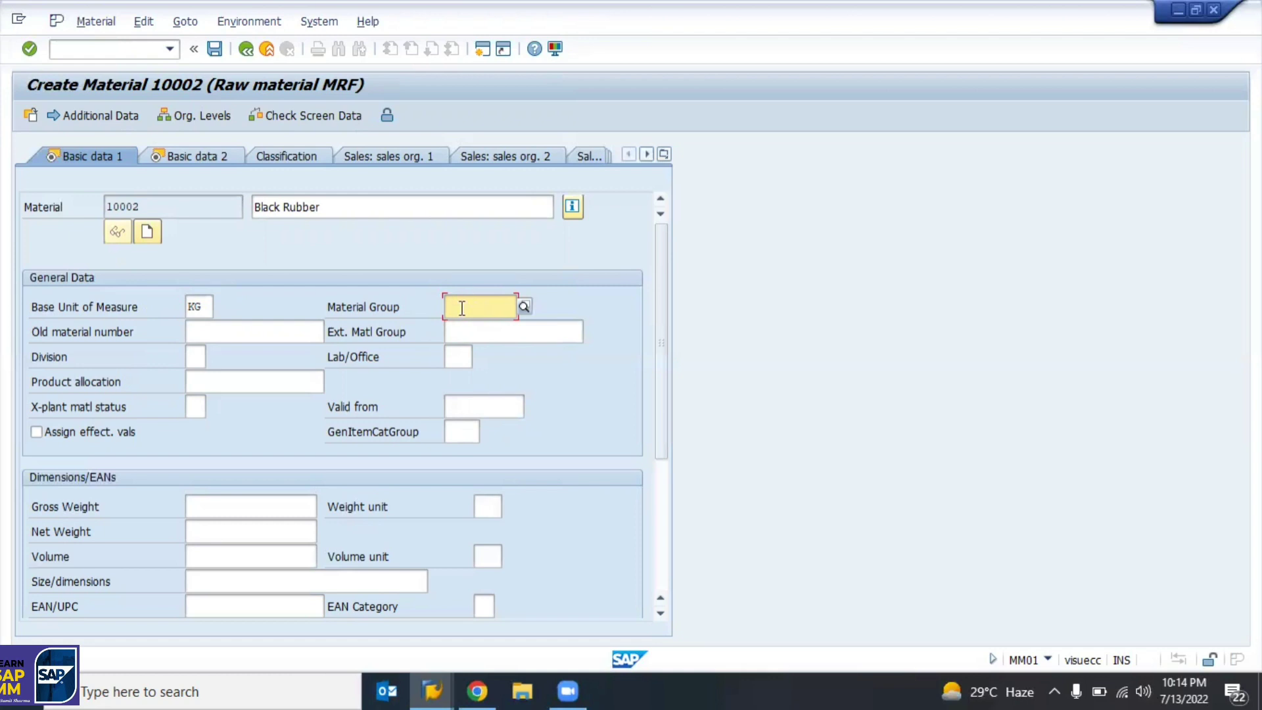
left_click(524, 307)
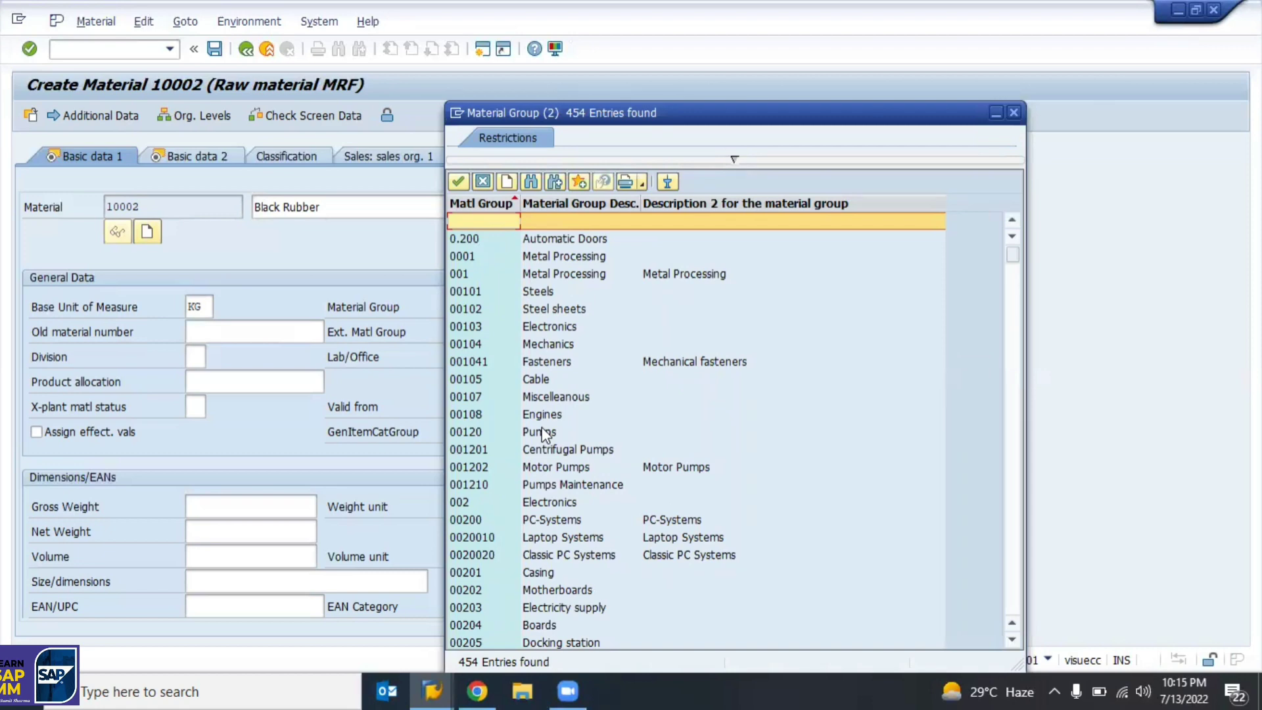
scroll(577, 566, "down", 15)
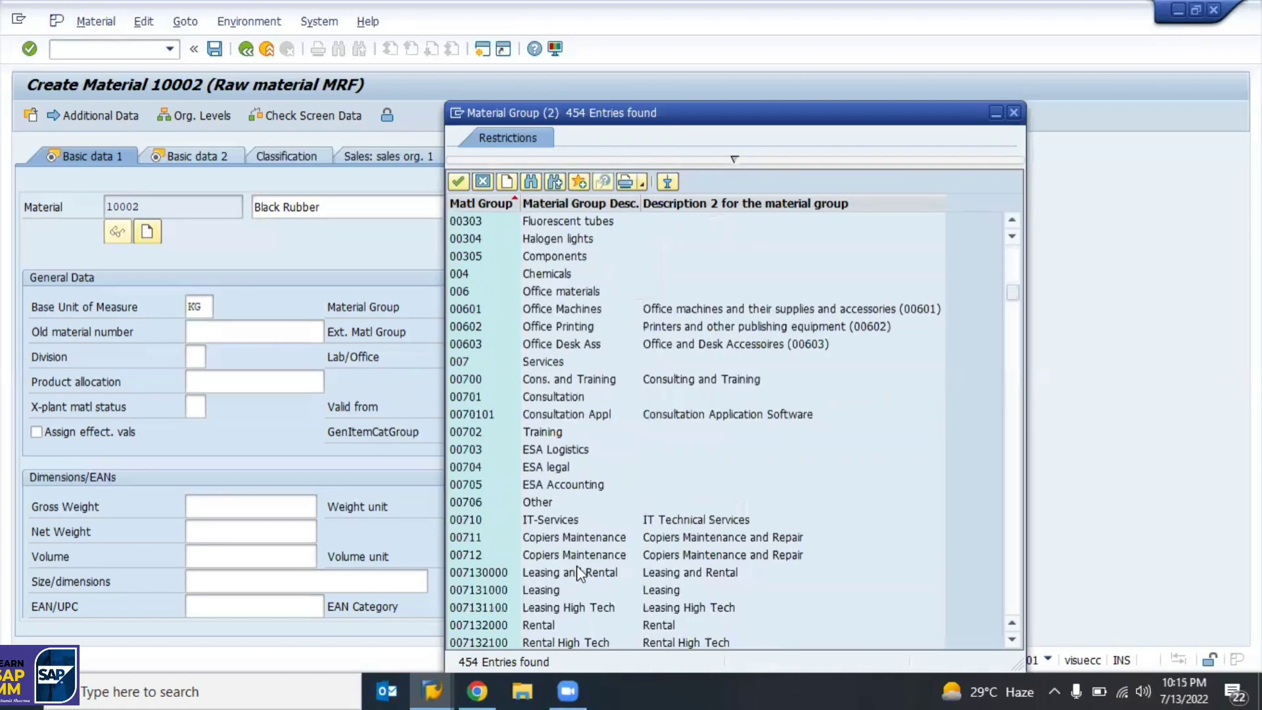
scroll(578, 565, "up", 5)
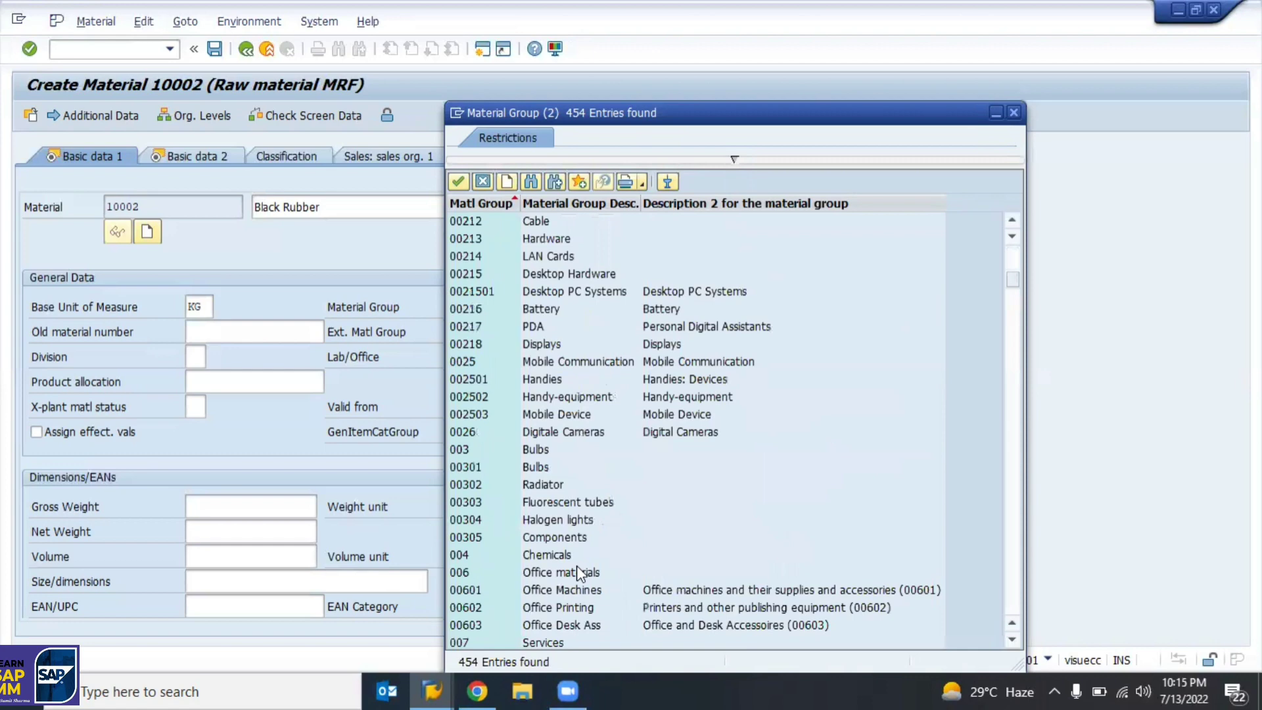
scroll(577, 565, "up", 10)
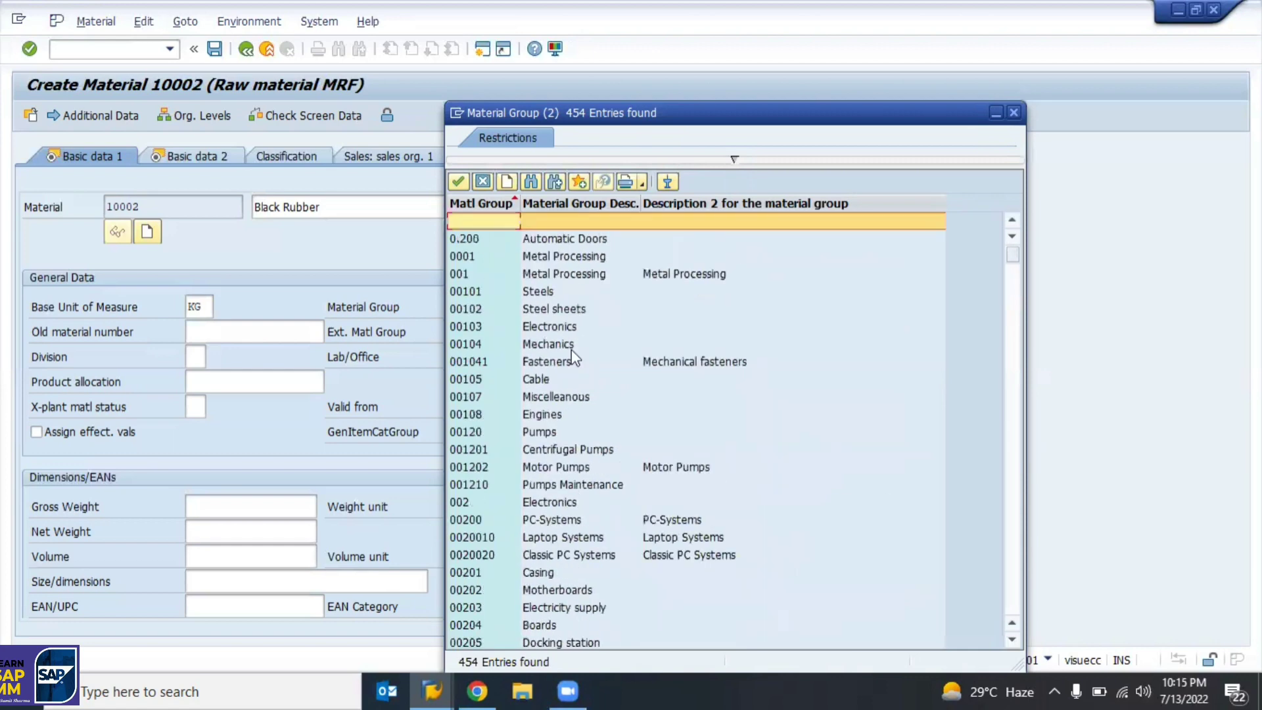
double_click(534, 291)
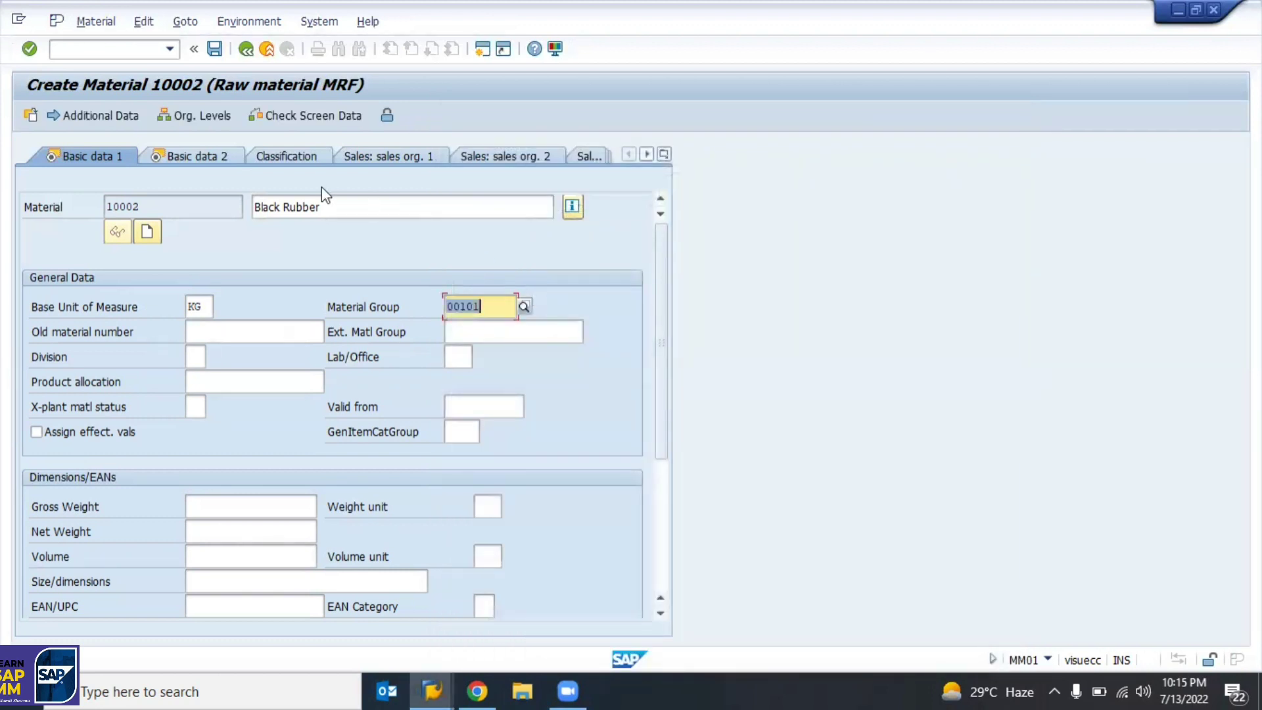
Replace the material description with Wire.
left_click(340, 200)
key("shift+Home")
key("Delete")
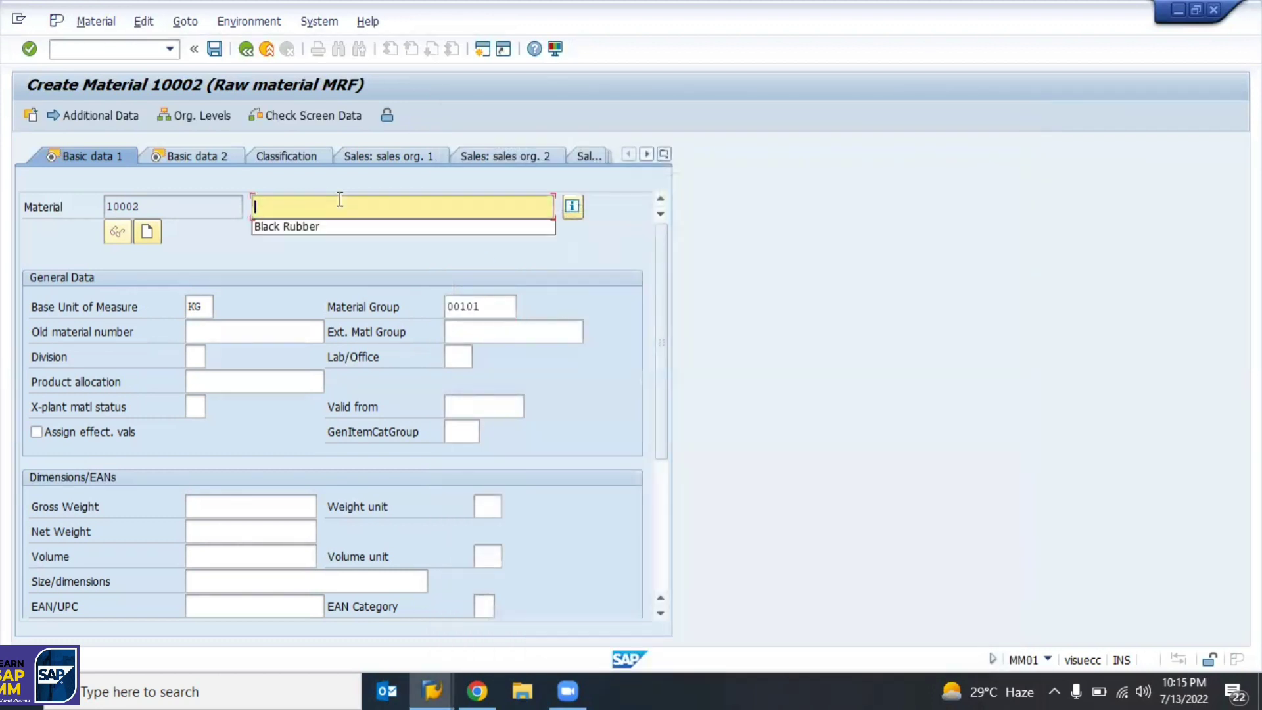
type("Wire")
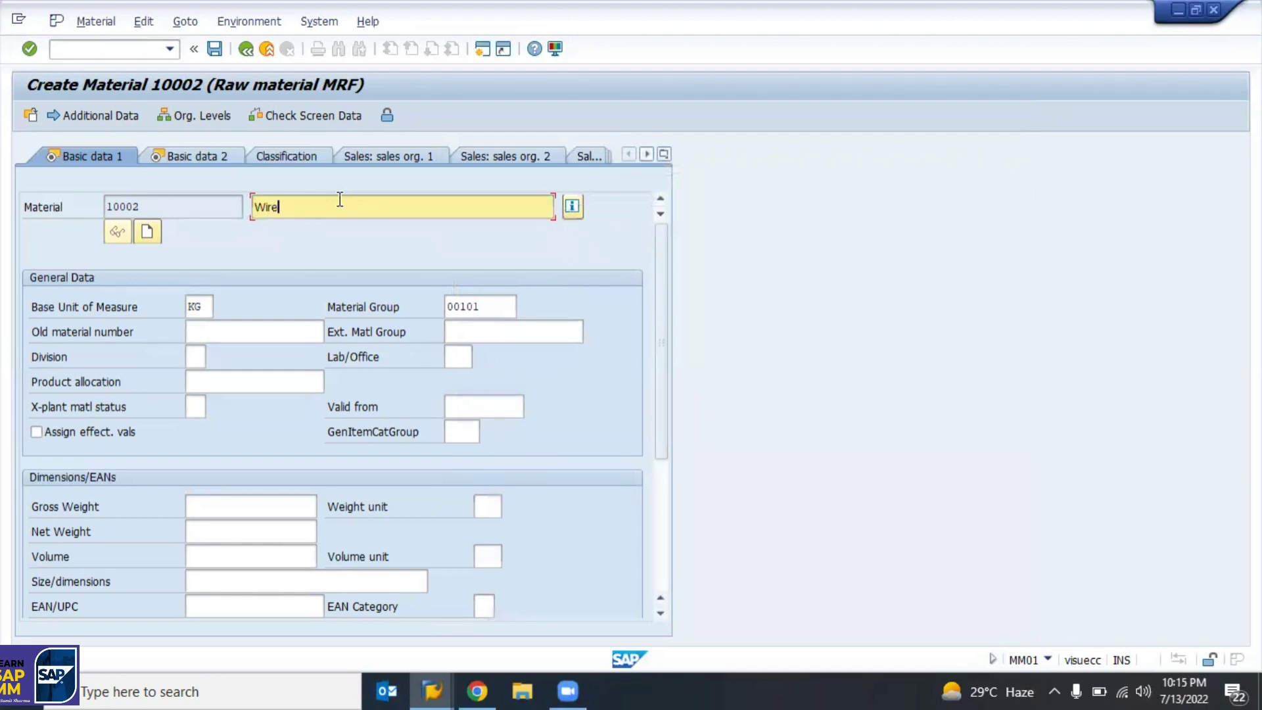
Look through the possible entries for the external material group, then close the list without choosing one.
left_click(201, 306)
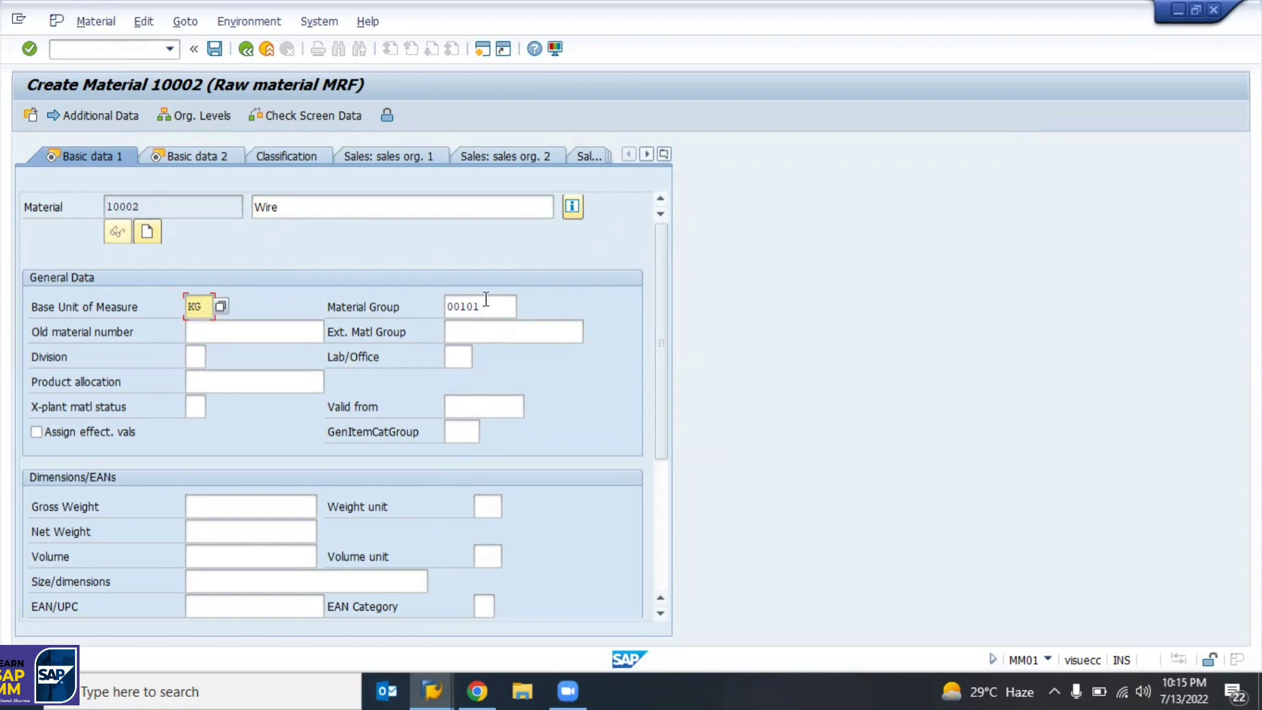
left_click(460, 336)
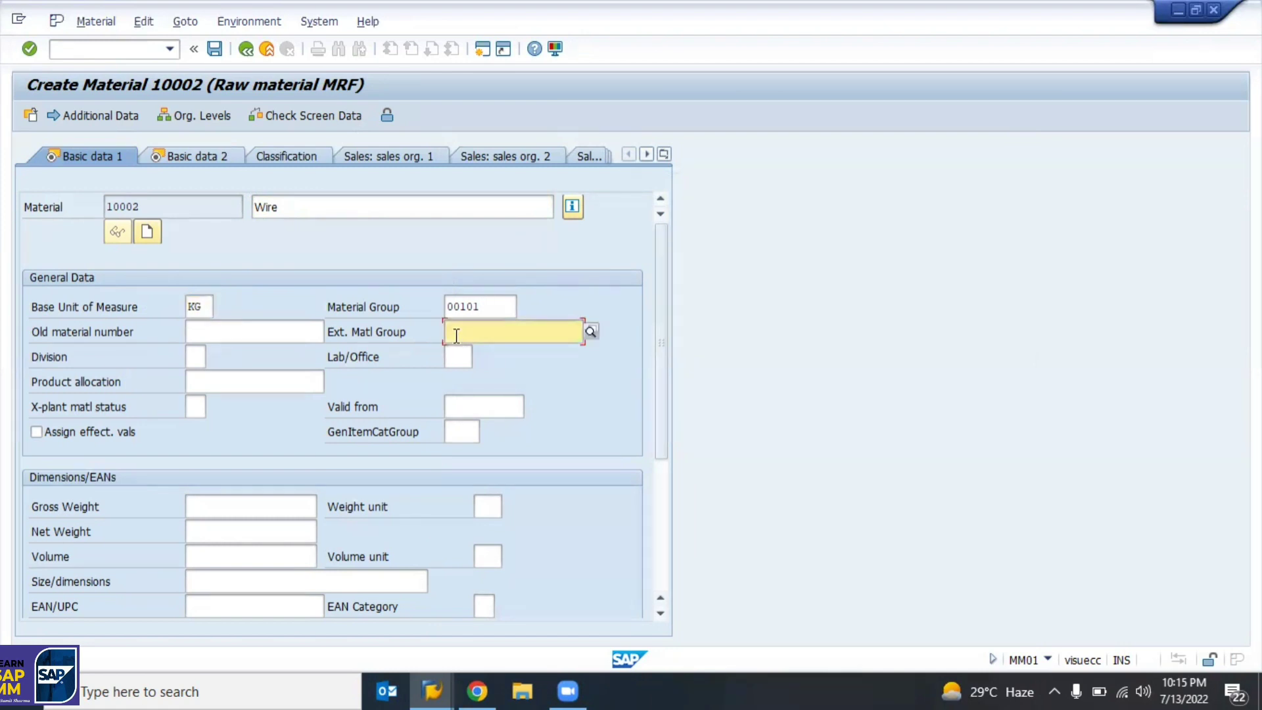
left_click(368, 332)
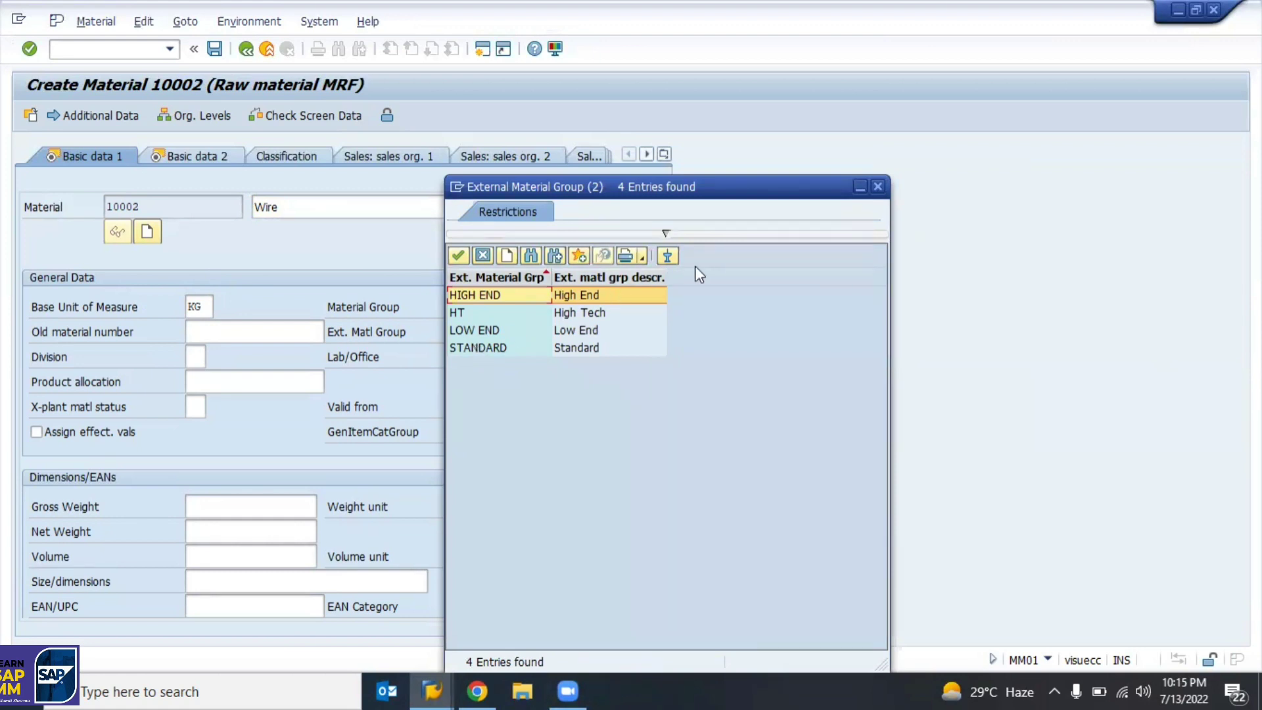
left_click(879, 189)
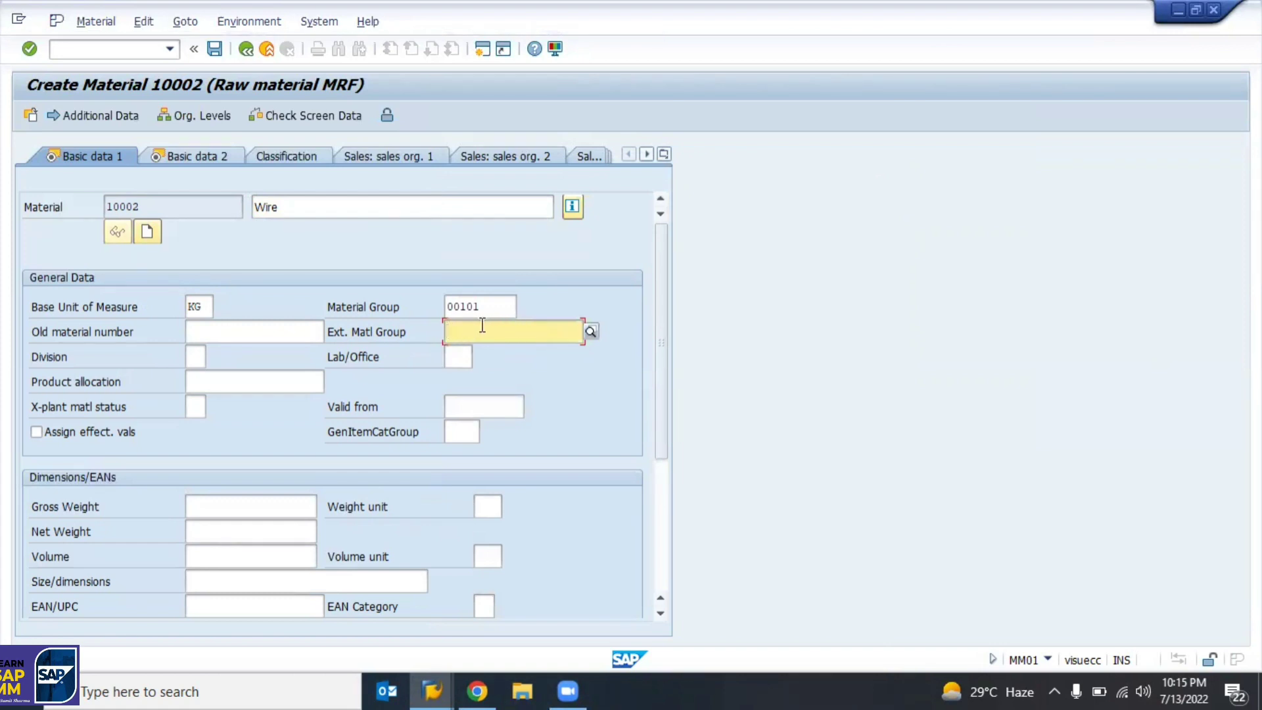
left_click(204, 357)
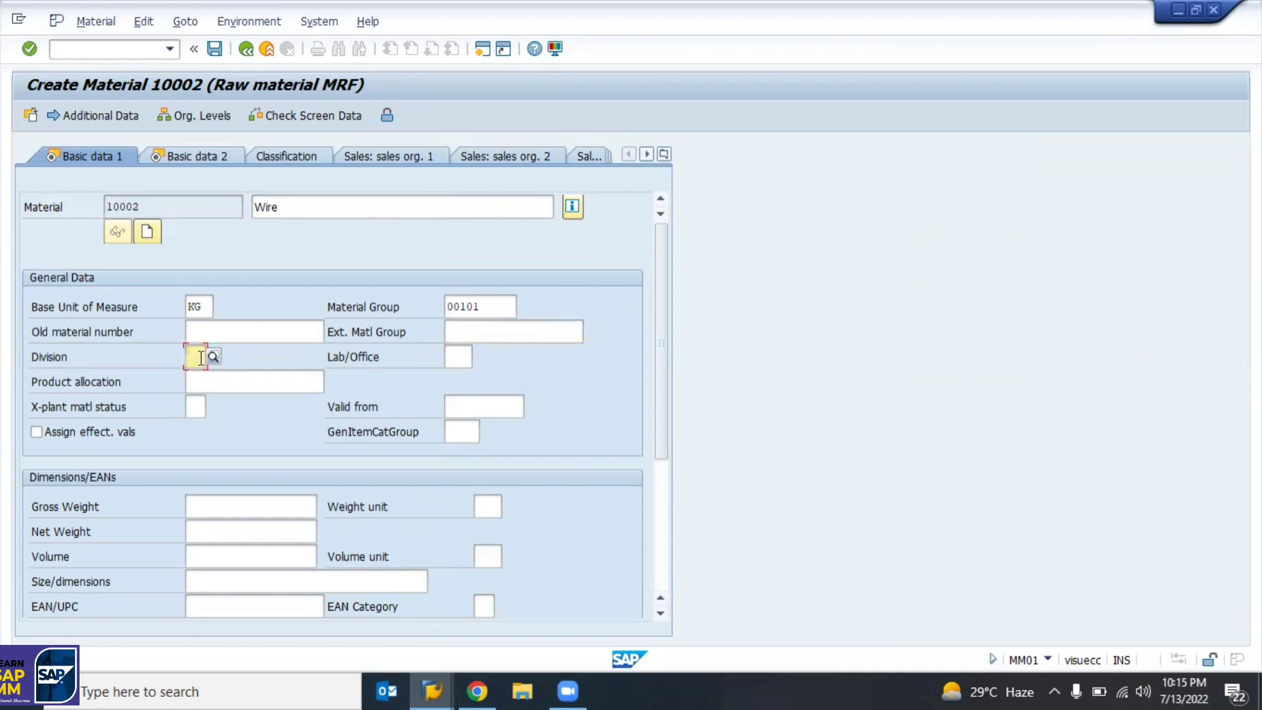
left_click(220, 332)
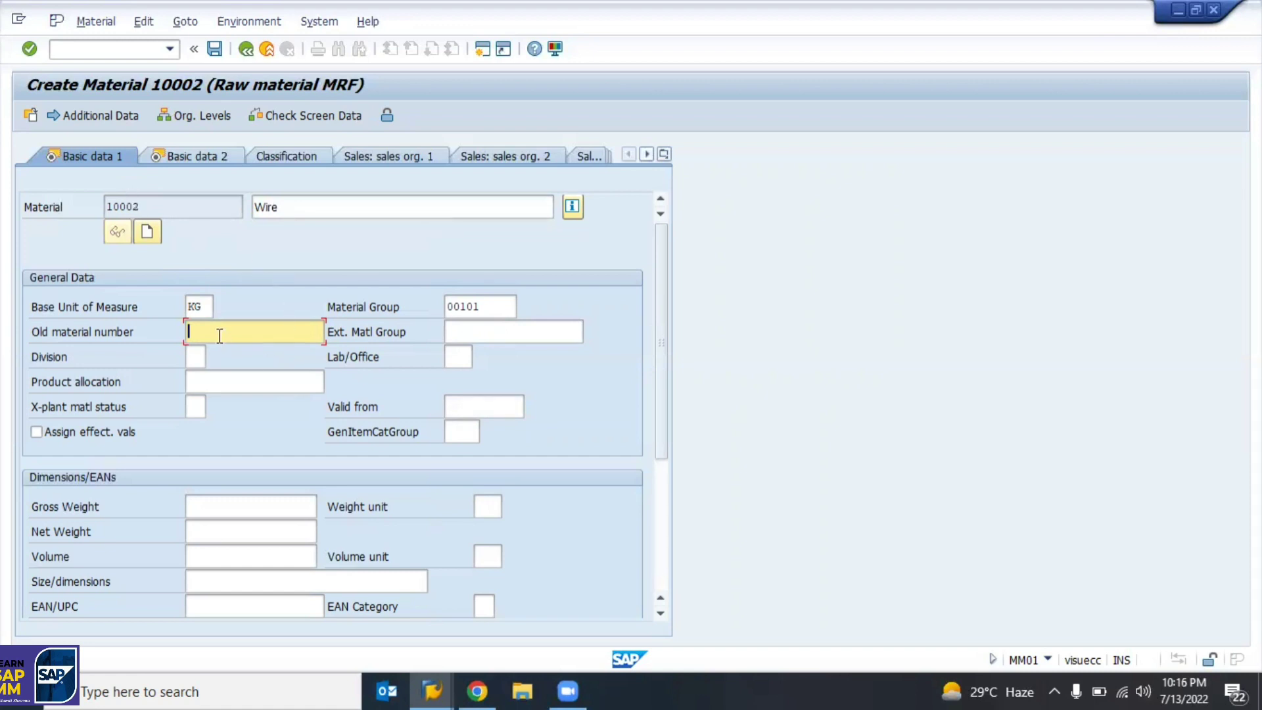
type("gdgdg")
key("BackSpace")
key("BackSpace")
key("BackSpace")
key("BackSpace")
key("BackSpace")
Look through the weight, dimension, packaging and text fields of the Basic data 1 view.
left_click(212, 505)
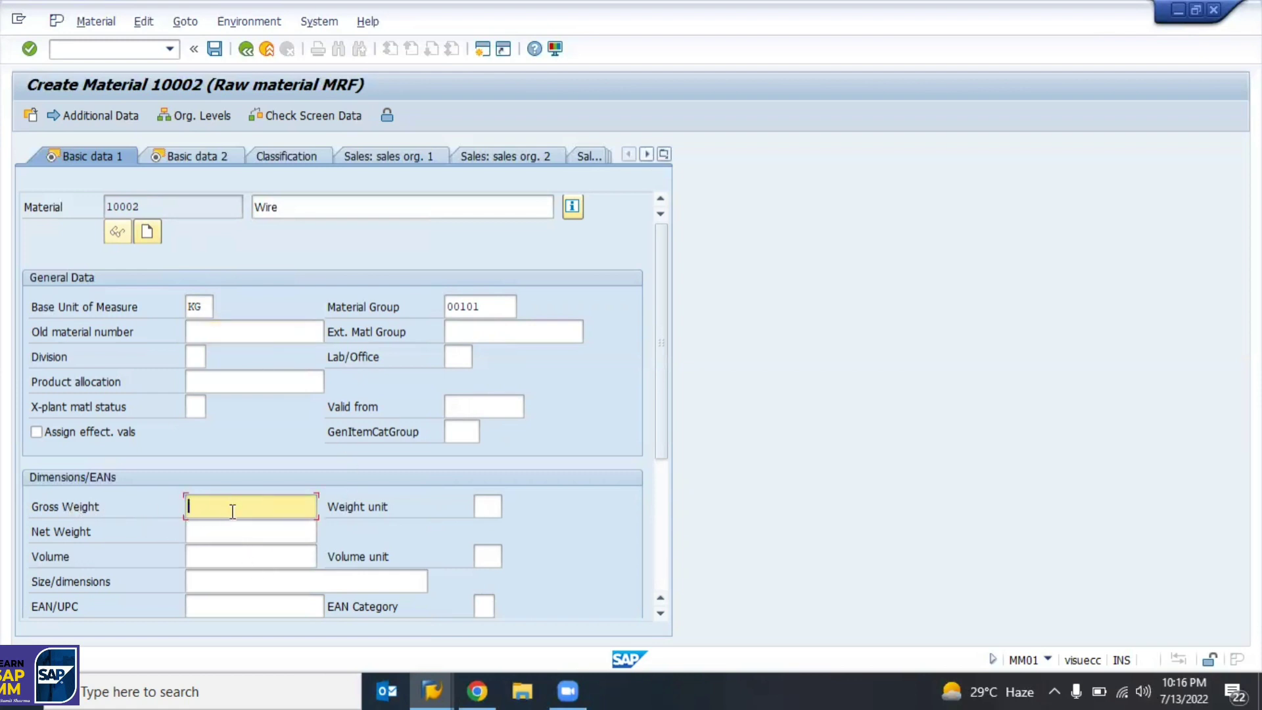
left_click(233, 531)
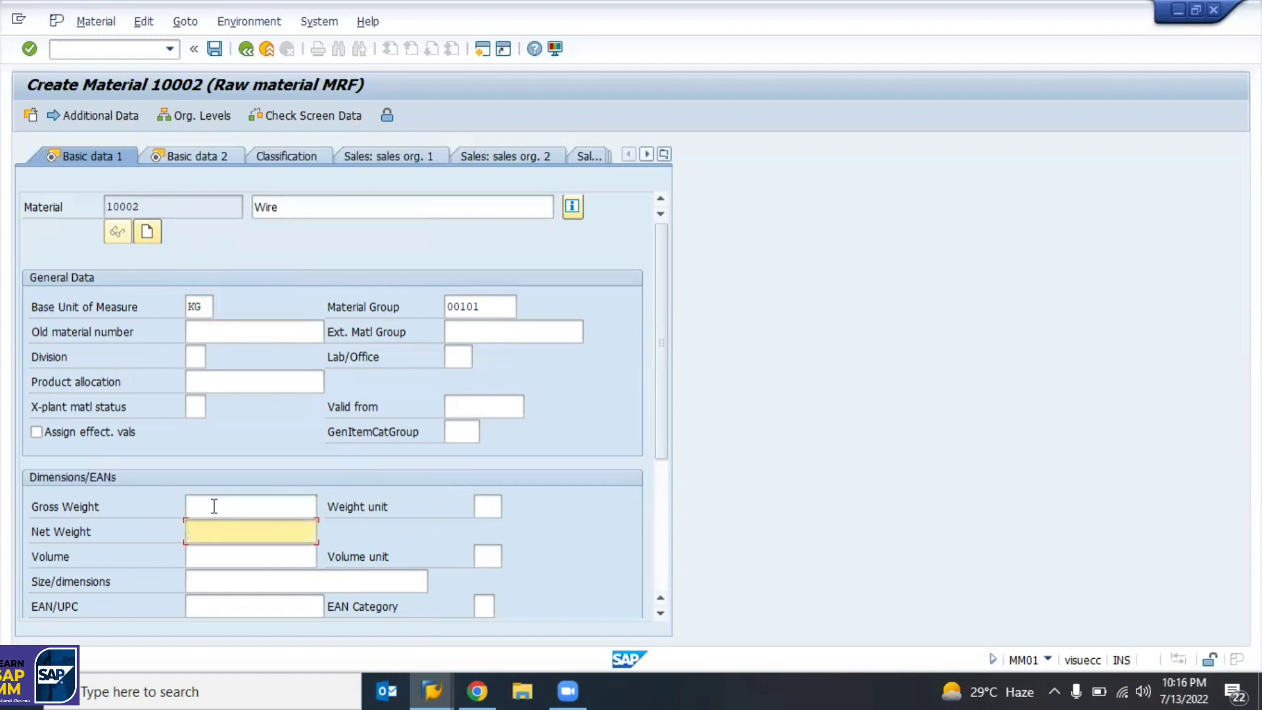
left_click(212, 503)
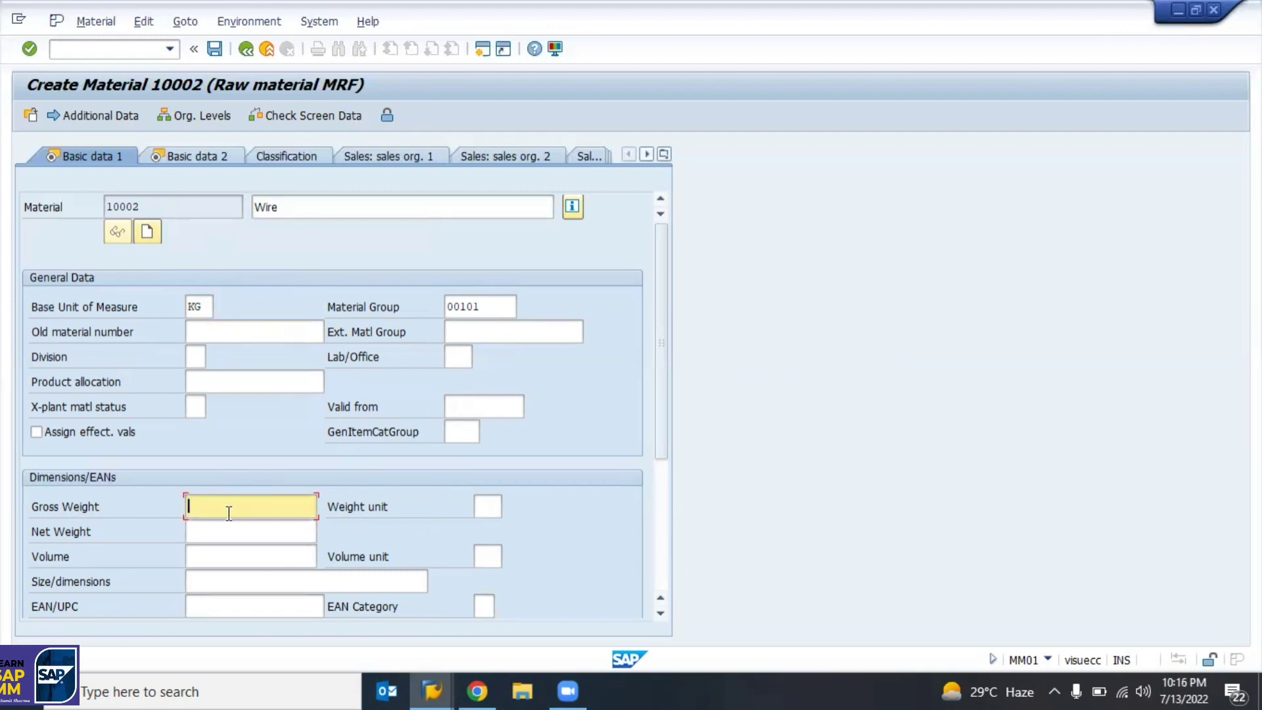
left_click(217, 529)
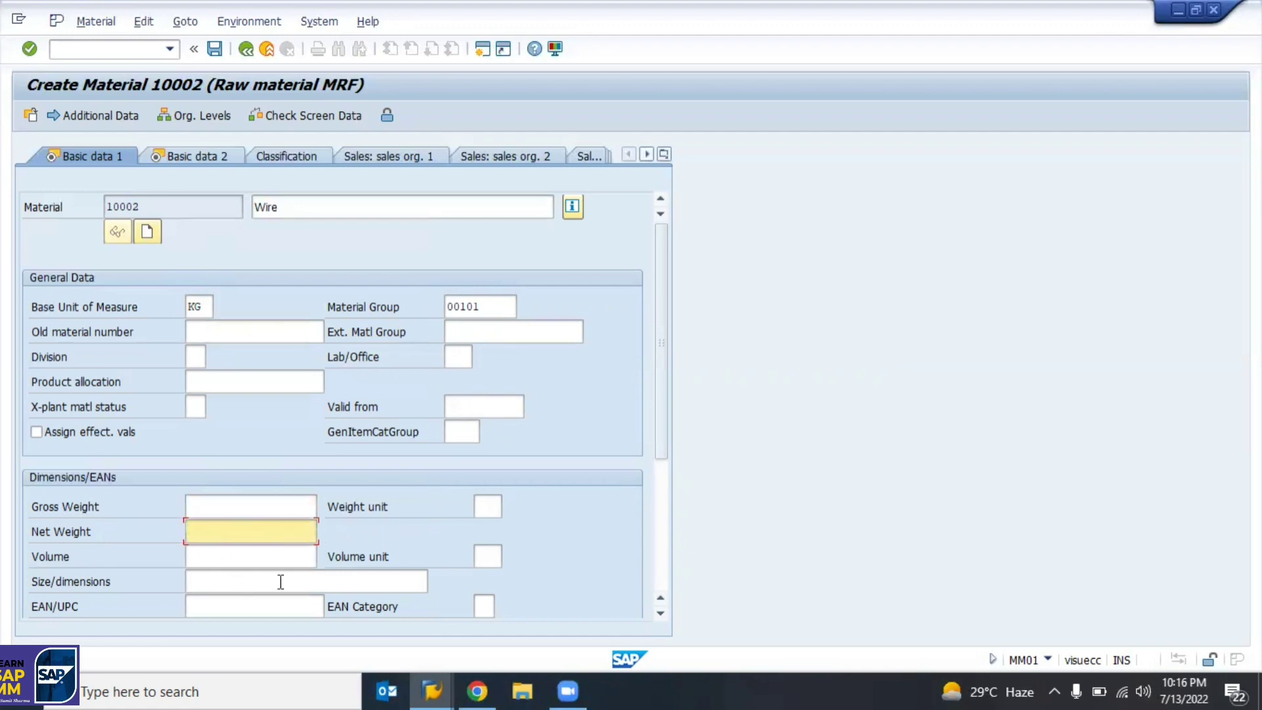
scroll(279, 581, "down", 5)
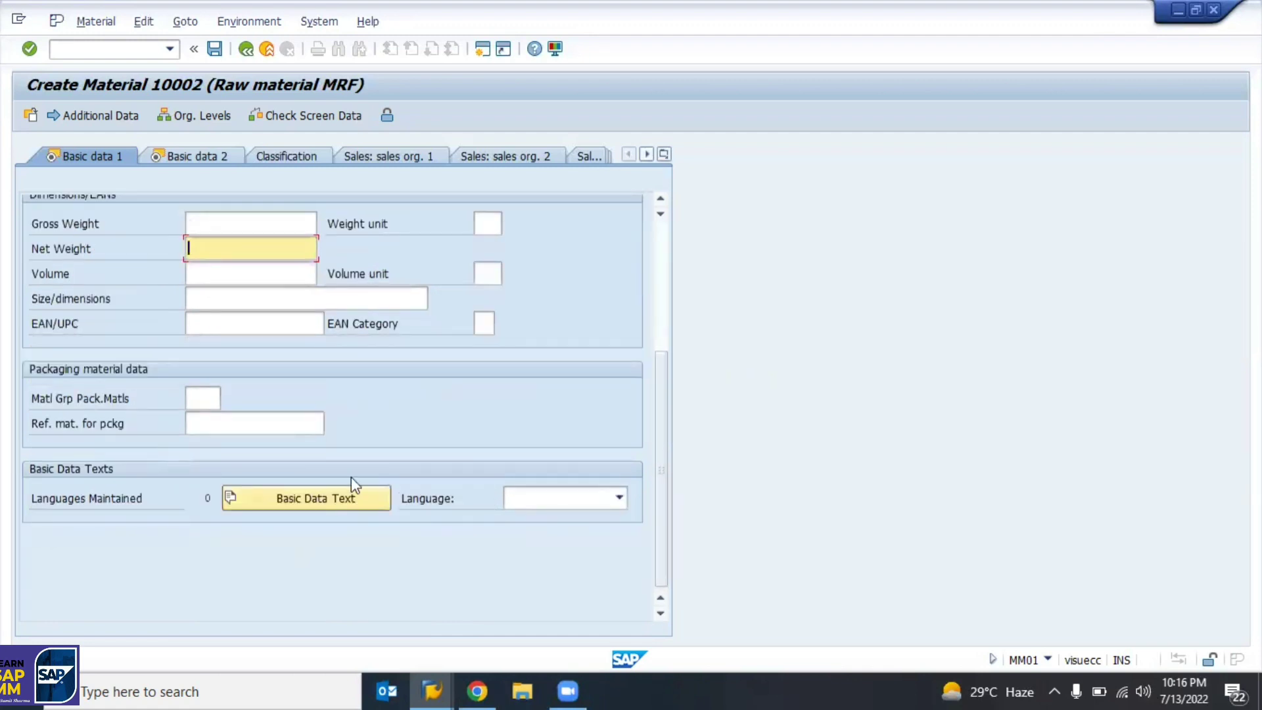
scroll(351, 476, "up", 5)
left_click(319, 207)
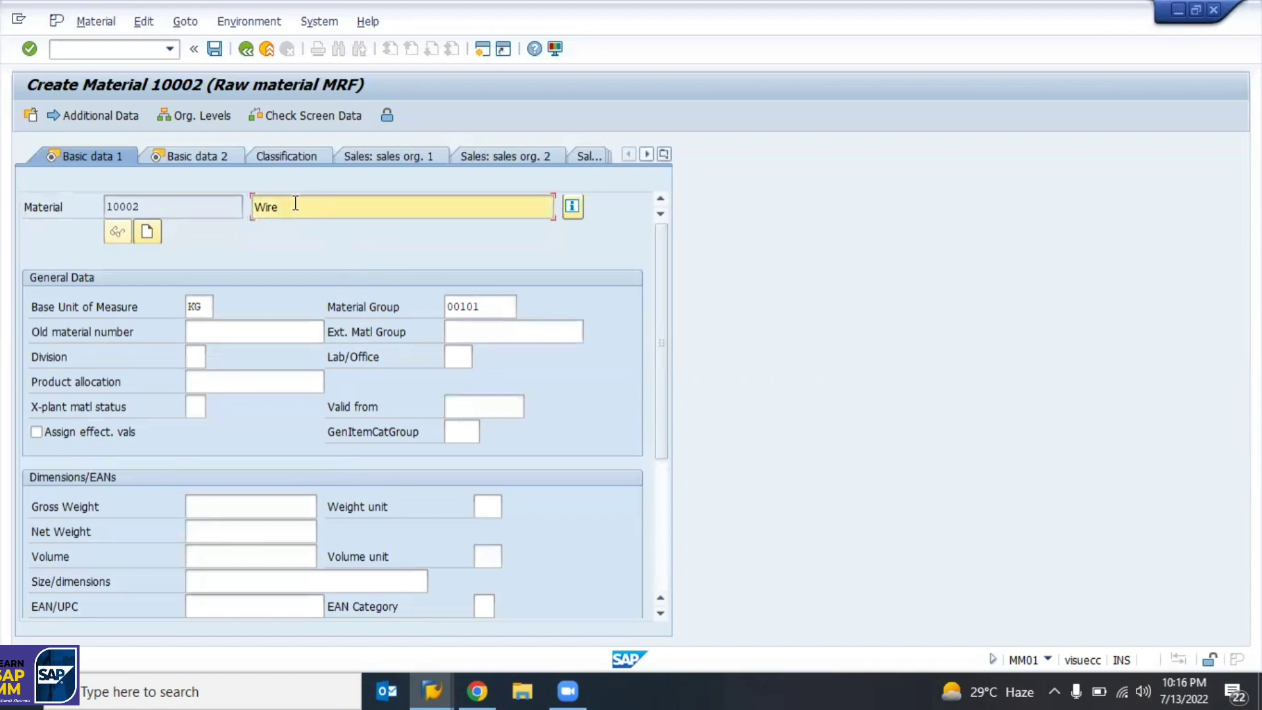
type("grtsreen")
key("BackSpace")
key("BackSpace")
key("BackSpace")
key("BackSpace")
key("BackSpace")
key("BackSpace")
key("BackSpace")
key("BackSpace")
Try out the English basic data text with sample characters, clear it and return to the main data.
left_click_drag(668, 431, 661, 562)
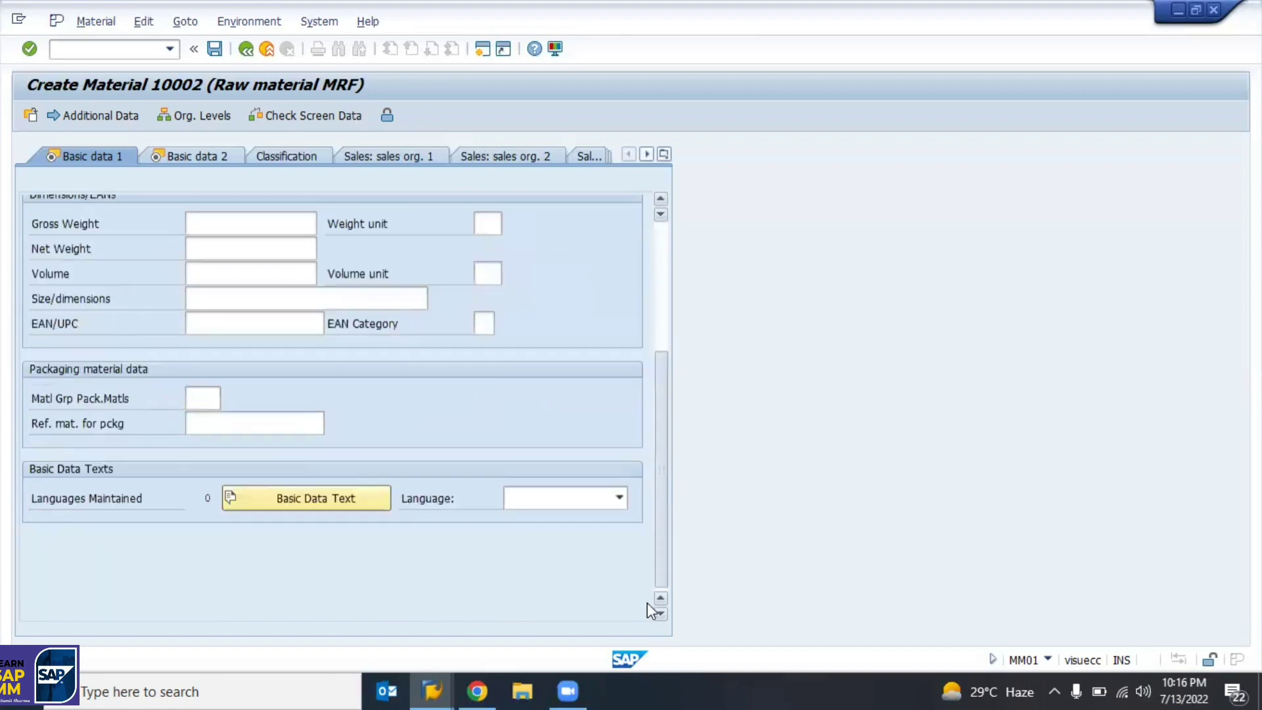
left_click(310, 499)
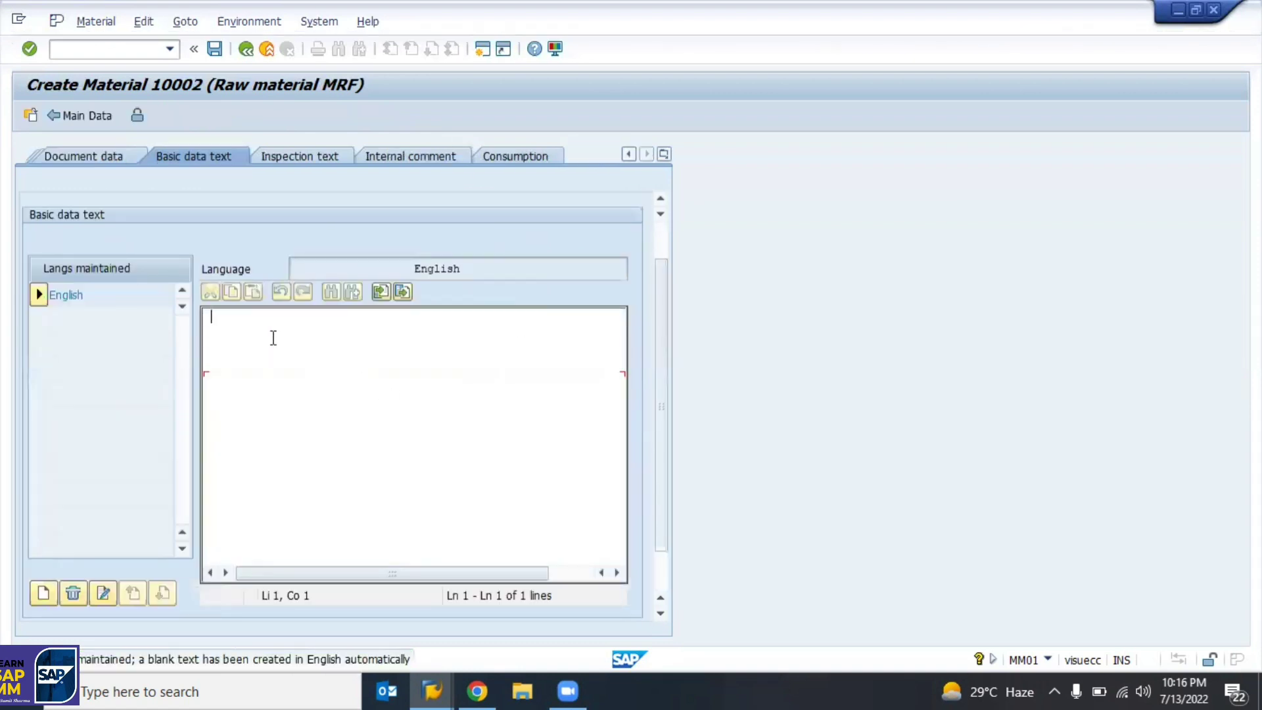
type("errerevrevn")
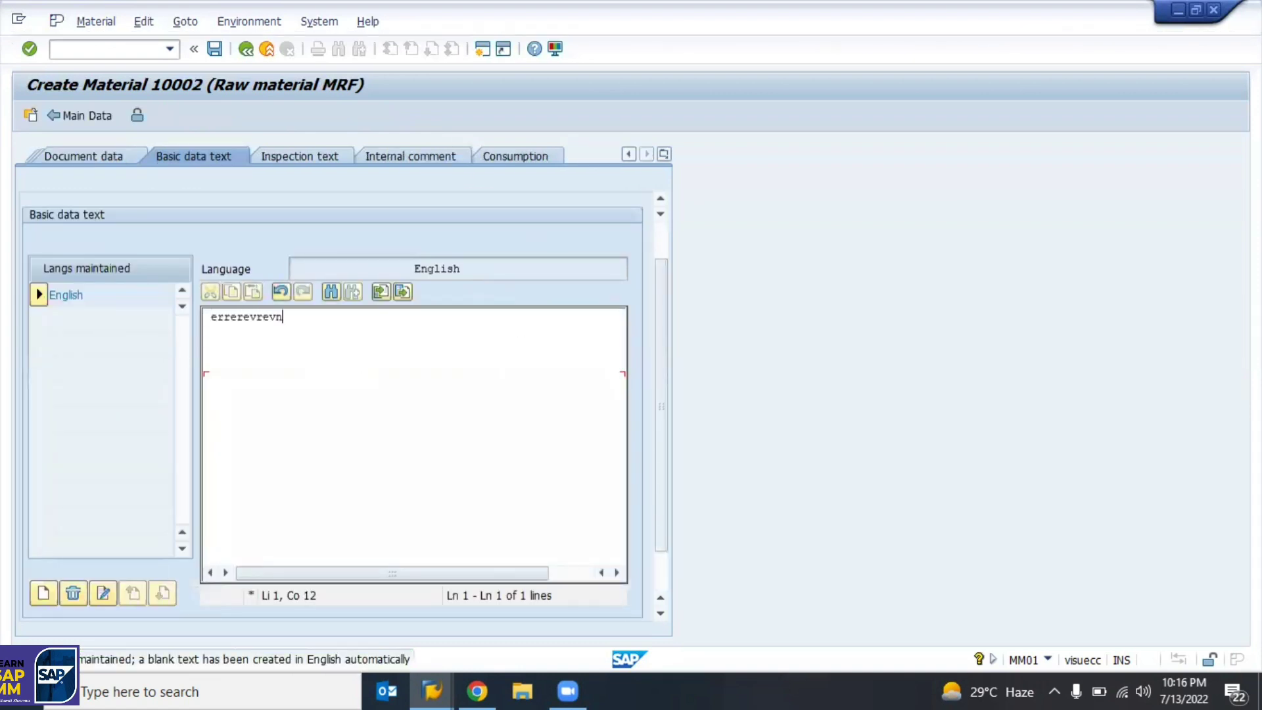
type("vvnbdvd\\")
key("BackSpace")
key("BackSpace")
key("BackSpace")
key("BackSpace")
key("BackSpace")
key("BackSpace")
key("BackSpace")
key("BackSpace")
key("BackSpace")
key("BackSpace")
key("BackSpace")
key("BackSpace")
key("BackSpace")
key("BackSpace")
key("BackSpace")
key("BackSpace")
key("BackSpace")
key("BackSpace")
key("BackSpace")
left_click(91, 119)
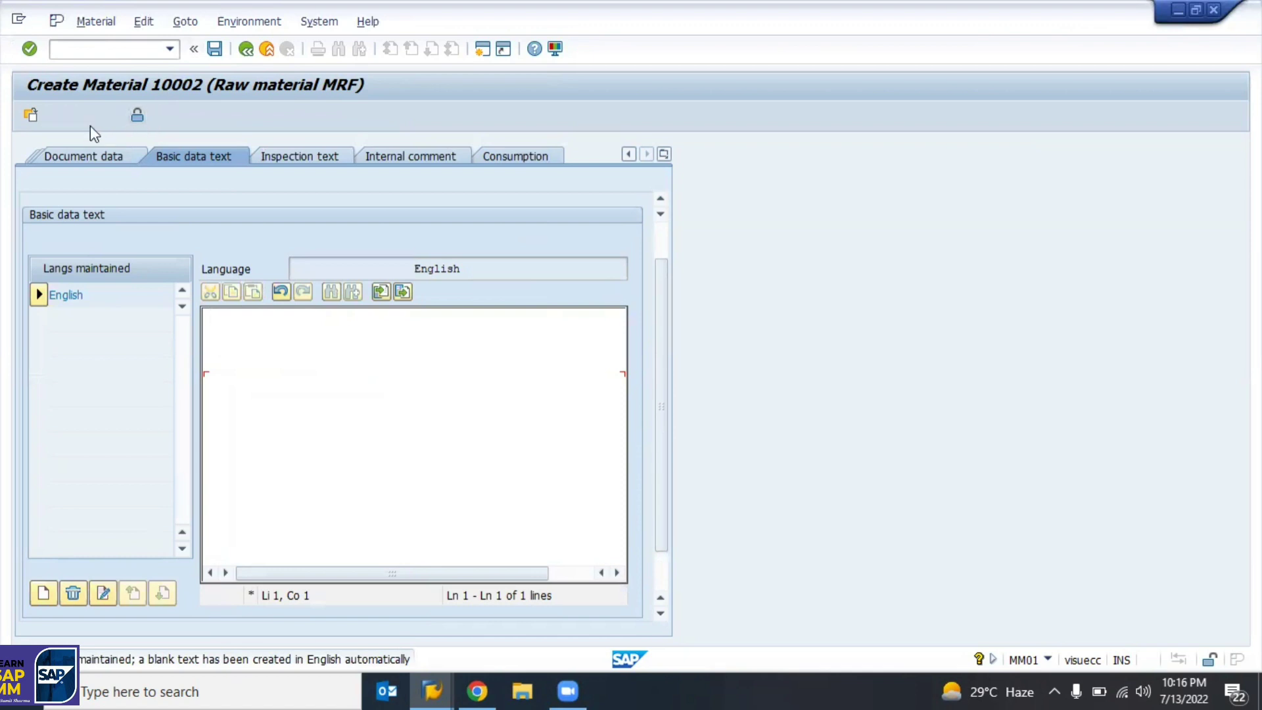
left_click(77, 117)
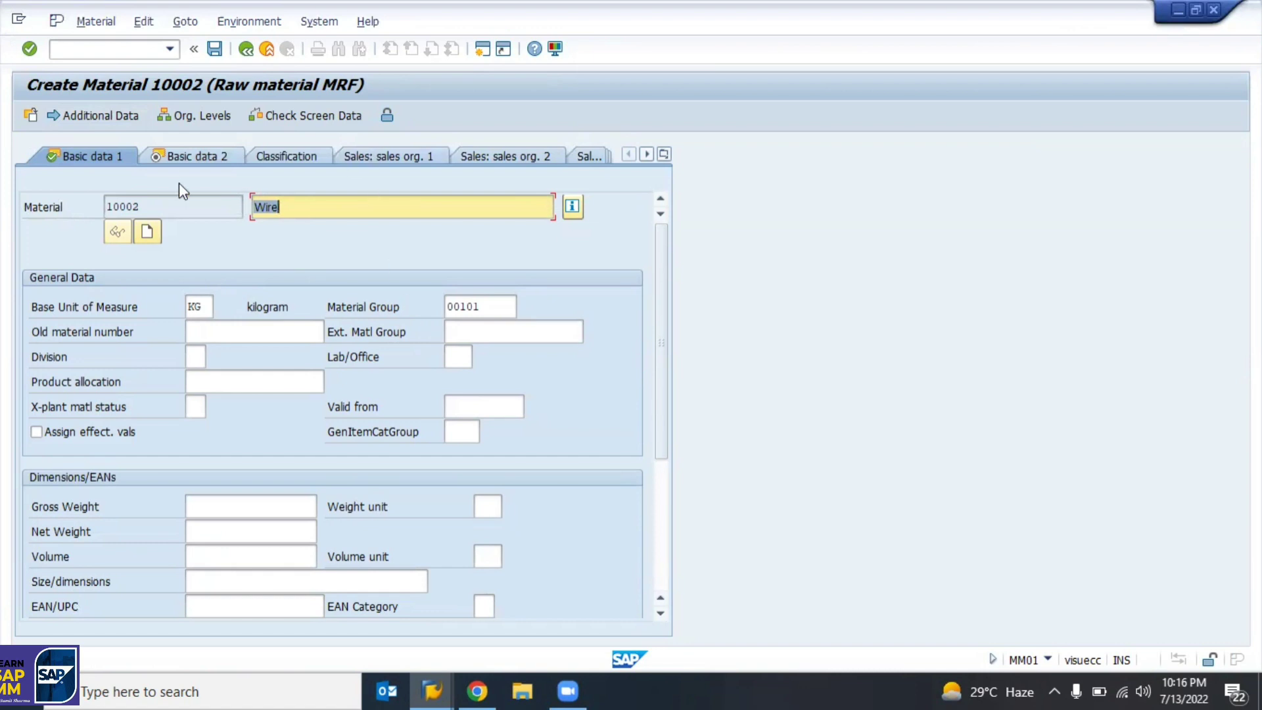
Review the Basic data 2 view without filling it in, and continue to the Purchasing view.
left_click(278, 263)
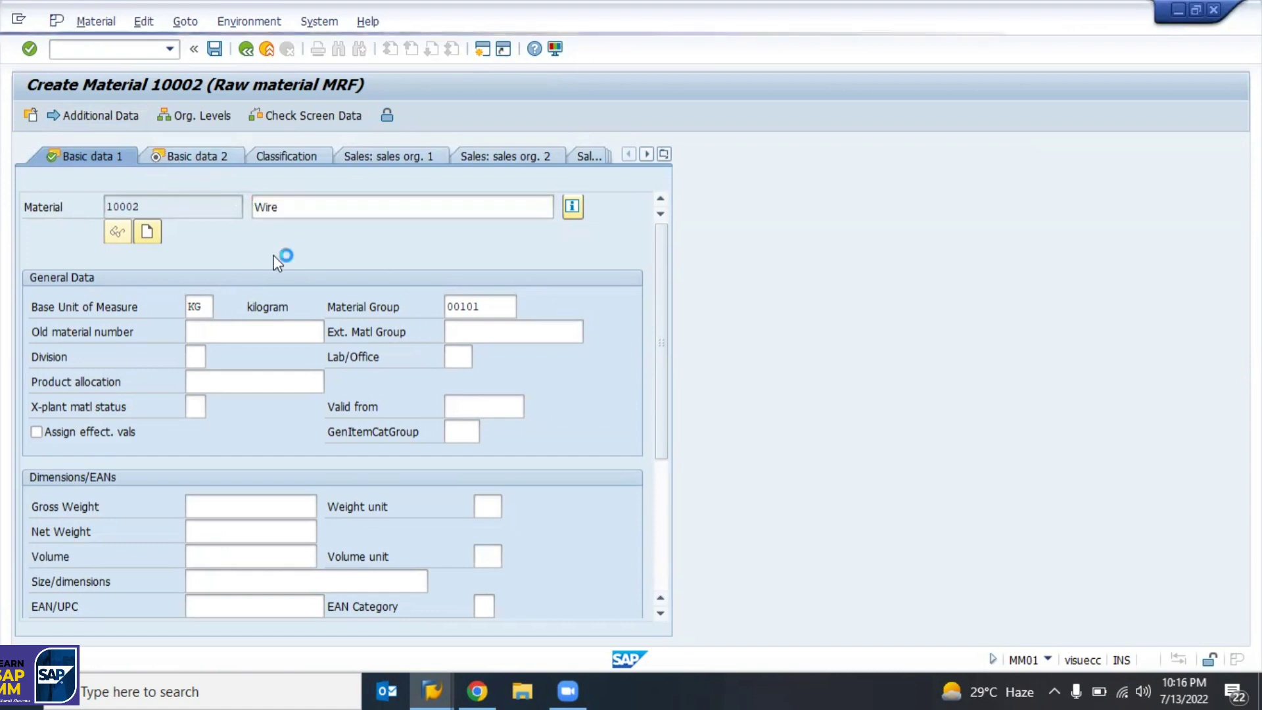
left_click(172, 157)
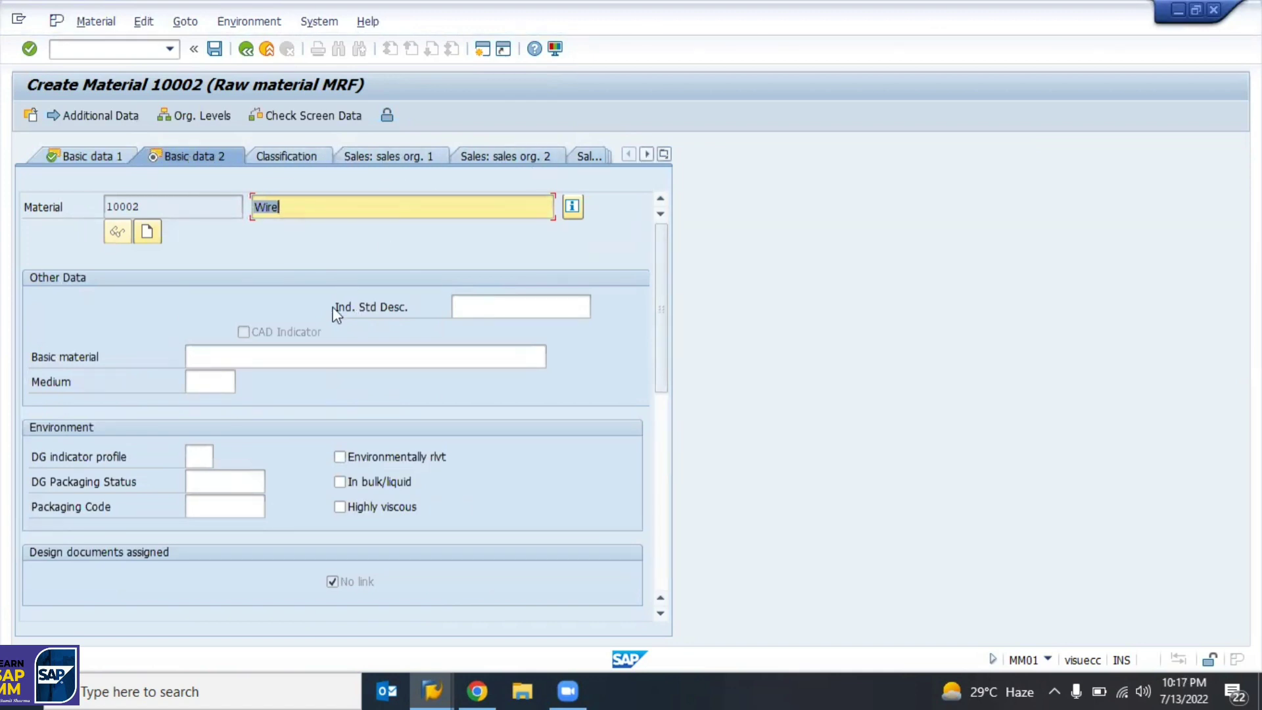
scroll(358, 456, "down", 10)
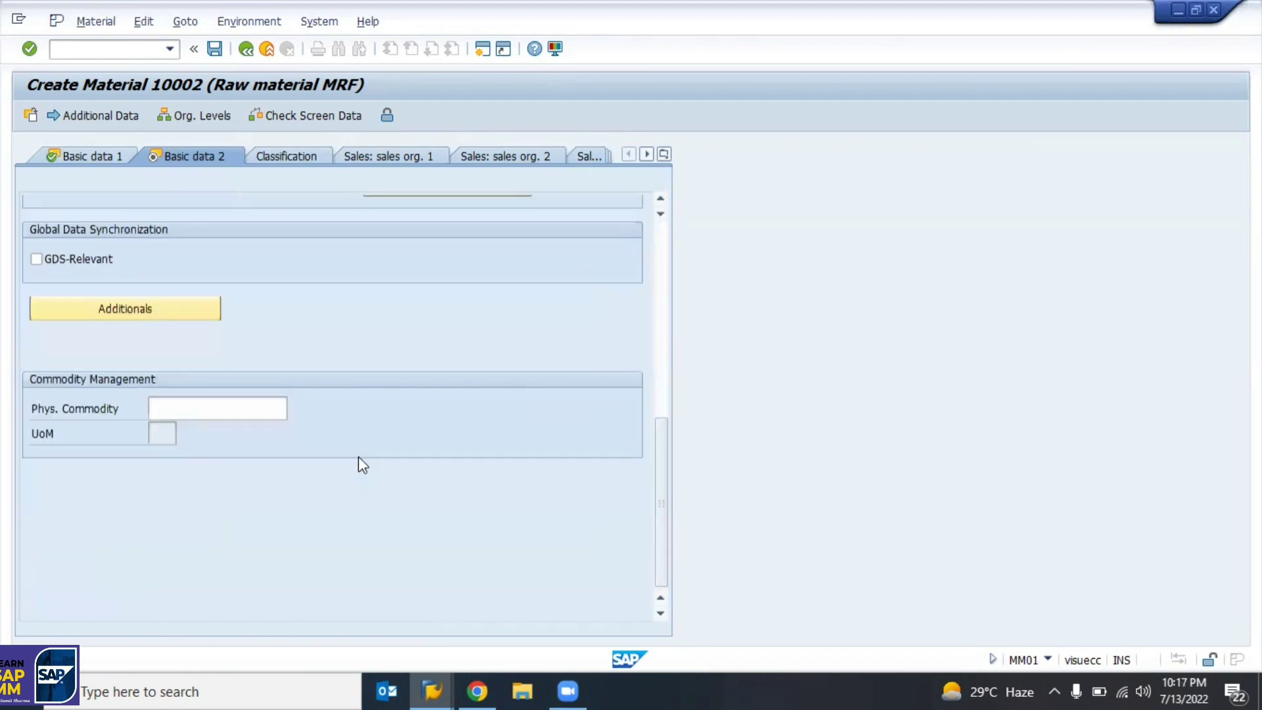
scroll(358, 456, "up", 10)
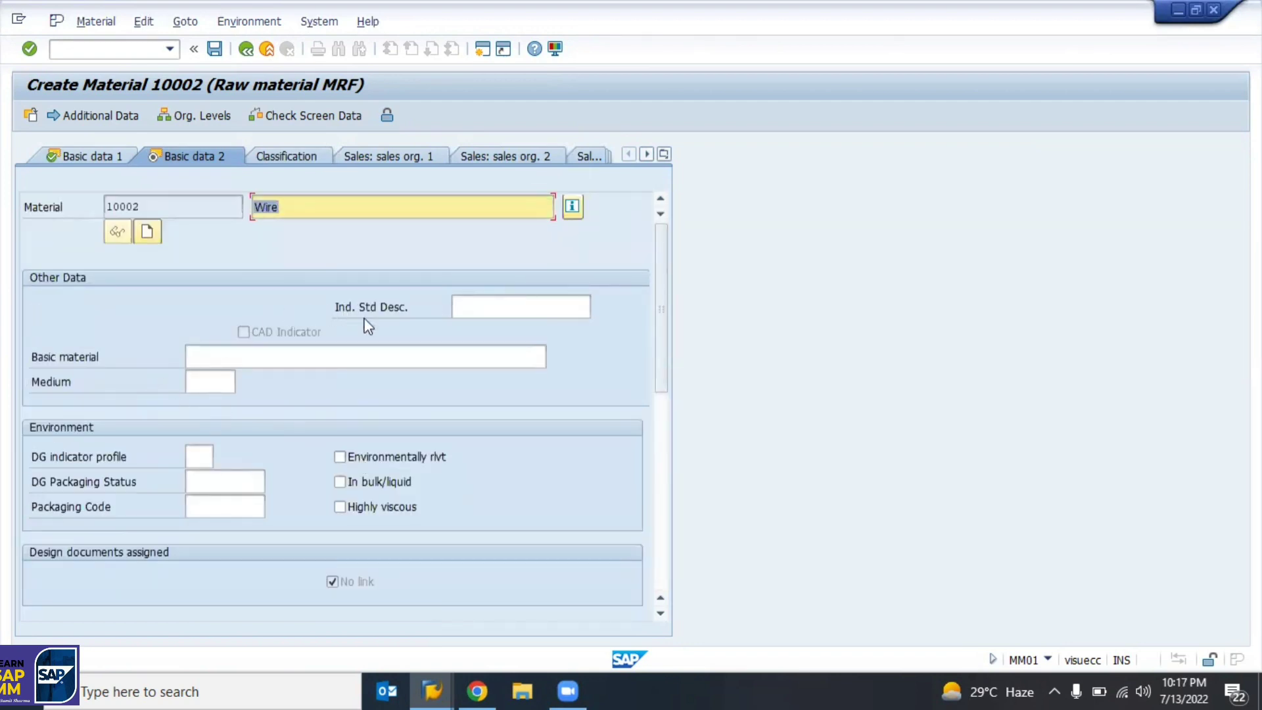
key("Return")
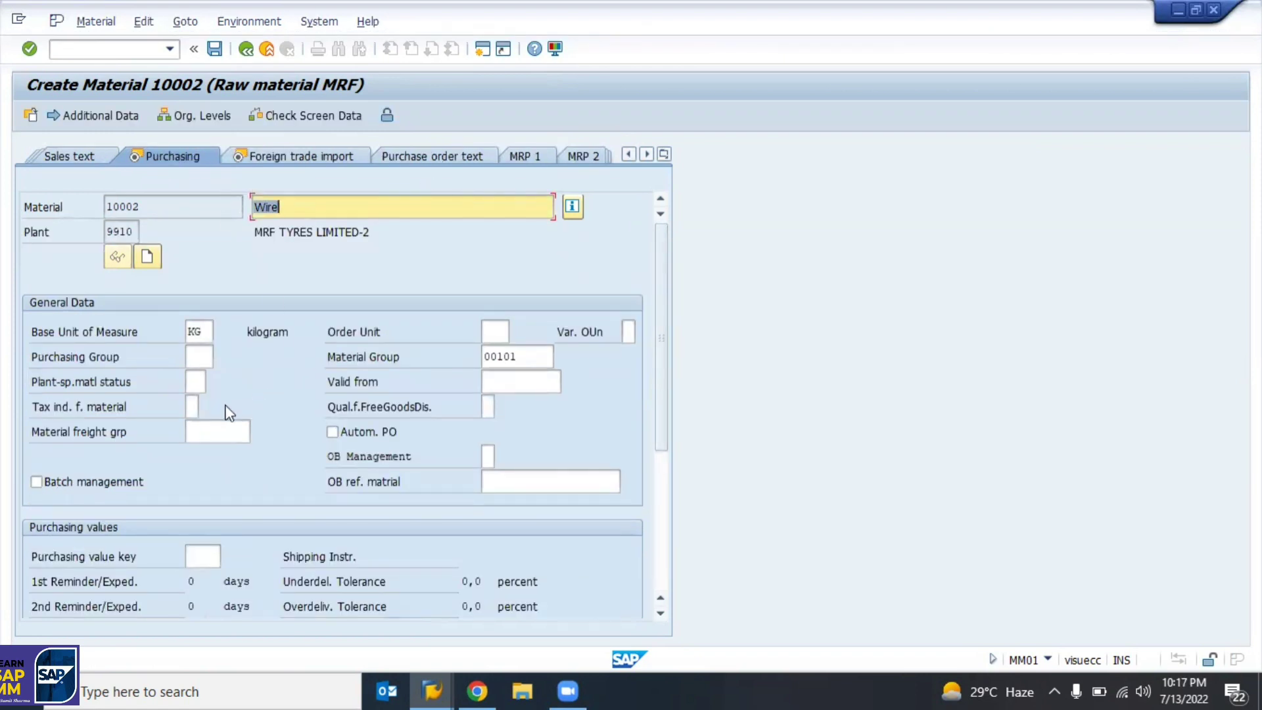
Look through the possible purchasing groups, then close the list without choosing one.
left_click(200, 357)
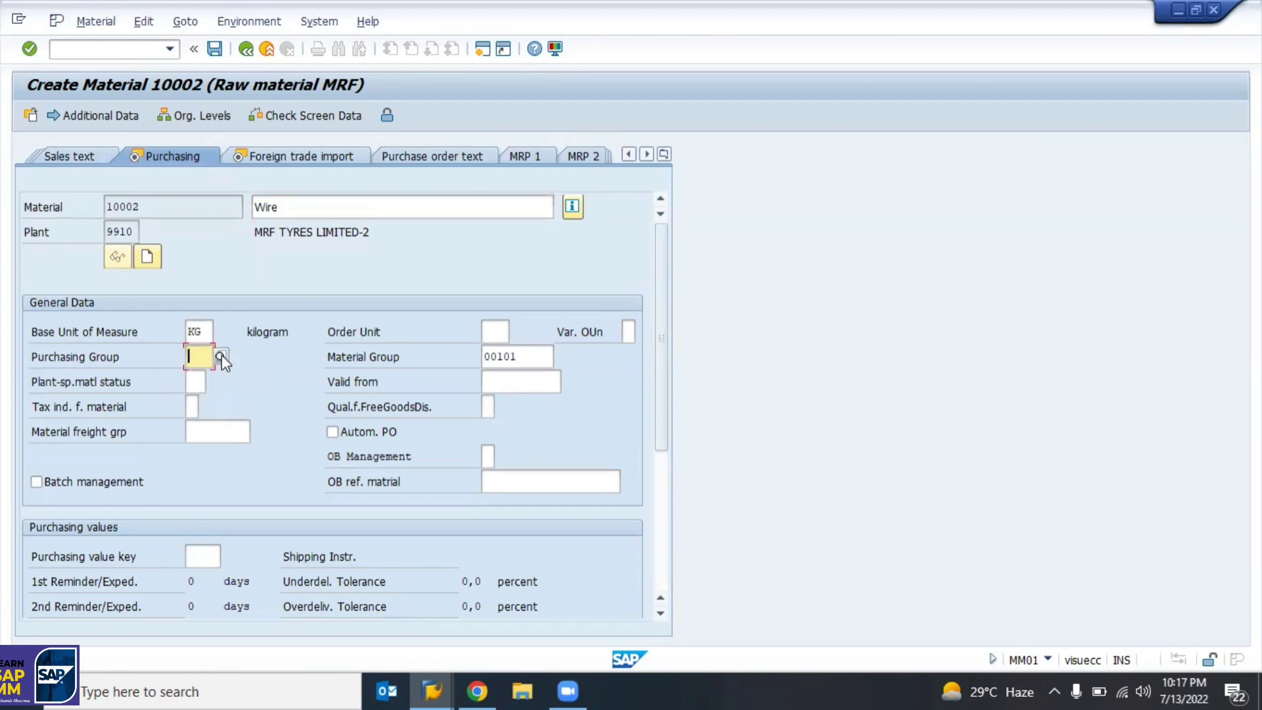
left_click(222, 356)
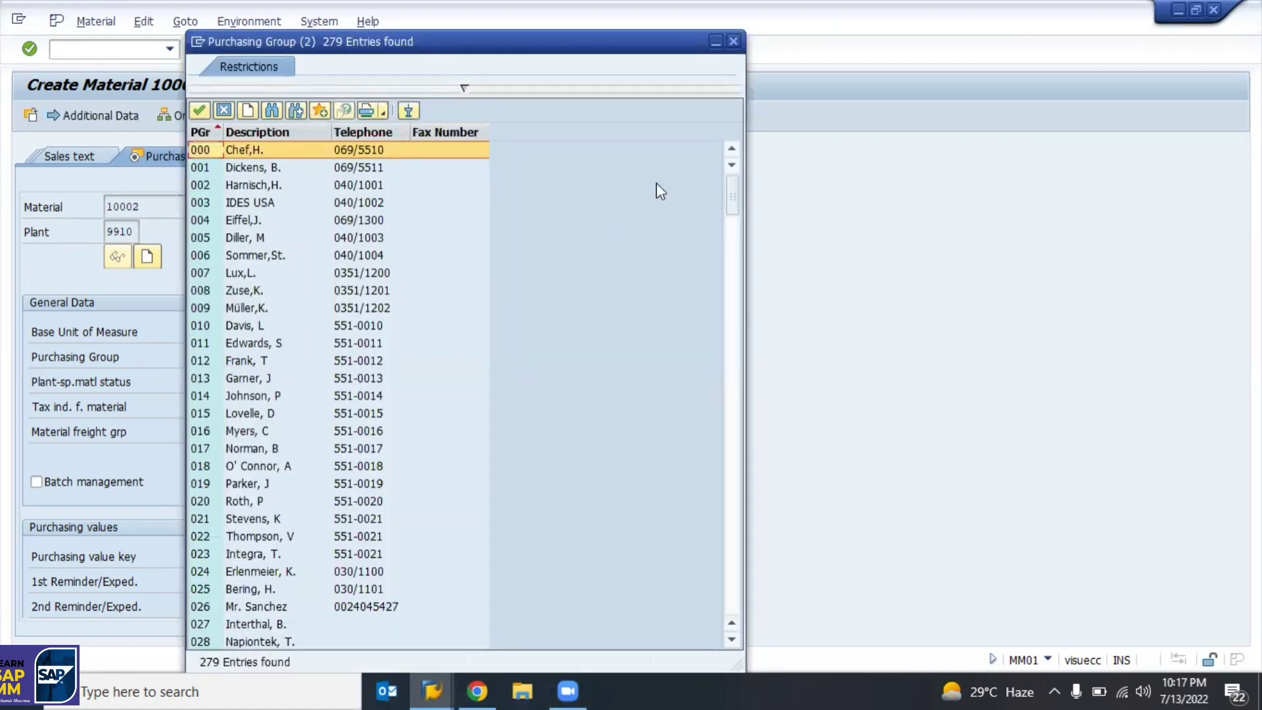
left_click(734, 41)
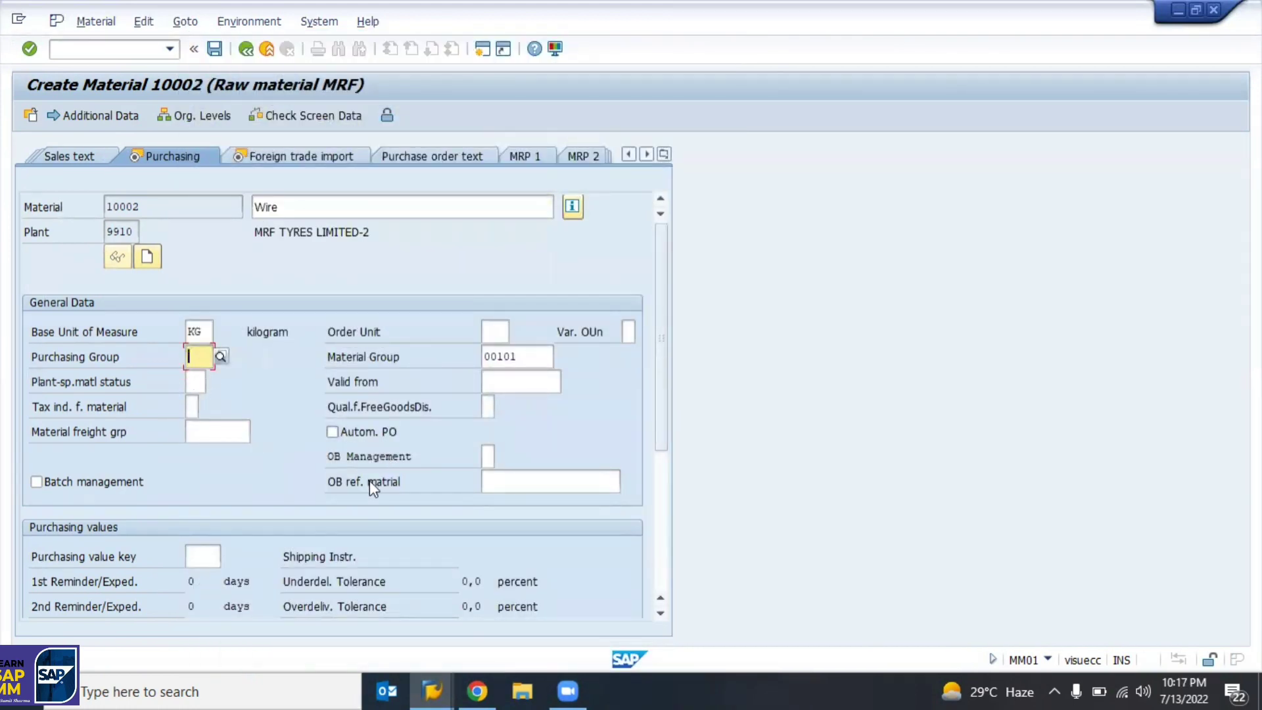
scroll(369, 480, "down", 5)
scroll(385, 413, "up", 5)
Set the order unit of the material to PC in the purchasing data.
left_click(498, 327)
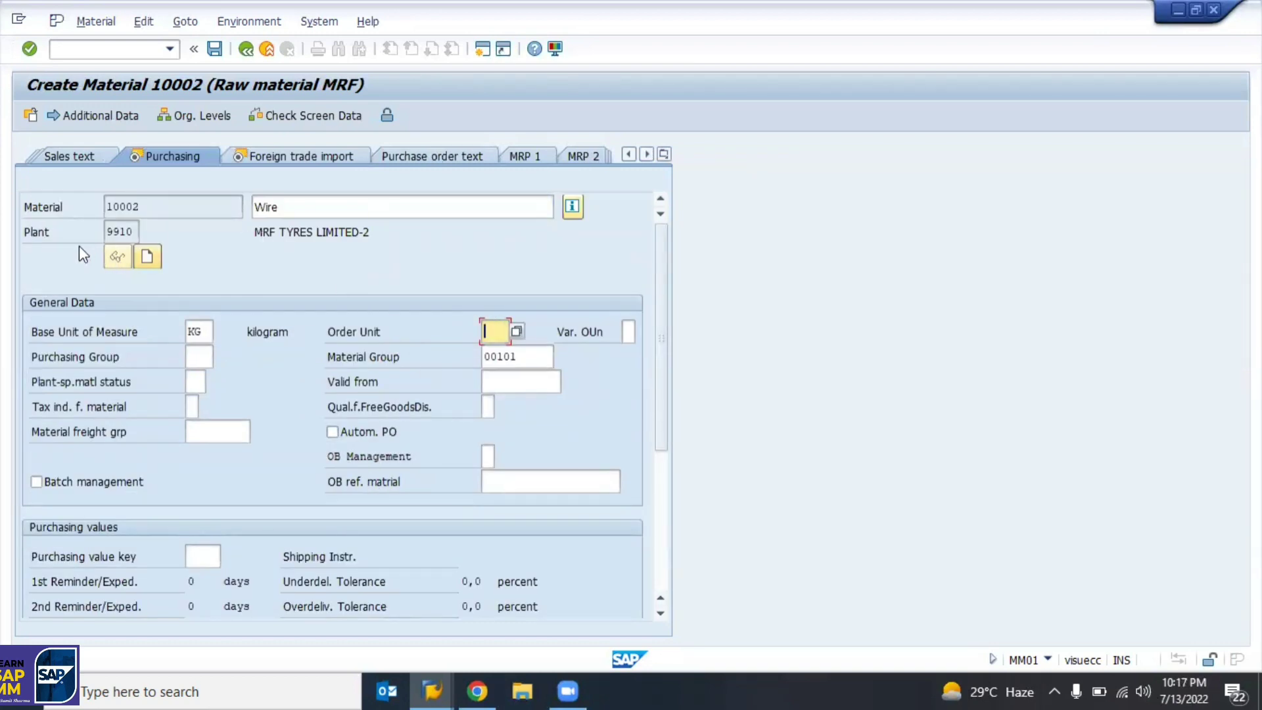
left_click(203, 332)
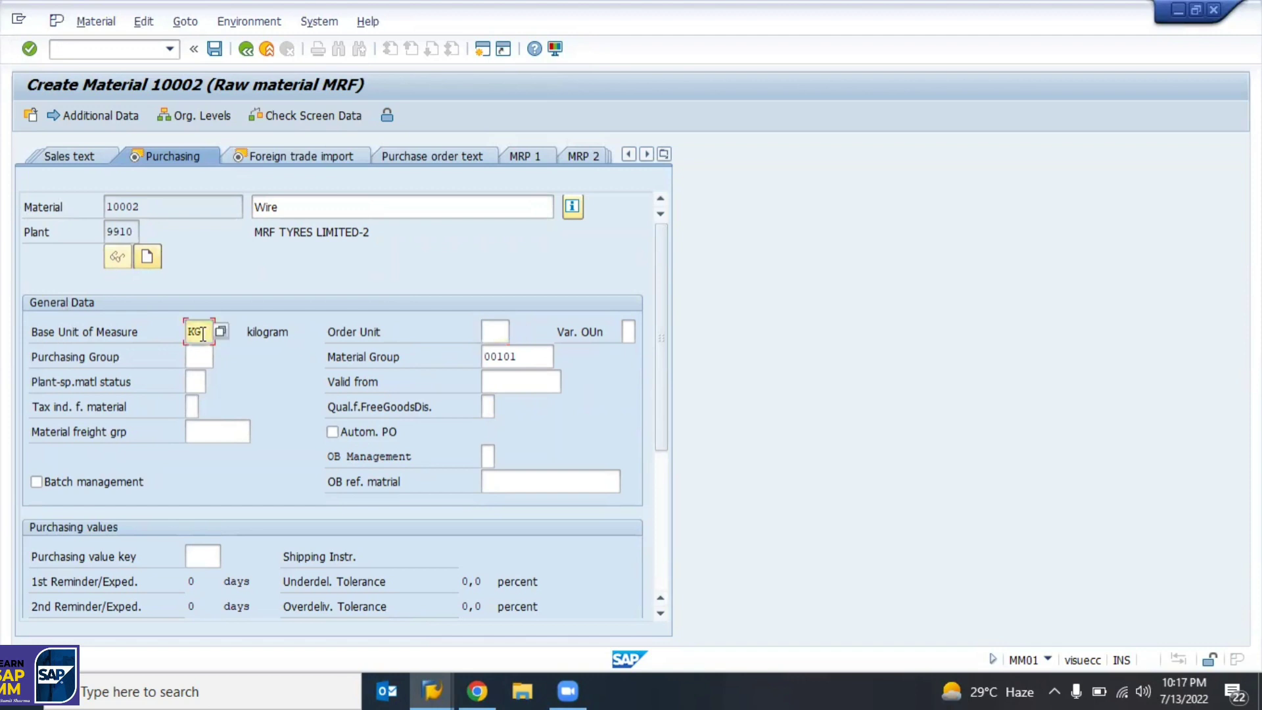
left_click(503, 327)
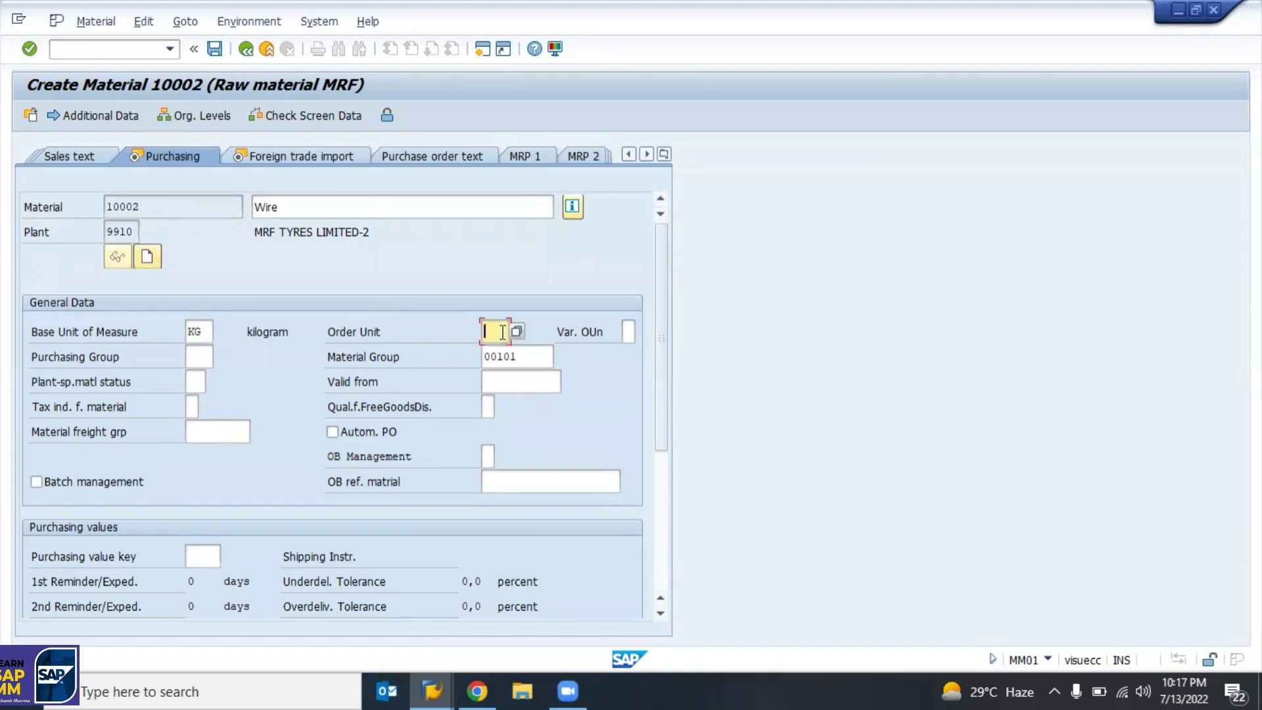
type("PC")
left_click(205, 334)
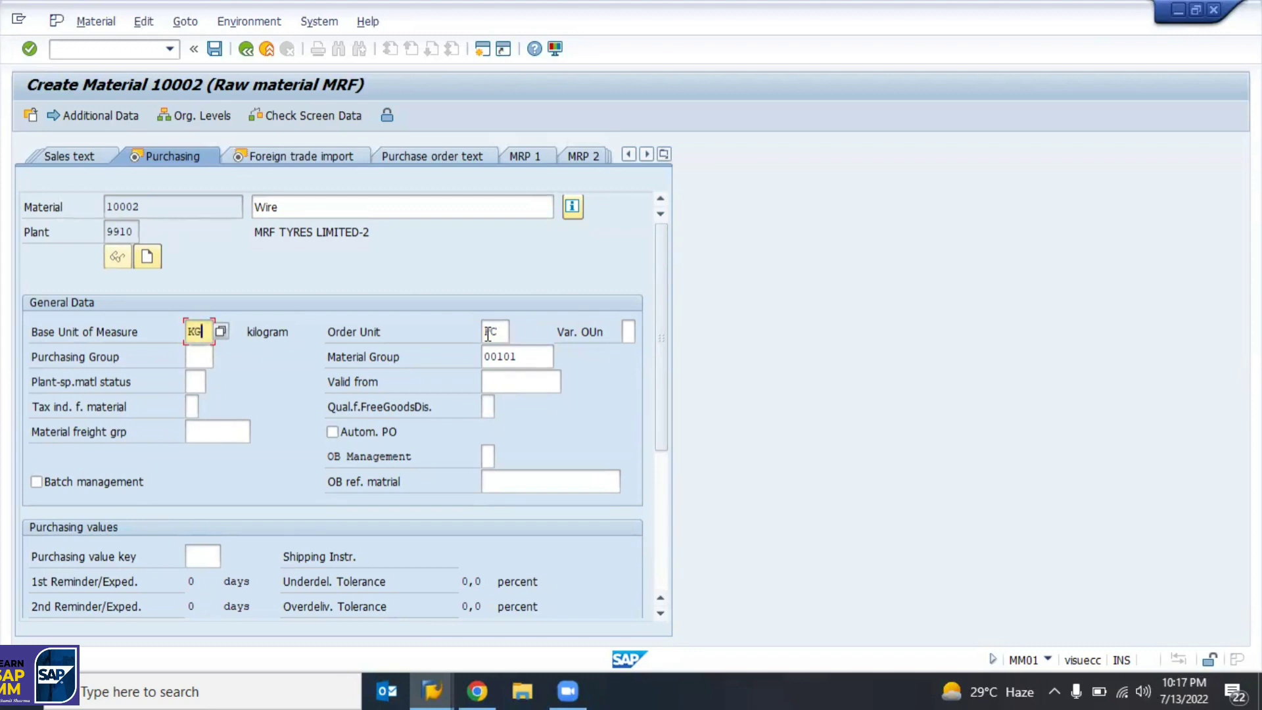
Confirm the order unit and define its conversion factor as 50 PC to 1 KG.
key("Return")
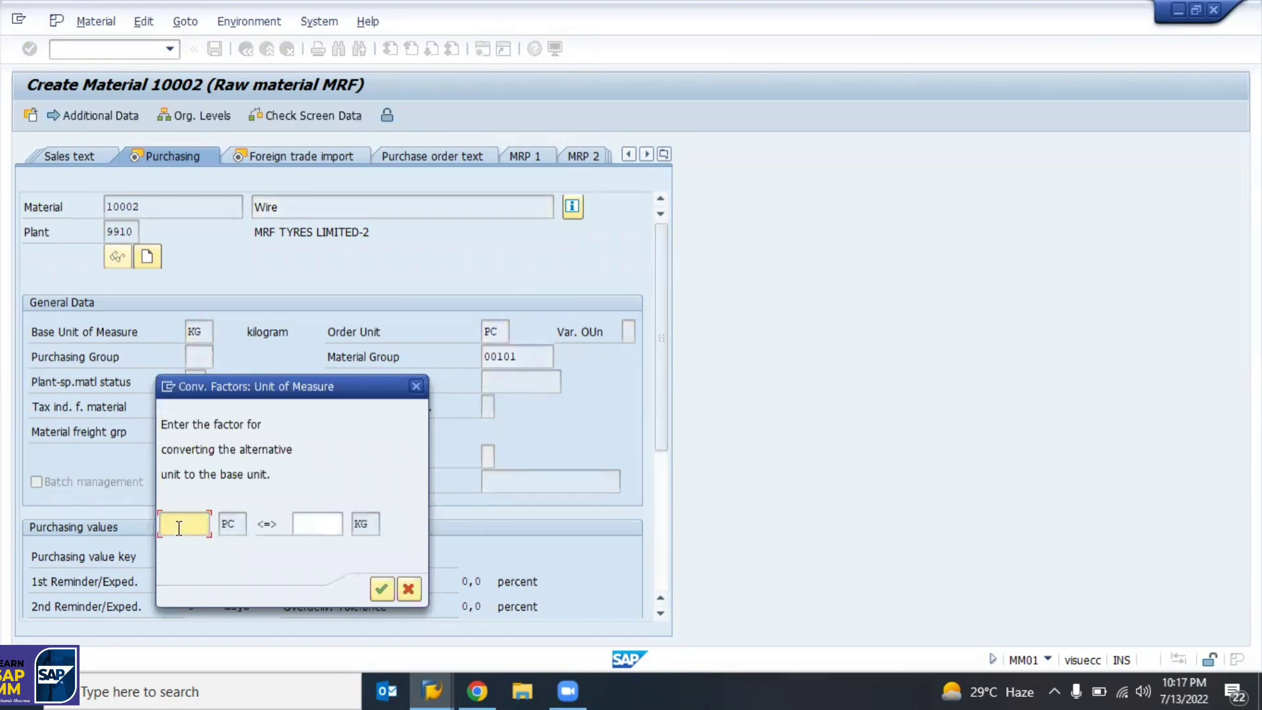
type("50")
key("Tab")
type("1")
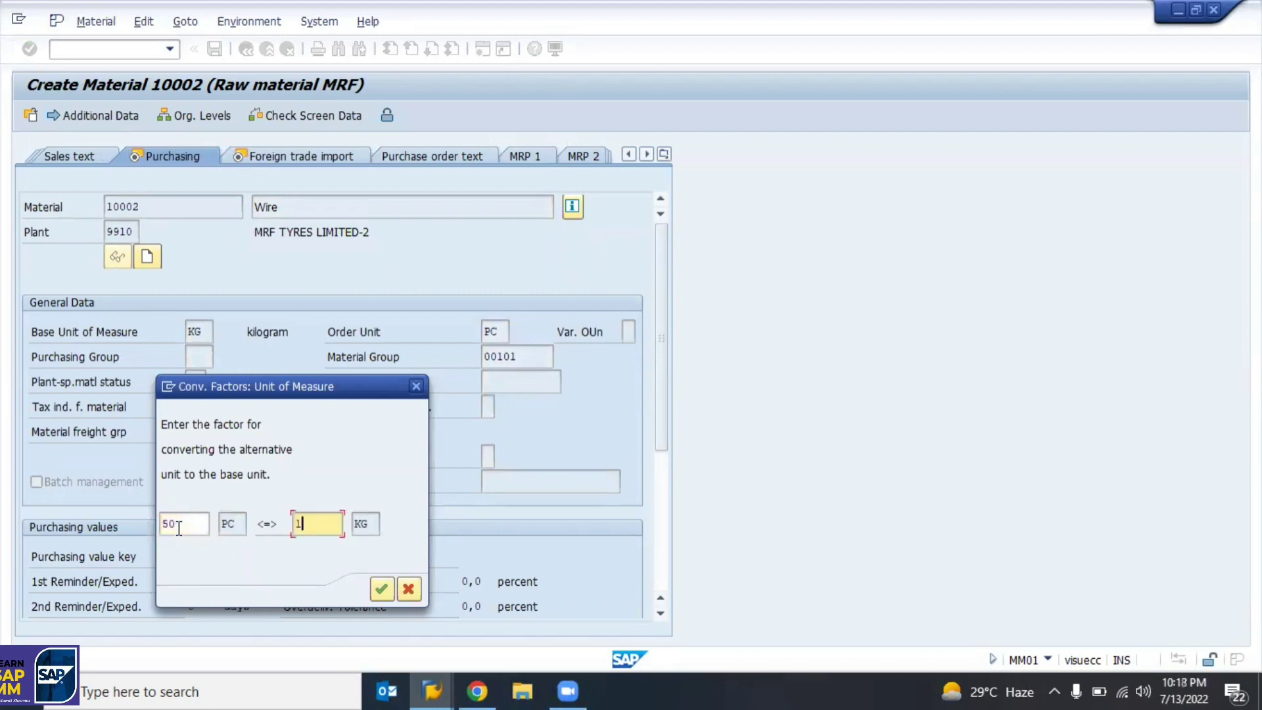
key("Return")
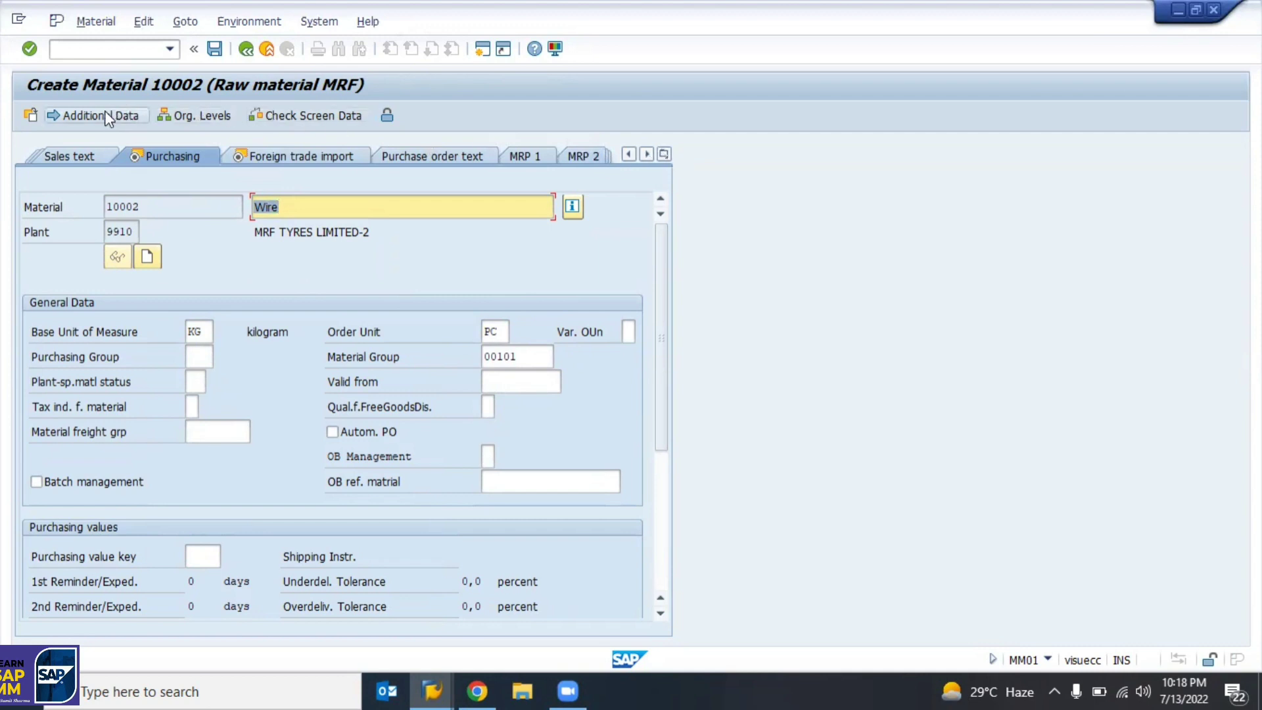
Check the unit conversions under the units of measure in the material's additional data.
left_click(80, 113)
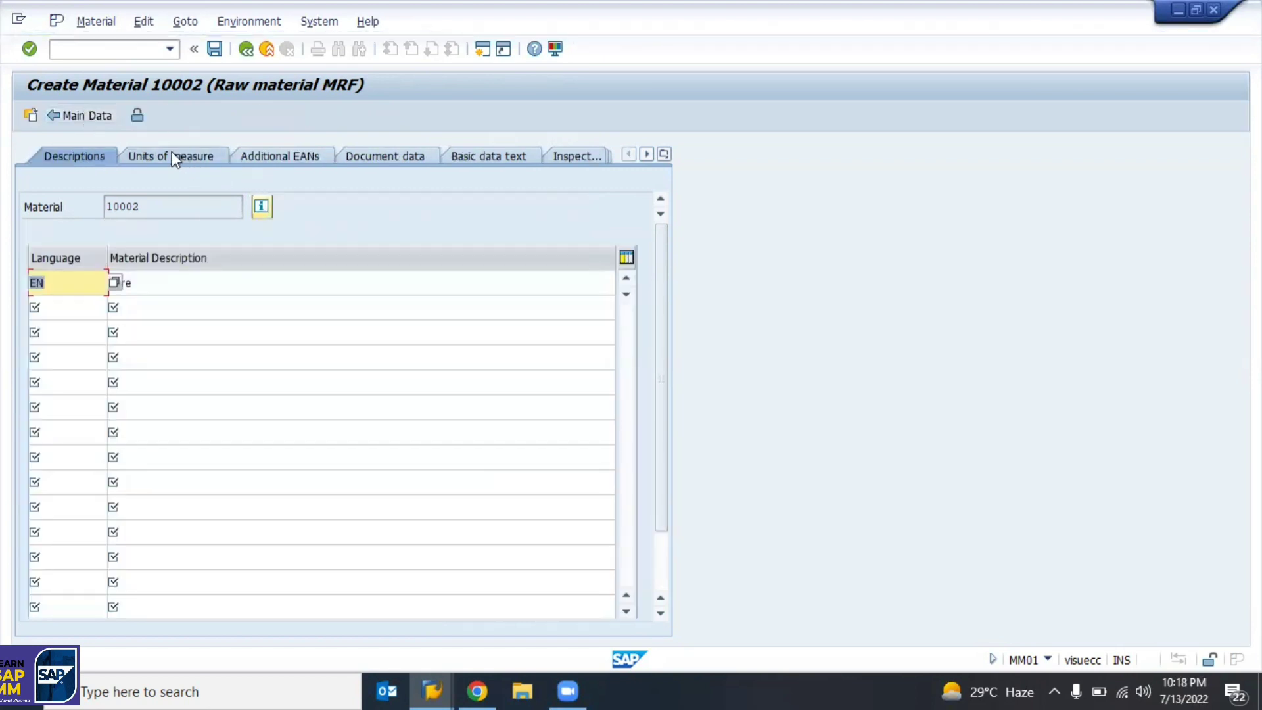
left_click(171, 151)
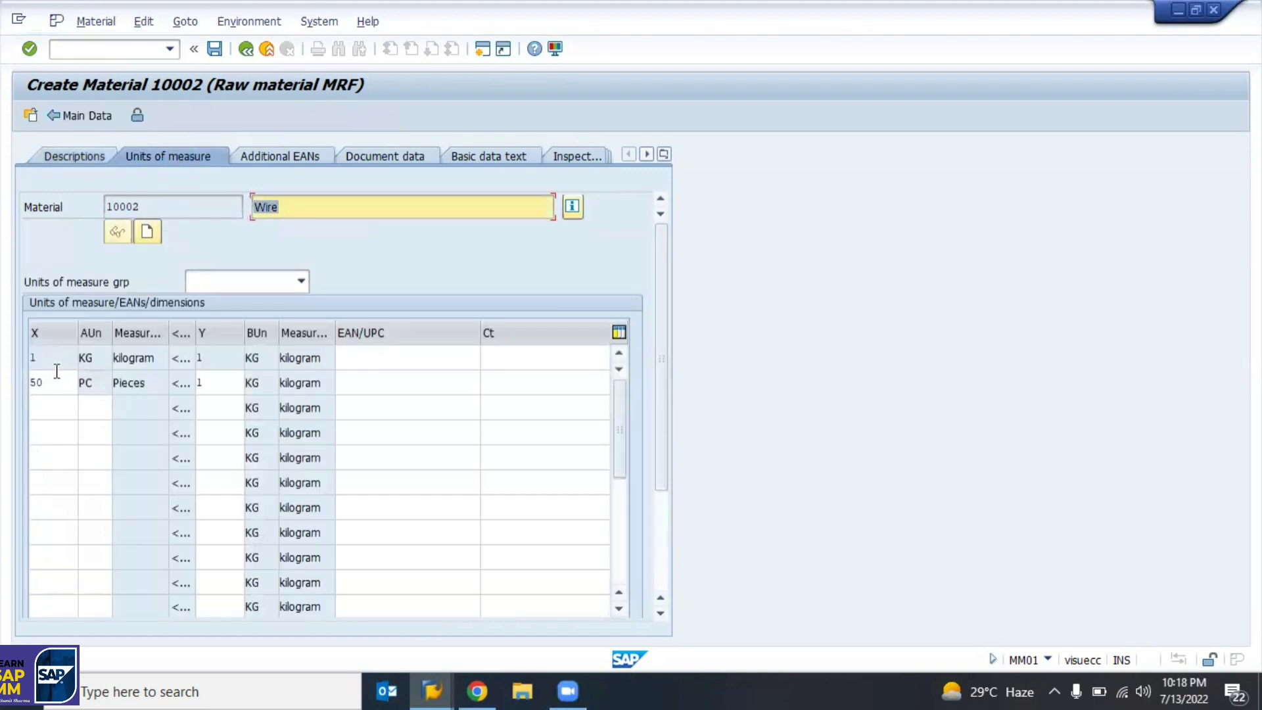
left_click(52, 358)
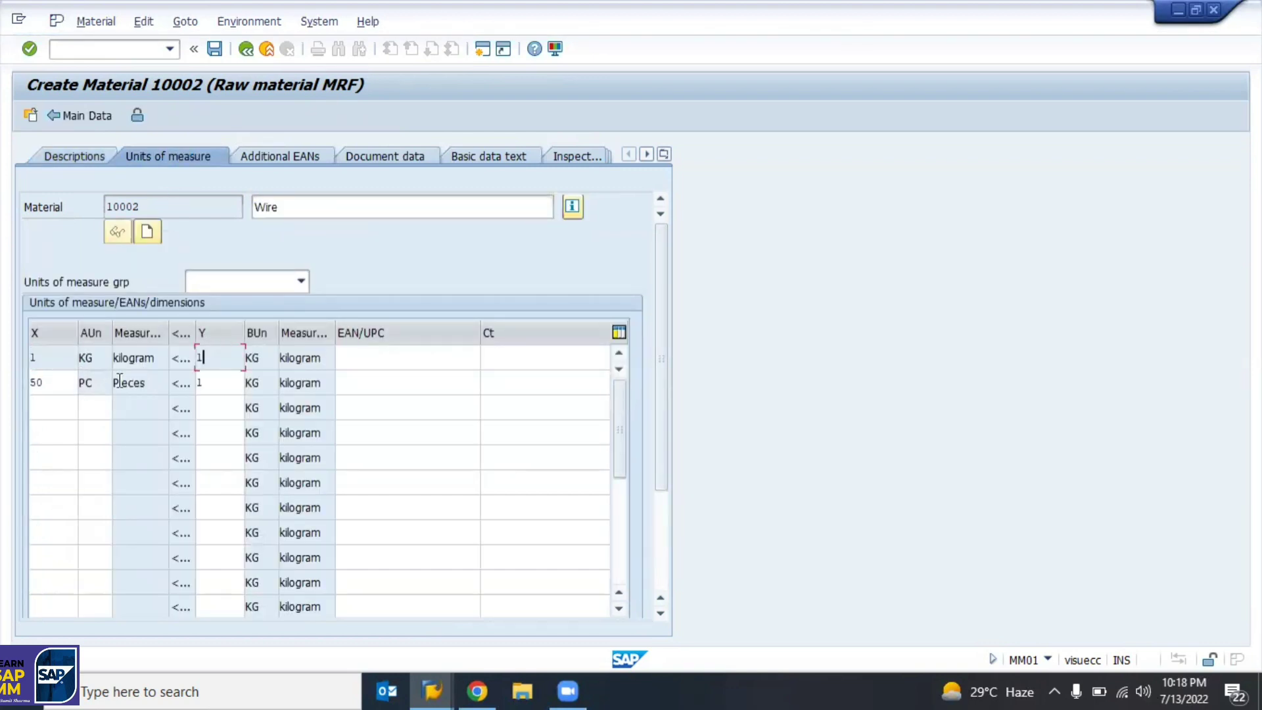
left_click(54, 386)
Try to add PCS as another alternative unit, browse the commercial unit list, and return to the purchasing data.
left_click(92, 400)
type("PCS")
key("Return")
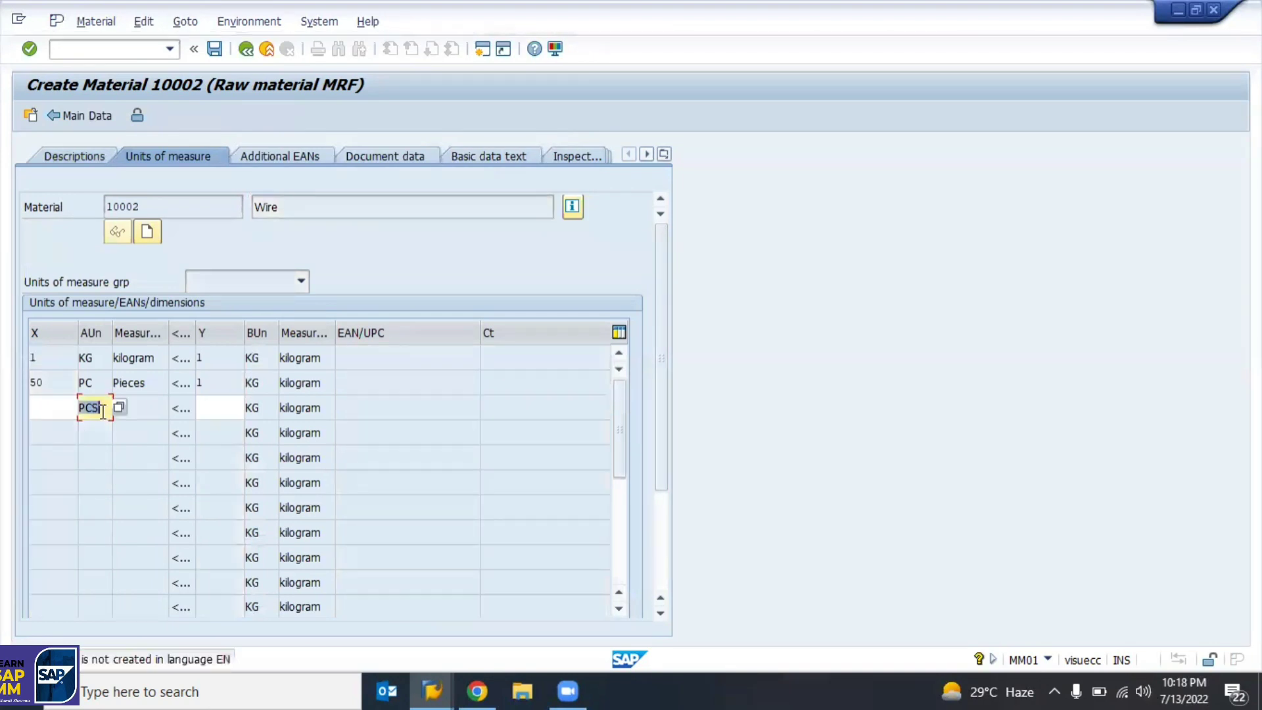
key("BackSpace")
key("Return")
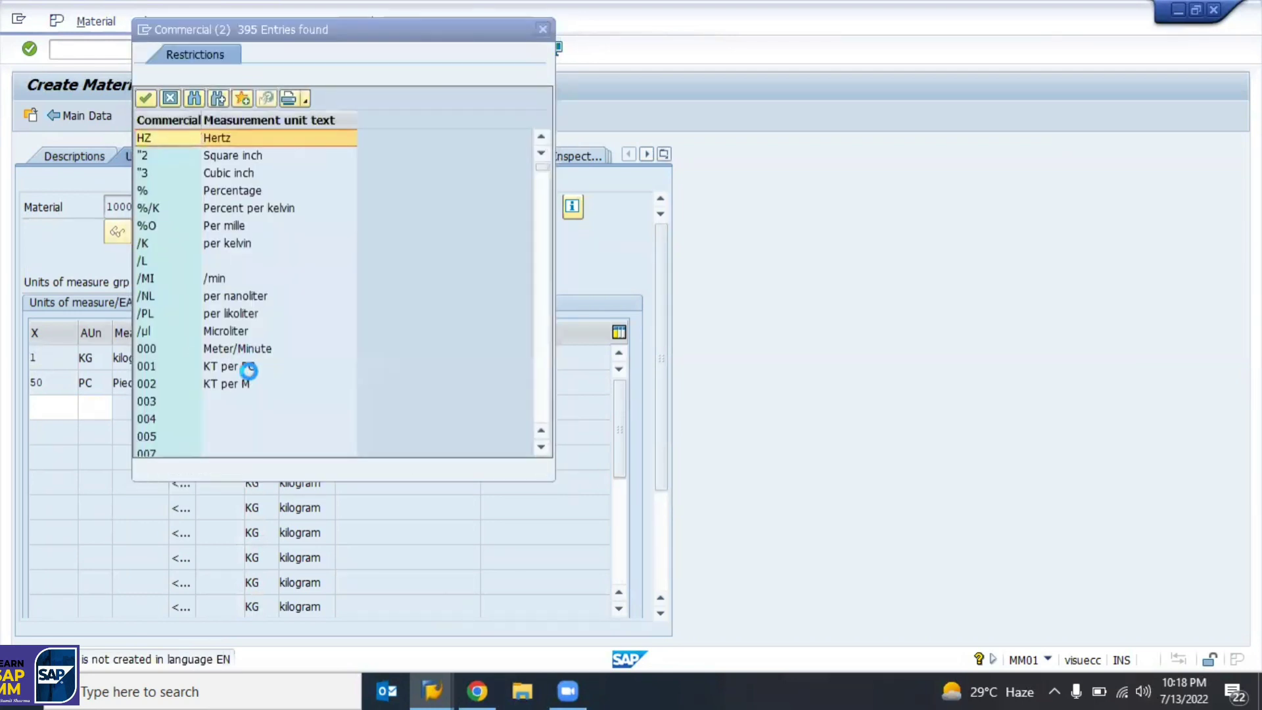
scroll(250, 372, "down", 15)
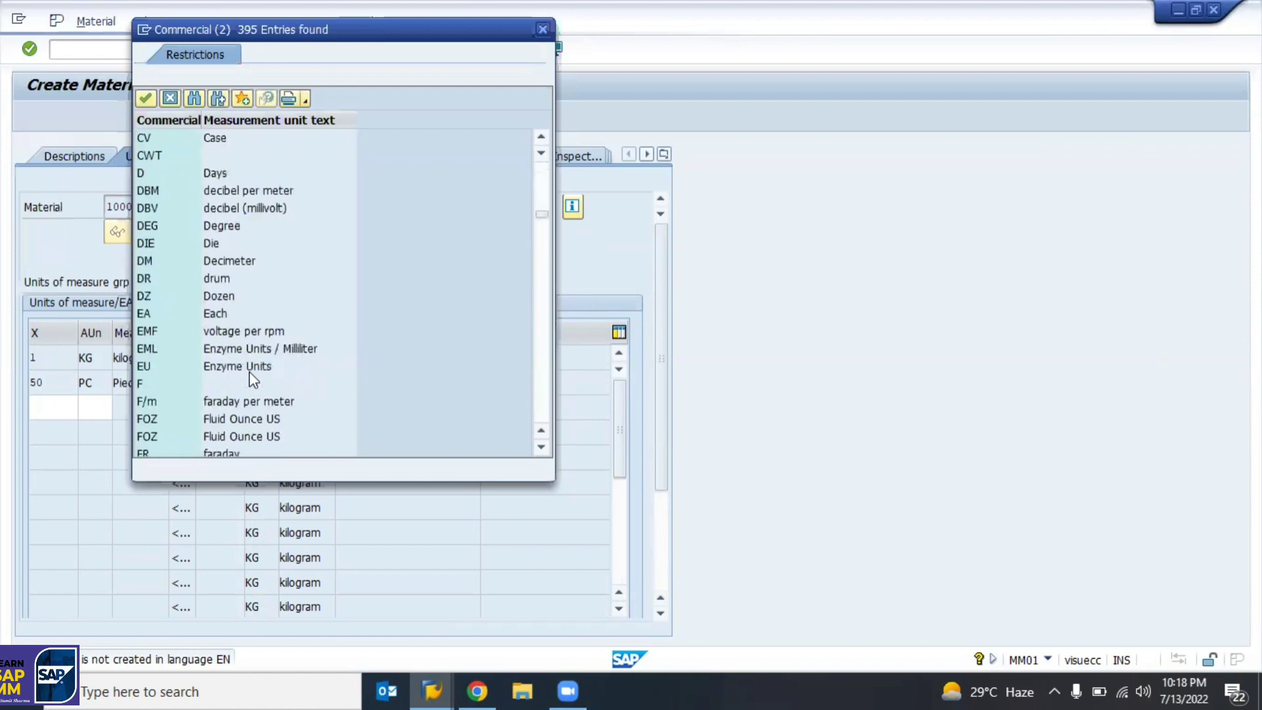
left_click(542, 29)
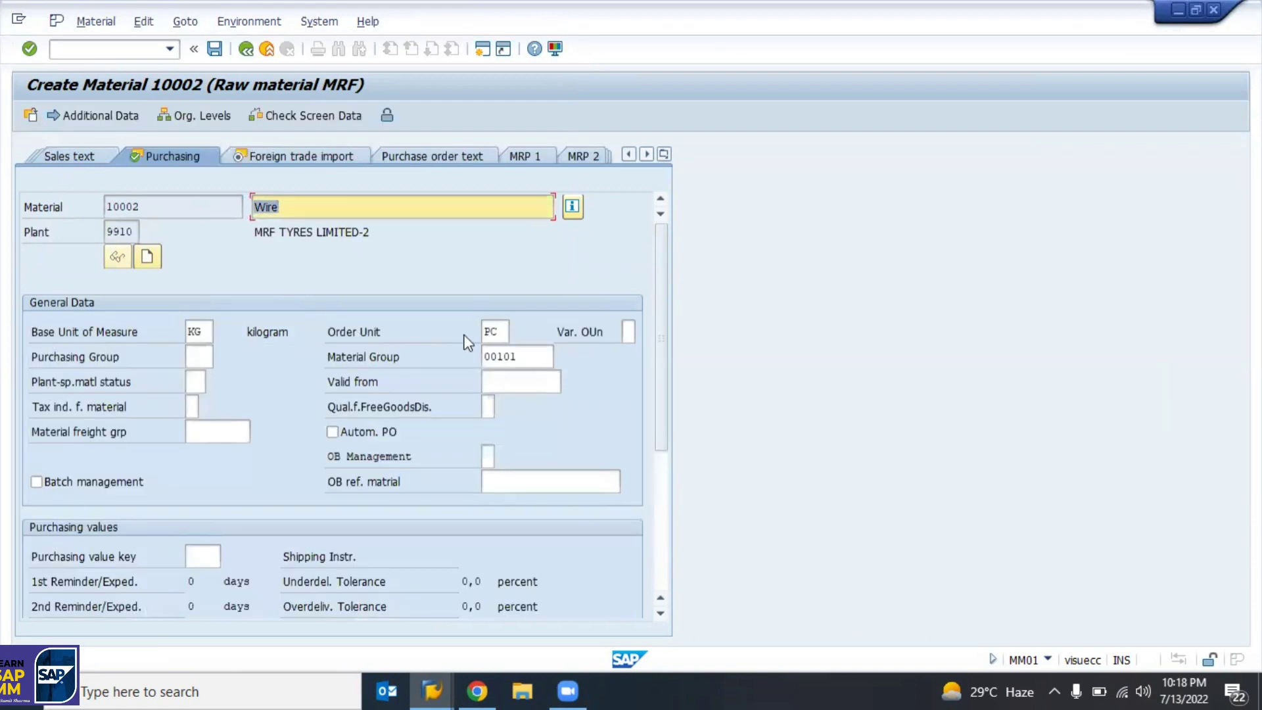
left_click(501, 330)
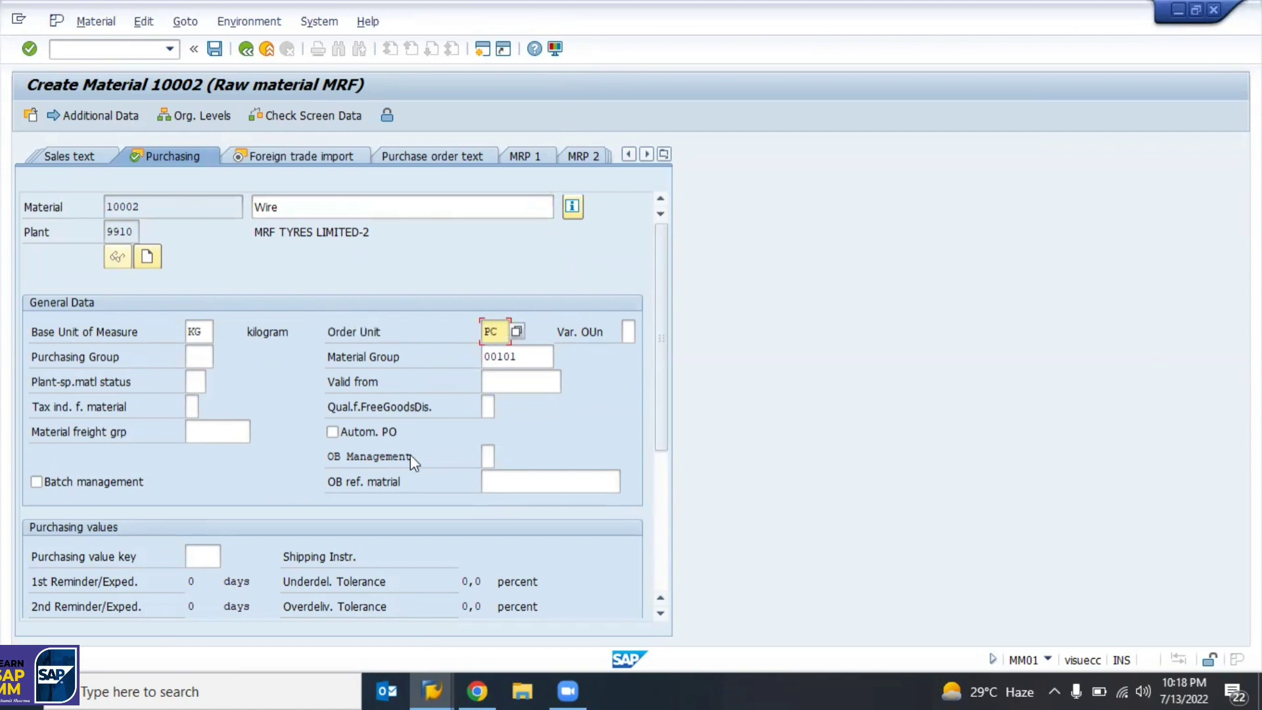
left_click(358, 434)
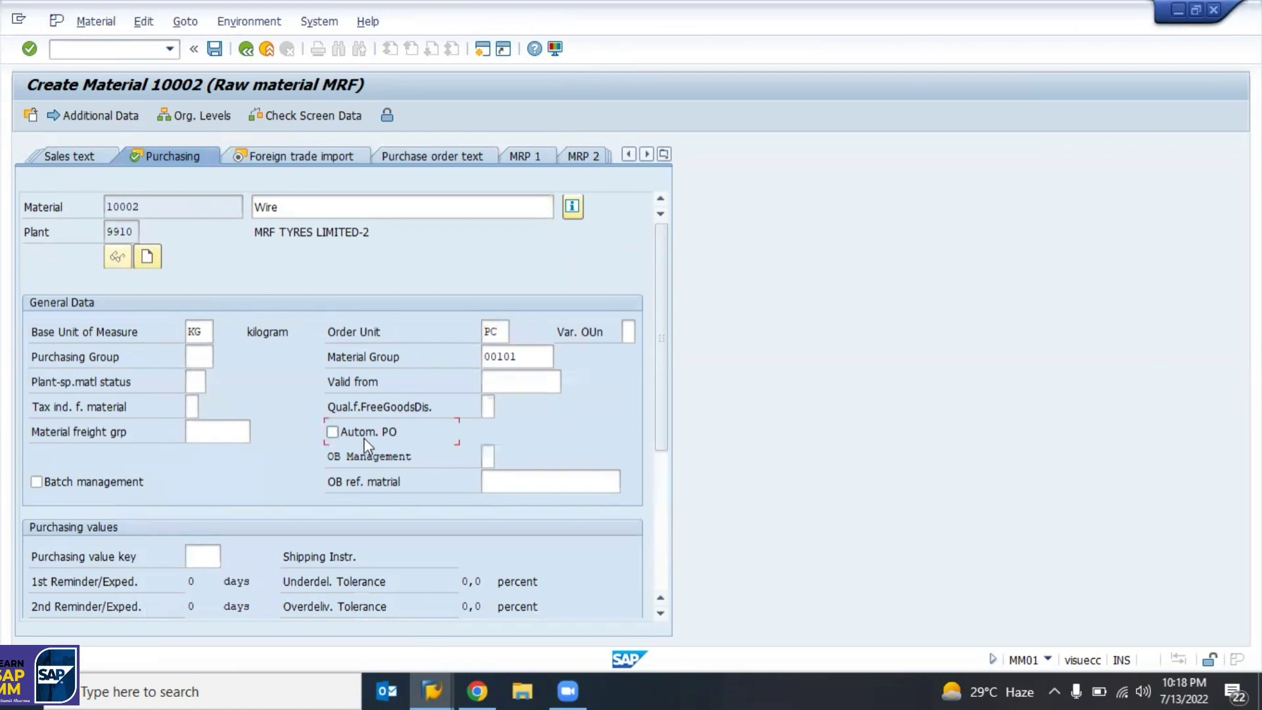
Review the available purchasing value keys with their reminder days and tolerances, and close the list without choosing one.
left_click_drag(665, 422, 668, 502)
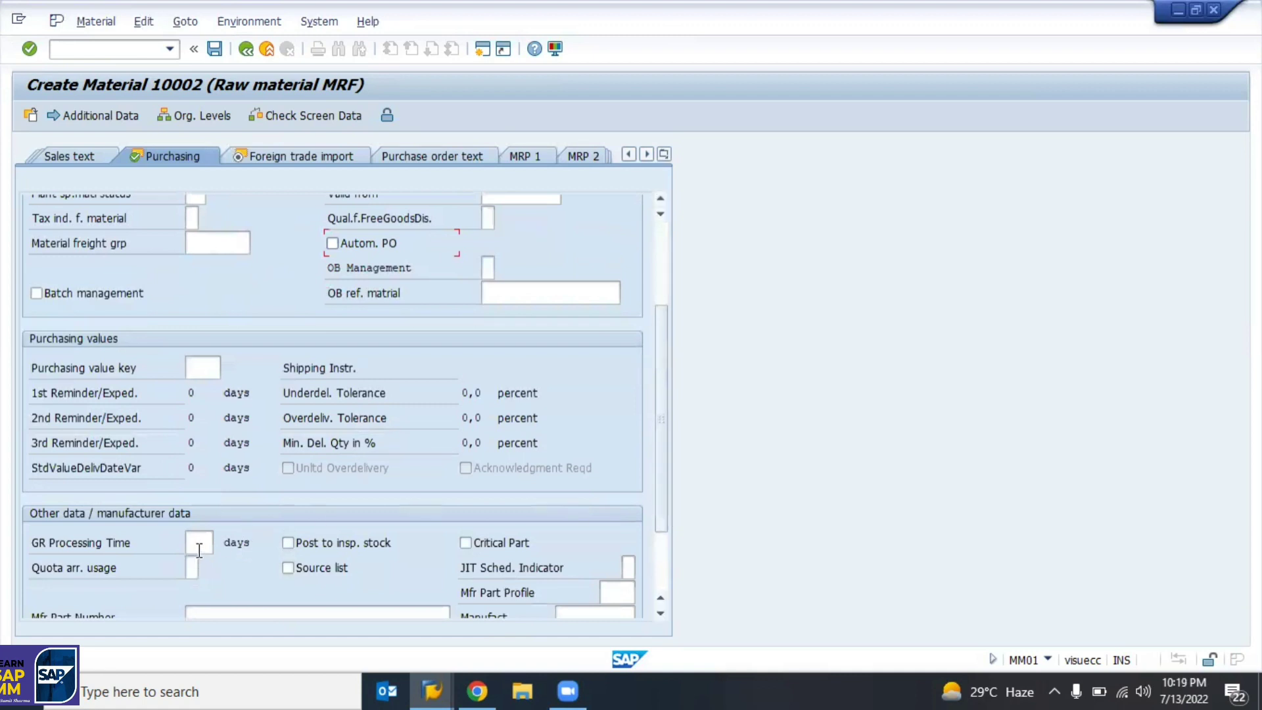
left_click(200, 372)
left_click(227, 368)
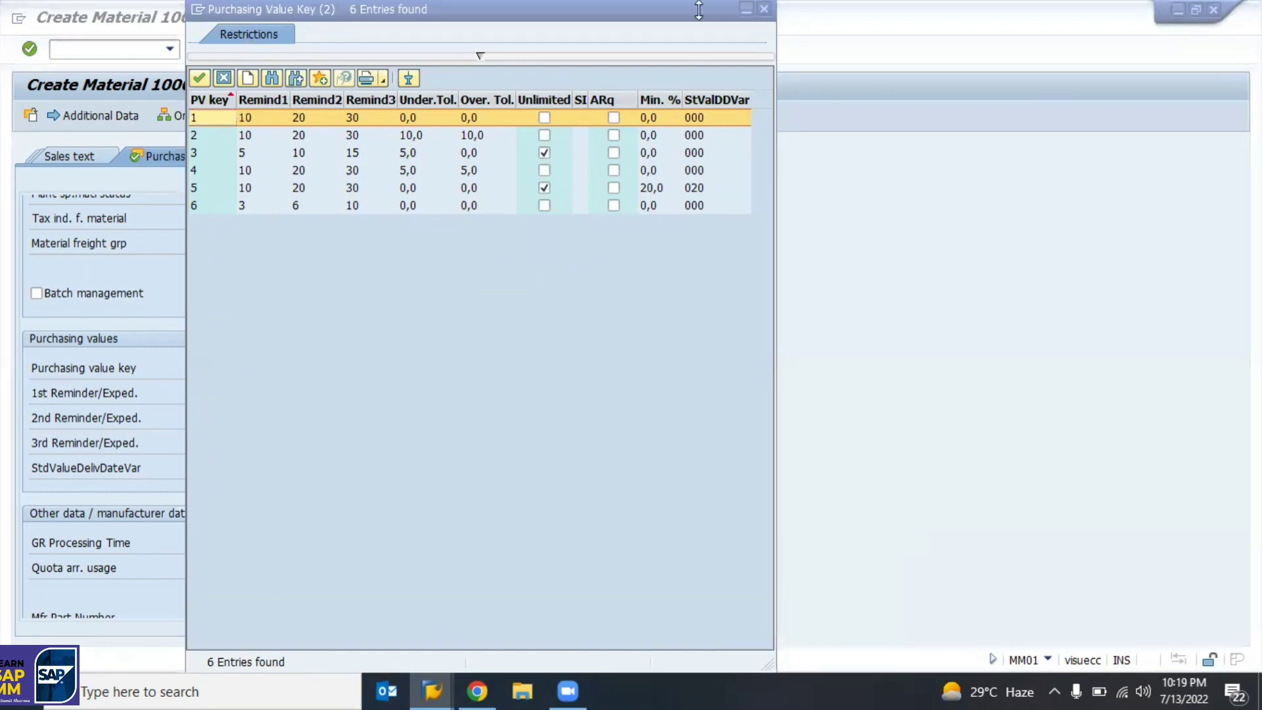
left_click(764, 10)
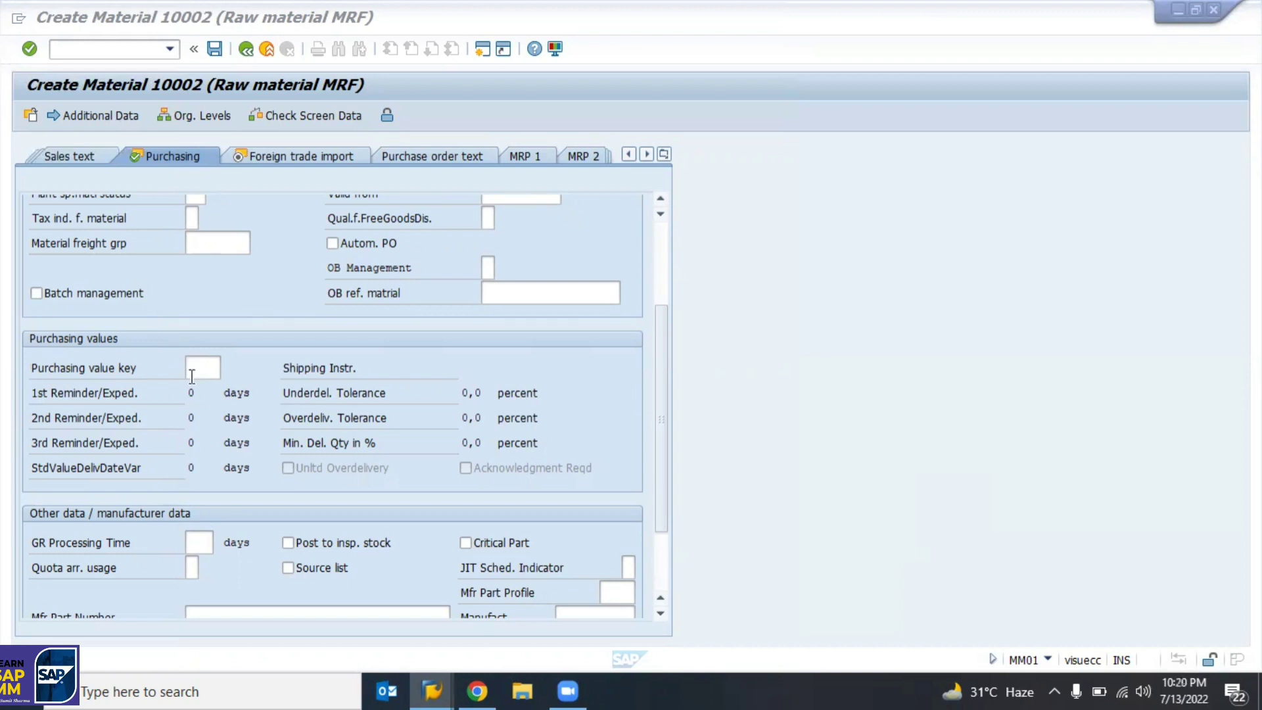
Reopen the purchasing value key list, widen the Under.Tol. column, sort by it, and close the list without a selection.
left_click(218, 370)
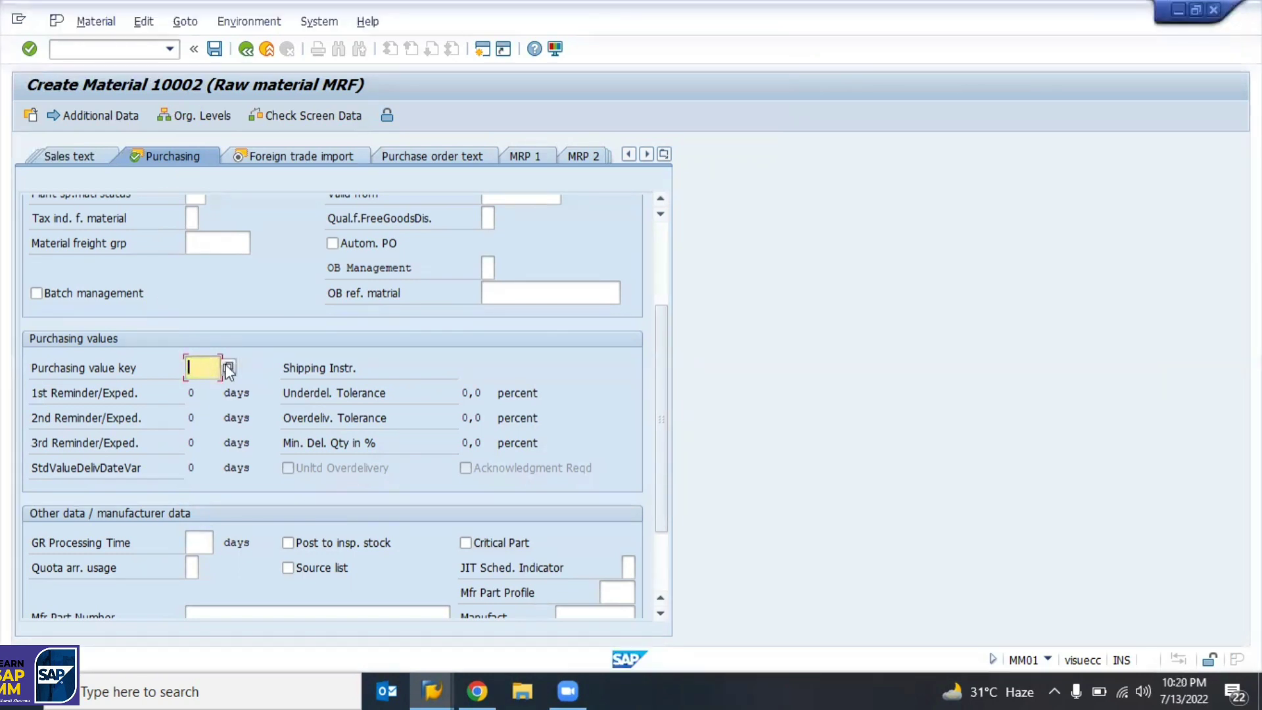
key("F4")
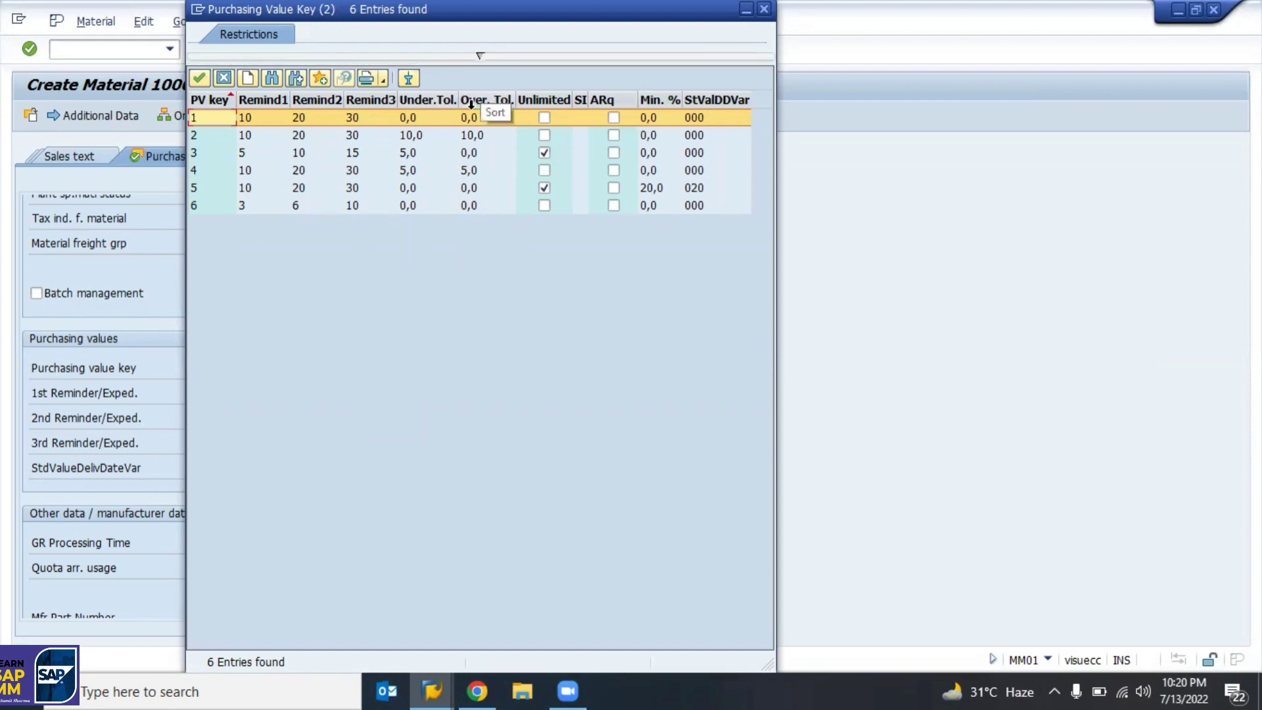
left_click_drag(460, 101, 492, 102)
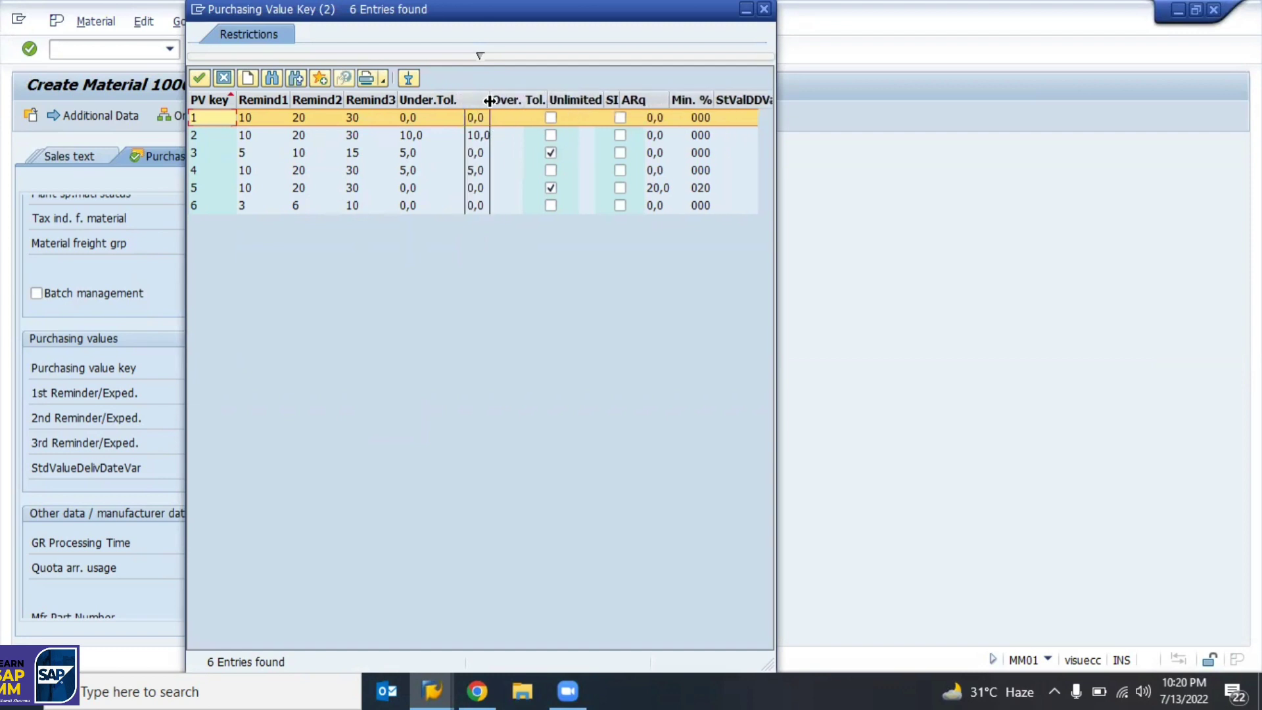
left_click(446, 99)
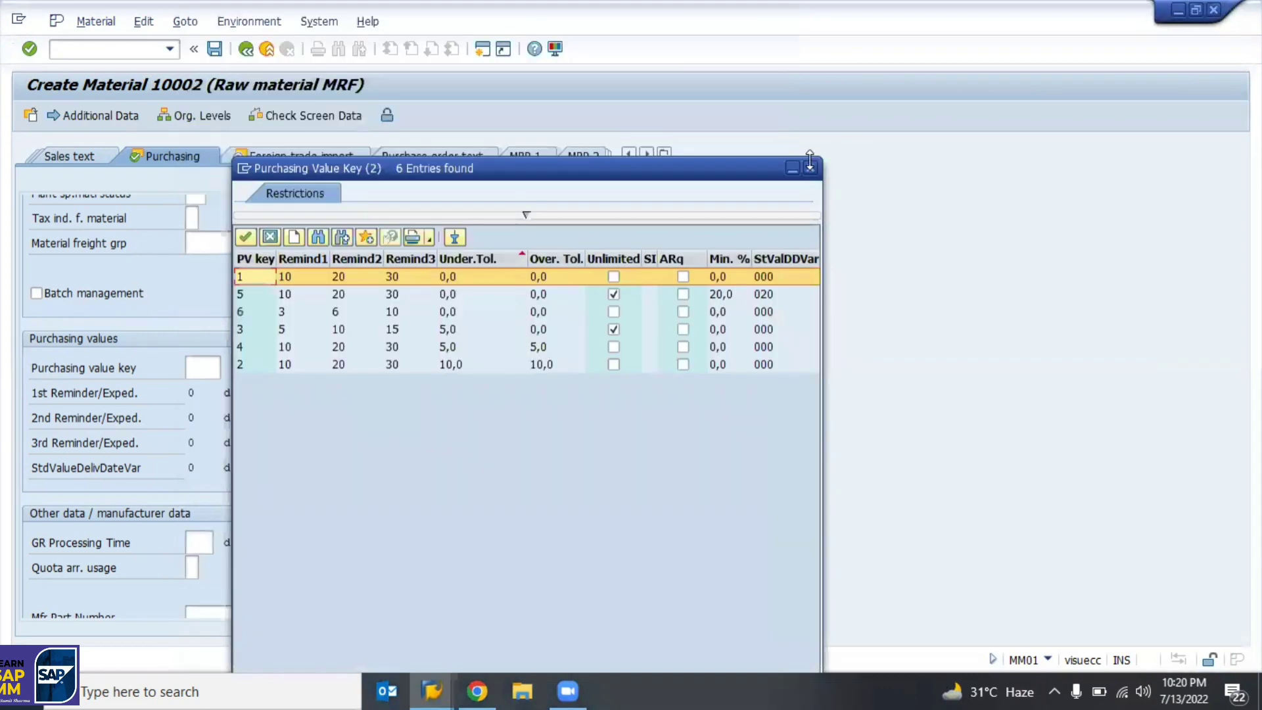
left_click(813, 166)
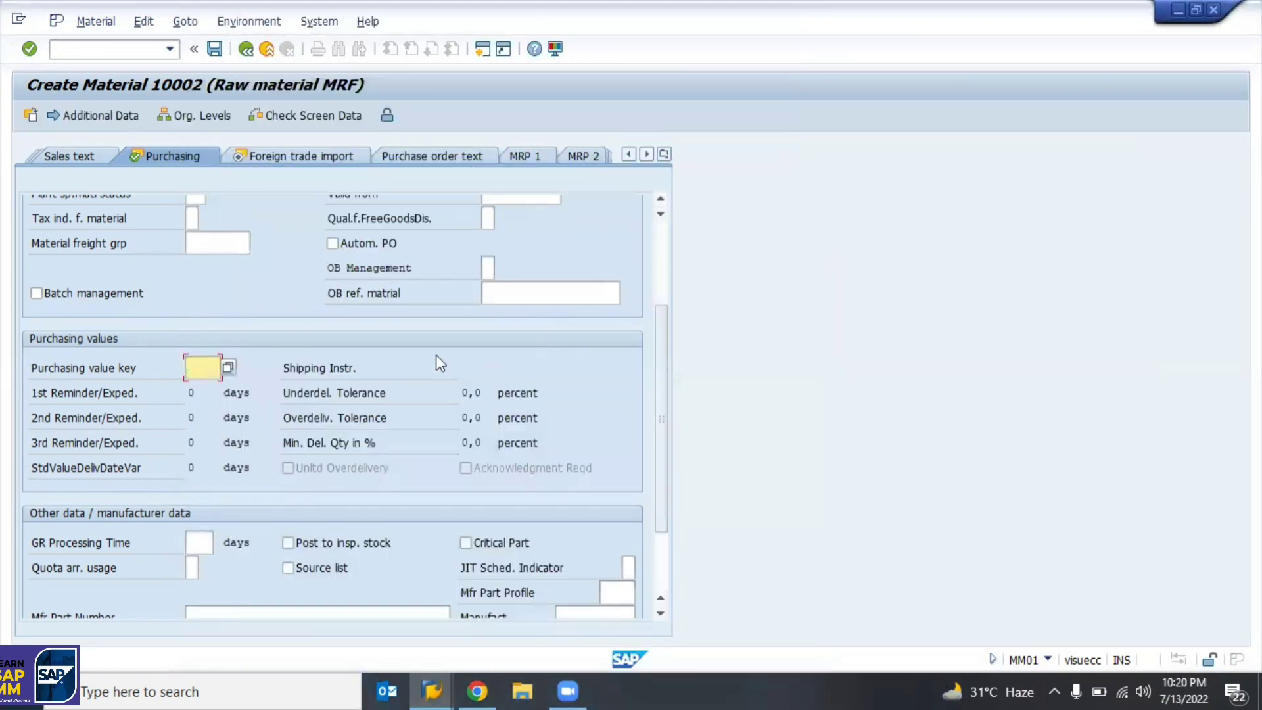
Open the material's foreign trade import data and list the available control codes without restricting the search.
scroll(365, 501, "down", 3)
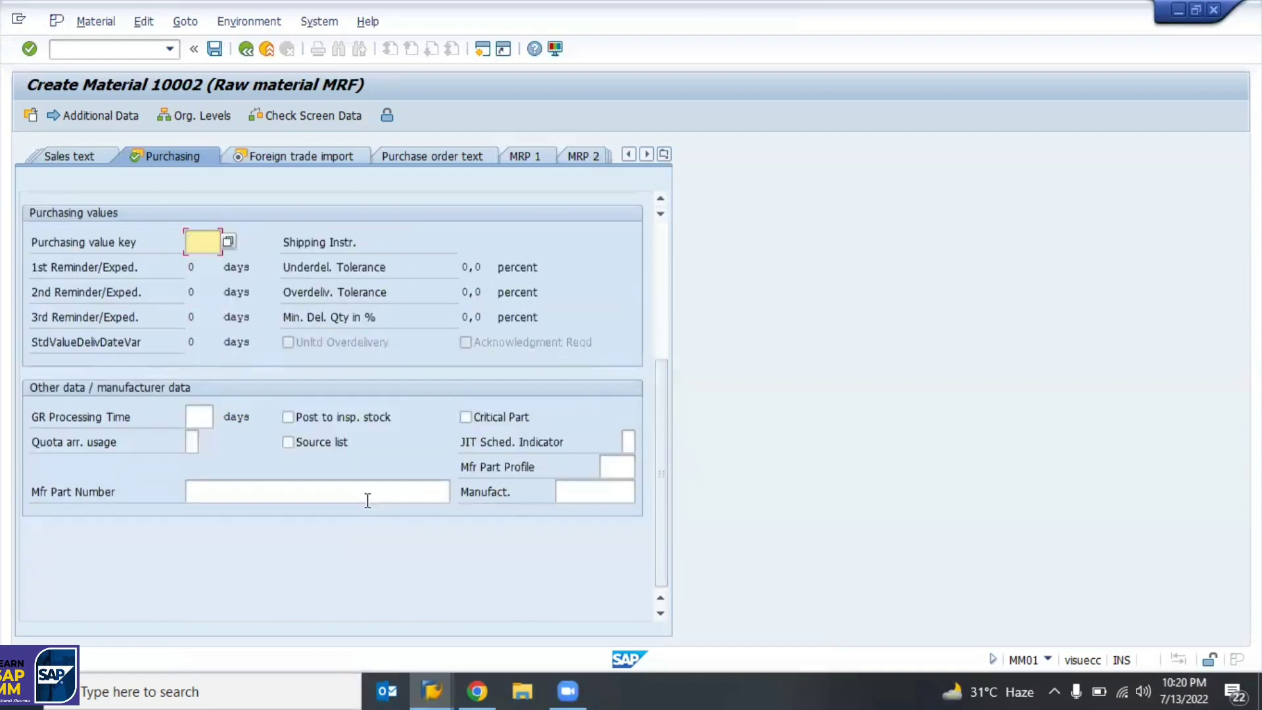
left_click(274, 157)
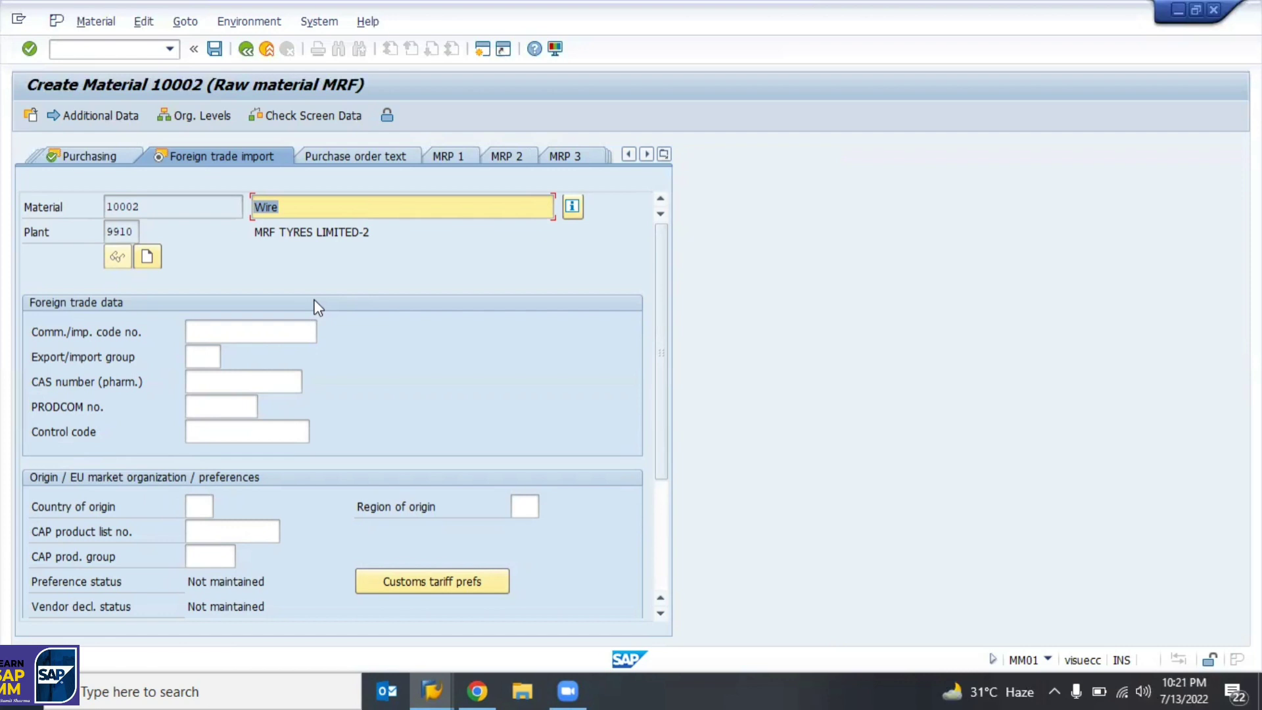
left_click(31, 434)
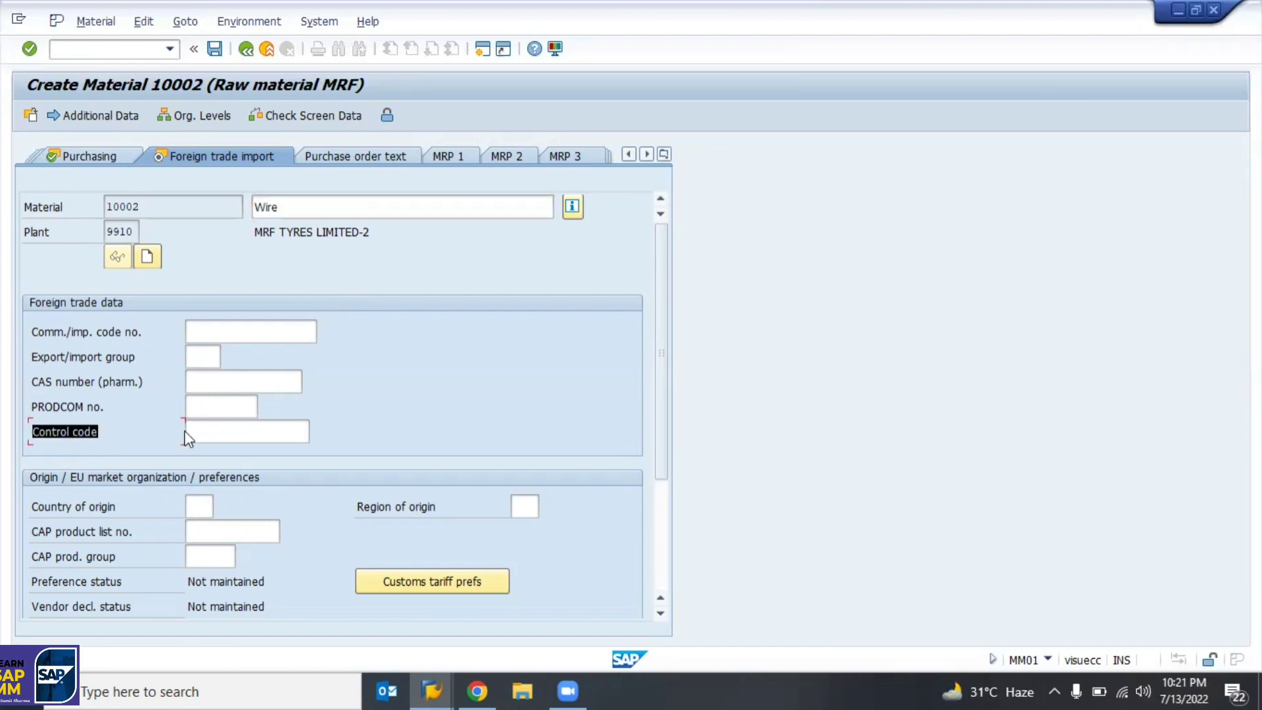
left_click(219, 433)
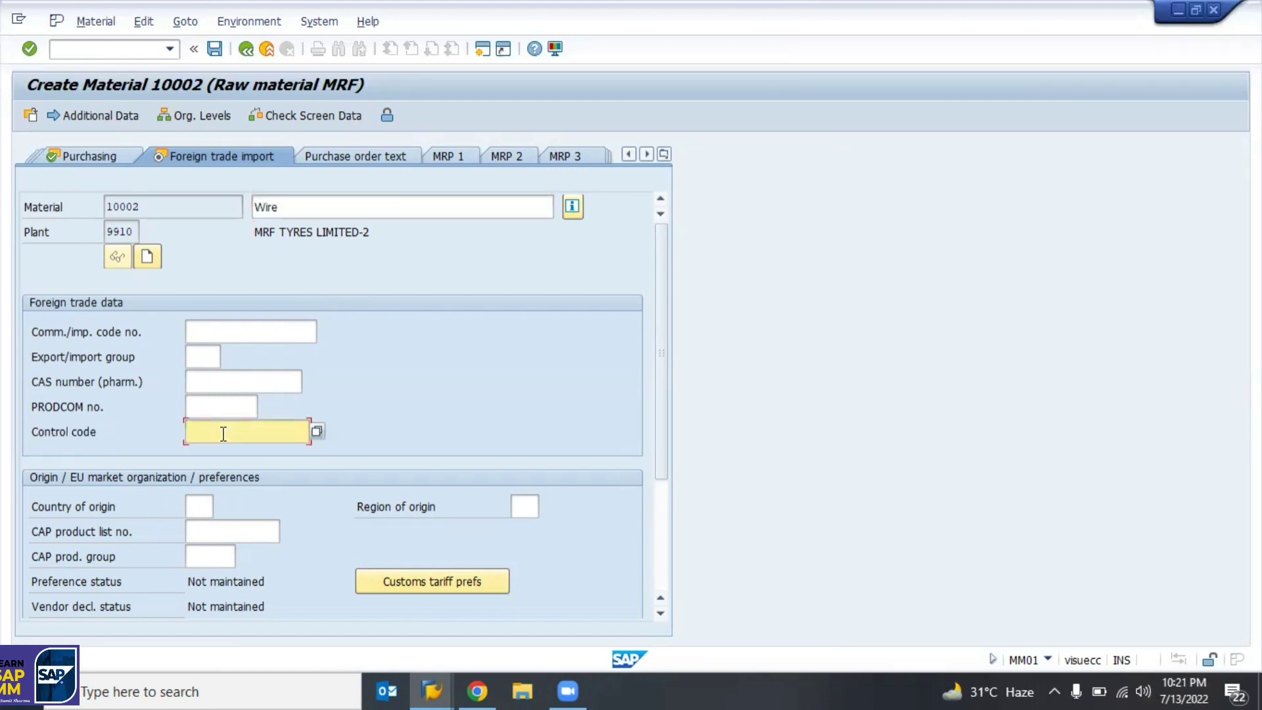
left_click(317, 431)
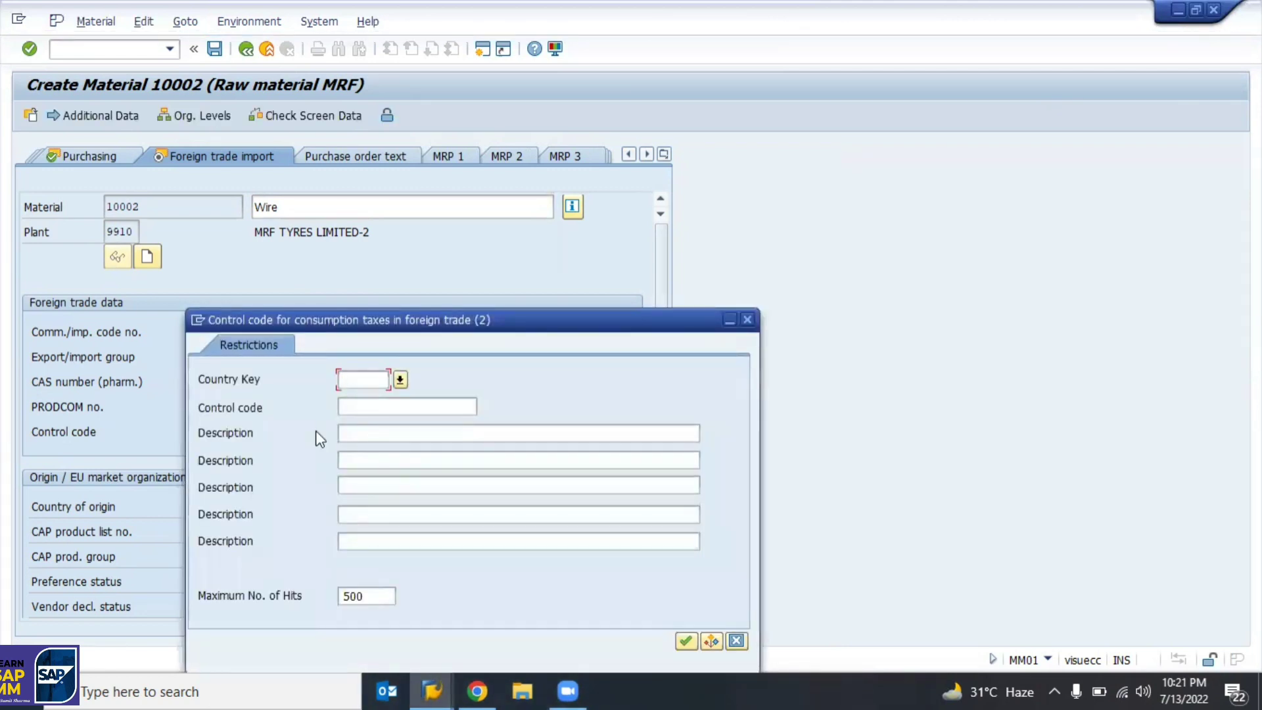
key("Return")
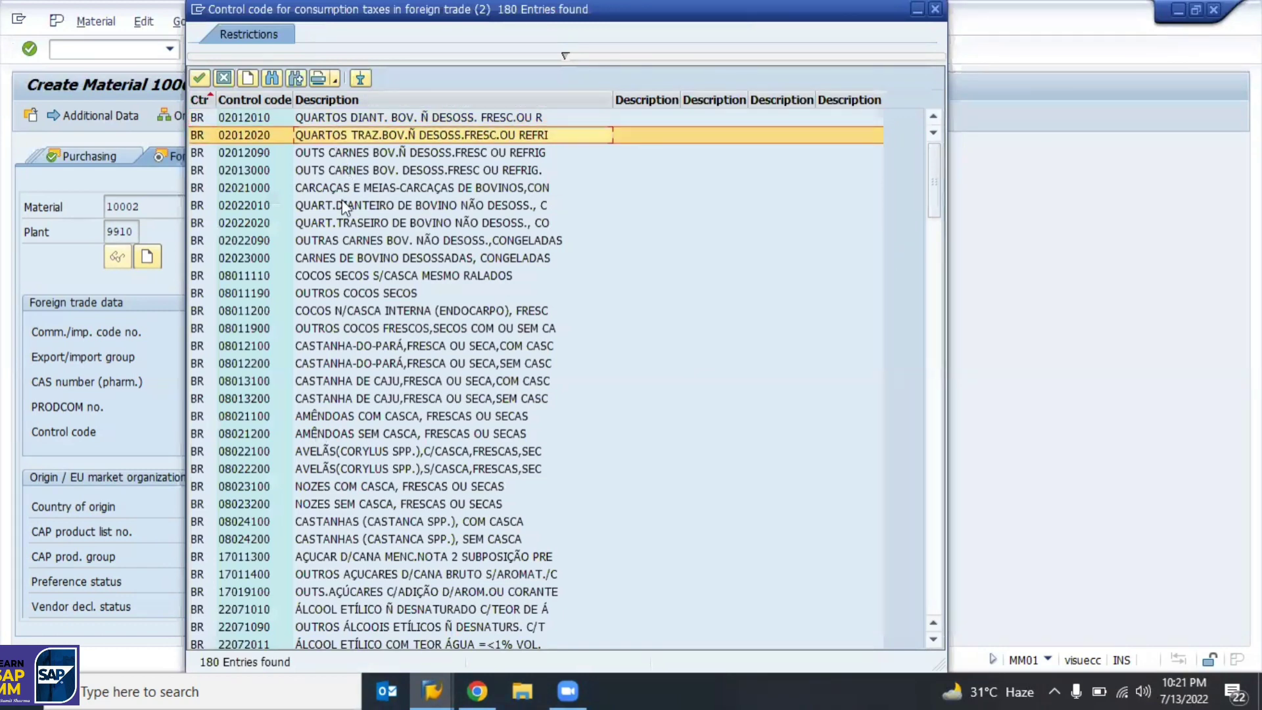
left_click(351, 313)
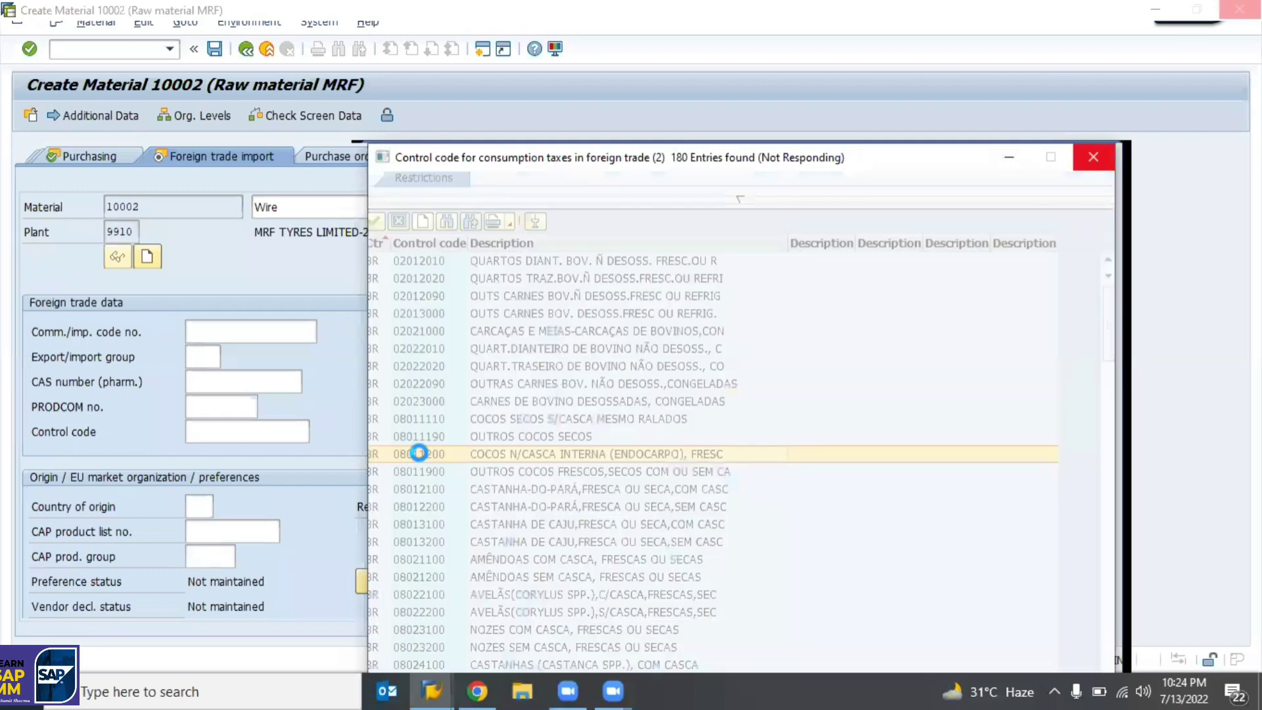
Switch to Chrome and check the HSN code for refined copper wire in the Google results.
left_click(477, 691)
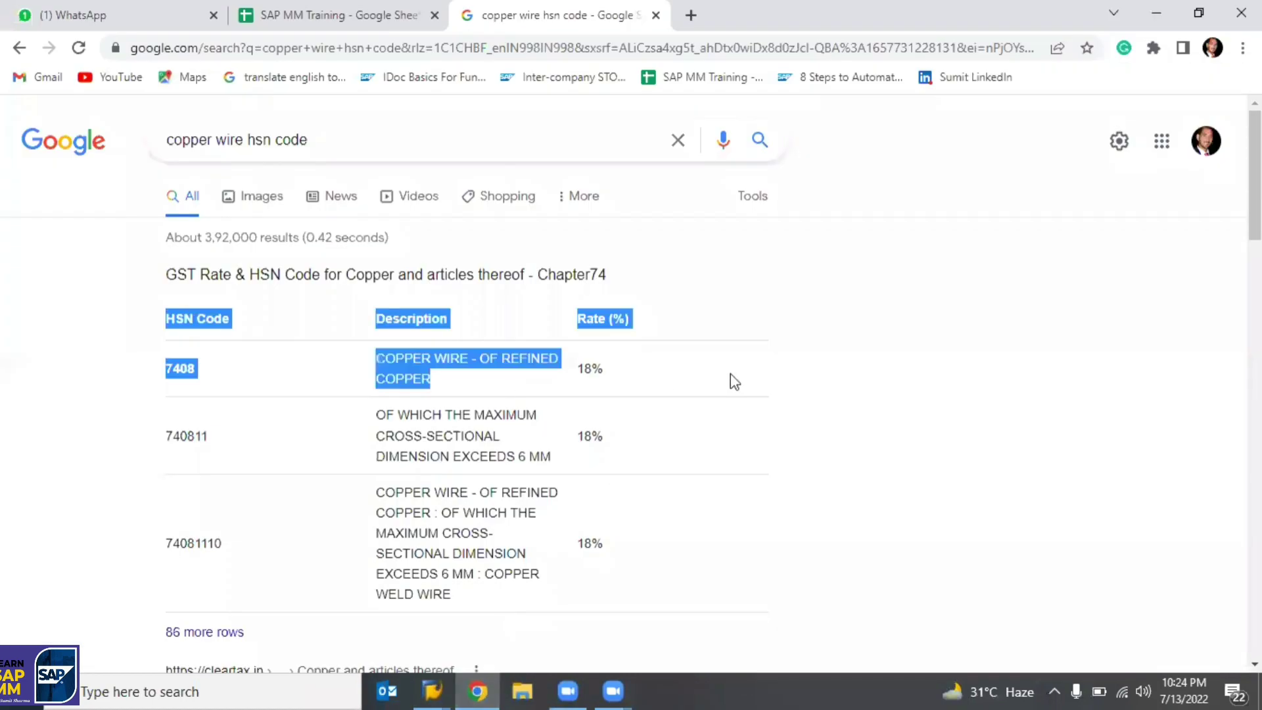
left_click(594, 348)
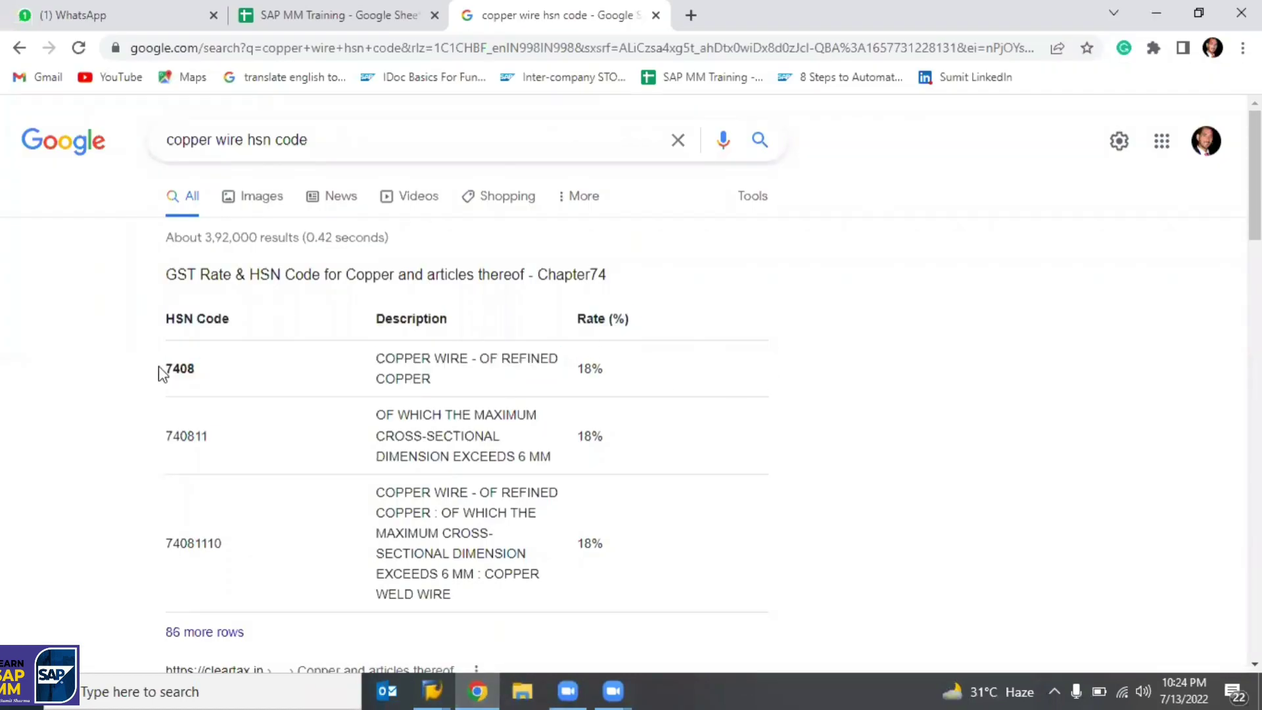
left_click_drag(160, 368, 212, 372)
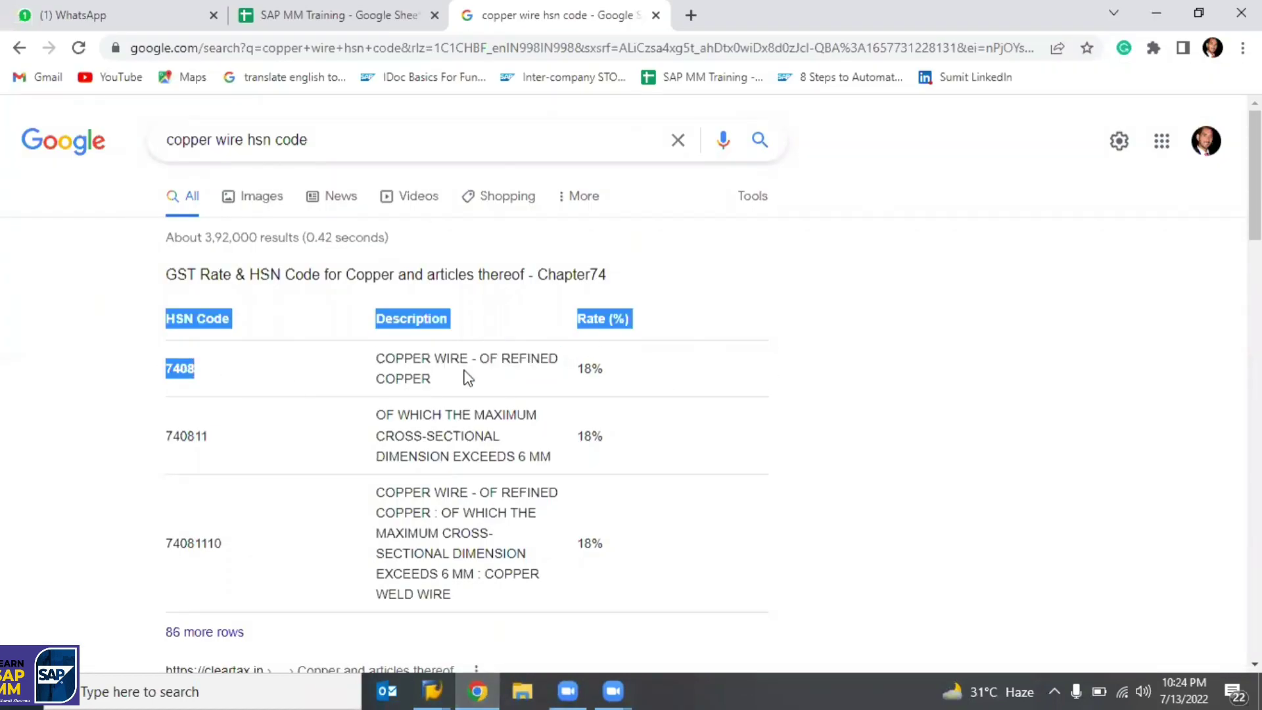
left_click(608, 384)
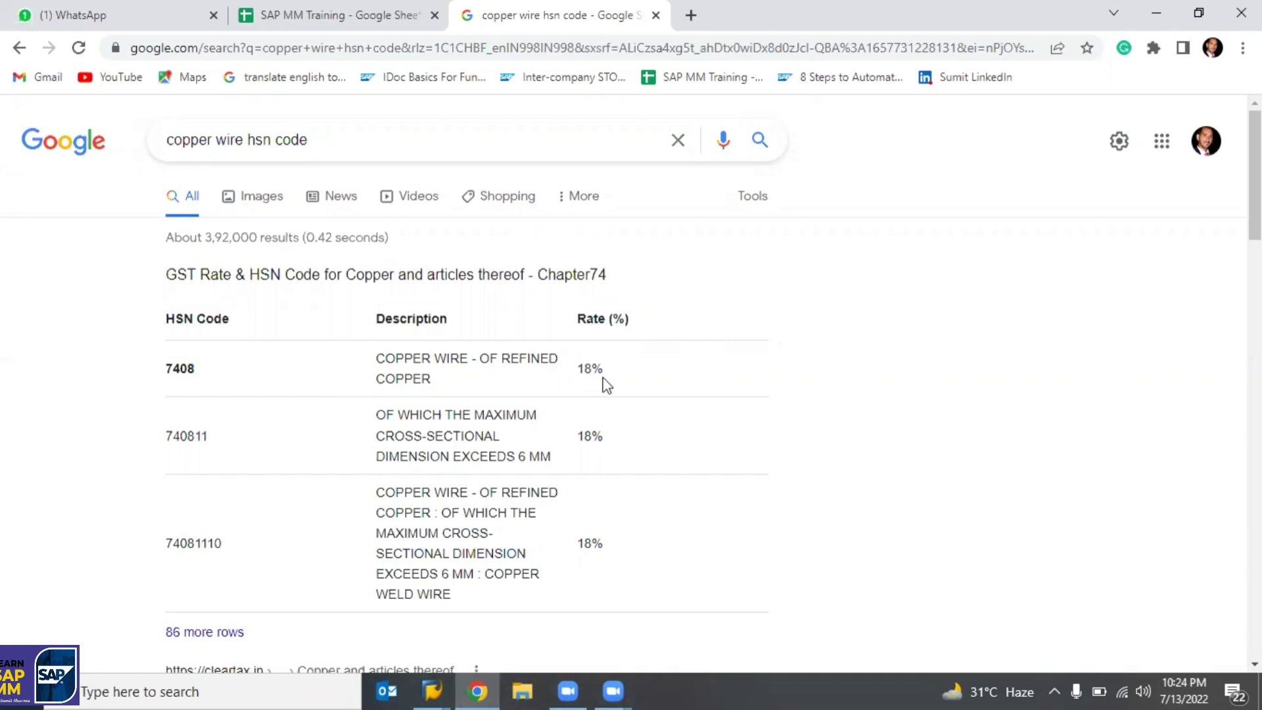
Return to SAP and assign control code 02013000 to the Wire material from the value list.
key("alt+Tab")
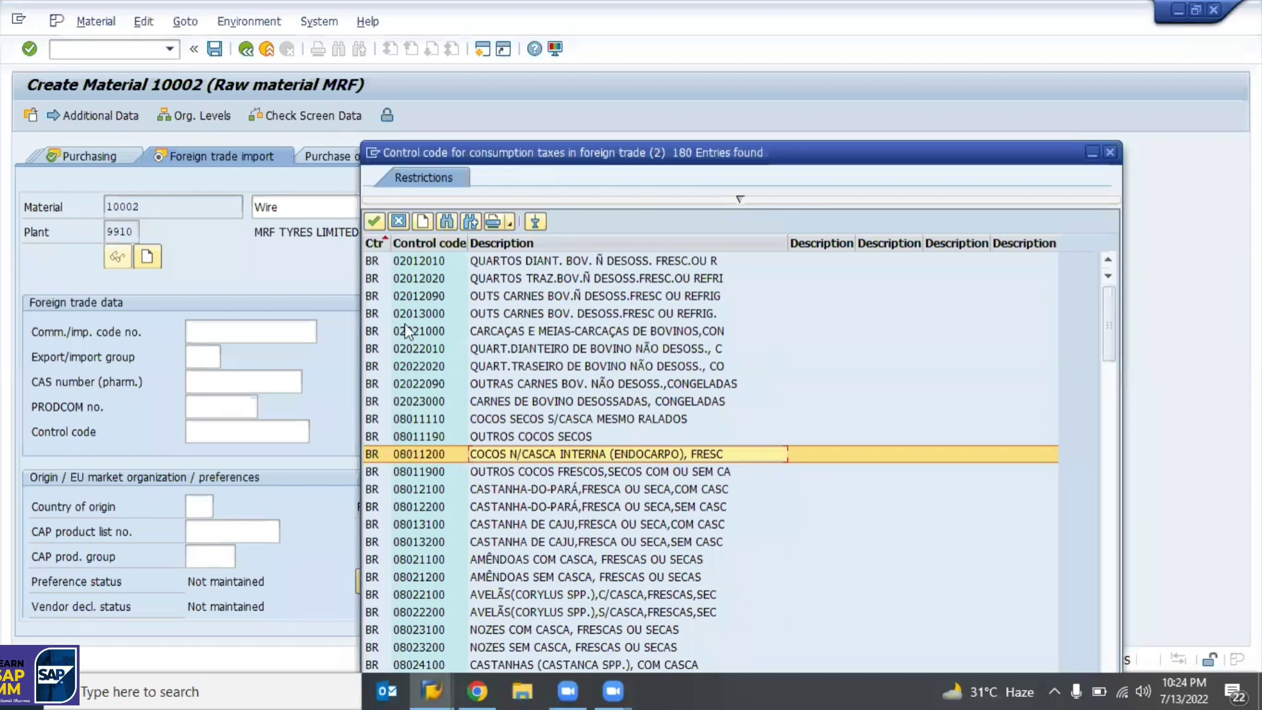
left_click(403, 310)
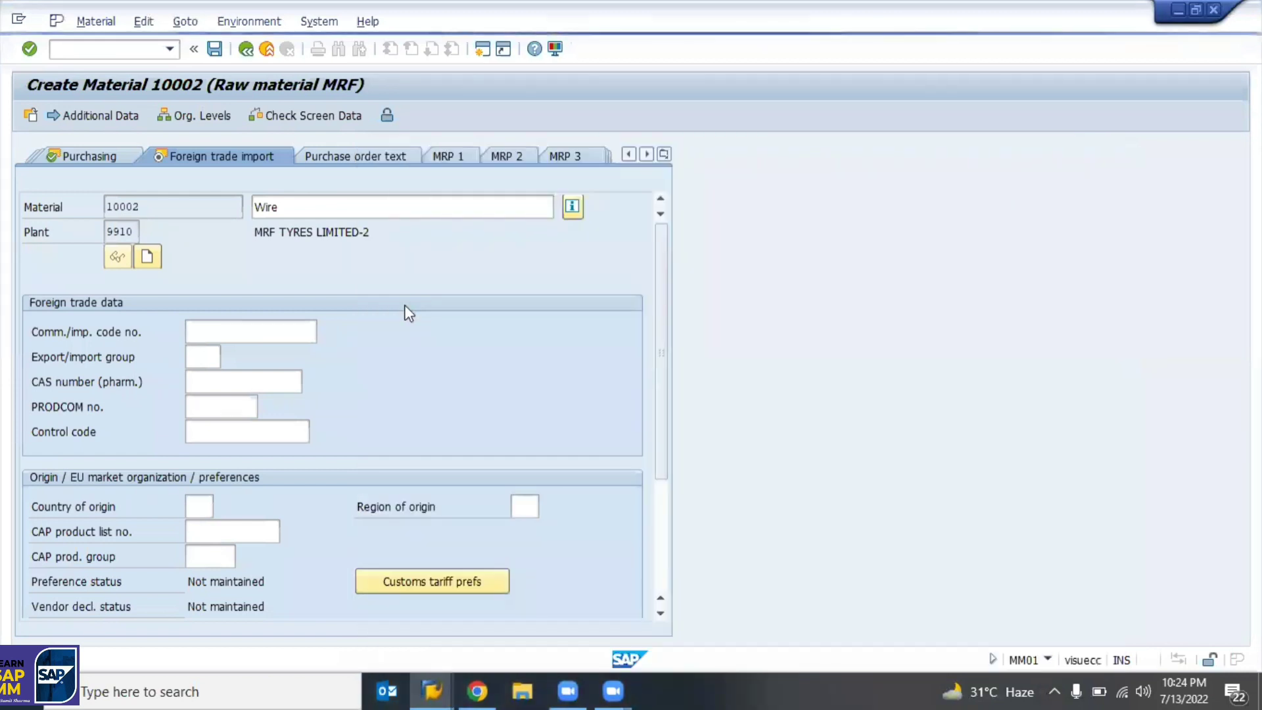
left_click(266, 438)
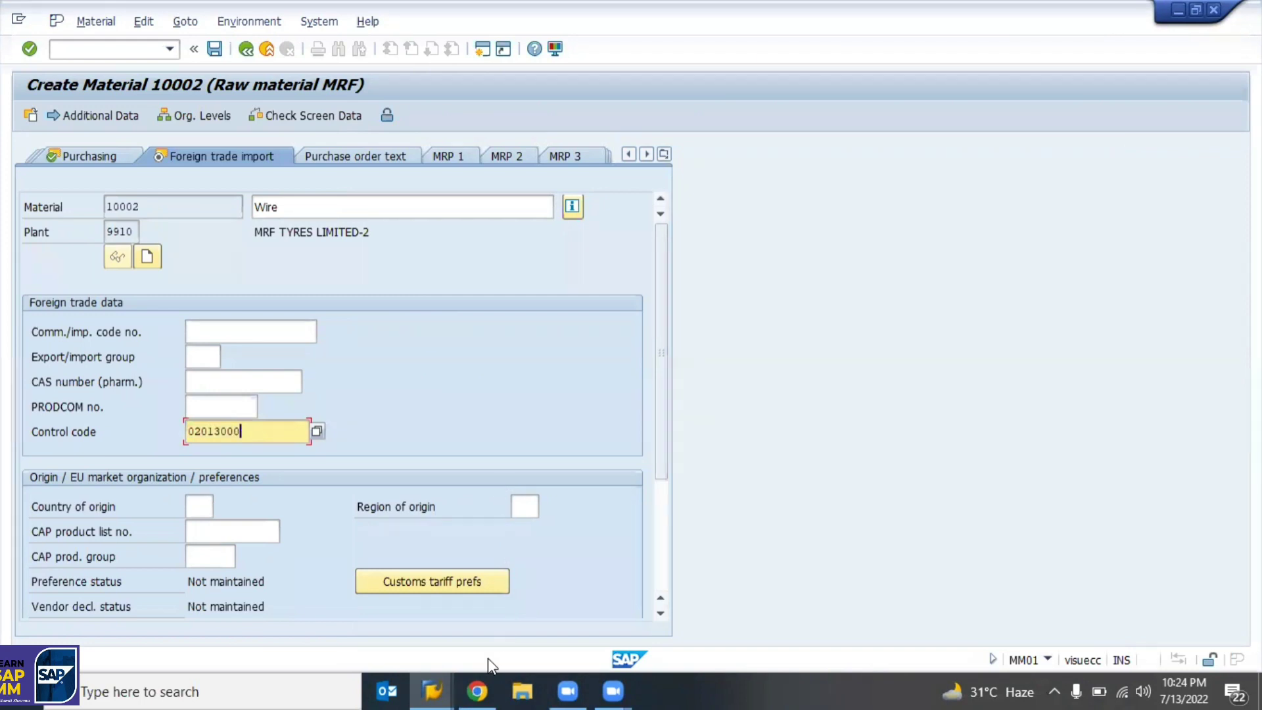
Switch back to Chrome and check the GST rate listed for the copper wire HSN code 7408.
left_click(477, 690)
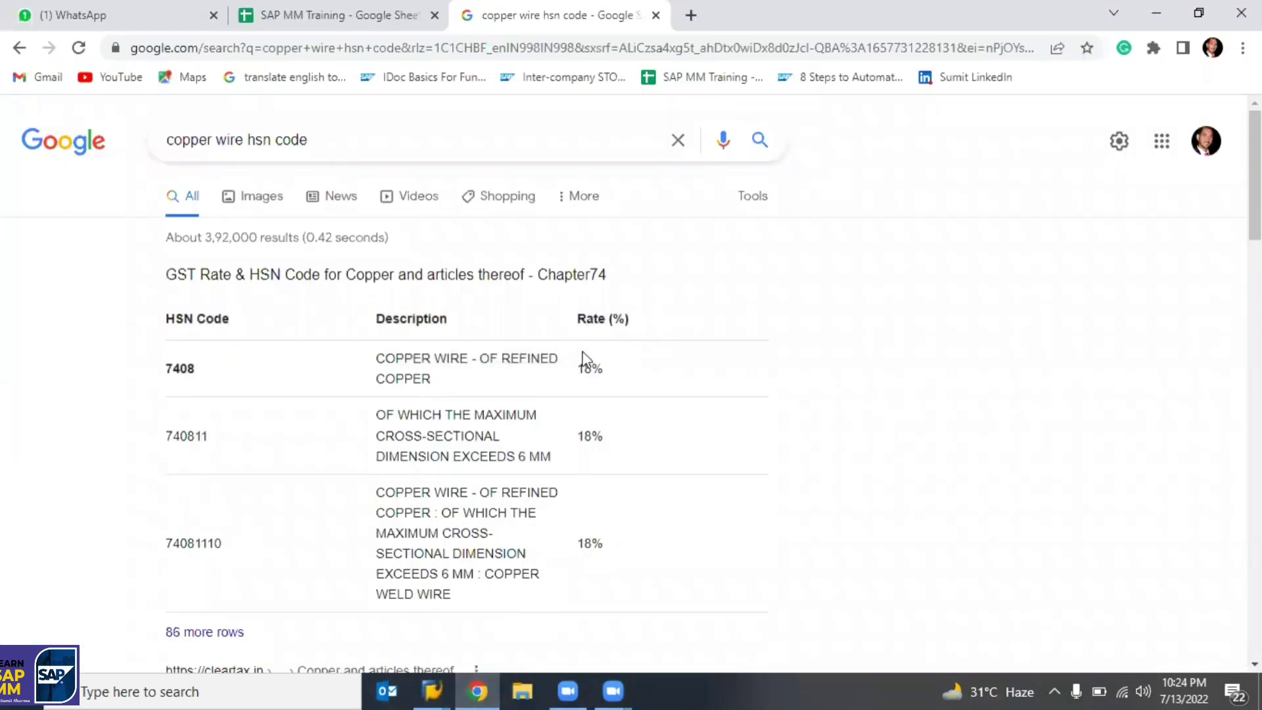
left_click_drag(578, 368, 615, 373)
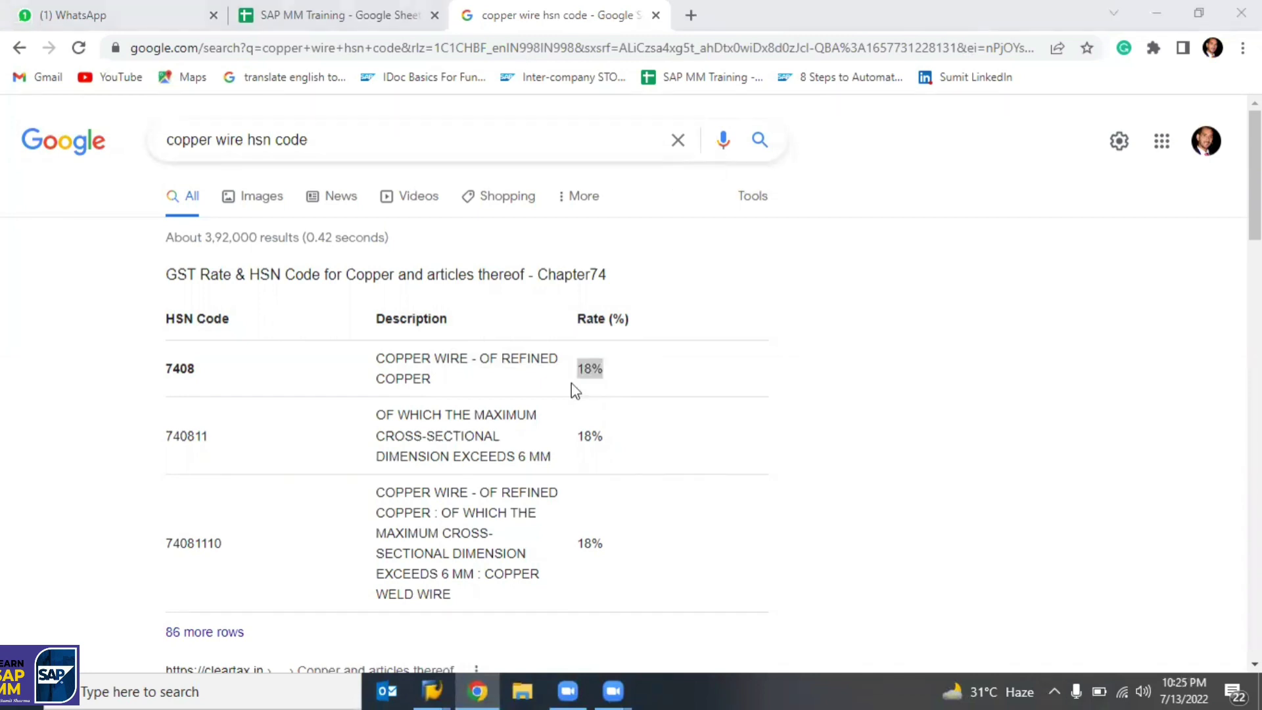
key("alt+Tab")
key("alt+Tab")
key("alt+Tab")
key("alt+Tab")
key("alt+Tab")
key("alt+Tab")
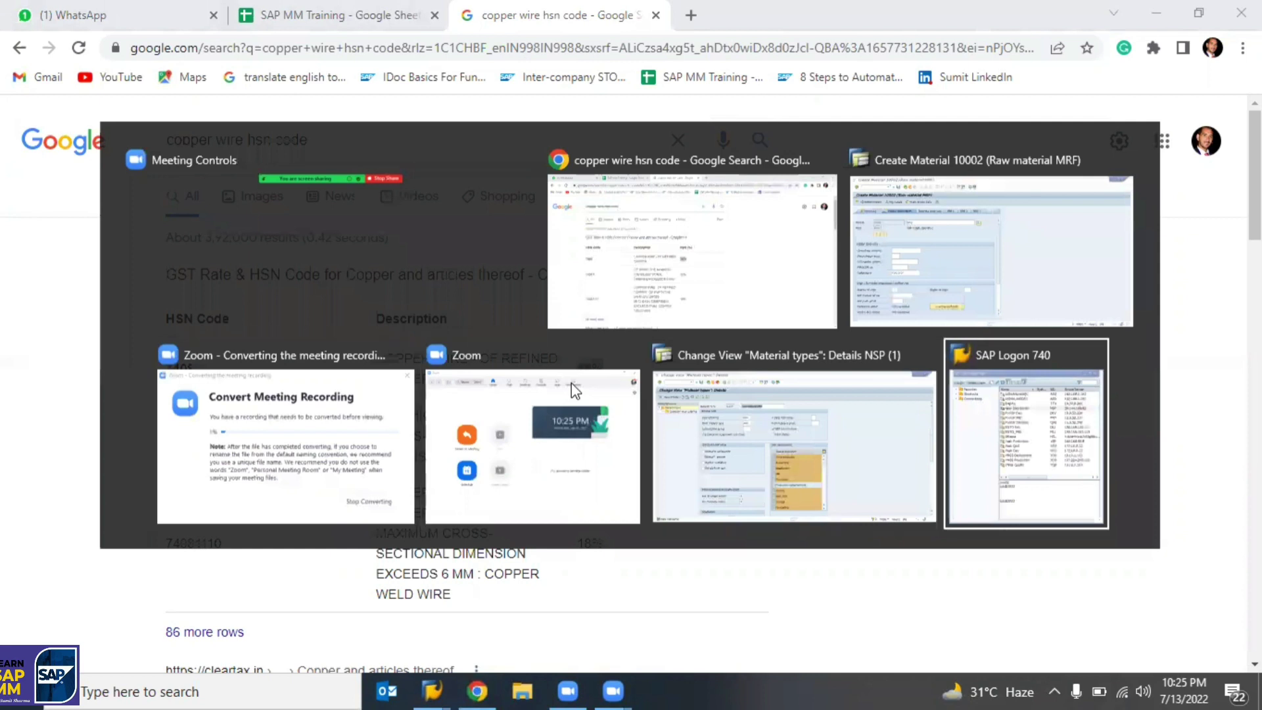
key("alt+shift+Tab")
key("alt+shift+Tab")
key("alt+shift+Tab")
key("alt+shift+Tab")
key("alt+shift+Tab")
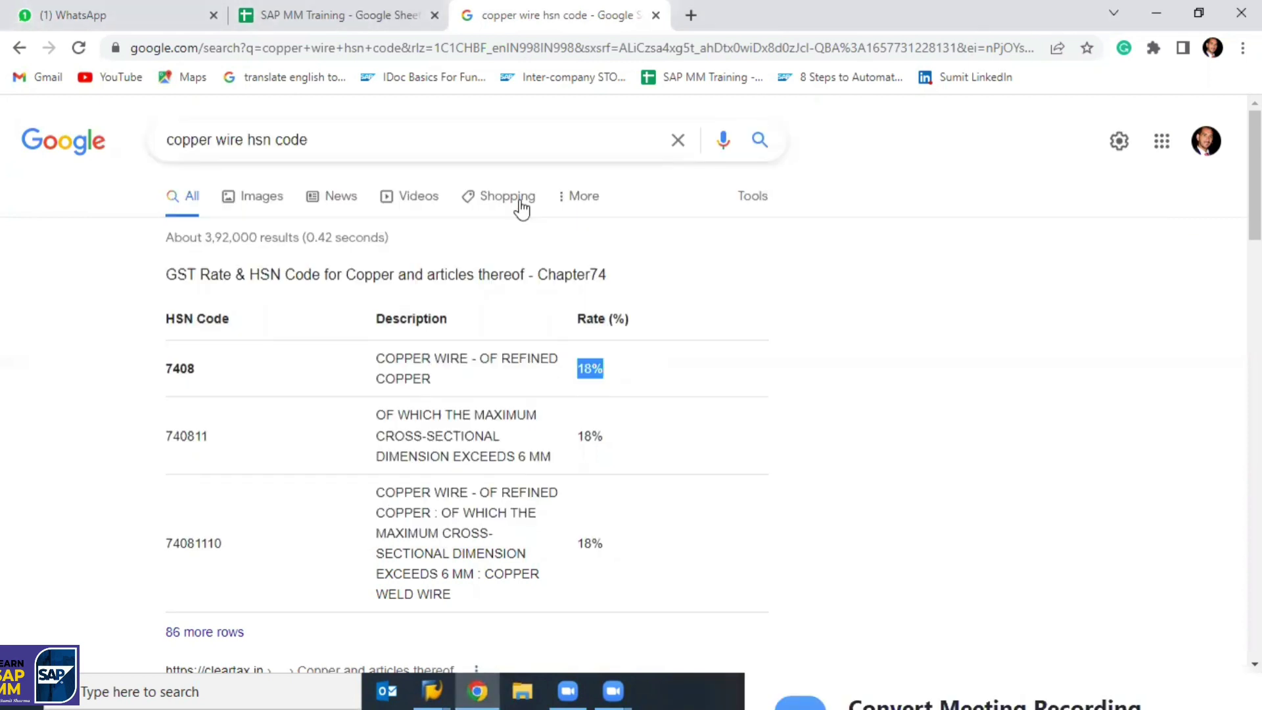
In the SAP MM Training spreadsheet, enter the labels IGST, SGST and CGST in cells N64 to N66.
left_click(332, 15)
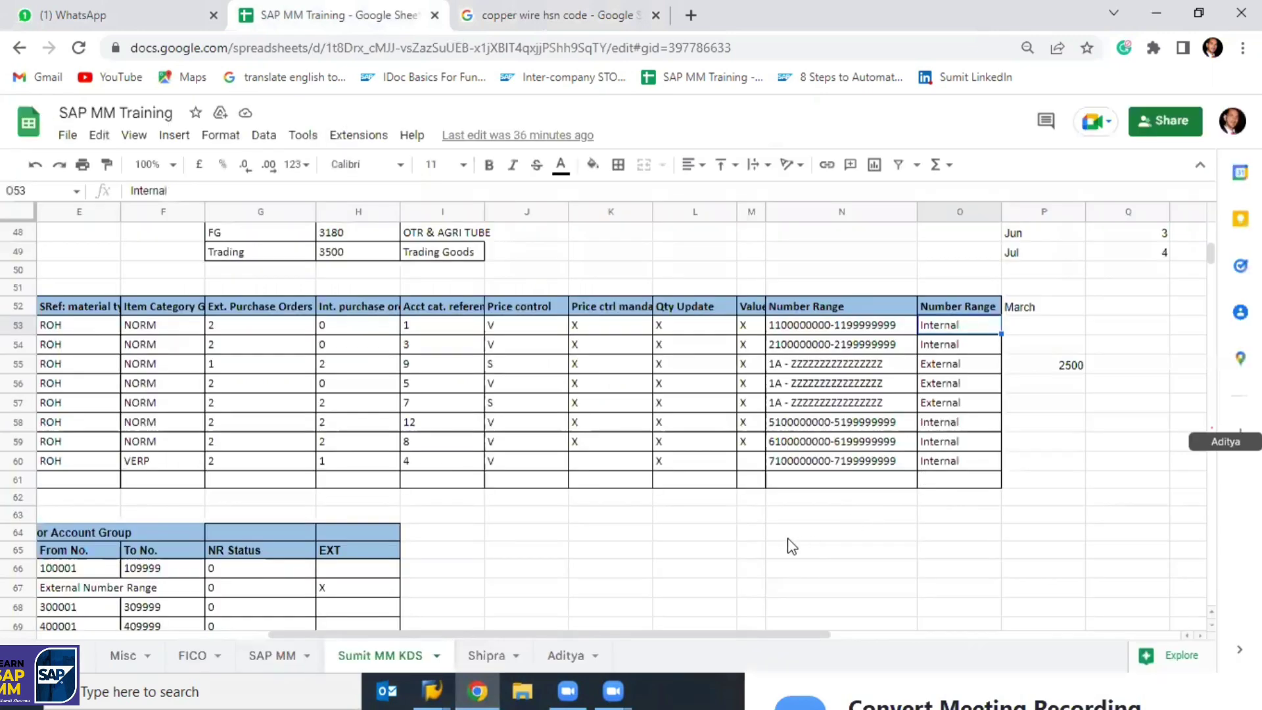
left_click(791, 532)
double_click(789, 532)
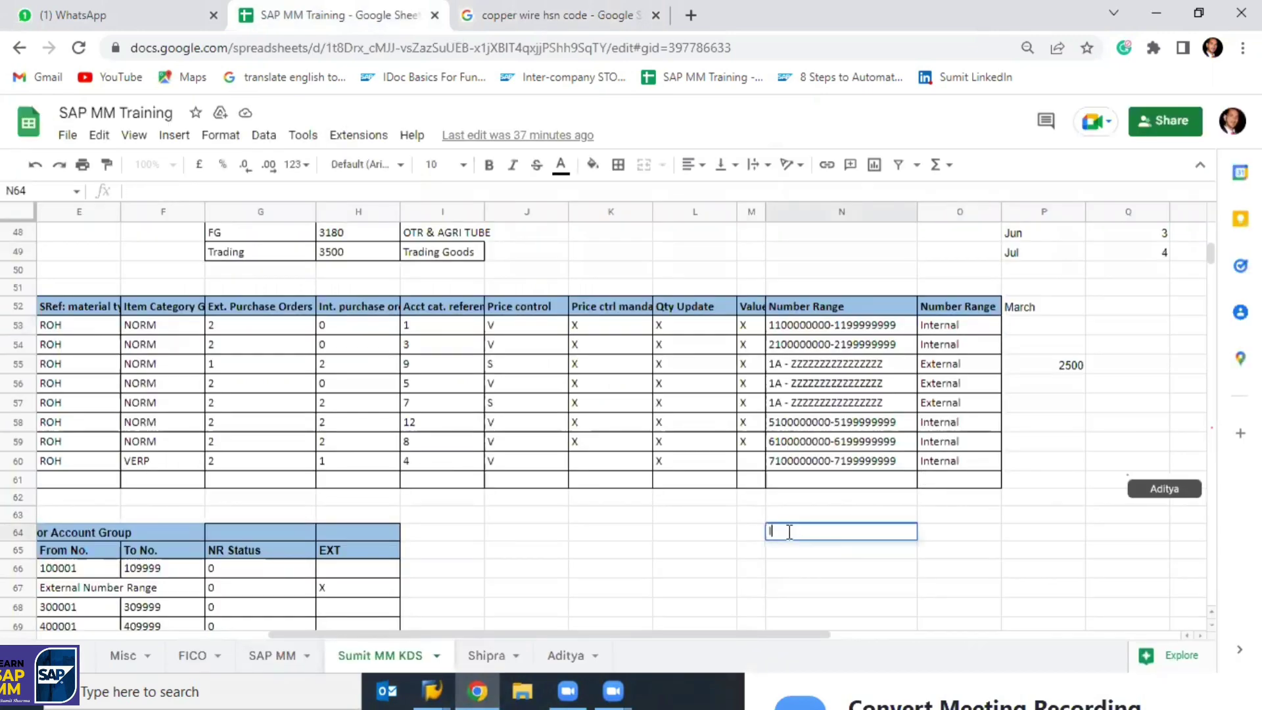
type("IGST")
key("Return")
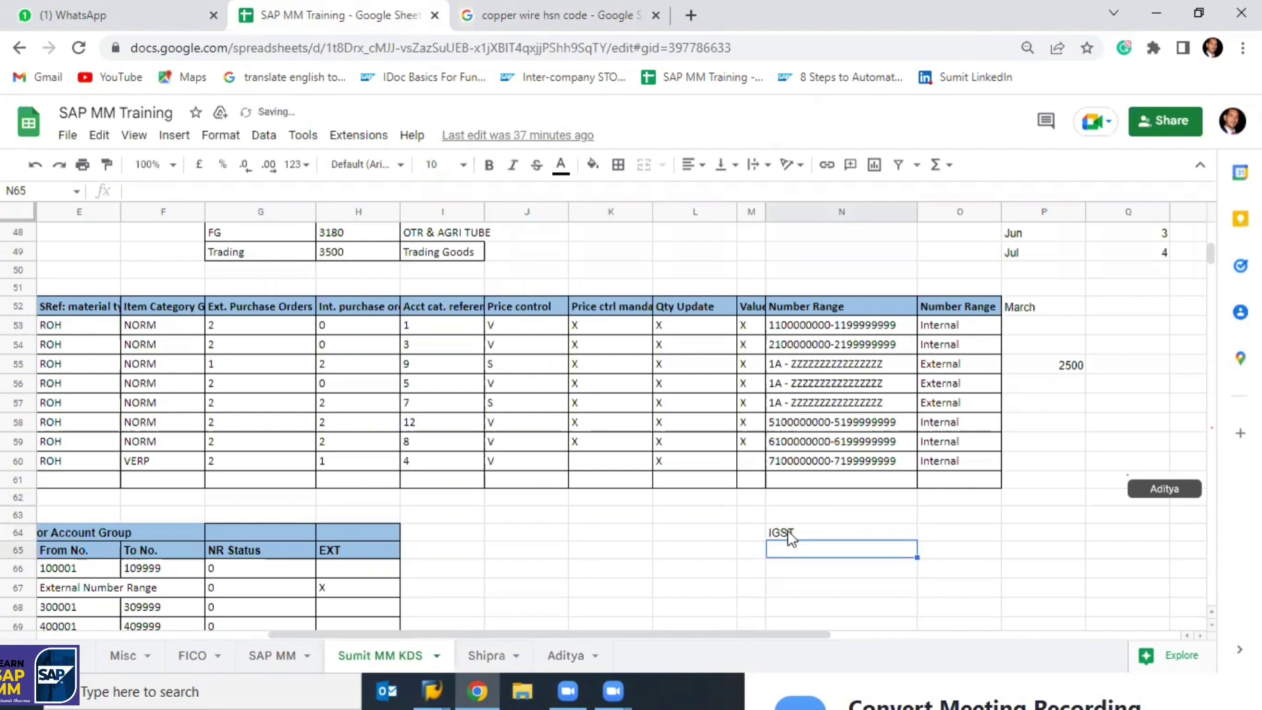
type("SGST")
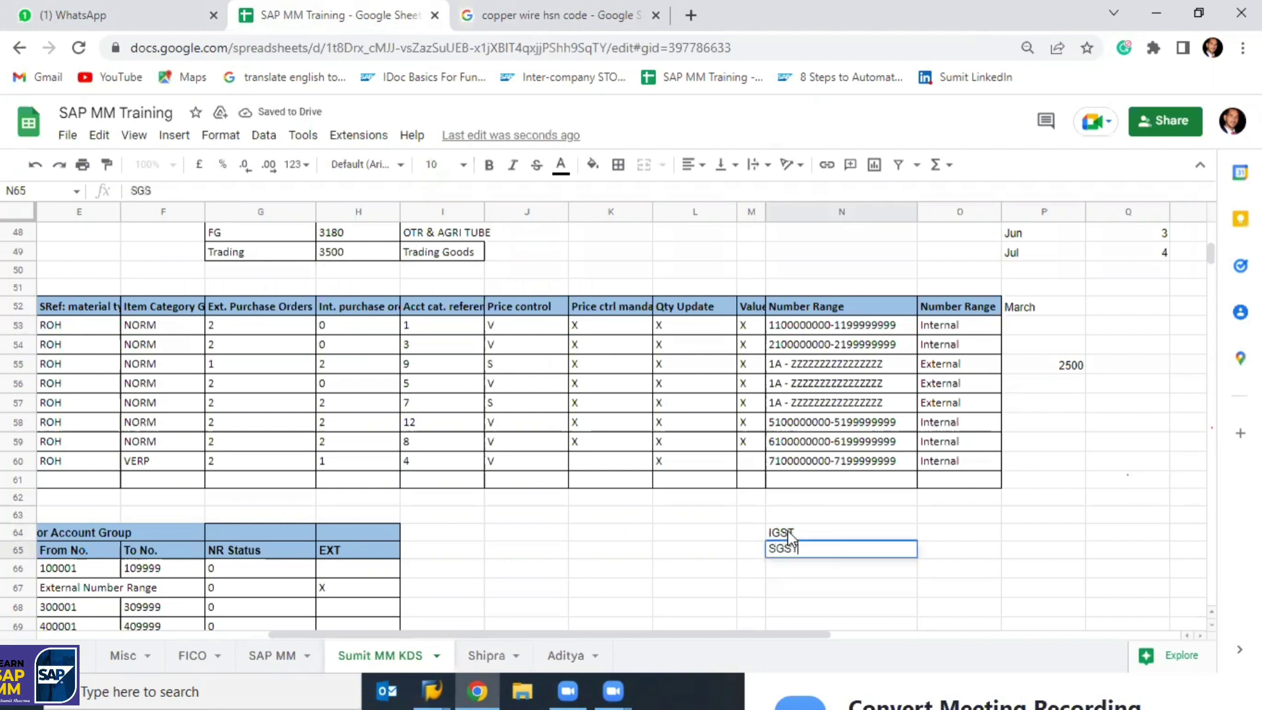
key("Return")
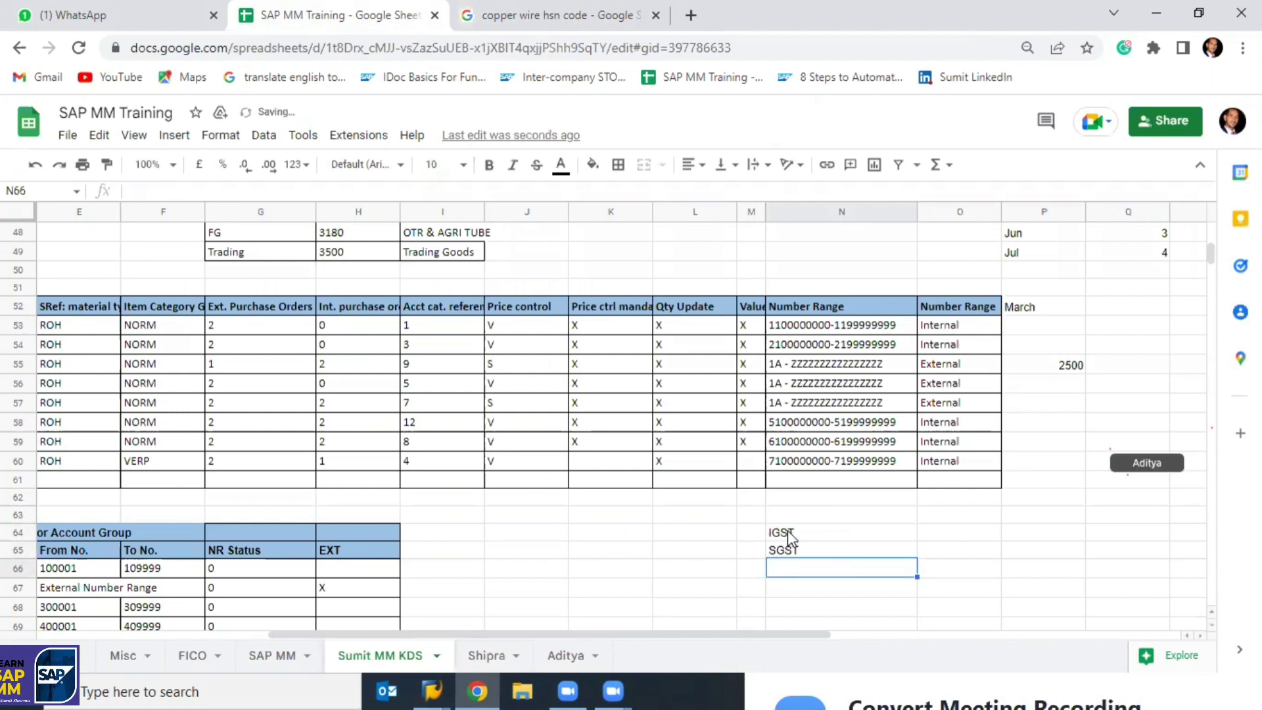
type("CGST")
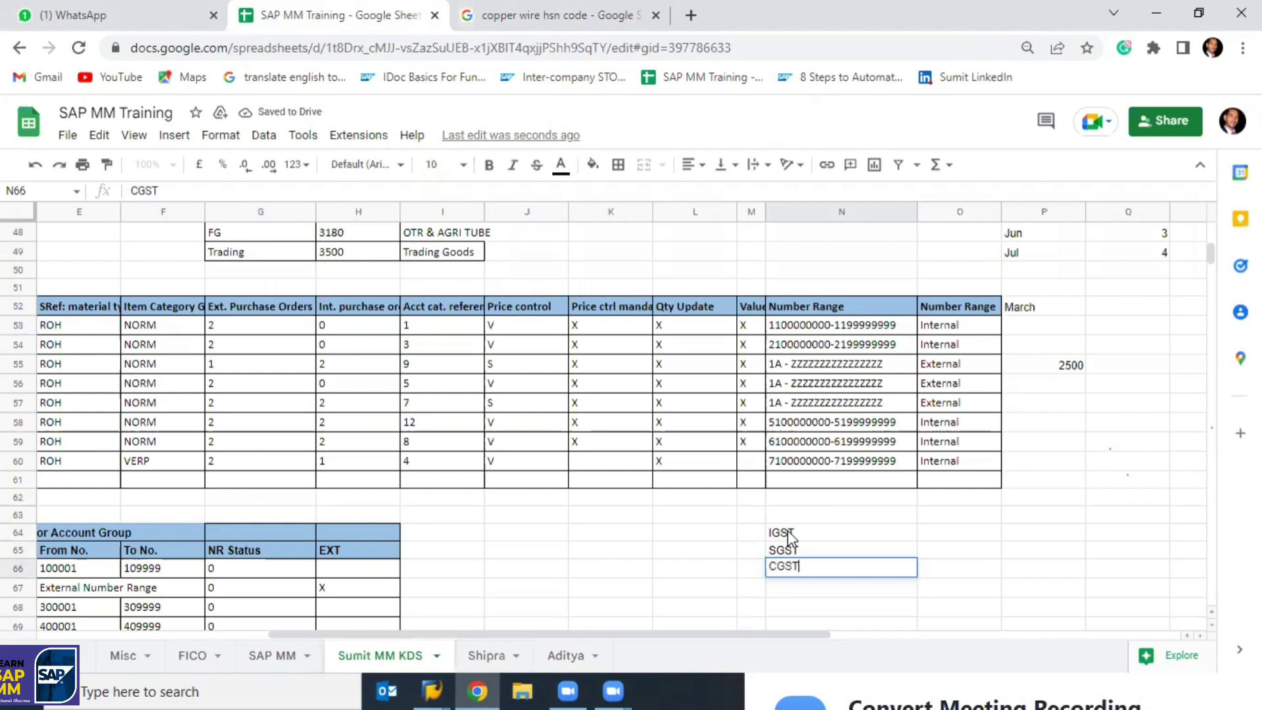
key("Return")
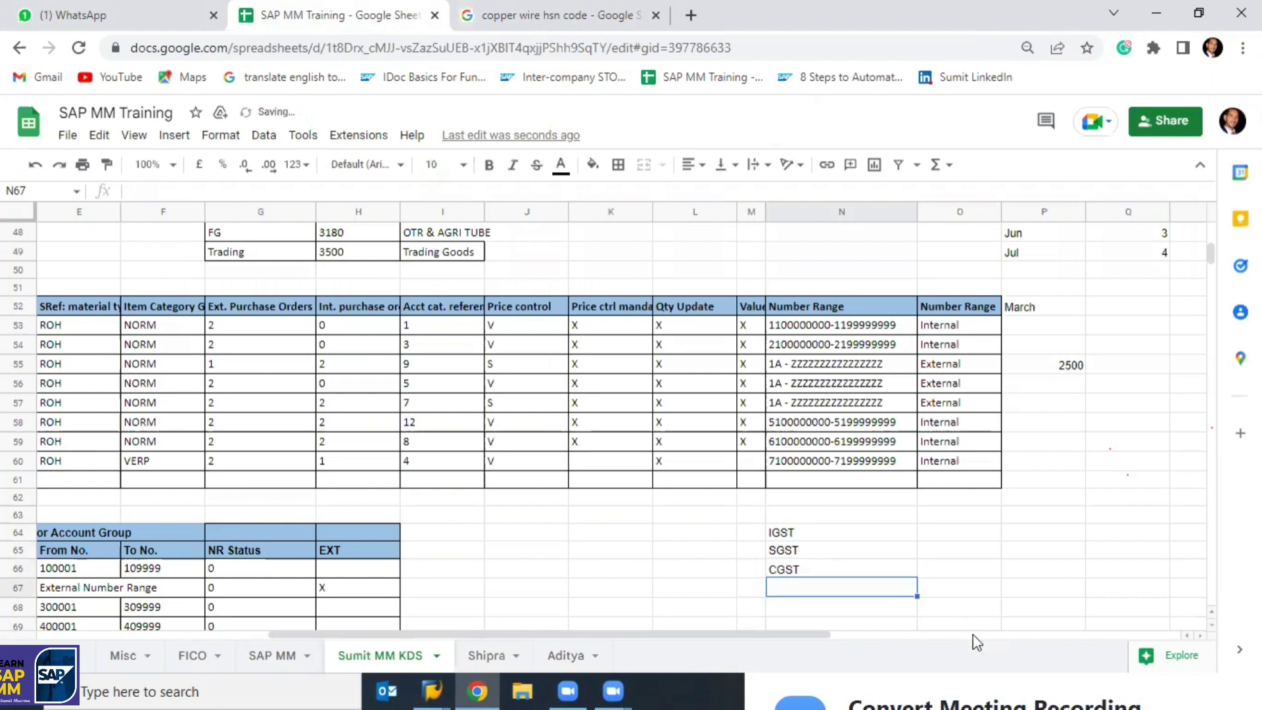
Enter the tax rates beside their labels: 18 for IGST in O64, and 9 each for SGST and CGST in O65 and O66.
left_click(940, 534)
type("18")
key("Return")
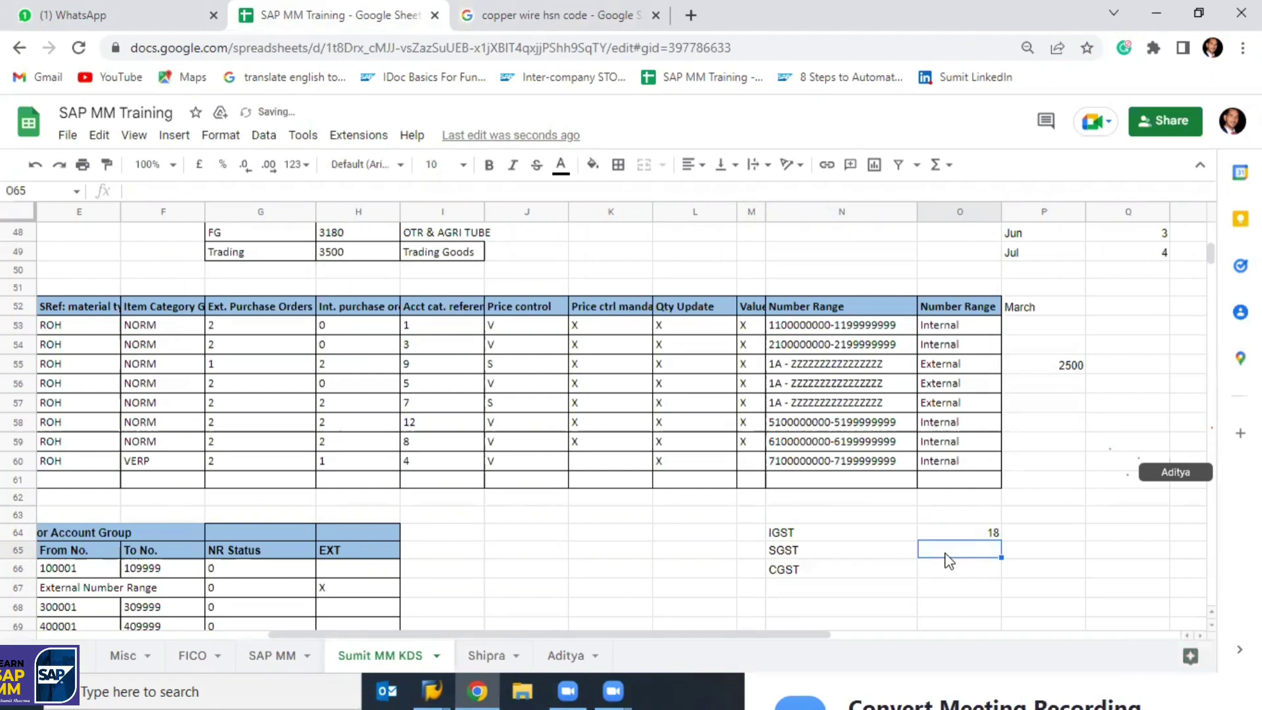
type("(")
key("BackSpace")
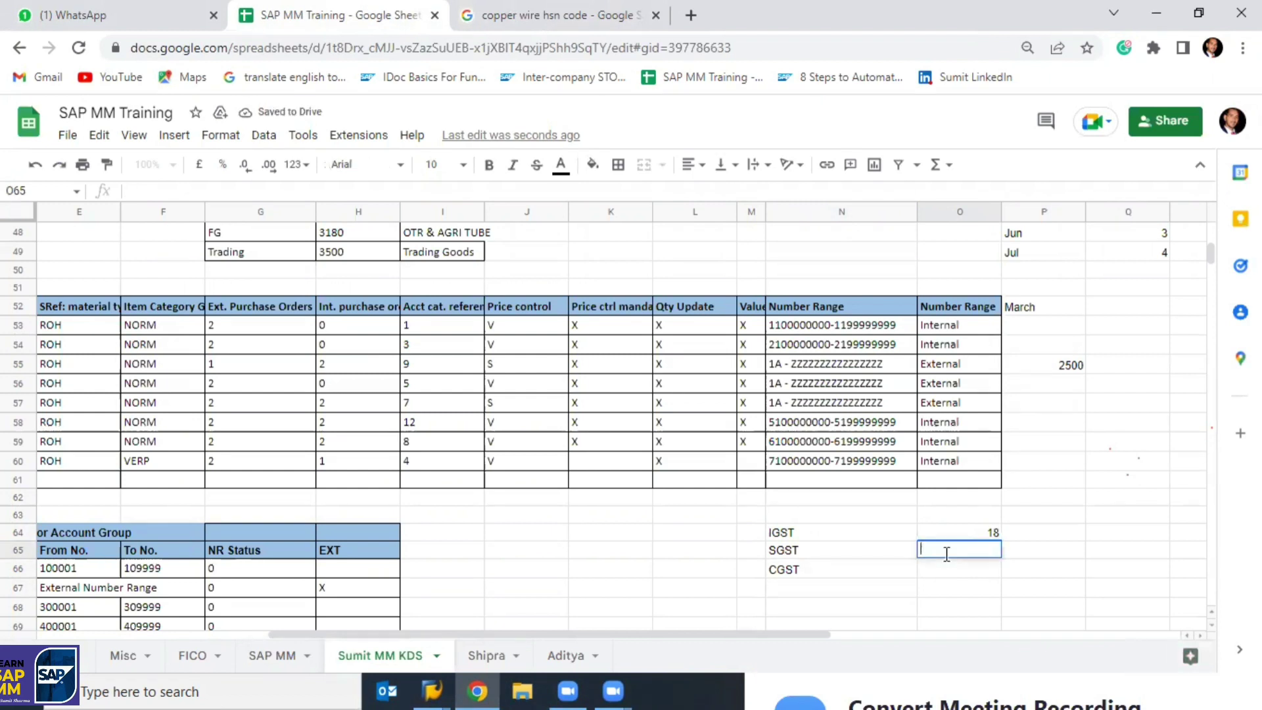
type("9")
key("Return")
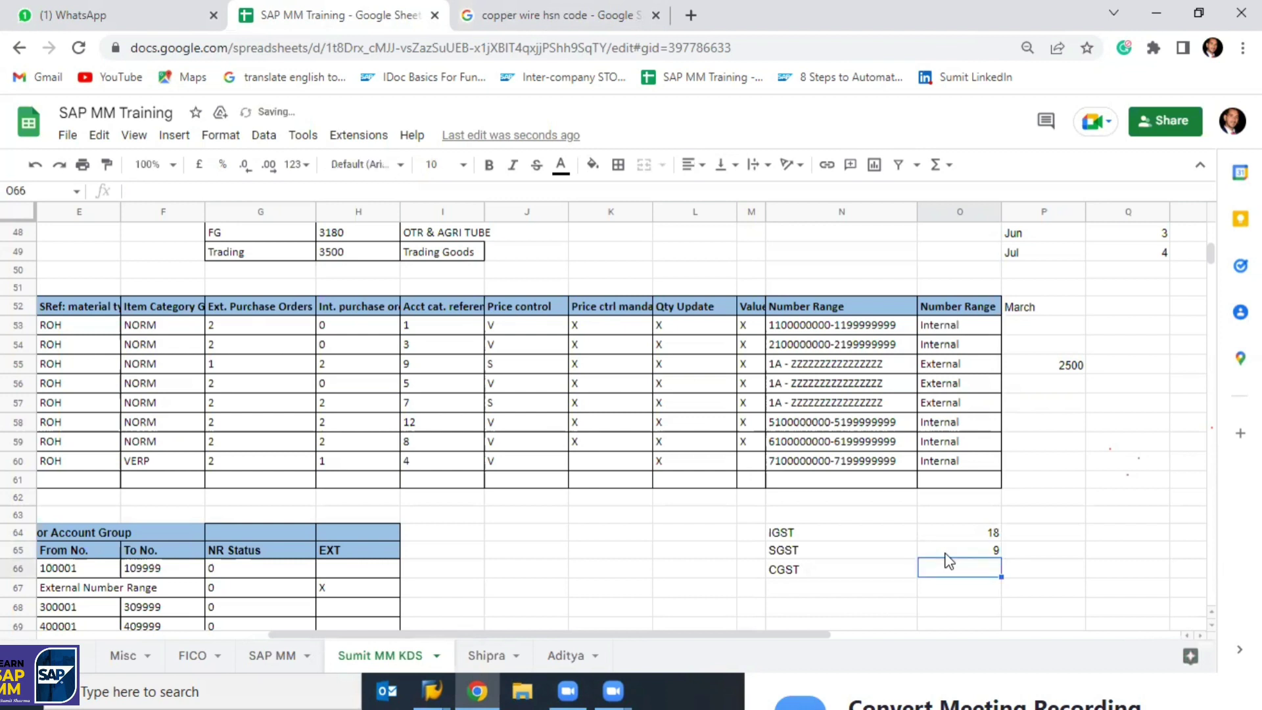
type("9")
key("Return")
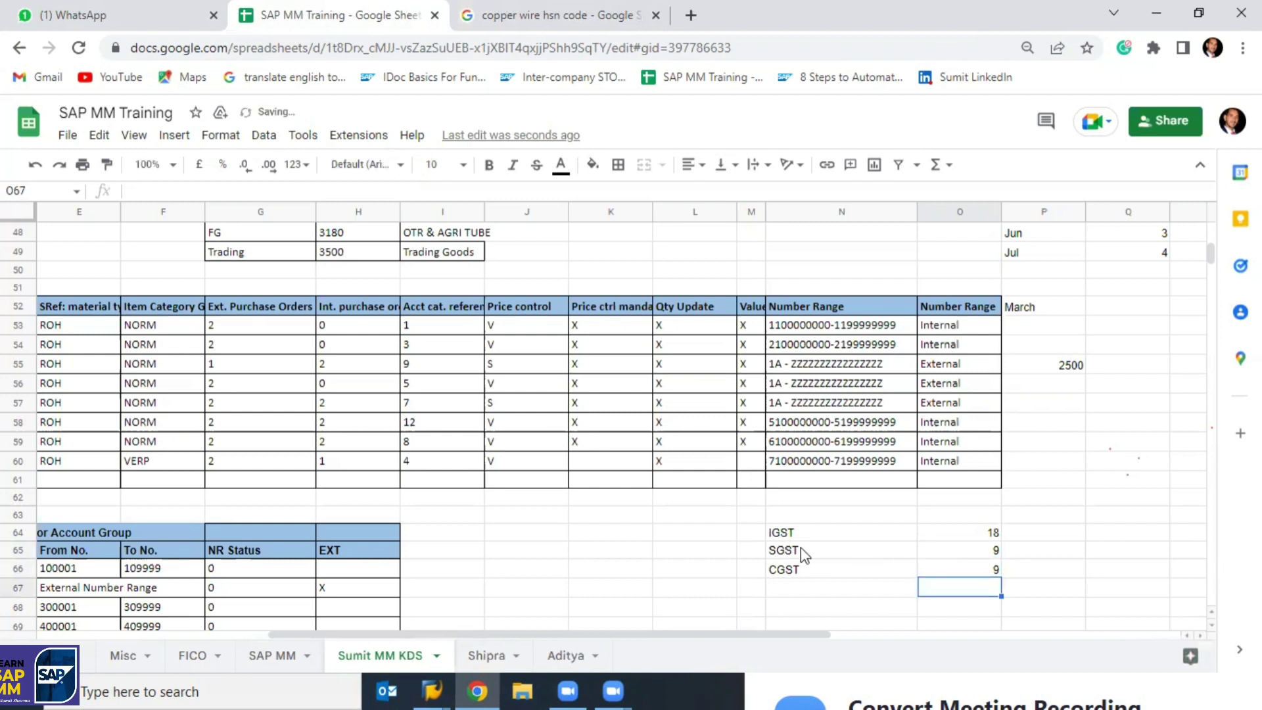
Move the SGST and CGST labels with their rates from N65:O66 down to rows 67 and 68.
left_click_drag(801, 550, 981, 577)
key("ctrl+c")
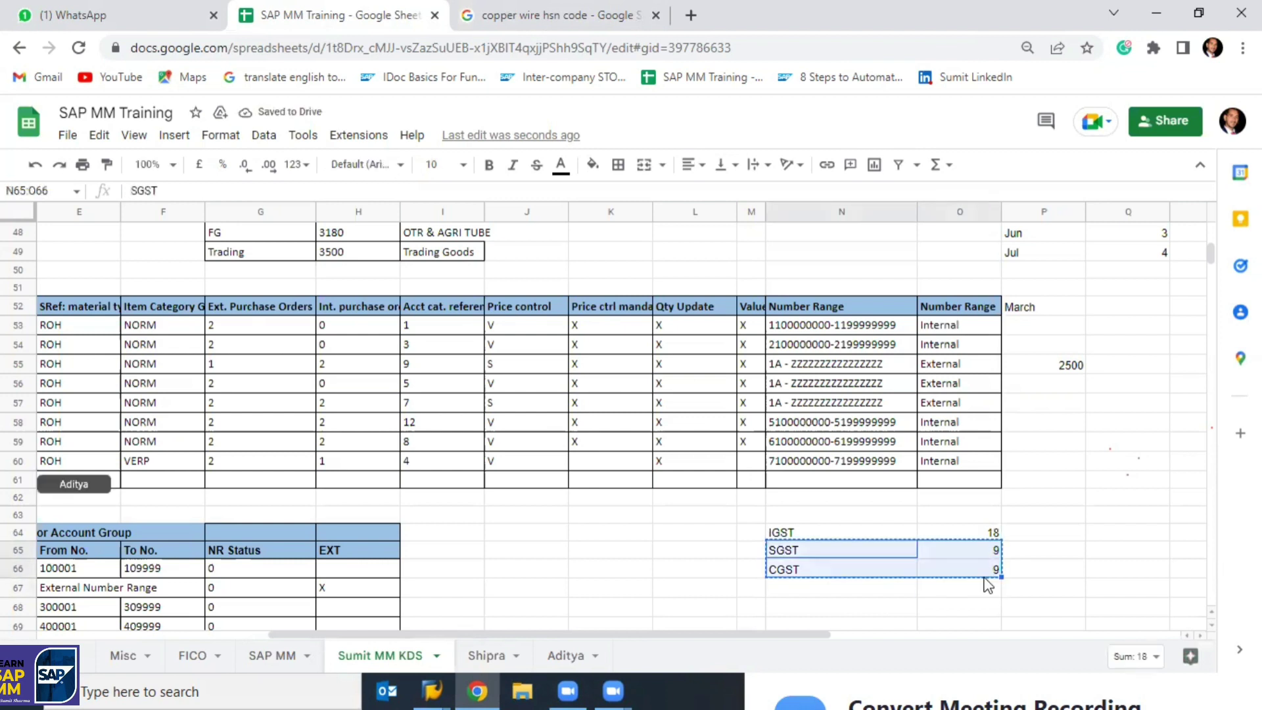
key("Down")
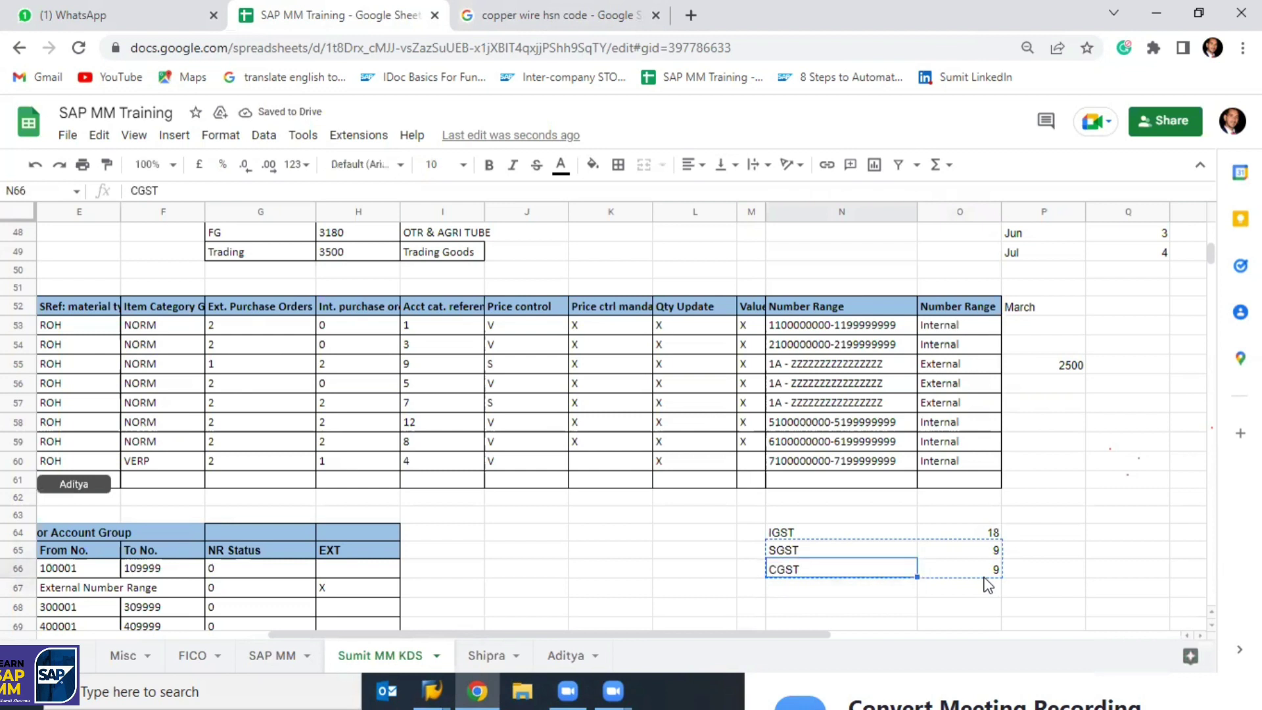
key("Up")
key("shift+Right")
key("shift+Down")
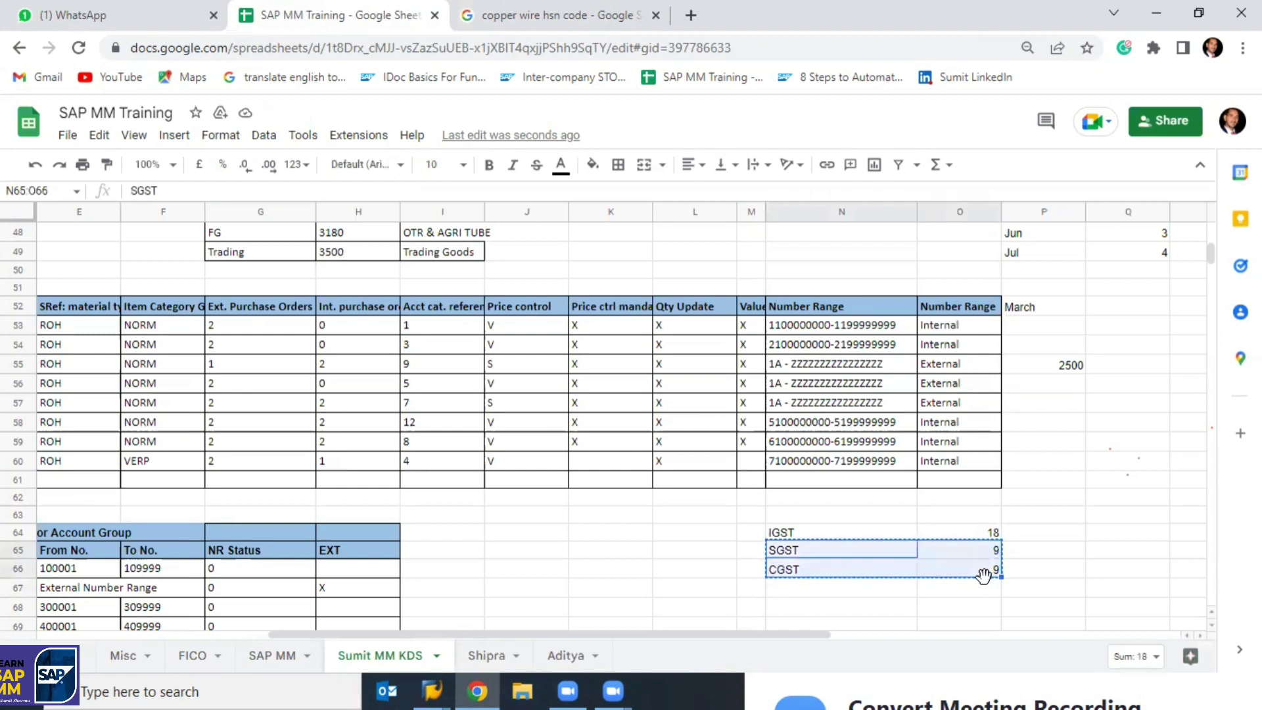
key("Down")
key("Return")
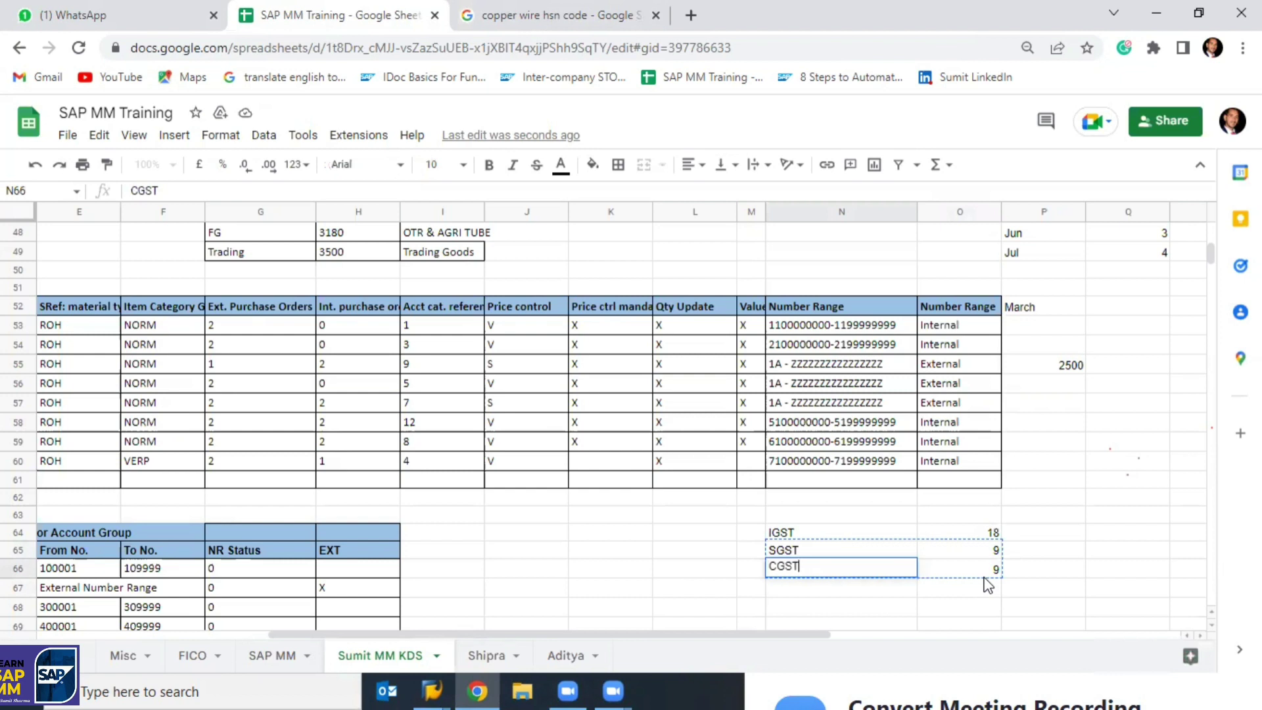
left_click(830, 582)
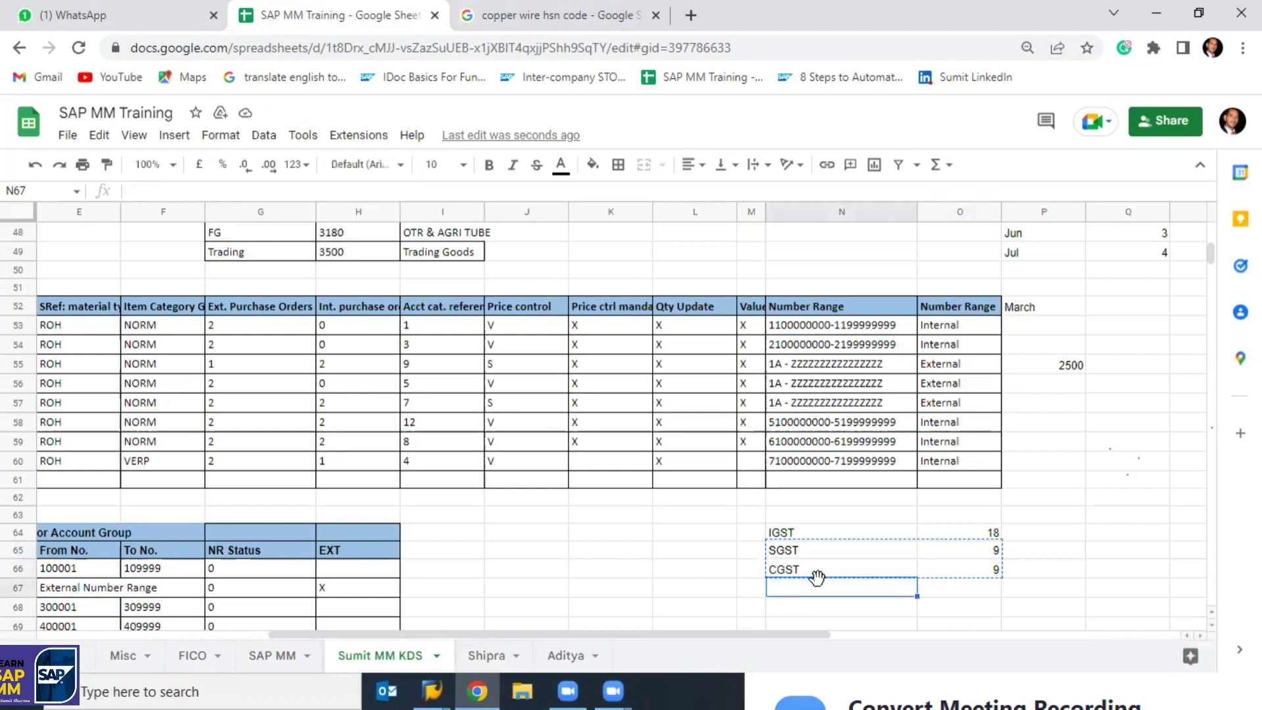
key("ctrl+v")
left_click(1019, 530)
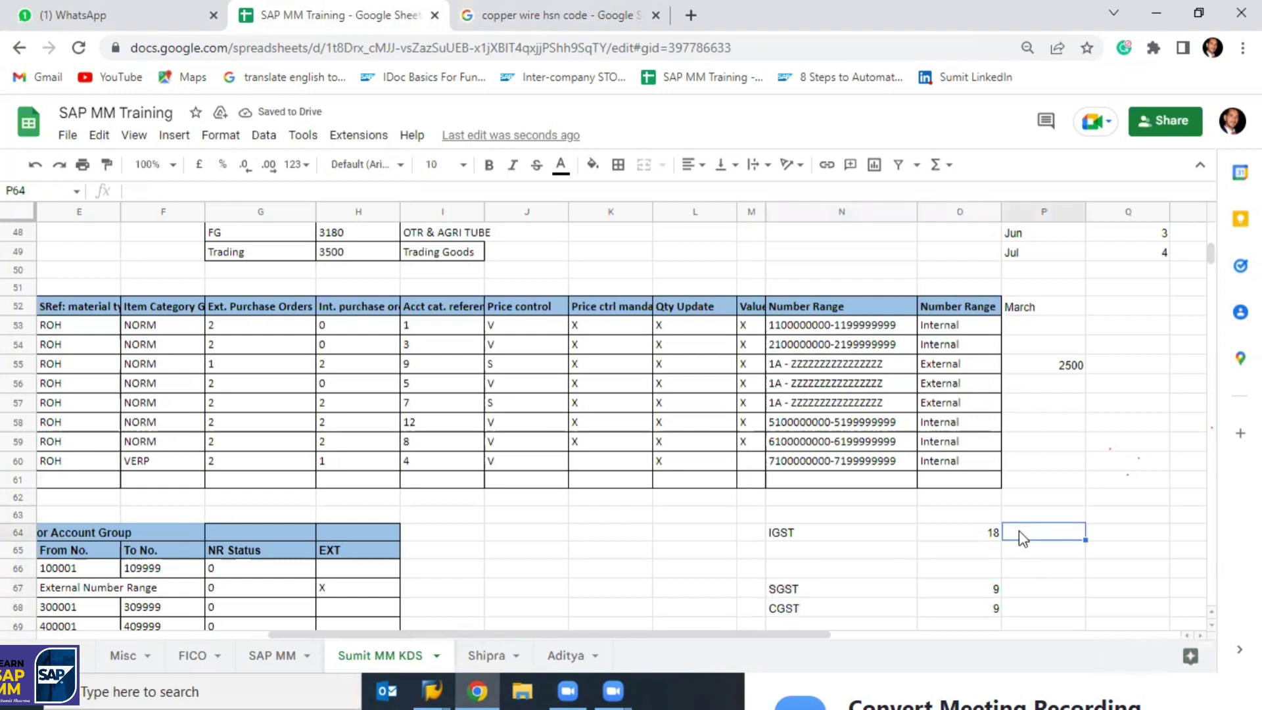
Put the IGST label in N65 and clear the original label from N64.
left_click(778, 534)
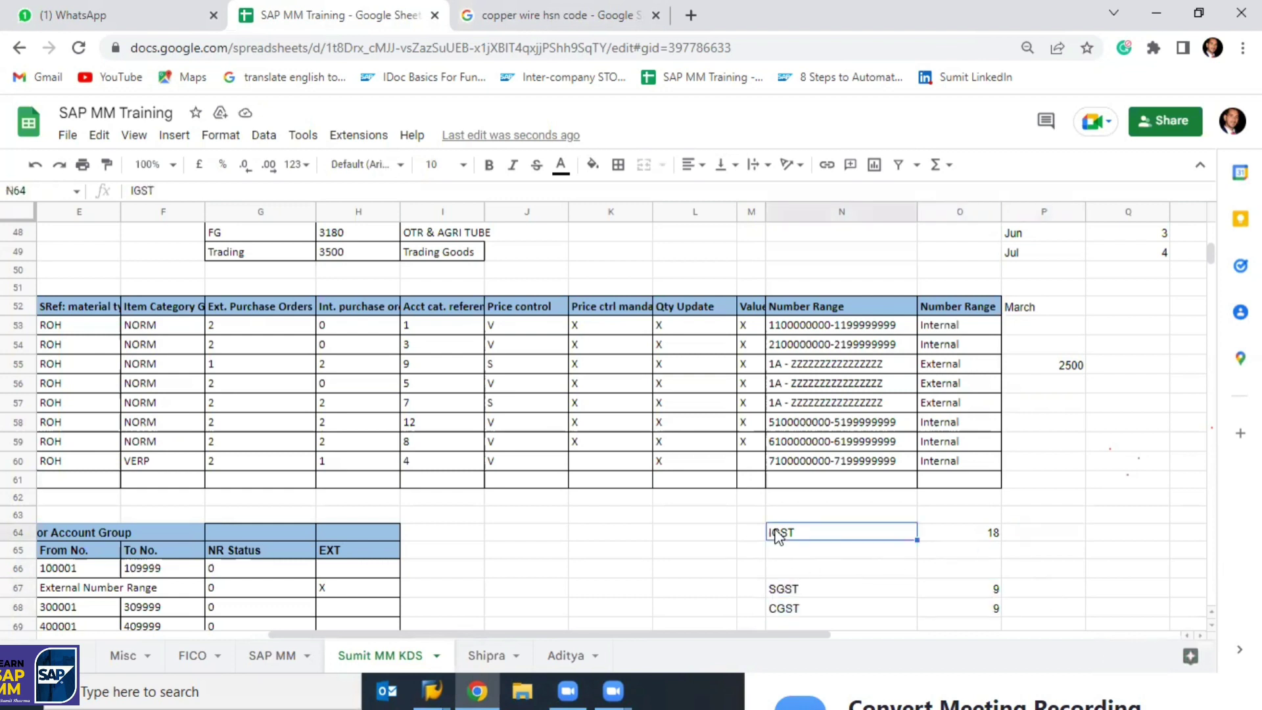
key("shift+Right")
key("ctrl+c")
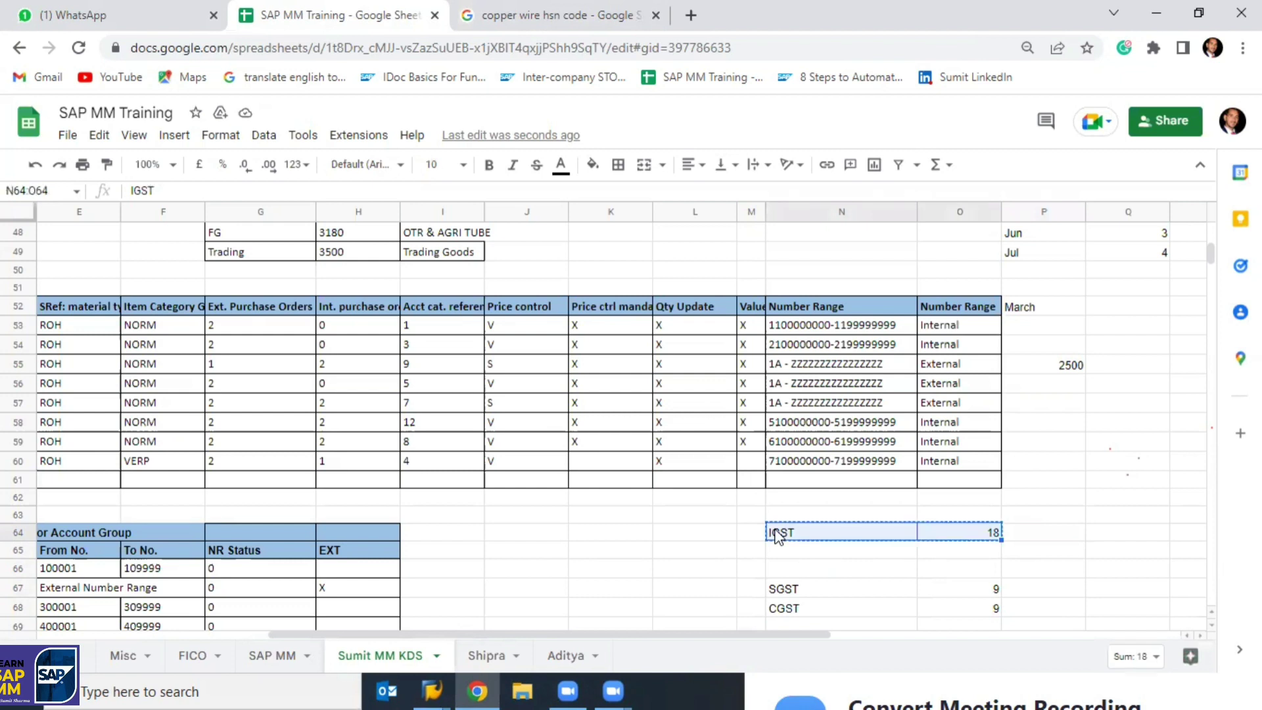
key("Down")
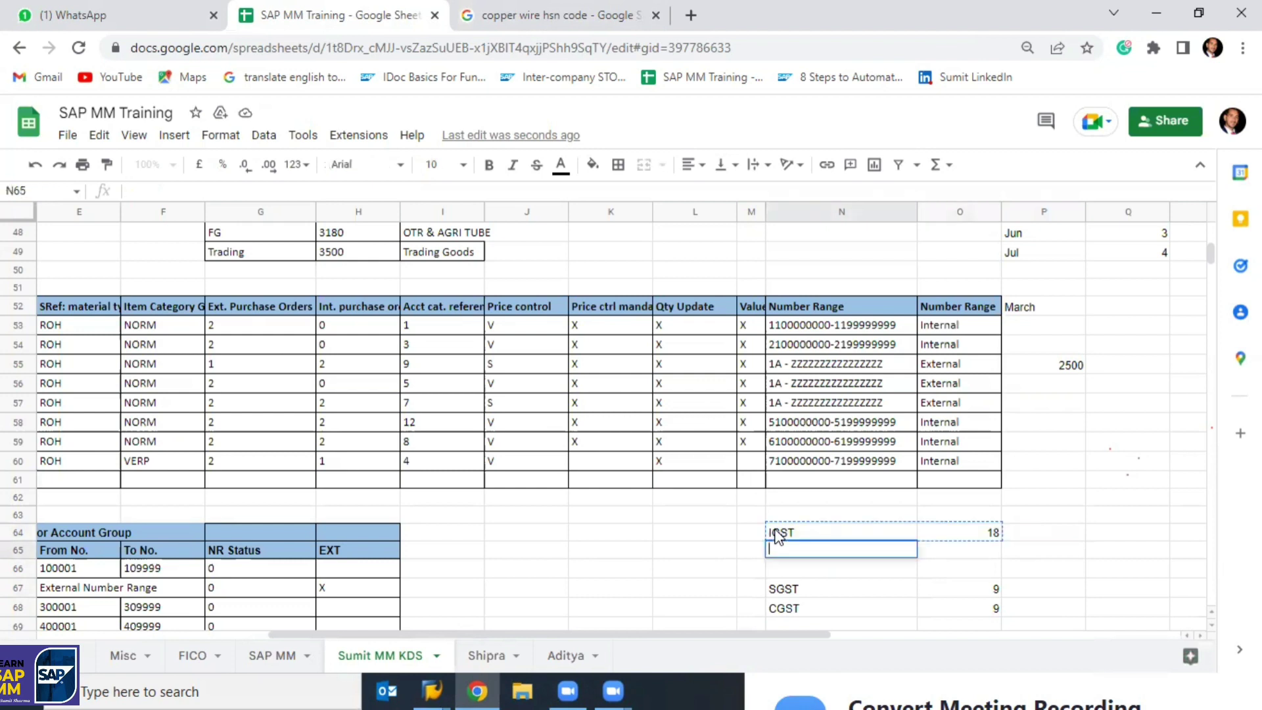
key("ctrl+v")
key("BackSpace")
key("BackSpace")
key("Return")
key("Up")
key("Up")
key("Delete")
Clear the IGST rate from O64 and enter 18 in O65.
key("Right")
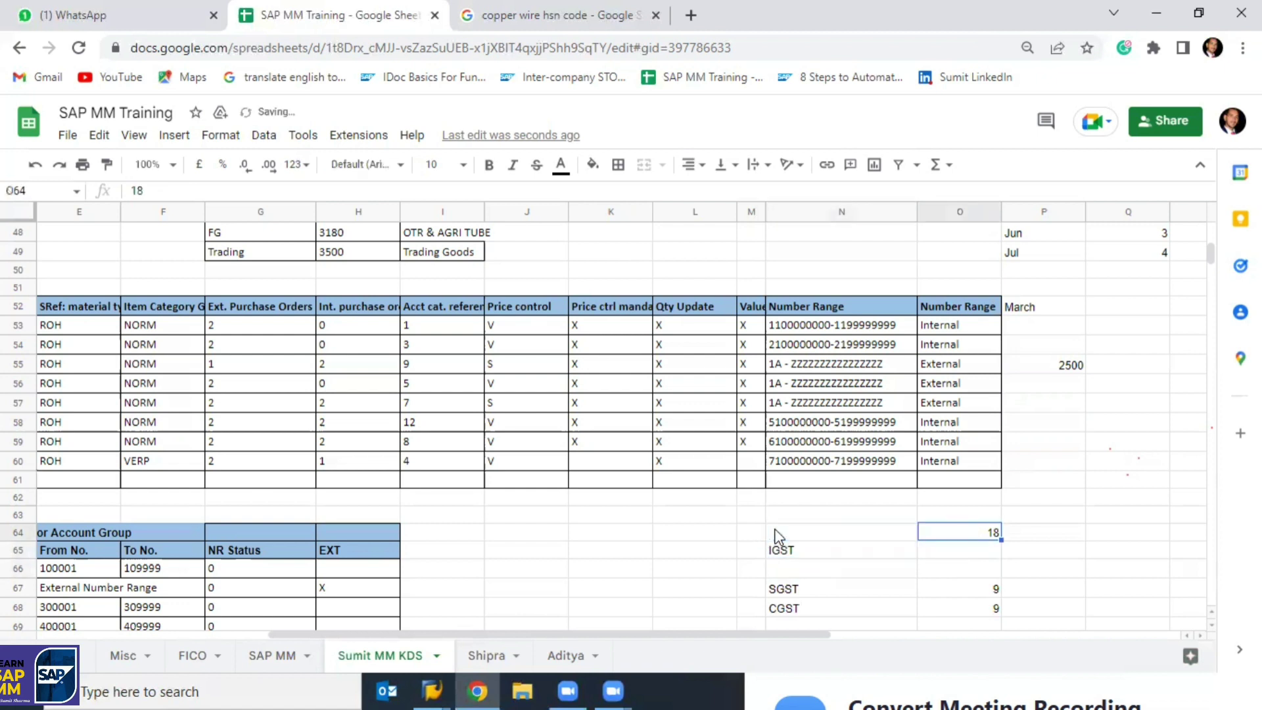
key("Delete")
key("Down")
type("18")
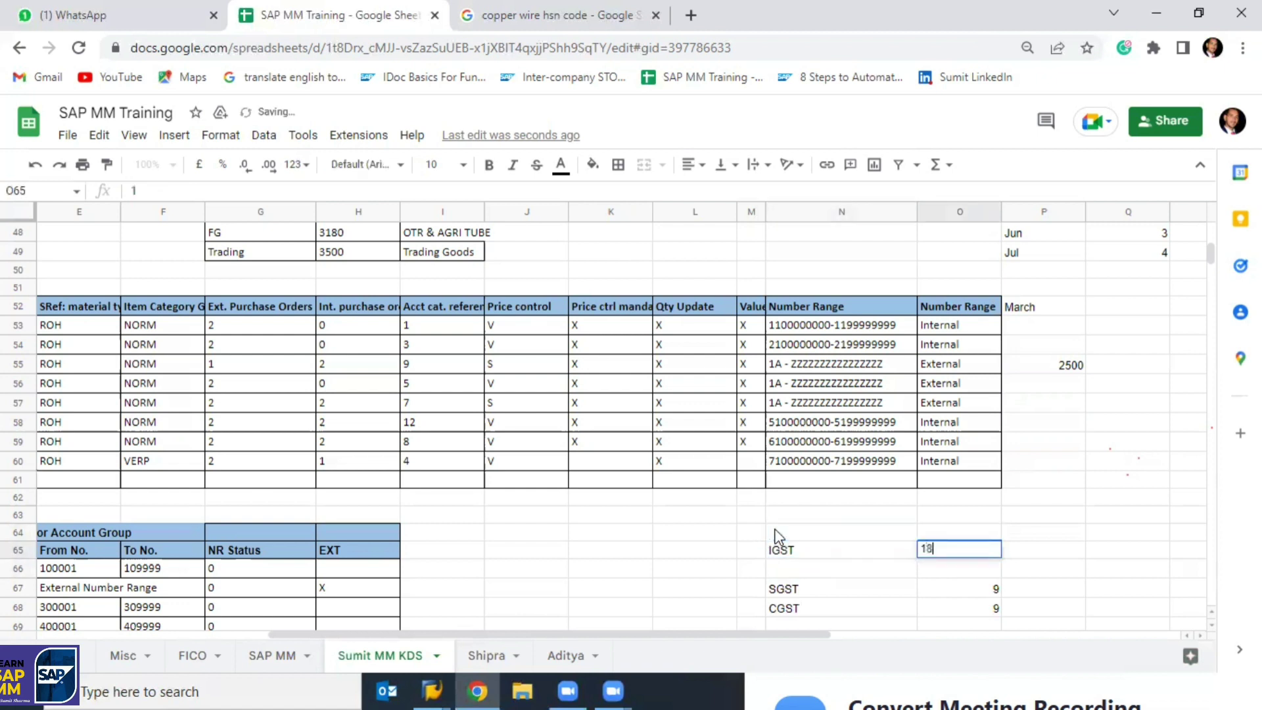
key("Return")
Review the IGST row against the SGST and CGST rows and their rates in the spreadsheet.
left_click_drag(774, 555, 1008, 556)
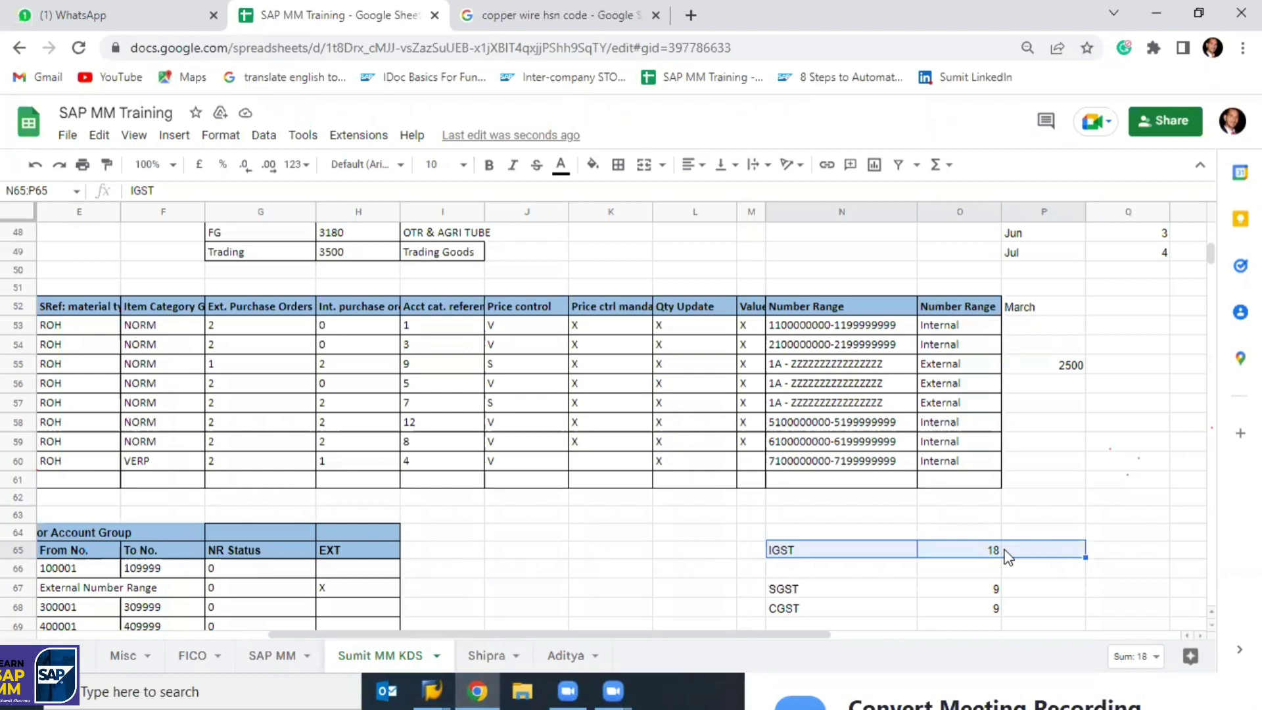
left_click(783, 592)
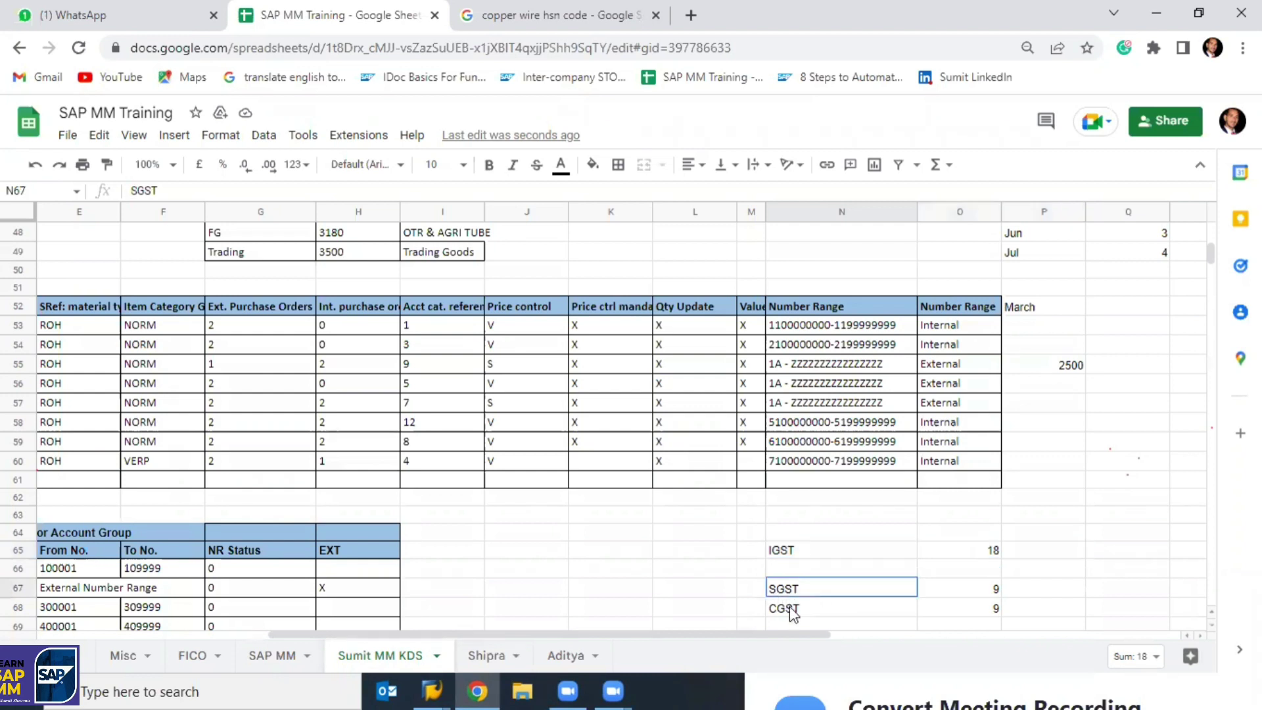
left_click_drag(790, 612, 942, 611)
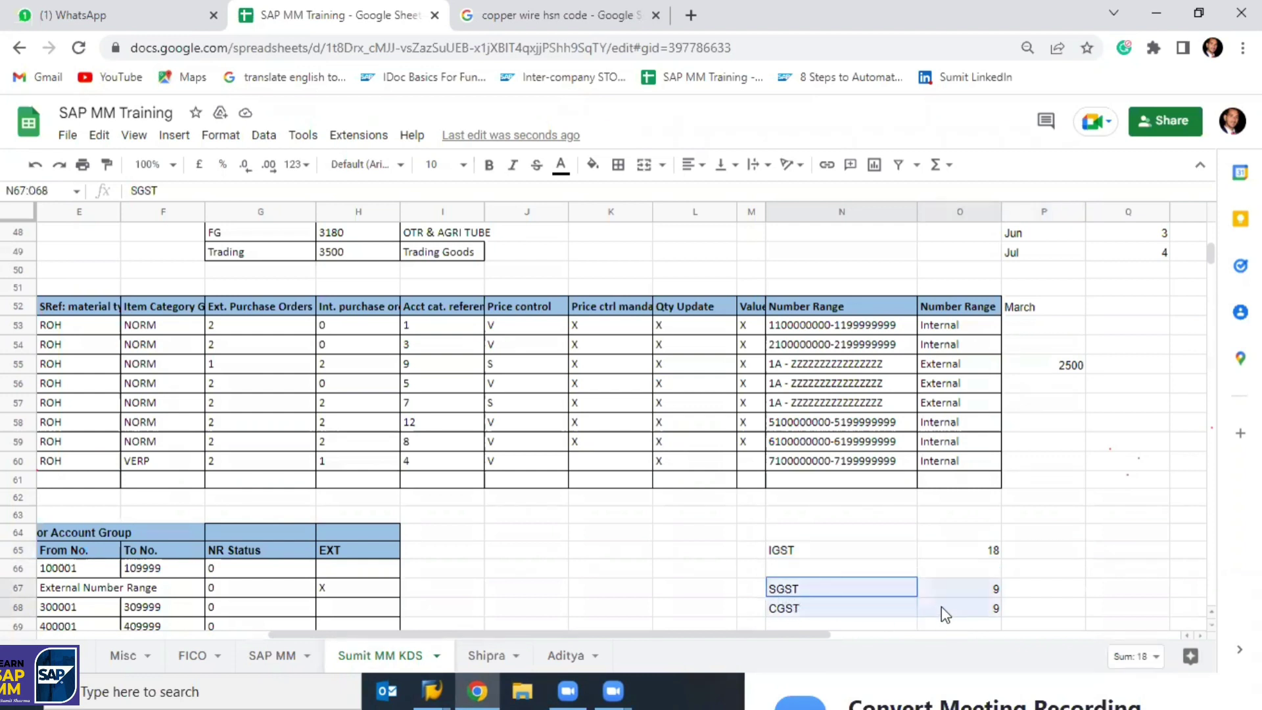
left_click(969, 585)
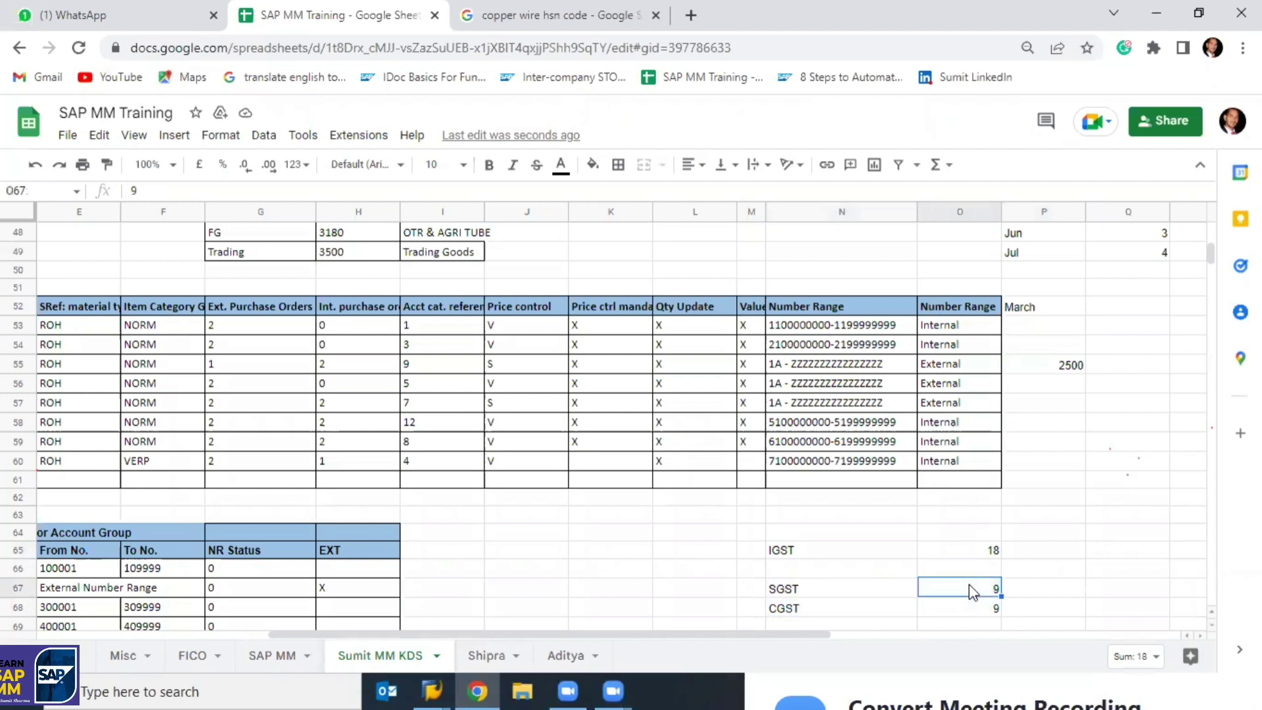
left_click(931, 611)
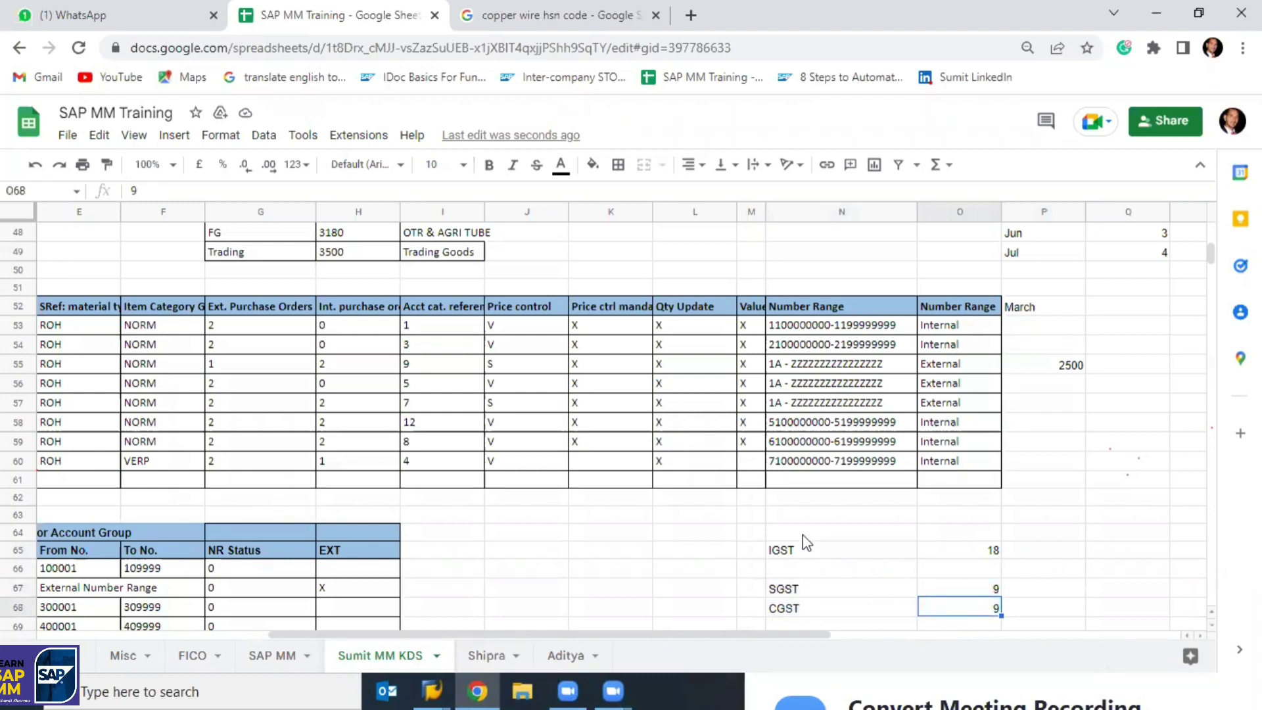
left_click_drag(756, 530, 808, 551)
left_click_drag(879, 610, 969, 614)
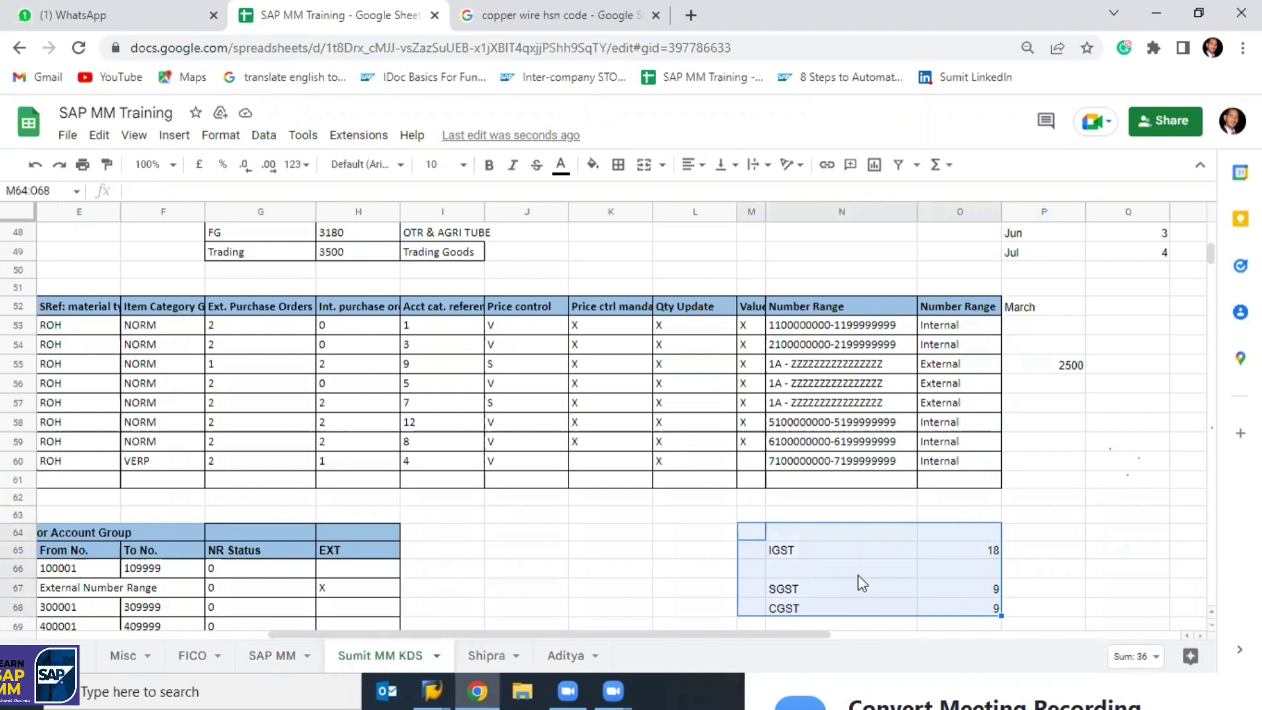
Return to SAP and replace the Wire material's control code with 1000.01 from the value list for country IN.
key("alt+Tab")
key("alt+Tab")
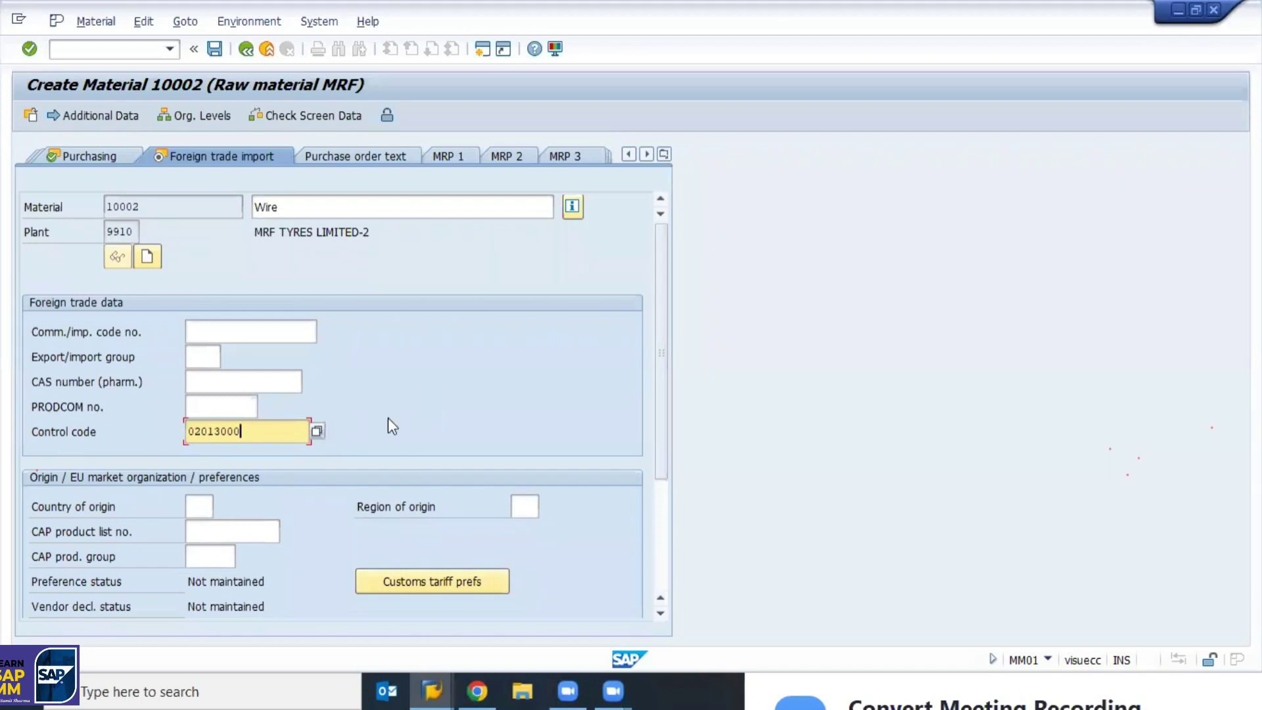
key("Return")
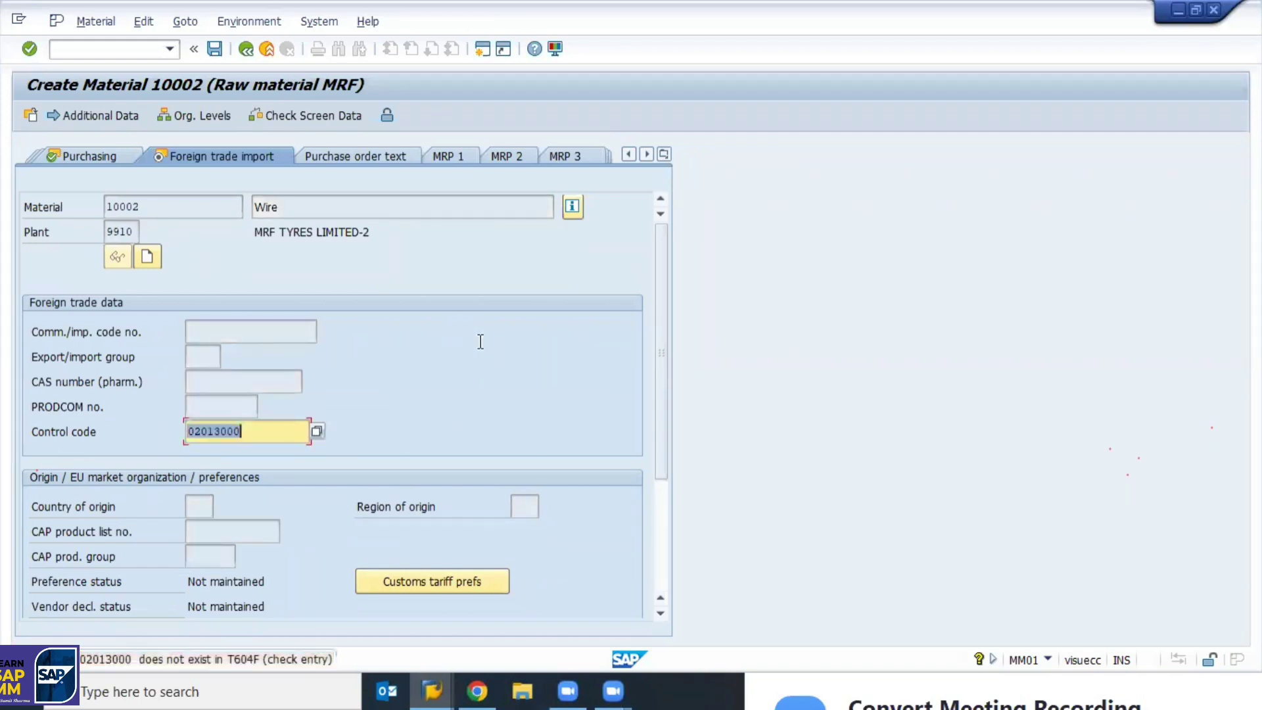
key("BackSpace")
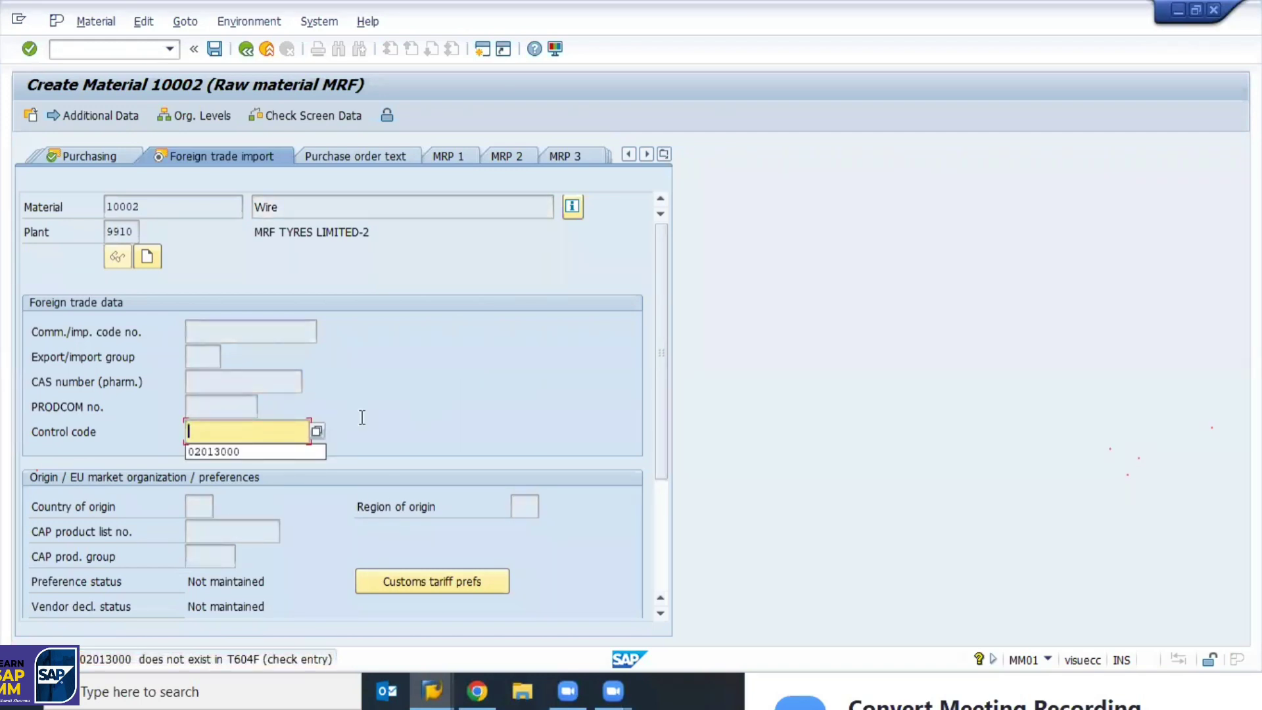
key("Escape")
key("F4")
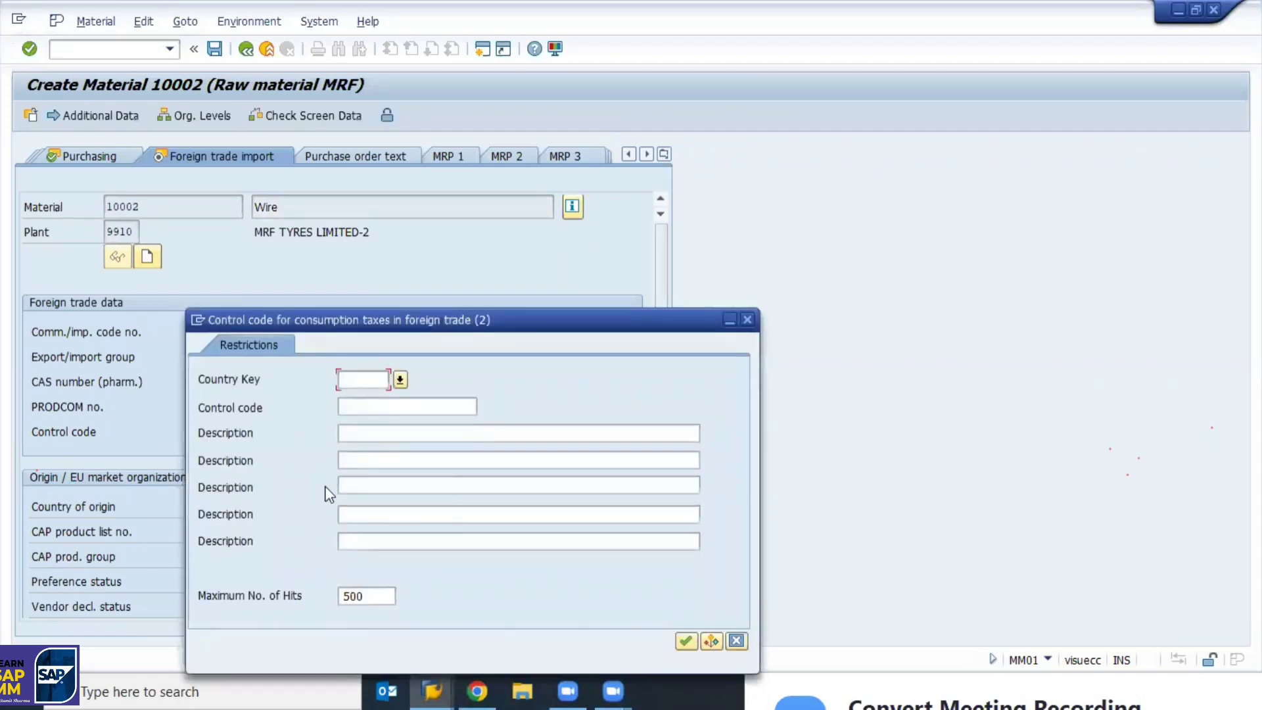
type("IN")
key("Return")
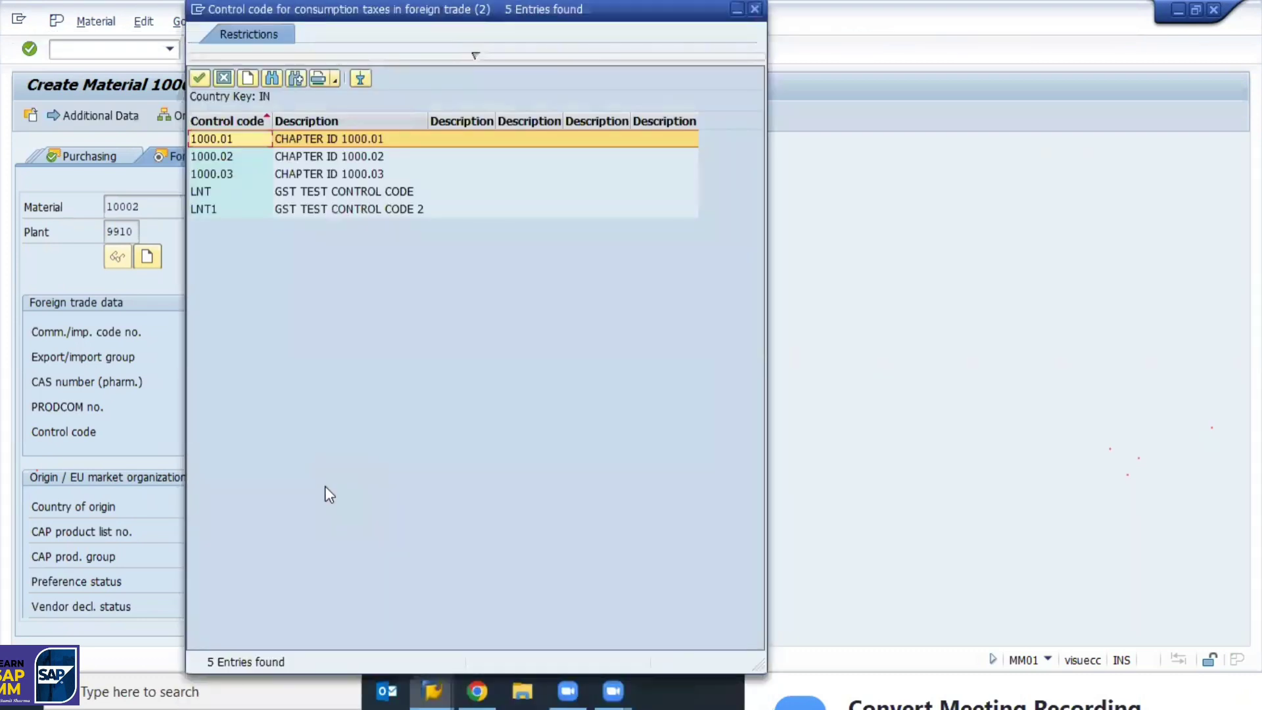
key("Return")
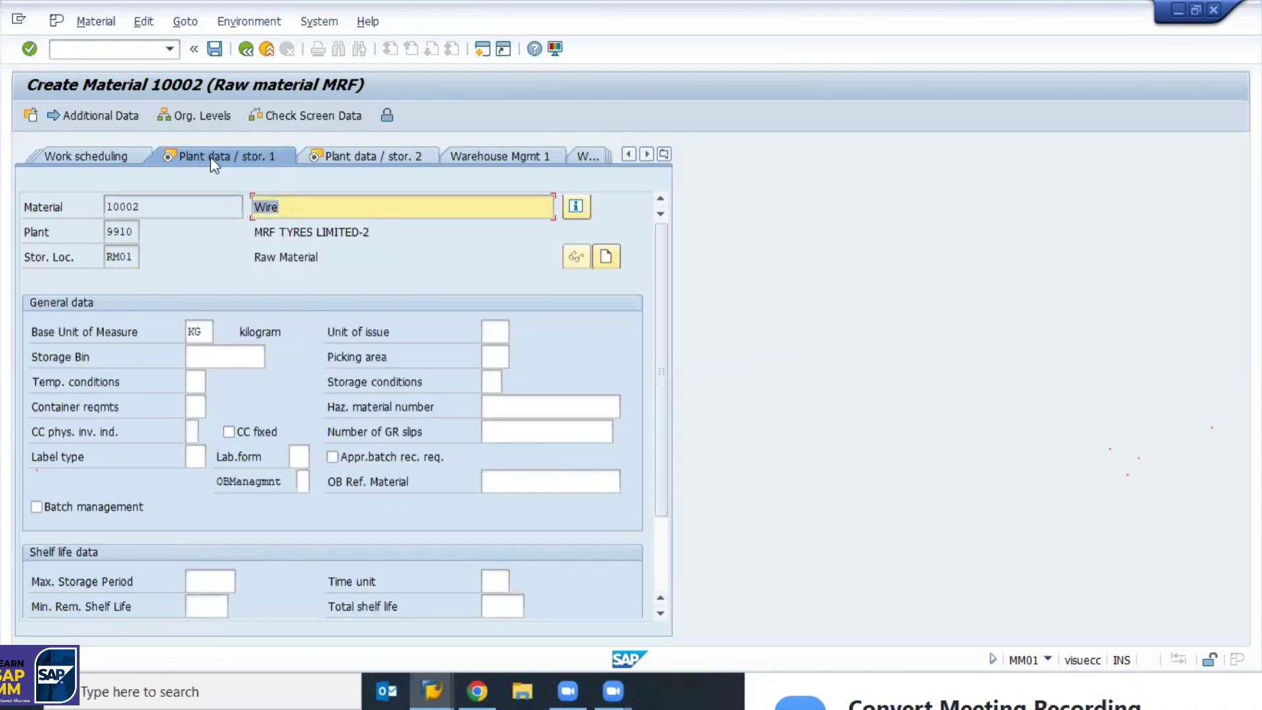
Examine the plant, storage location, unit of issue and shelf life fields in the Plant data / stor. 1 view.
left_click(116, 232)
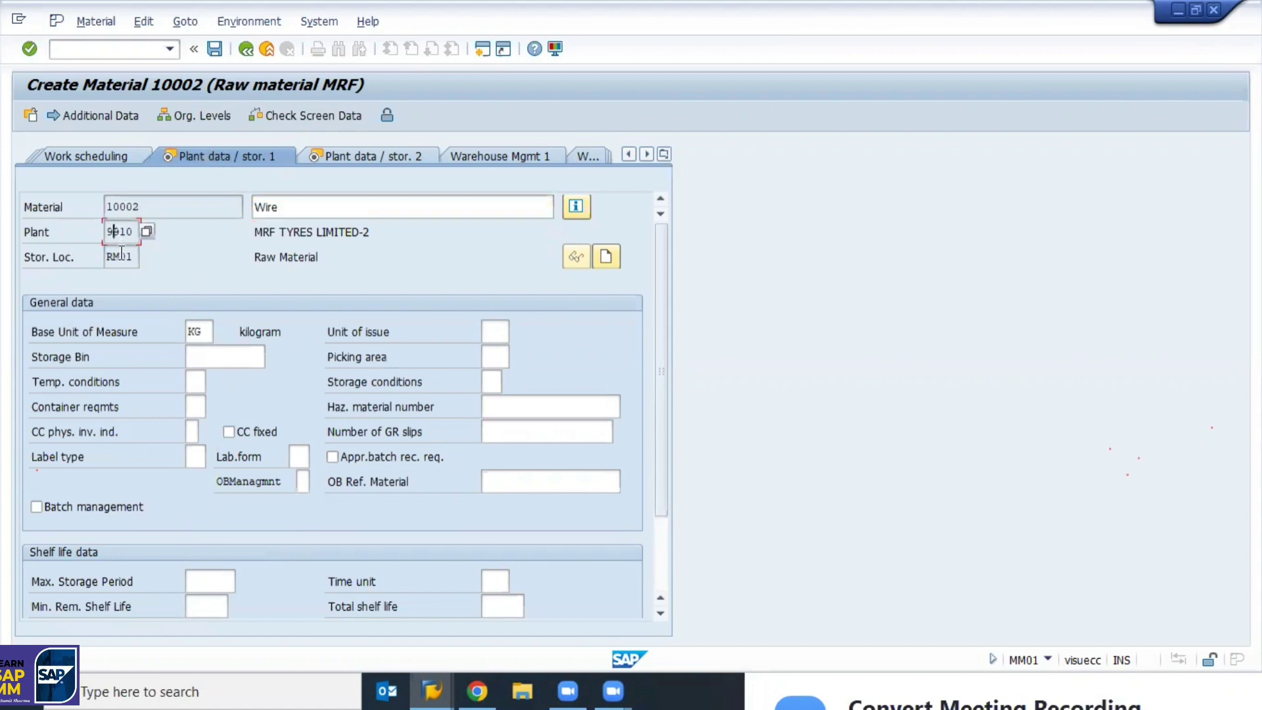
left_click(119, 256)
left_click(501, 337)
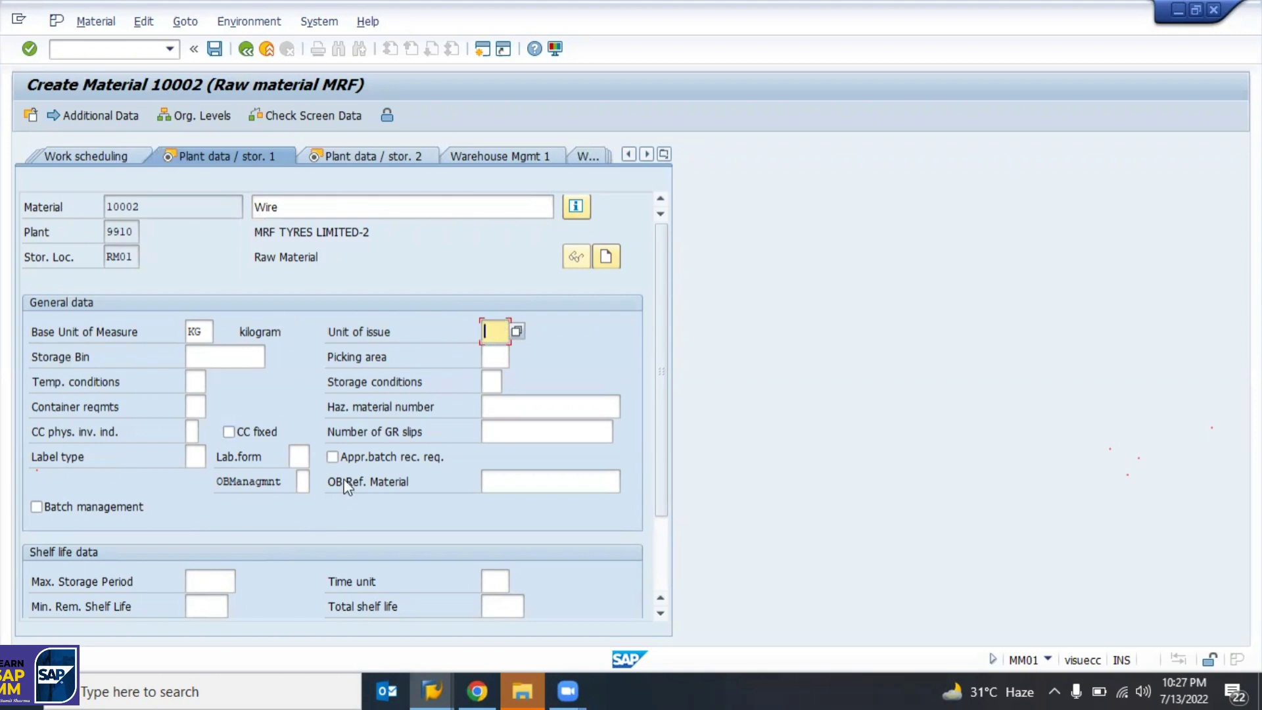
scroll(349, 451, "down", 3)
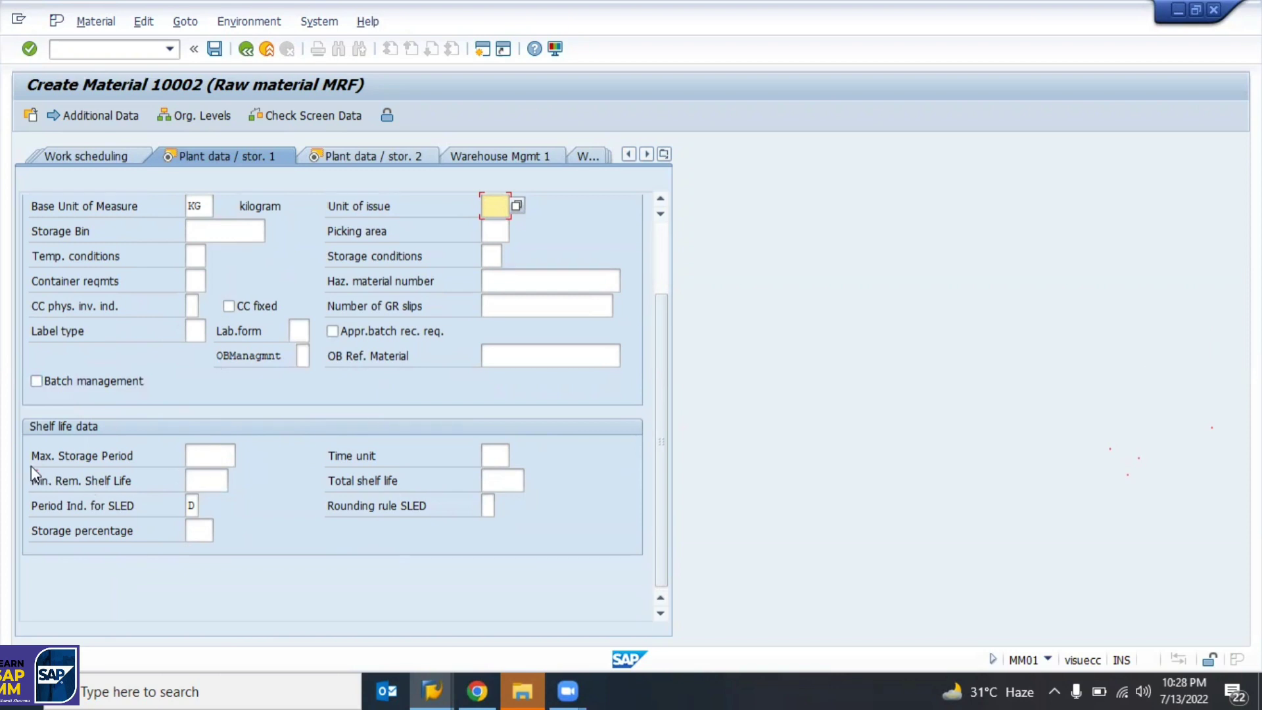
left_click(199, 478)
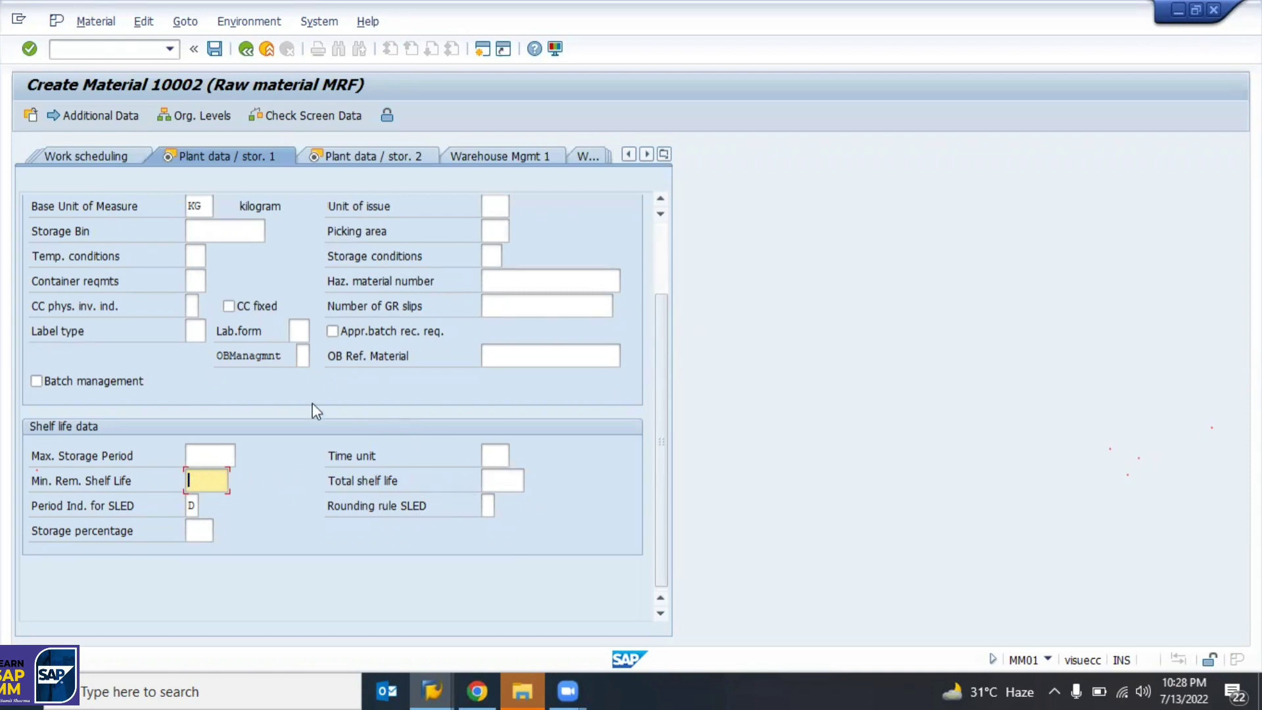
scroll(306, 399, "up", 3)
Continue to the Plant data / stor. 2 view and examine the serial number profile, gross weight and description fields.
key("Return")
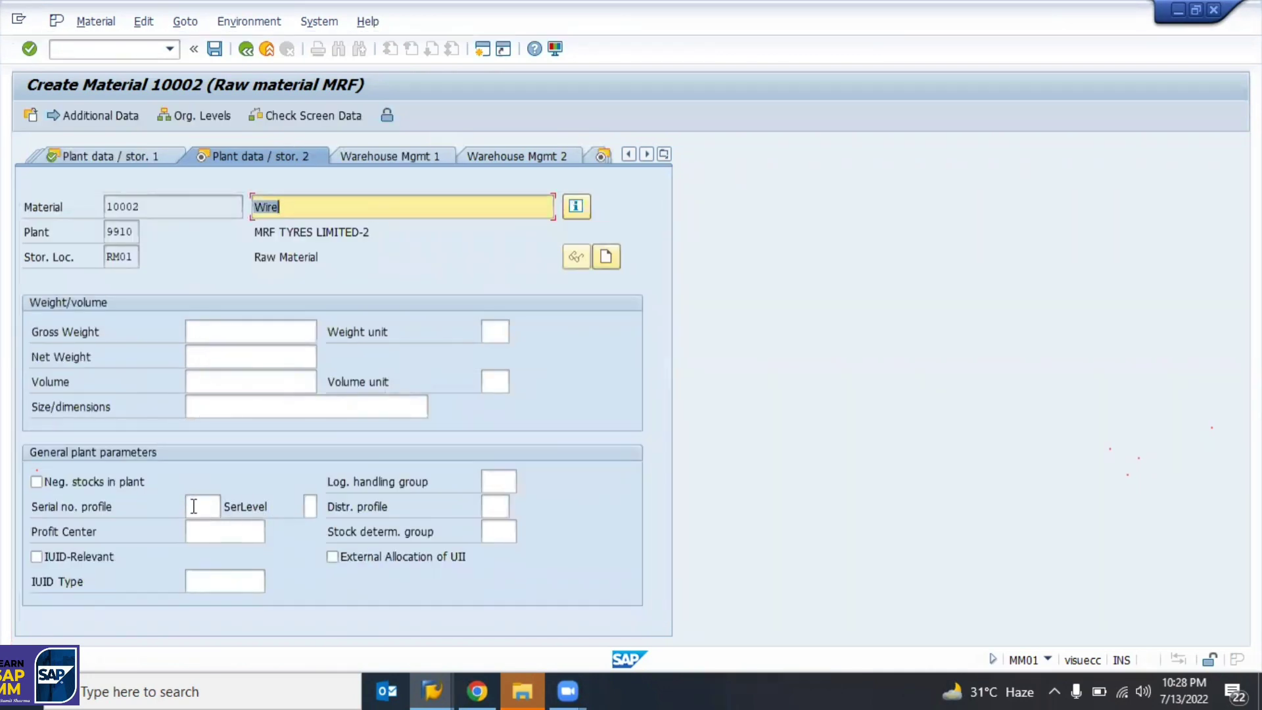
left_click(194, 506)
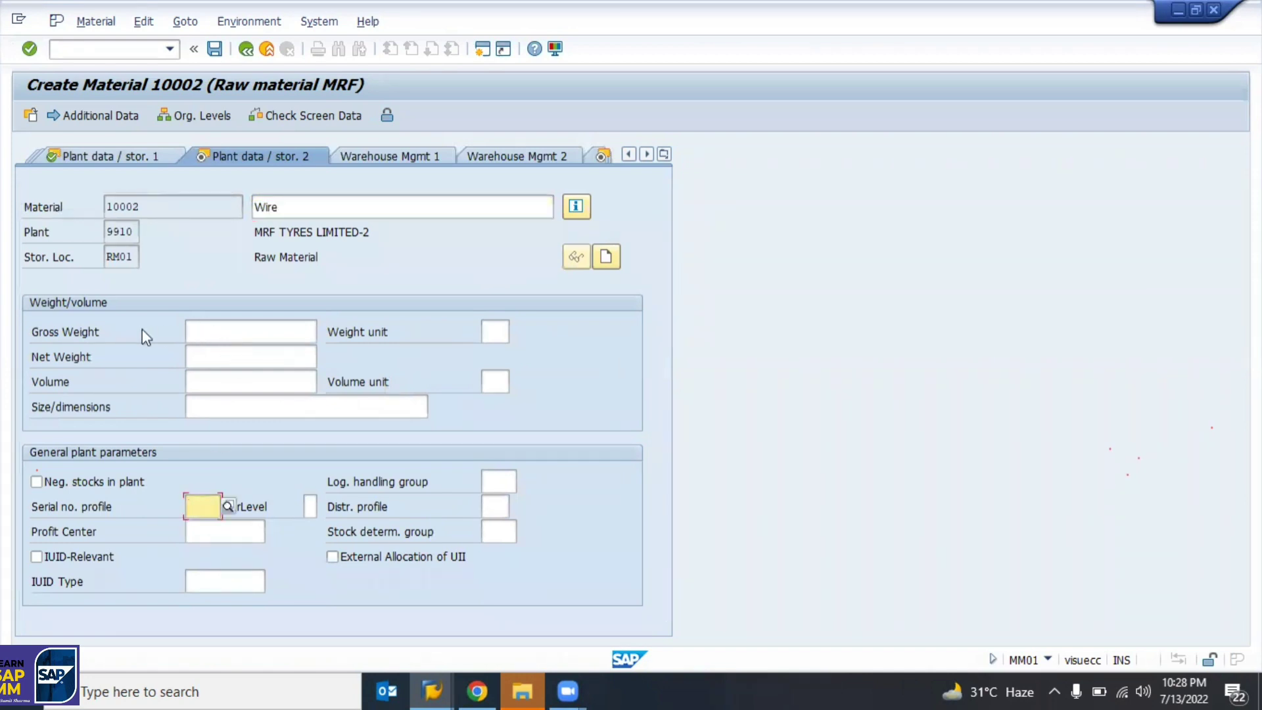
left_click(224, 329)
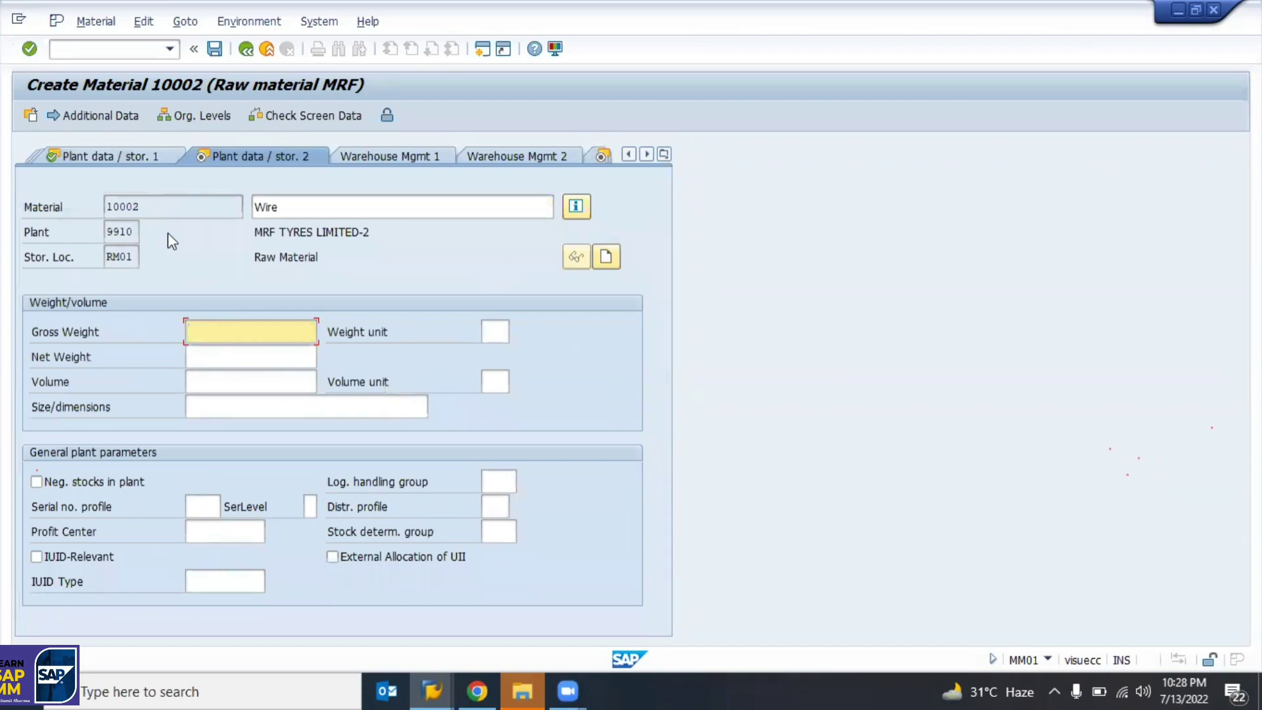
left_click(292, 207)
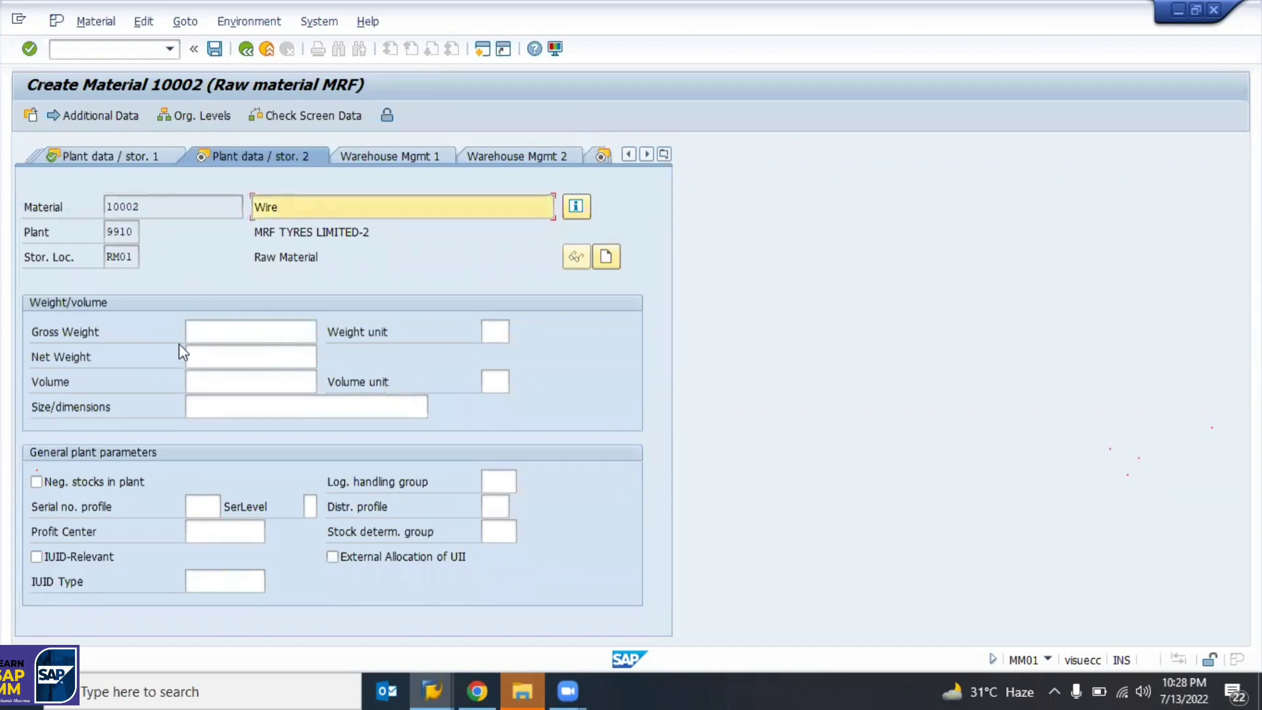
Examine the gross weight, net weight, serial number profile and profit center fields in the Plant data / stor. 2 view.
left_click(217, 329)
left_click(208, 353)
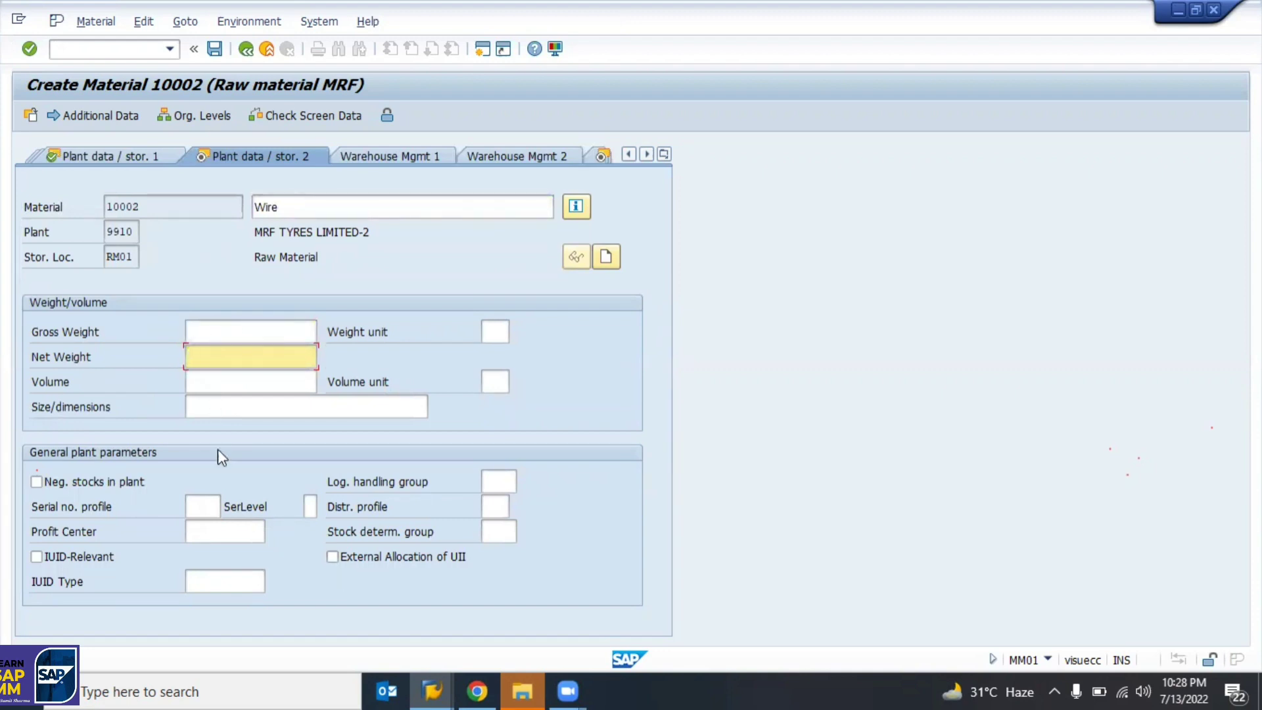
left_click(209, 510)
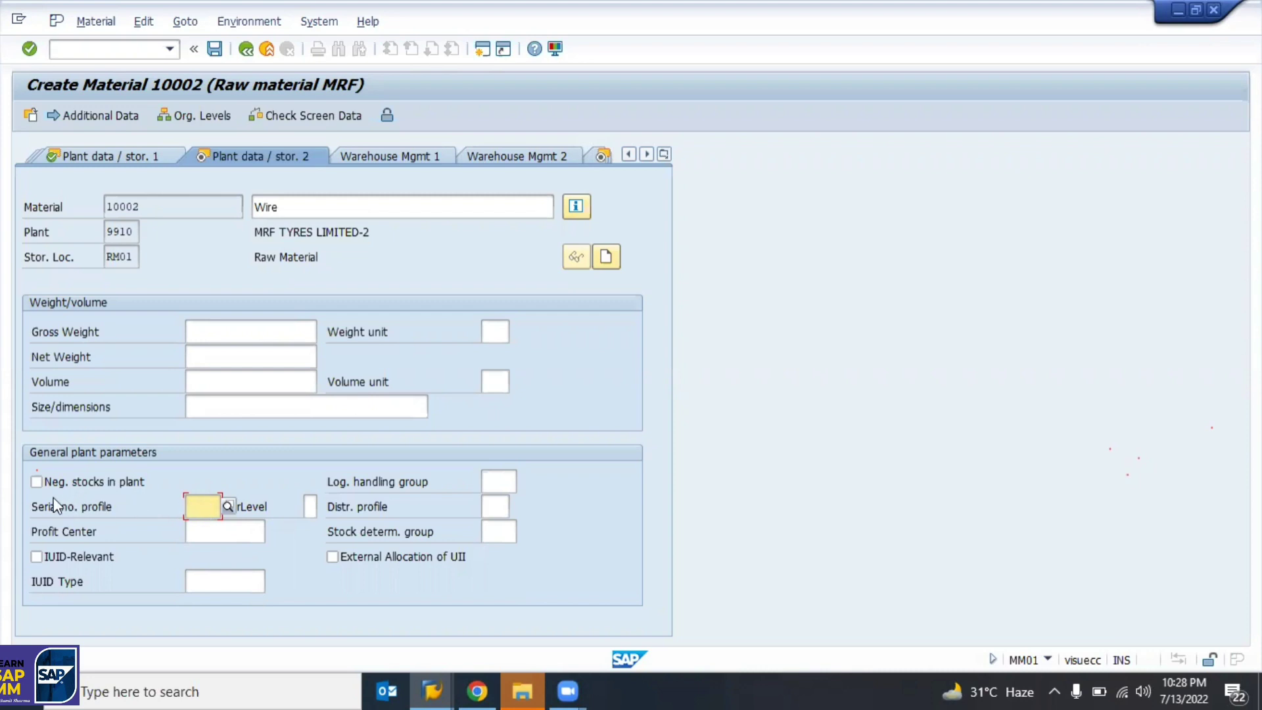
left_click_drag(26, 512, 194, 507)
left_click(203, 530)
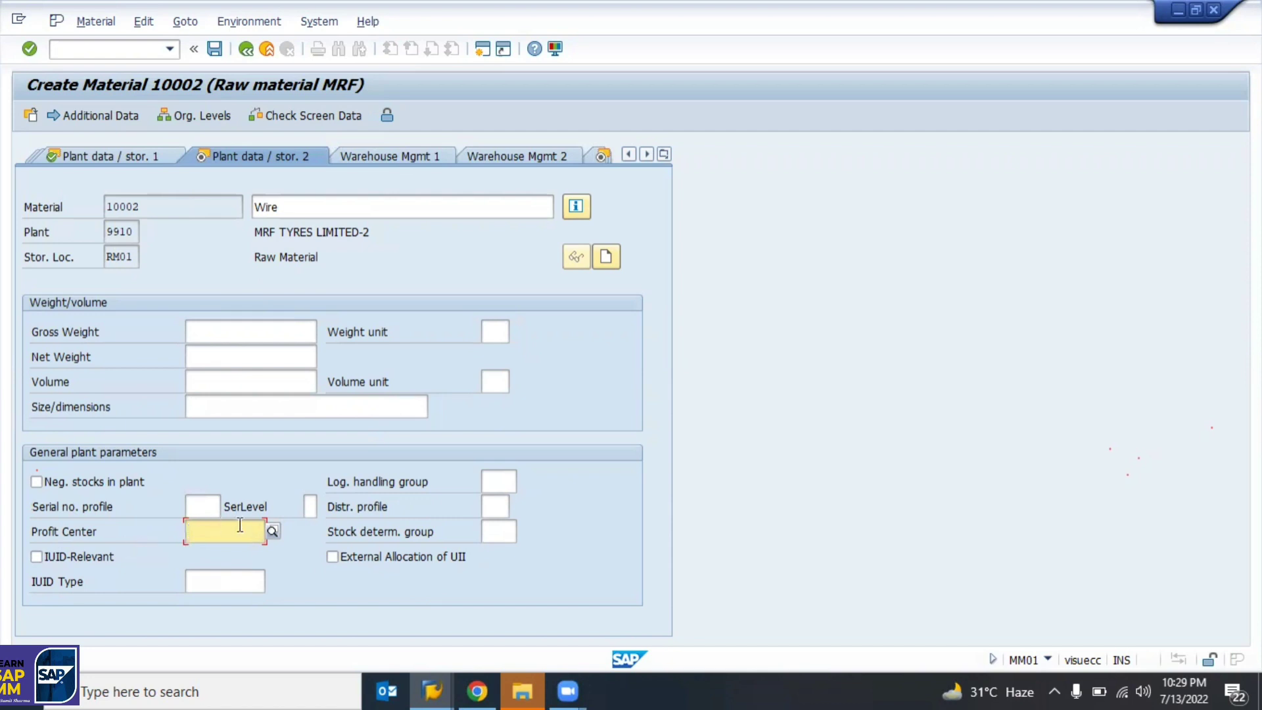
left_click(121, 536)
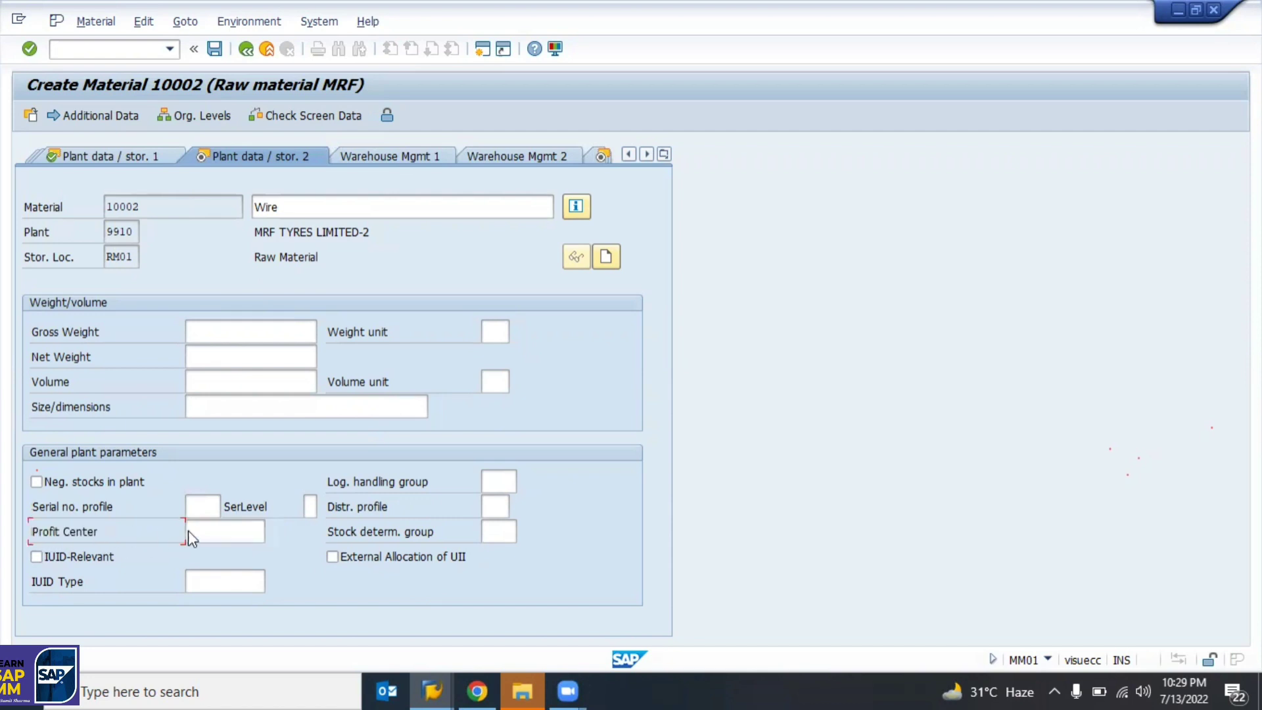
left_click(224, 531)
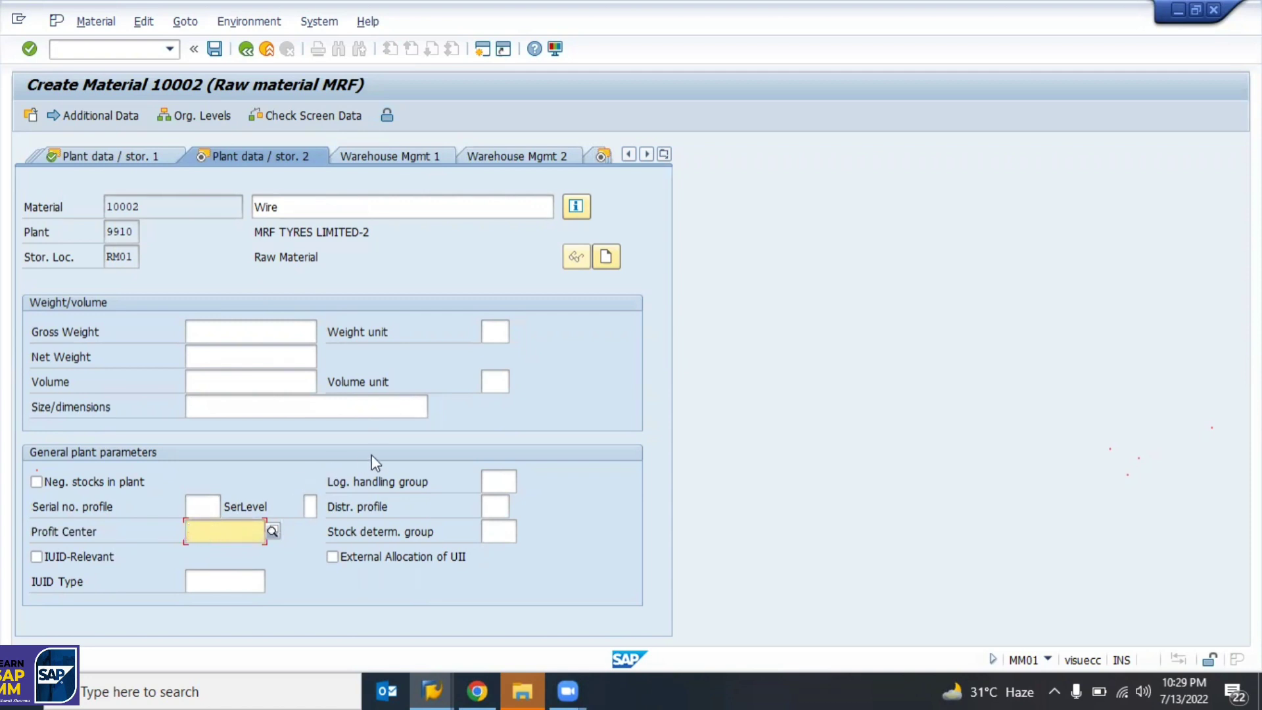
Continue to the Quality management view and add inspection type 01, Goods Receipt Inspection for Order, to the inspection setup as active.
key("Return")
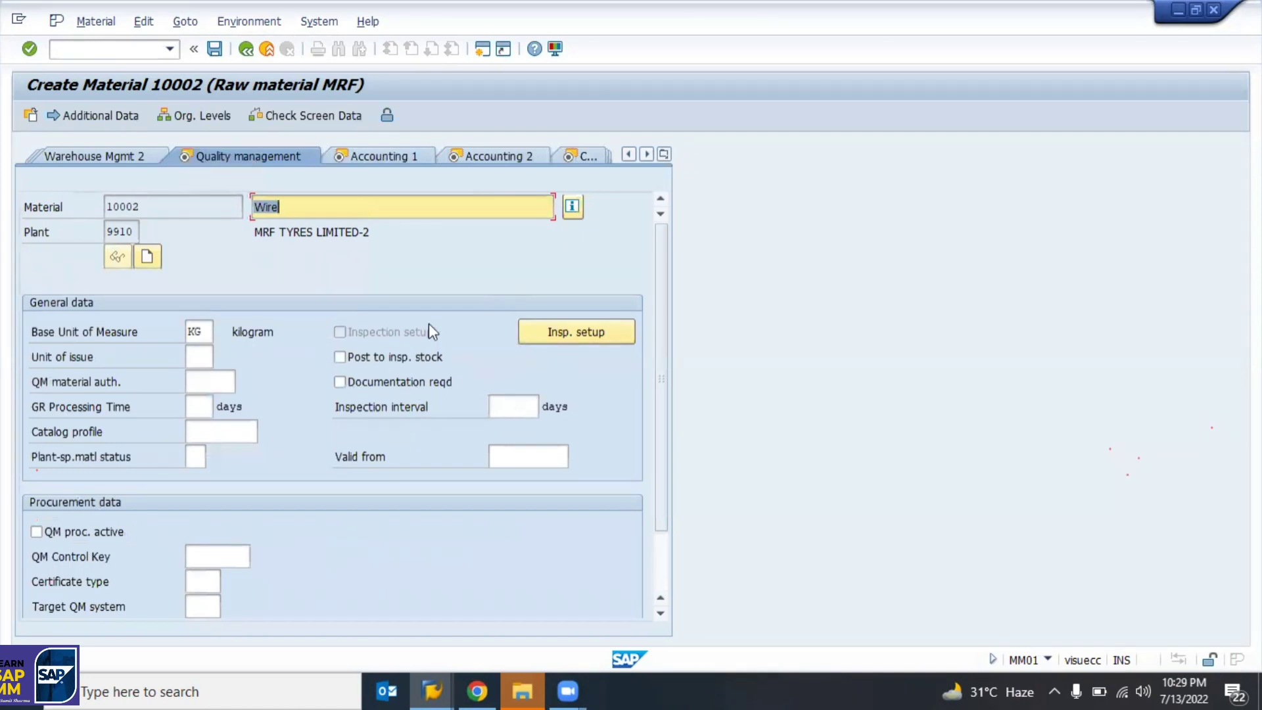
left_click(568, 333)
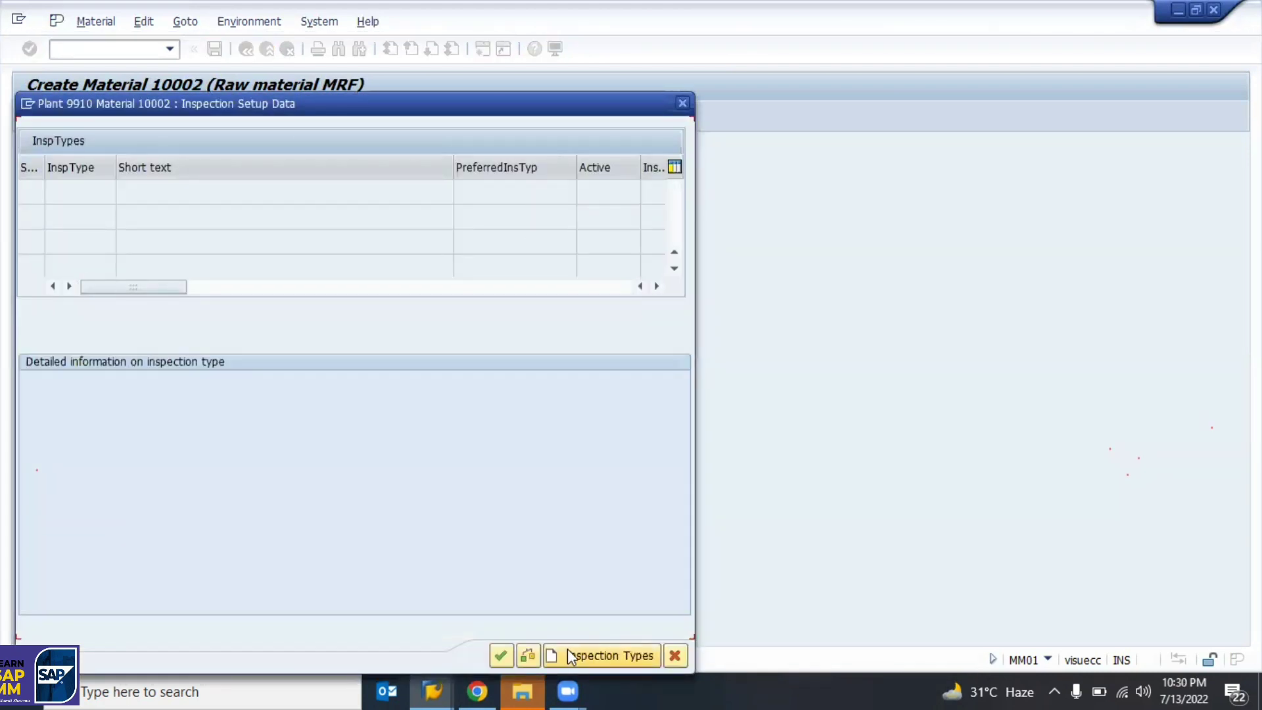
left_click(567, 651)
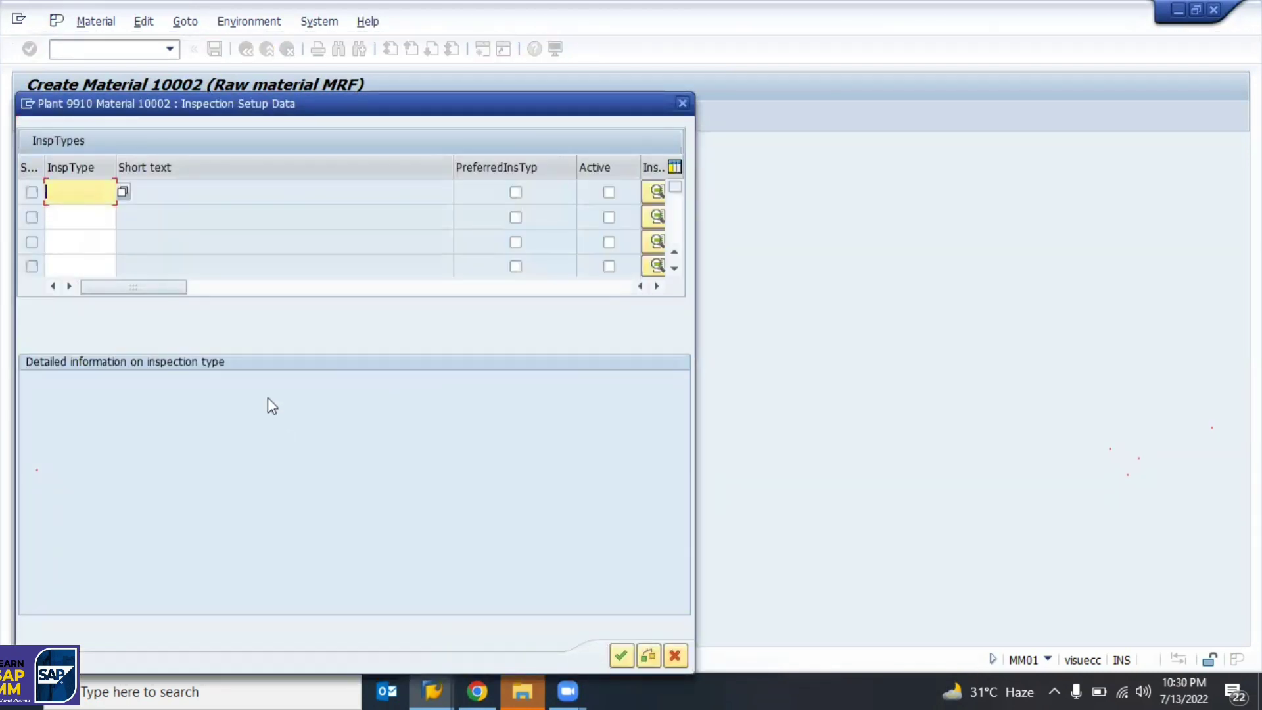
left_click(656, 286)
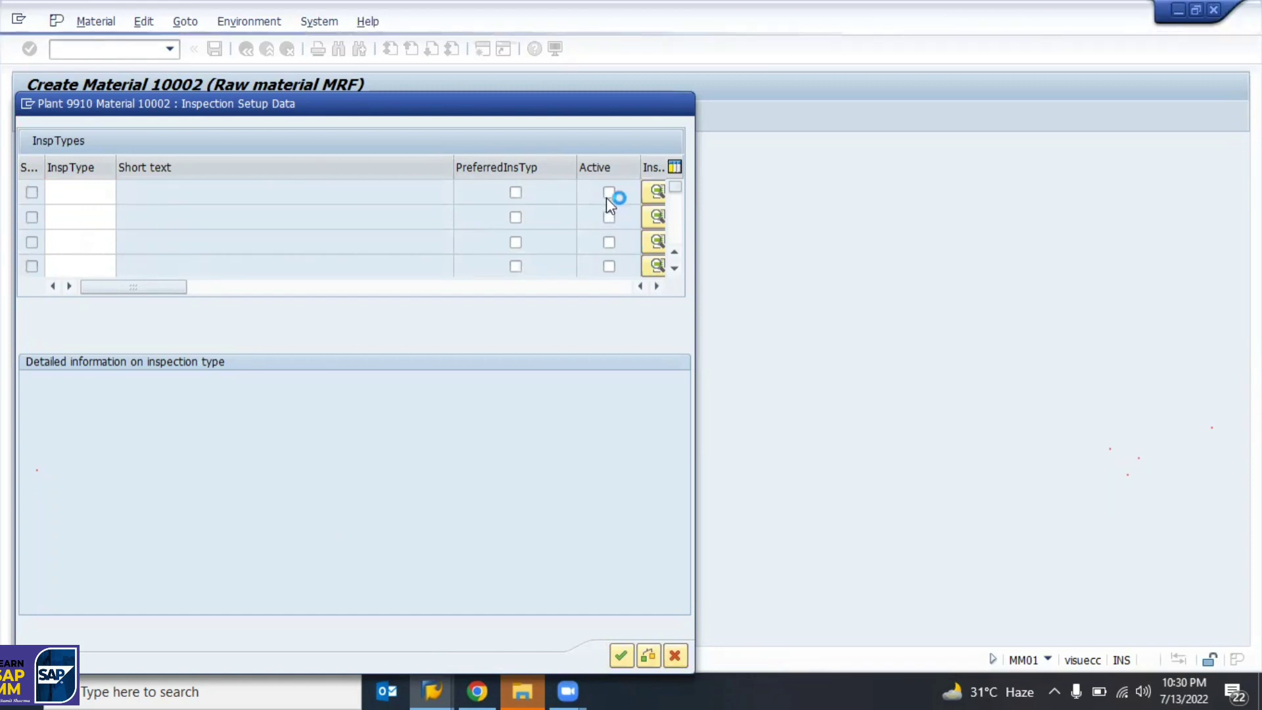
left_click(66, 193)
key("F4")
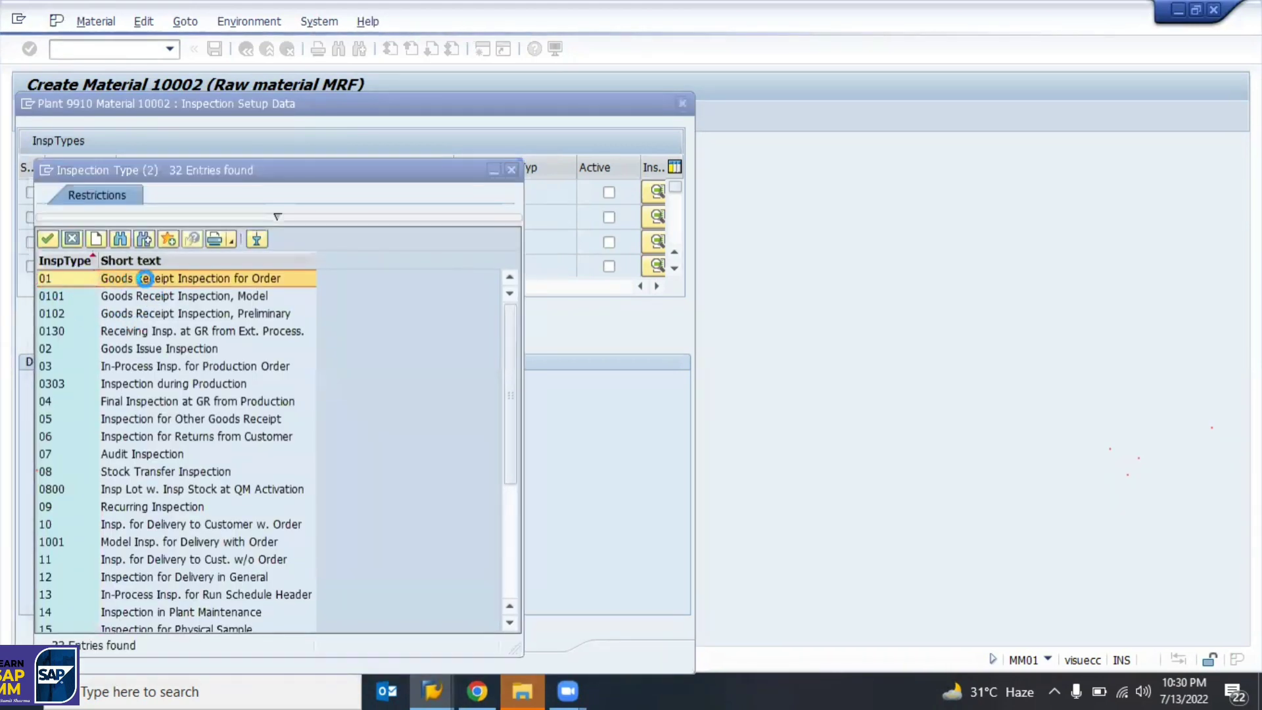
double_click(195, 282)
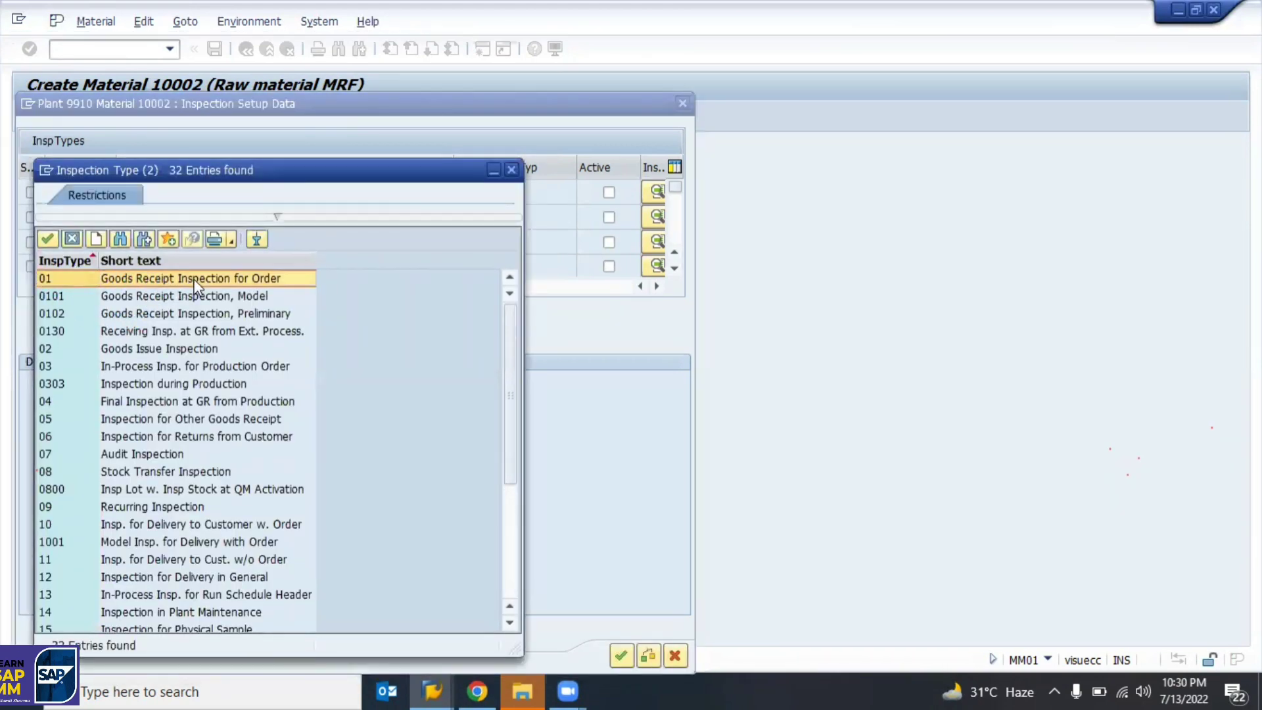
left_click(609, 193)
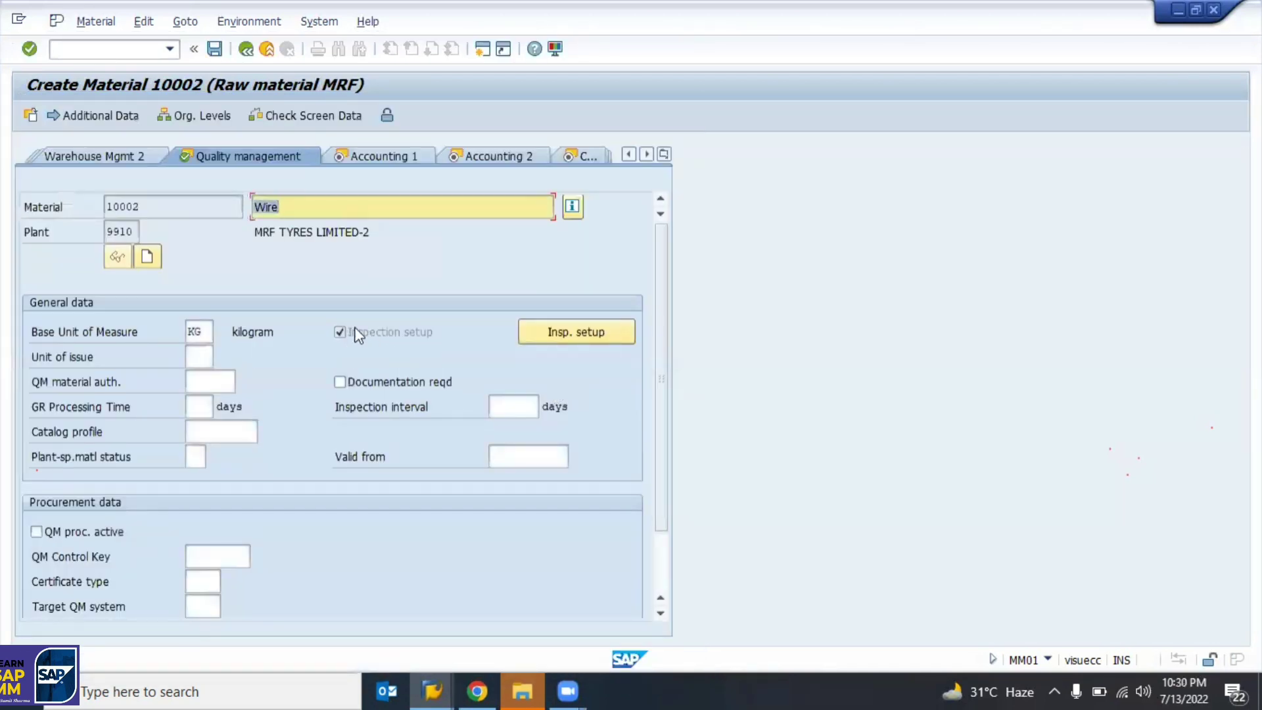
Review the inspection type 01 details and the remaining Quality management fields, and continue to the Accounting 1 view.
left_click(566, 332)
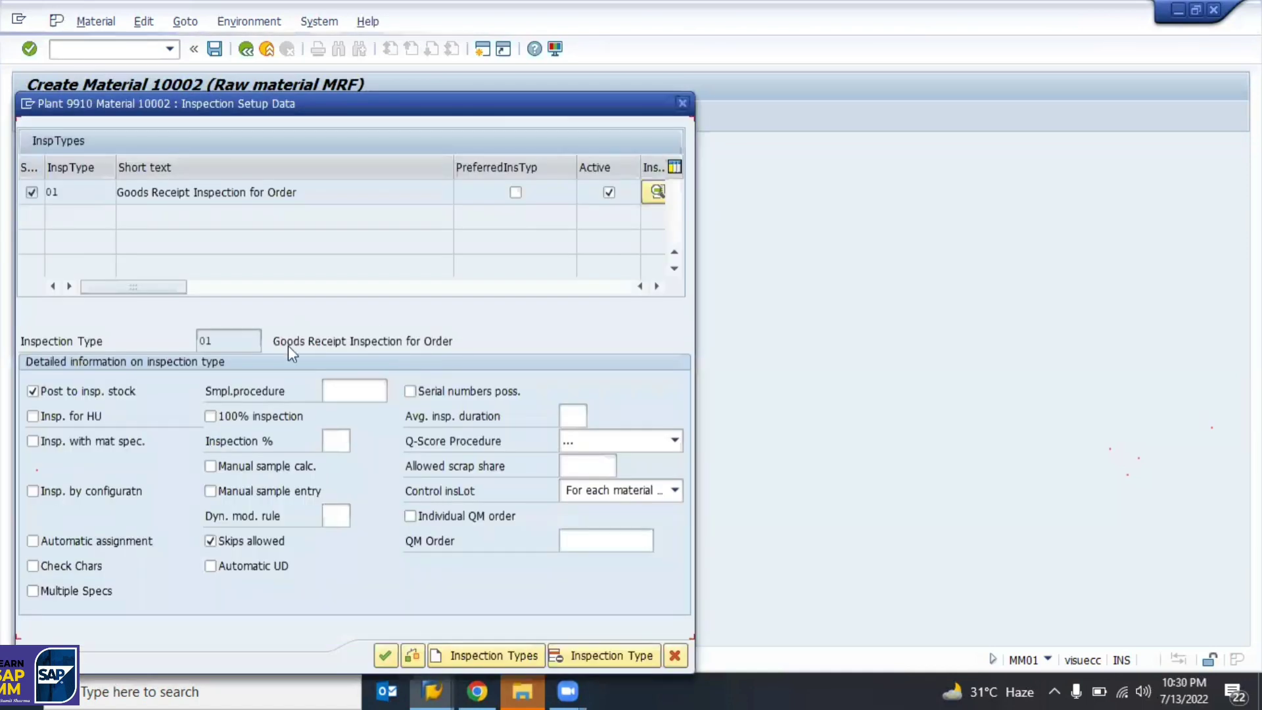
left_click(581, 658)
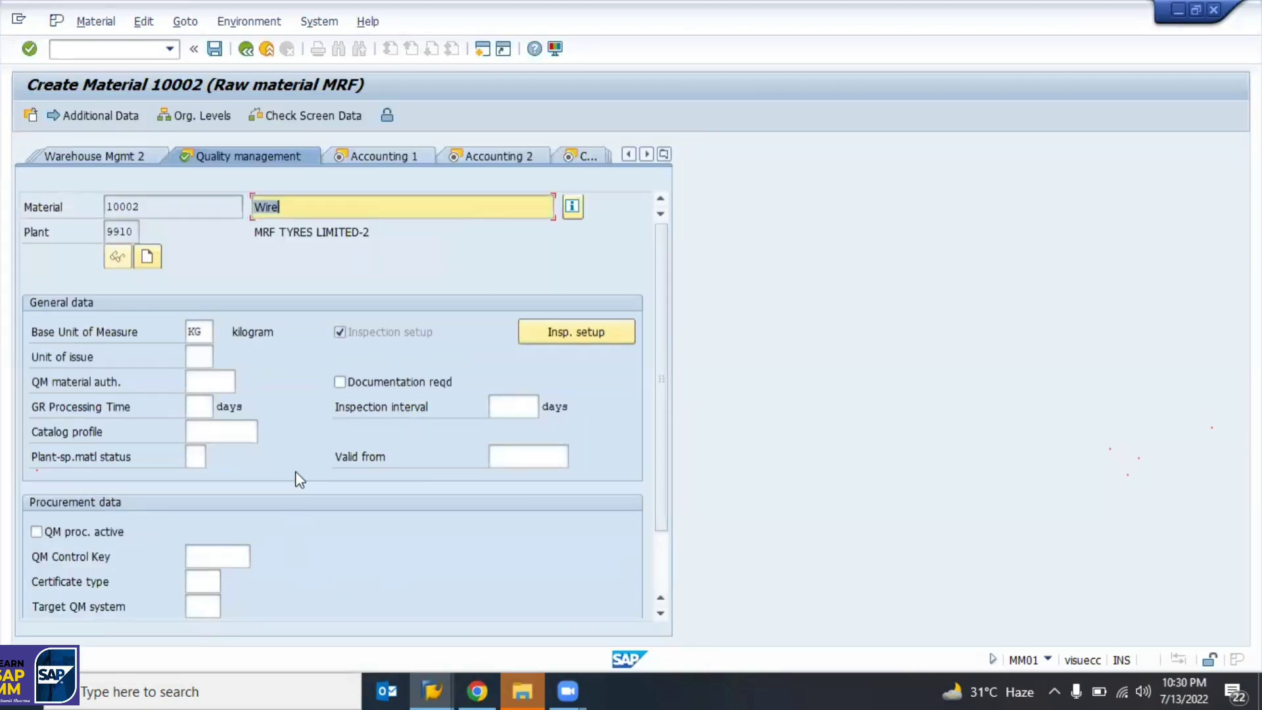
scroll(296, 474, "down", 2)
scroll(296, 474, "up", 2)
key("Return")
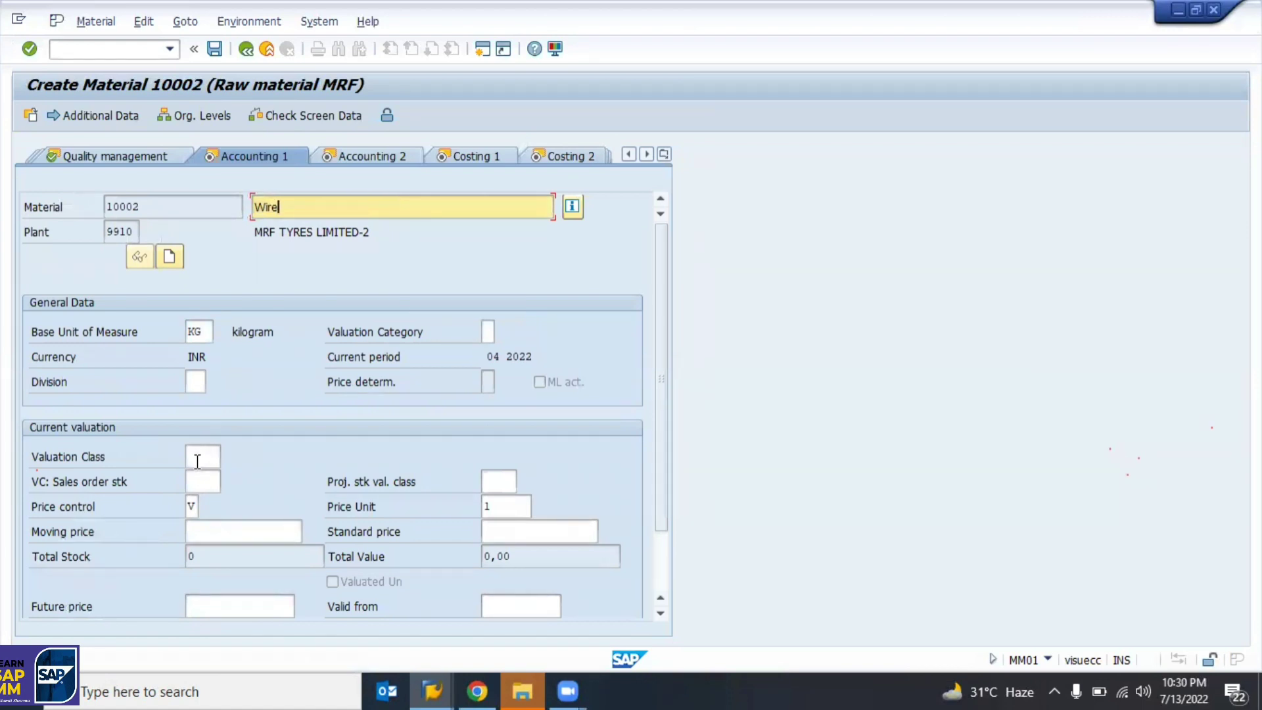
Check the account category reference in the details of material type 1100 and return to the Wire material.
left_click(478, 689)
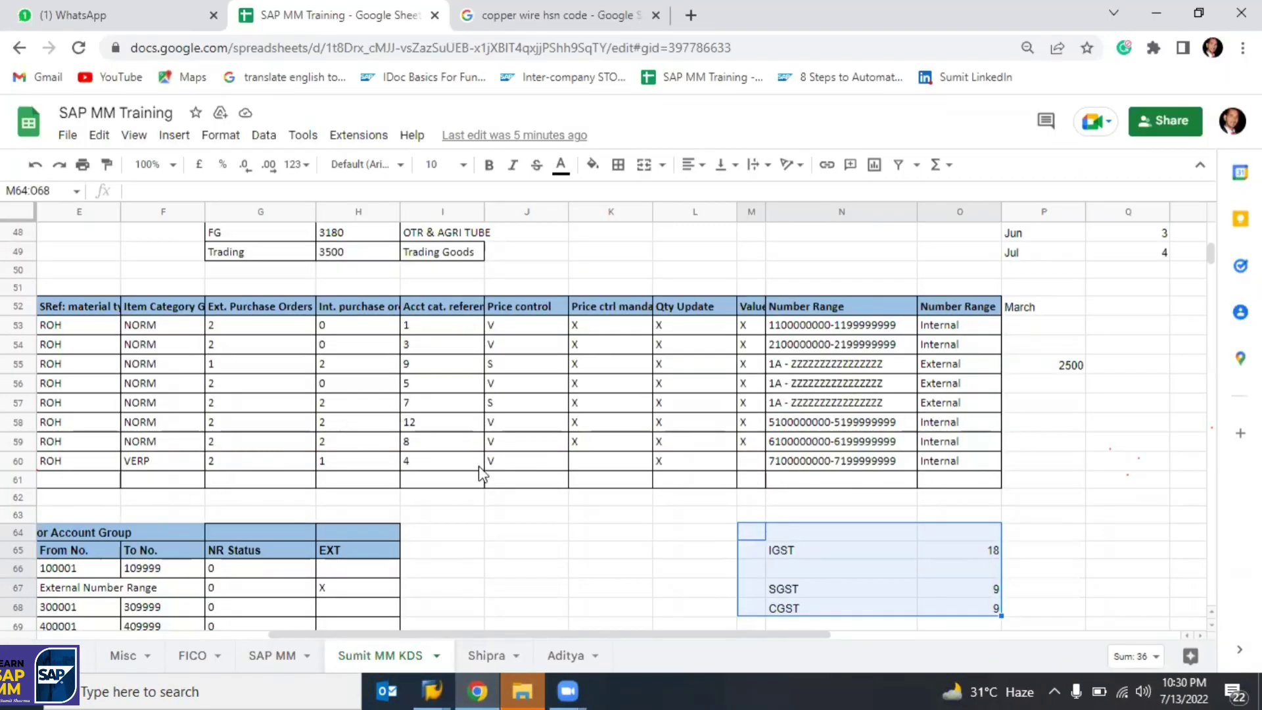
key("alt+Tab")
key("alt+Tab")
key("alt+Tab")
key("alt+Tab")
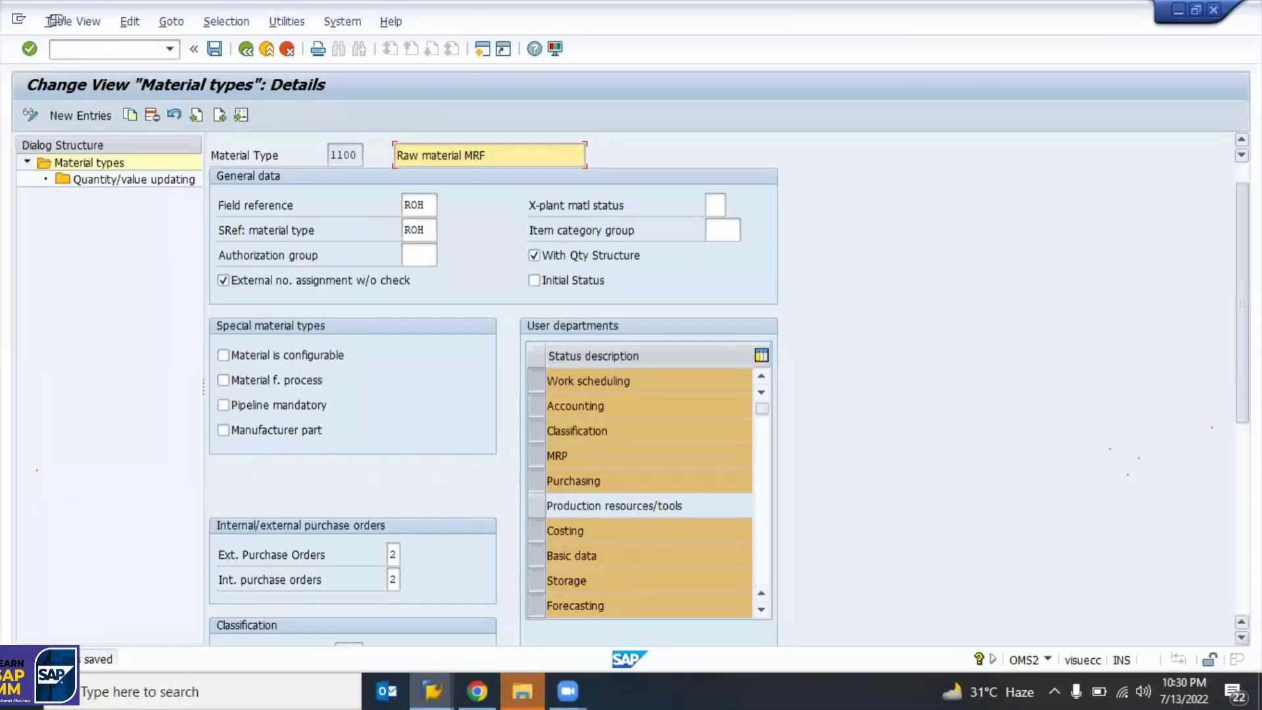
scroll(643, 440, "down", 5)
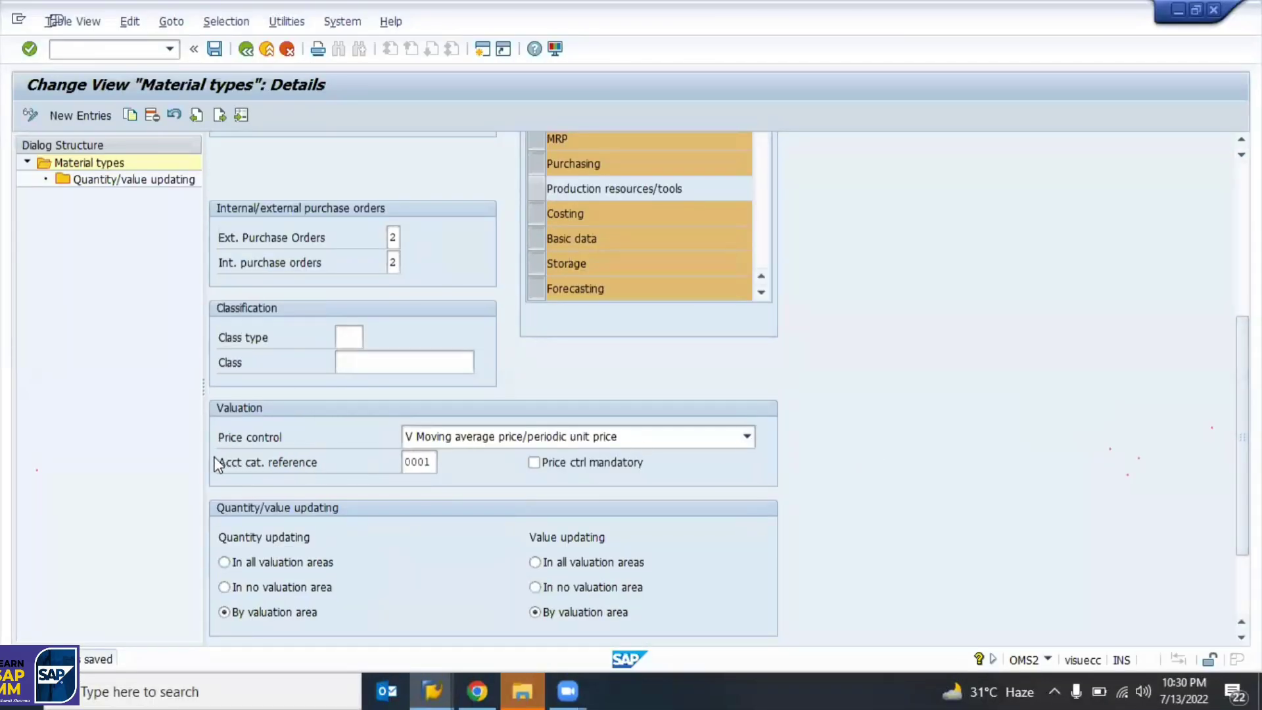
left_click_drag(214, 463, 395, 472)
left_click(431, 472)
key("alt+Tab")
key("Tab")
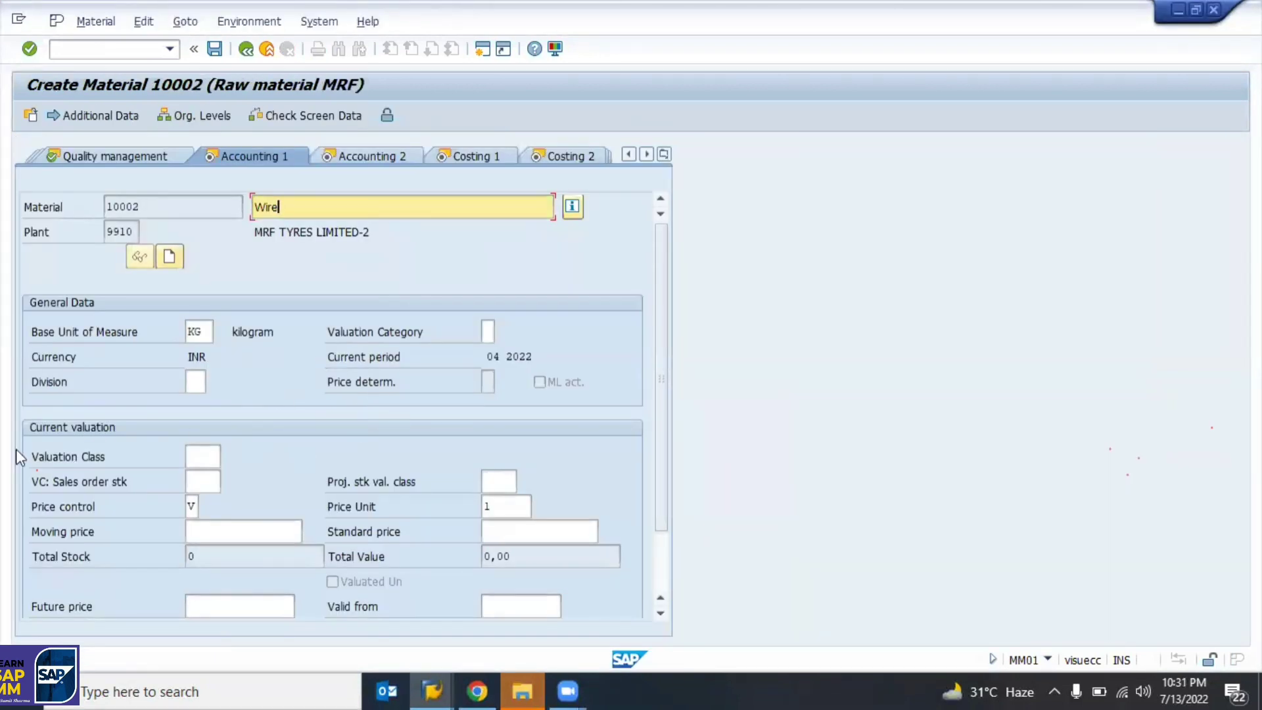
Set the Wire material's valuation class to 3000 and its moving price to 200, keeping price control V, and continue to Accounting 2.
left_click(204, 456)
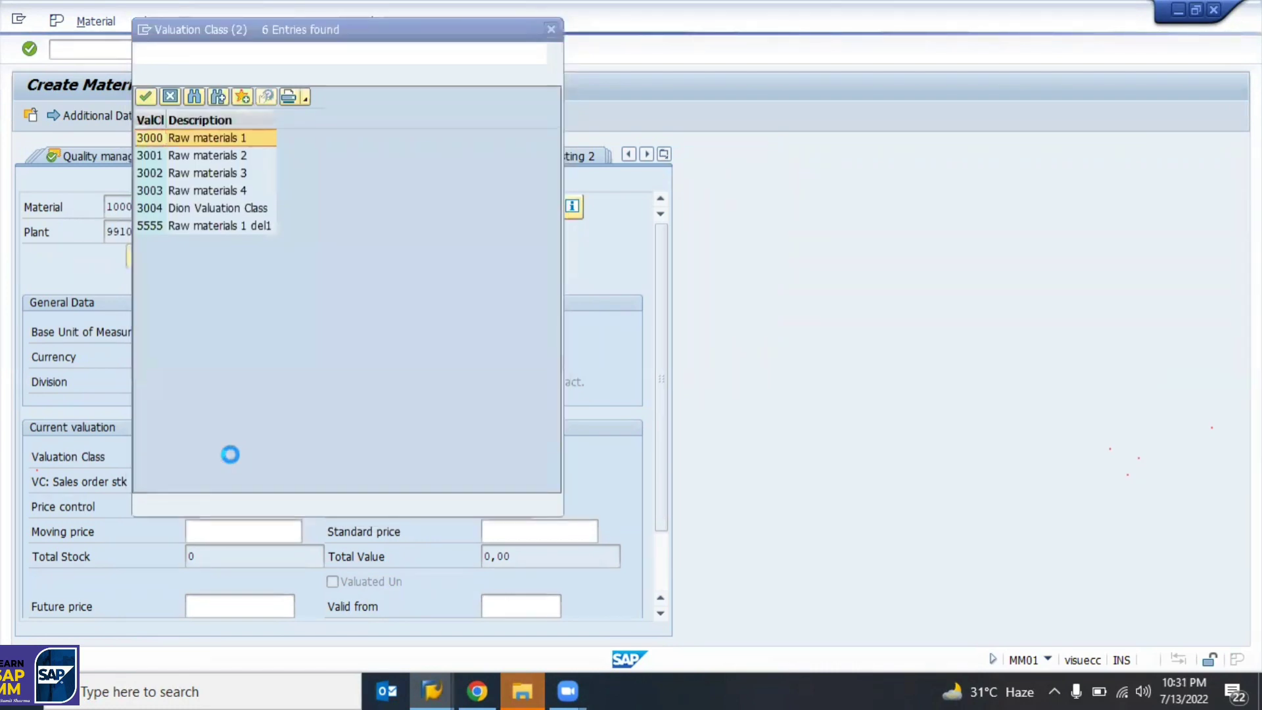
key("Return")
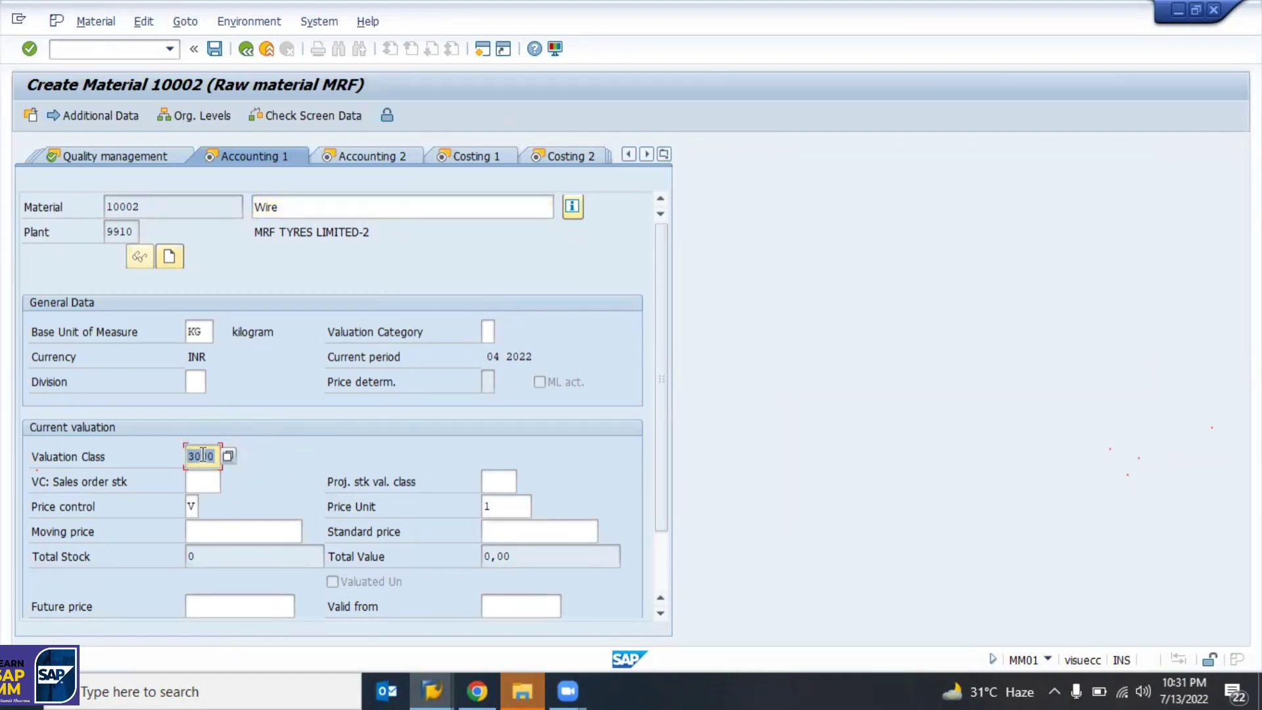
left_click(195, 507)
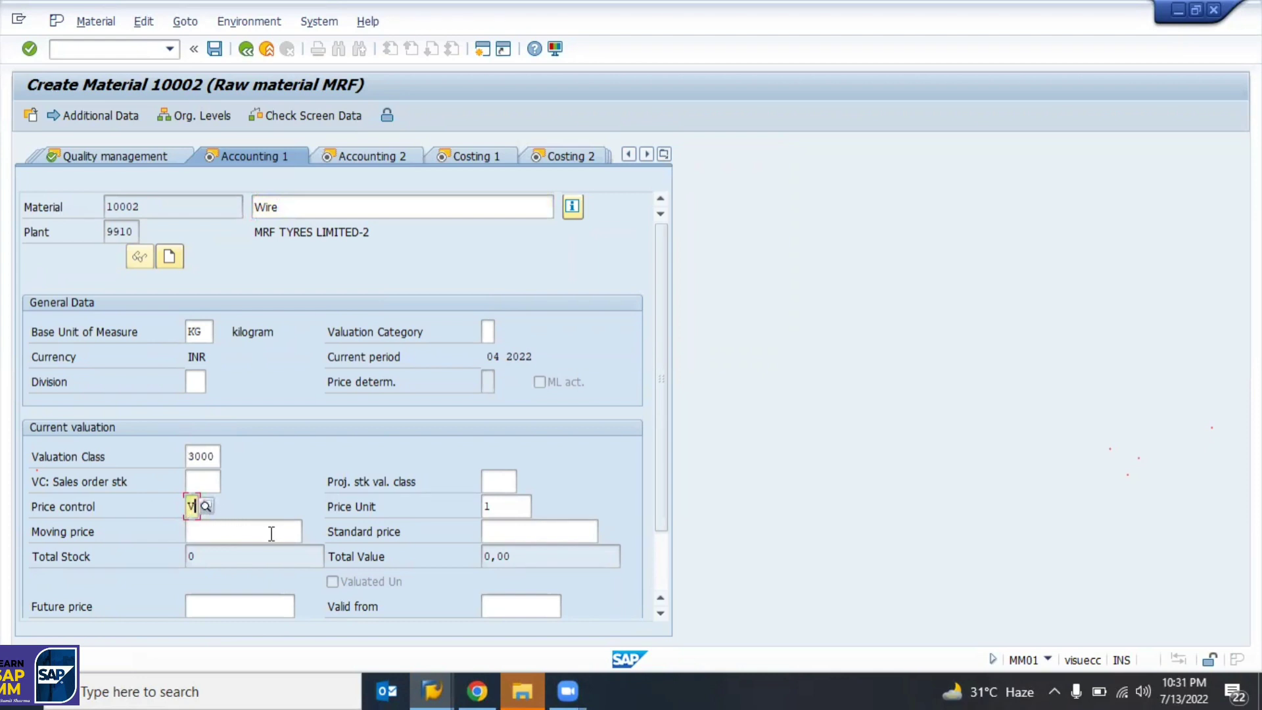
left_click(208, 532)
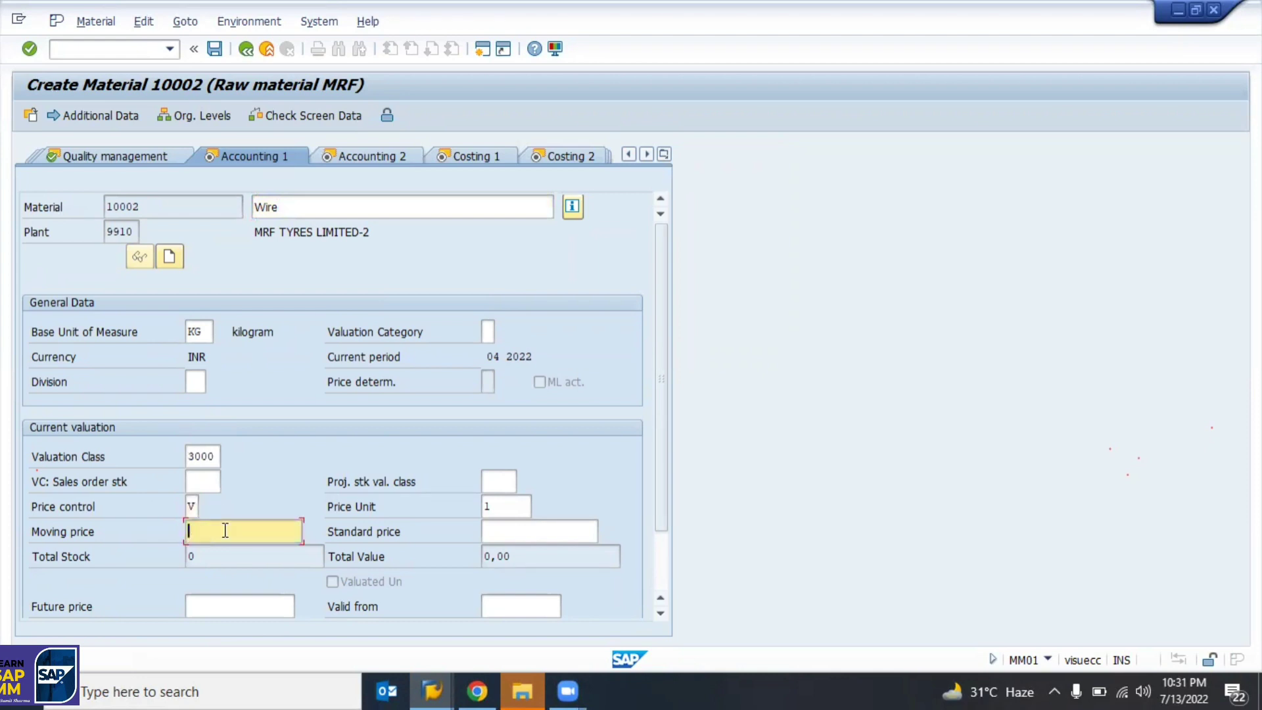
left_click(504, 530)
left_click(265, 537)
type("200")
scroll(406, 563, "down", 3)
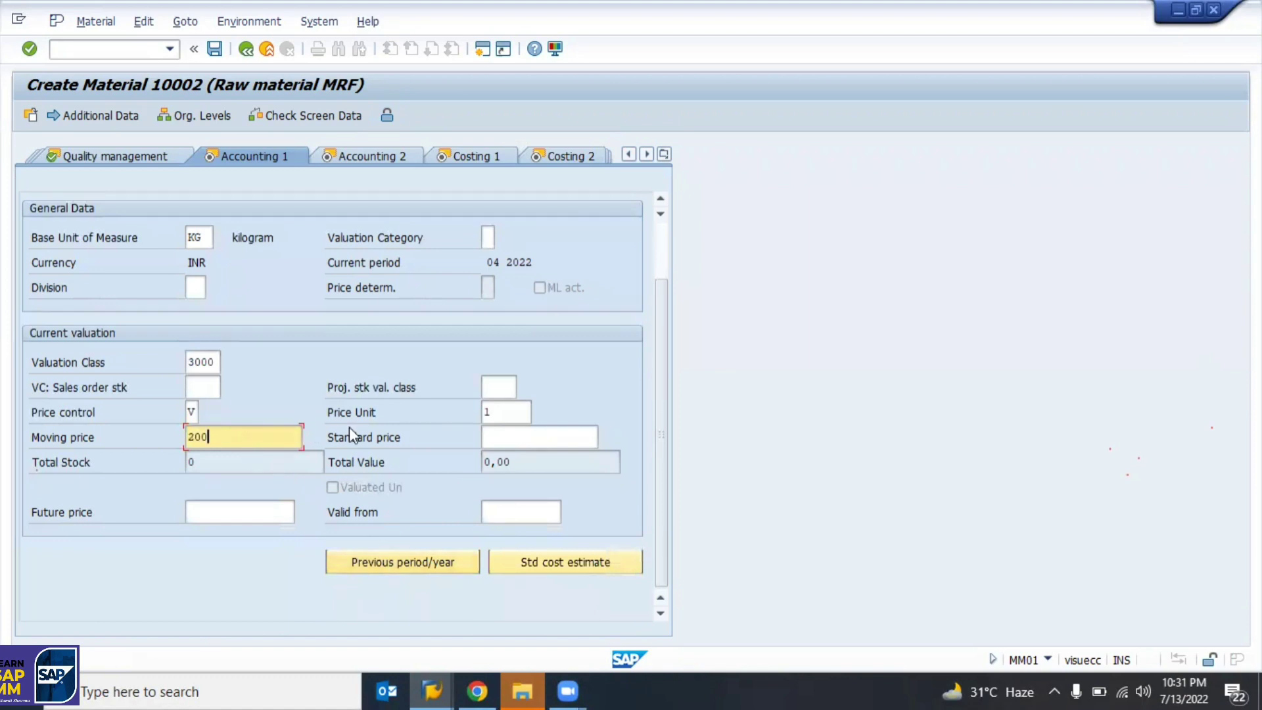
scroll(349, 427, "up", 3)
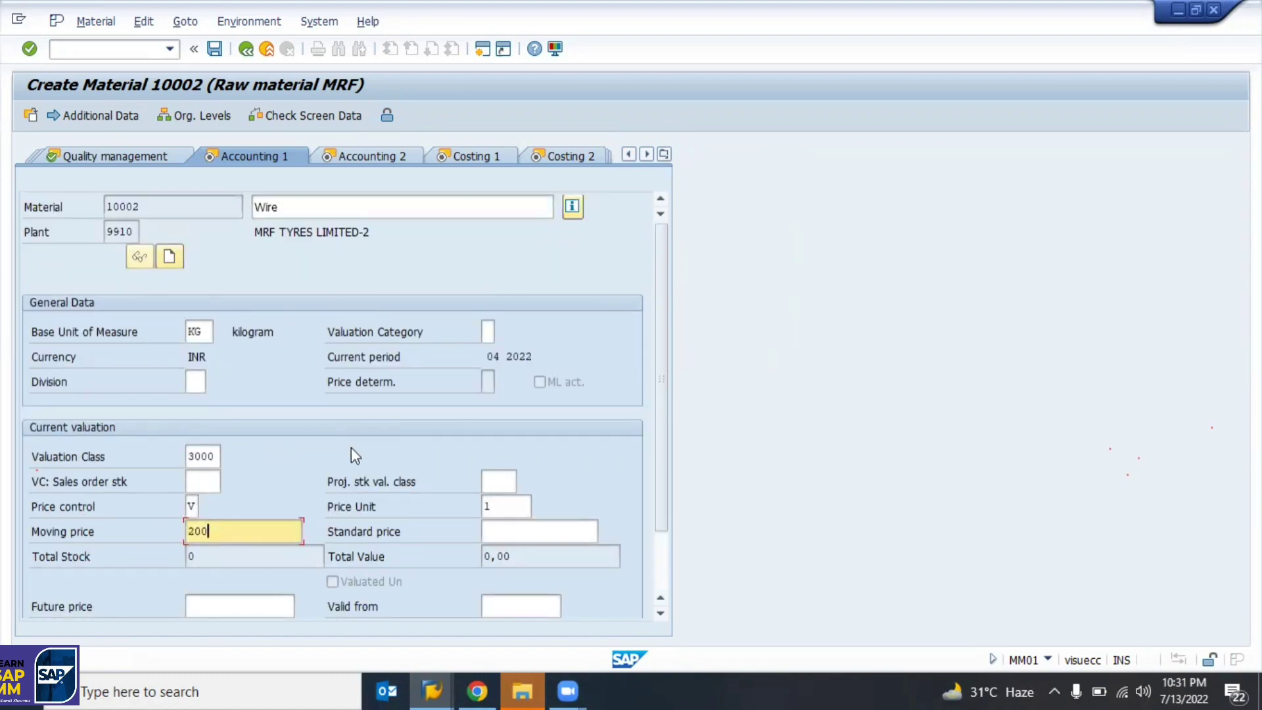
left_click(351, 447)
key("Return")
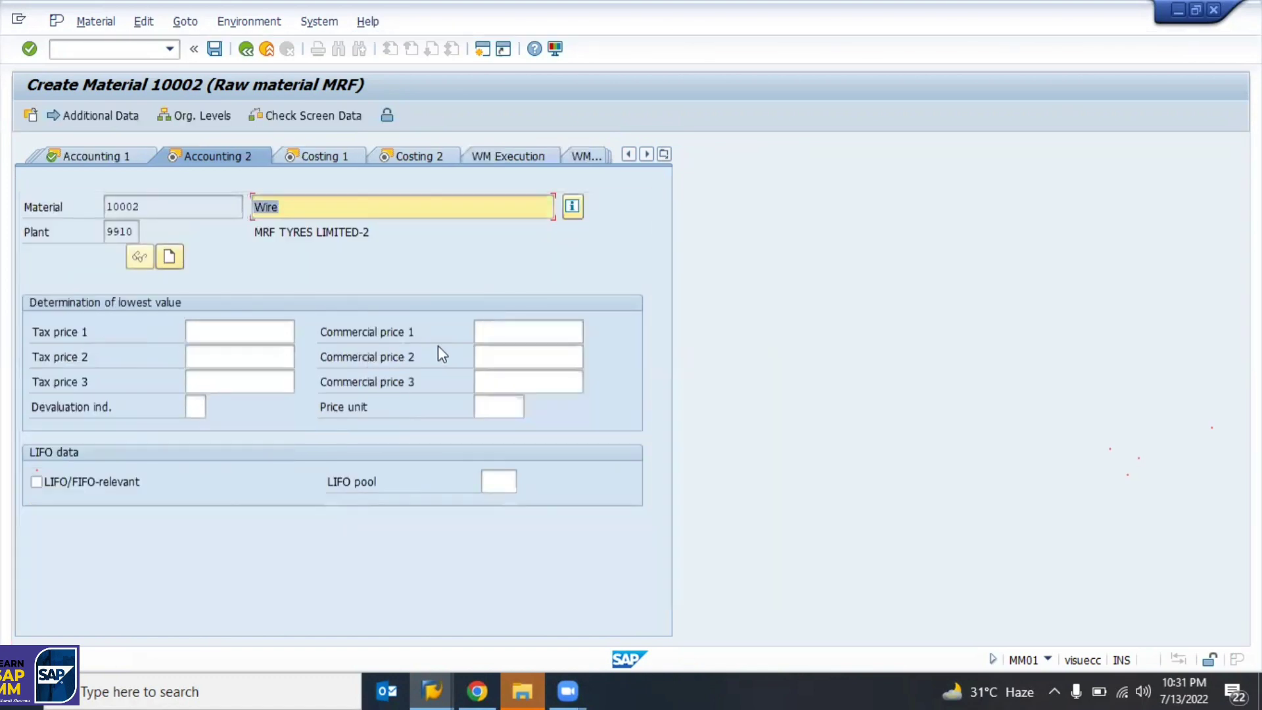
Go back to the Accounting 1 view and examine the current period and the value list for price determination.
left_click(95, 158)
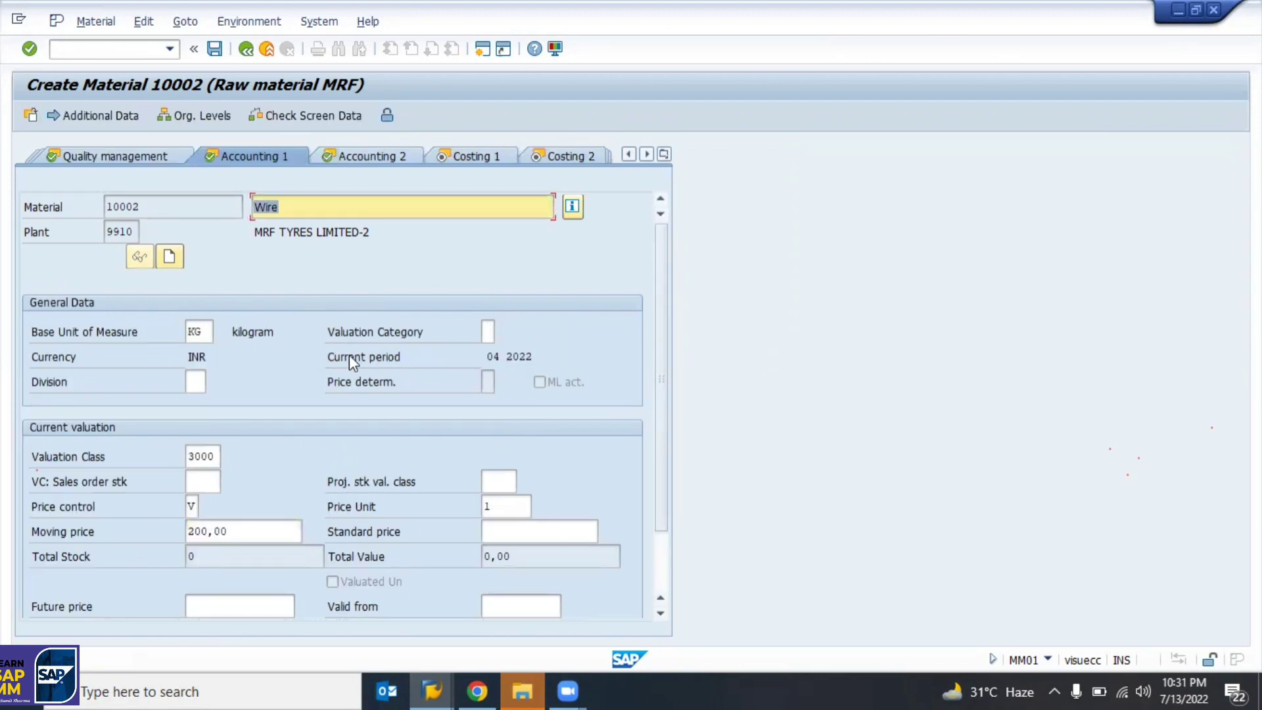
left_click_drag(337, 357, 540, 364)
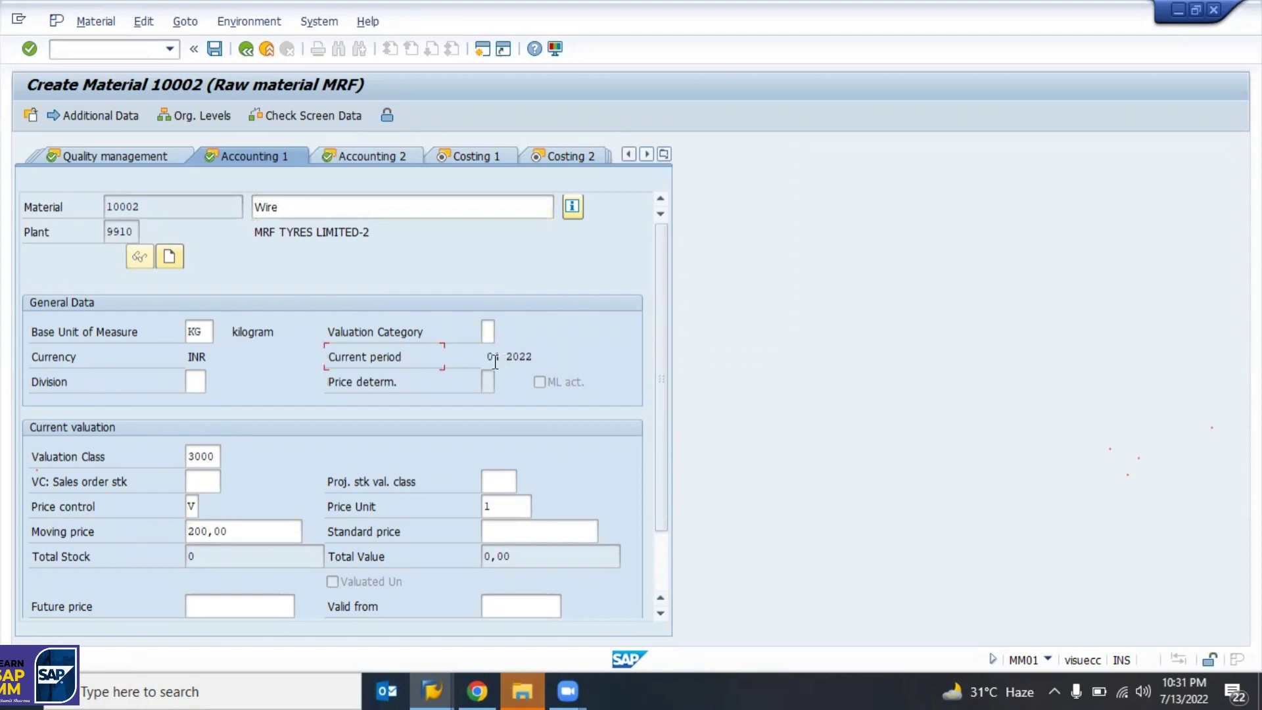
left_click(495, 358)
double_click(521, 358)
left_click(521, 359)
left_click(487, 384)
left_click(499, 383)
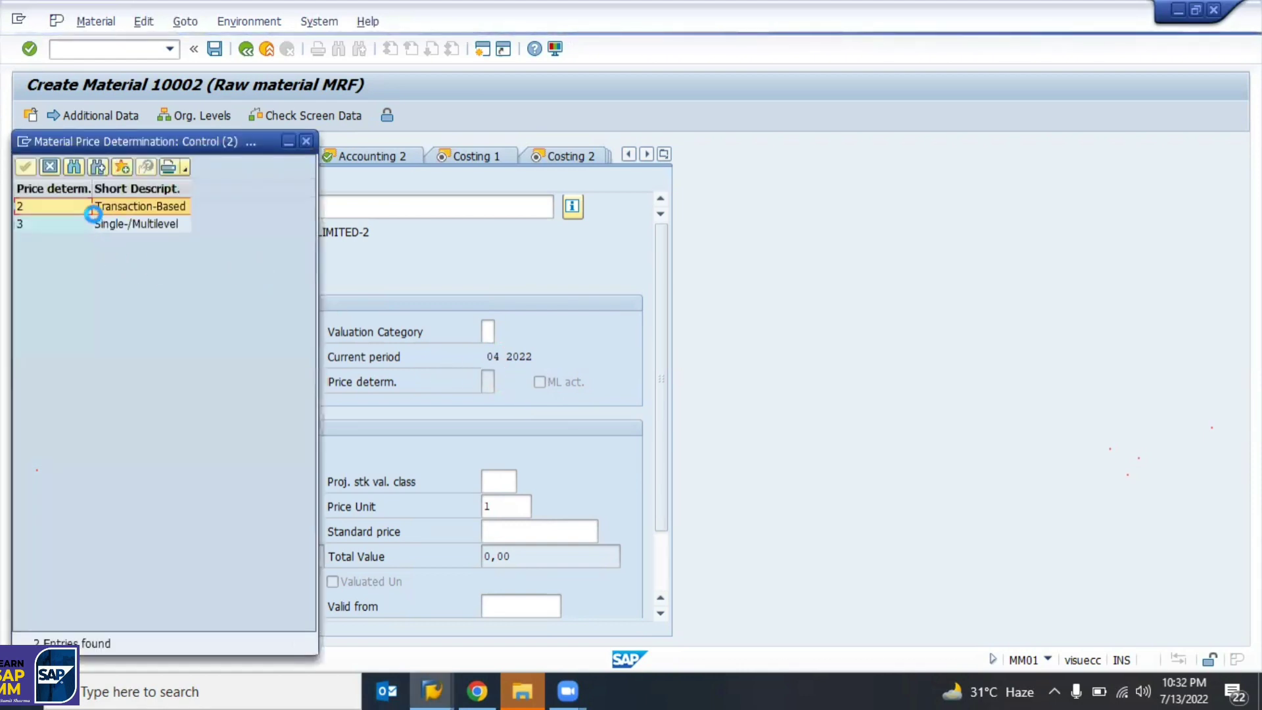
left_click(165, 206)
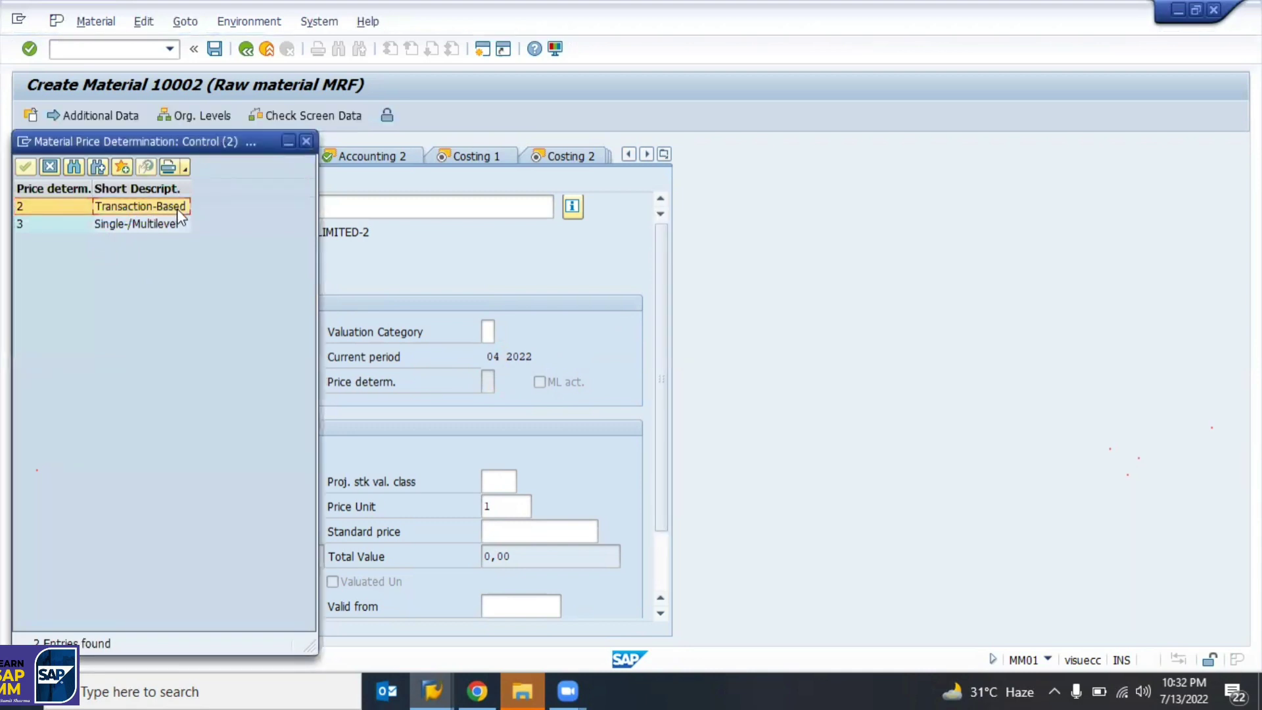
left_click(306, 142)
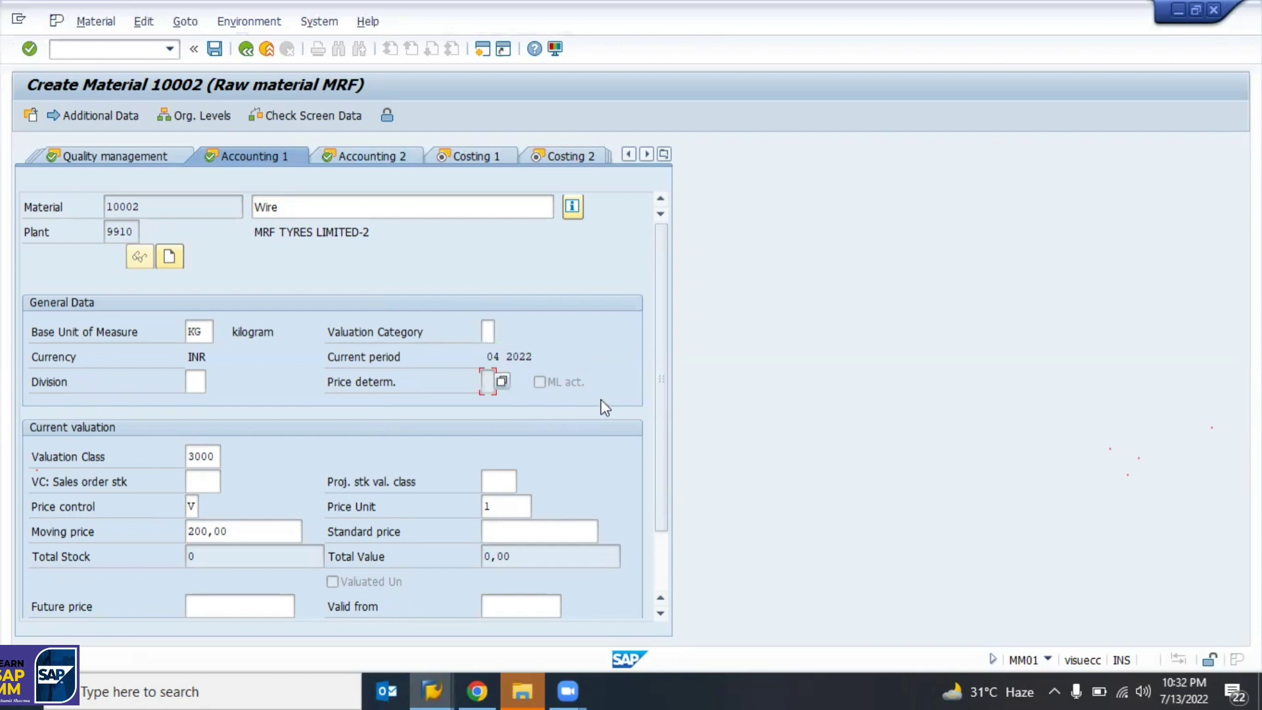
left_click(586, 381)
Continue from Accounting 1 through the Accounting 2, Costing 1 and Costing 2 views and save the Wire material.
scroll(265, 547, "down", 2)
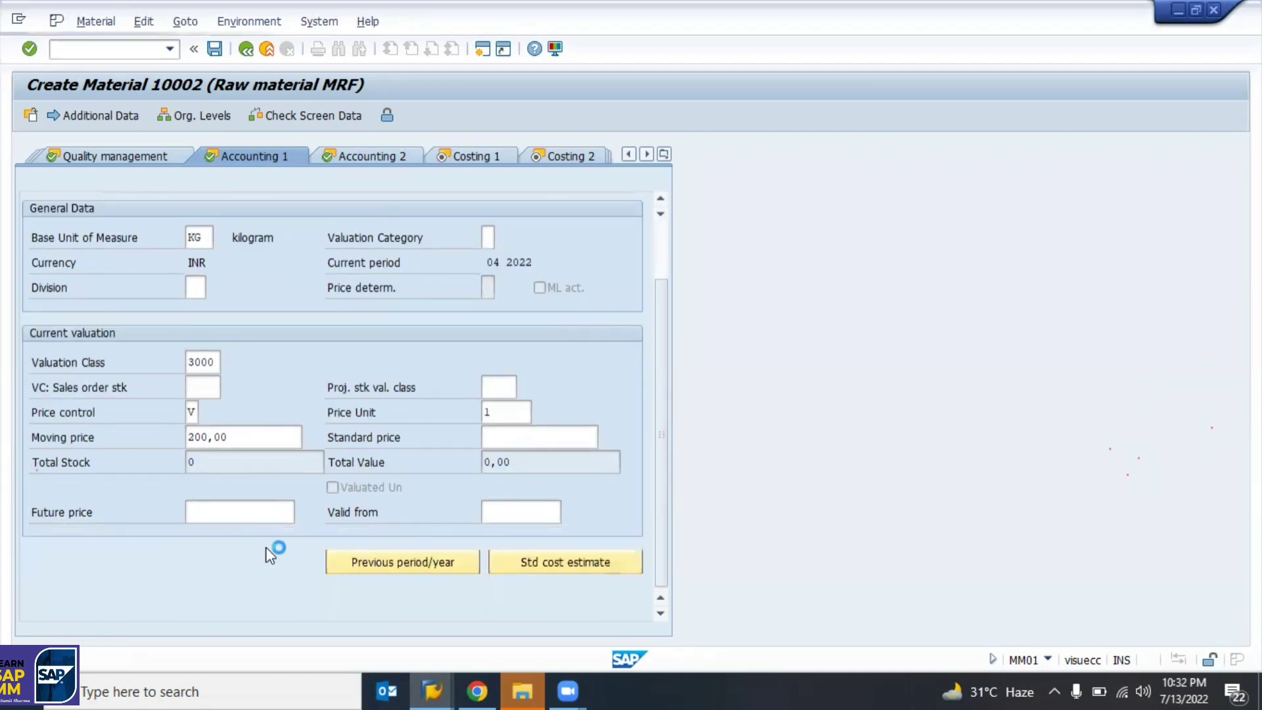
key("Return")
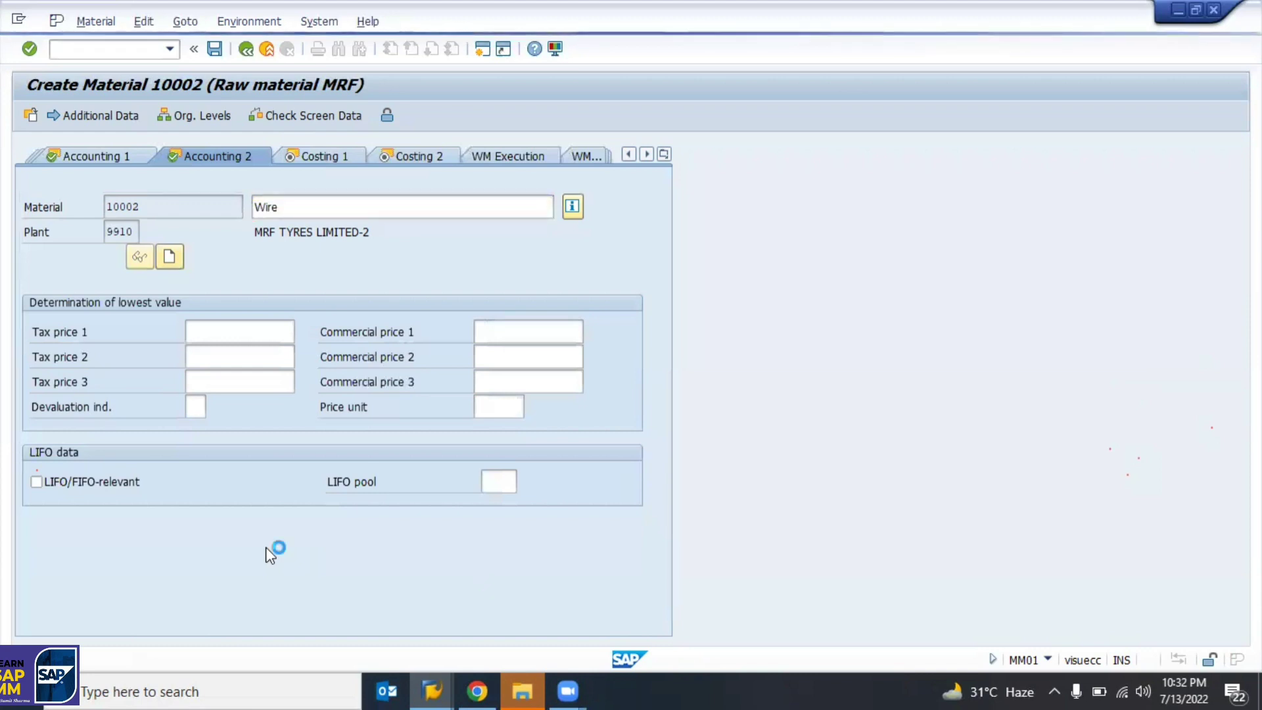
key("Return")
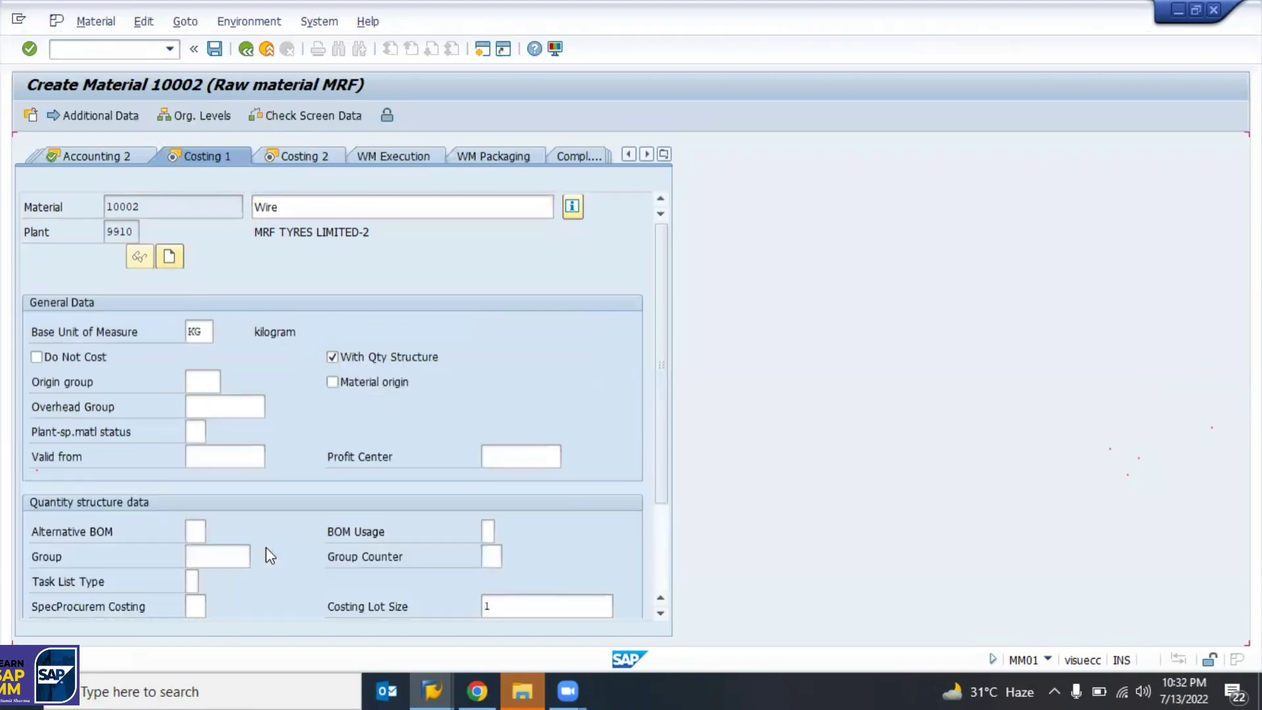
key("Return")
key("Return")
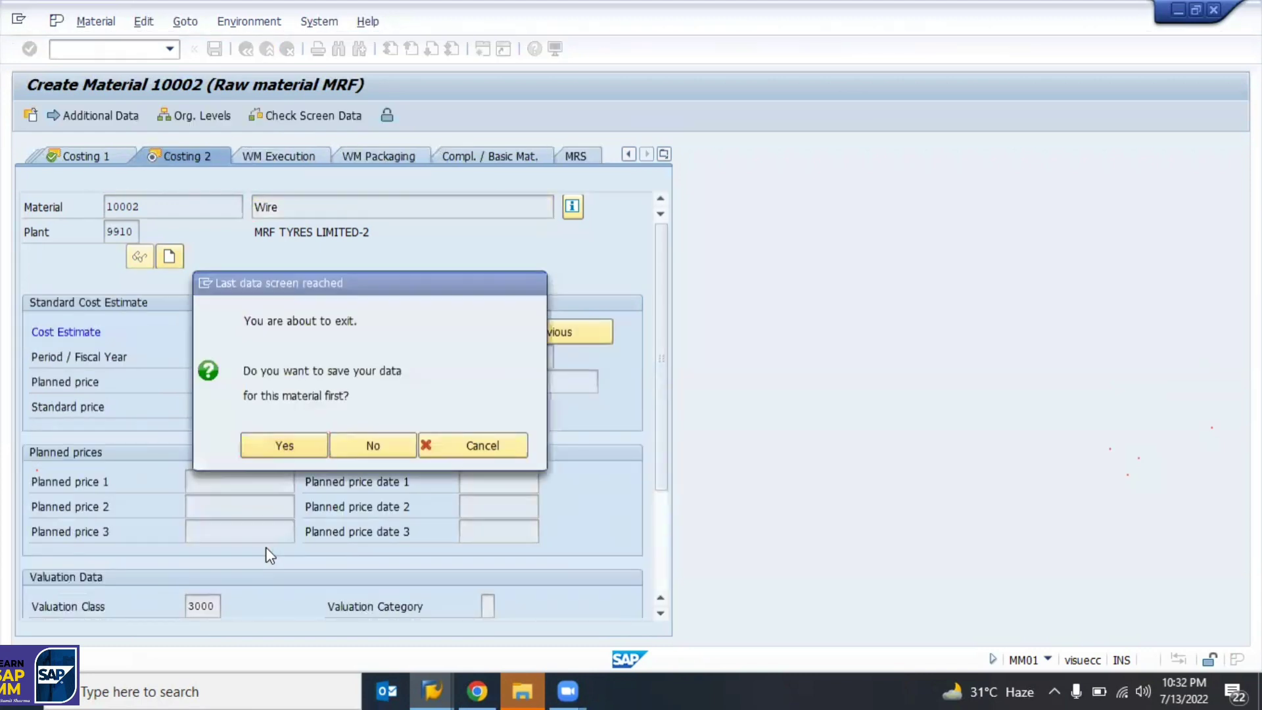
key("Escape")
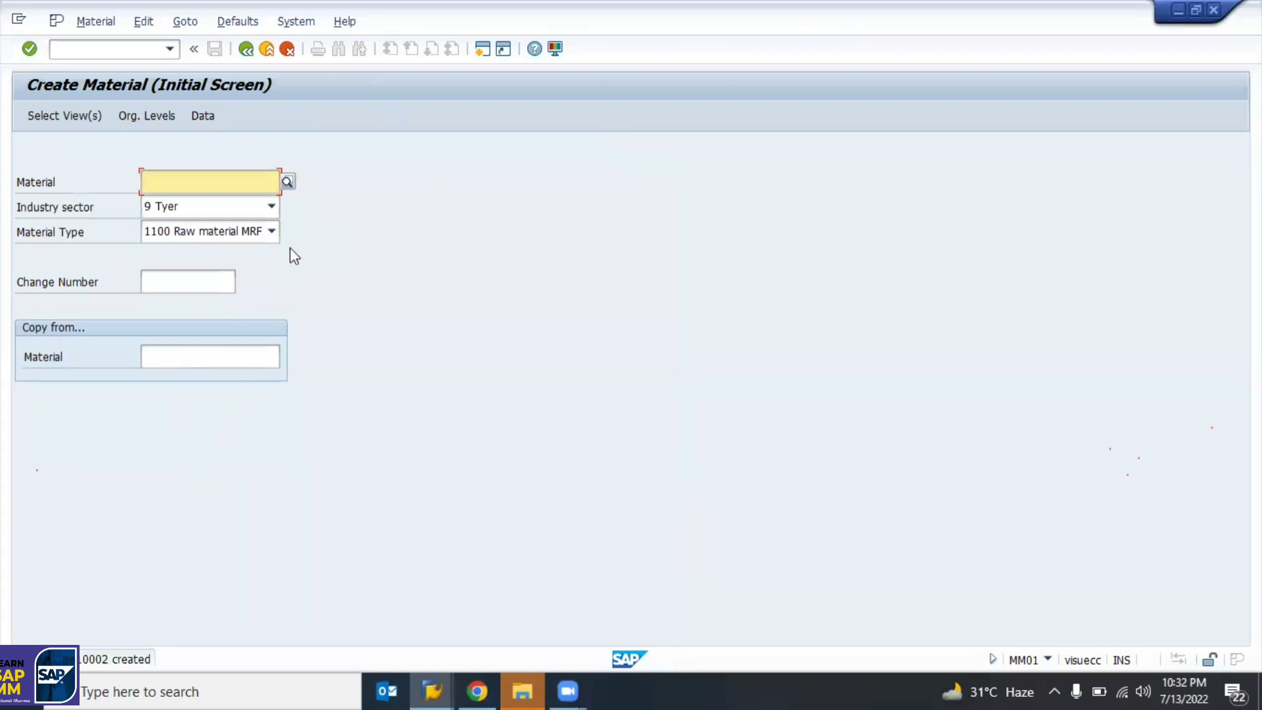
Set the new material's type to 3100 Finished product MRF and open its view selection.
left_click(235, 233)
key("Down")
key("Down")
key("Return")
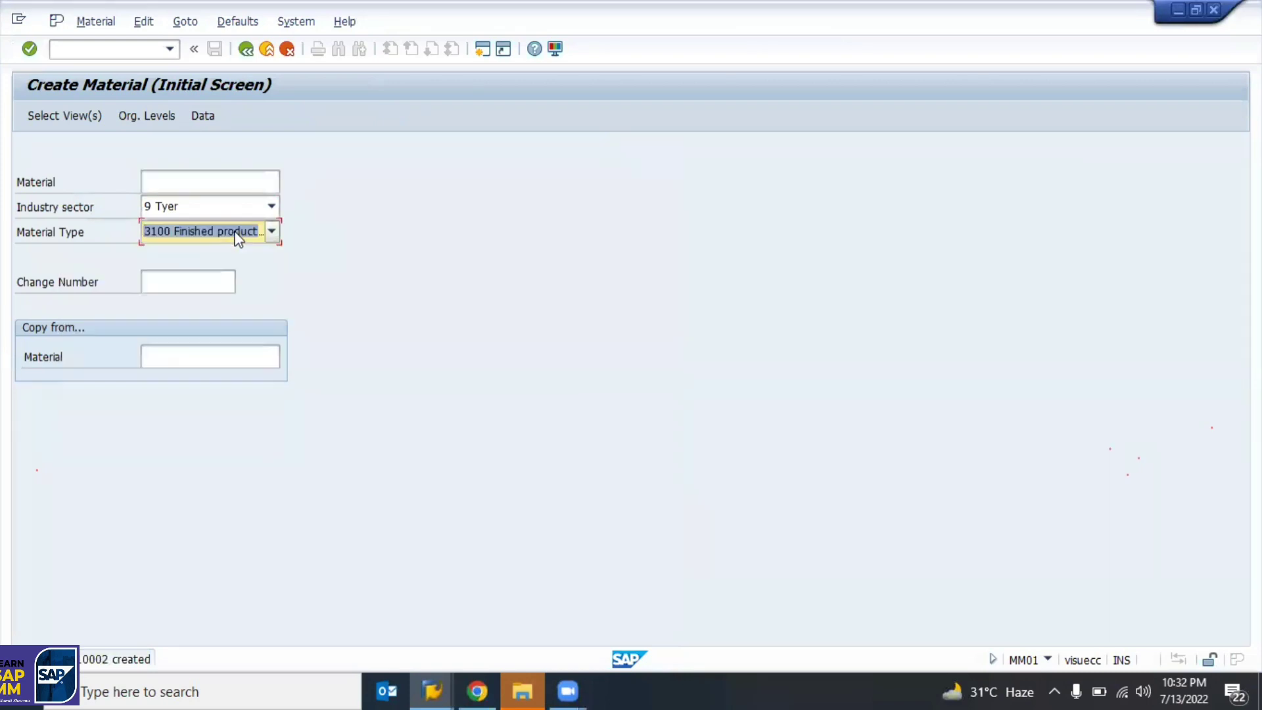
left_click(234, 234)
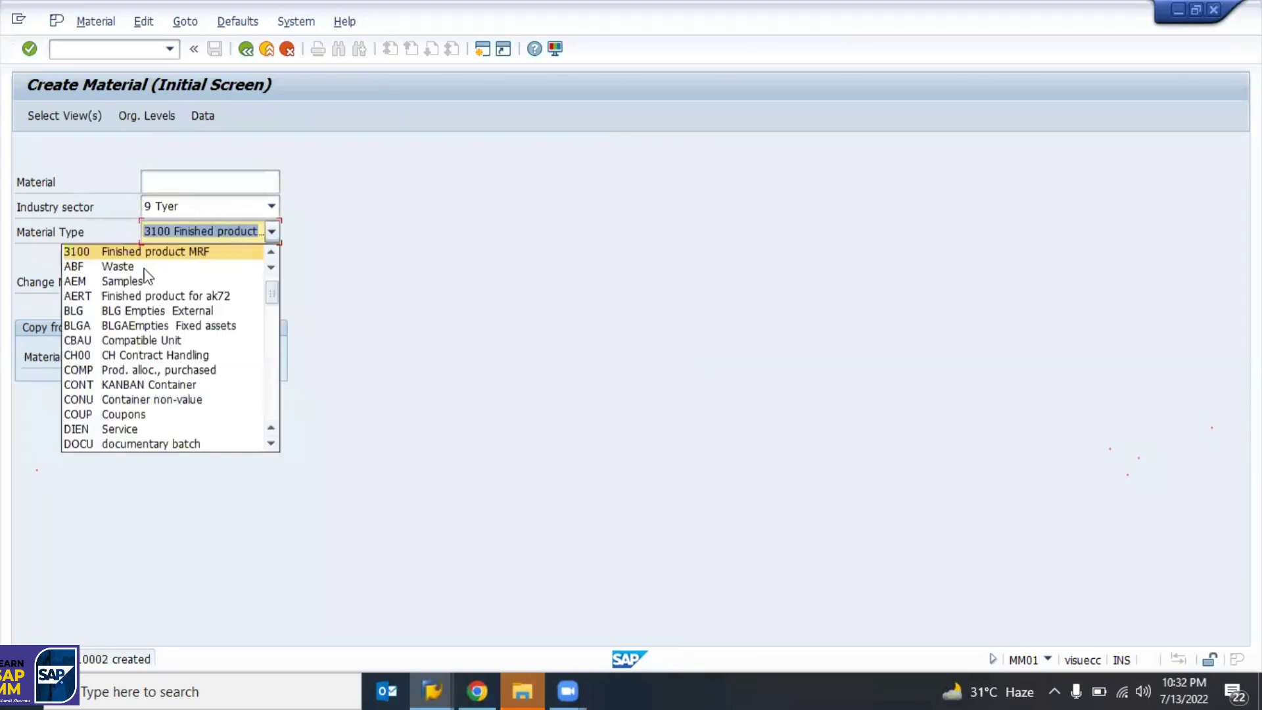
left_click(271, 252)
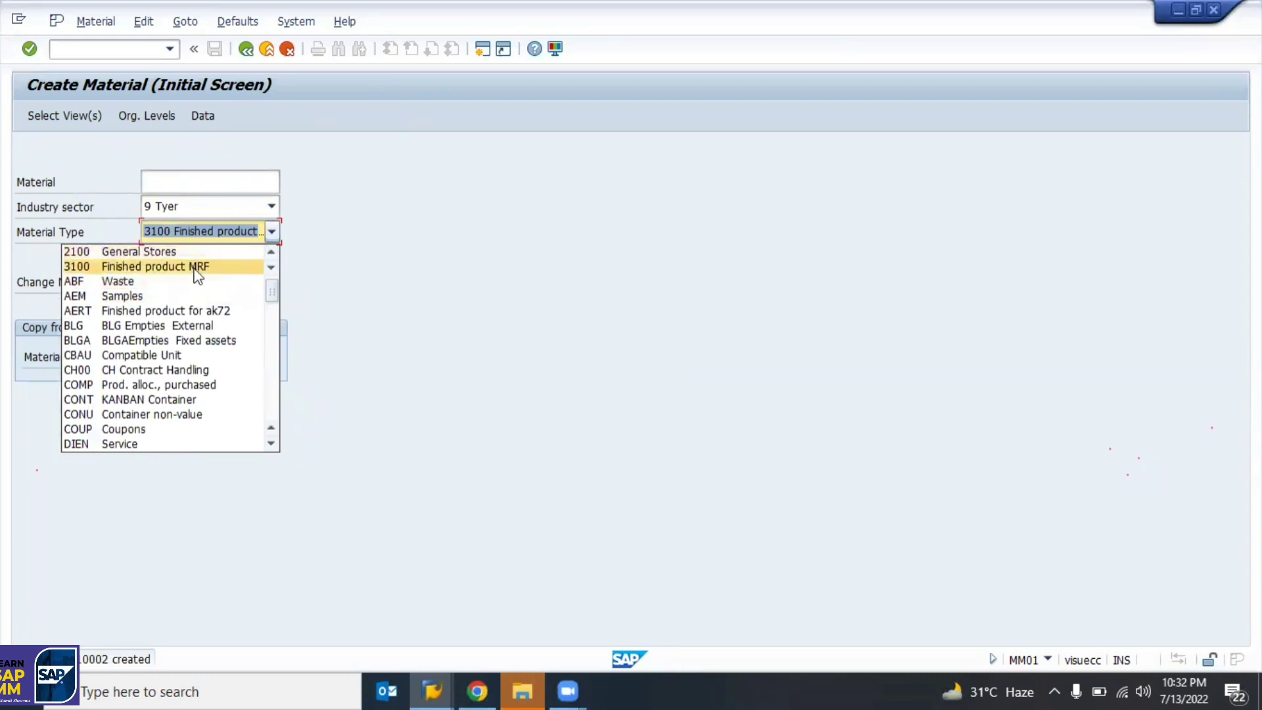
left_click(139, 266)
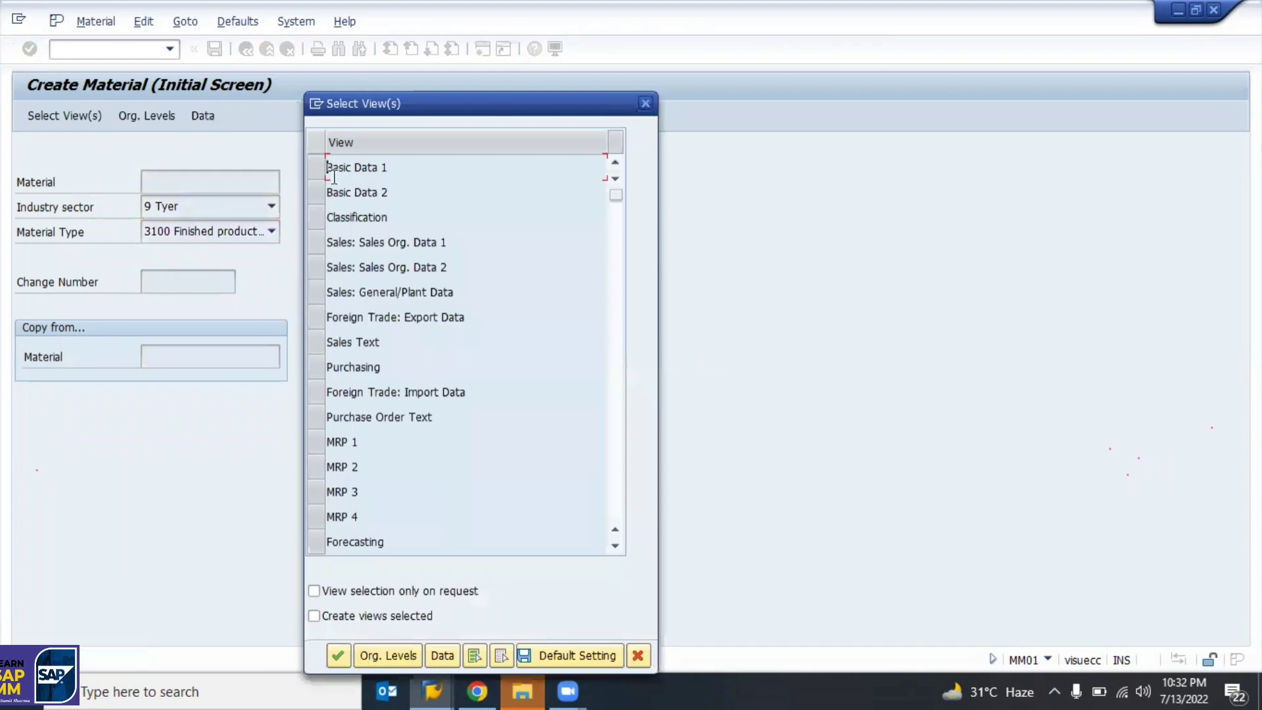
Try to select the Basic Data, Sales Org. Data, General/Plant Data and Export Data views, and decline the detailed connection error description.
left_click(321, 176)
left_click(321, 192)
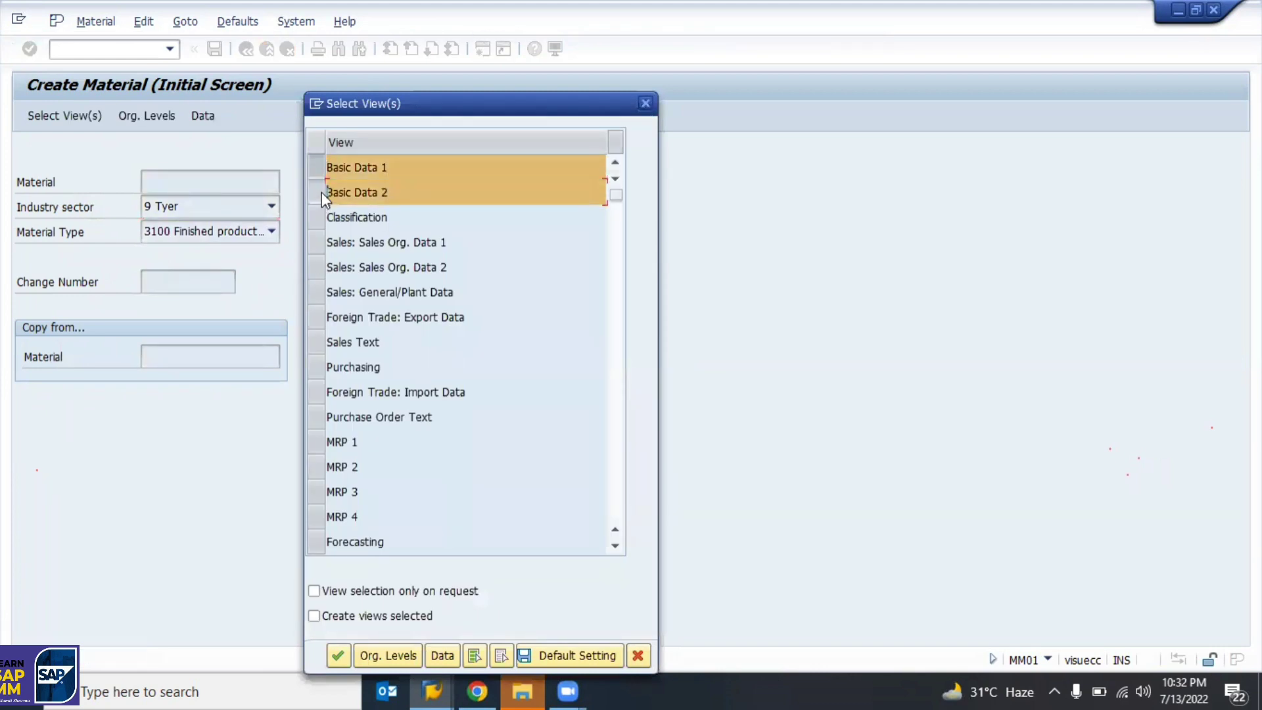
left_click(320, 250)
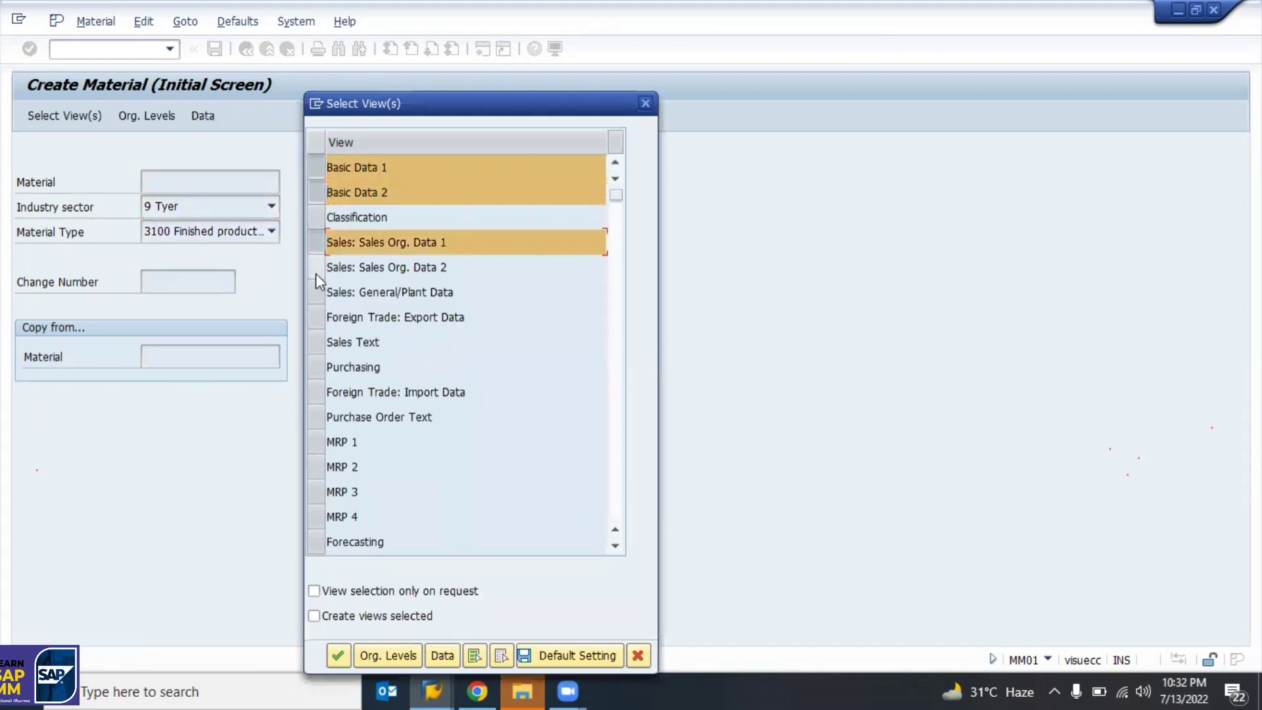
left_click(317, 270)
left_click(320, 289)
left_click(316, 320)
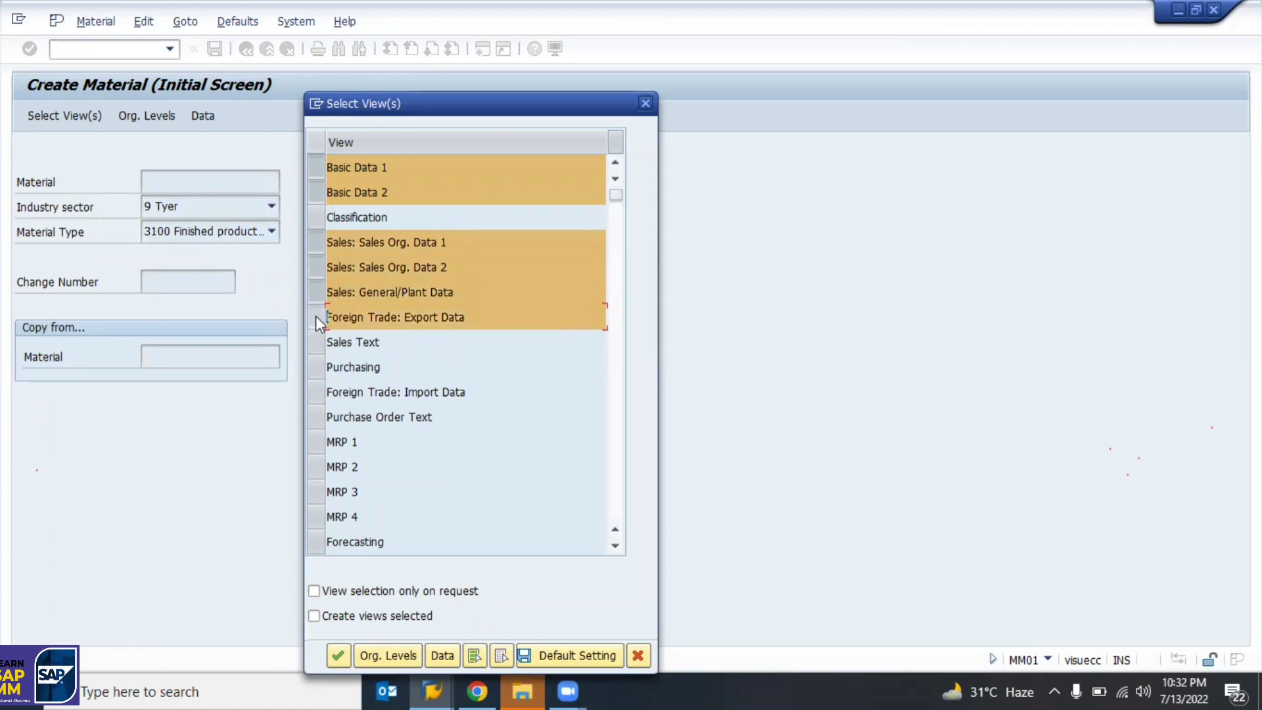
left_click(321, 369)
left_click(322, 367)
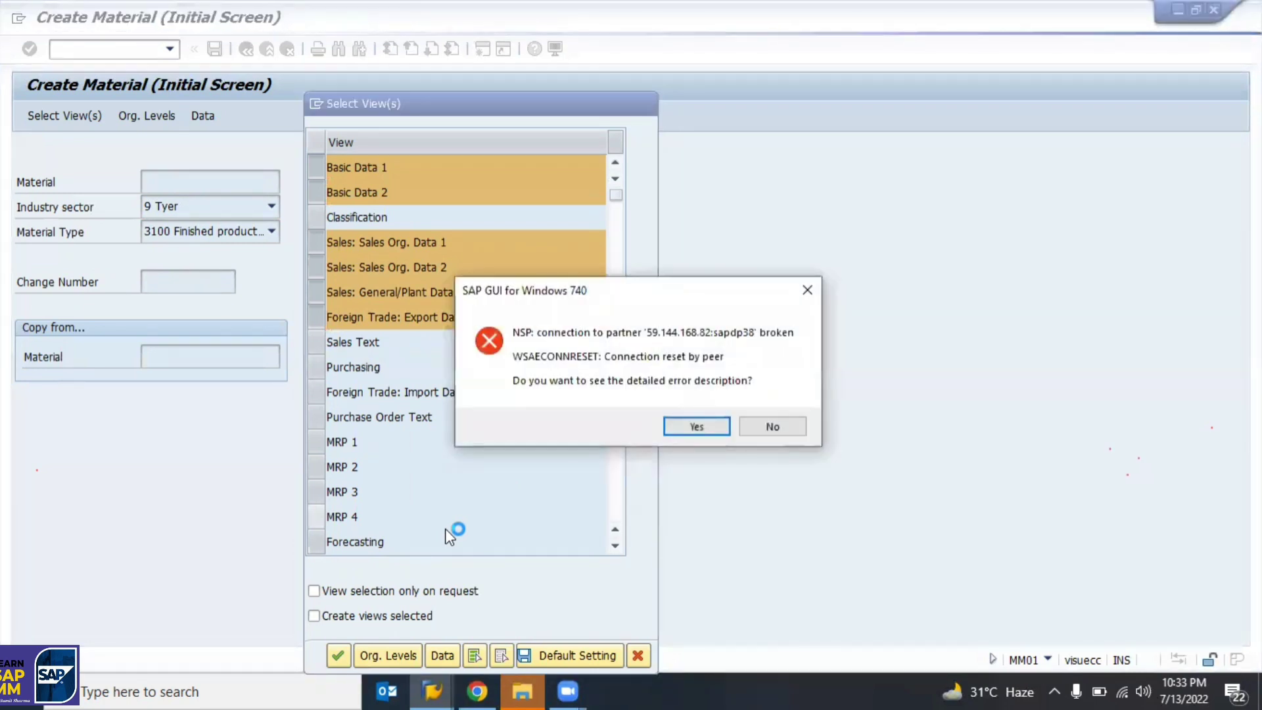
left_click(756, 429)
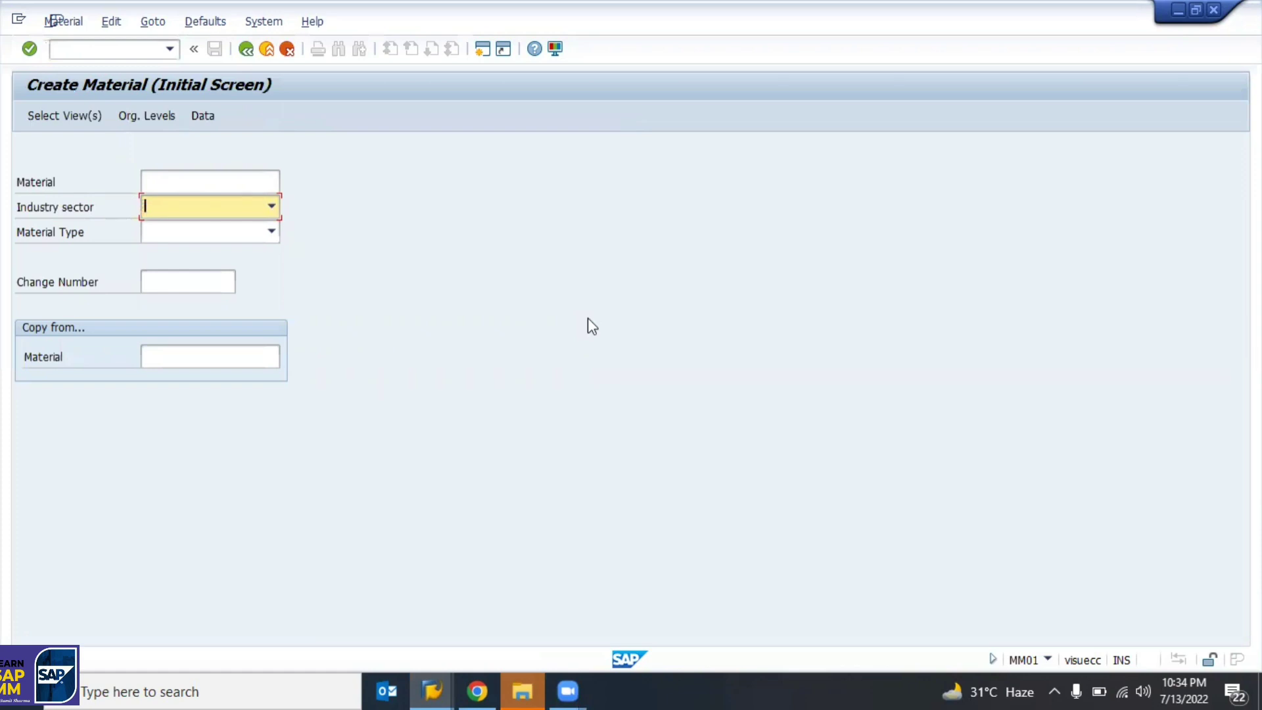
Set the industry sector to 9 Tyer and the material type to 3100 Finished product, and open the view selection.
type("Tyer")
key("Tab")
key("shift+Tab")
type("9")
key("Tab")
type("3")
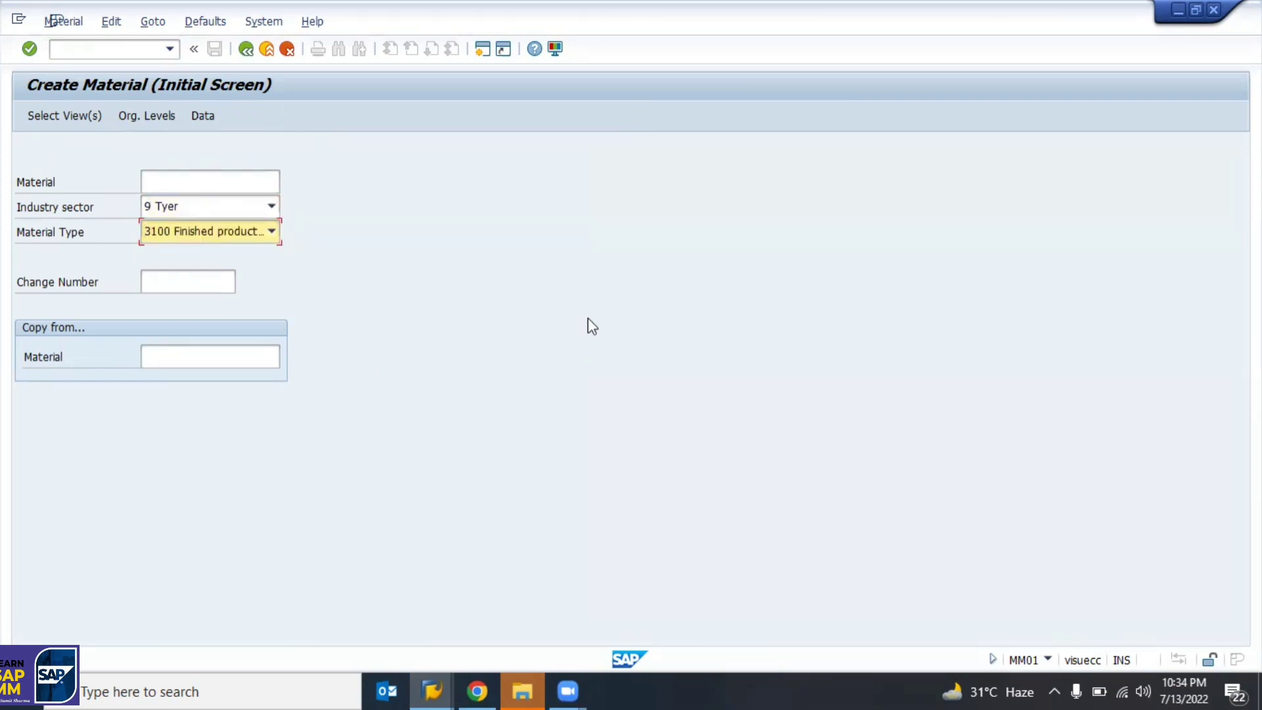
key("Return")
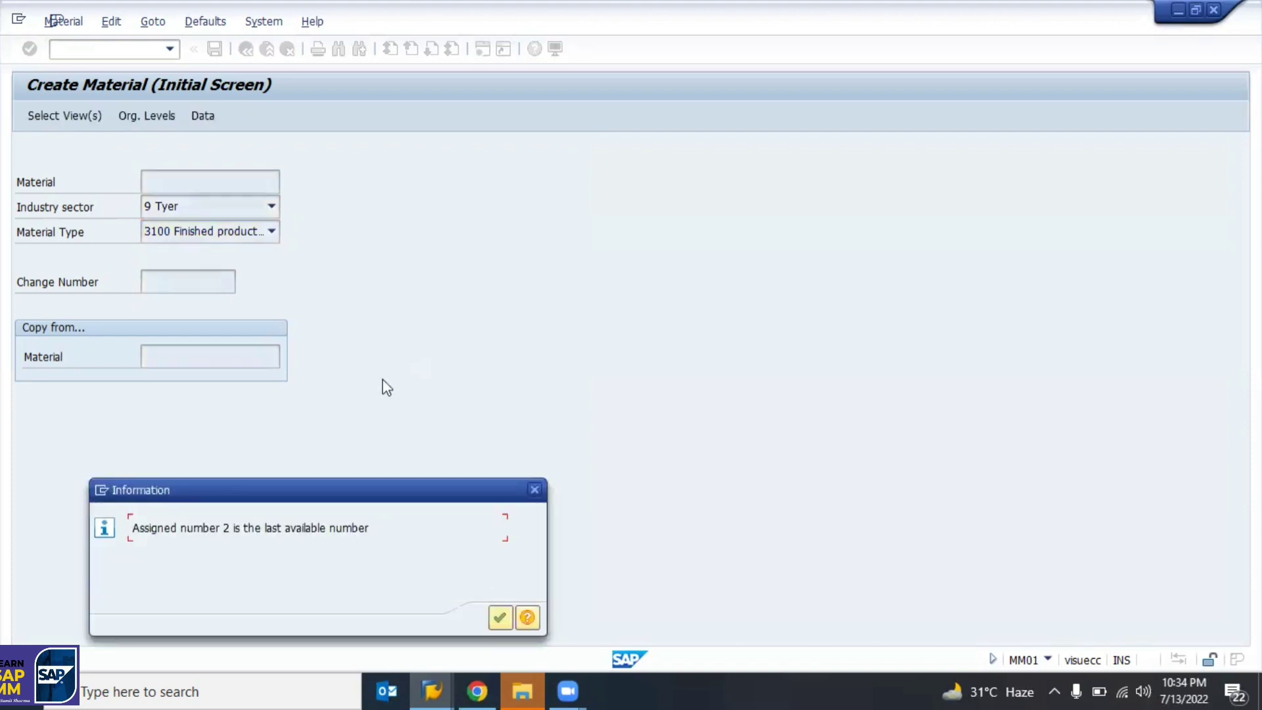
key("Return")
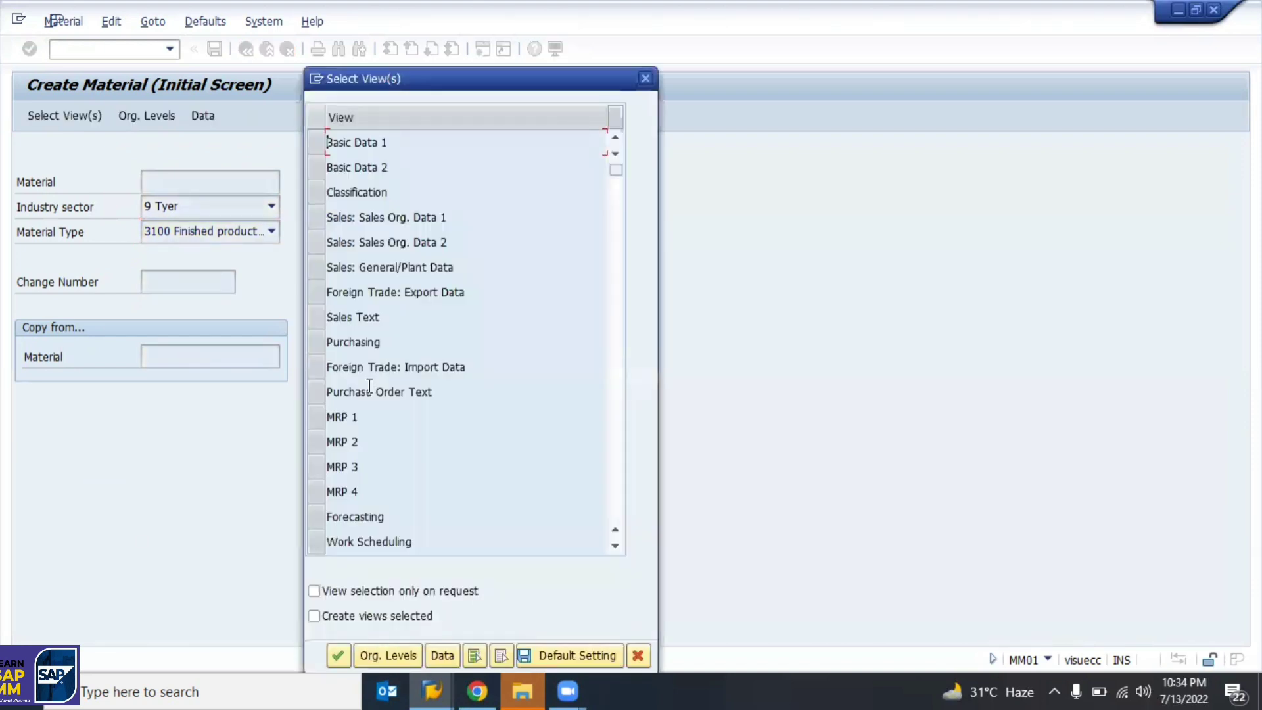
left_click(320, 148)
left_click(318, 167)
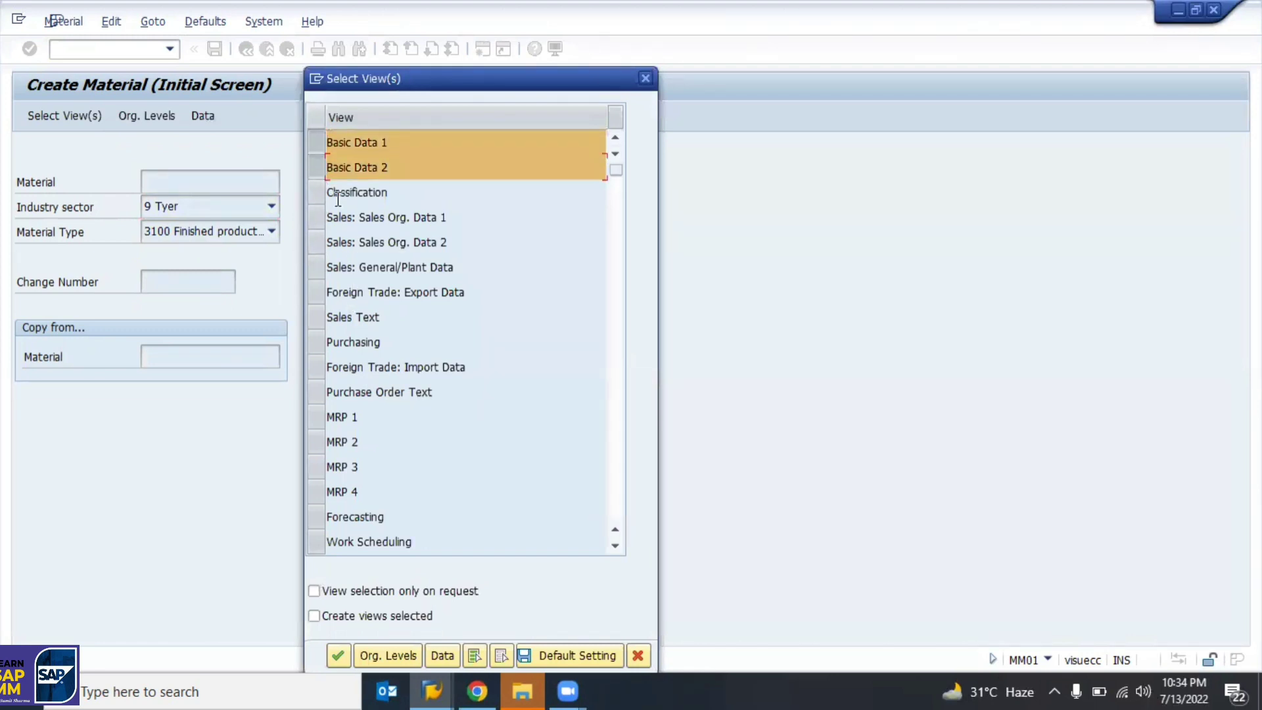
key("F12")
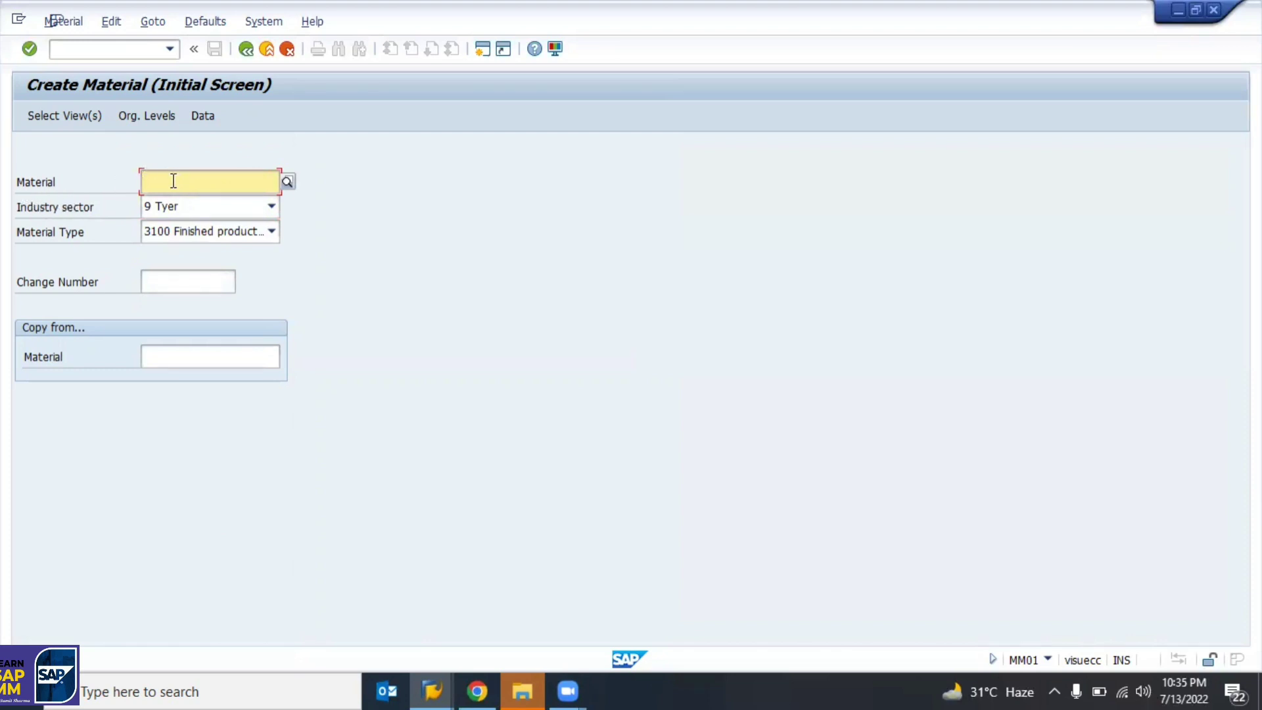
key("alt+Tab")
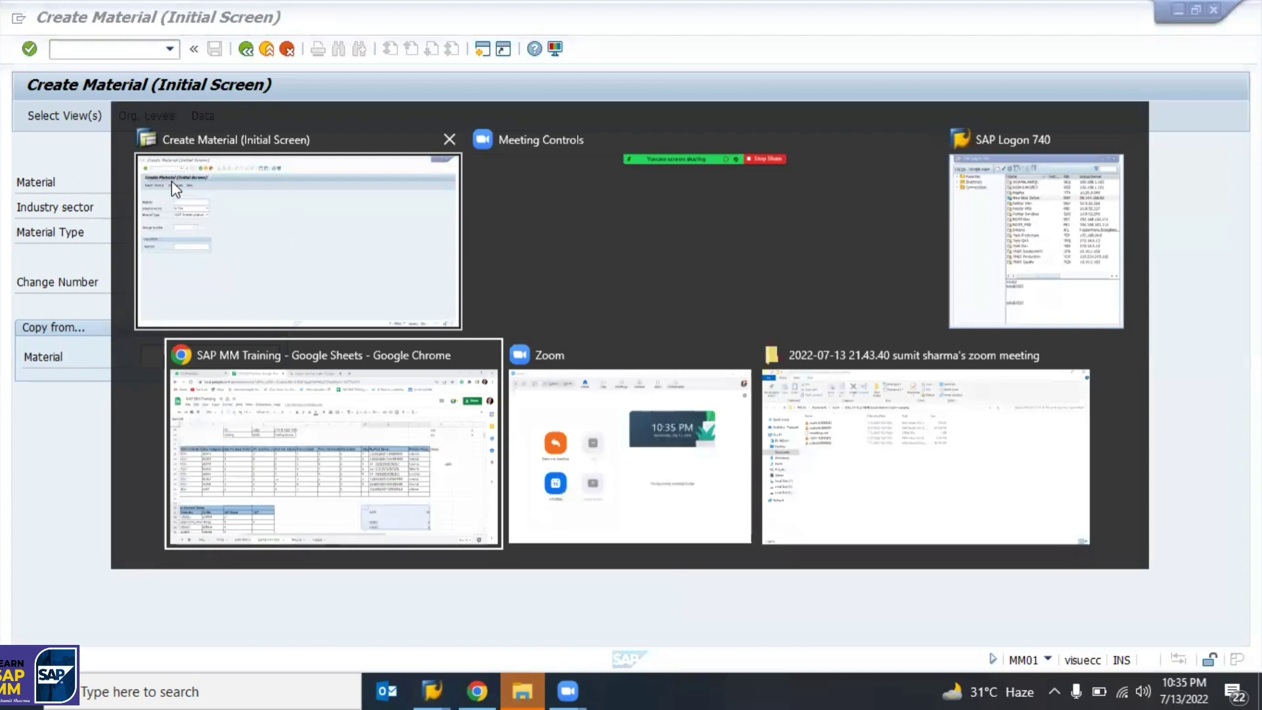
left_click(172, 181)
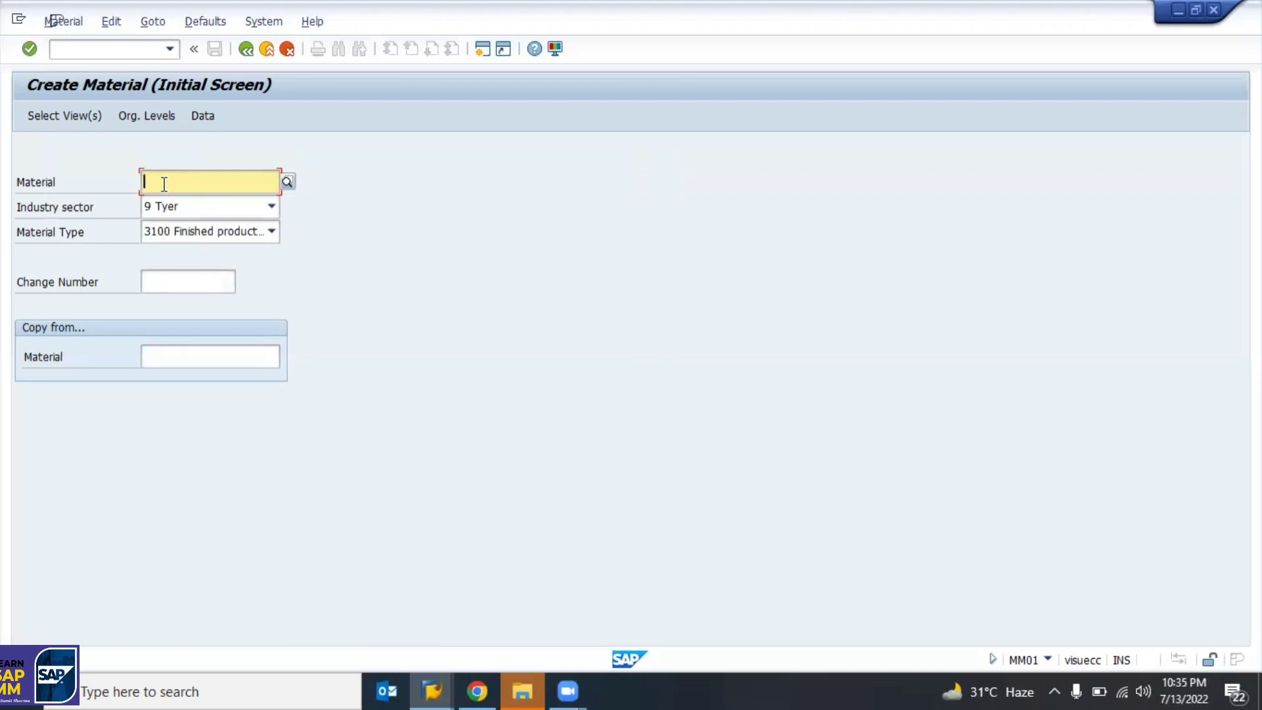
Enter T12S123ZZ2 as the material number for the finished product and open the view selection.
left_click(164, 184)
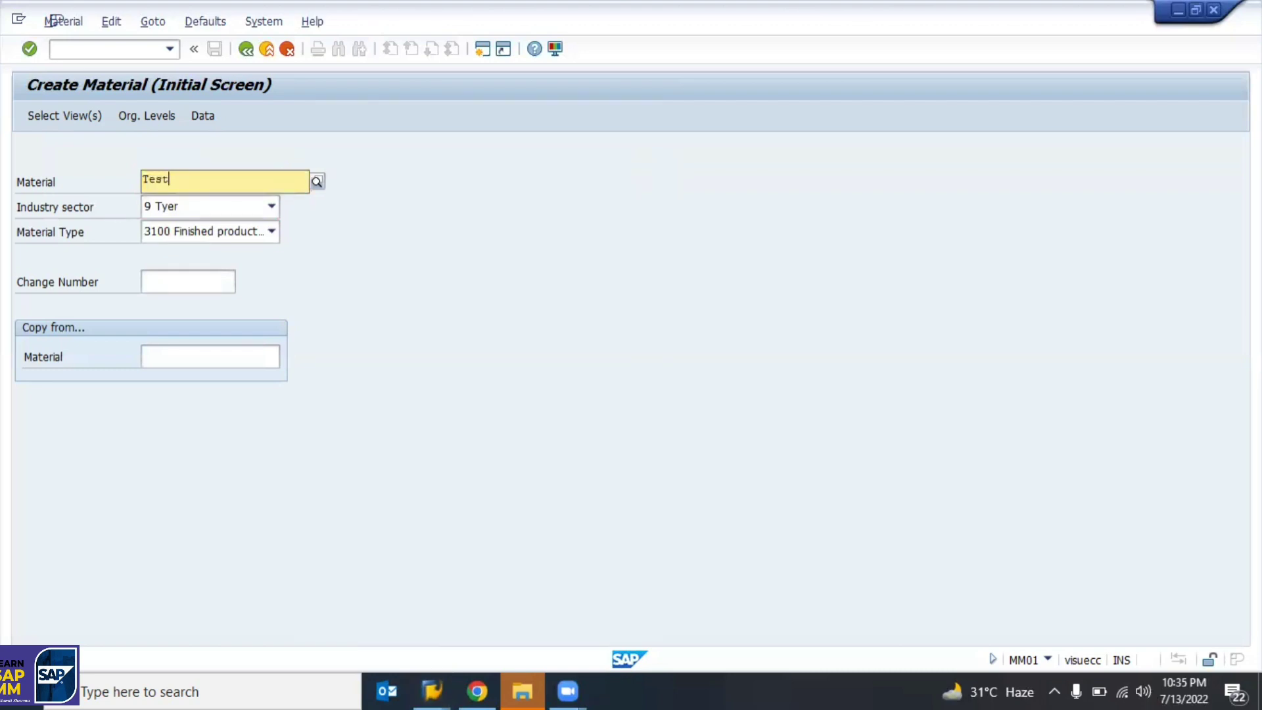
type("T12")
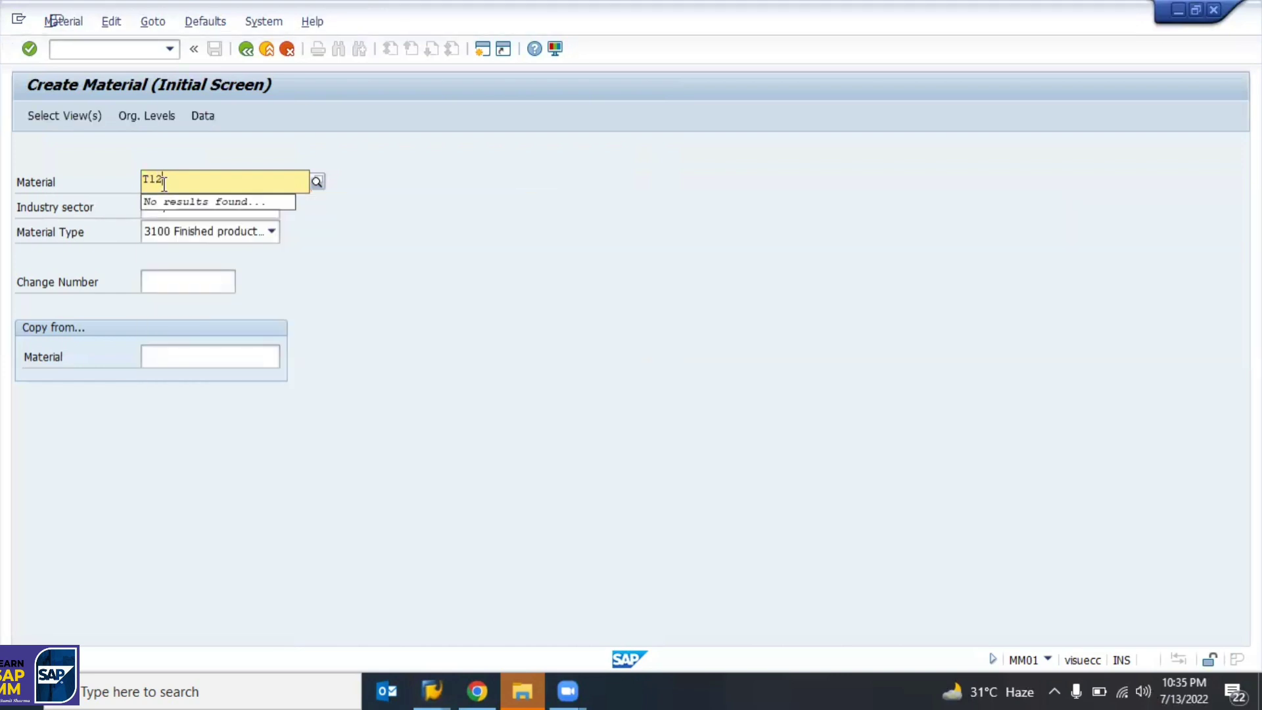
type("S123ZZ2")
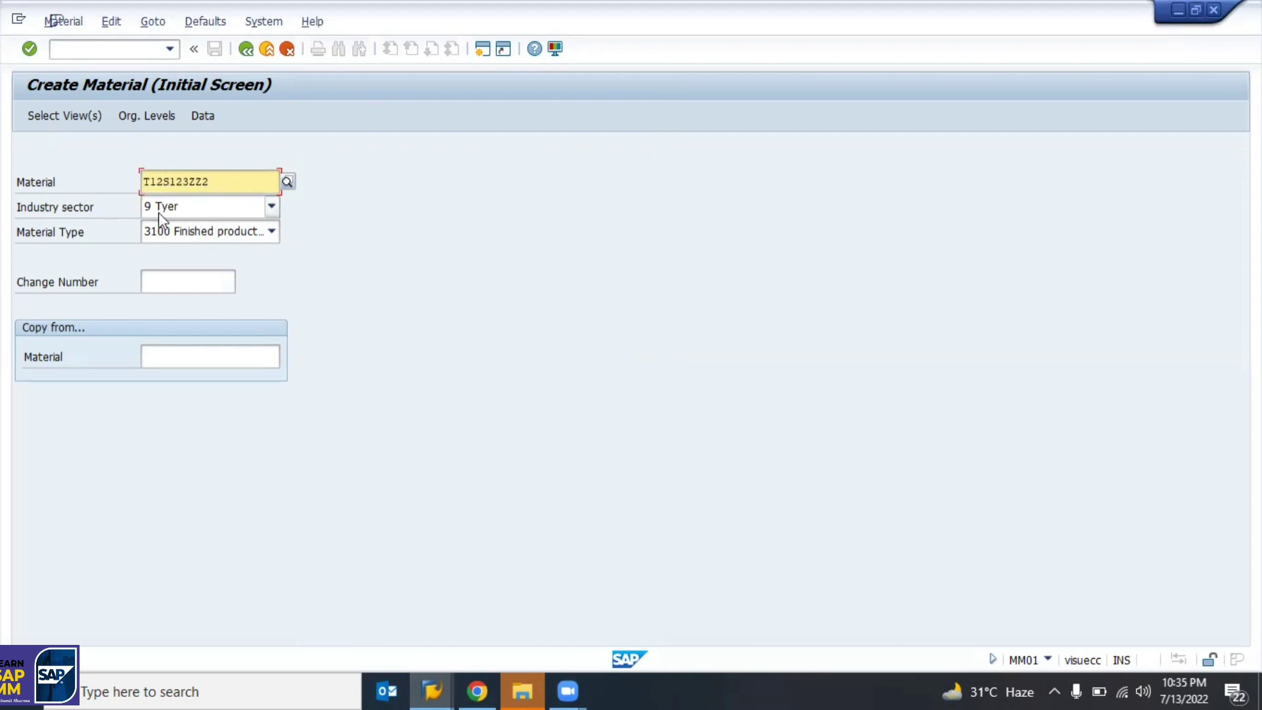
key("Return")
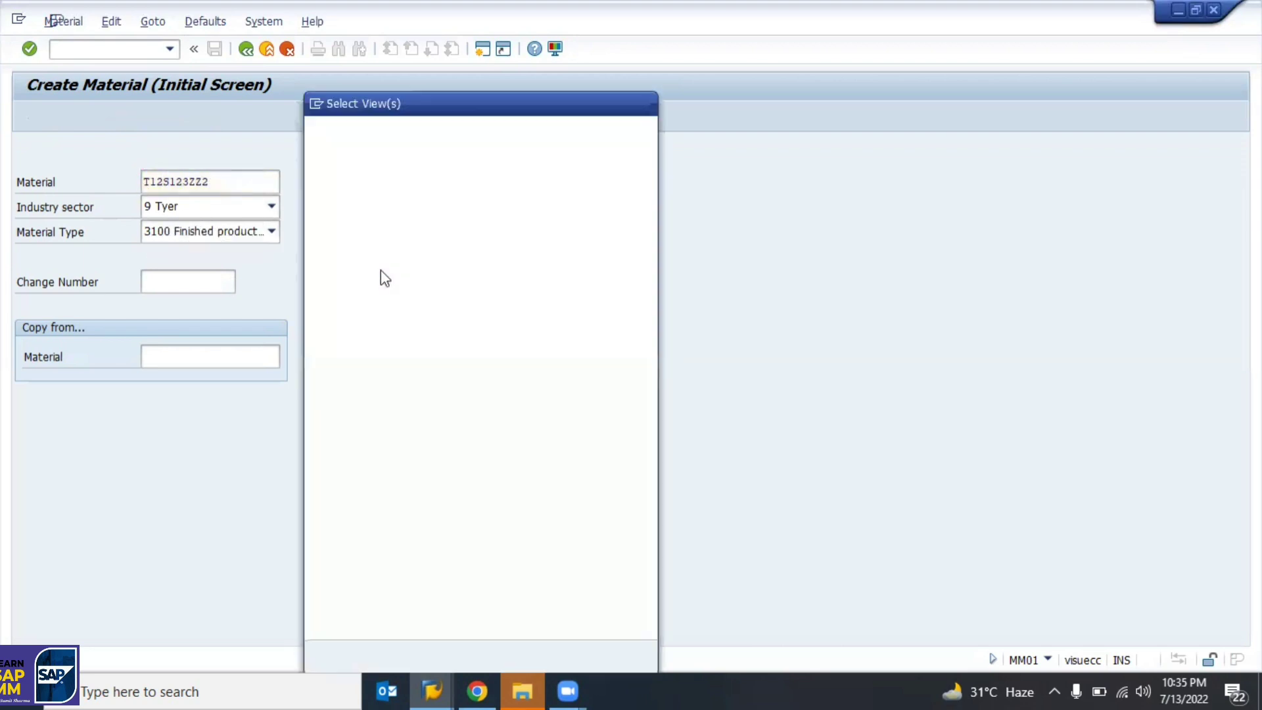
Select the views Basic Data 1 and 2, Sales Org. Data 1 and 2, General/Plant Data, Foreign Trade: Export Data and MRP 1 to 4.
left_click(317, 167)
left_click(319, 195)
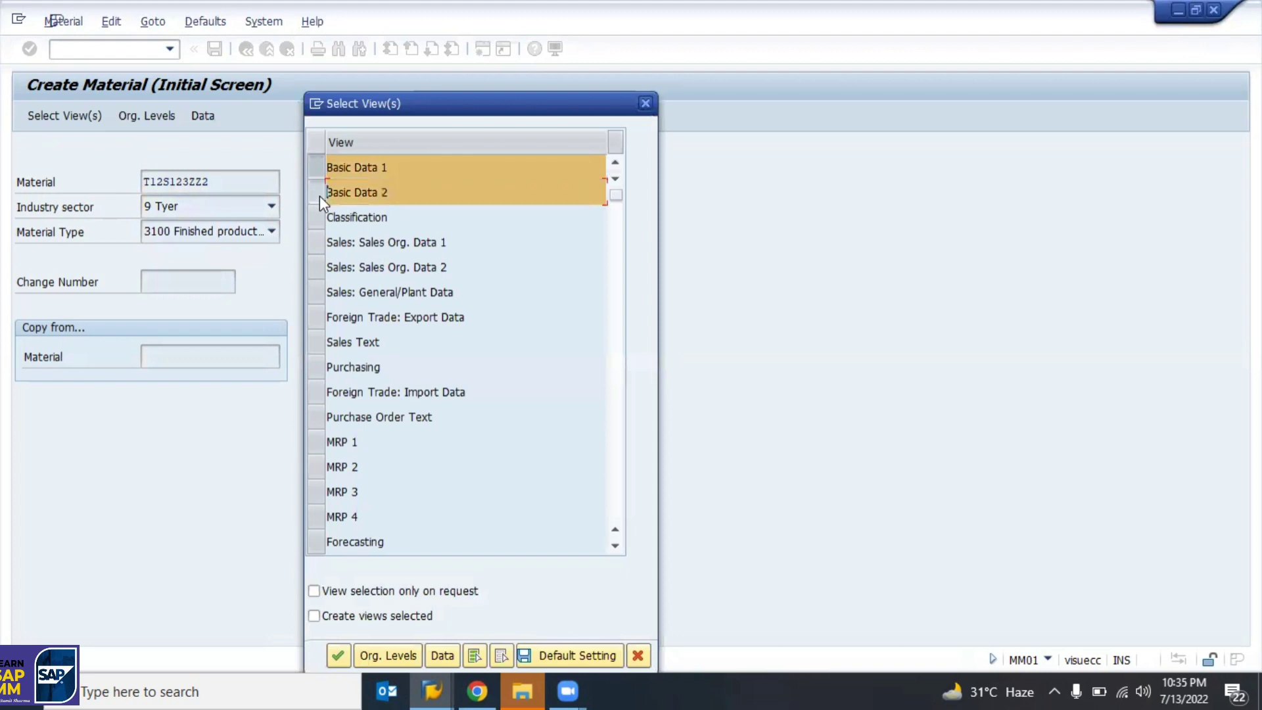
left_click(317, 243)
left_click(318, 276)
left_click(320, 293)
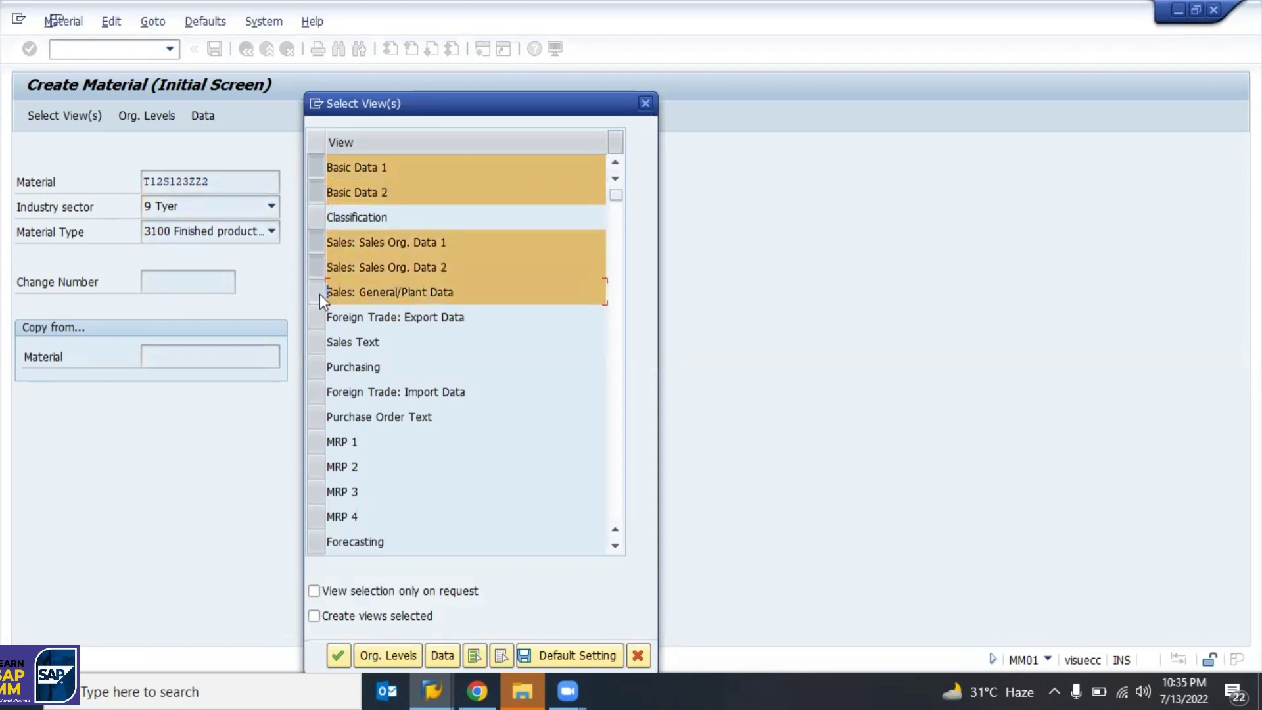
left_click(316, 317)
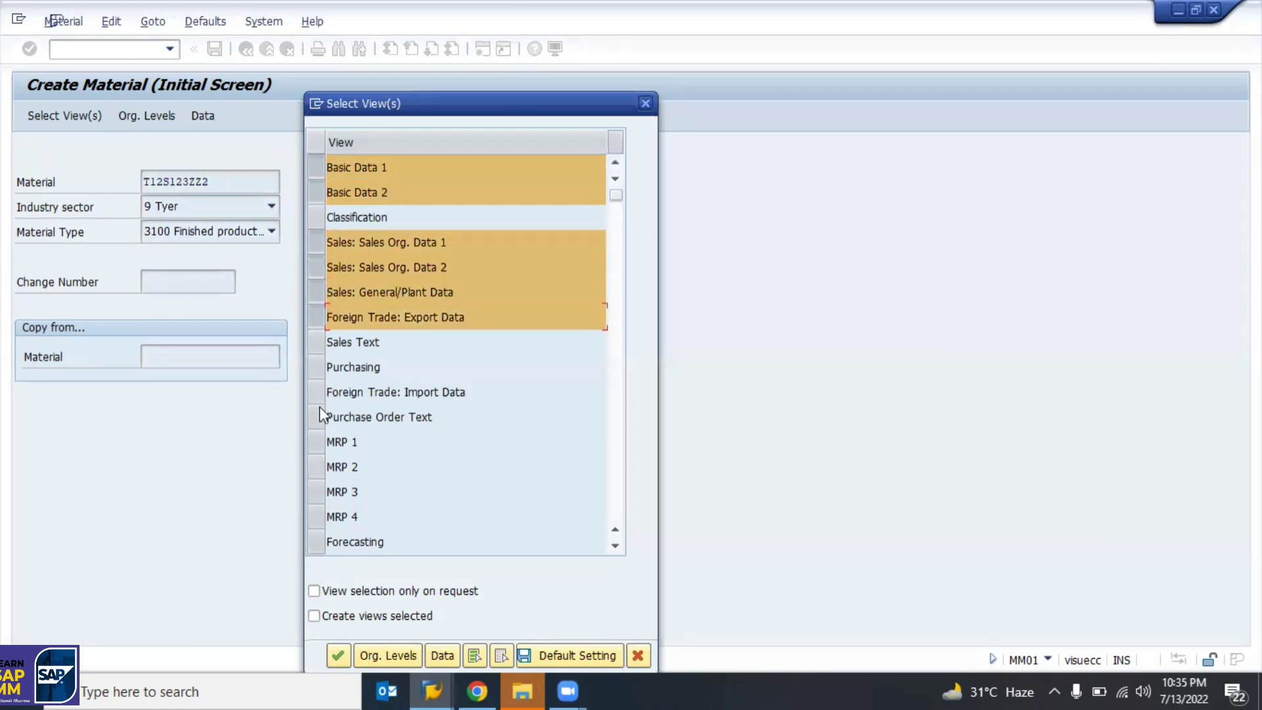
left_click(317, 443)
left_click(320, 468)
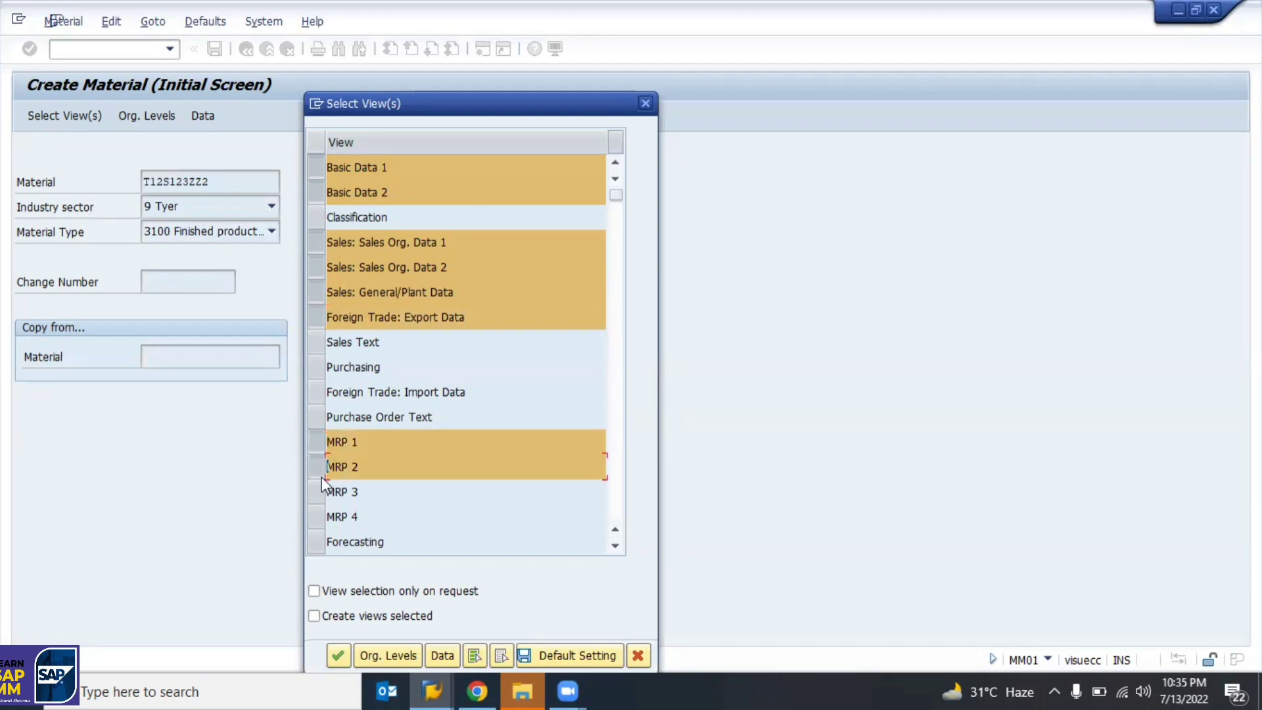
left_click(317, 493)
left_click(318, 511)
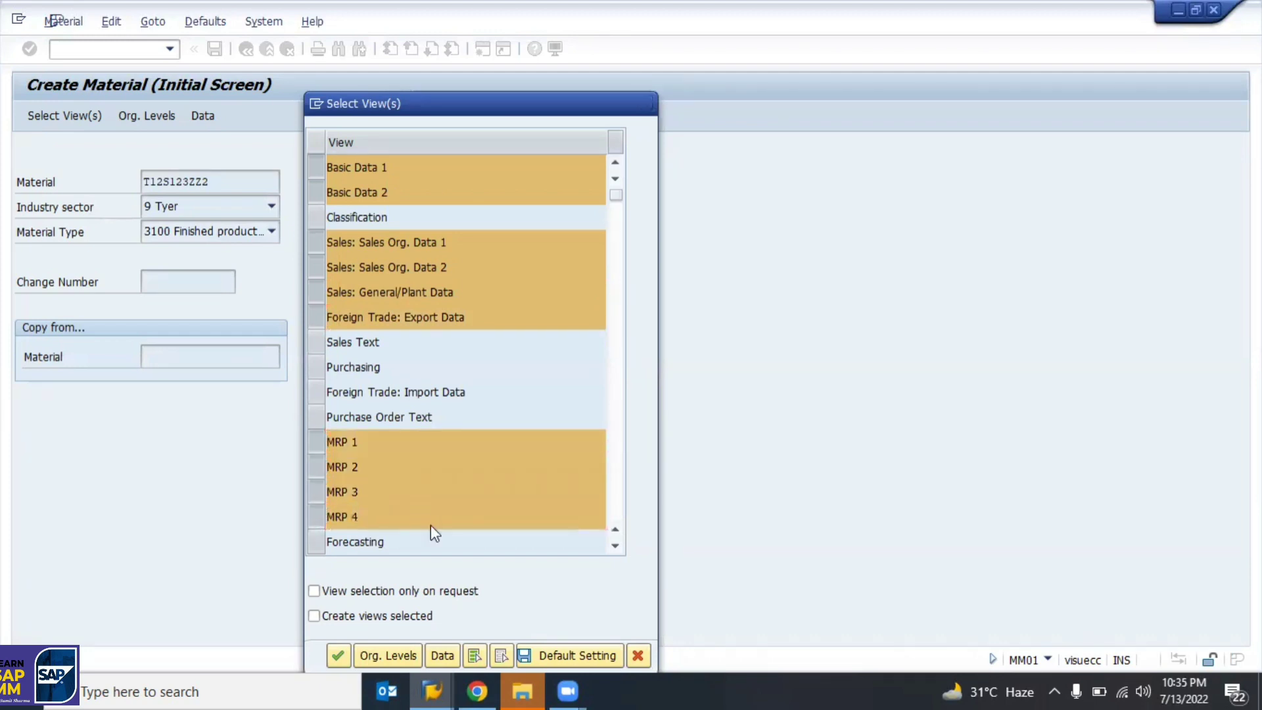
Add the General Plant Data / Storage 1 and 2 and Accounting 1 and 2 views, and save the view selection as the default.
scroll(431, 525, "down", 5)
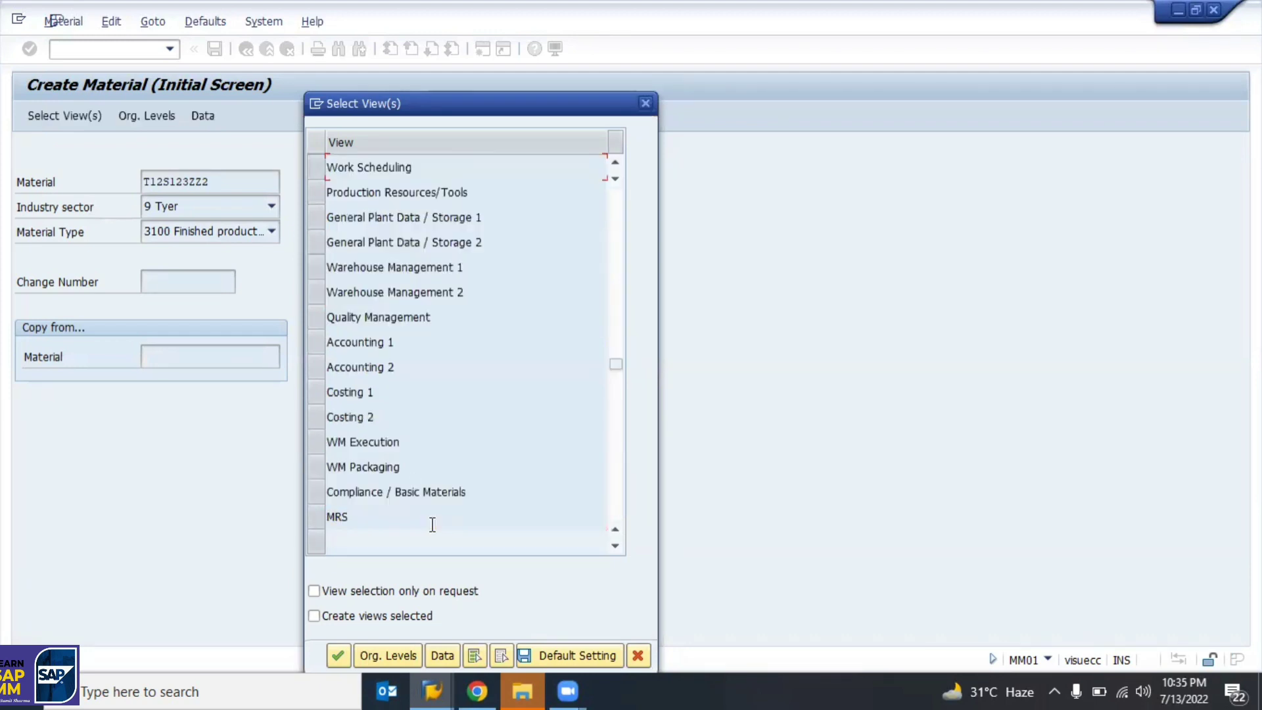
left_click(318, 217)
left_click(318, 242)
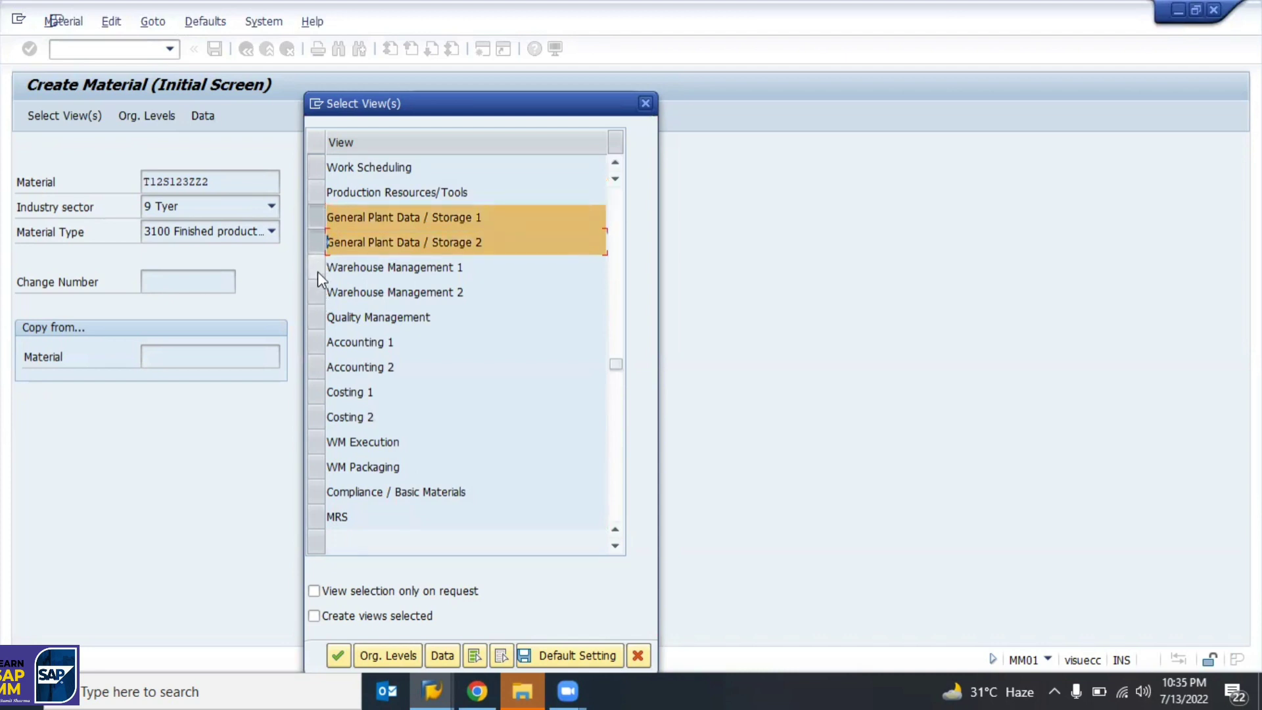
left_click(318, 342)
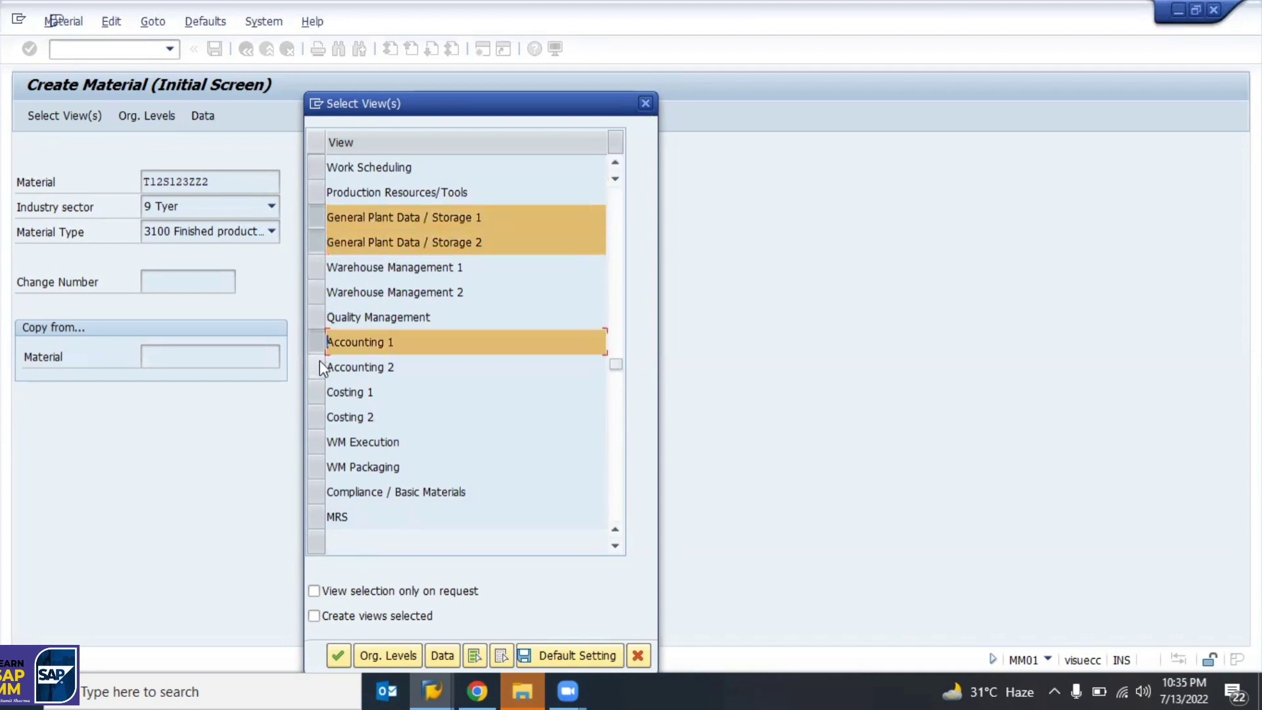
left_click(317, 367)
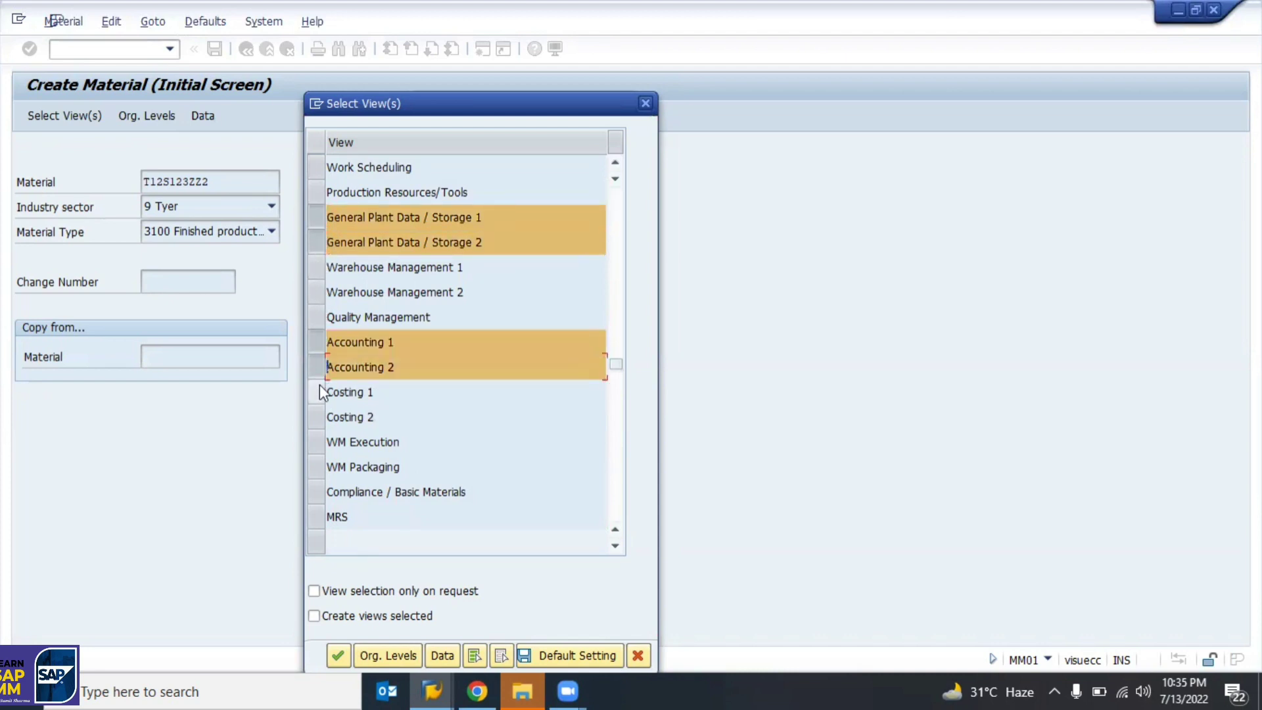
left_click(582, 655)
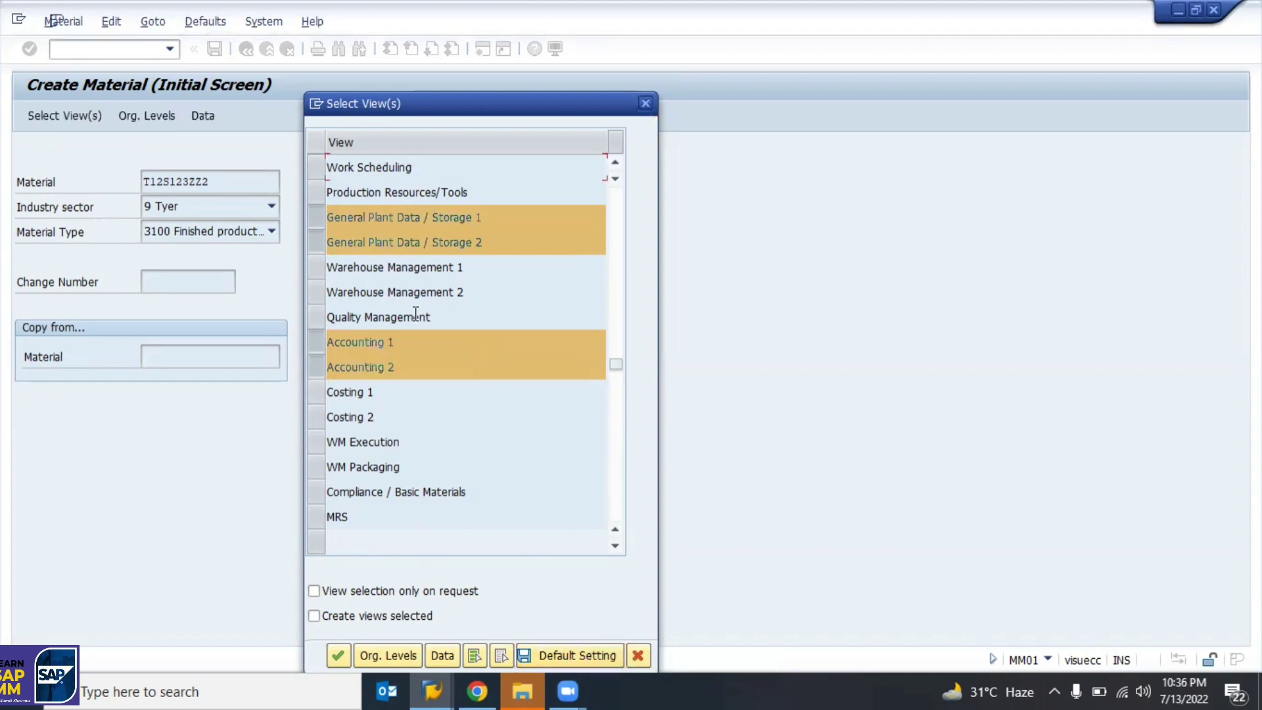
Confirm the view selection and review the plant, storage location, sales organization and distribution channel fields in the organizational levels.
left_click(338, 655)
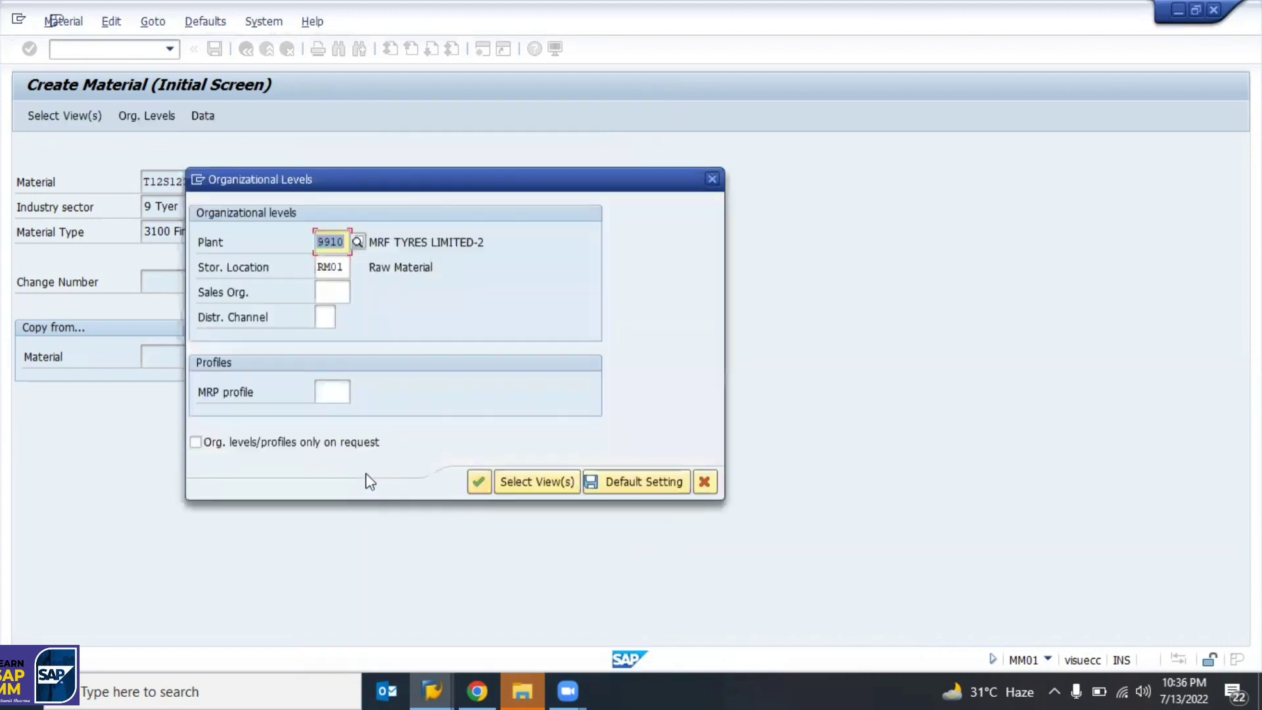
left_click(340, 267)
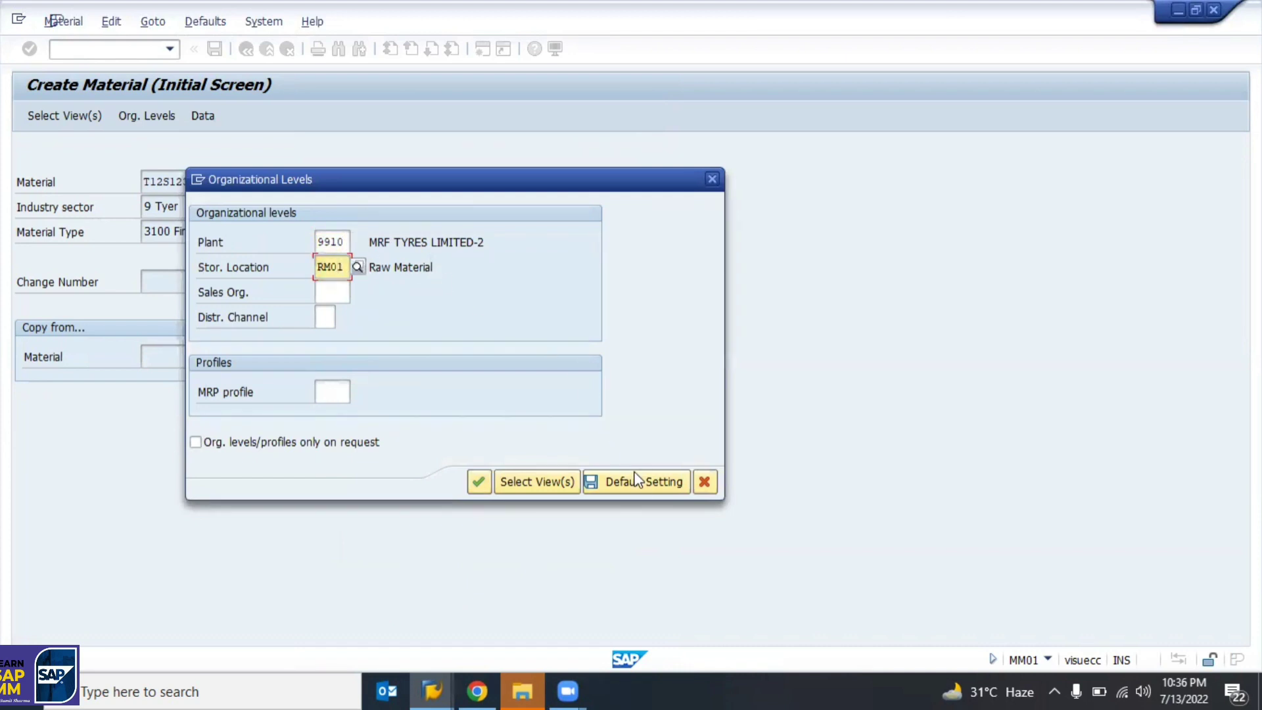
left_click(206, 292)
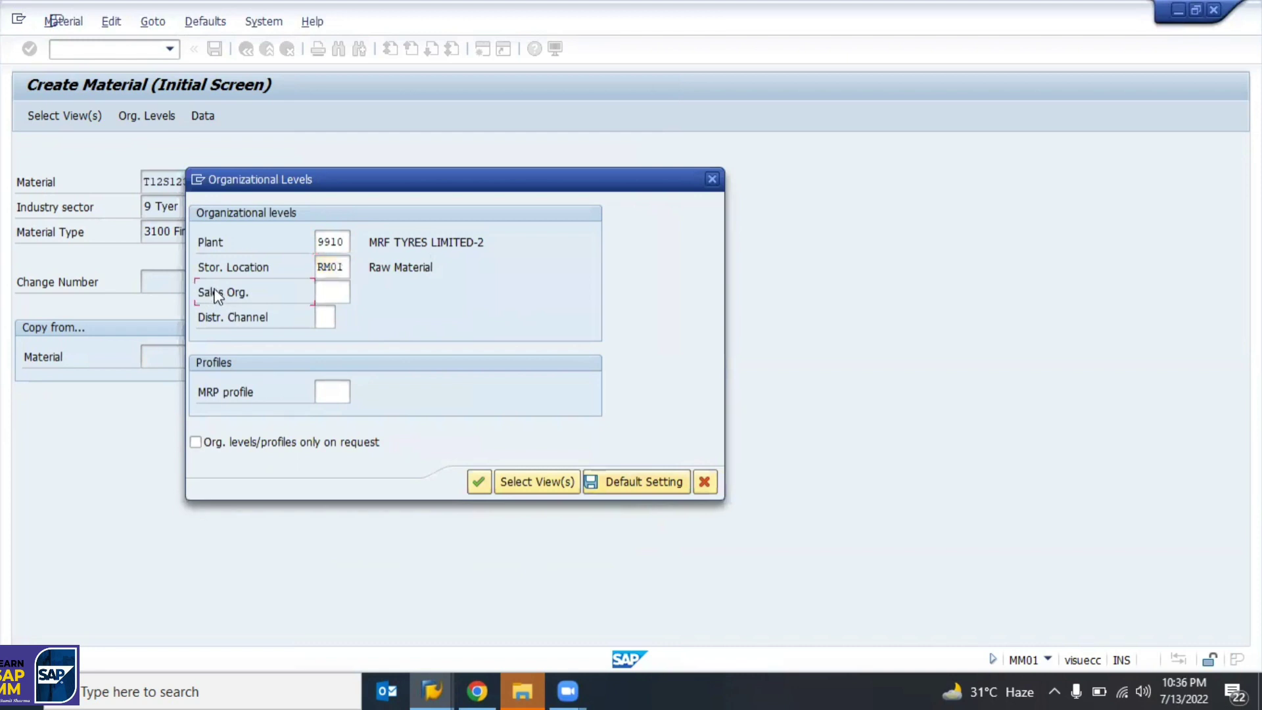
left_click(336, 290)
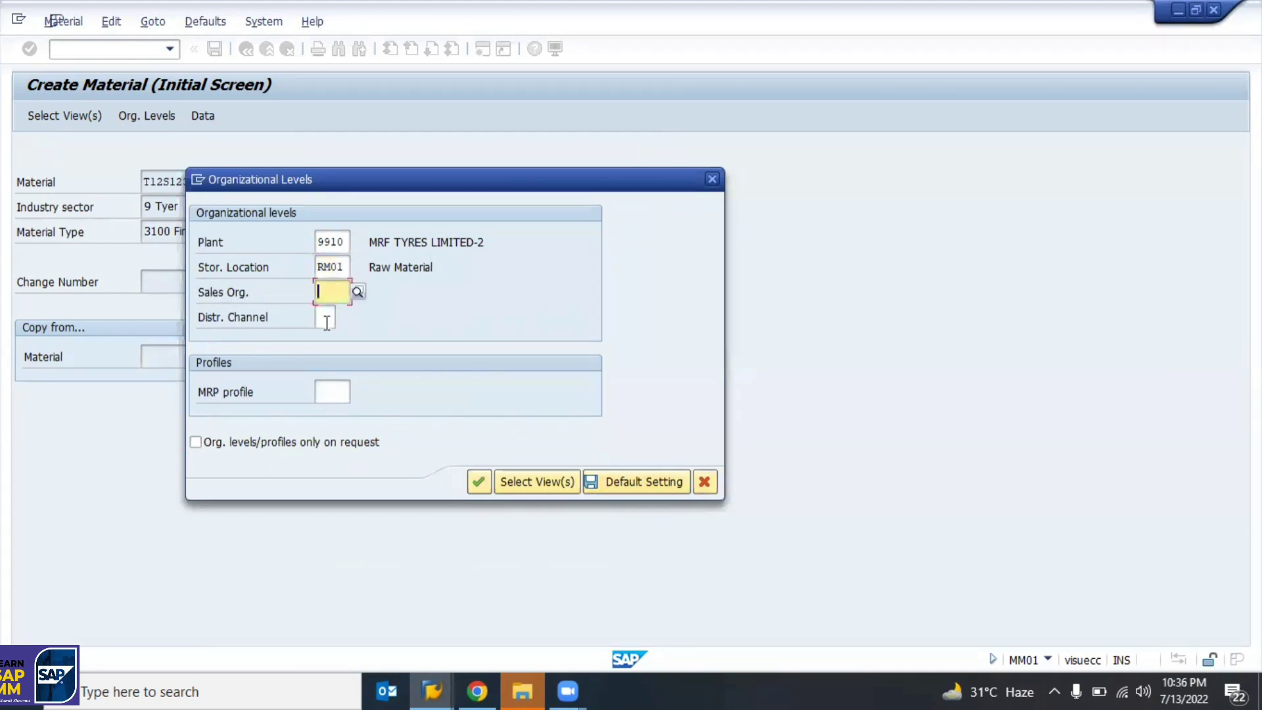
left_click(327, 316)
left_click(343, 292)
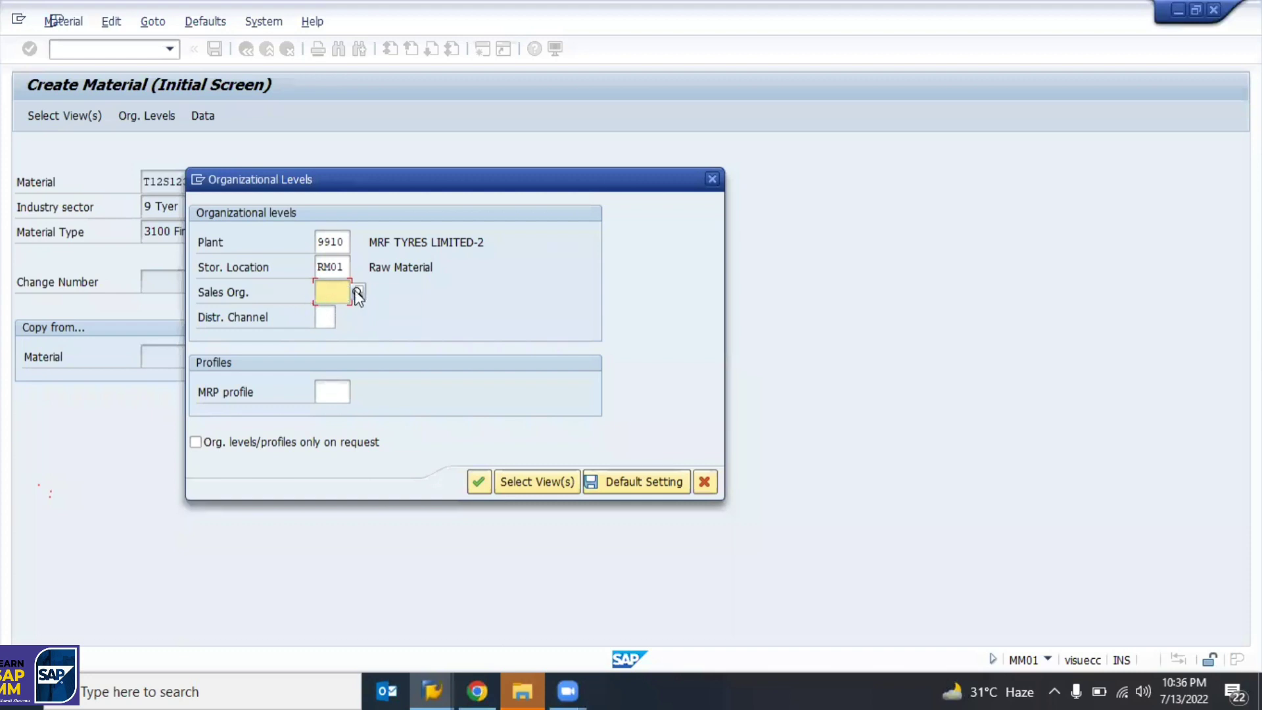
Pick sales organization 1000 with distribution channel 01, General Trade, from the possible entries.
left_click(359, 292)
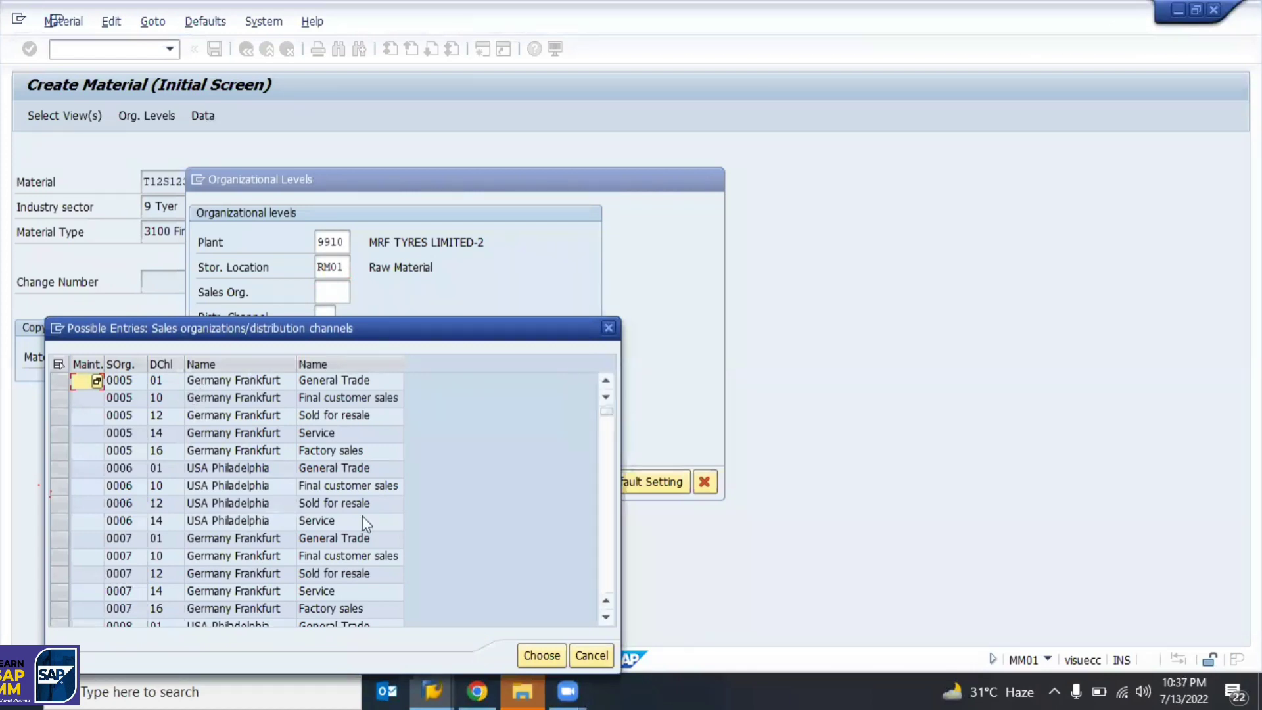
left_click(609, 442)
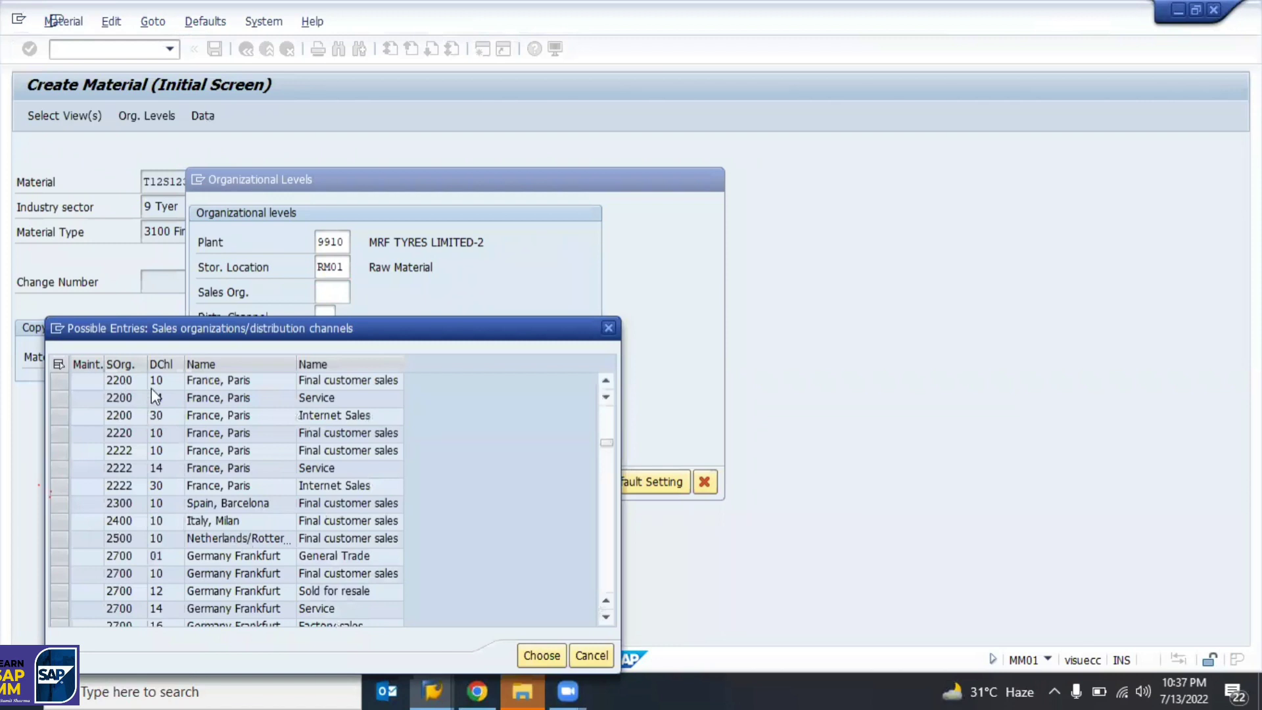
scroll(151, 396, "up", 4)
scroll(125, 397, "up", 5)
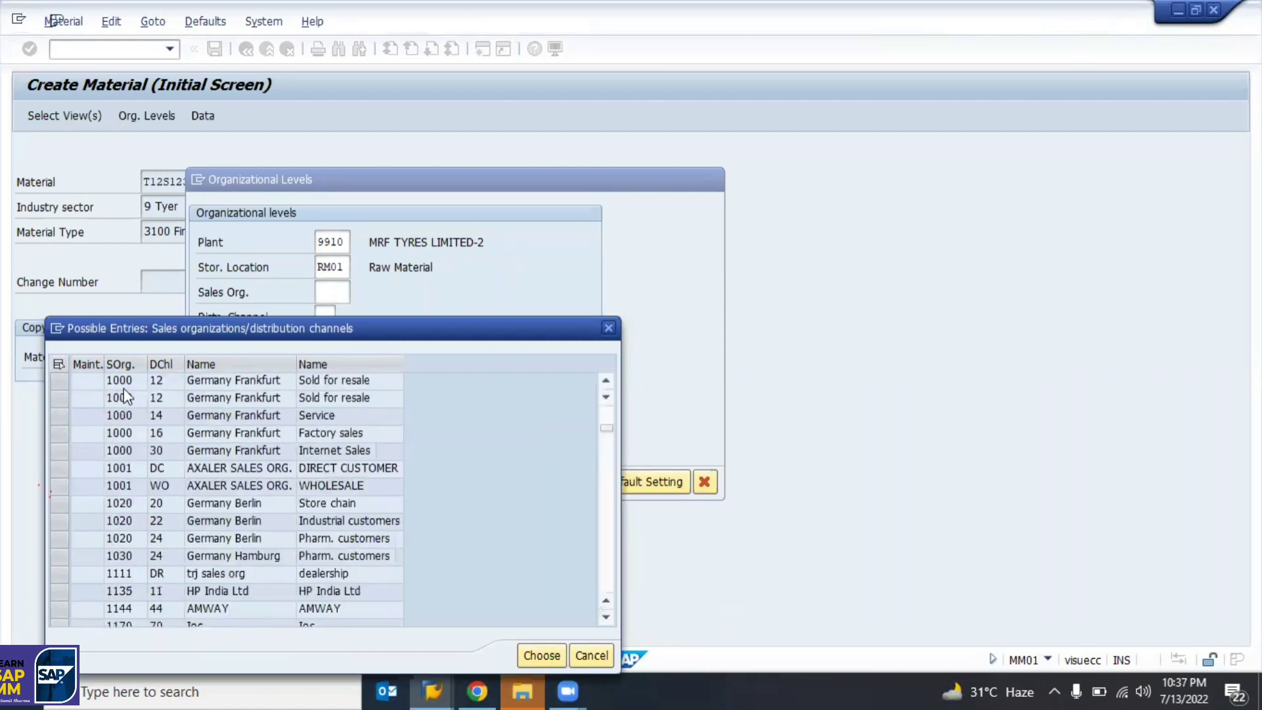
scroll(125, 397, "down", 5)
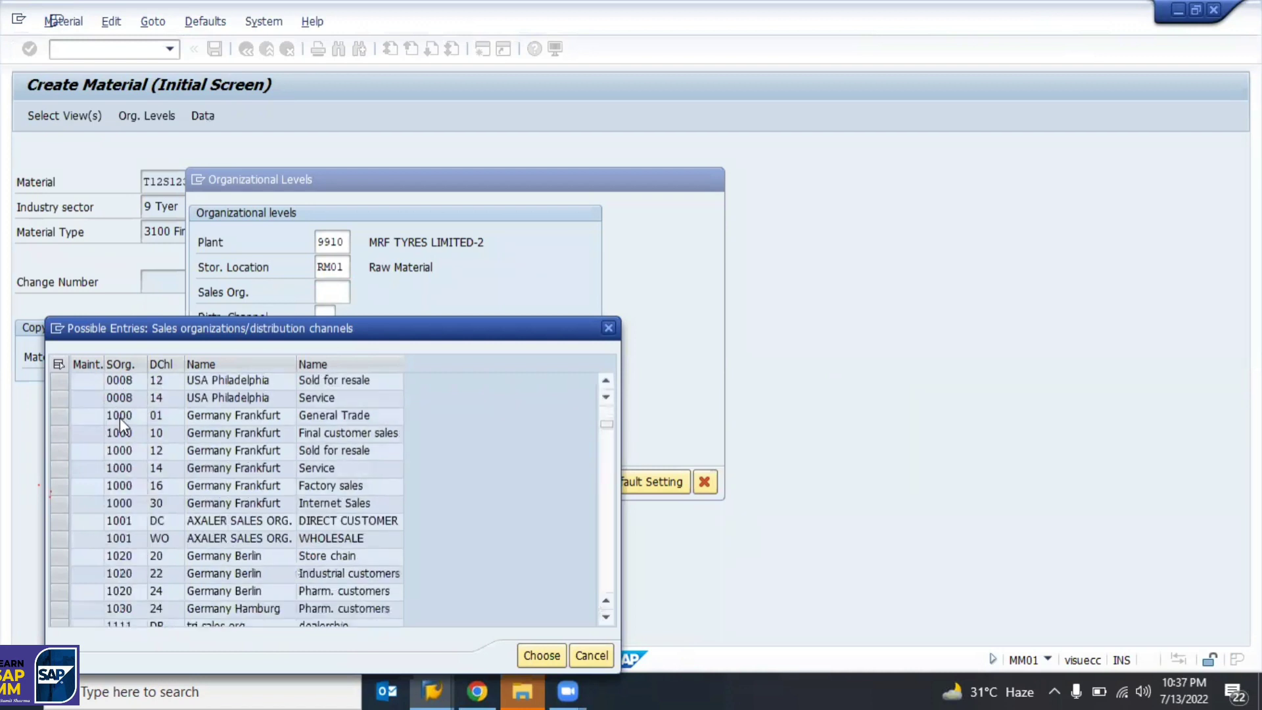
double_click(120, 416)
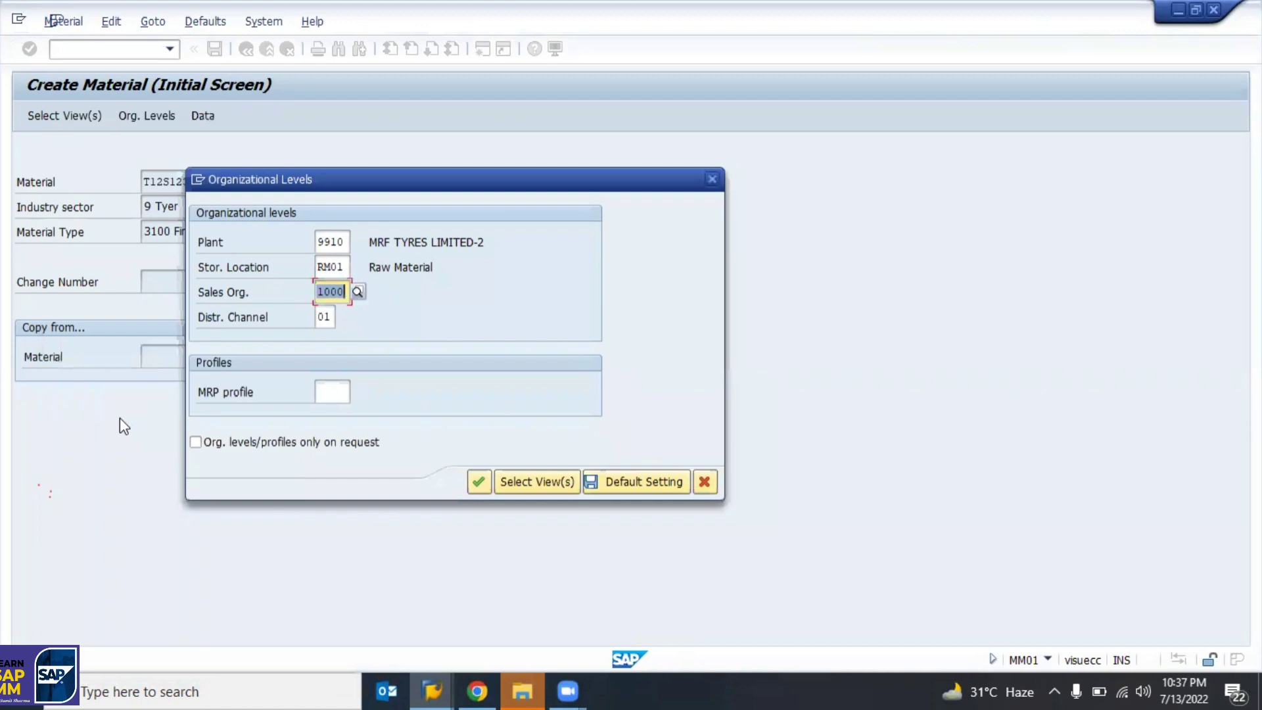
Clear the sales organization and distribution channel, and continue to the Basic data 1 view of the finished product.
key("Delete")
key("Tab")
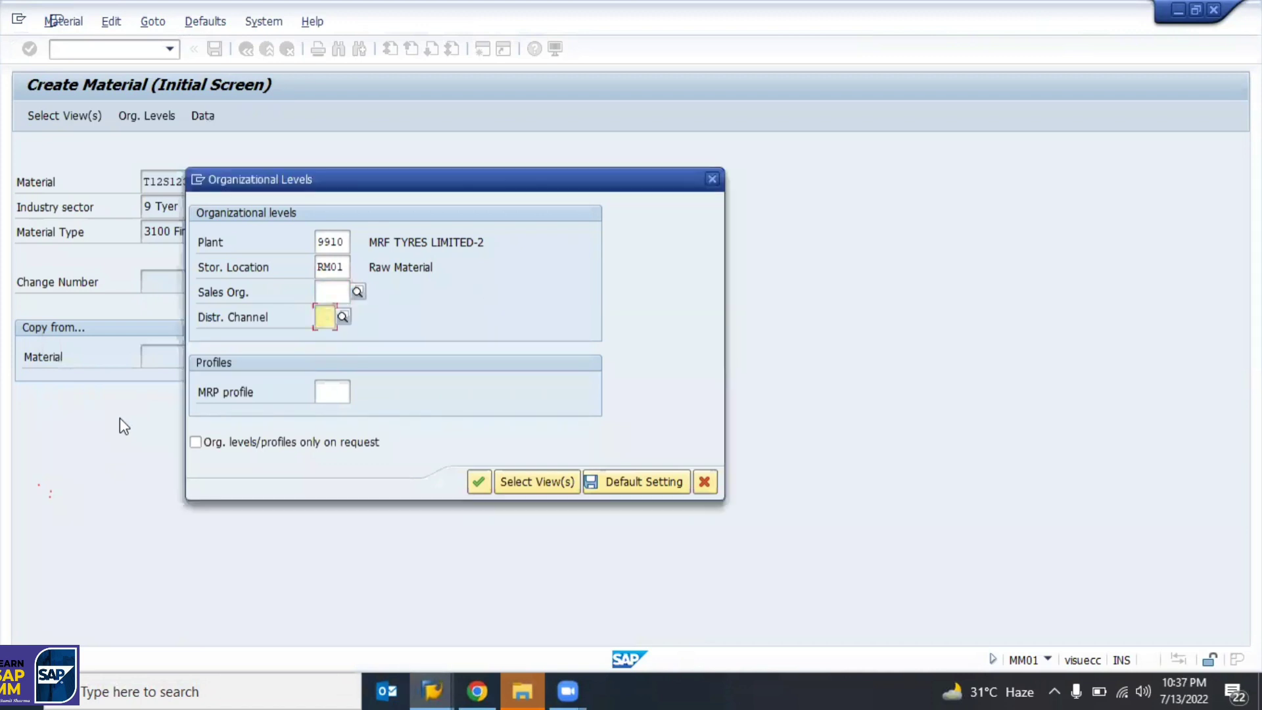
key("Delete")
key("Tab")
key("Return")
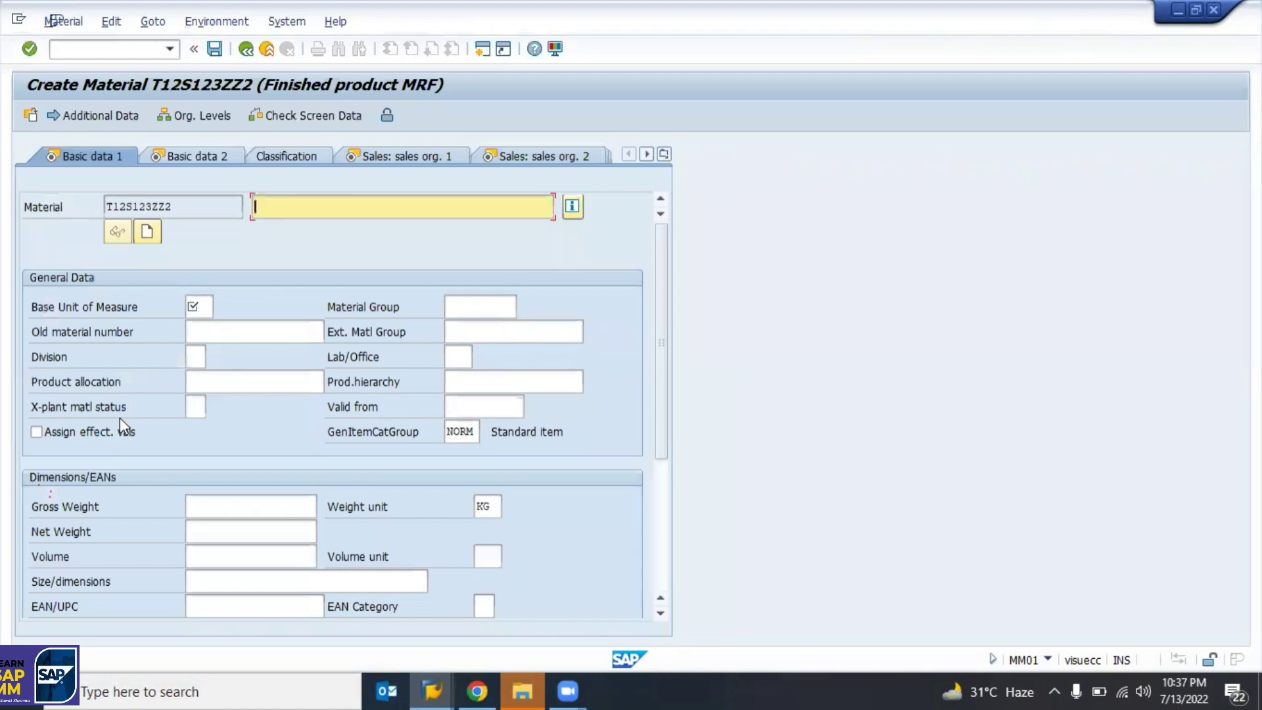
Look through the Basic data 1 fields, from the general data to the packaging material data.
key("Tab")
key("Tab")
key("Tab")
key("Tab")
key("Tab")
key("Tab")
key("Tab")
key("Tab")
key("Tab")
key("Tab")
key("Tab")
key("Tab")
key("Tab")
key("Tab")
key("Tab")
key("Tab")
key("Tab")
key("Tab")
key("Tab")
key("Tab")
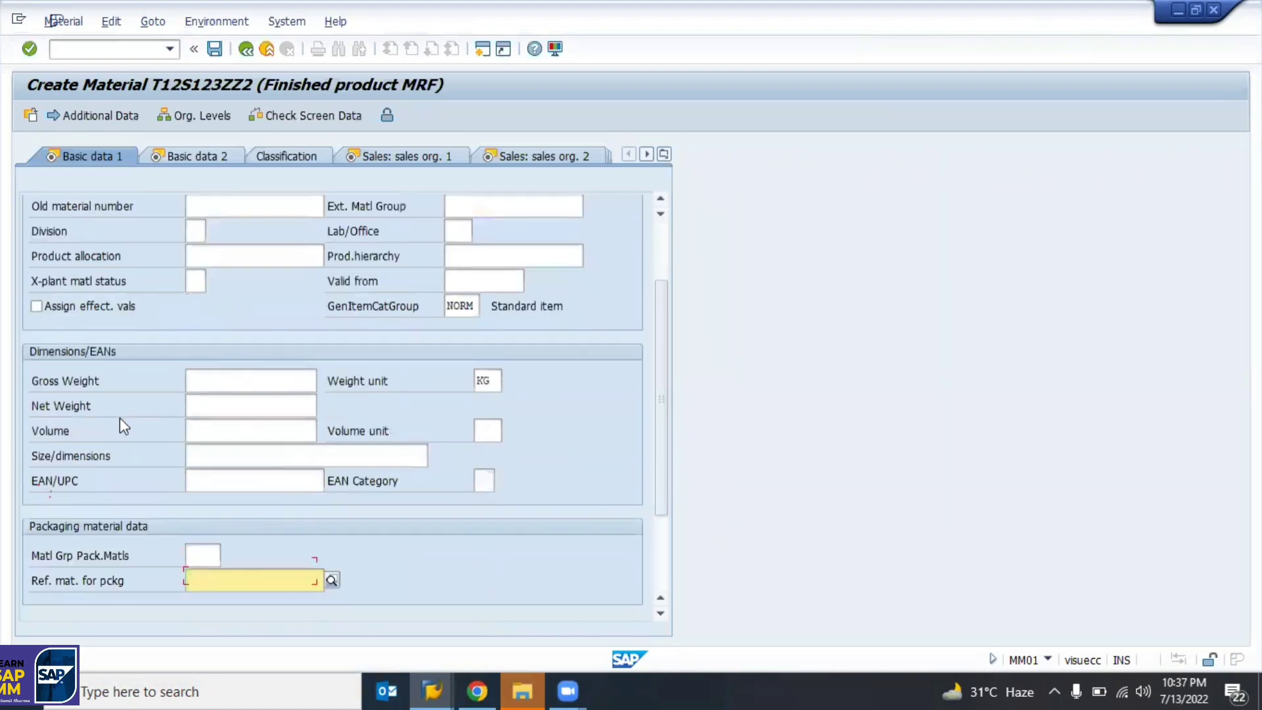
left_click(662, 240)
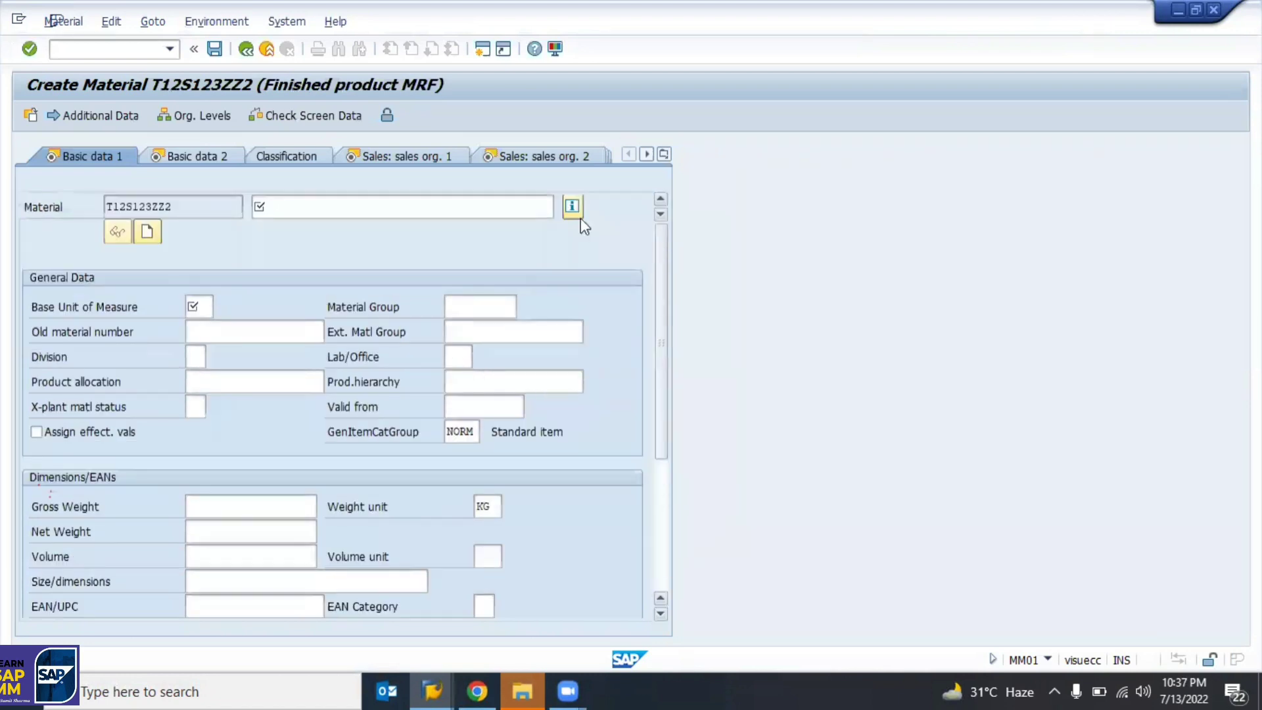
Exit the creation of finished product T12S123ZZ2 without saving the data.
left_click(313, 204)
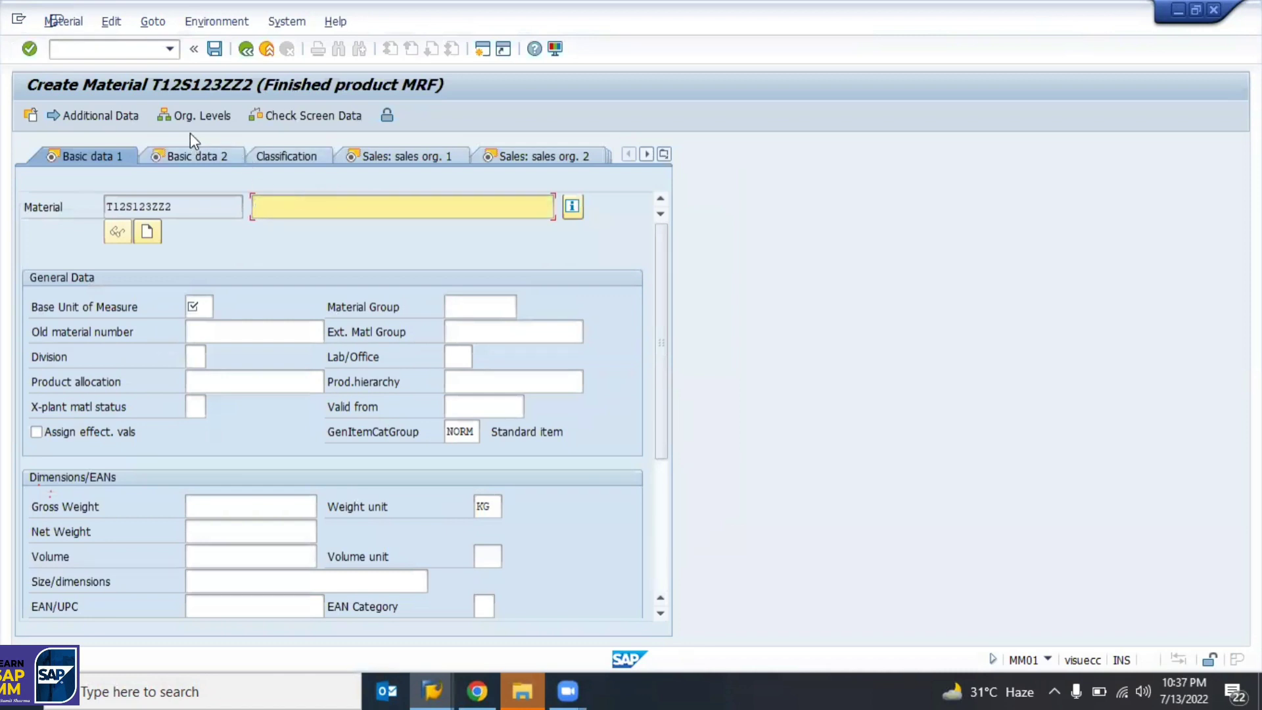
left_click(210, 207)
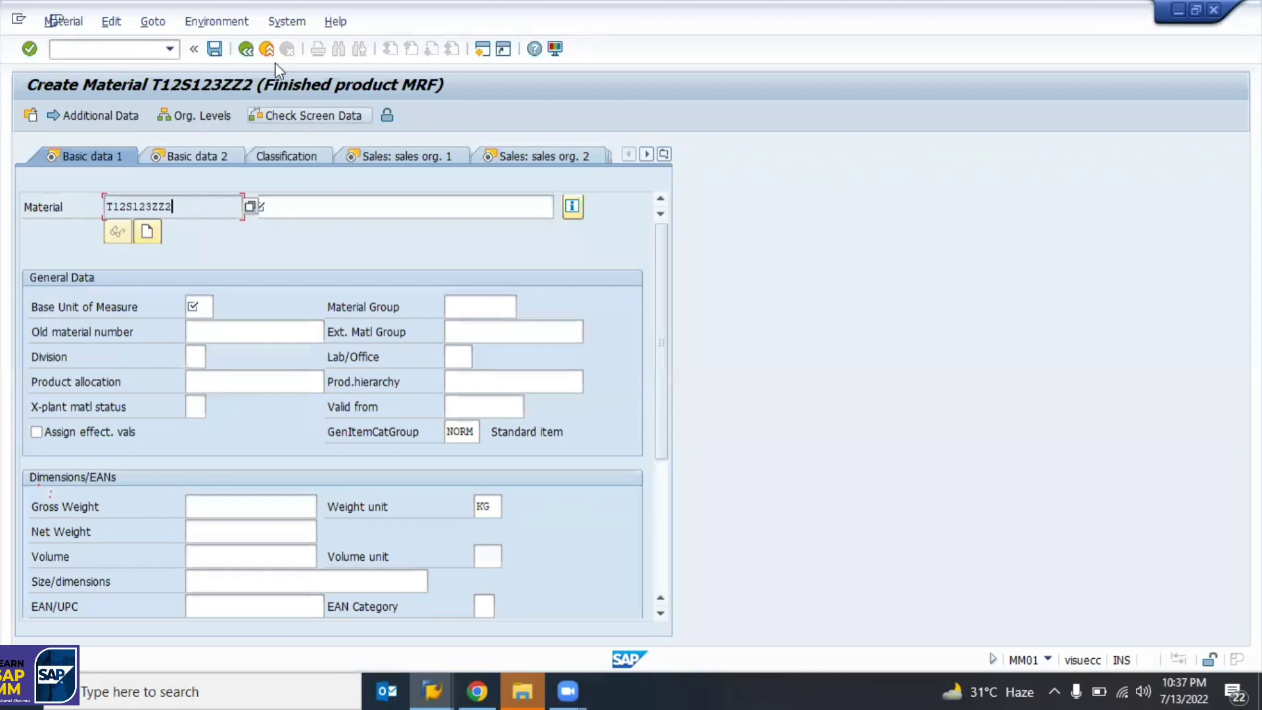
left_click(265, 49)
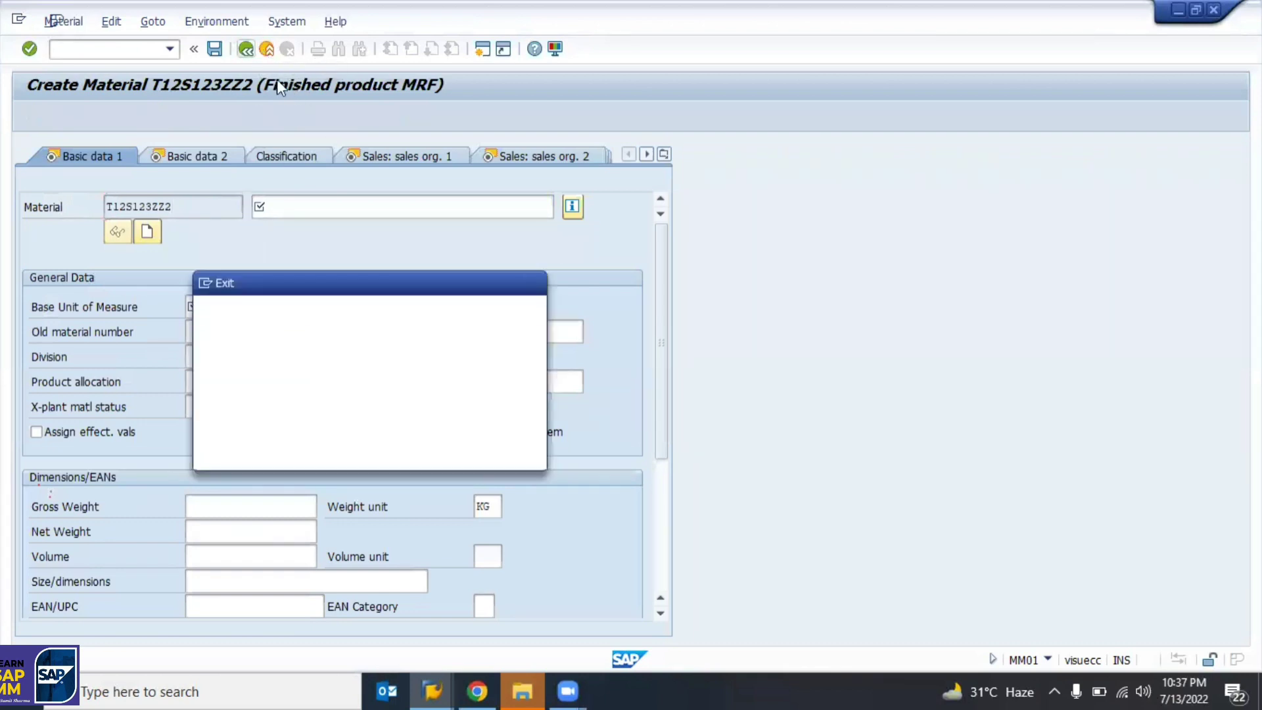
left_click(372, 453)
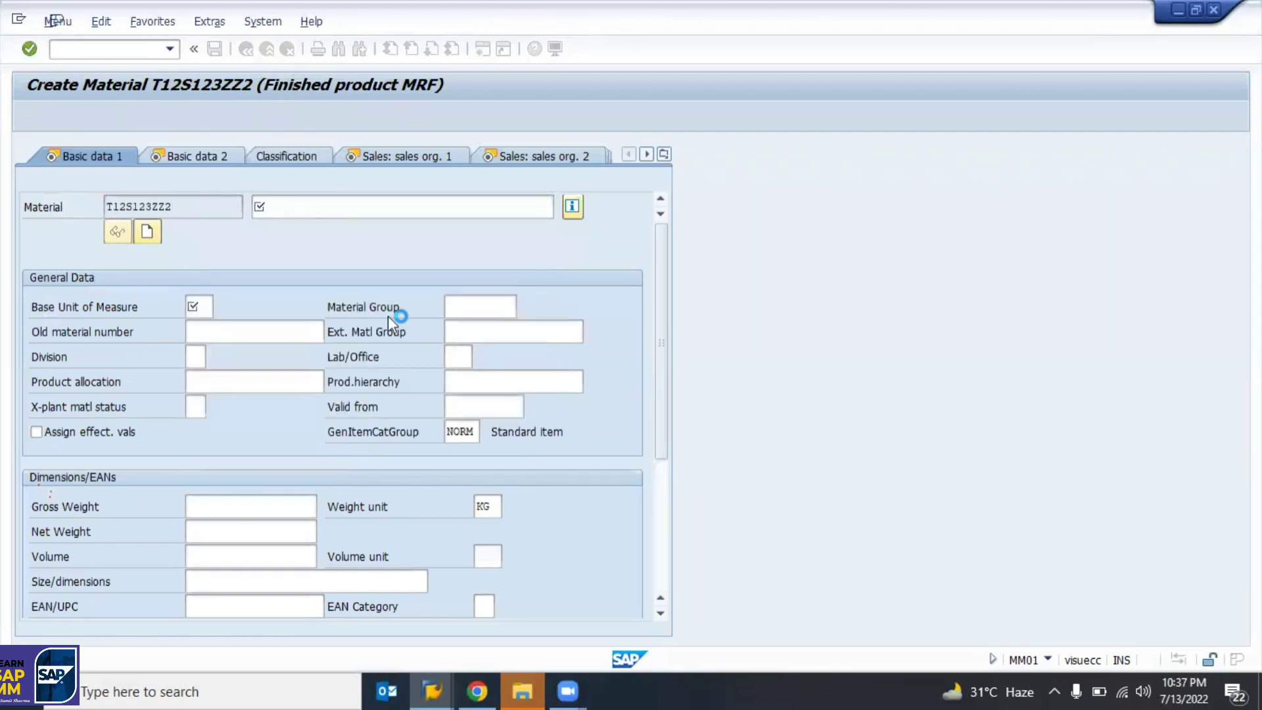